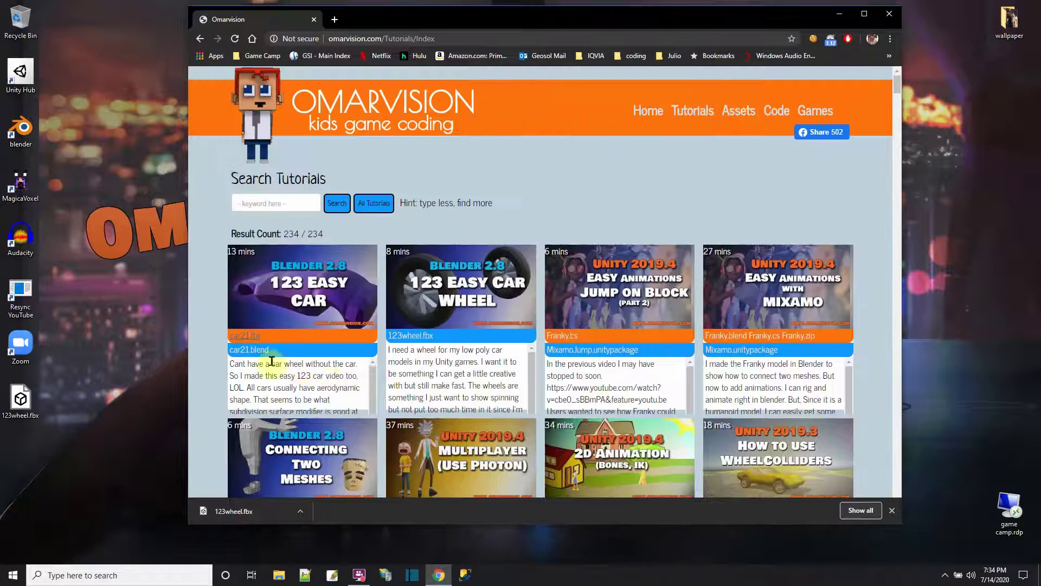
Step: Download car21.blend from the 123 Easy Car tutorial to the Desktop and open it in Blender
{"action": "left_click", "coordinate": [248, 350]}
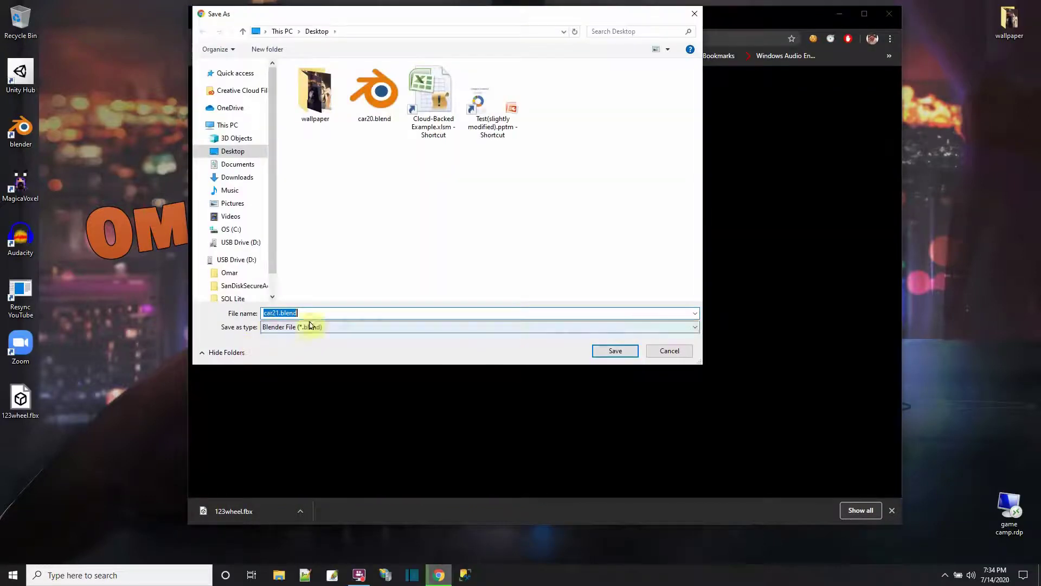
{"action": "left_click", "coordinate": [614, 351]}
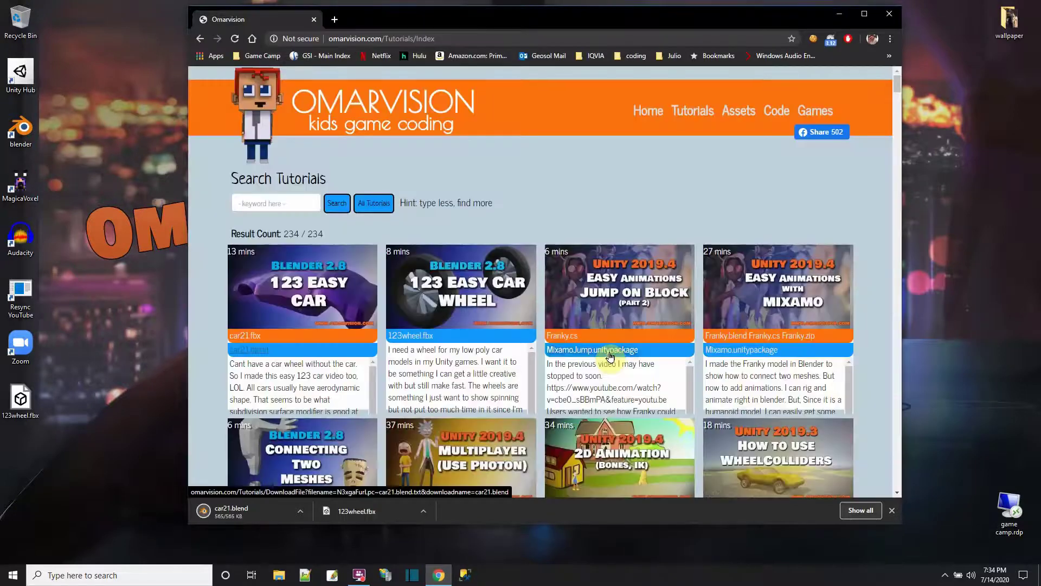
{"action": "left_click", "coordinate": [889, 14]}
{"action": "double_click", "coordinate": [30, 459]}
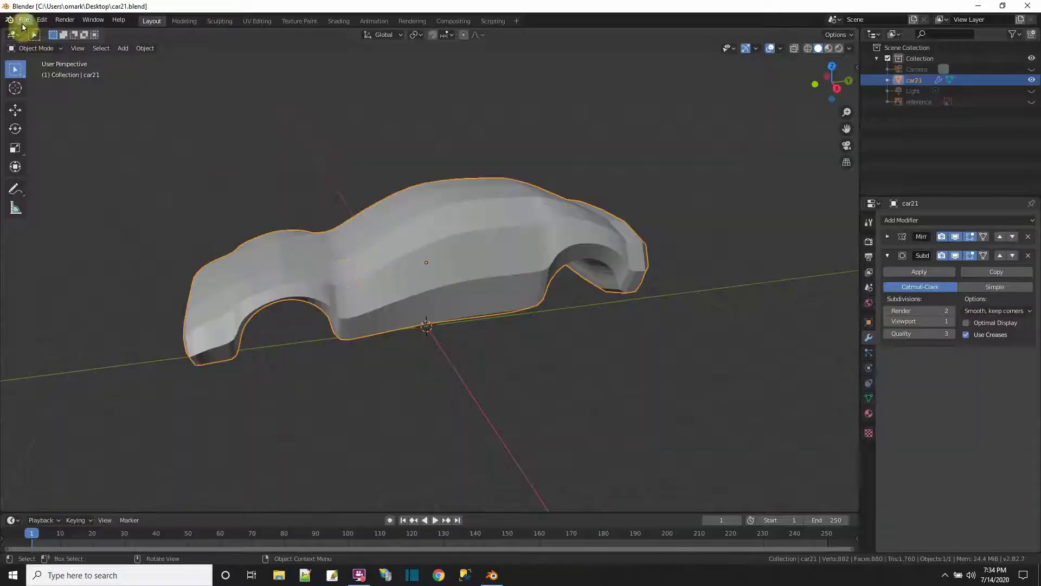
Step: Export the car as 123car.fbx to the Desktop, including only Mesh objects and with the experimental Apply Transform option enabled
{"action": "left_click", "coordinate": [22, 21]}
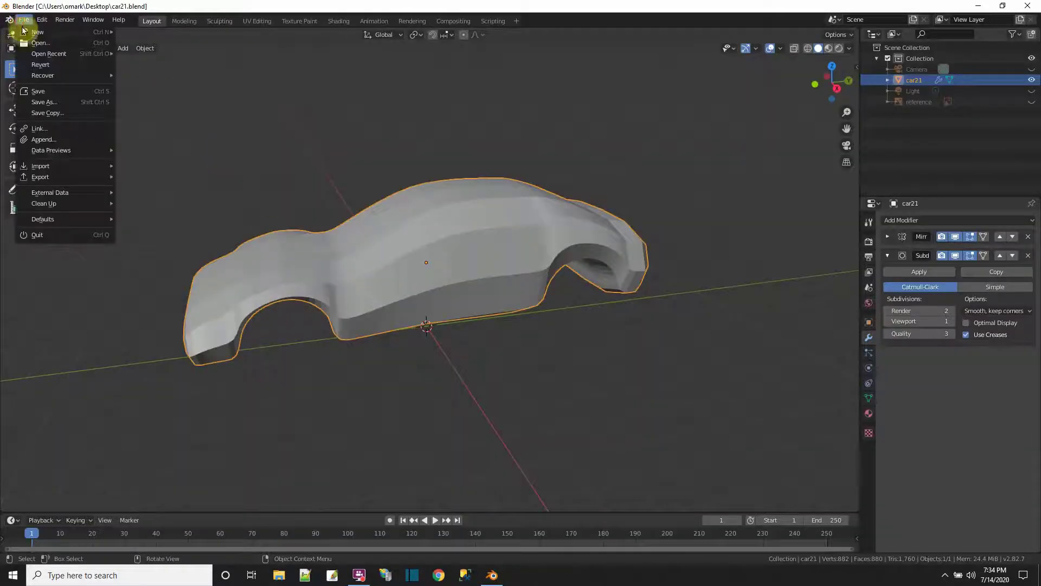
{"action": "mouse_move", "coordinate": [63, 177]}
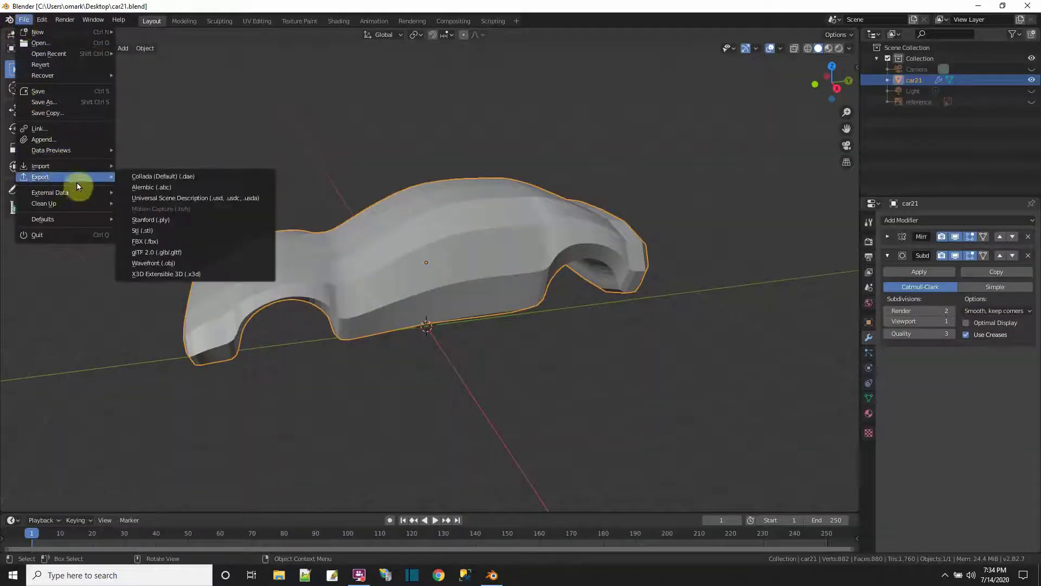
{"action": "left_click", "coordinate": [148, 241]}
{"action": "left_click", "coordinate": [800, 183]}
{"action": "left_click", "coordinate": [826, 309]}
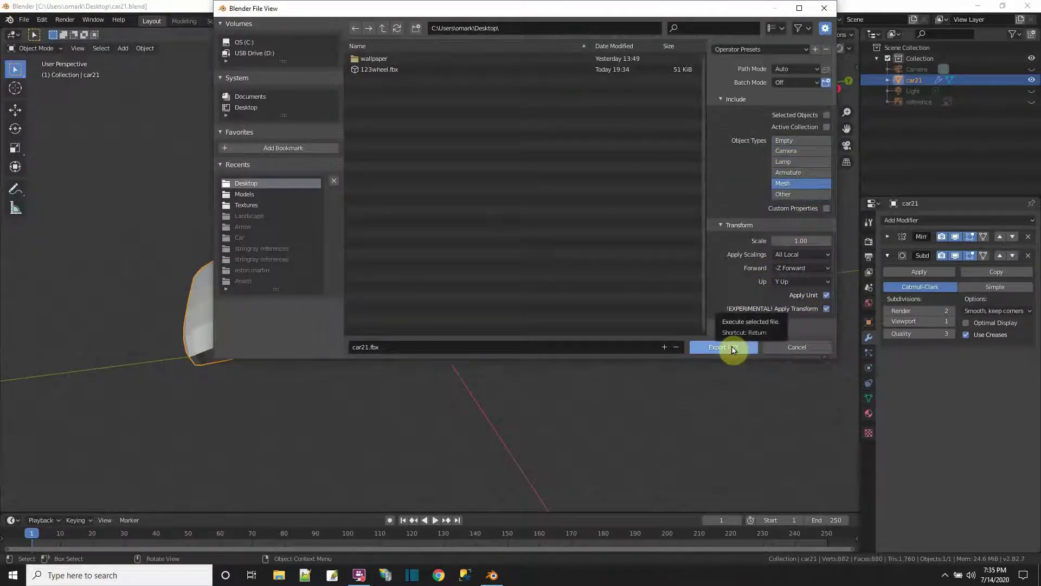
{"action": "left_click", "coordinate": [416, 347]}
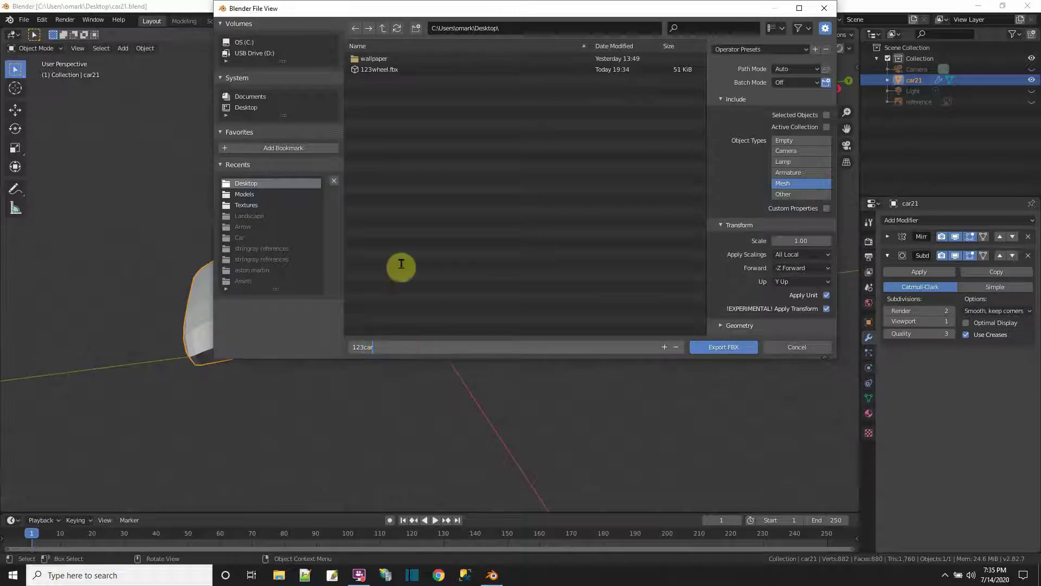
{"action": "left_click", "coordinate": [709, 350]}
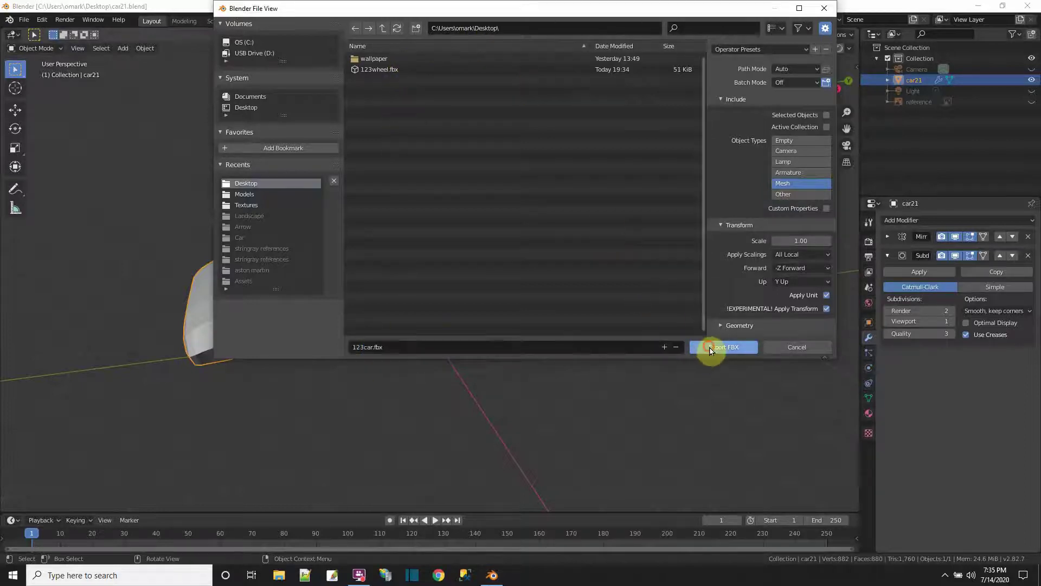
Step: Close Blender and delete car21.blend from the desktop
{"action": "left_click", "coordinate": [1027, 6]}
{"action": "left_click", "coordinate": [554, 304]}
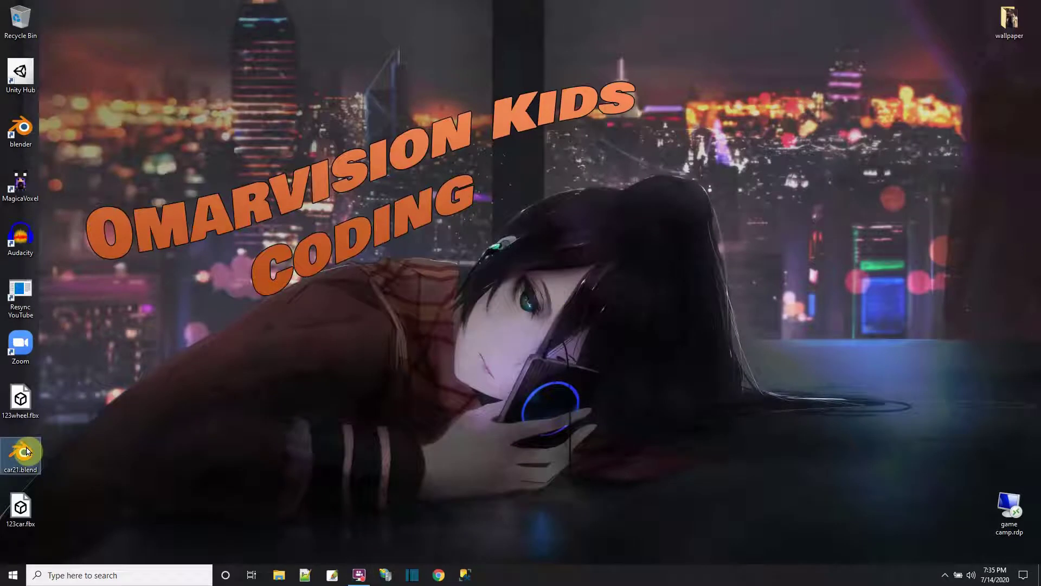
{"action": "key", "text": "Delete"}
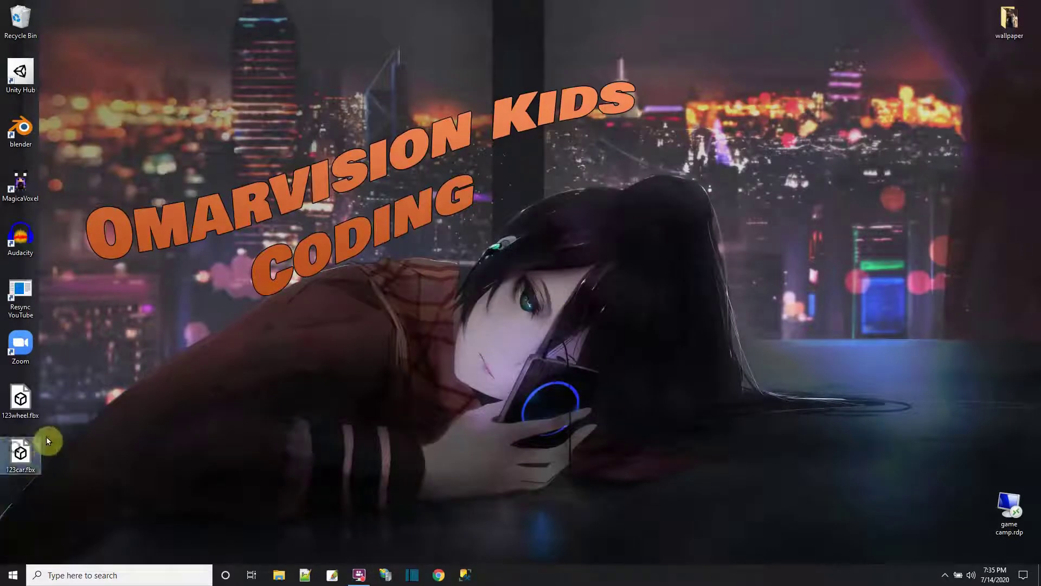
Step: Open Unity Hub
{"action": "double_click", "coordinate": [21, 72]}
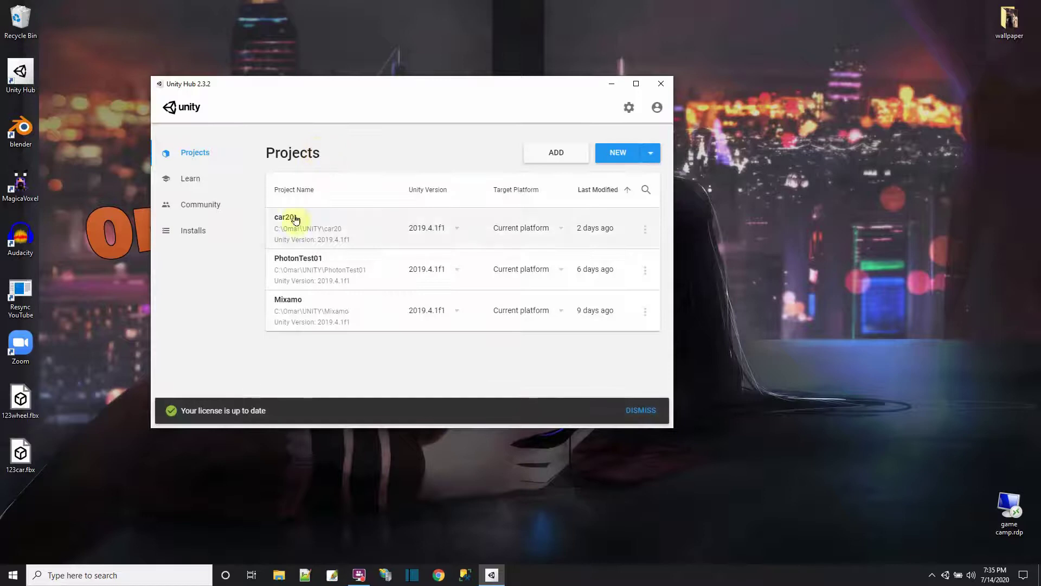
{"action": "left_click", "coordinate": [547, 157]}
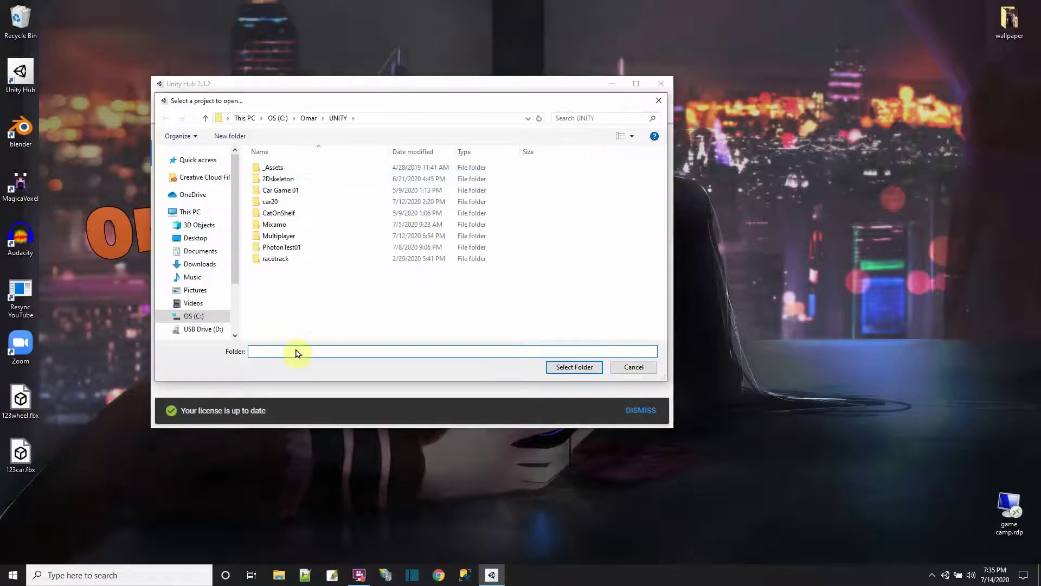
{"action": "type", "text": "123car"}
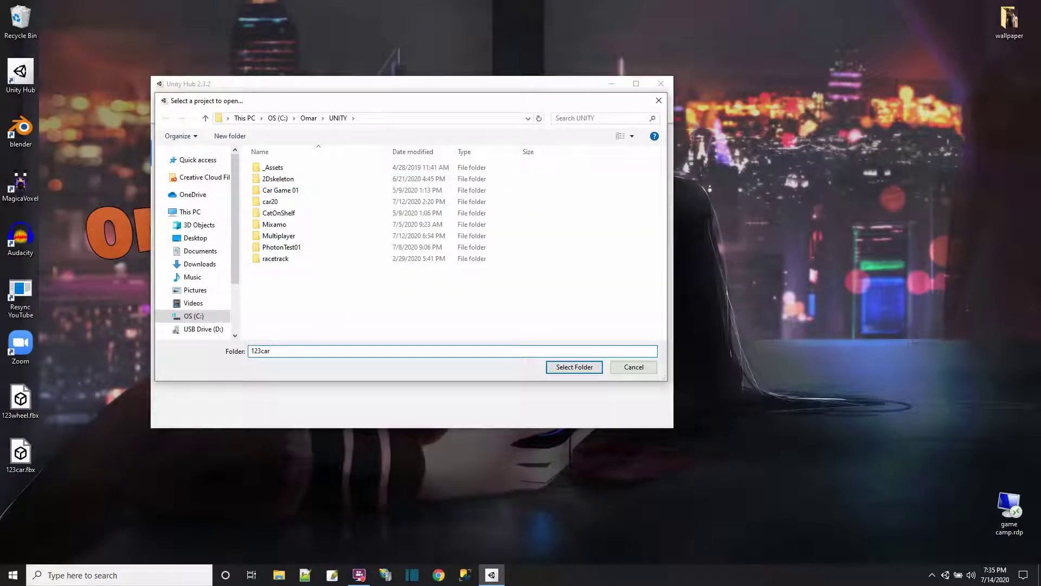
{"action": "left_click", "coordinate": [631, 368]}
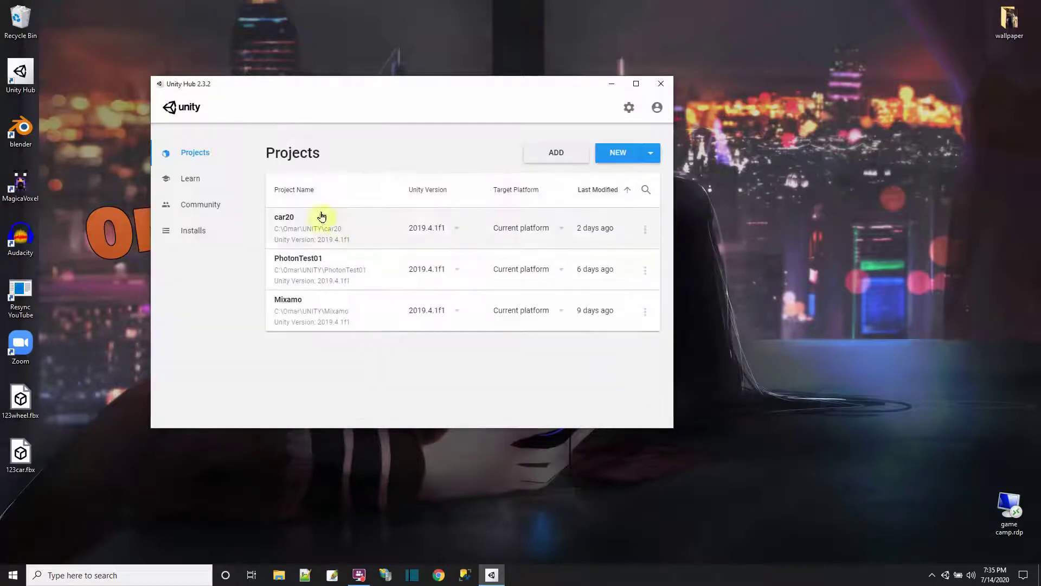
Step: Create a new 3D Unity project named 123carwheel in C:\Omar\UNITY
{"action": "left_click", "coordinate": [626, 158]}
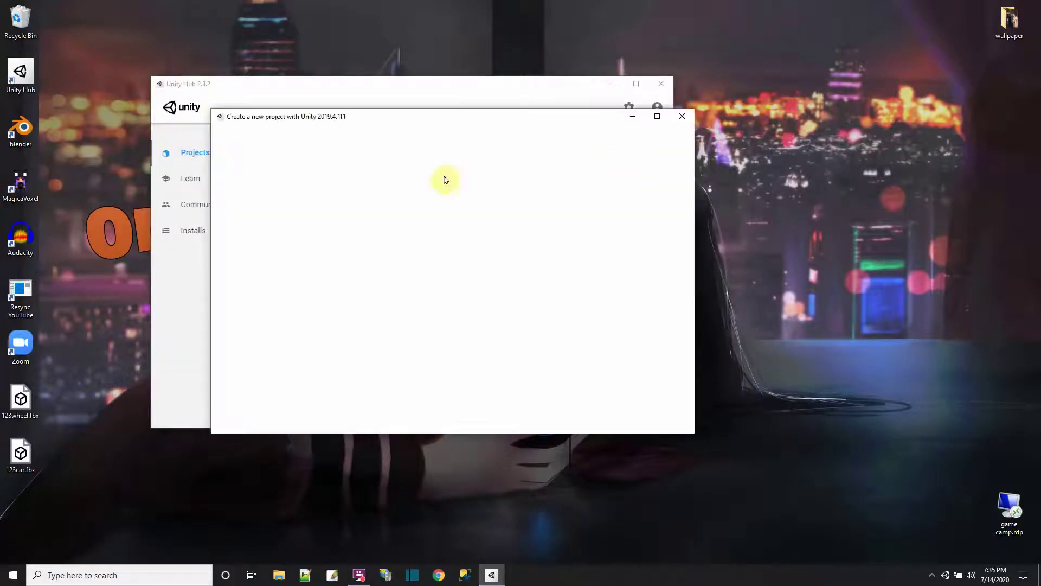
{"action": "left_click_drag", "start_coordinate": [526, 179], "coordinate": [401, 179]}
{"action": "type", "text": "123carwheel"}
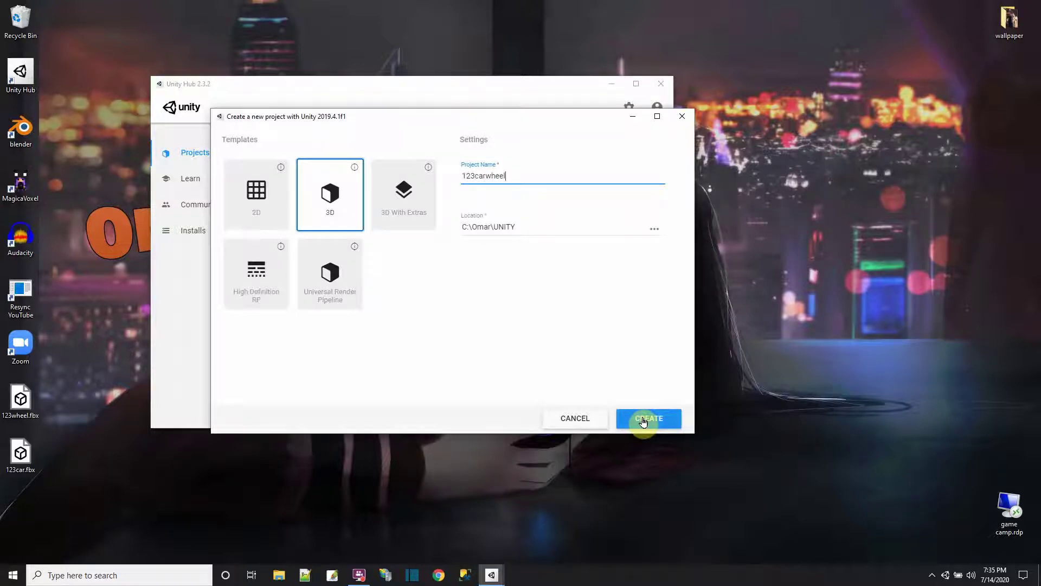
{"action": "left_click", "coordinate": [643, 422]}
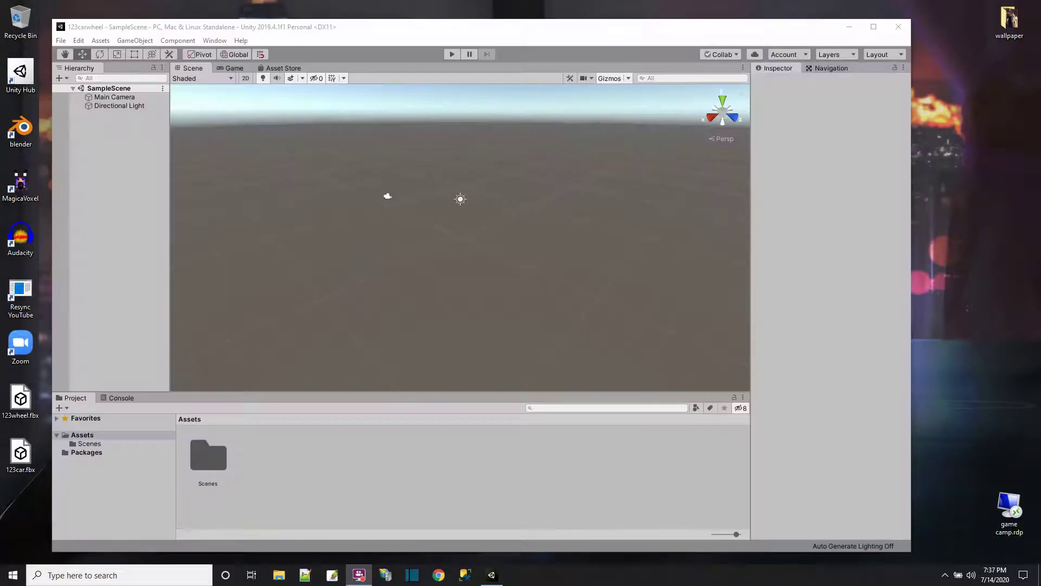
Step: Widen the Unity editor window and import 123wheel.fbx and 123car.fbx from the desktop into the project's Assets
{"action": "left_click_drag", "start_coordinate": [913, 550], "coordinate": [972, 548]}
{"action": "left_click_drag", "start_coordinate": [13, 399], "coordinate": [269, 484]}
{"action": "left_click_drag", "start_coordinate": [20, 452], "coordinate": [365, 461]}
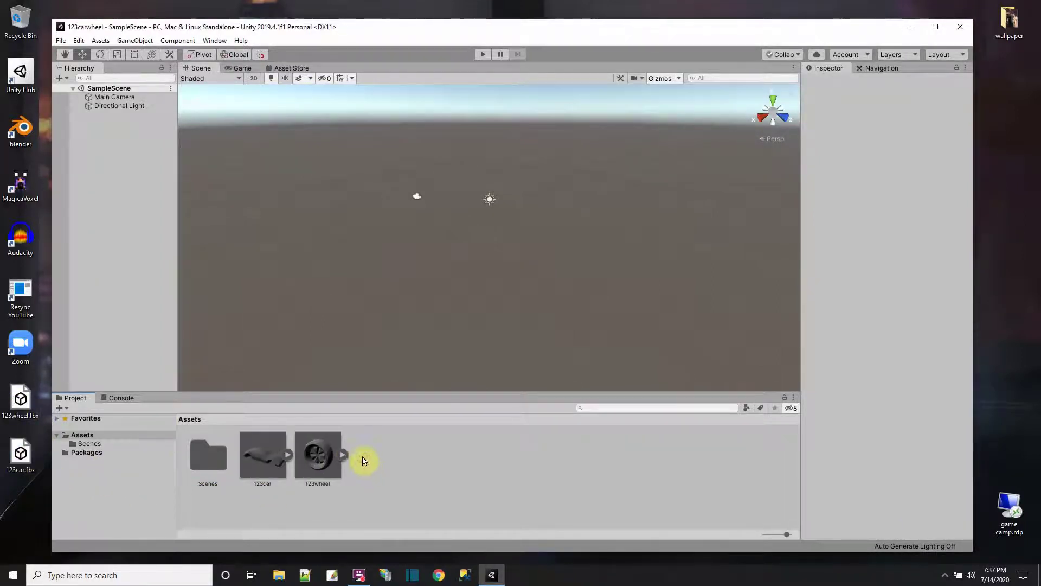
Step: Add a cube to SampleScene as the ground and set its X and Z scale to 100
{"action": "right_click", "coordinate": [100, 94]}
{"action": "mouse_move", "coordinate": [163, 219]}
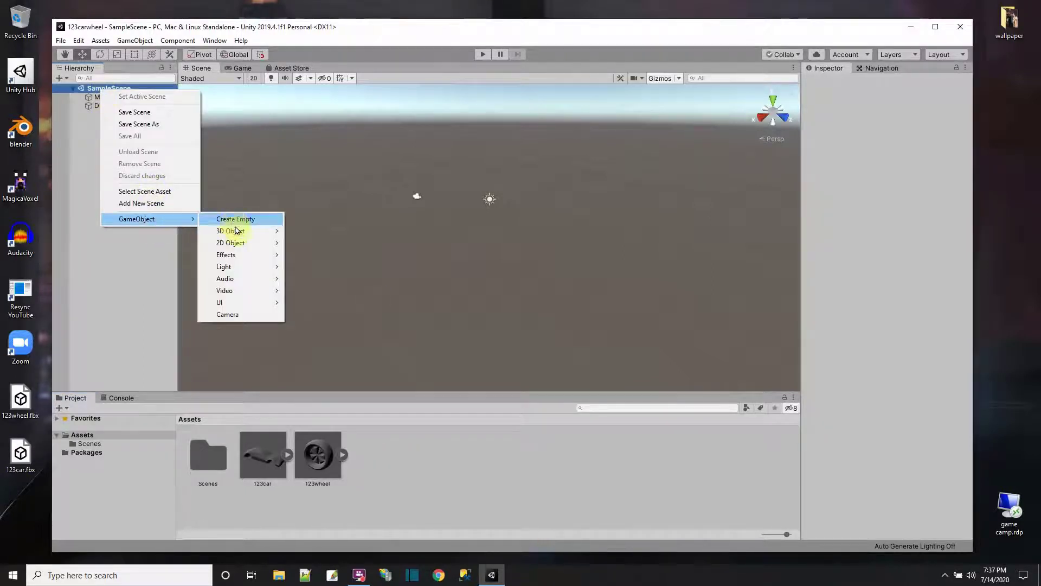
{"action": "mouse_move", "coordinate": [235, 230]}
{"action": "left_click", "coordinate": [309, 231]}
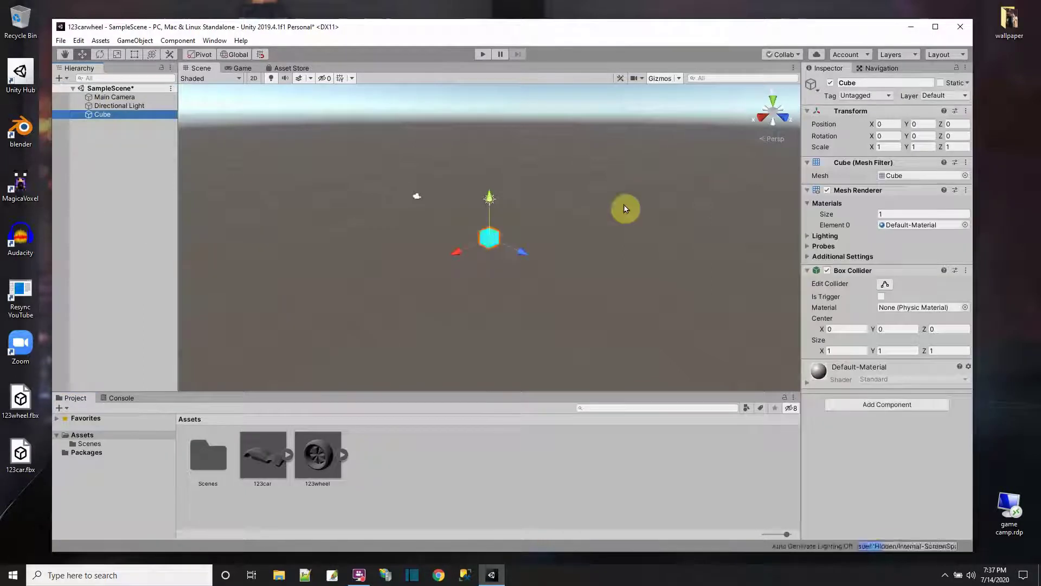
{"action": "left_click", "coordinate": [887, 148]}
{"action": "left_click", "coordinate": [889, 147]}
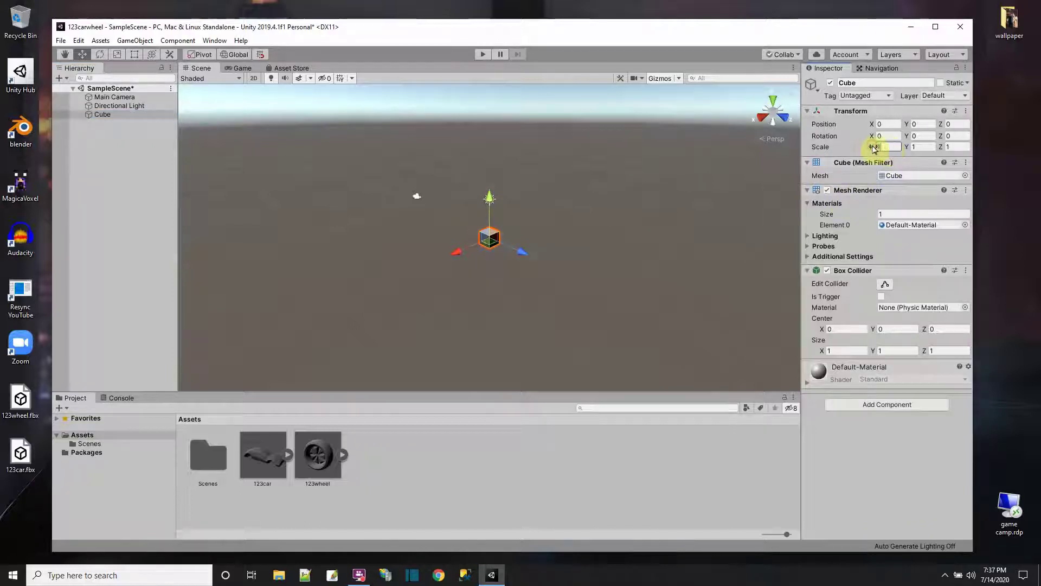
{"action": "type", "text": "00"}
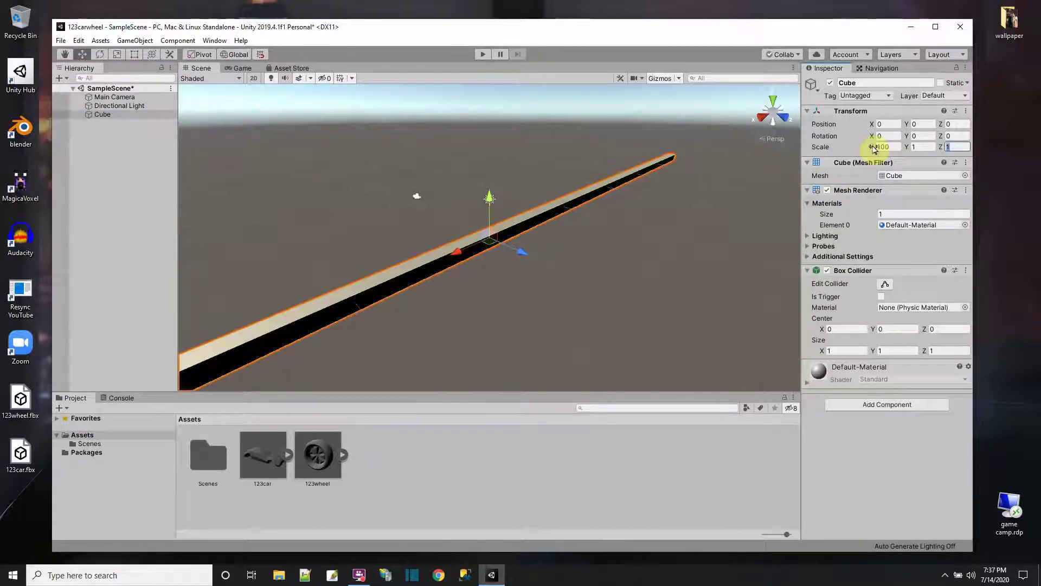
{"action": "type", "text": "00"}
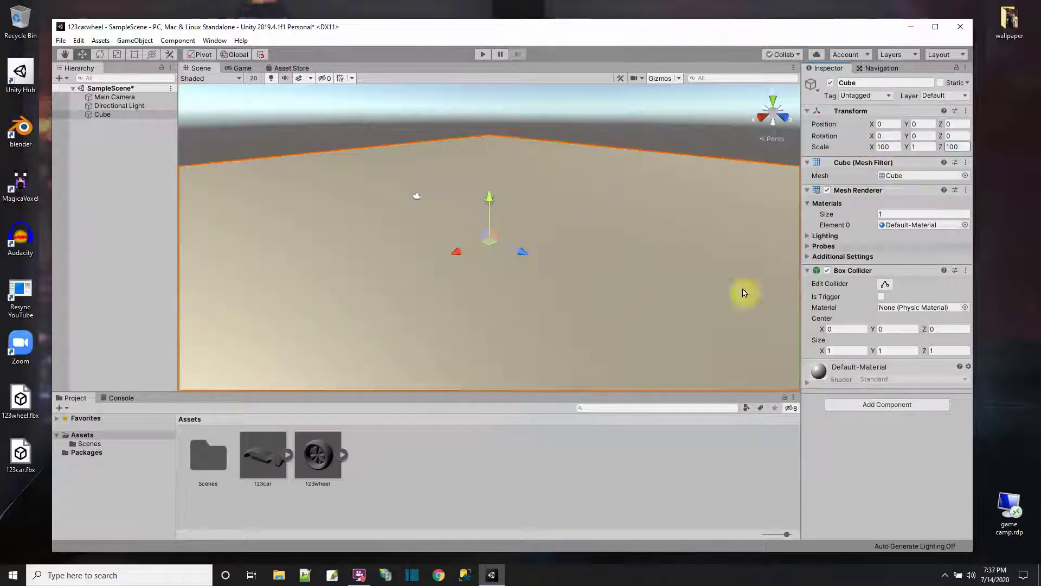
Step: Place the 123car and 123wheel models on the ground and scale the wheel uniformly to about 0.16
{"action": "left_click_drag", "start_coordinate": [271, 457], "coordinate": [418, 174]}
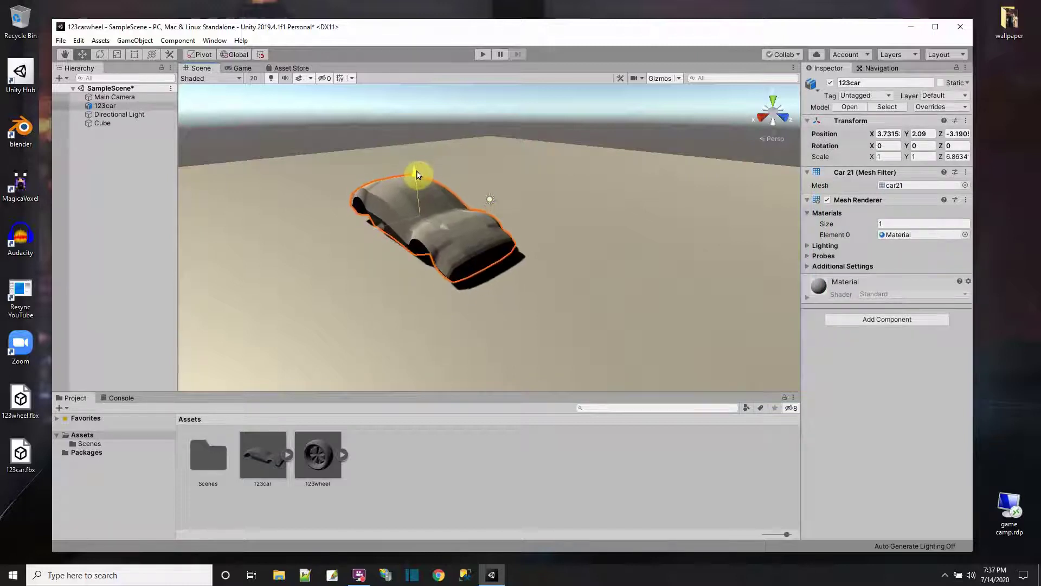
{"action": "left_click_drag", "start_coordinate": [319, 455], "coordinate": [532, 223]}
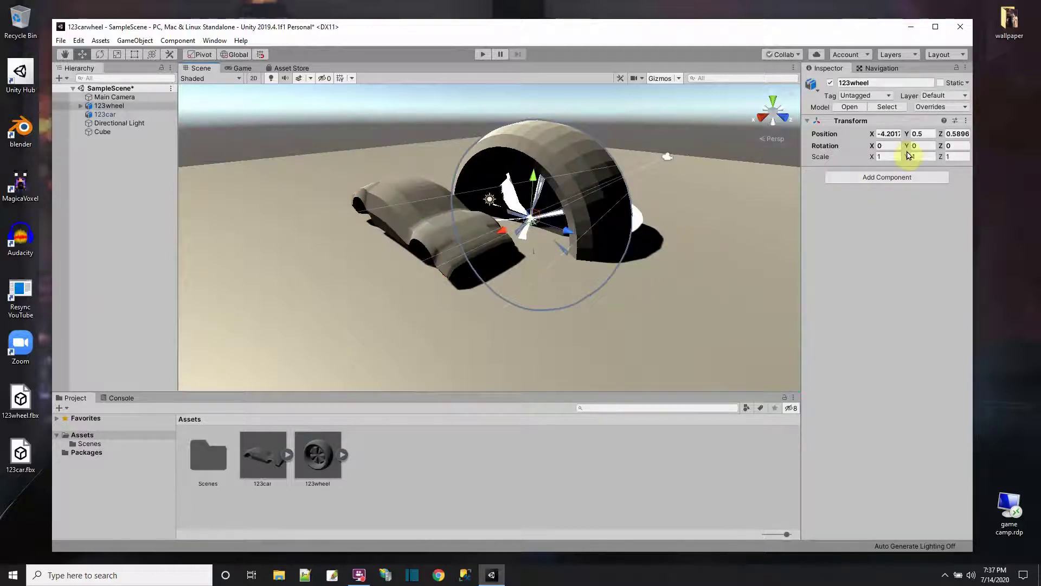
{"action": "left_click", "coordinate": [116, 54]}
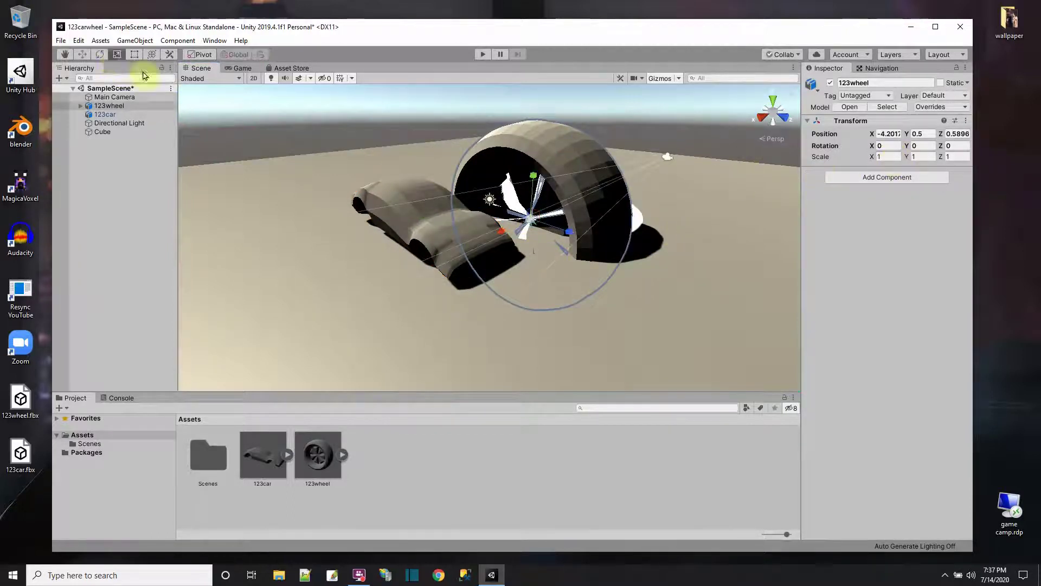
{"action": "left_click_drag", "start_coordinate": [532, 223], "coordinate": [509, 240]}
Step: Completely unpack the 123wheel prefab in the scene and expand it to show its child objects
{"action": "left_click", "coordinate": [342, 454]}
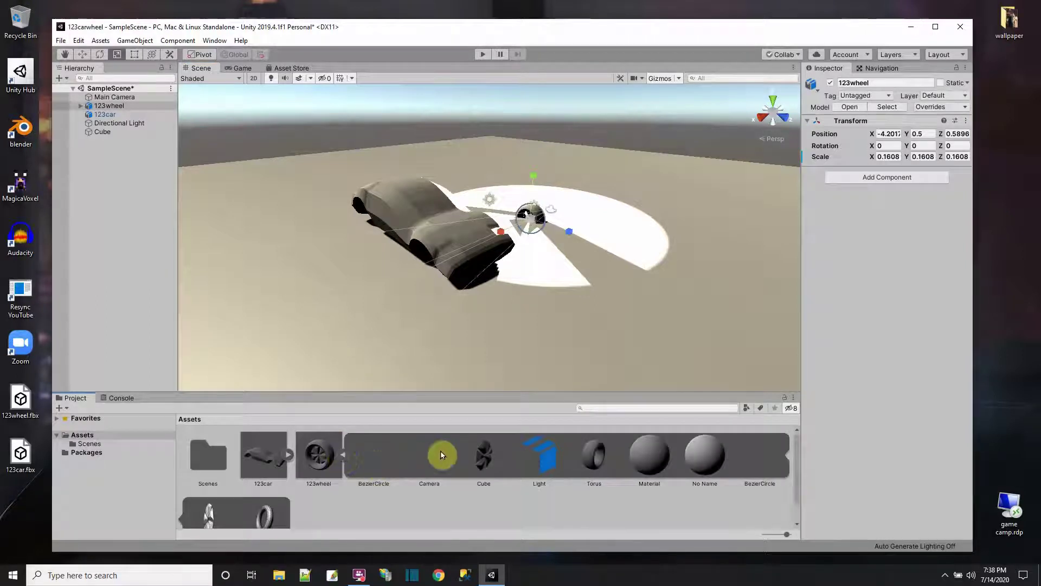
{"action": "left_click_drag", "start_coordinate": [426, 457], "coordinate": [91, 105]}
{"action": "right_click", "coordinate": [93, 105]}
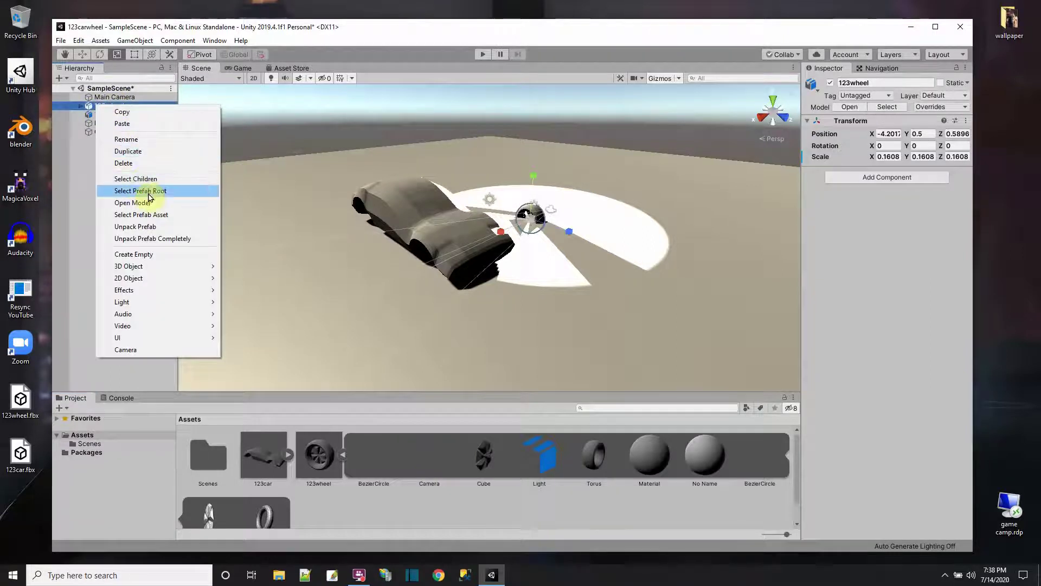
{"action": "mouse_move", "coordinate": [148, 265]}
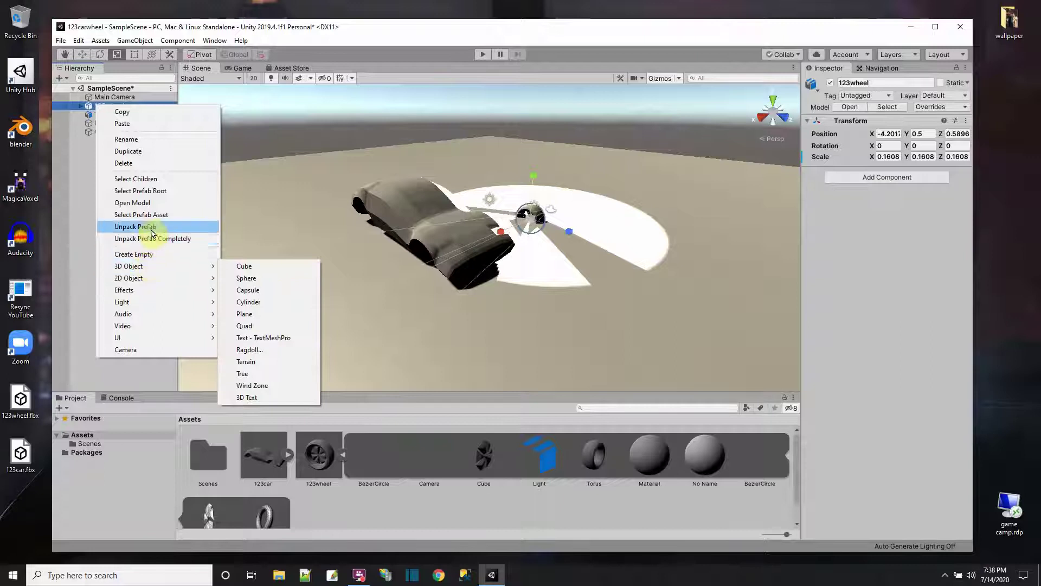
{"action": "left_click", "coordinate": [152, 238]}
{"action": "left_click", "coordinate": [78, 108]}
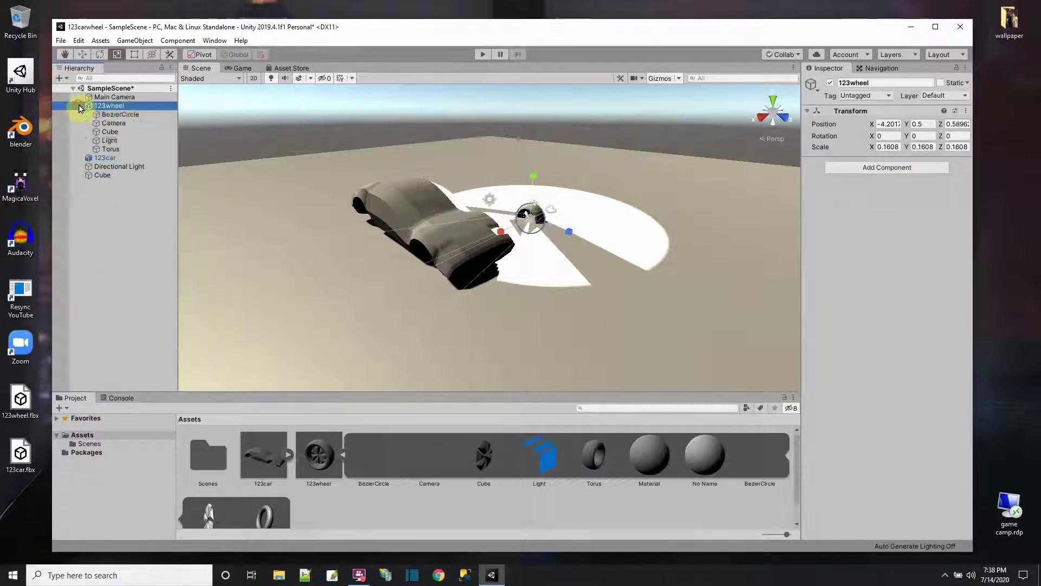
Step: Delete the Camera and Light children from the 123wheel object
{"action": "right_click", "coordinate": [125, 124]}
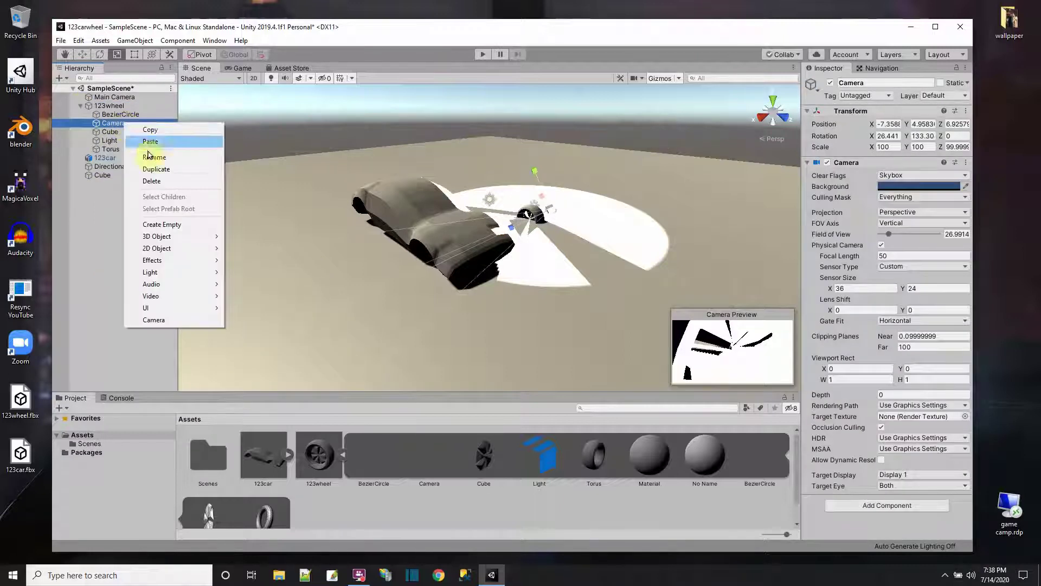
{"action": "left_click", "coordinate": [160, 182]}
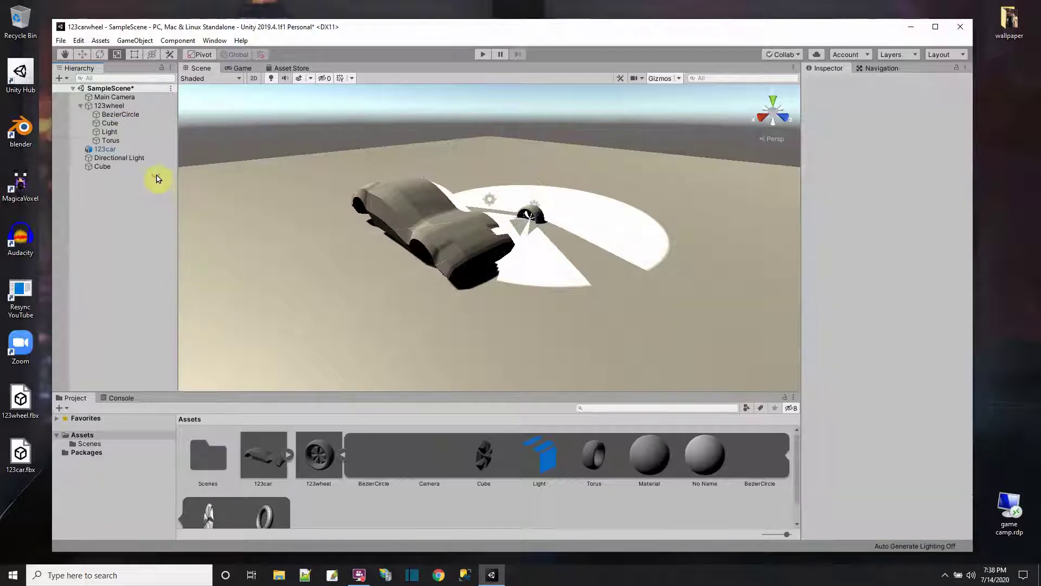
{"action": "left_click", "coordinate": [105, 132]}
{"action": "right_click", "coordinate": [108, 132]}
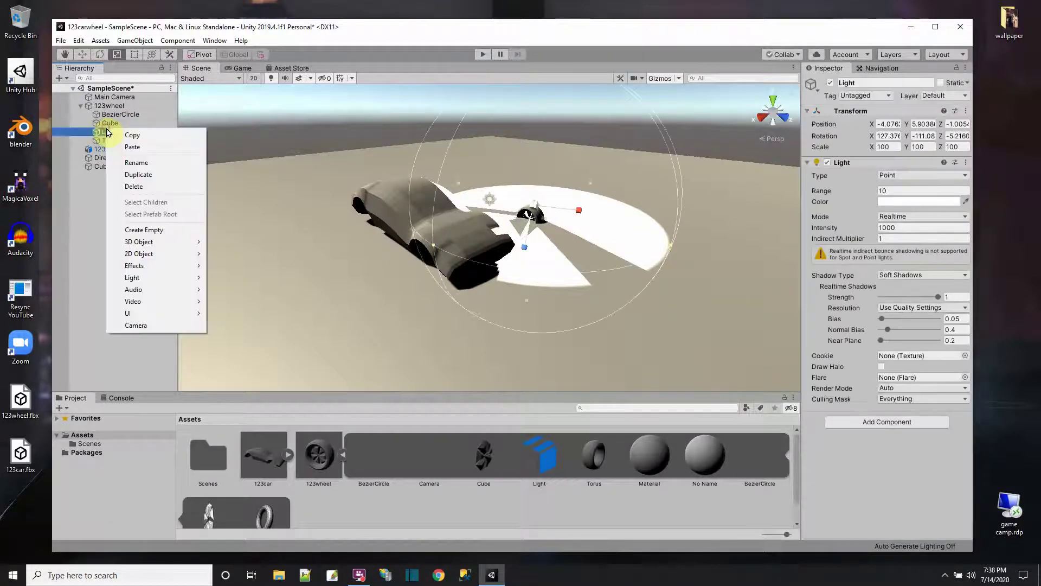
{"action": "left_click", "coordinate": [136, 186]}
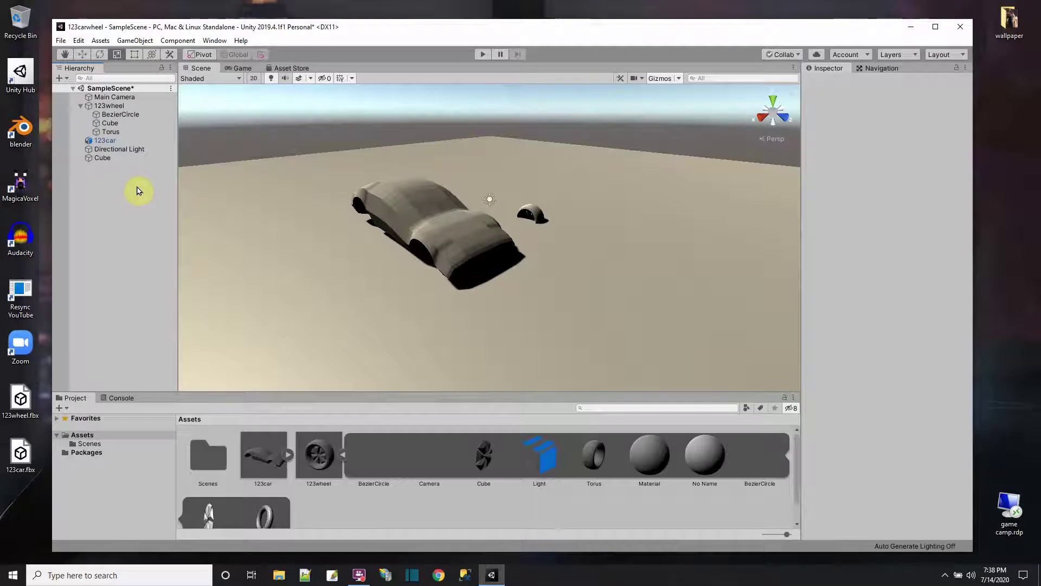
Step: Delete the BezierCircle child from the 123wheel object
{"action": "left_click", "coordinate": [108, 106]}
{"action": "left_click_drag", "start_coordinate": [104, 144], "coordinate": [111, 108]}
{"action": "left_click", "coordinate": [120, 114]}
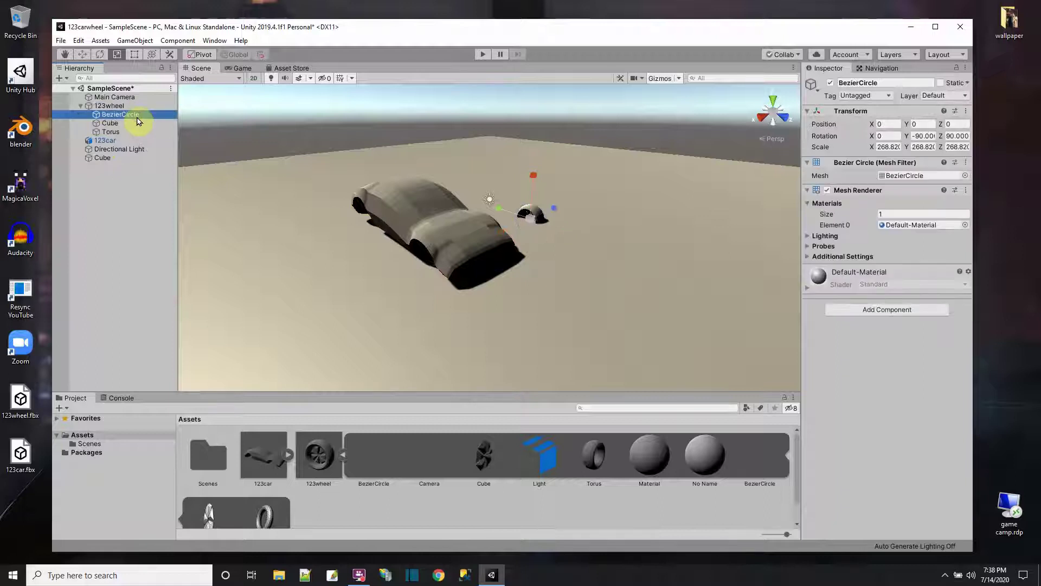
{"action": "right_click", "coordinate": [139, 119]}
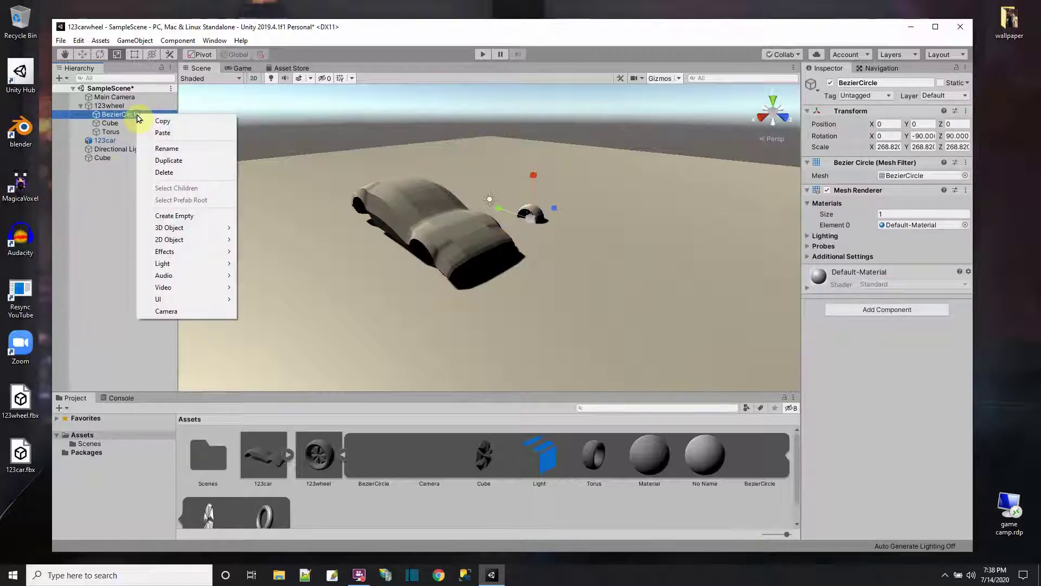
{"action": "left_click", "coordinate": [170, 177]}
Step: Rename the 123wheel object's Cube child to rim and its Torus child to tire
{"action": "left_click", "coordinate": [114, 115]}
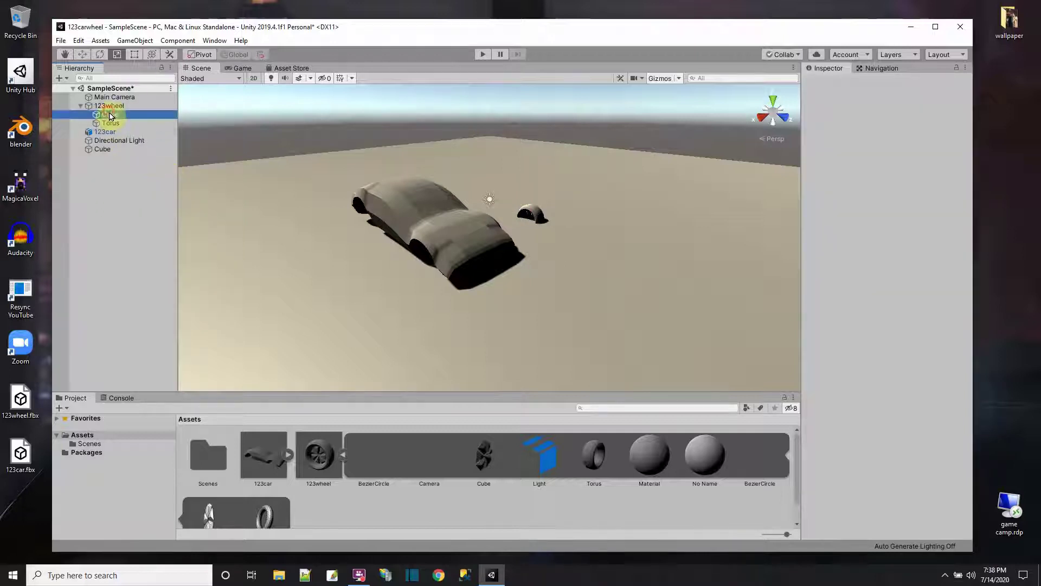
{"action": "left_click", "coordinate": [114, 115]}
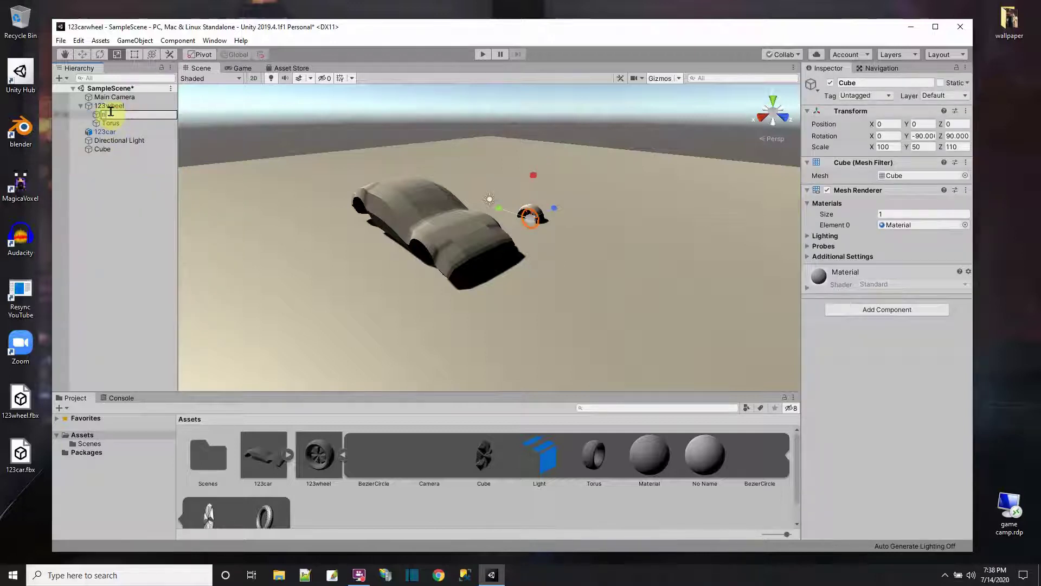
{"action": "key", "text": "Return"}
{"action": "left_click", "coordinate": [114, 124]}
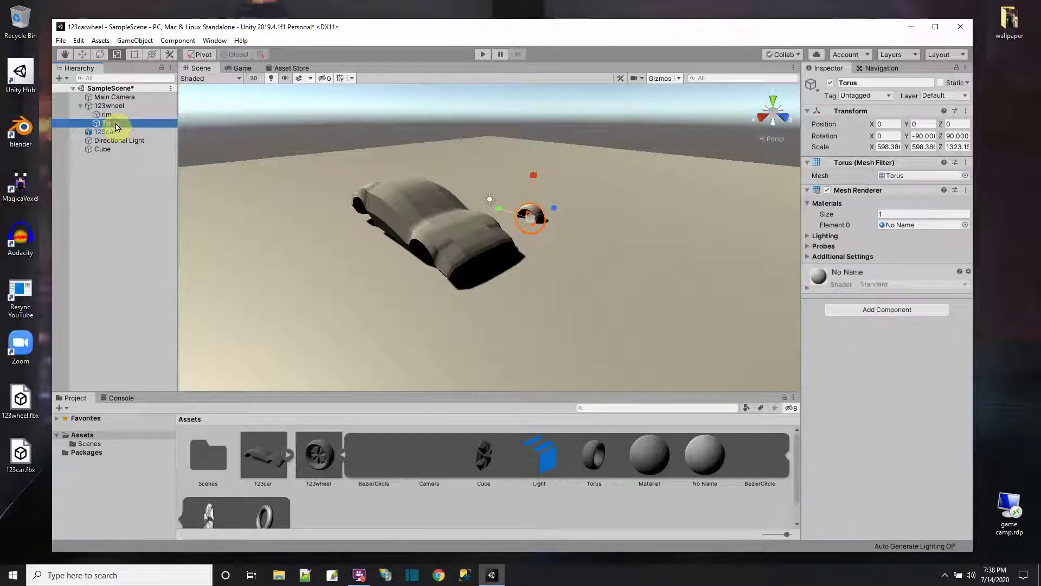
{"action": "left_click", "coordinate": [115, 124]}
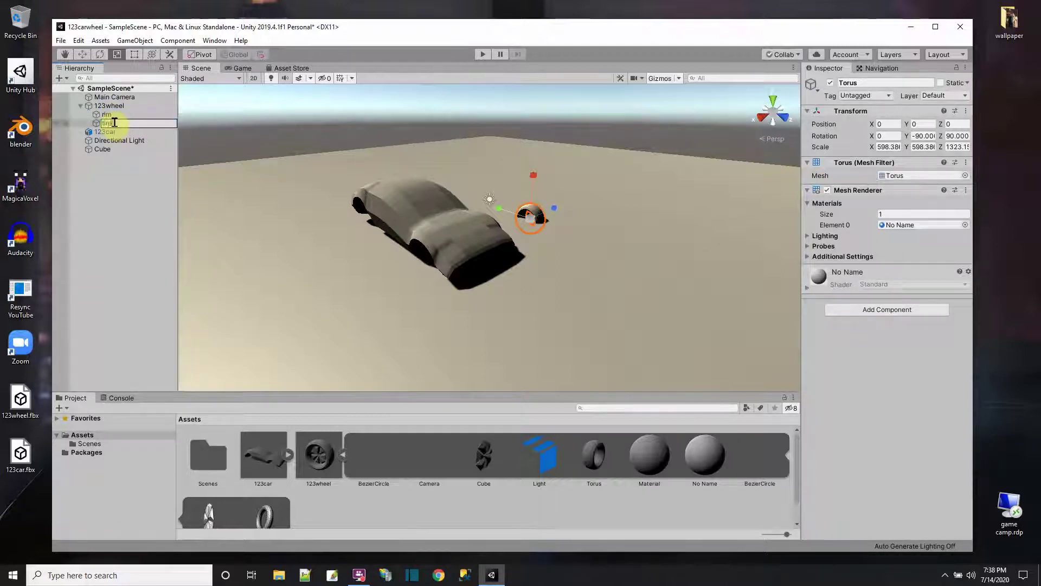
{"action": "type", "text": "tire"}
{"action": "key", "text": "Return"}
Step: Move the 123wheel object to the car's front wheel arch, at about X 6.01, Y 0.68, Z 0.88
{"action": "left_click", "coordinate": [117, 106]}
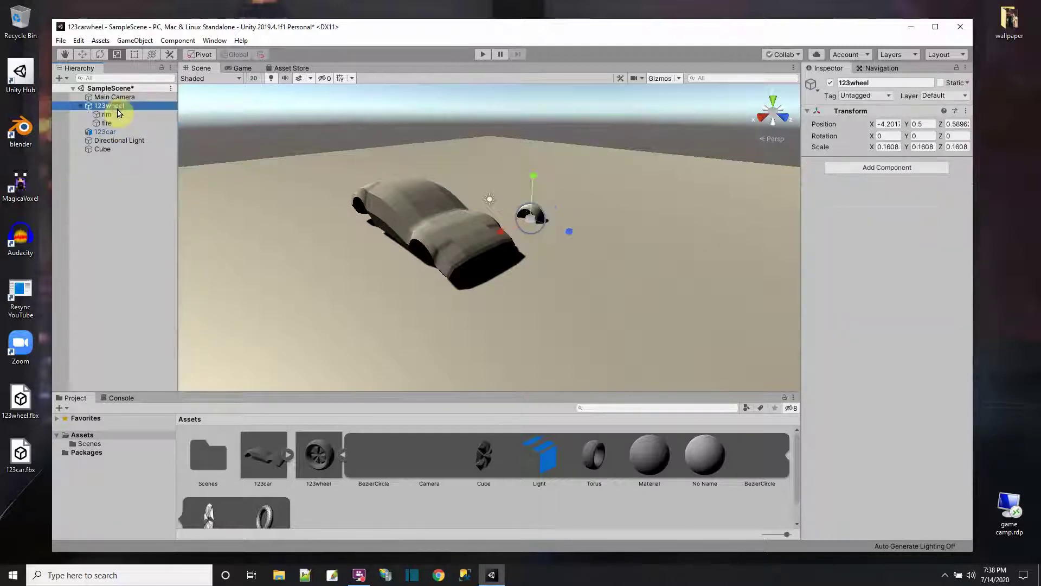
{"action": "left_click", "coordinate": [82, 54]}
{"action": "left_click_drag", "start_coordinate": [545, 232], "coordinate": [505, 216]}
{"action": "left_click_drag", "start_coordinate": [544, 251], "coordinate": [513, 211]}
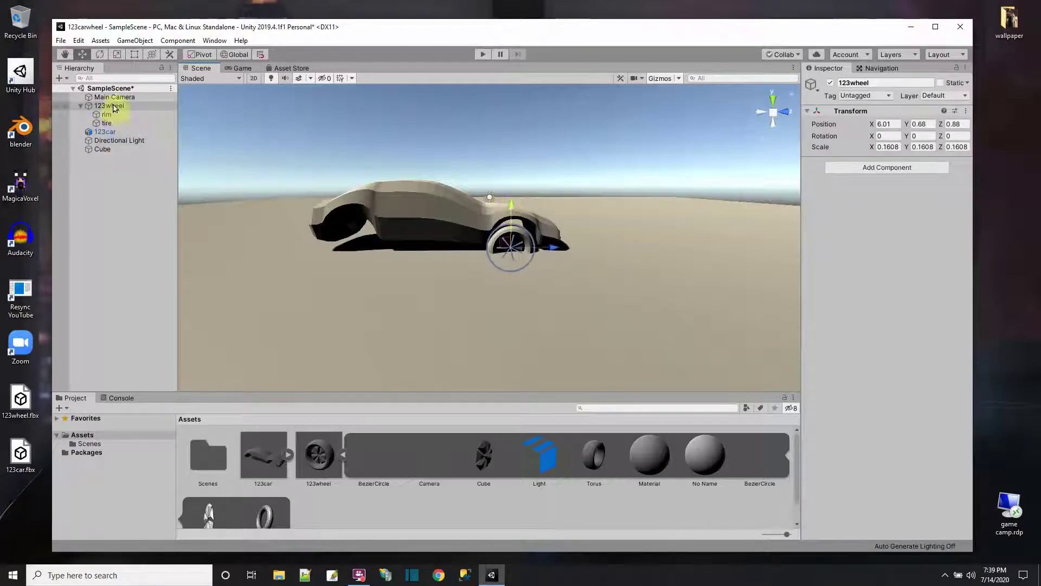
Step: Scale the 123wheel object uniformly to about 0.14 and shift it to about Y 1.1, Z 1.02 in the front arch
{"action": "left_click", "coordinate": [116, 55]}
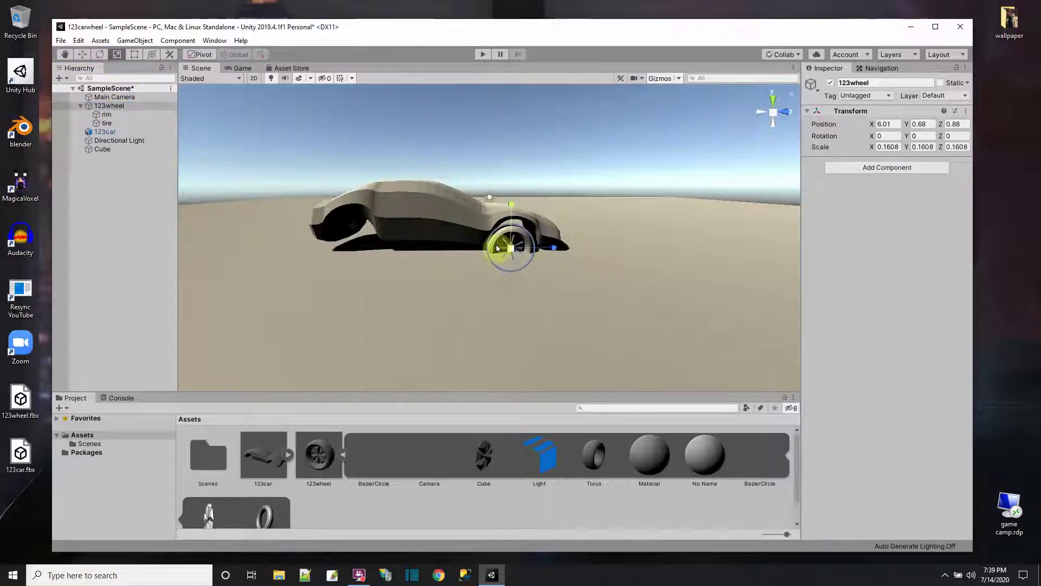
{"action": "left_click_drag", "start_coordinate": [510, 248], "coordinate": [553, 249]}
{"action": "left_click", "coordinate": [83, 56]}
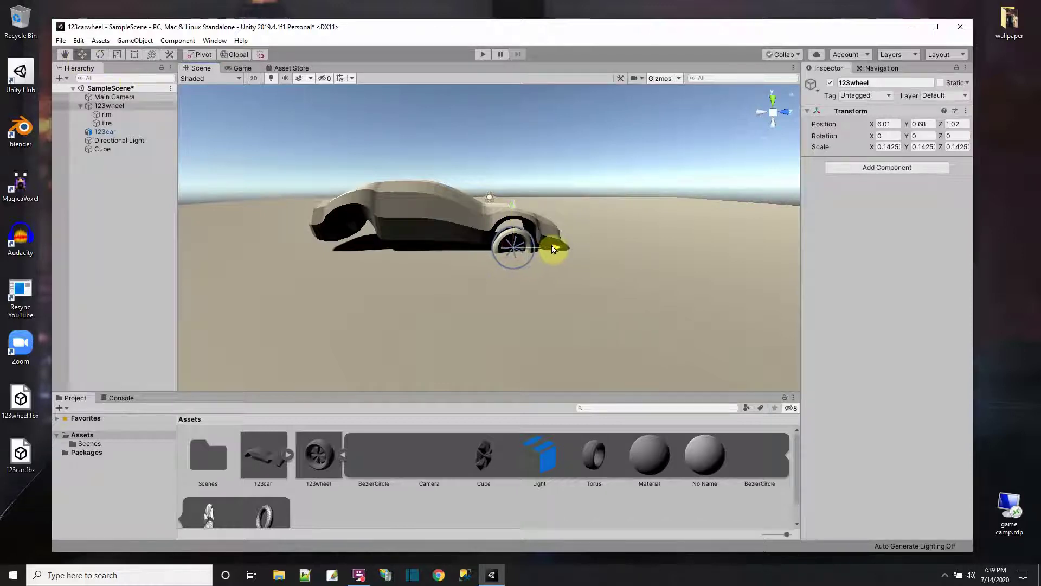
{"action": "left_click_drag", "start_coordinate": [513, 210], "coordinate": [516, 204]}
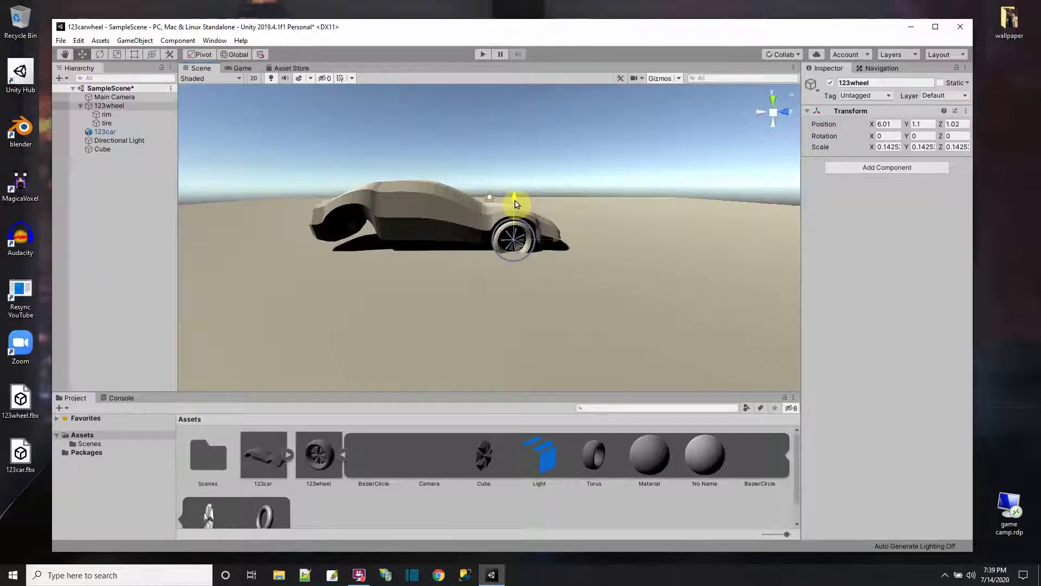
{"action": "left_click", "coordinate": [569, 283]}
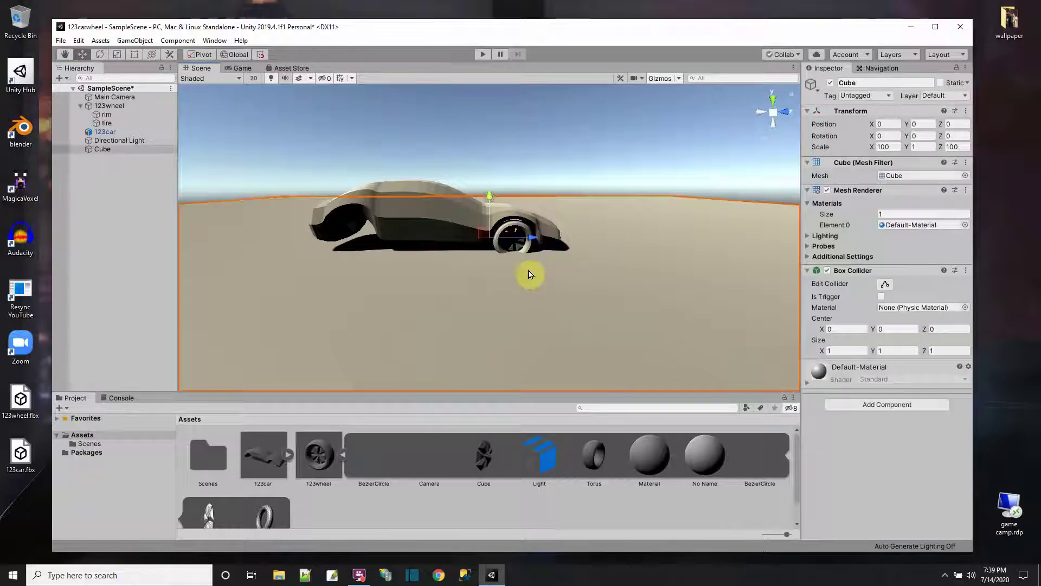
{"action": "left_click", "coordinate": [516, 250]}
Step: Duplicate the 123wheel object and move the copy along Z to the car's rear wheel arch, at about Z -7.14
{"action": "left_click", "coordinate": [105, 106]}
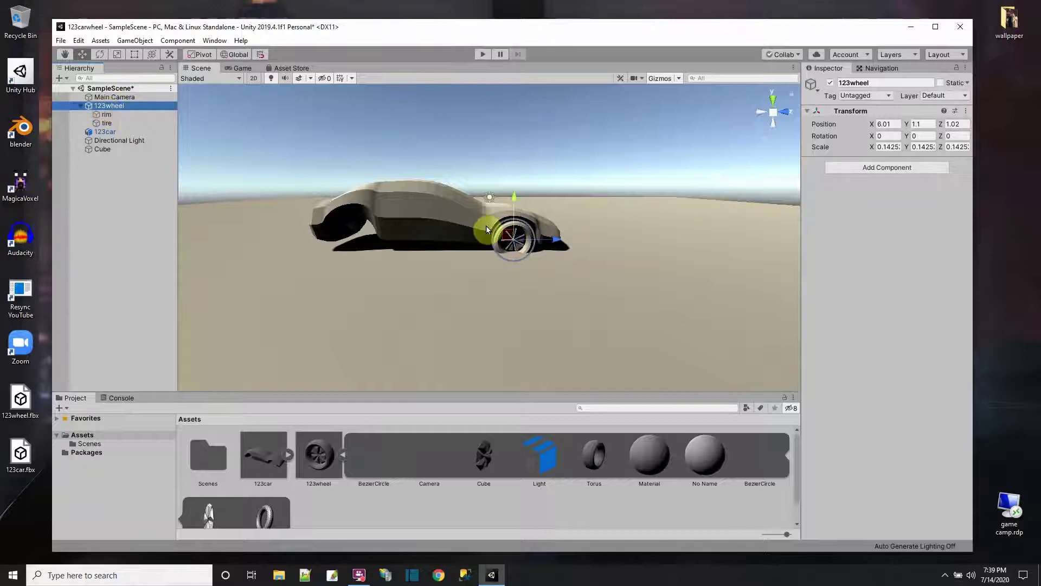
{"action": "right_click", "coordinate": [112, 108]}
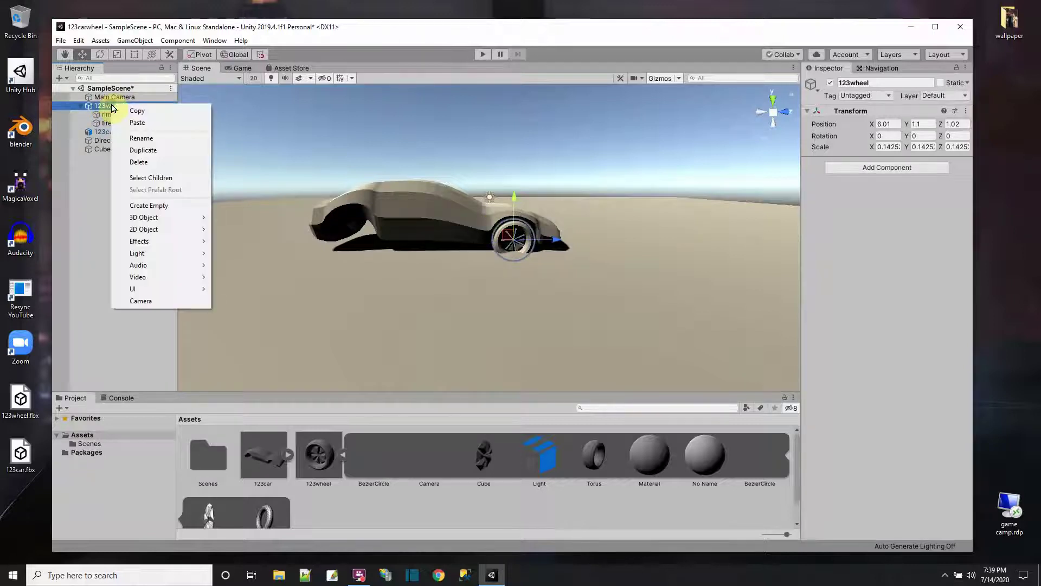
{"action": "left_click", "coordinate": [142, 146]}
{"action": "left_click_drag", "start_coordinate": [556, 238], "coordinate": [404, 249]}
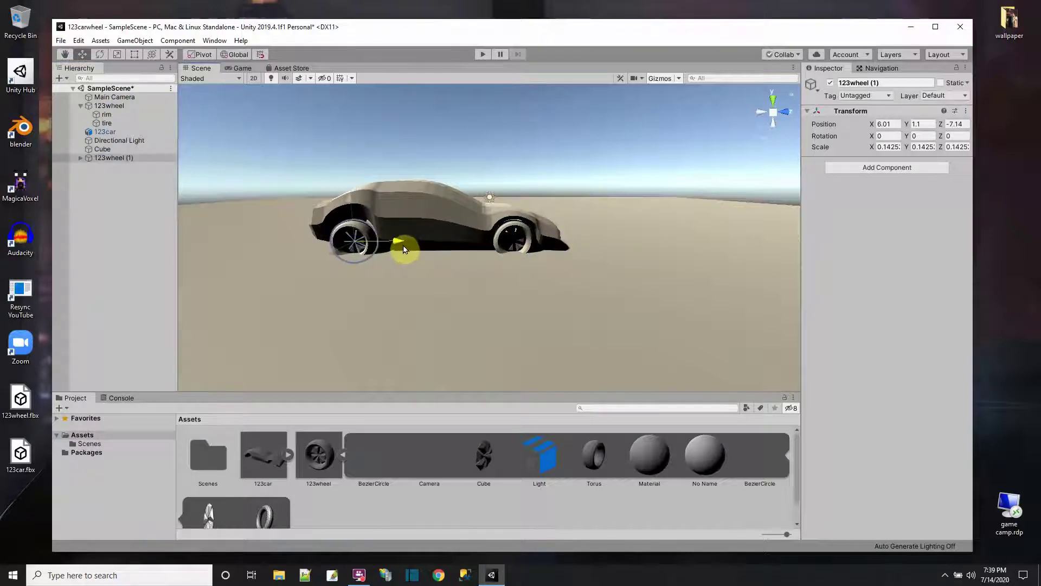
{"action": "left_click", "coordinate": [424, 283]}
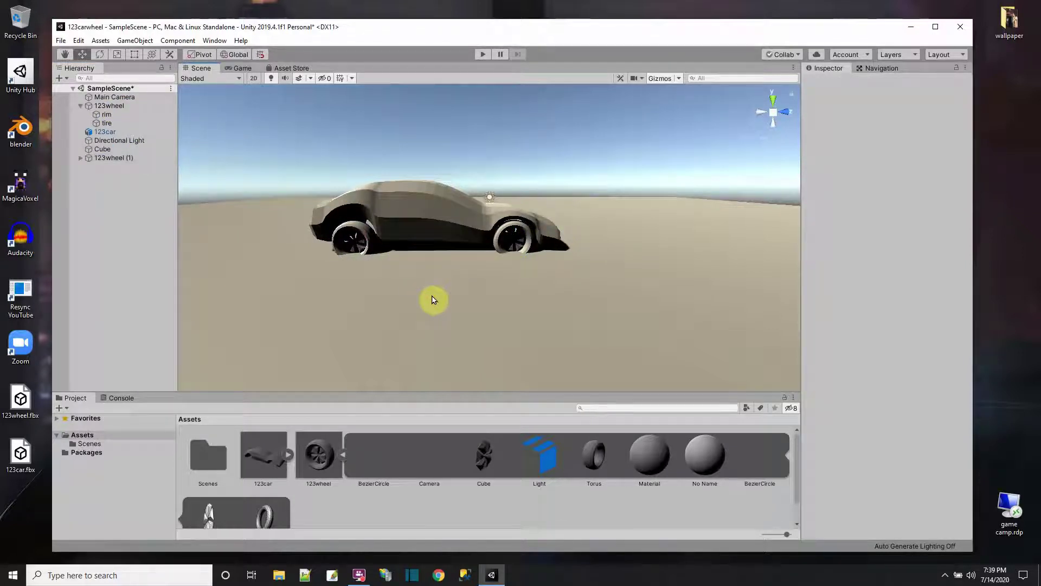
Step: Raise the 123car body to about Y 3.24 and the front wheel to about Y 1.63
{"action": "left_click", "coordinate": [462, 224]}
{"action": "left_click_drag", "start_coordinate": [439, 174], "coordinate": [435, 157]}
{"action": "left_click", "coordinate": [504, 233]}
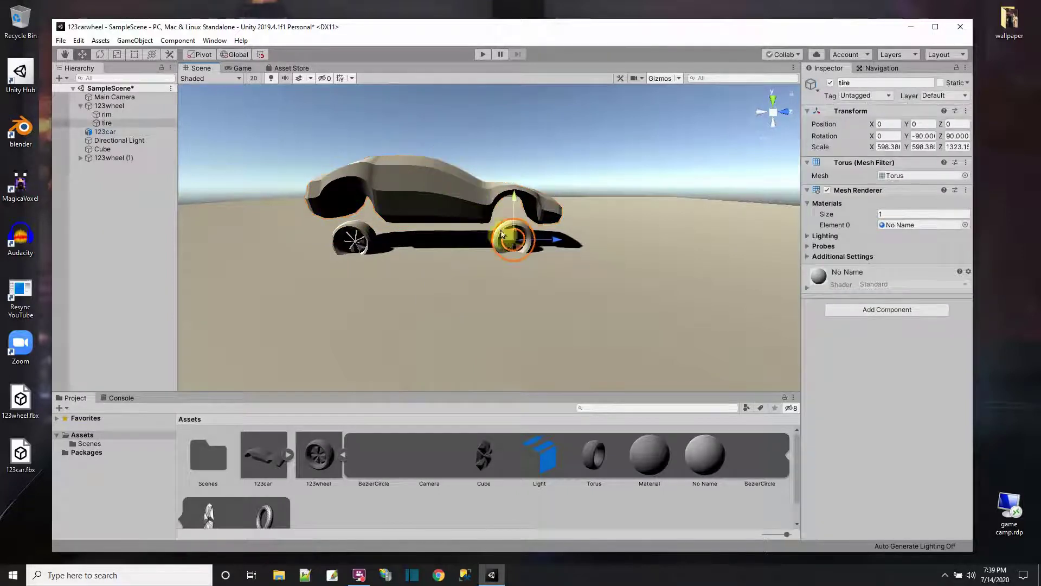
{"action": "left_click_drag", "start_coordinate": [106, 123], "coordinate": [111, 135]}
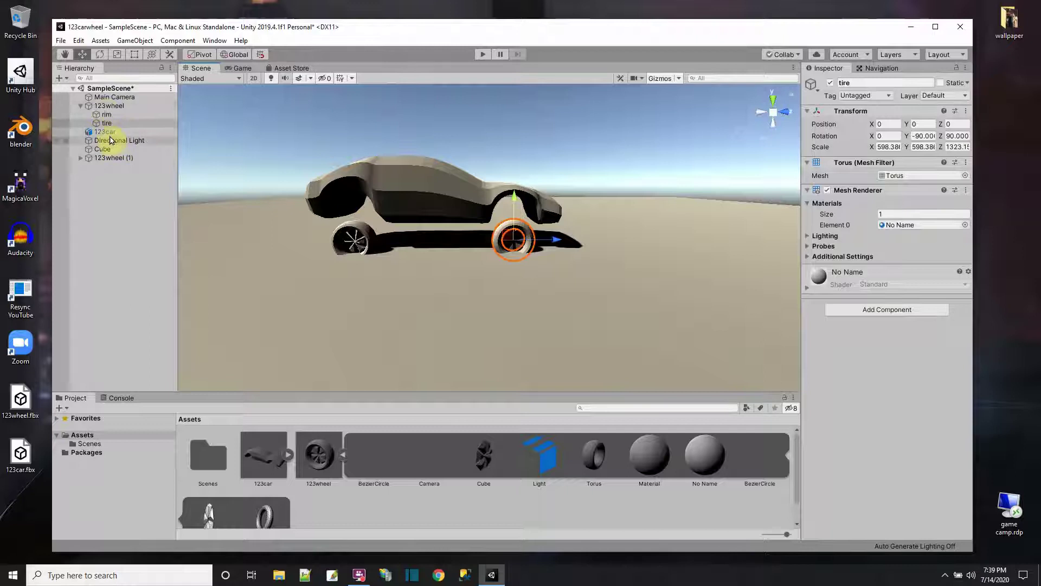
{"action": "left_click", "coordinate": [106, 107]}
{"action": "left_click", "coordinate": [514, 197]}
{"action": "left_click_drag", "start_coordinate": [515, 200], "coordinate": [515, 189]}
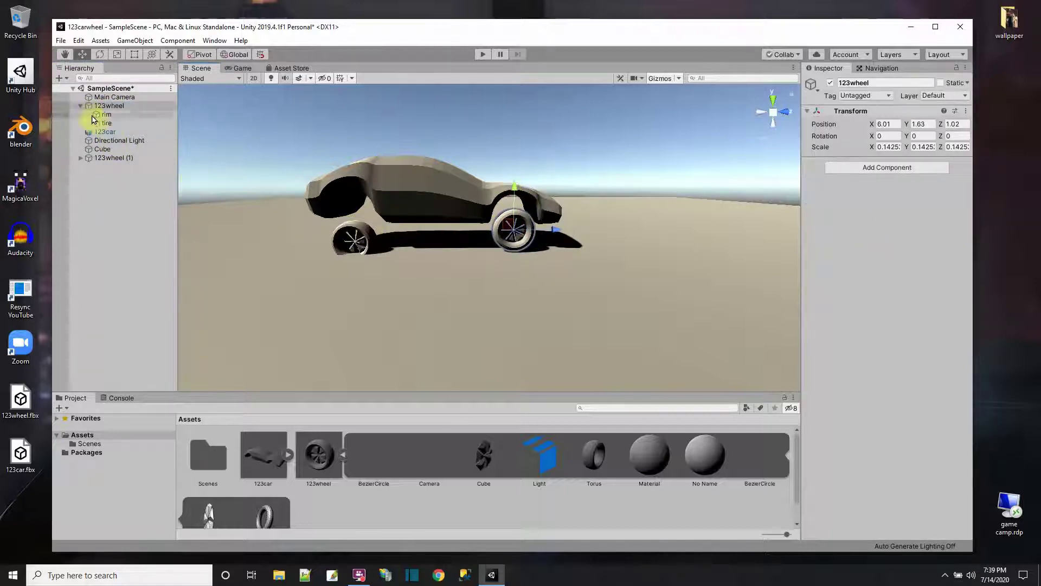
Step: Place the duplicated wheel above 123wheel in the object order and raise it to about Y 1.59
{"action": "left_click_drag", "start_coordinate": [111, 161], "coordinate": [108, 107]}
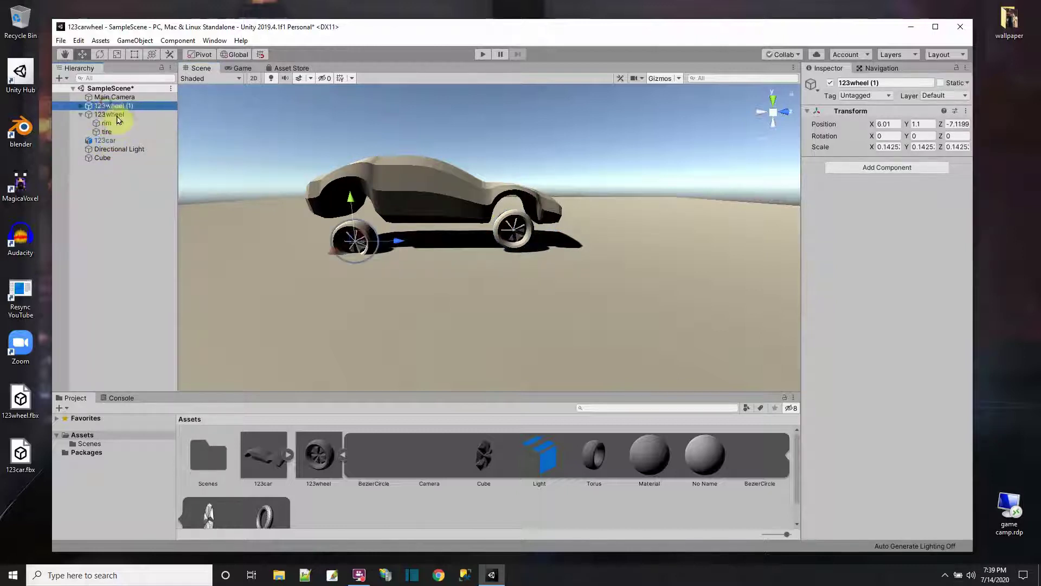
{"action": "left_click_drag", "start_coordinate": [349, 199], "coordinate": [348, 190]}
{"action": "left_click", "coordinate": [438, 246]}
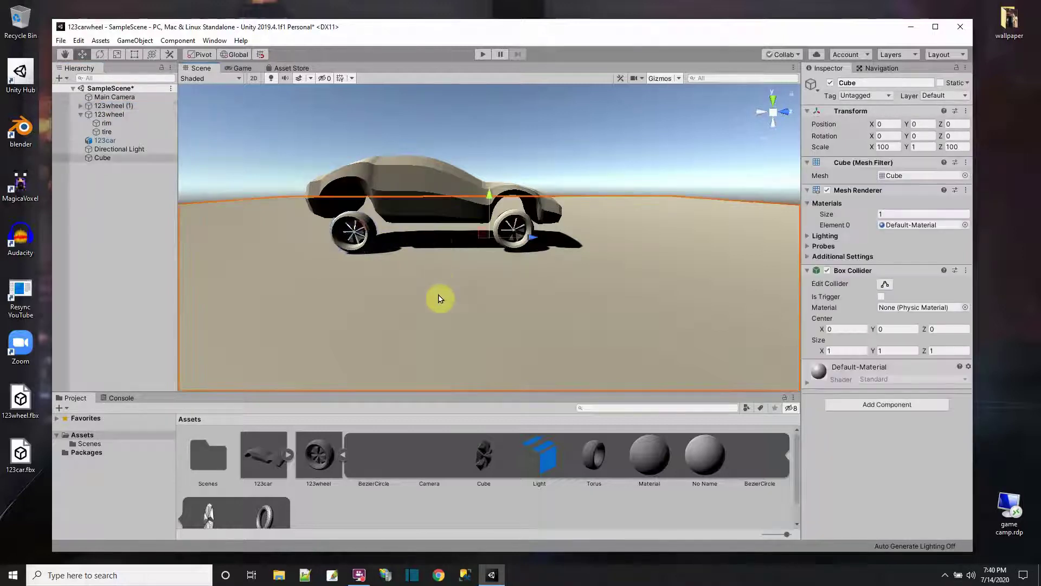
Step: Lower the 123car body slightly so that its arches fit over the two wheels
{"action": "left_click_drag", "start_coordinate": [402, 303], "coordinate": [386, 350], "text": "alt"}
{"action": "left_click", "coordinate": [414, 214]}
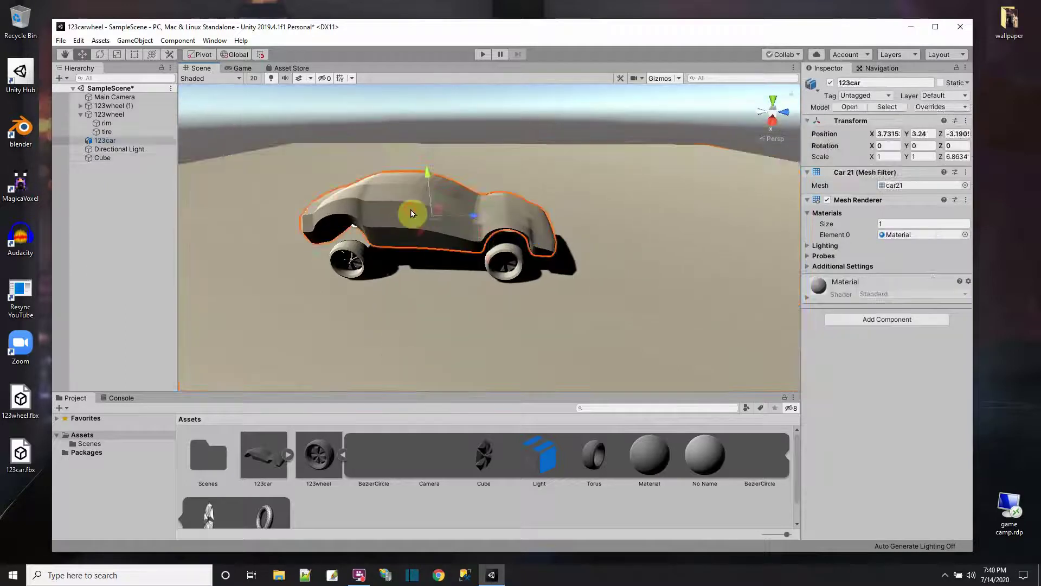
{"action": "left_click_drag", "start_coordinate": [426, 180], "coordinate": [427, 185]}
{"action": "left_click", "coordinate": [469, 293]}
{"action": "left_click_drag", "start_coordinate": [467, 295], "coordinate": [581, 279], "text": "alt"}
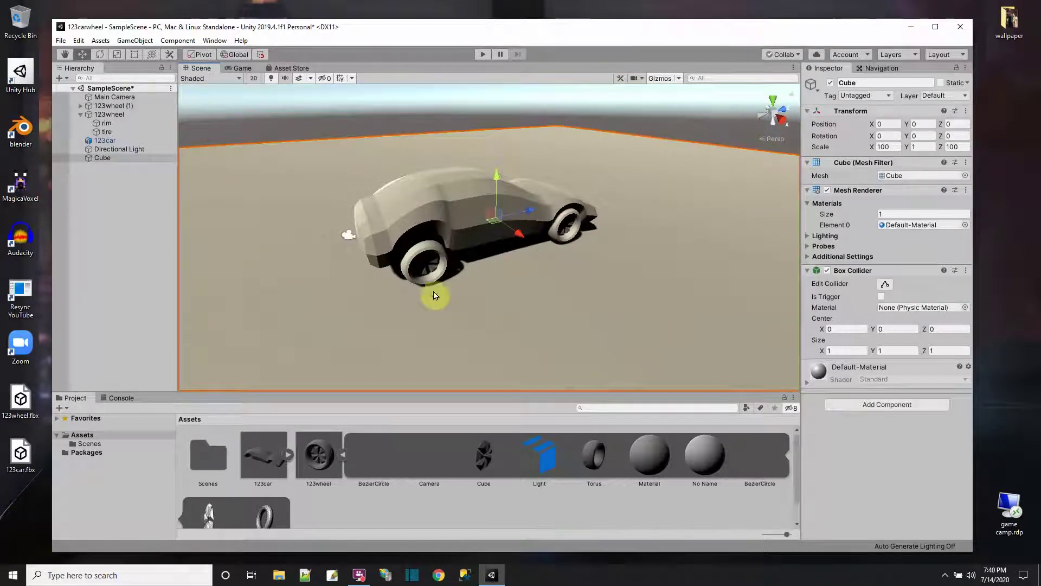
Step: Rename the 123wheel (1) object to wheel-FR and the 123wheel object to wheel-BR
{"action": "left_click", "coordinate": [115, 106]}
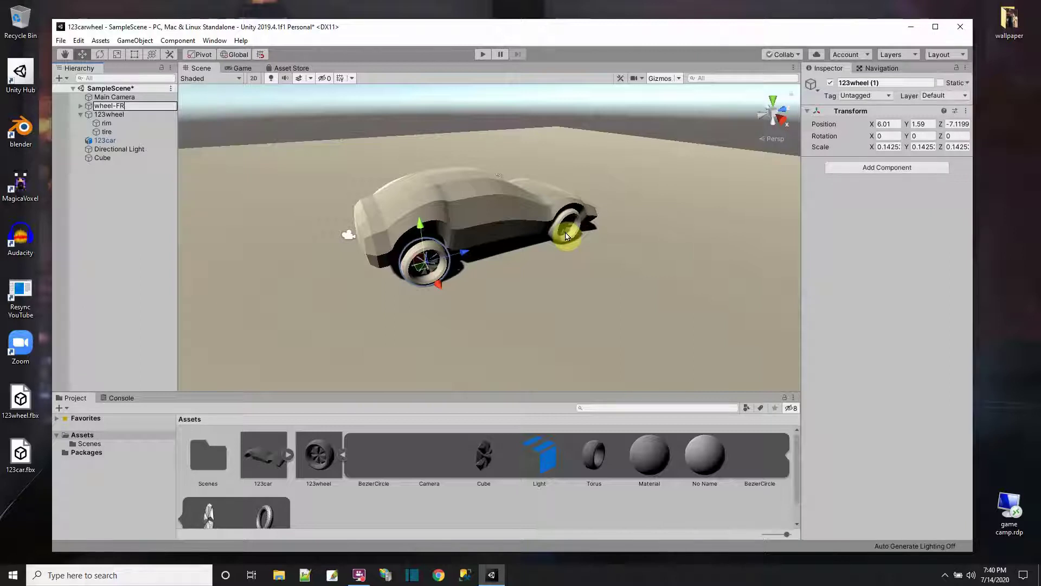
{"action": "key", "text": "Return"}
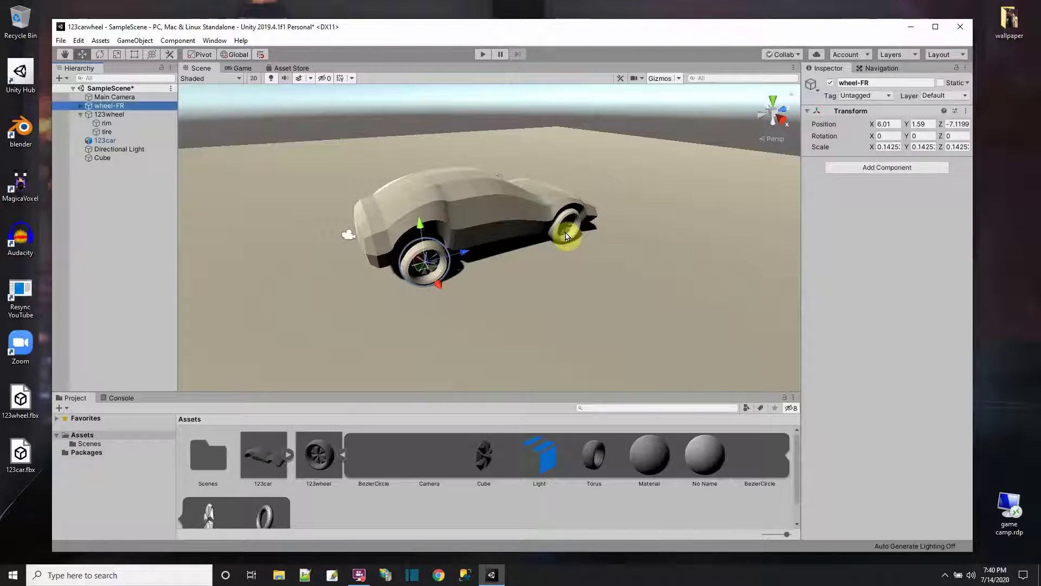
{"action": "left_click", "coordinate": [116, 116]}
{"action": "right_click", "coordinate": [116, 116]}
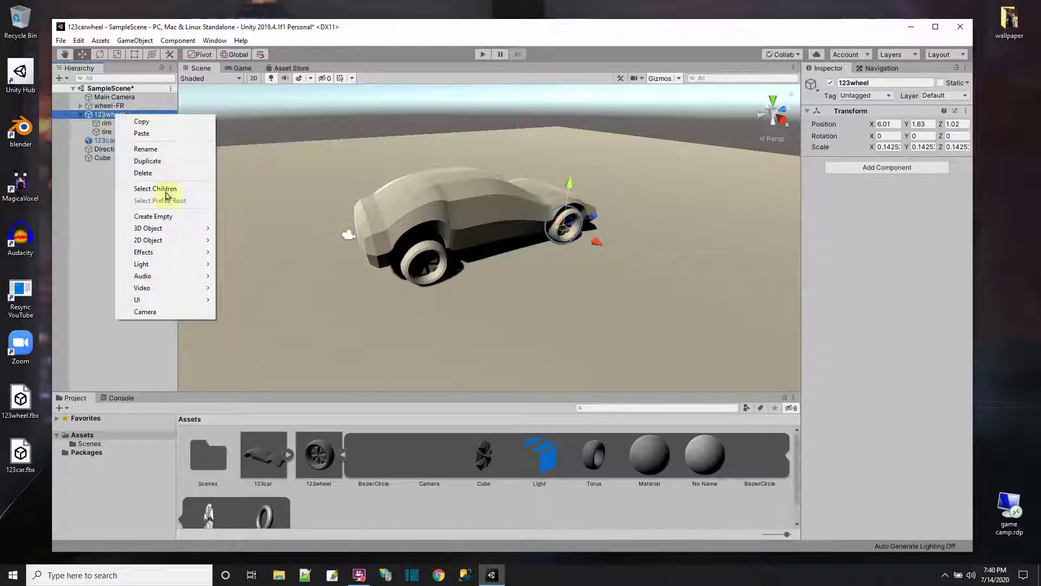
{"action": "left_click", "coordinate": [157, 148]}
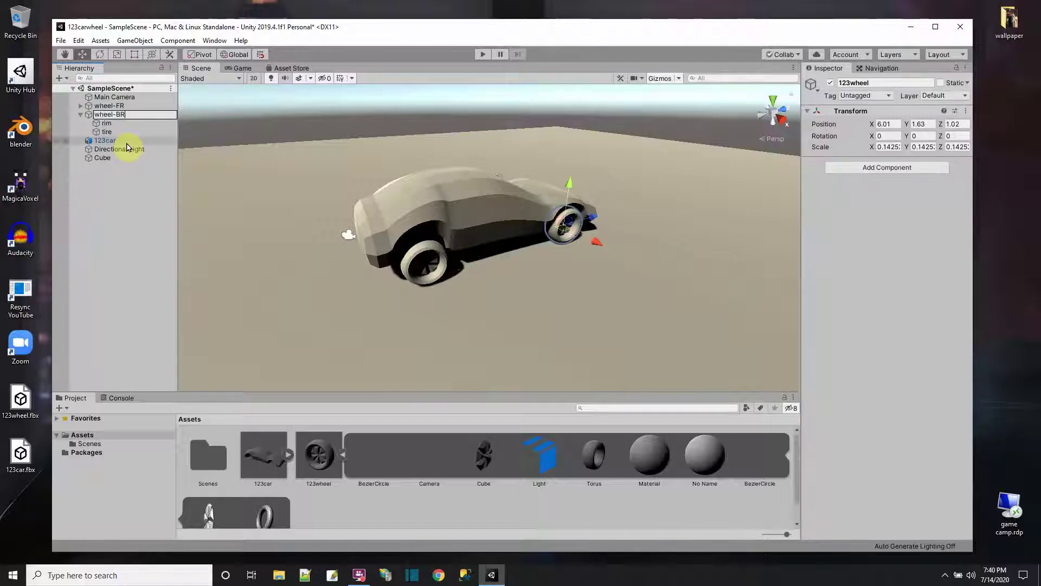
{"action": "key", "text": "Return"}
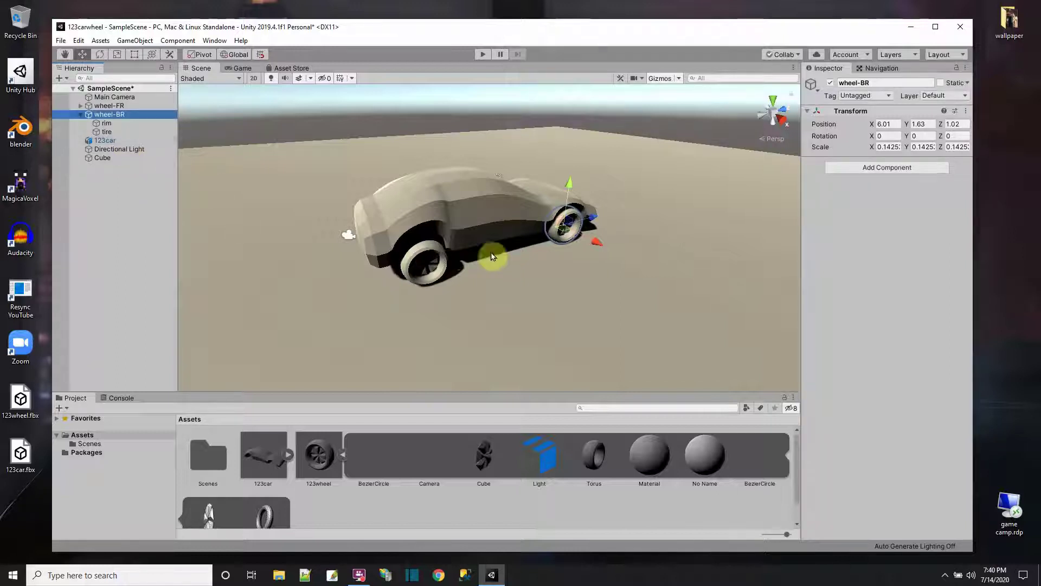
Step: Duplicate wheel-FR and wheel-BR together and move the copies along X to the opposite side of the car
{"action": "left_click", "coordinate": [81, 115]}
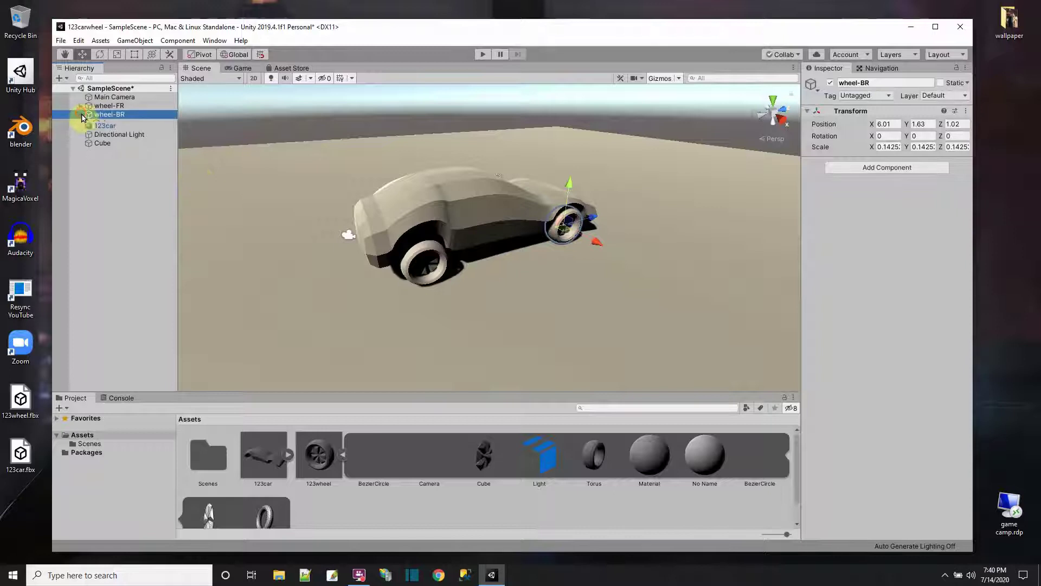
{"action": "left_click", "coordinate": [109, 106]}
{"action": "left_click", "coordinate": [108, 115], "text": "shift"}
{"action": "right_click", "coordinate": [114, 118]}
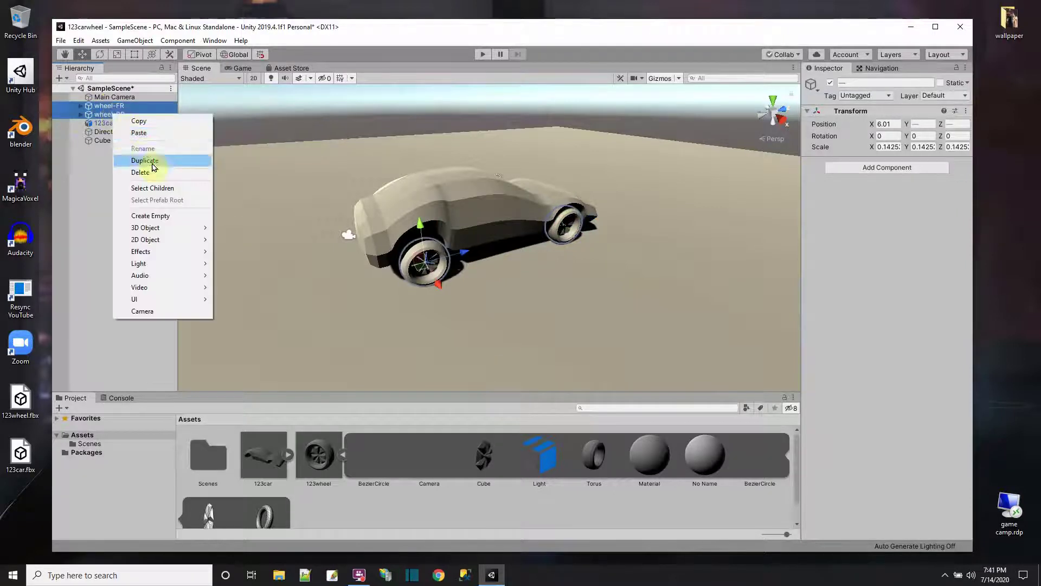
{"action": "left_click", "coordinate": [153, 161]}
{"action": "left_click_drag", "start_coordinate": [439, 286], "coordinate": [596, 236]}
{"action": "left_click", "coordinate": [670, 271]}
{"action": "left_click_drag", "start_coordinate": [643, 284], "coordinate": [234, 265], "text": "alt"}
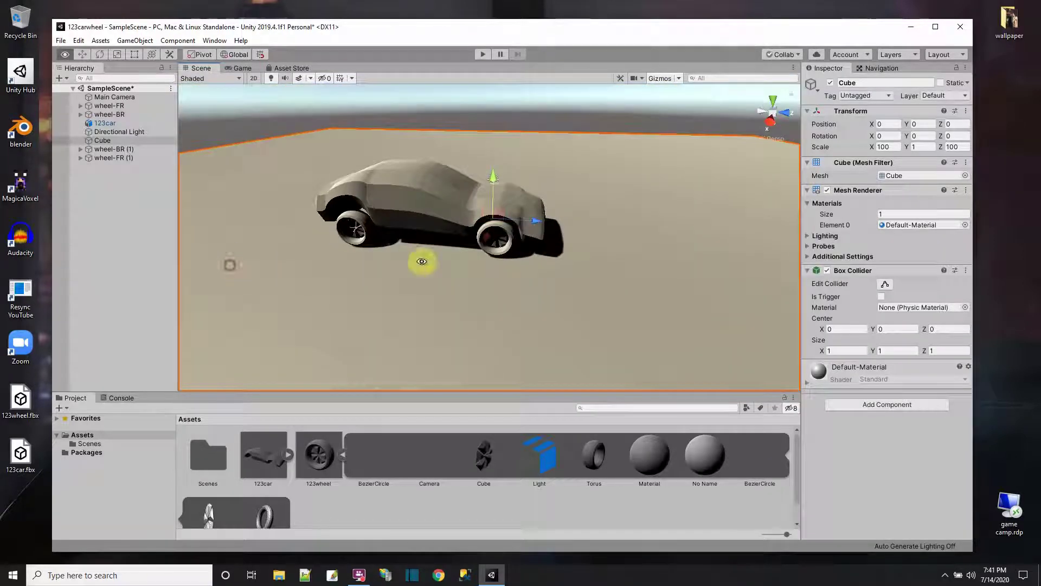
{"action": "scroll", "coordinate": [480, 301], "scroll_direction": "down", "scroll_amount": 3}
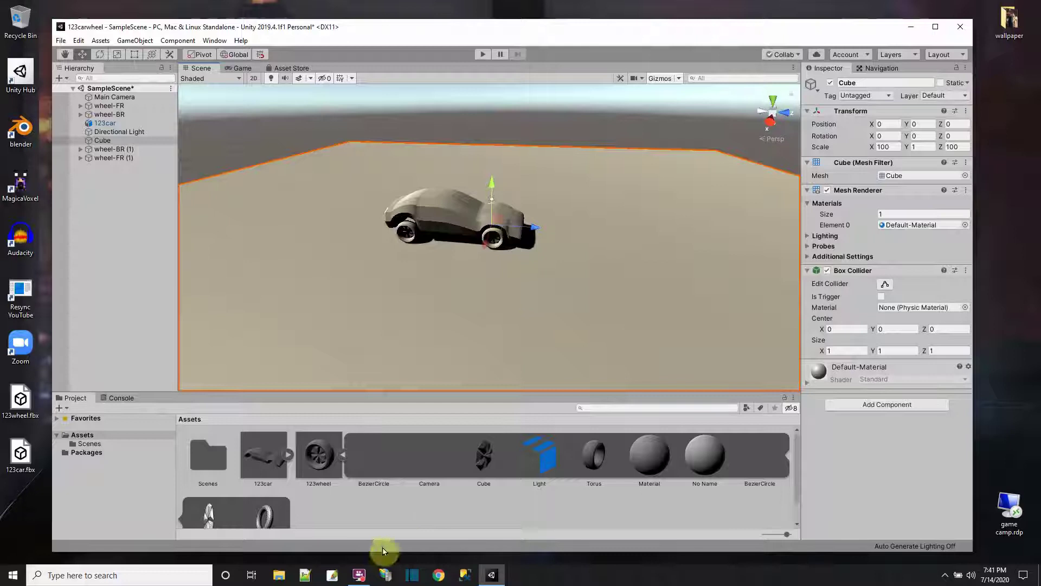
Step: Switch to Chrome and search Google Images for "road texture"
{"action": "left_click", "coordinate": [438, 575]}
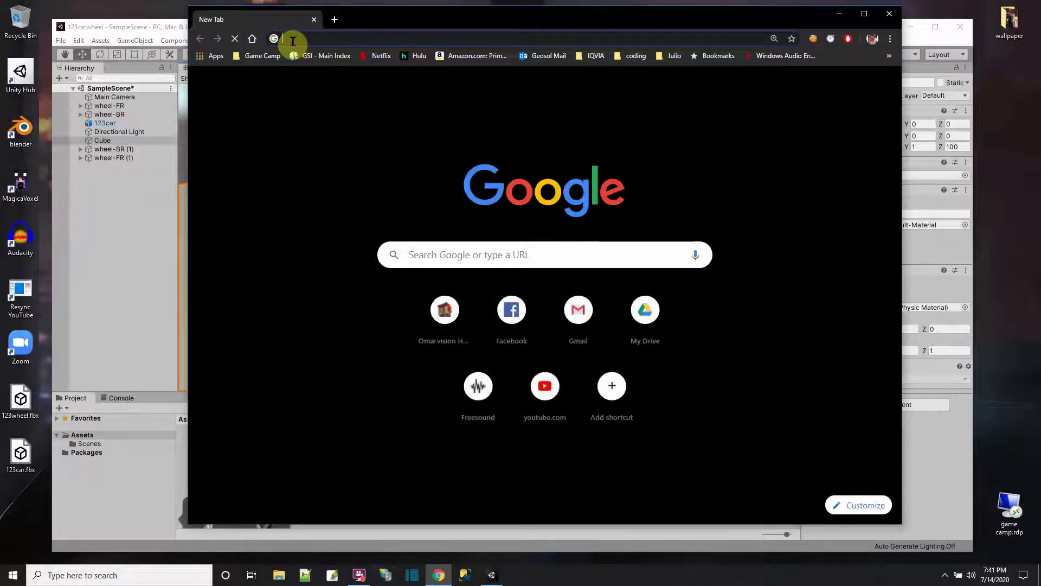
{"action": "type", "text": "road texture"}
{"action": "key", "text": "Return"}
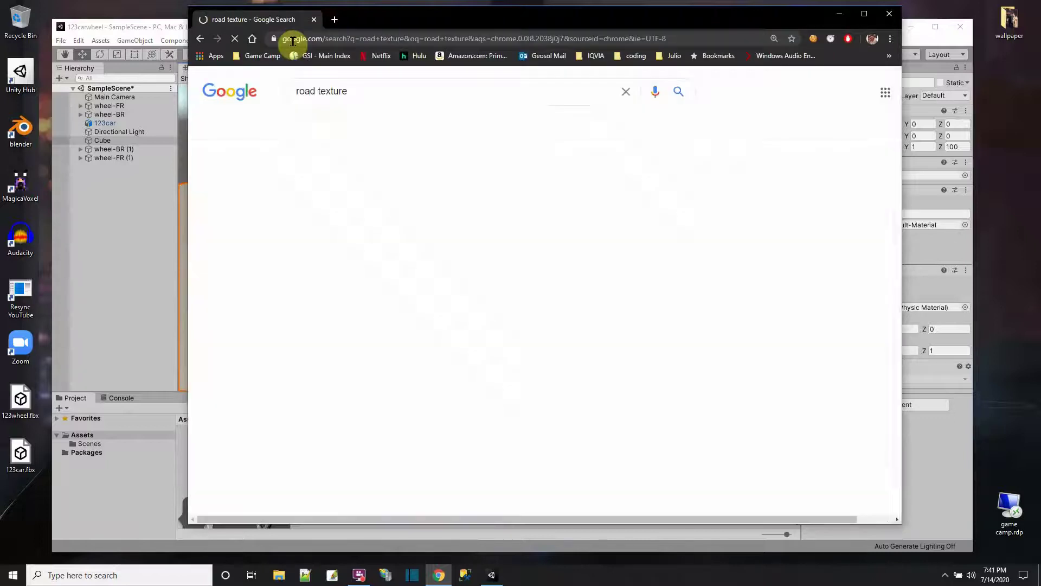
{"action": "left_click", "coordinate": [356, 128]}
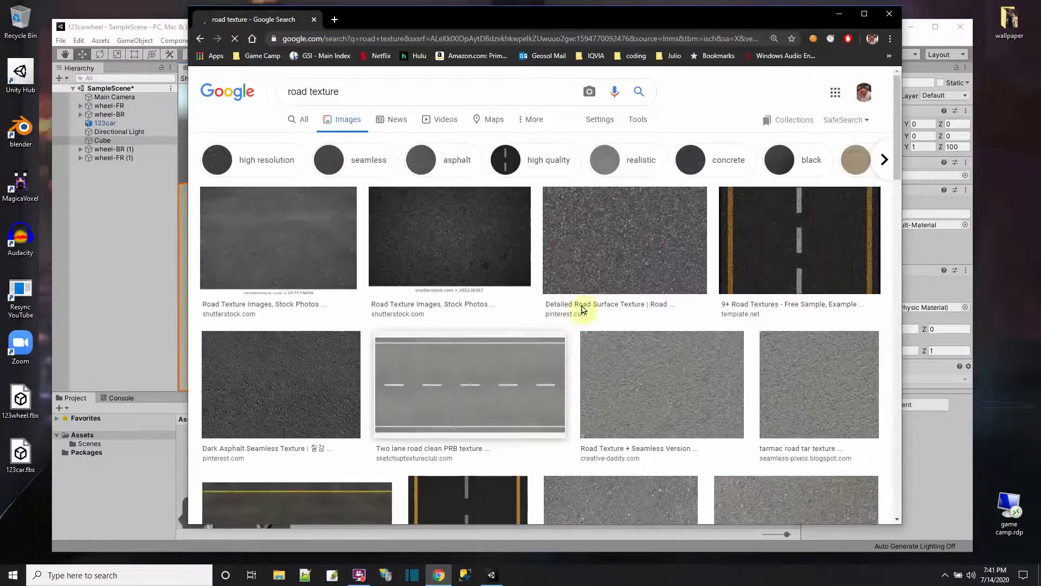
Step: Save the Detailed Road Surface Texture image as road.jpg in the Assets folder of the 123carwheel Unity project
{"action": "left_click", "coordinate": [619, 240]}
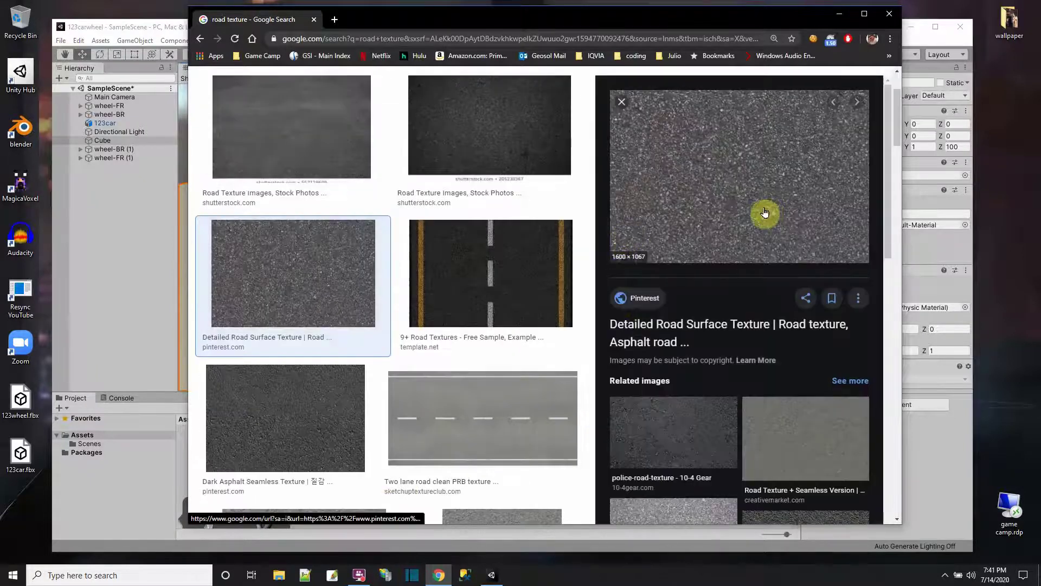
{"action": "right_click", "coordinate": [765, 213]}
{"action": "left_click", "coordinate": [813, 323]}
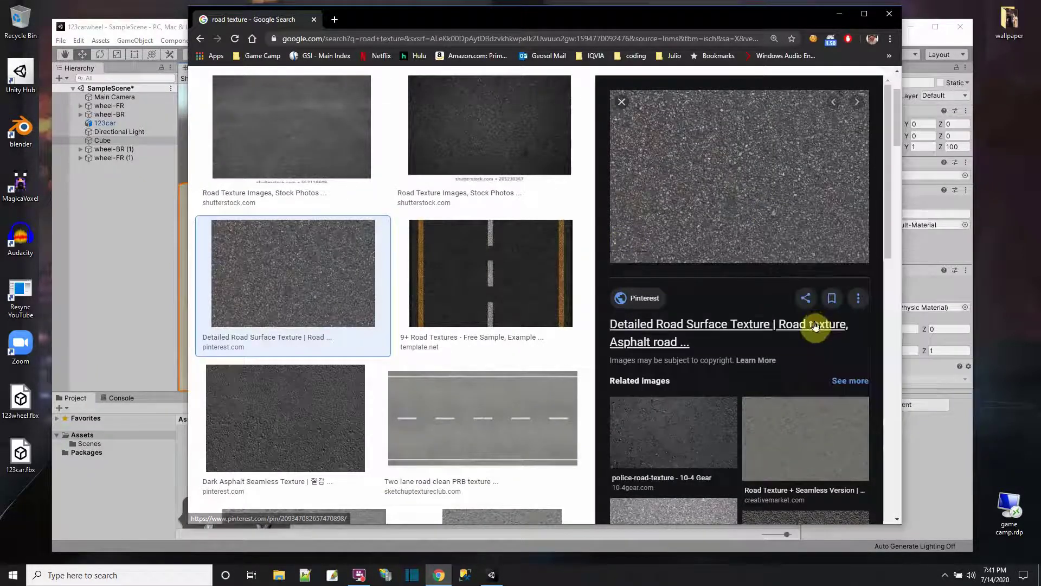
{"action": "left_click", "coordinate": [231, 229]}
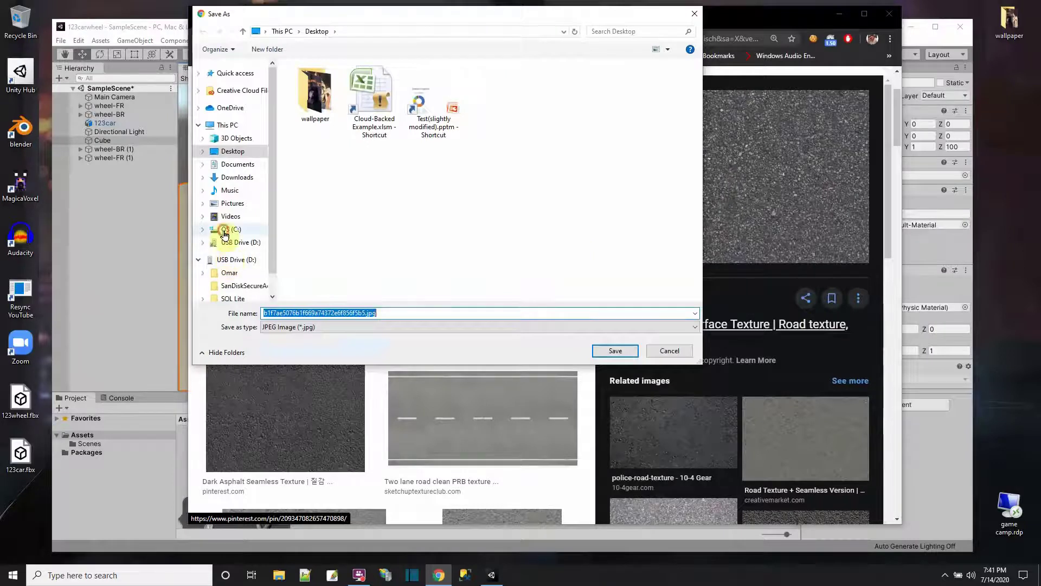
{"action": "double_click", "coordinate": [307, 195]}
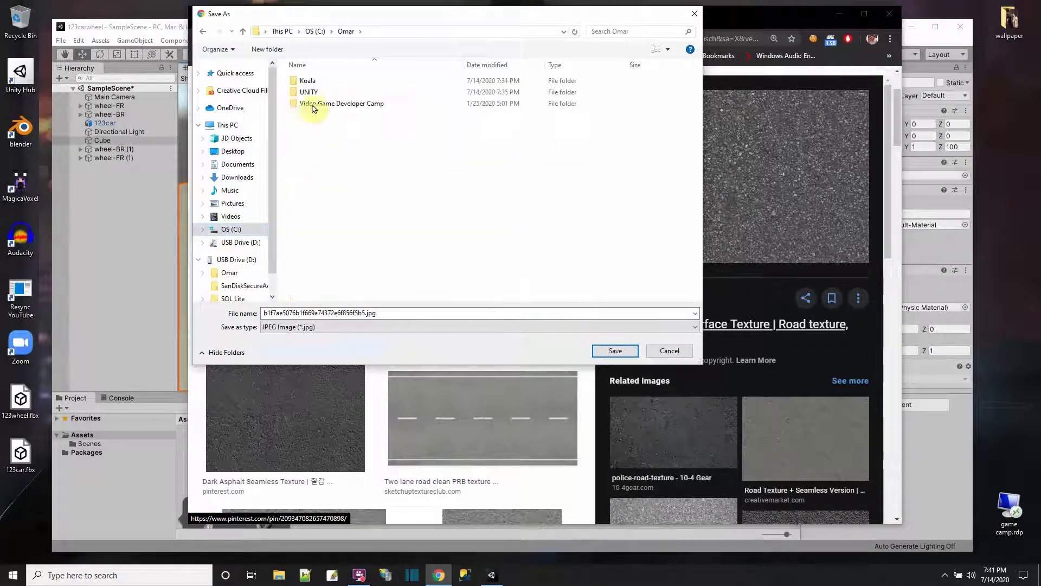
{"action": "double_click", "coordinate": [308, 91]}
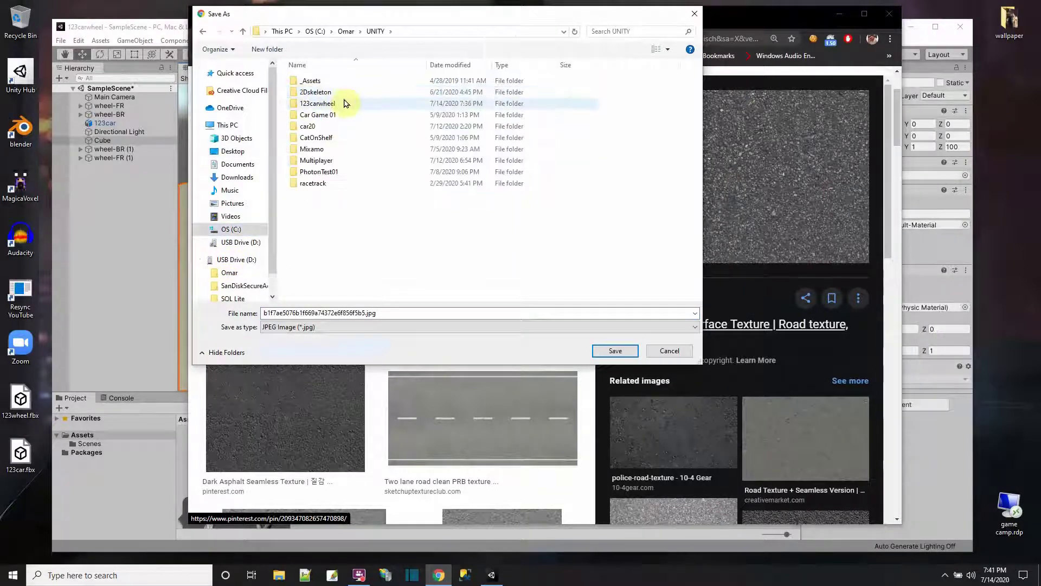
{"action": "double_click", "coordinate": [339, 105]}
{"action": "double_click", "coordinate": [303, 79]}
{"action": "key", "text": "ctrl+a"}
{"action": "type", "text": "ro"}
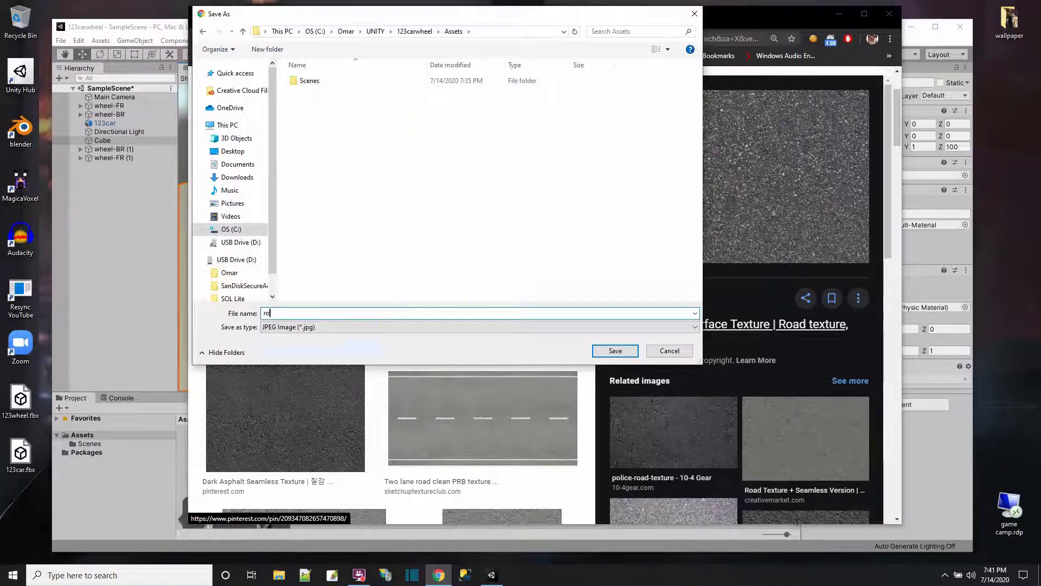
{"action": "key", "text": "Return"}
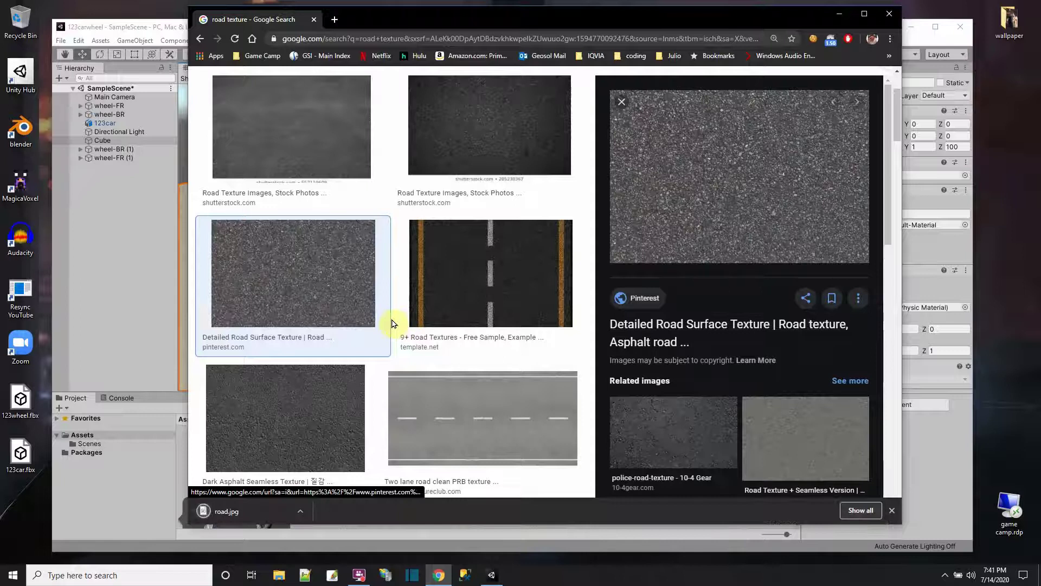
Step: Switch back to Unity and apply the road texture from the project assets to the ground cube
{"action": "left_click", "coordinate": [840, 14]}
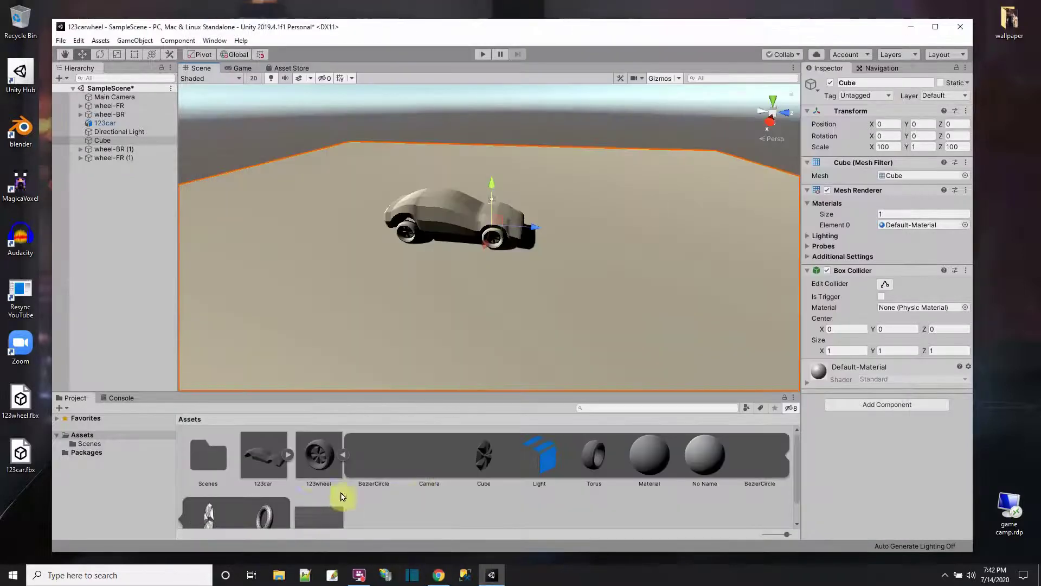
{"action": "left_click", "coordinate": [340, 455]}
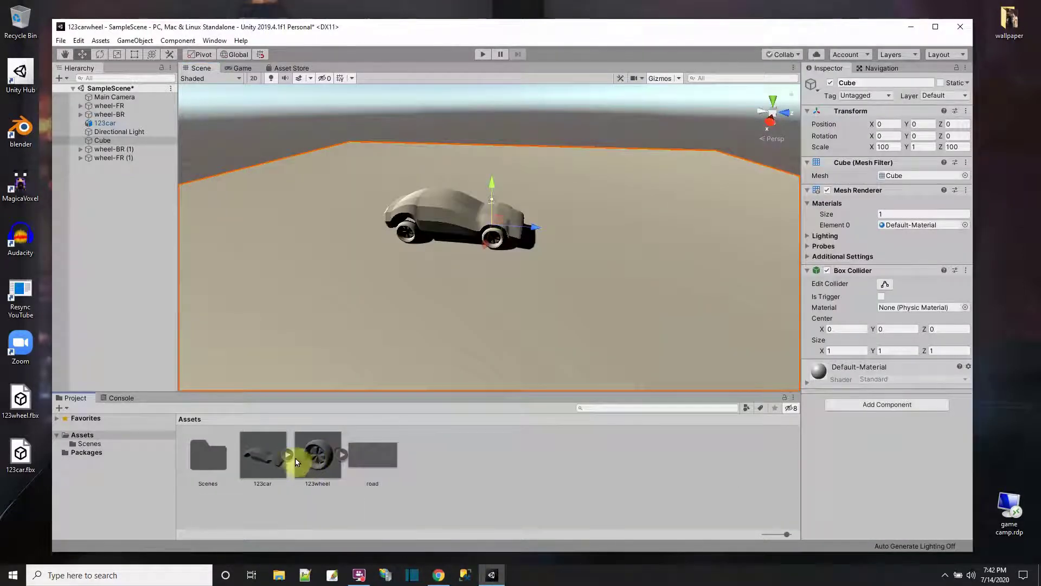
{"action": "left_click_drag", "start_coordinate": [372, 455], "coordinate": [368, 317]}
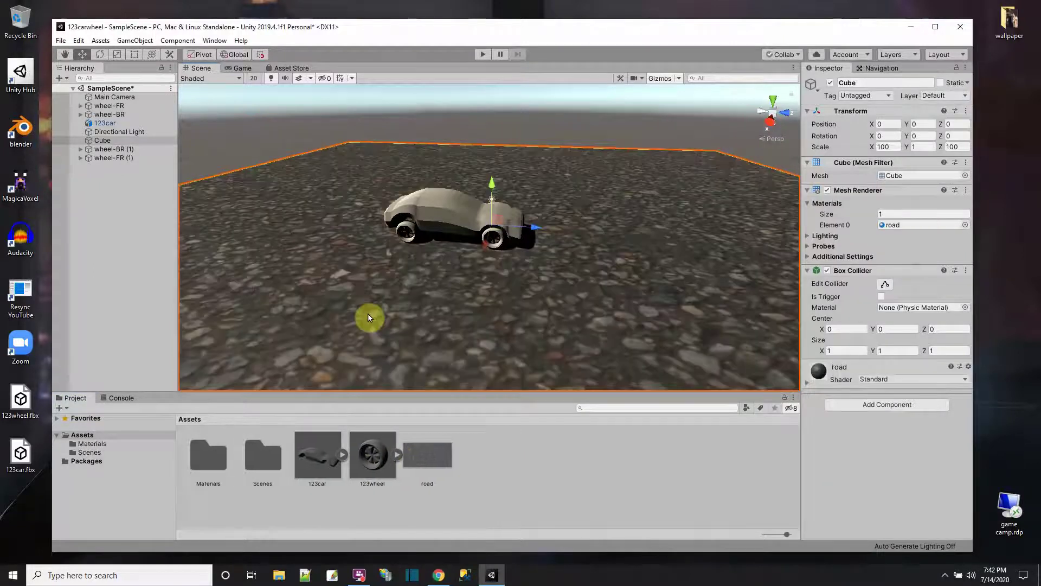
Step: Try a main tiling of 5 in X and Y on the ground's road material, and set both to 8
{"action": "left_click", "coordinate": [808, 382]}
{"action": "scroll", "coordinate": [934, 456], "scroll_direction": "down", "scroll_amount": 5}
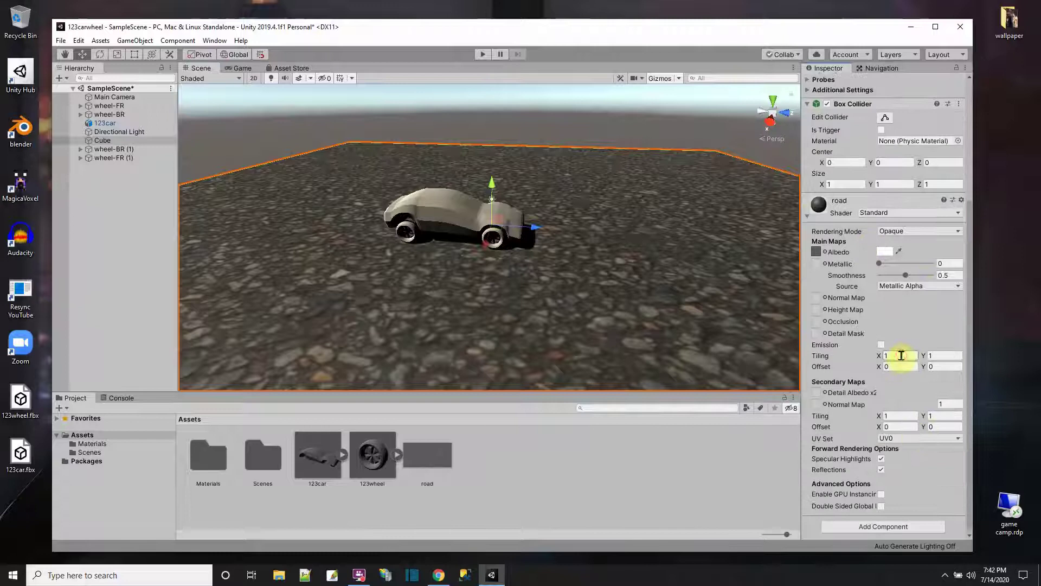
{"action": "type", "text": "5"}
{"action": "key", "text": "Tab"}
{"action": "type", "text": "5"}
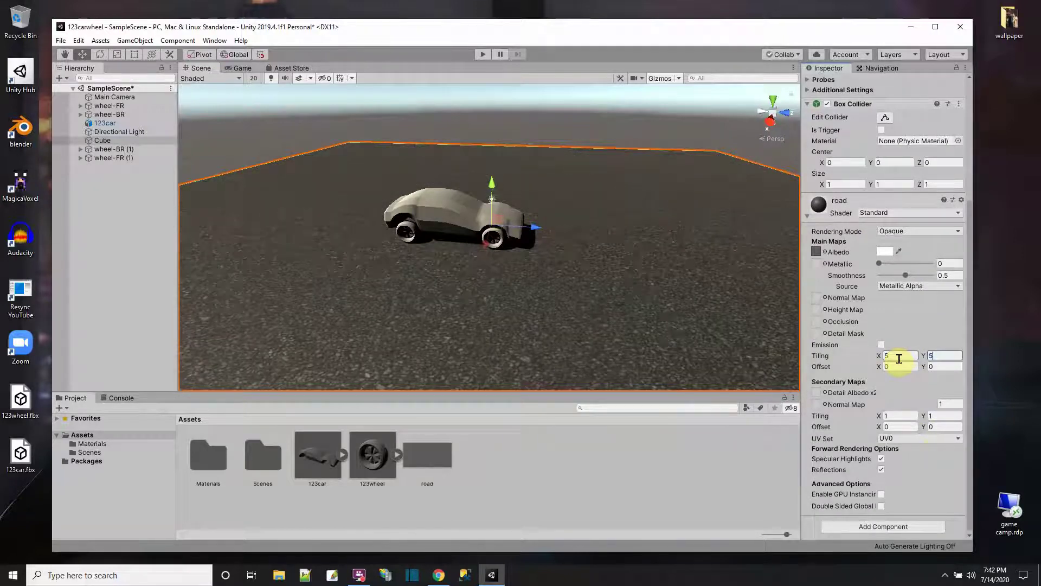
{"action": "type", "text": "8"}
{"action": "key", "text": "Tab"}
{"action": "type", "text": "8"}
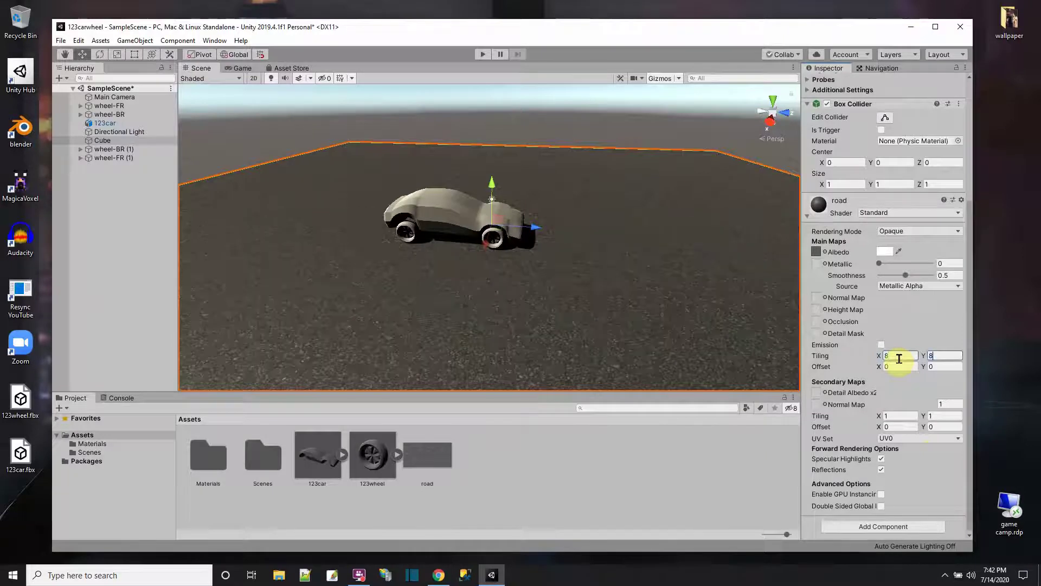
{"action": "scroll", "coordinate": [440, 296], "scroll_direction": "down", "scroll_amount": 4}
{"action": "scroll", "coordinate": [440, 297], "scroll_direction": "up", "scroll_amount": 3}
{"action": "scroll", "coordinate": [439, 296], "scroll_direction": "up", "scroll_amount": 4}
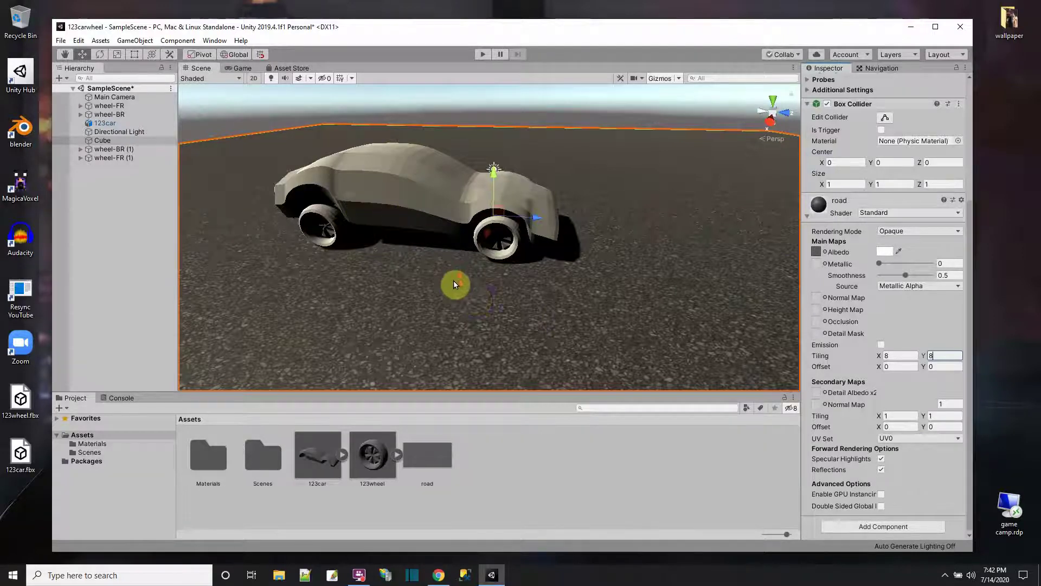
{"action": "scroll", "coordinate": [455, 284], "scroll_direction": "down", "scroll_amount": 3}
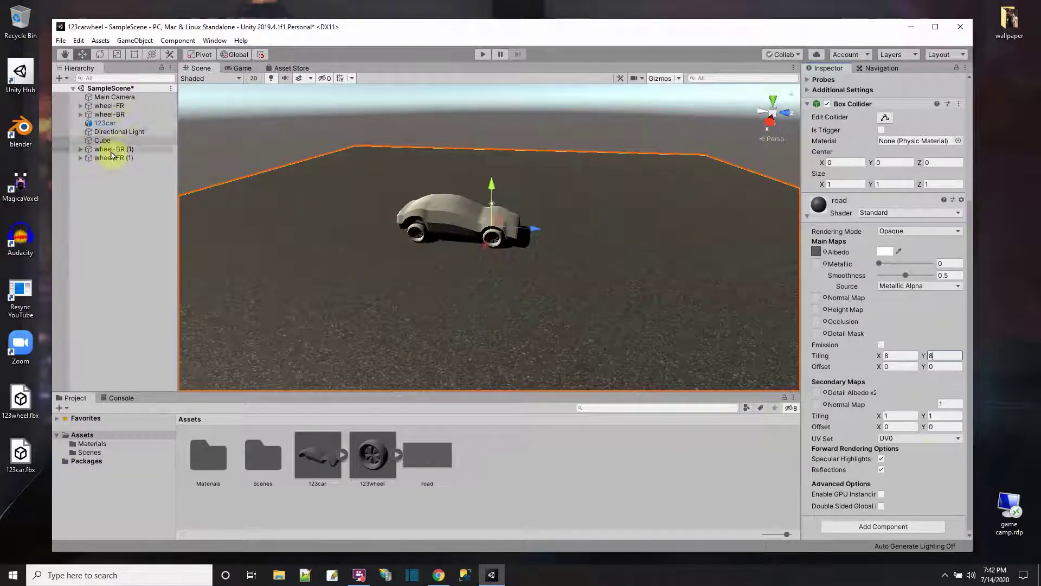
Step: Move the Directional Light directly below Main Camera in the hierarchy and duplicate it
{"action": "left_click", "coordinate": [109, 133]}
{"action": "left_click_drag", "start_coordinate": [107, 108], "coordinate": [107, 108]}
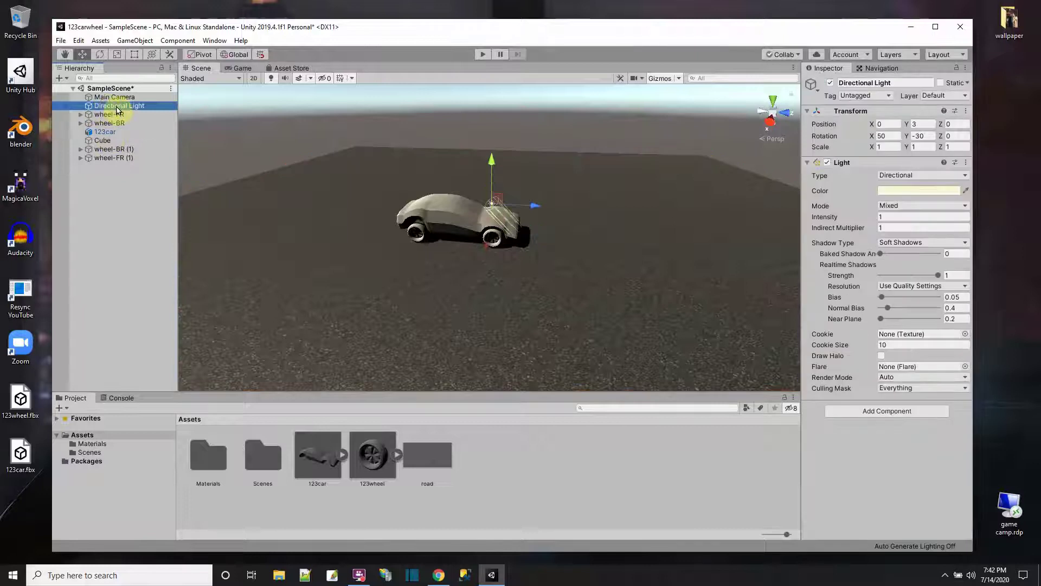
{"action": "right_click", "coordinate": [117, 110]}
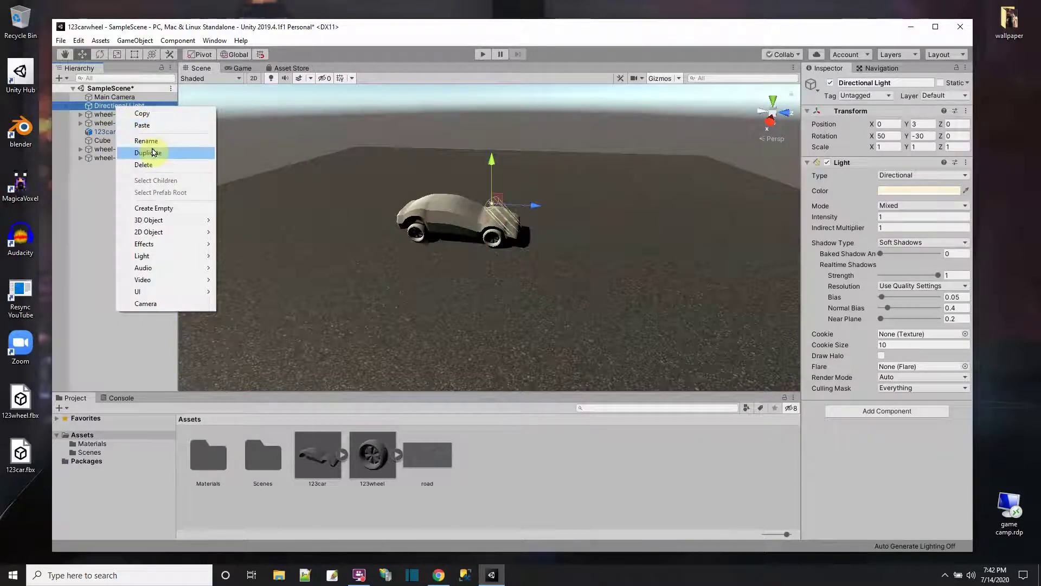
{"action": "left_click", "coordinate": [153, 153]}
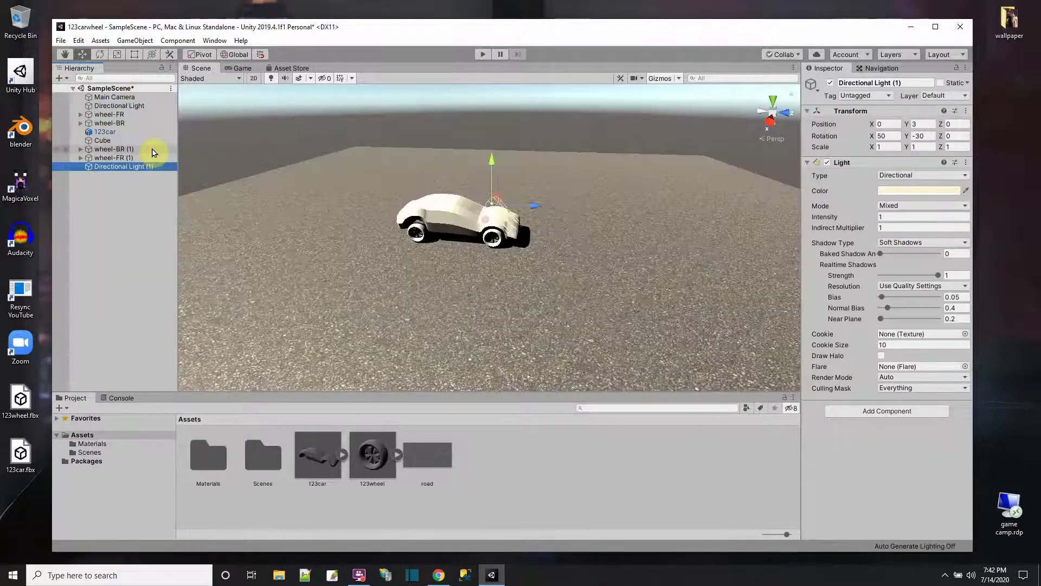
Step: Rotate Directional Light (1) to about X 21, Y -131, Z -131 so it lights the car from another direction
{"action": "left_click", "coordinate": [100, 55]}
{"action": "left_click_drag", "start_coordinate": [515, 168], "coordinate": [579, 335]}
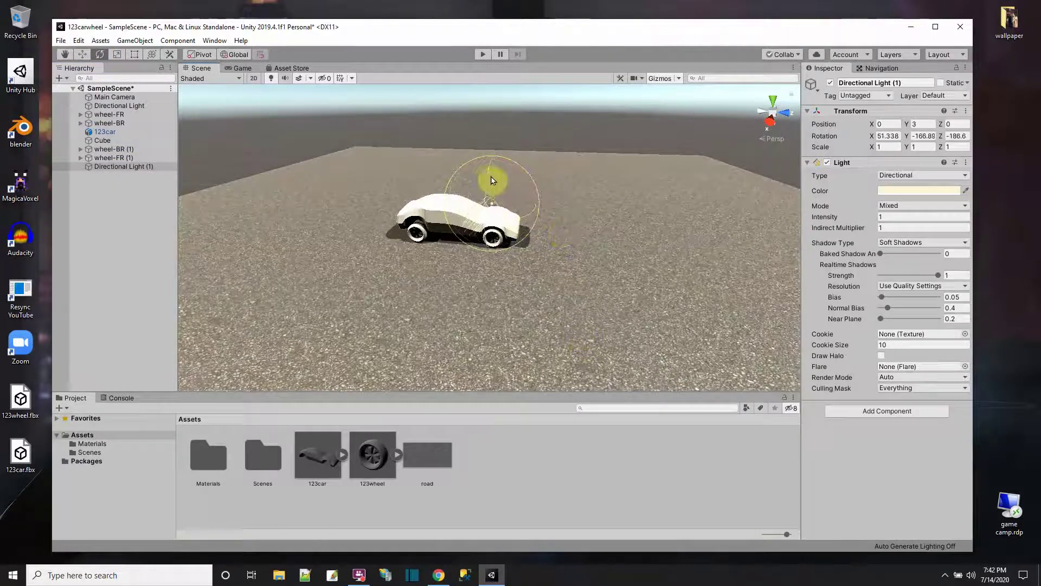
{"action": "left_click_drag", "start_coordinate": [488, 182], "coordinate": [519, 242]}
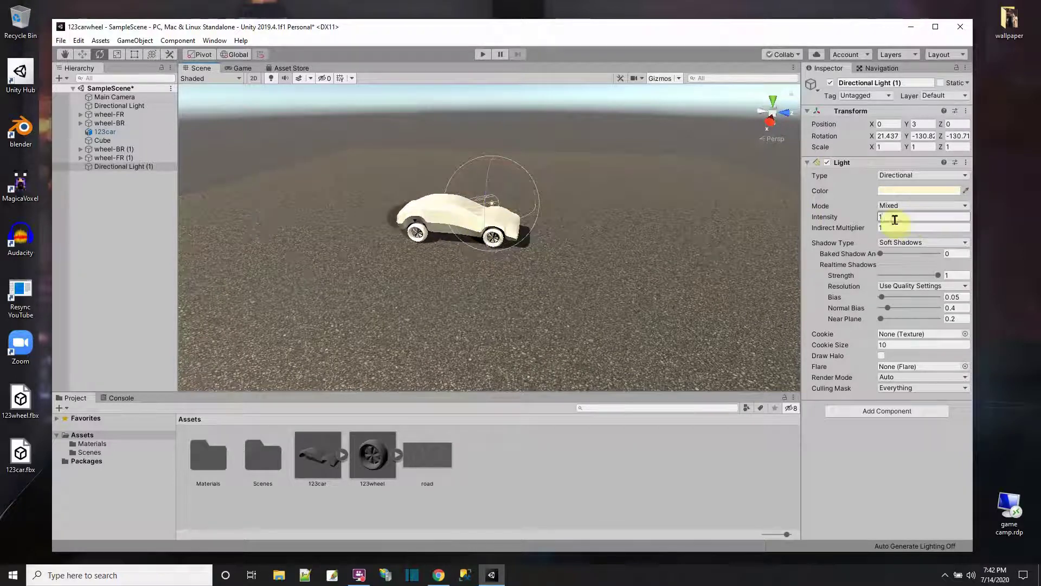
Step: Set the intensity of both directional lights to 0.8 and place Directional Light (1) below the original in the hierarchy
{"action": "type", "text": ".8"}
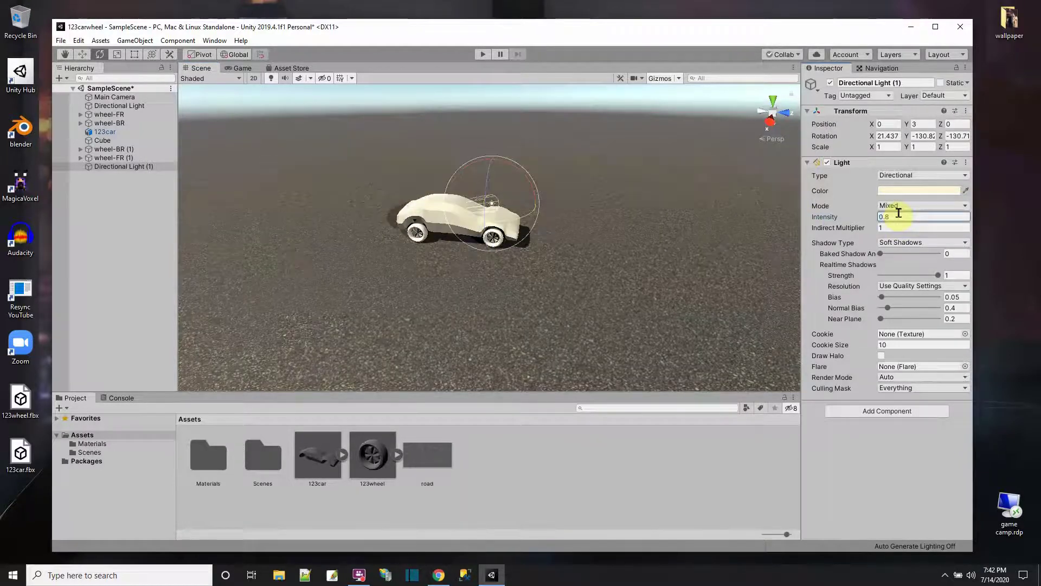
{"action": "left_click_drag", "start_coordinate": [111, 164], "coordinate": [120, 109]}
{"action": "left_click", "coordinate": [121, 106]}
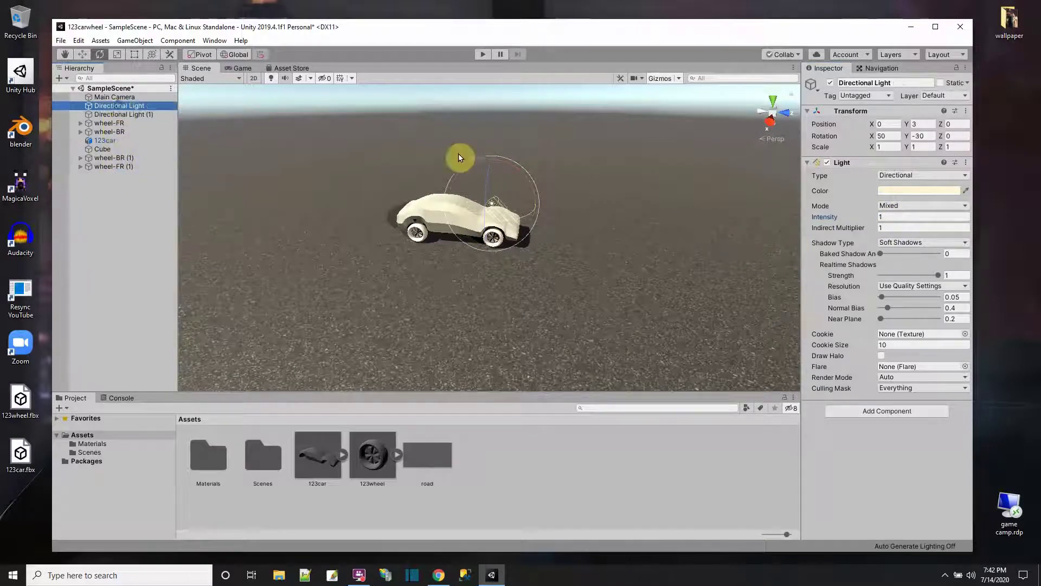
{"action": "left_click", "coordinate": [888, 218]}
{"action": "type", "text": "0.8"}
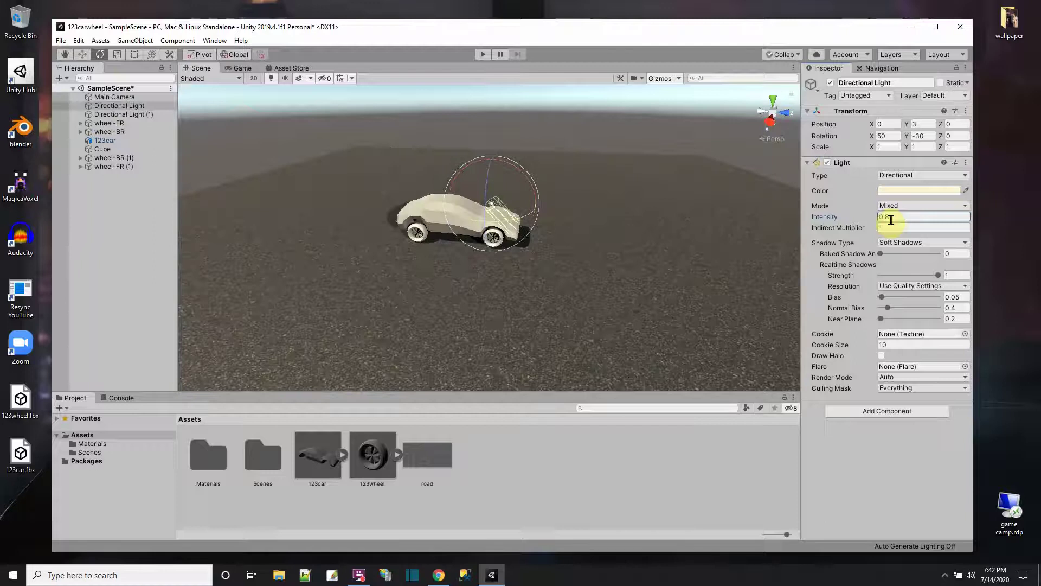
Step: Duplicate Directional Light (1) to add a third light for the dark opposite side of the car
{"action": "left_click", "coordinate": [557, 300]}
{"action": "scroll", "coordinate": [557, 299], "scroll_direction": "up", "scroll_amount": 4}
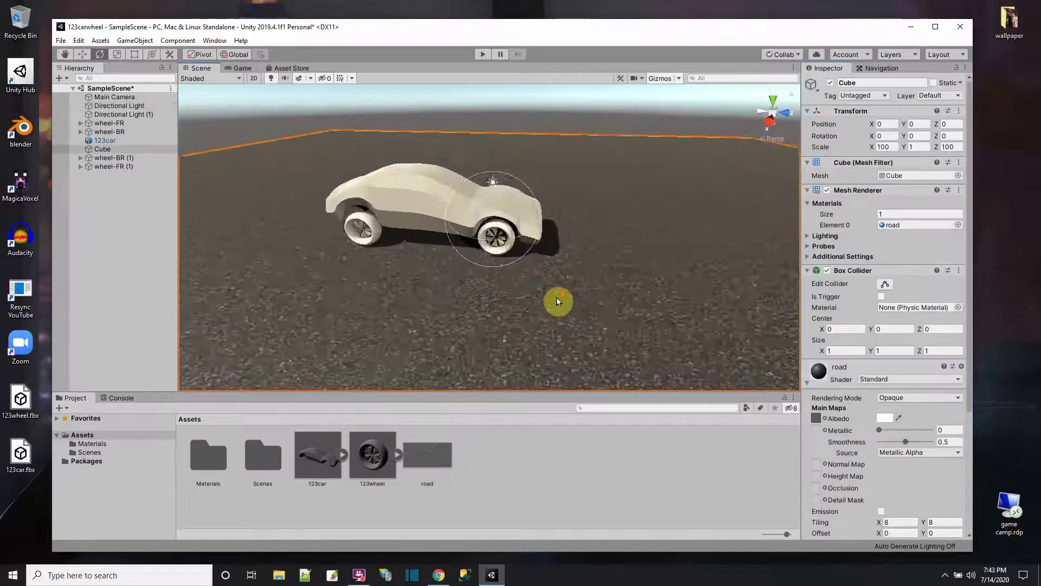
{"action": "left_click_drag", "start_coordinate": [564, 298], "coordinate": [191, 360], "text": "alt"}
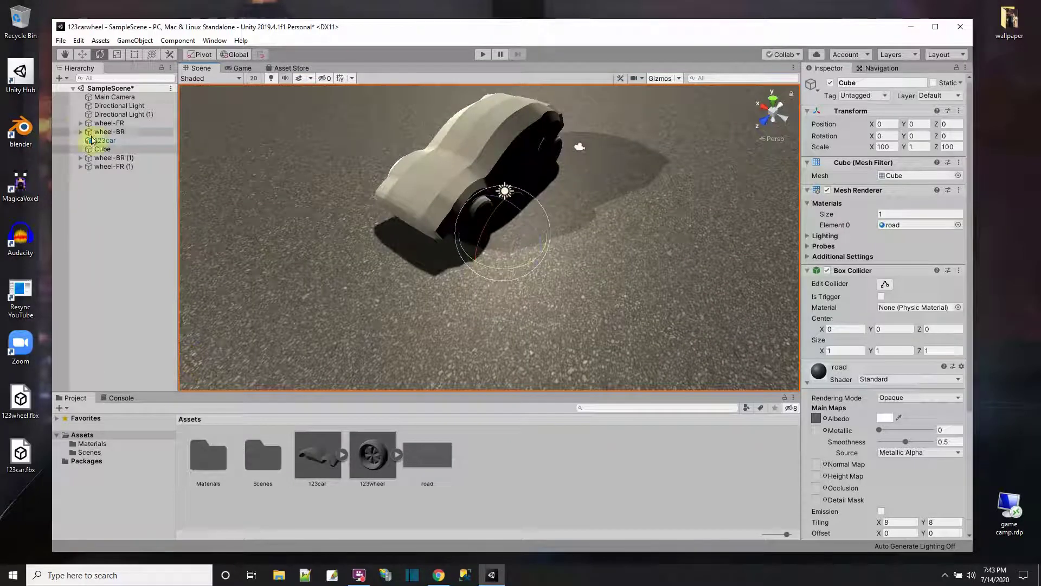
{"action": "left_click", "coordinate": [113, 115]}
{"action": "right_click", "coordinate": [114, 115]}
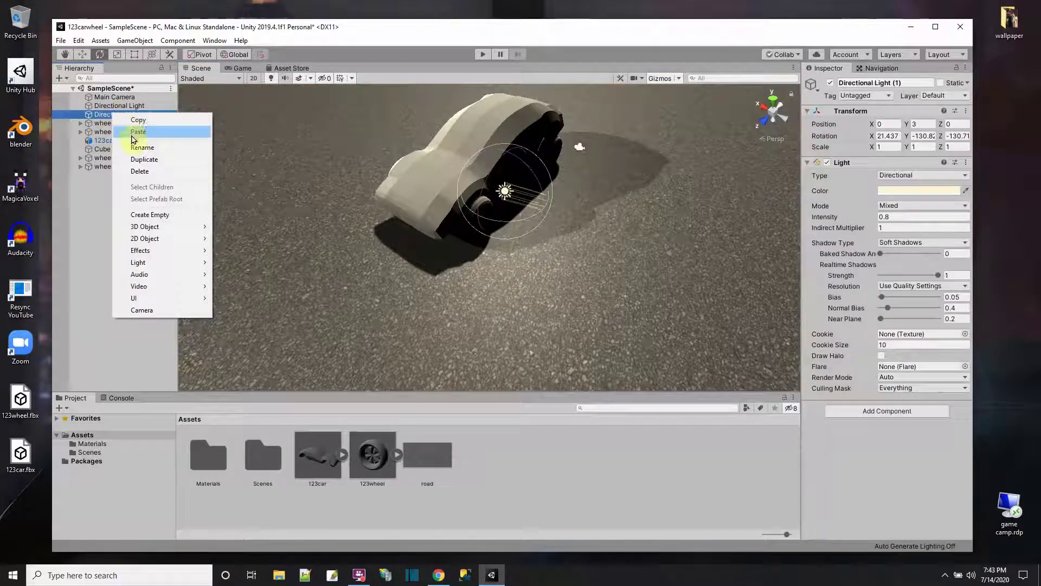
{"action": "left_click", "coordinate": [142, 164]}
Step: Rotate Directional Light (2) to about X 35, Y -233, Z -280 so it lights the car's dark side
{"action": "left_click_drag", "start_coordinate": [524, 162], "coordinate": [604, 349]}
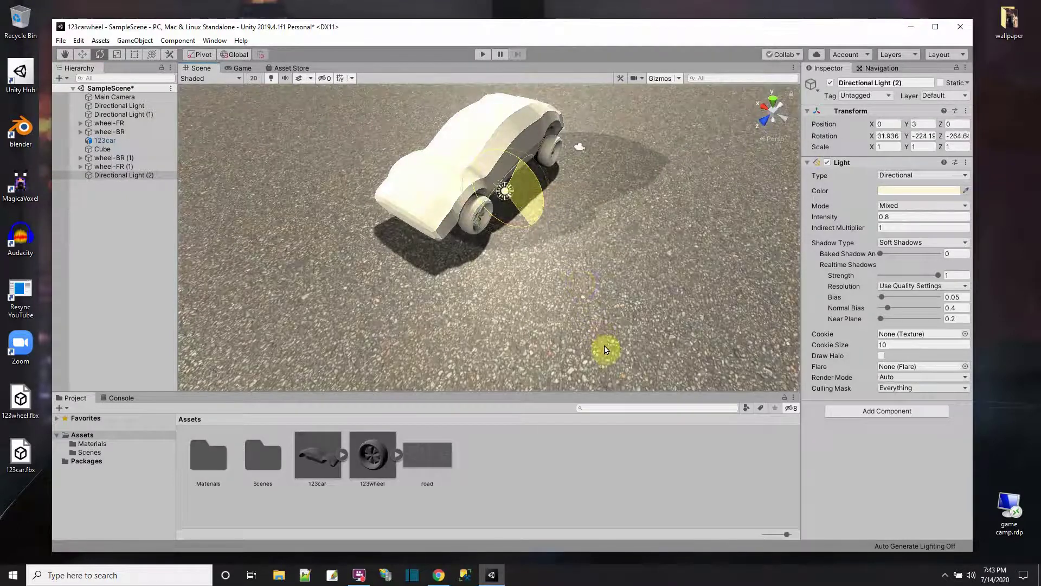
{"action": "left_click_drag", "start_coordinate": [678, 241], "coordinate": [567, 232], "text": "alt"}
{"action": "left_click_drag", "start_coordinate": [474, 170], "coordinate": [499, 195]}
{"action": "left_click_drag", "start_coordinate": [581, 249], "coordinate": [600, 202], "text": "alt"}
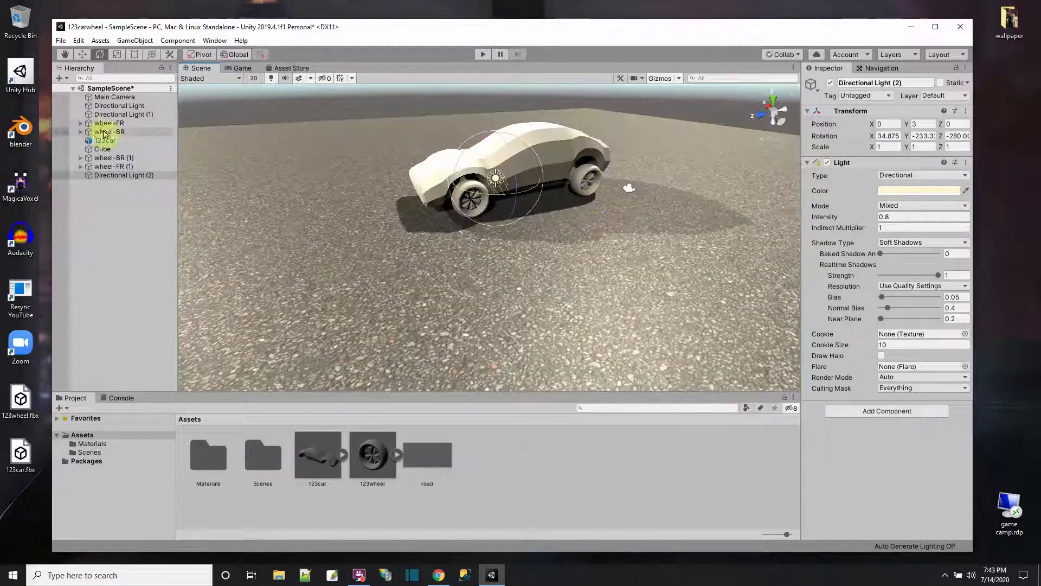
Step: Move Directional Light (2) directly below Directional Light (1) in the hierarchy and save the scene
{"action": "left_click_drag", "start_coordinate": [121, 175], "coordinate": [124, 119]}
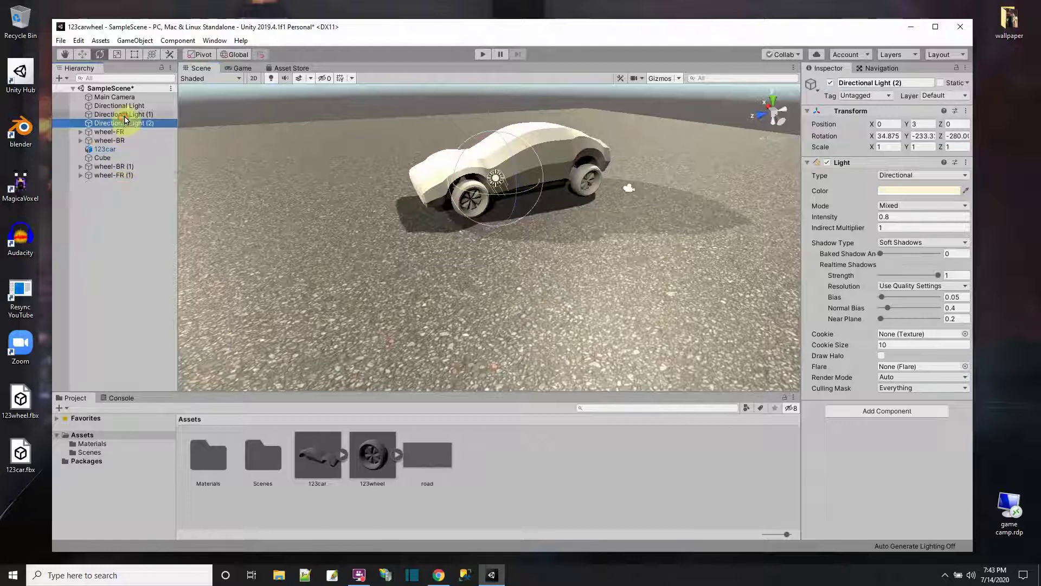
{"action": "left_click", "coordinate": [61, 40]}
{"action": "left_click", "coordinate": [82, 81]}
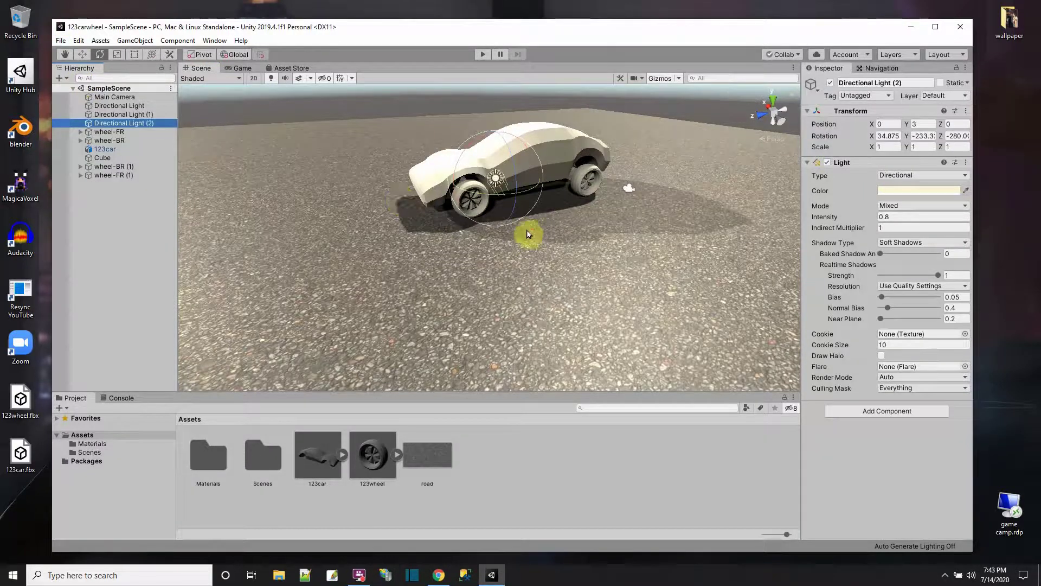
Step: Rename the 123car object to Car and save the scene
{"action": "scroll", "coordinate": [529, 234], "scroll_direction": "up", "scroll_amount": 3}
{"action": "left_click_drag", "start_coordinate": [530, 233], "coordinate": [1004, 248], "text": "alt"}
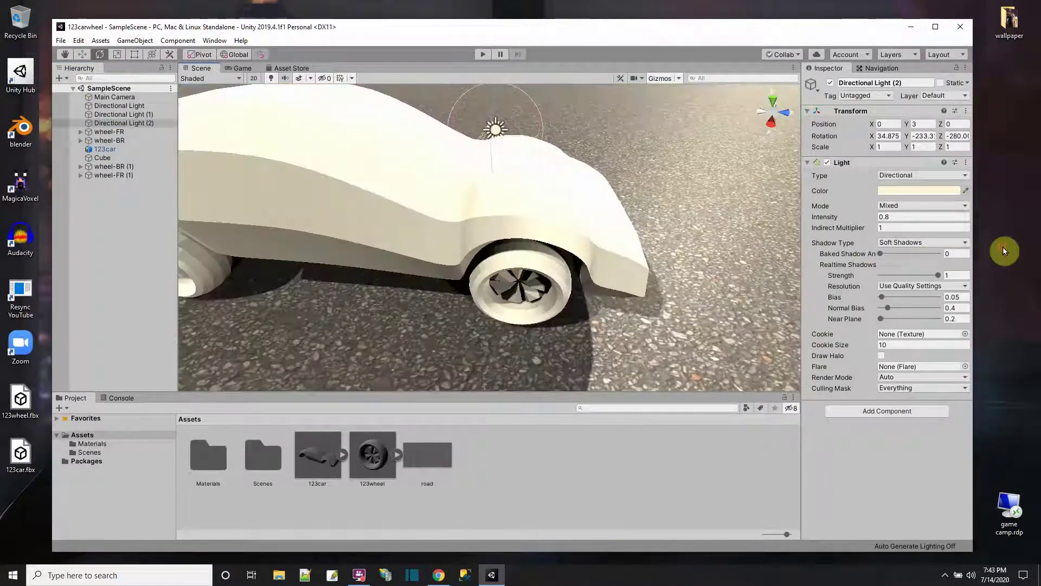
{"action": "left_click", "coordinate": [106, 149]}
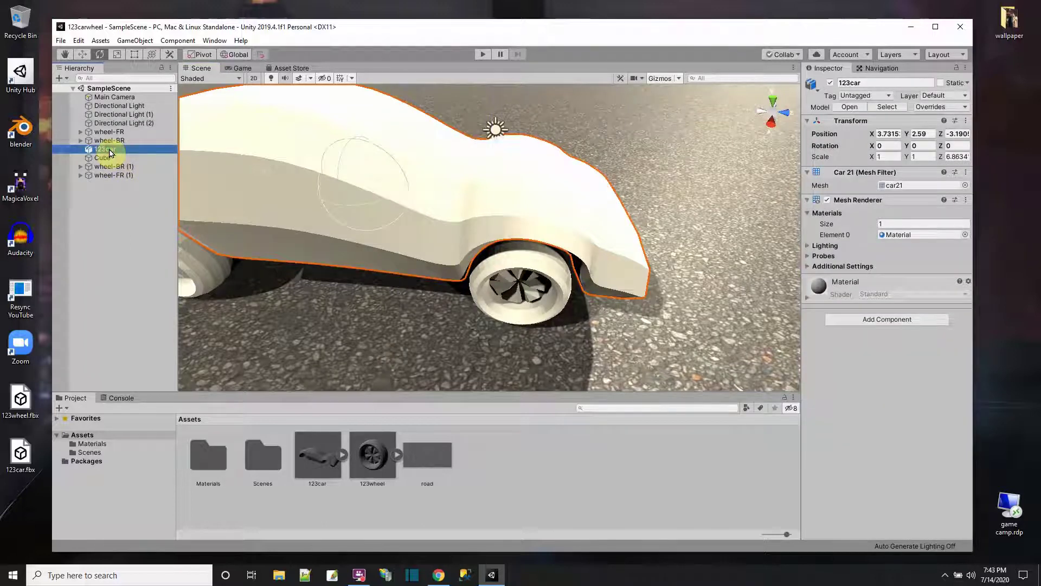
{"action": "left_click", "coordinate": [109, 150]}
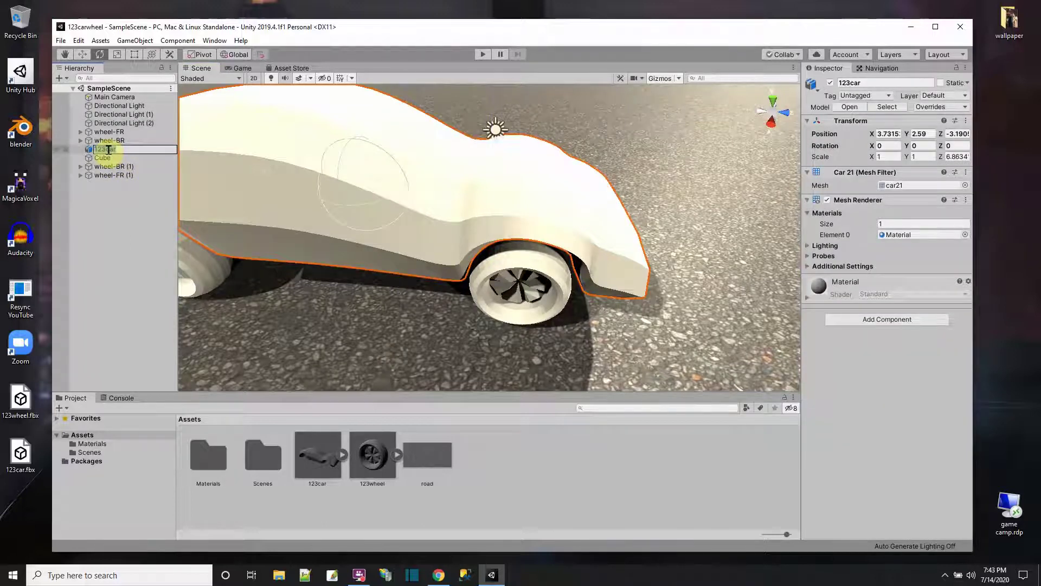
{"action": "type", "text": "Car"}
{"action": "key", "text": "Return"}
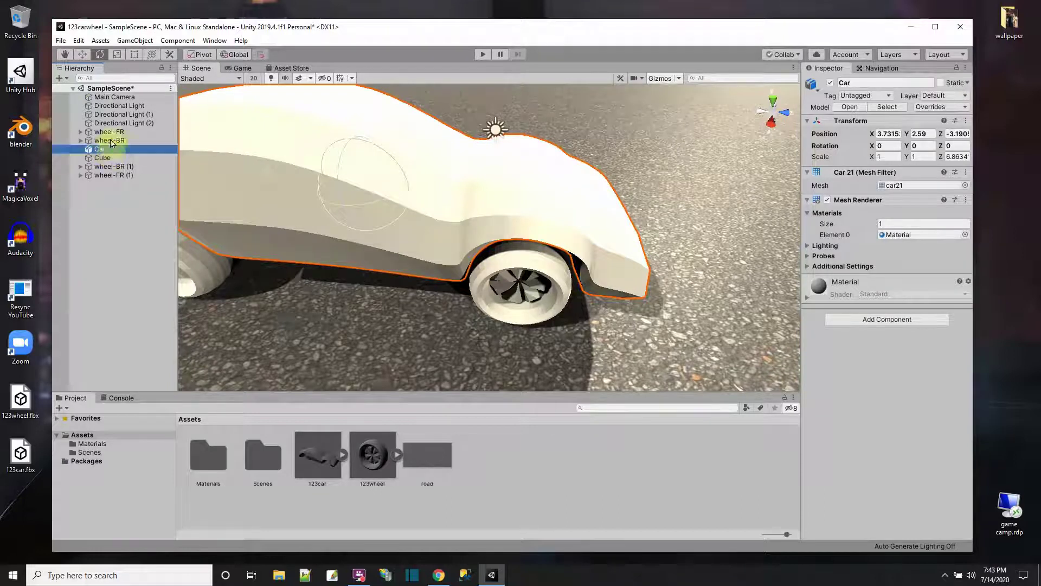
{"action": "left_click", "coordinate": [60, 40]}
{"action": "left_click", "coordinate": [85, 79]}
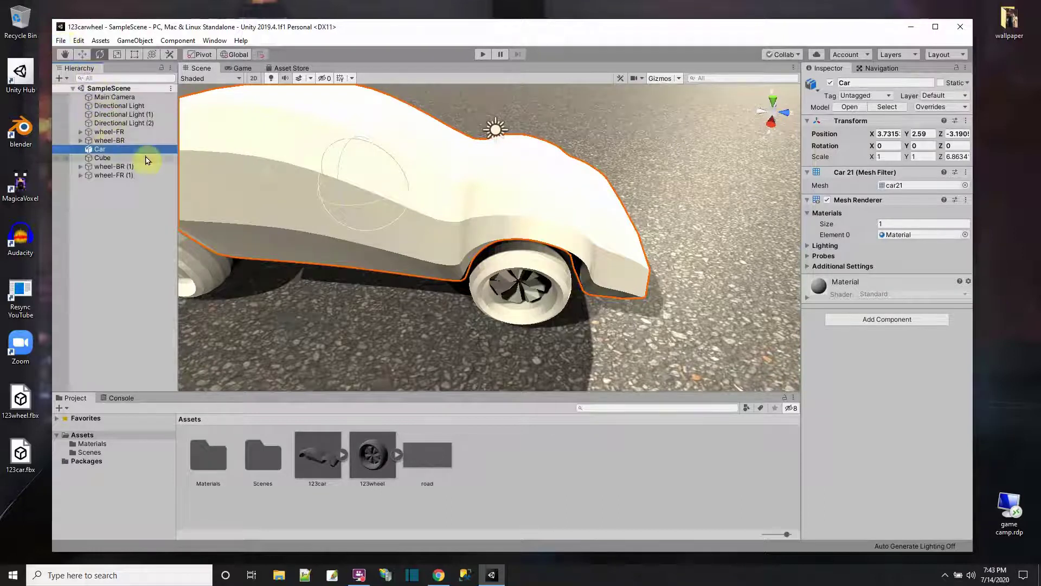
Step: Create an empty child object under Car and name it wheels
{"action": "right_click", "coordinate": [102, 151]}
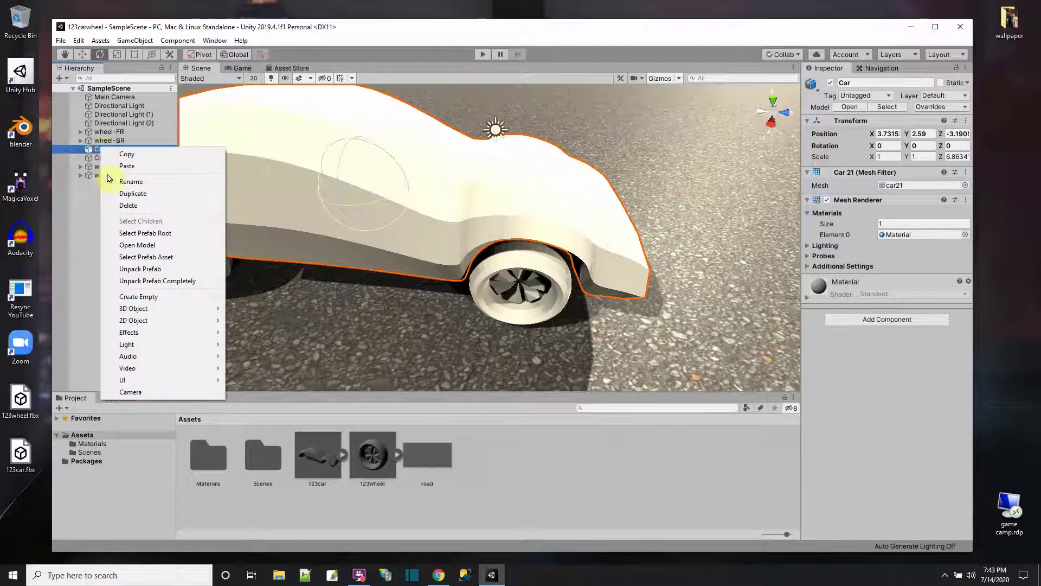
{"action": "left_click", "coordinate": [153, 299]}
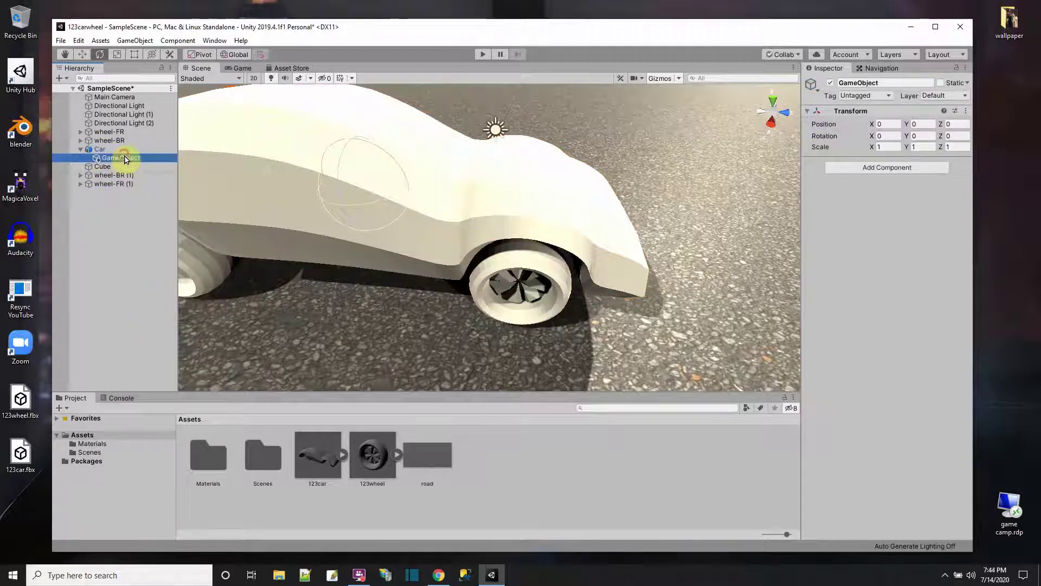
{"action": "left_click", "coordinate": [124, 157]}
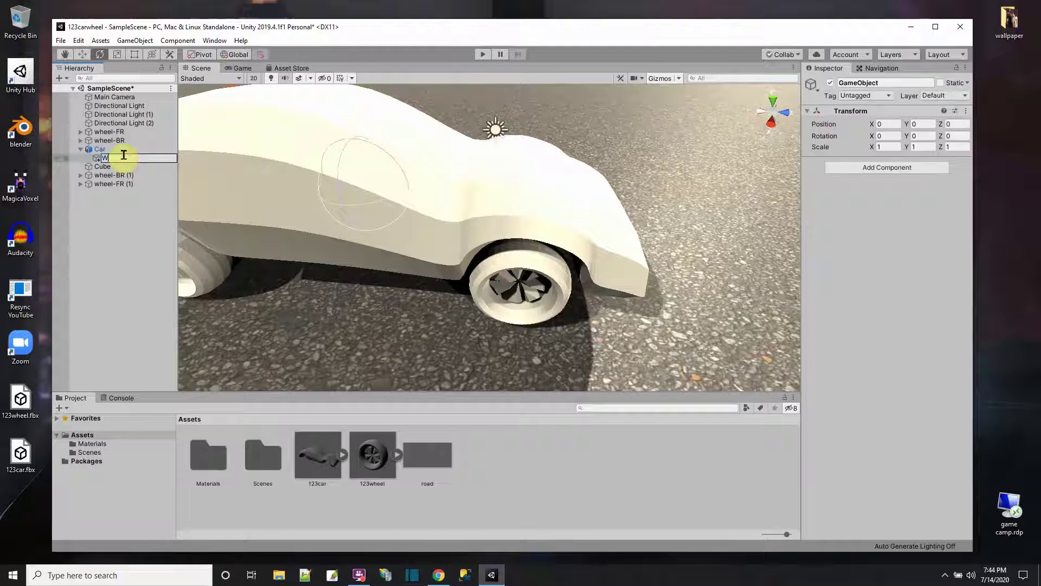
{"action": "type", "text": "ls"}
{"action": "key", "text": "Return"}
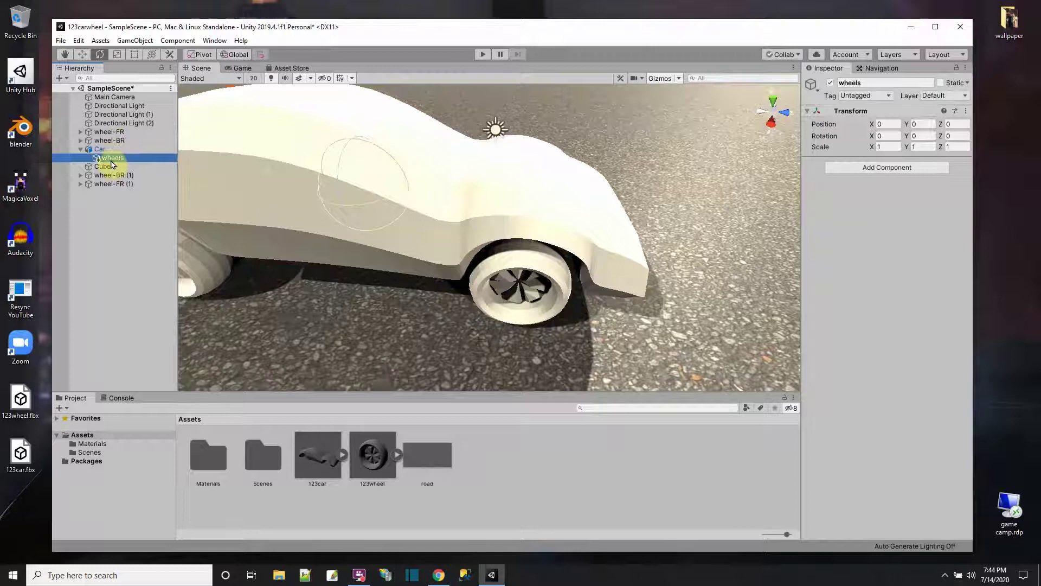
Step: Move wheel-FR, wheel-BR, wheel-BR (1) and wheel-FR (1) into the wheels object under Car
{"action": "left_click", "coordinate": [119, 132]}
{"action": "left_click", "coordinate": [119, 141], "text": "shift"}
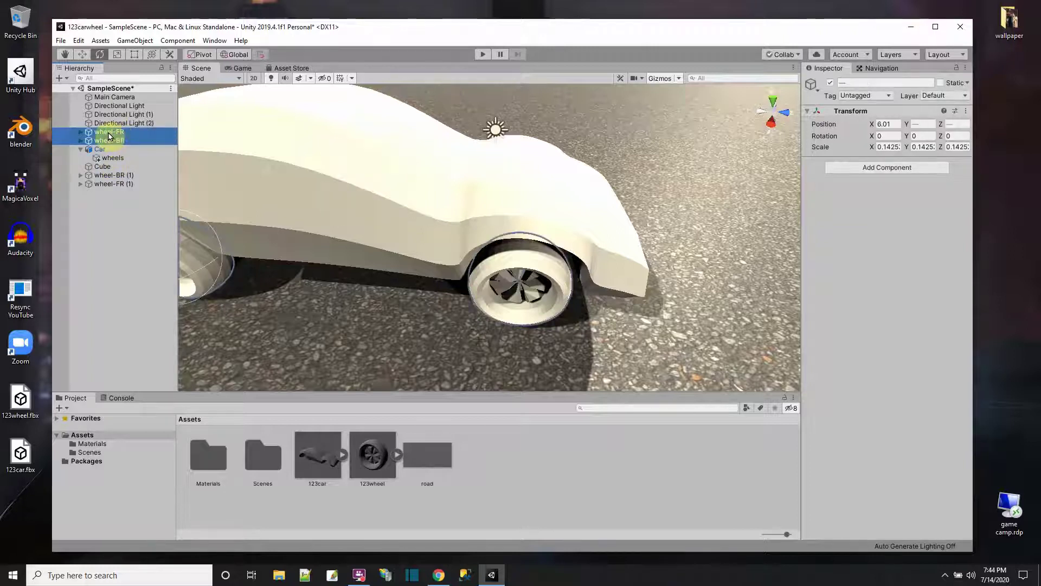
{"action": "left_click_drag", "start_coordinate": [108, 134], "coordinate": [114, 159]}
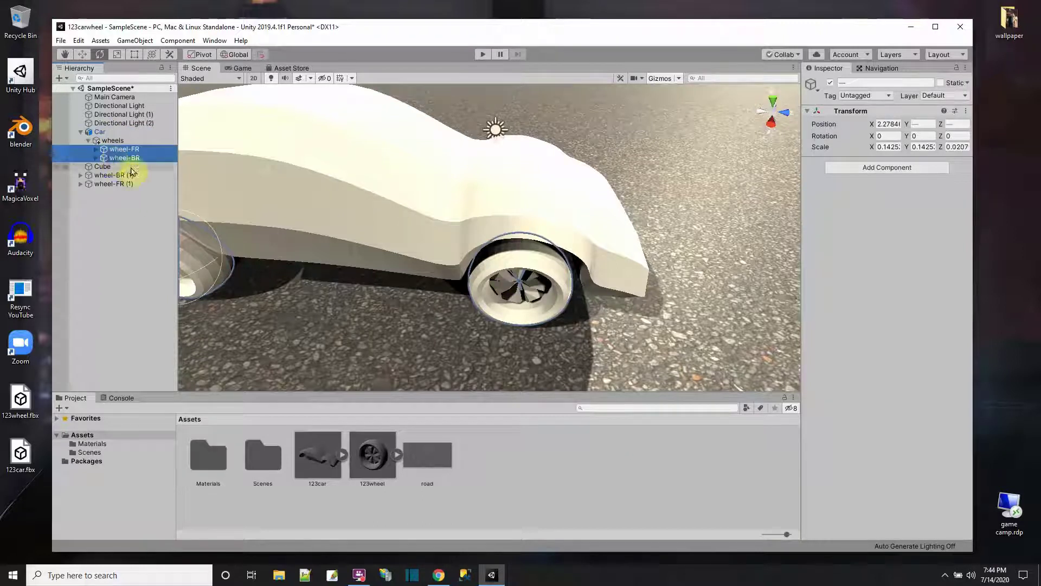
{"action": "left_click", "coordinate": [116, 175]}
{"action": "left_click", "coordinate": [116, 183], "text": "shift"}
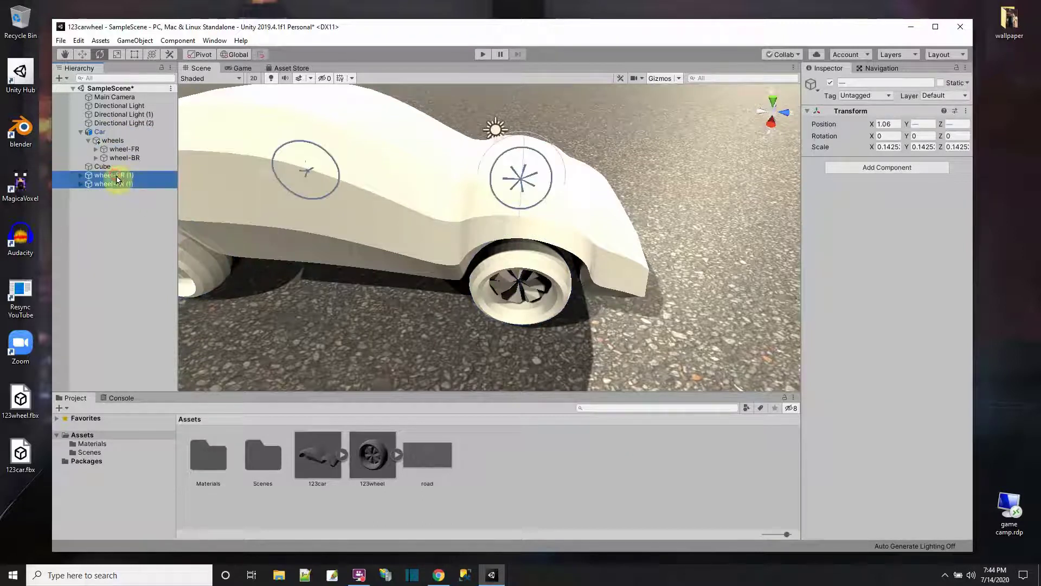
{"action": "left_click_drag", "start_coordinate": [128, 161], "coordinate": [115, 142]}
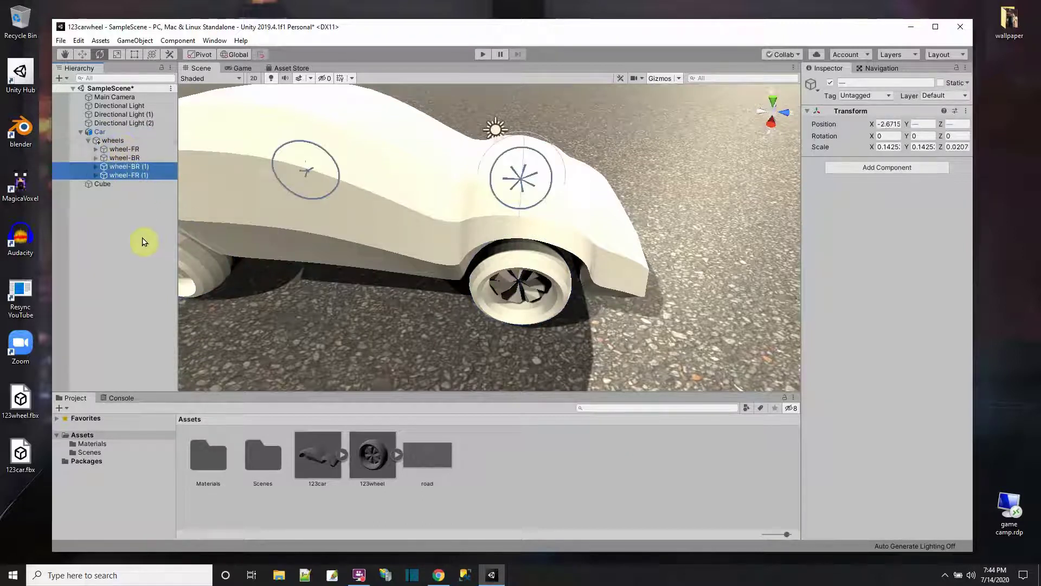
Step: Rename wheel-FR (1) as wheel-FL
{"action": "left_click", "coordinate": [137, 168]}
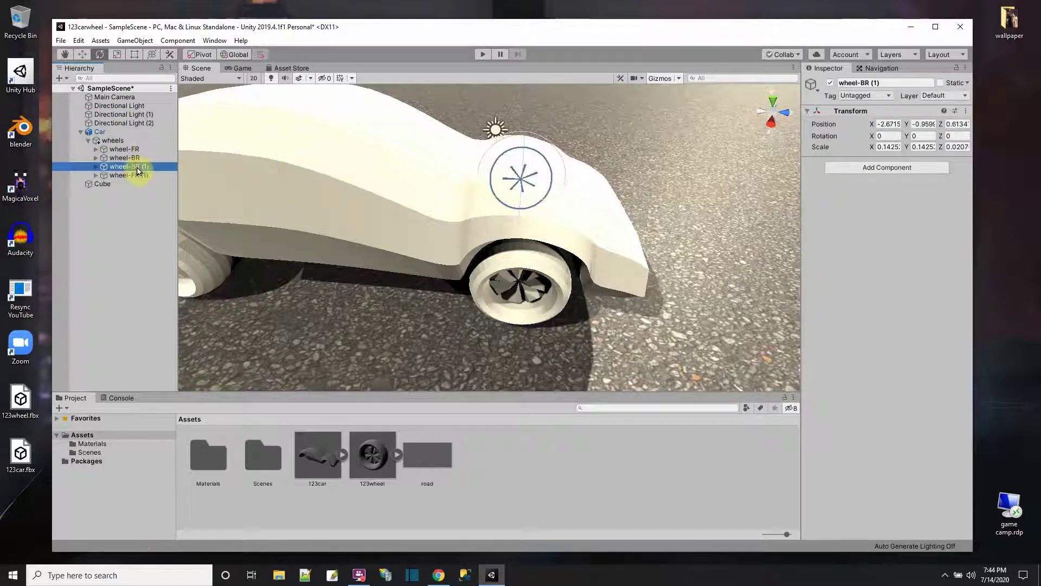
{"action": "left_click", "coordinate": [136, 176]}
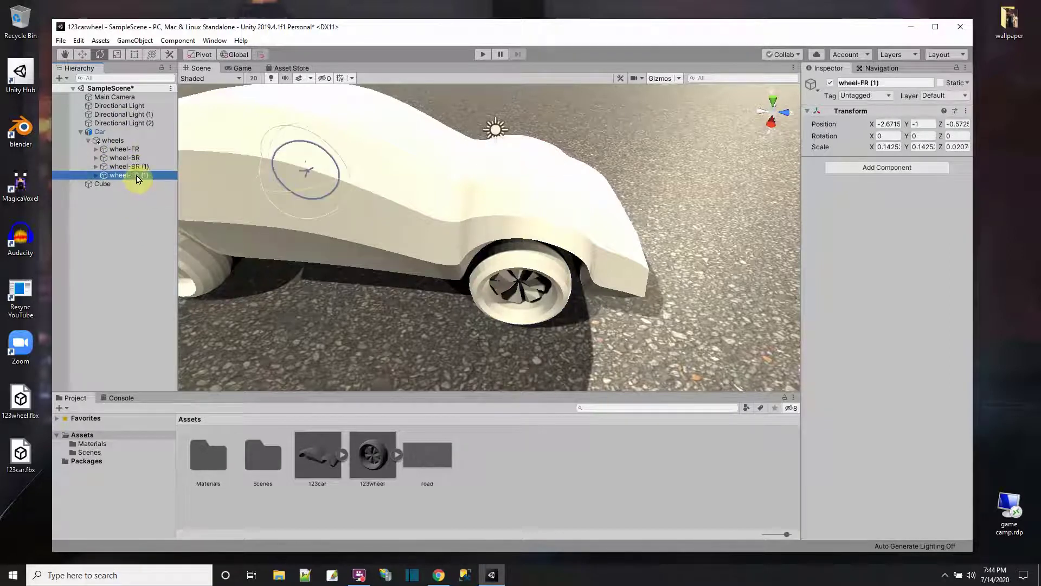
{"action": "left_click", "coordinate": [136, 177]}
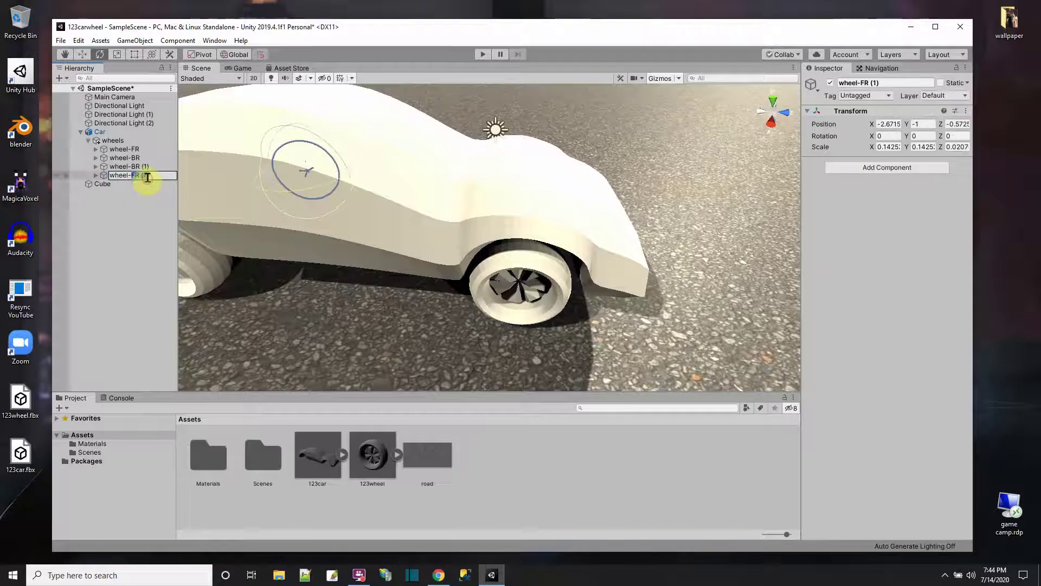
{"action": "type", "text": "wheel-FL"}
{"action": "key", "text": "Return"}
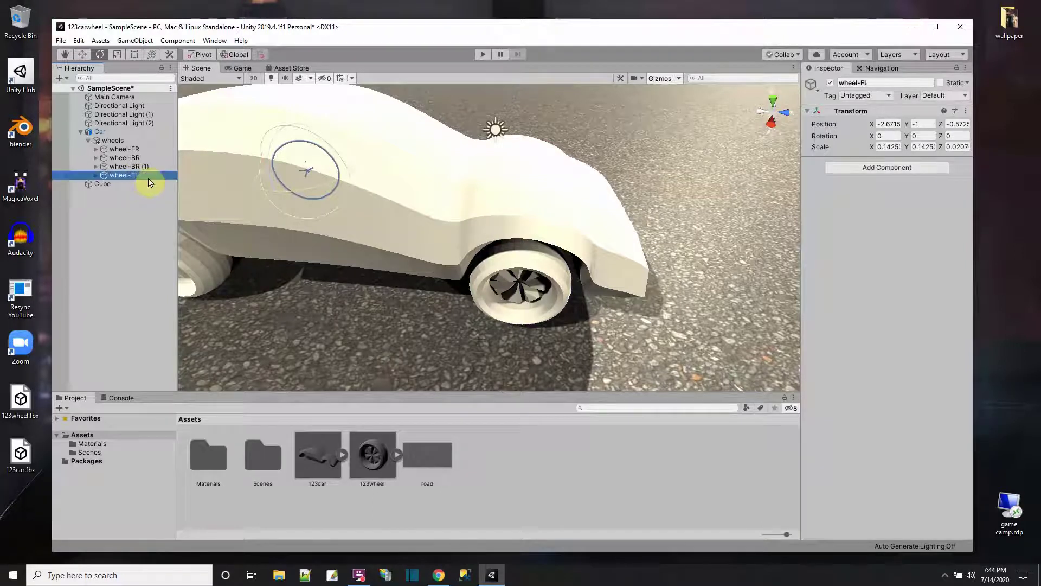
Step: Rename wheel-BR (1) as wheel-BL
{"action": "left_click", "coordinate": [139, 170]}
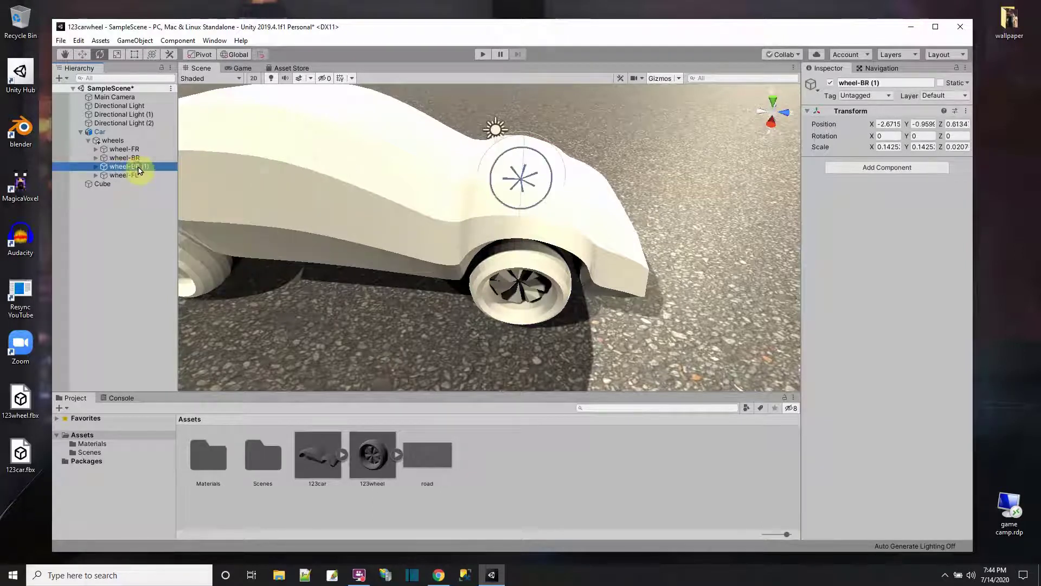
{"action": "left_click", "coordinate": [132, 168]}
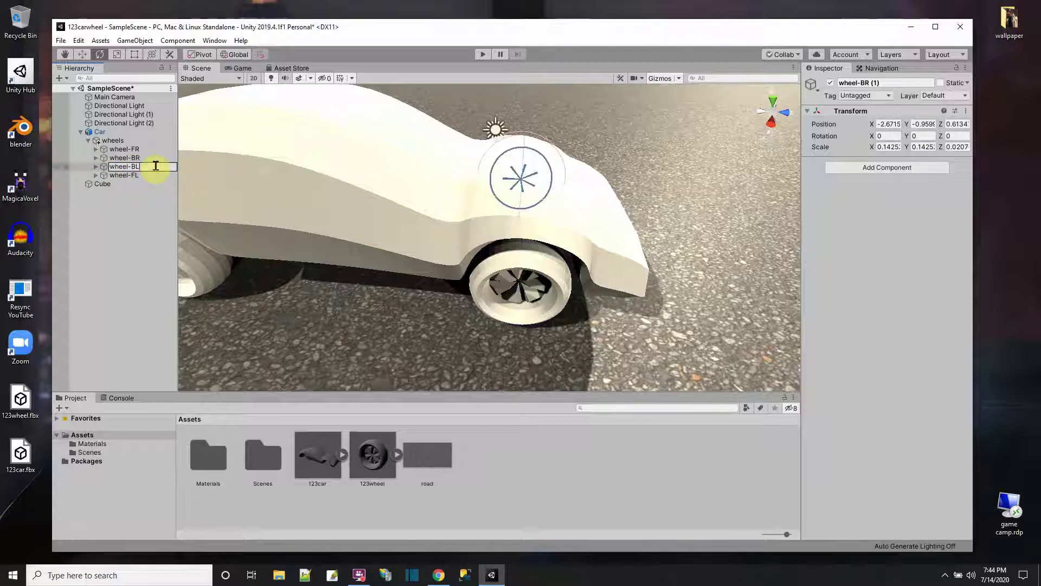
{"action": "key", "text": "Return"}
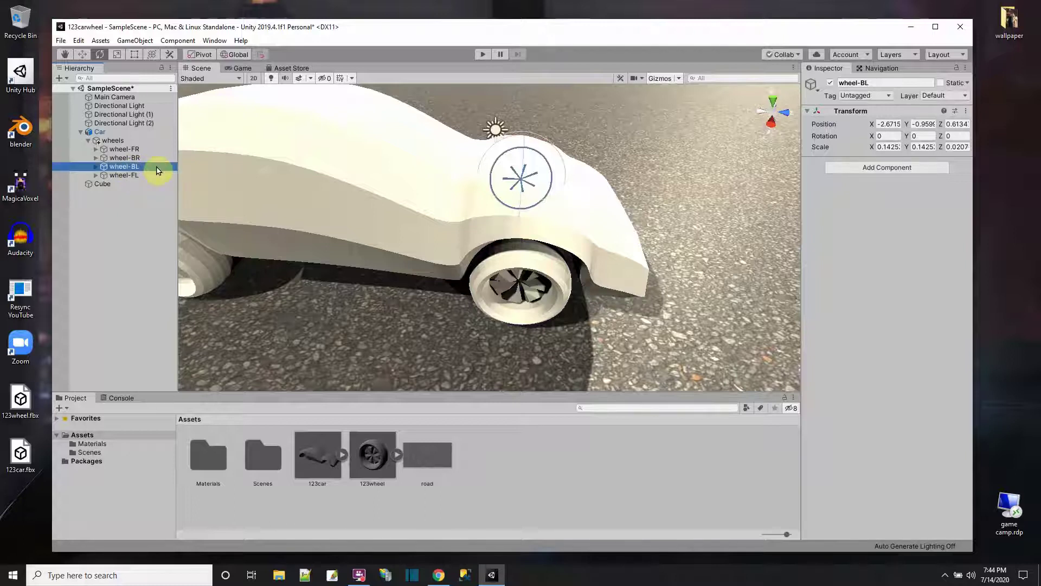
Step: Move the Car with its wheels along the Z axis to about Z -2.31 and save the scene
{"action": "left_click", "coordinate": [113, 140]}
{"action": "left_click", "coordinate": [100, 131]}
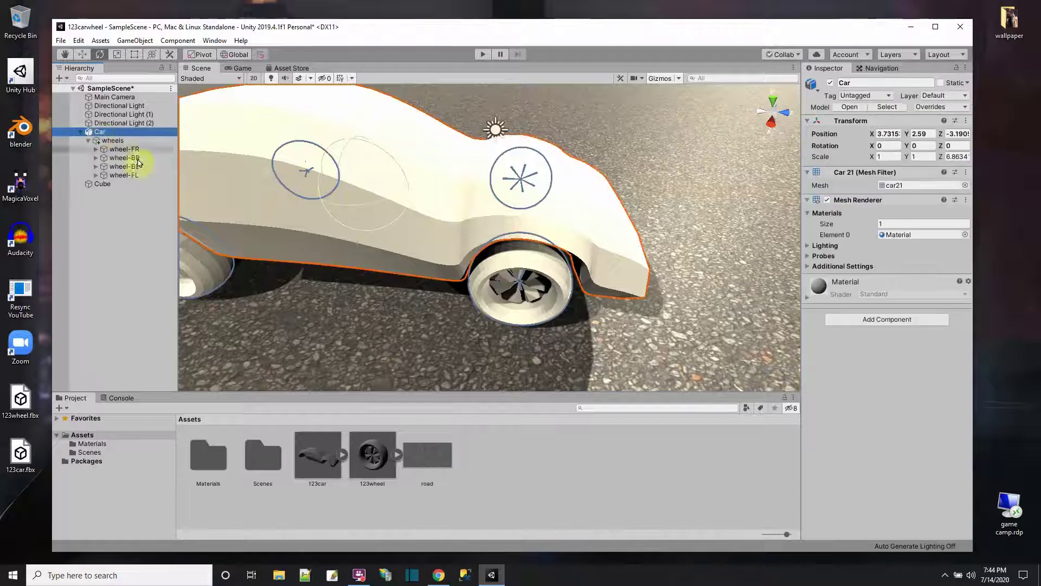
{"action": "scroll", "coordinate": [249, 193], "scroll_direction": "down", "scroll_amount": 3}
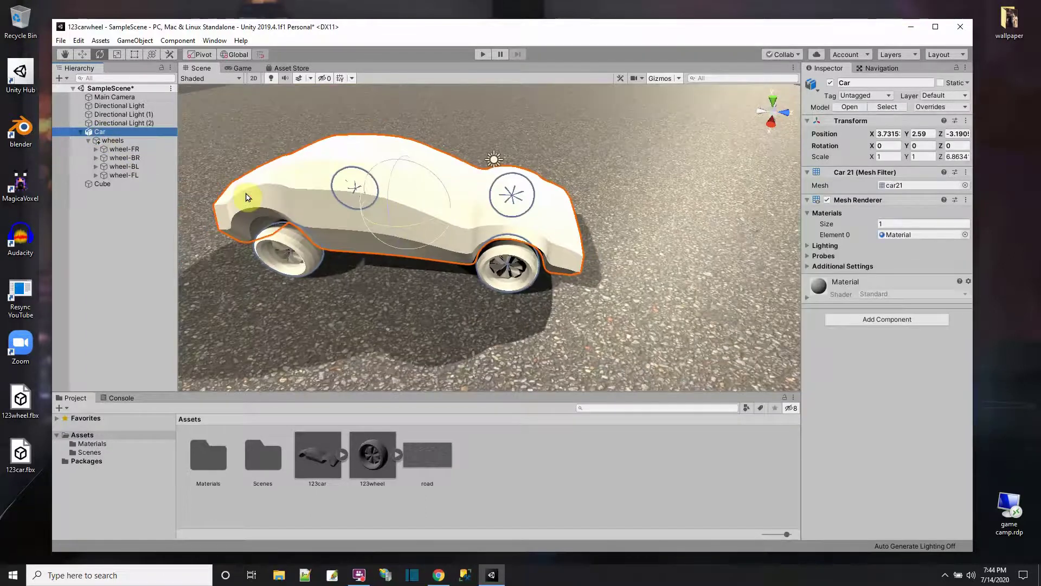
{"action": "left_click", "coordinate": [82, 55]}
{"action": "mouse_move", "coordinate": [446, 207]}
{"action": "left_mouse_down"}
{"action": "mouse_move", "coordinate": [522, 204]}
{"action": "mouse_move", "coordinate": [467, 207]}
{"action": "left_mouse_up"}
{"action": "left_click", "coordinate": [93, 135]}
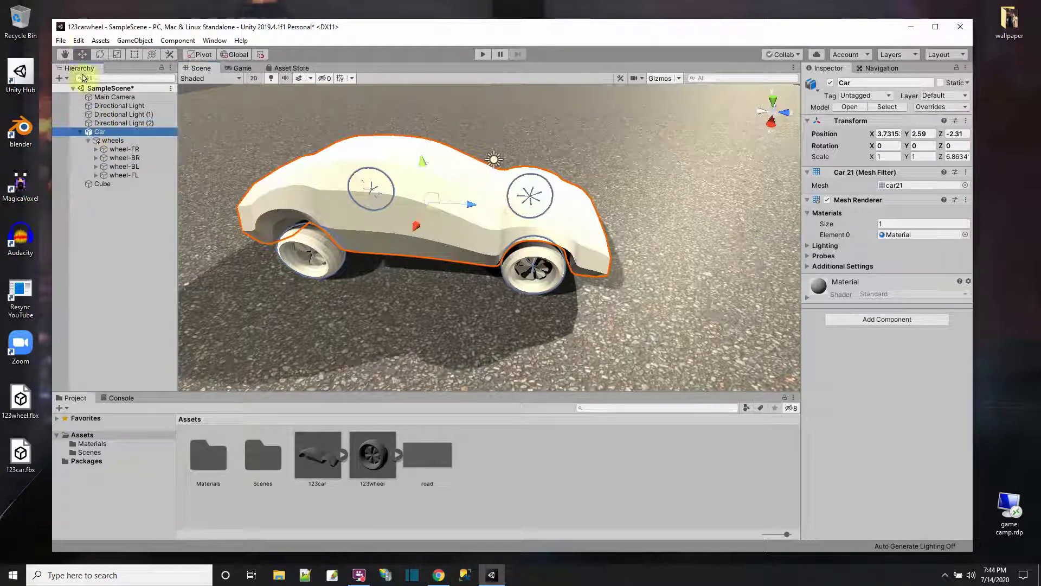
{"action": "left_click", "coordinate": [61, 40]}
{"action": "left_click", "coordinate": [76, 80]}
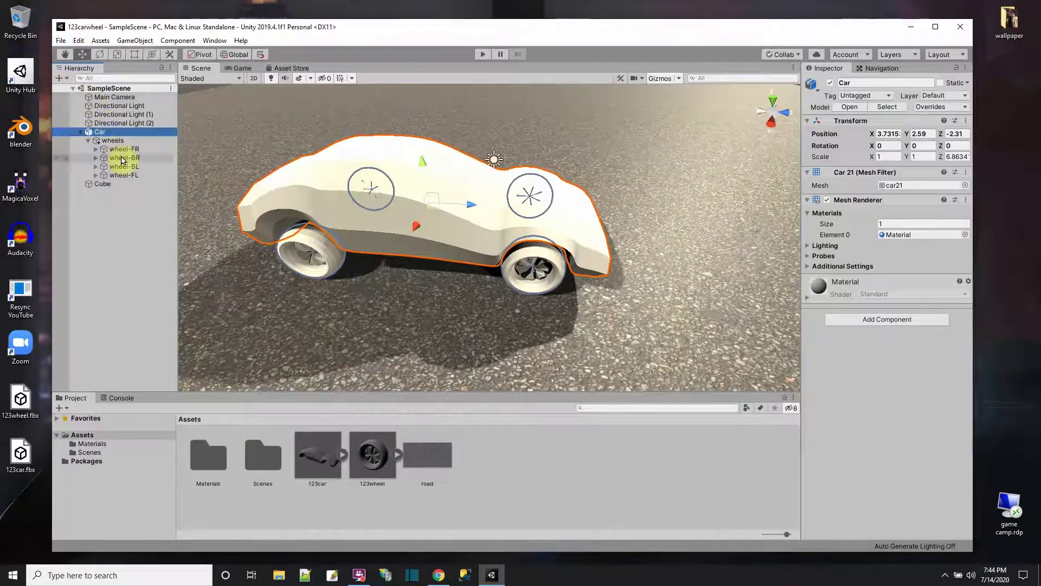
Step: Rename the Cube object as ground and save the scene
{"action": "left_click", "coordinate": [102, 184]}
{"action": "left_click", "coordinate": [104, 184]}
{"action": "type", "text": "ground"}
{"action": "key", "text": "Return"}
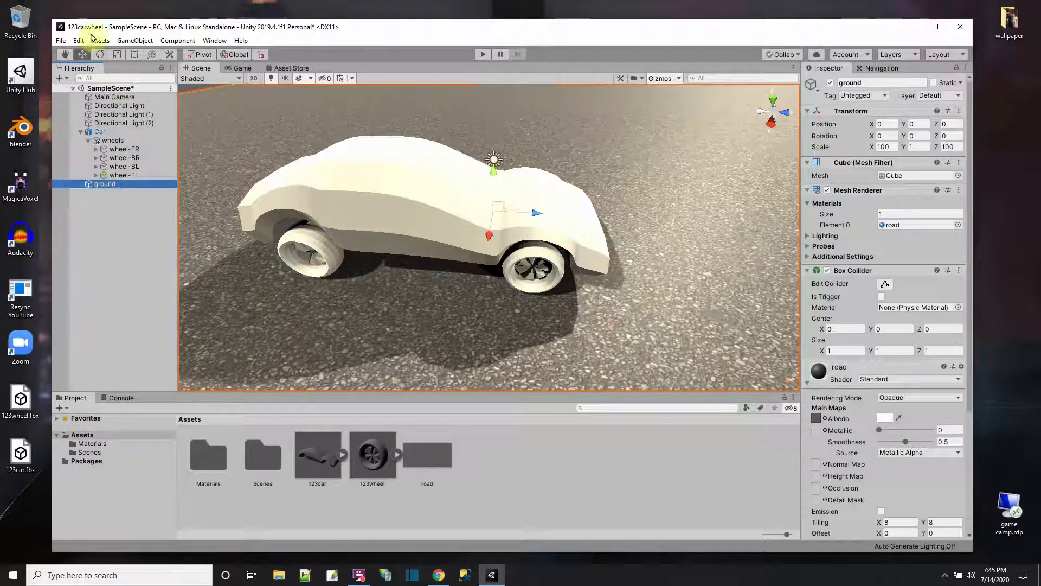
{"action": "left_click", "coordinate": [60, 40]}
{"action": "left_click", "coordinate": [80, 79]}
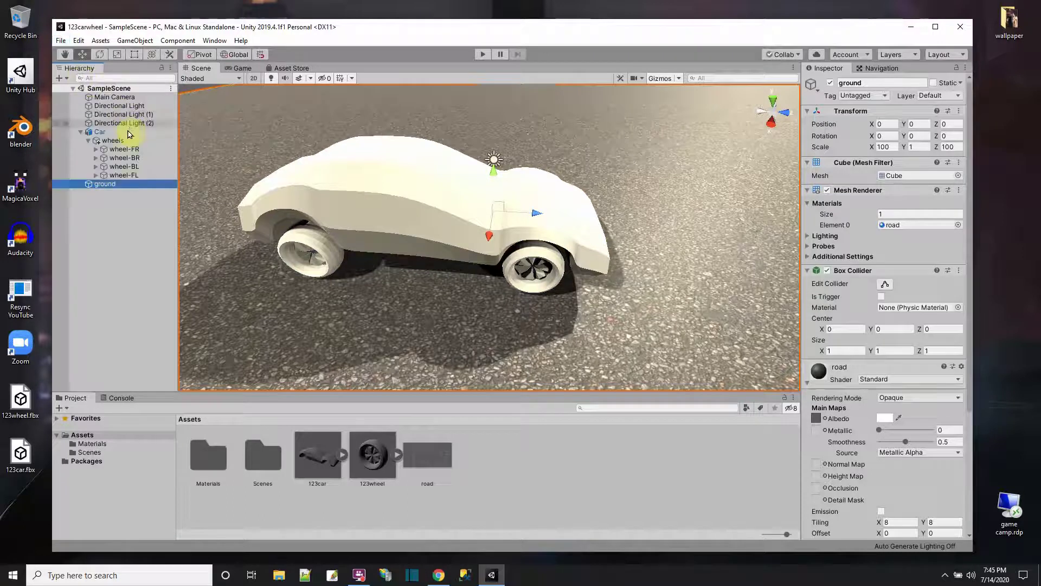
{"action": "left_click", "coordinate": [101, 133]}
{"action": "left_click", "coordinate": [106, 142]}
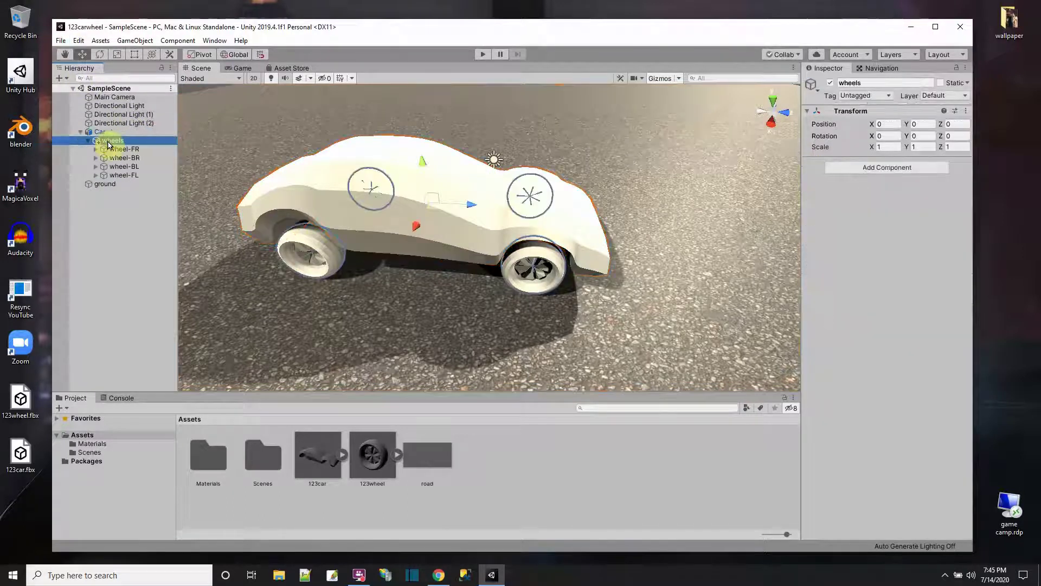
{"action": "right_click", "coordinate": [101, 134]}
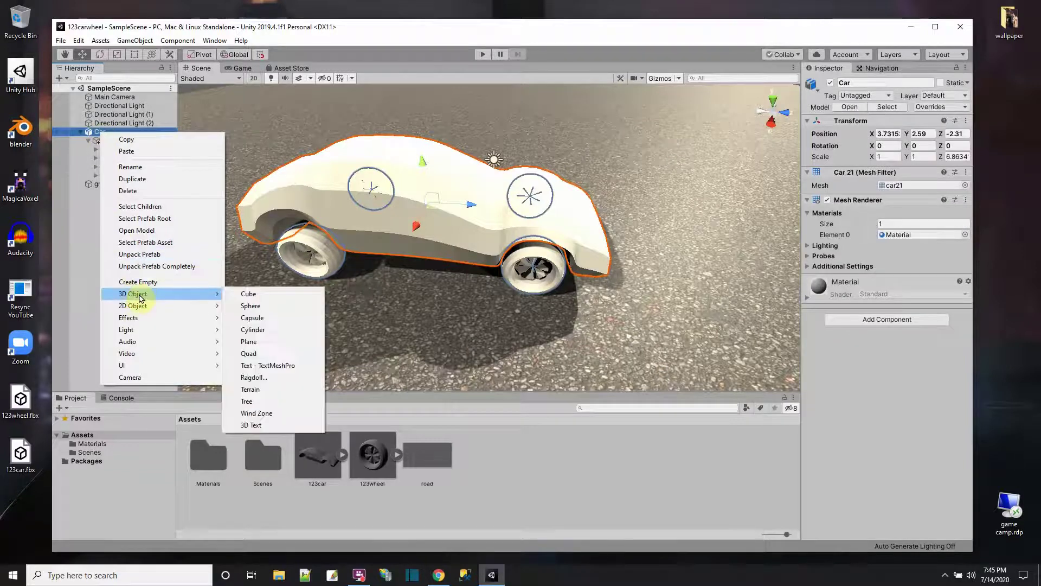
{"action": "left_click", "coordinate": [138, 282]}
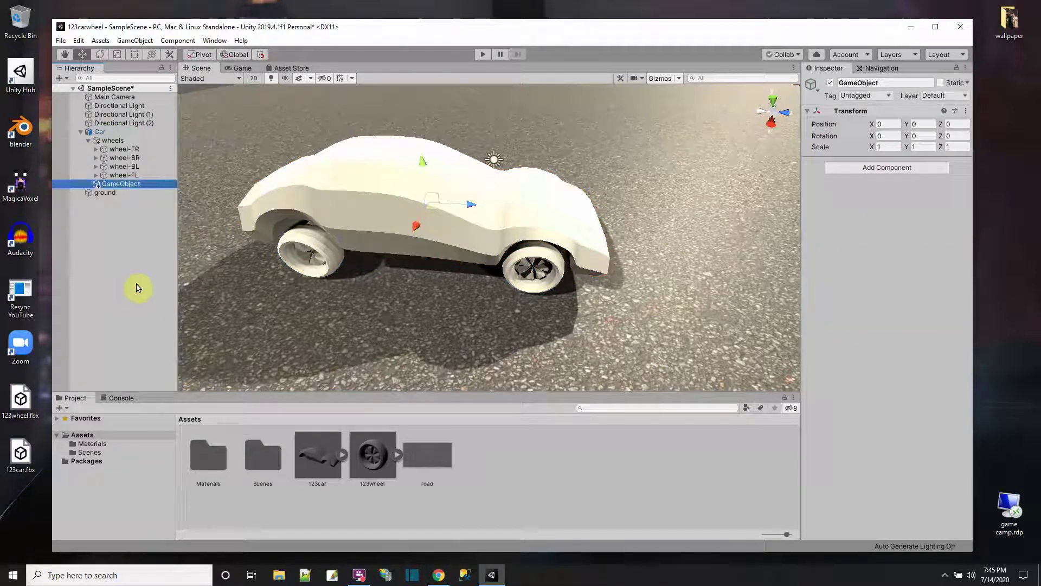
{"action": "right_click", "coordinate": [125, 184]}
{"action": "left_click", "coordinate": [152, 241]}
Step: Duplicate the wheels object under Car and rename the copy as colliders
{"action": "left_click", "coordinate": [110, 142]}
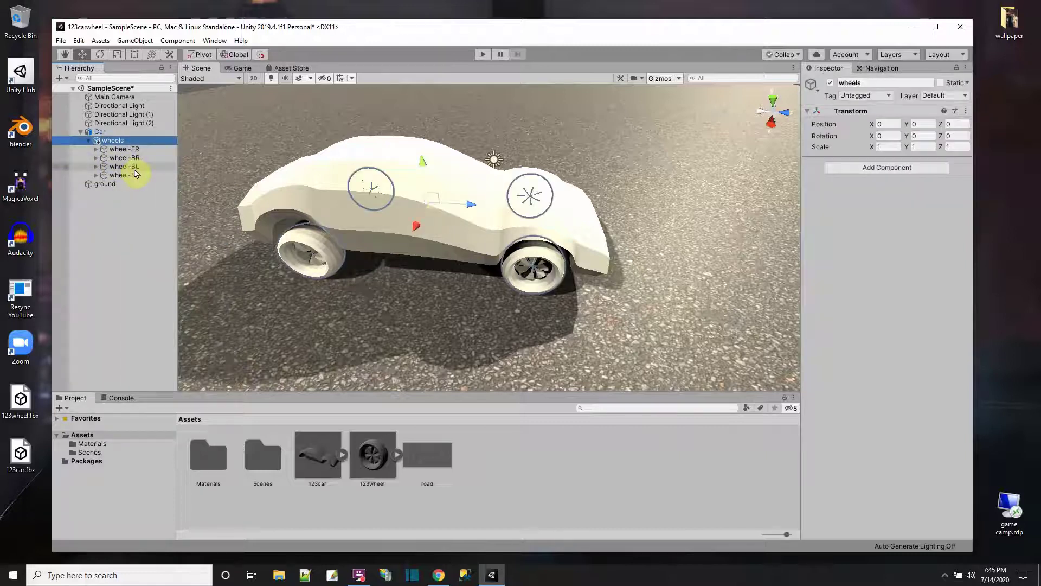
{"action": "right_click", "coordinate": [108, 143]}
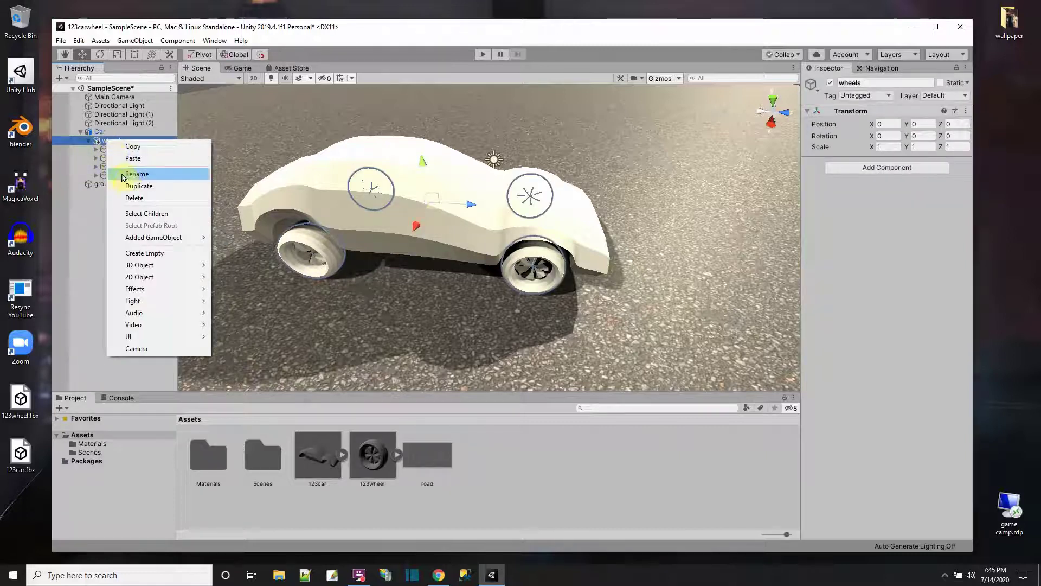
{"action": "left_click", "coordinate": [133, 187]}
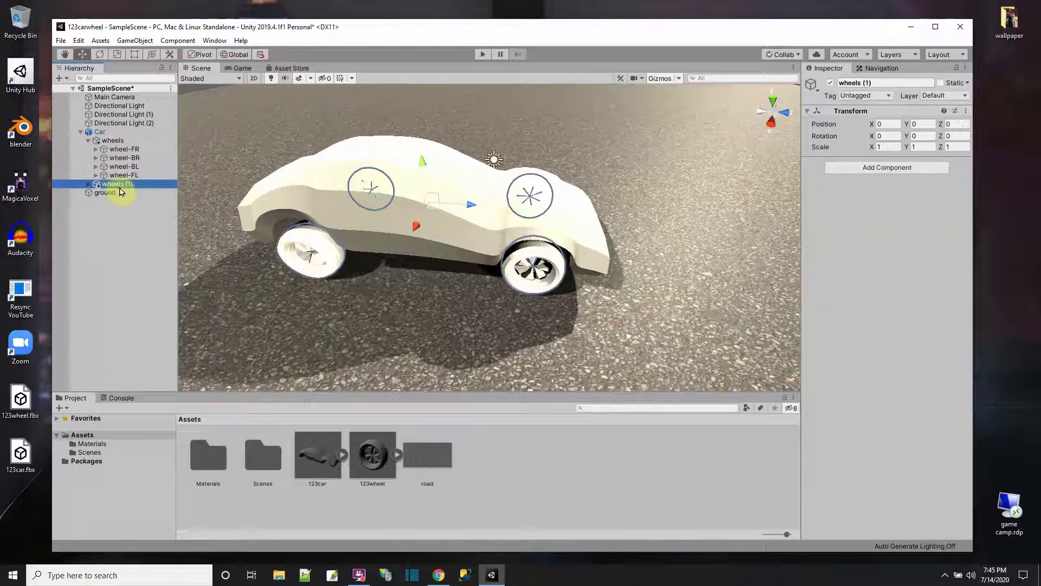
{"action": "left_click", "coordinate": [119, 185]}
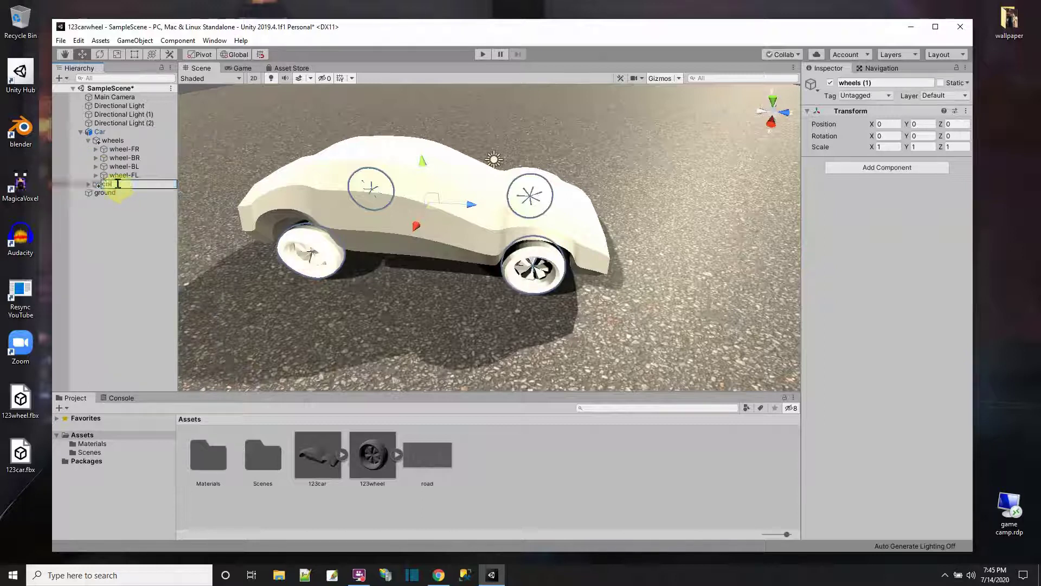
{"action": "type", "text": "colliders"}
{"action": "key", "text": "Return"}
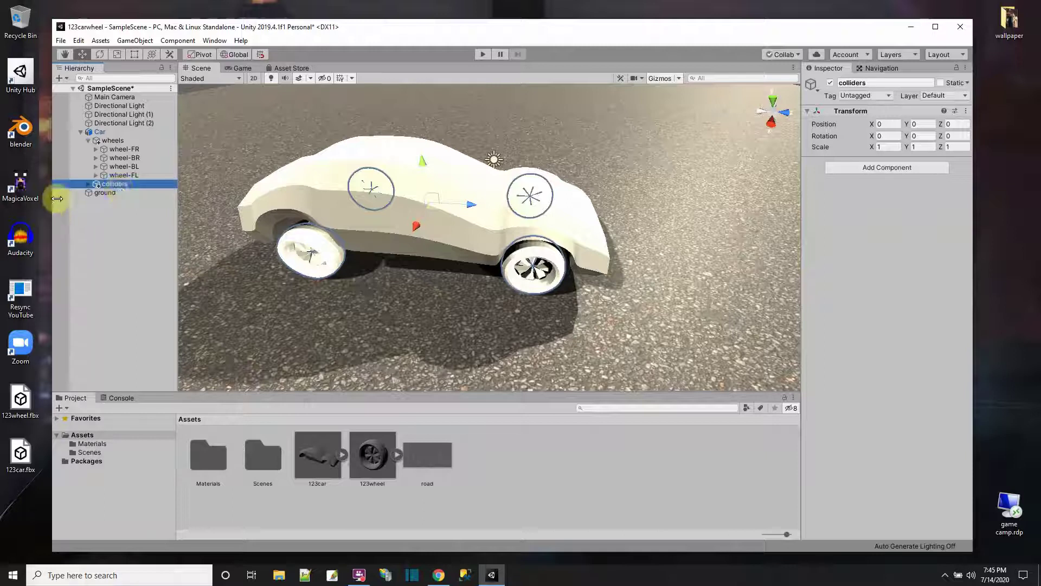
Step: Delete the rim and tire children of wheel-FR inside the colliders object
{"action": "left_click", "coordinate": [113, 193]}
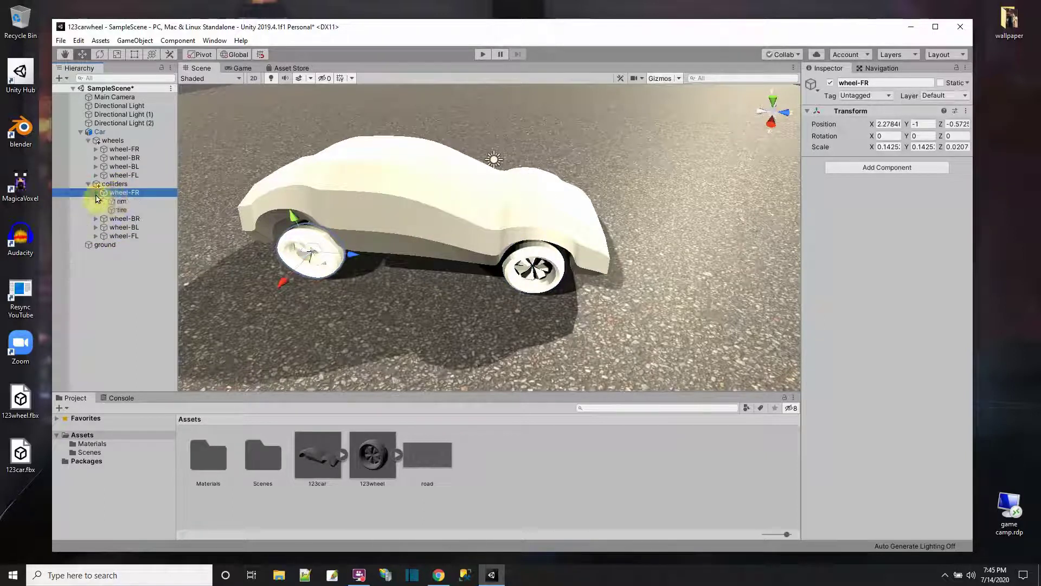
{"action": "key", "text": "Right"}
{"action": "key", "text": "Down"}
{"action": "left_click", "coordinate": [120, 211], "text": "shift"}
{"action": "right_click", "coordinate": [120, 210]}
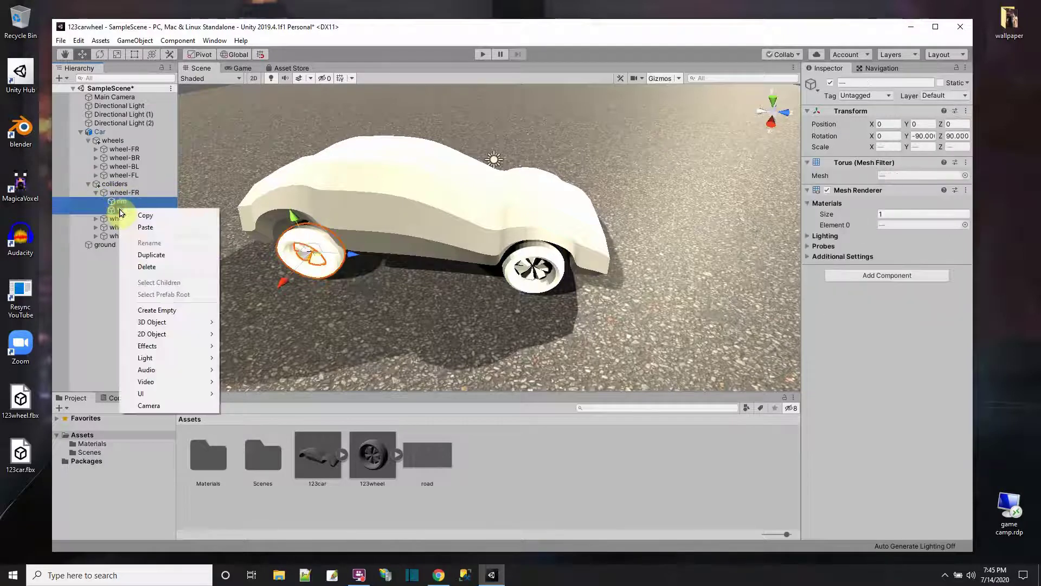
{"action": "left_click", "coordinate": [154, 271]}
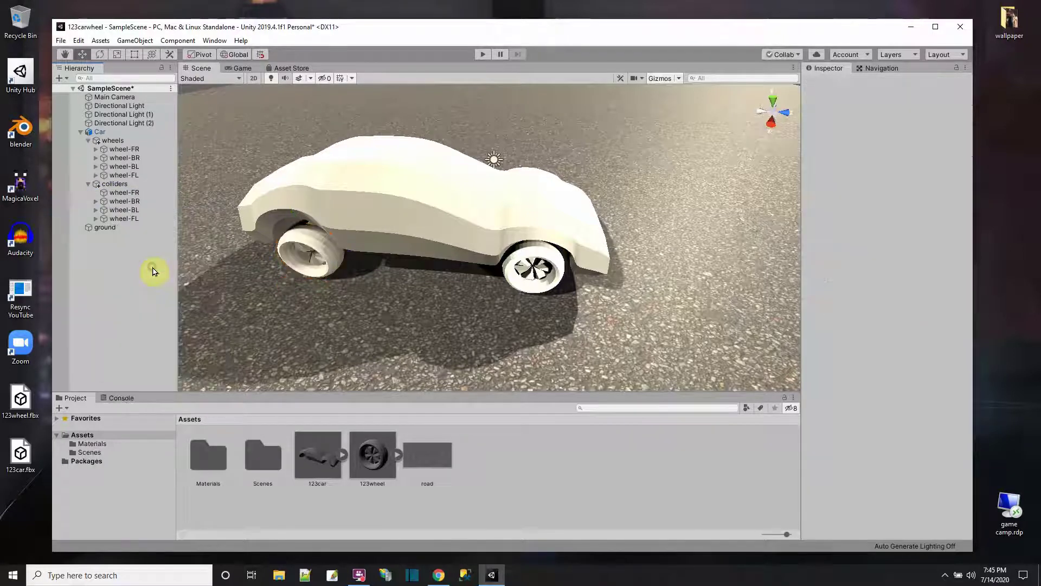
Step: Delete the rim and tire children of wheel-BR inside the colliders object
{"action": "left_click", "coordinate": [95, 201]}
{"action": "left_click", "coordinate": [120, 210]}
{"action": "left_click", "coordinate": [121, 218], "text": "shift"}
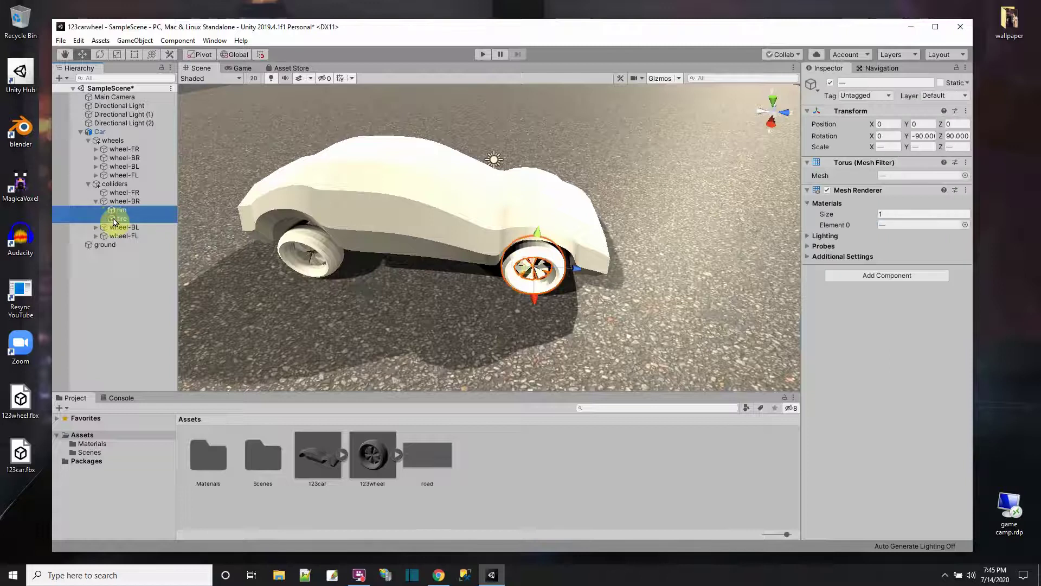
{"action": "right_click", "coordinate": [116, 219]}
{"action": "left_click", "coordinate": [141, 275]}
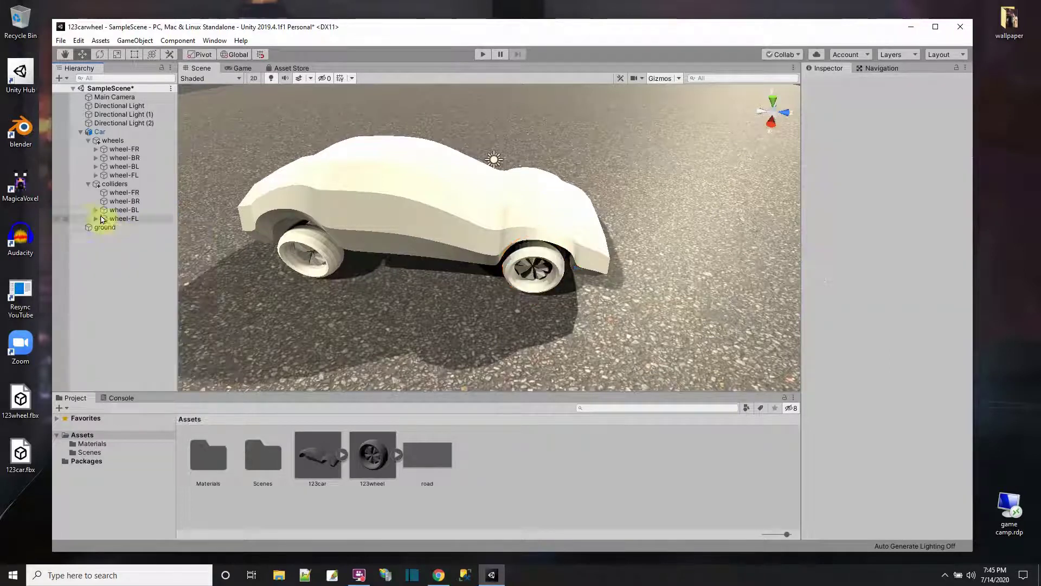
Step: Delete the rim and tire children of wheel-BL inside the colliders object
{"action": "left_click", "coordinate": [95, 210]}
{"action": "left_click", "coordinate": [120, 218]}
{"action": "left_click", "coordinate": [118, 227], "text": "shift"}
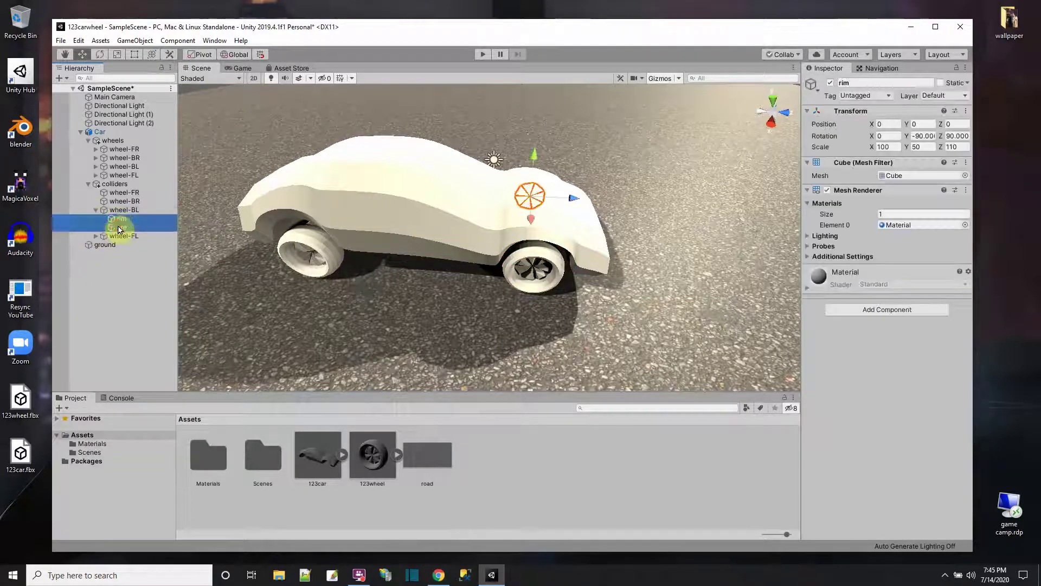
{"action": "right_click", "coordinate": [119, 228]}
{"action": "left_click", "coordinate": [147, 283]}
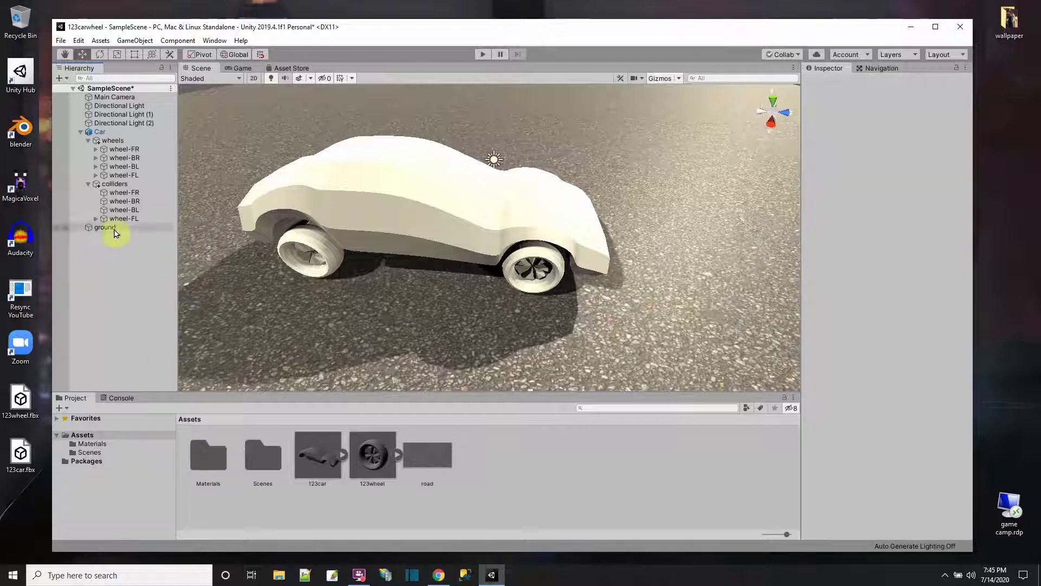
Step: Delete the rim and tire children of wheel-FL inside the colliders object
{"action": "left_click", "coordinate": [110, 228]}
{"action": "left_click", "coordinate": [115, 235], "text": "ctrl"}
{"action": "right_click", "coordinate": [115, 235]}
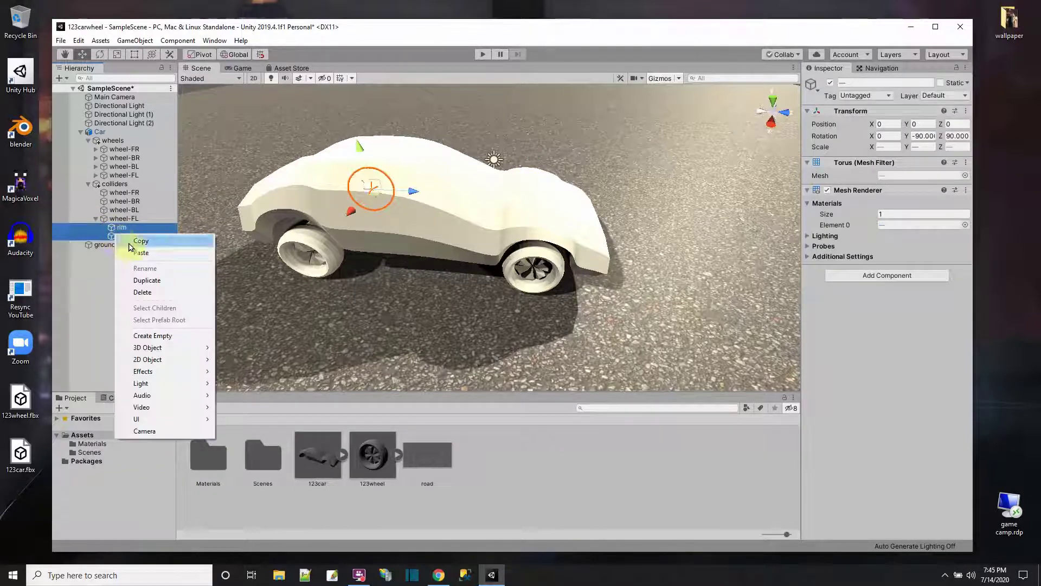
{"action": "left_click", "coordinate": [142, 292]}
Step: Add a Wheel Collider component to wheel-FR inside the colliders object
{"action": "left_click", "coordinate": [122, 192]}
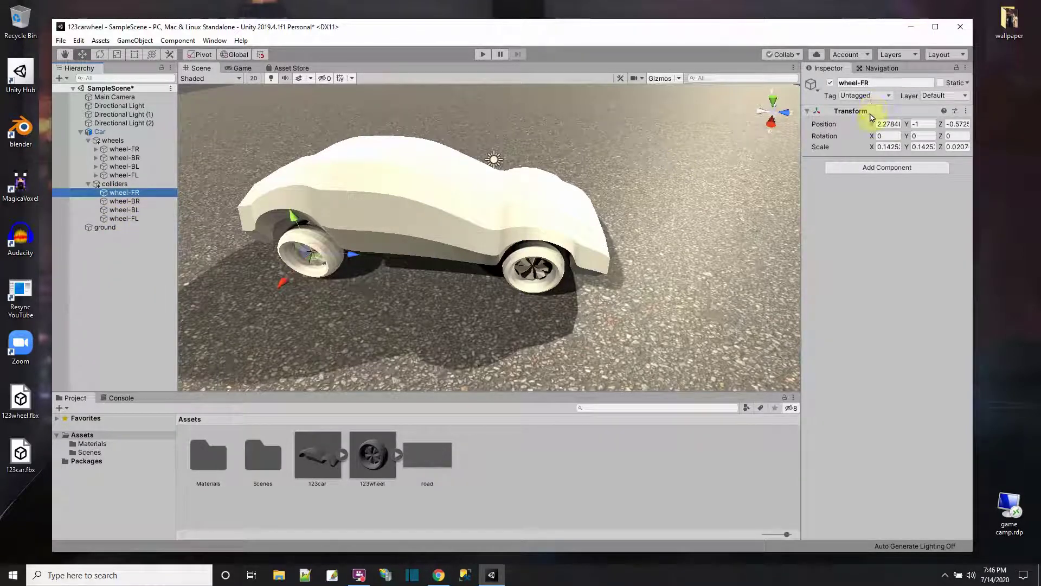
{"action": "left_click", "coordinate": [888, 167]}
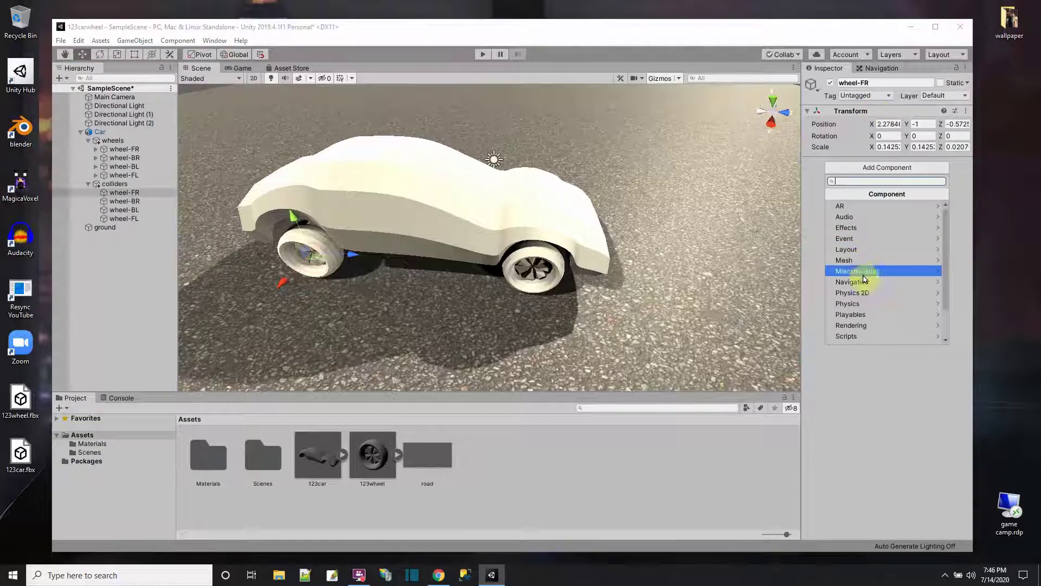
{"action": "left_click", "coordinate": [862, 304]}
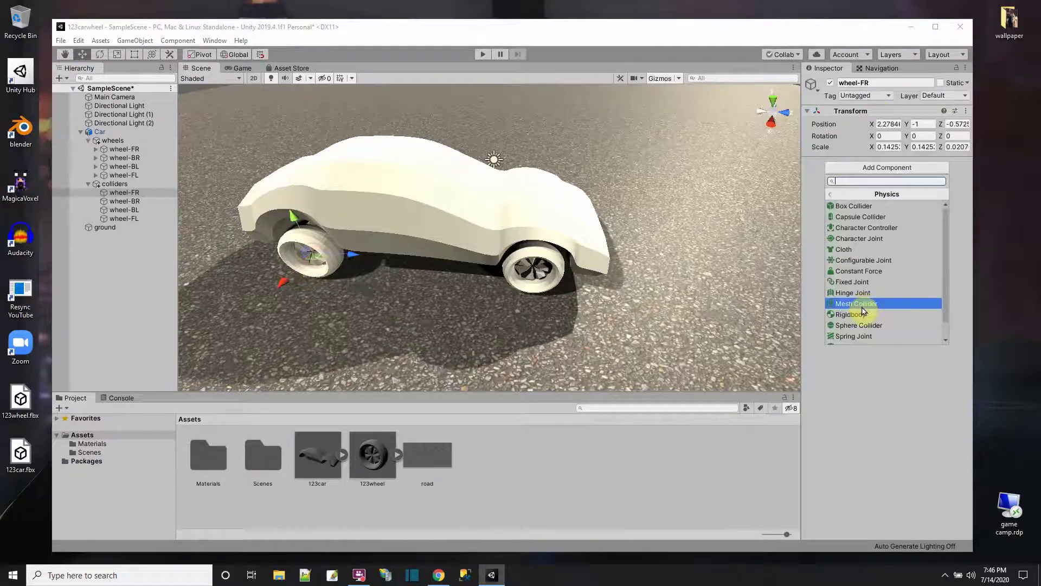
{"action": "scroll", "coordinate": [863, 306], "scroll_direction": "down", "scroll_amount": 2}
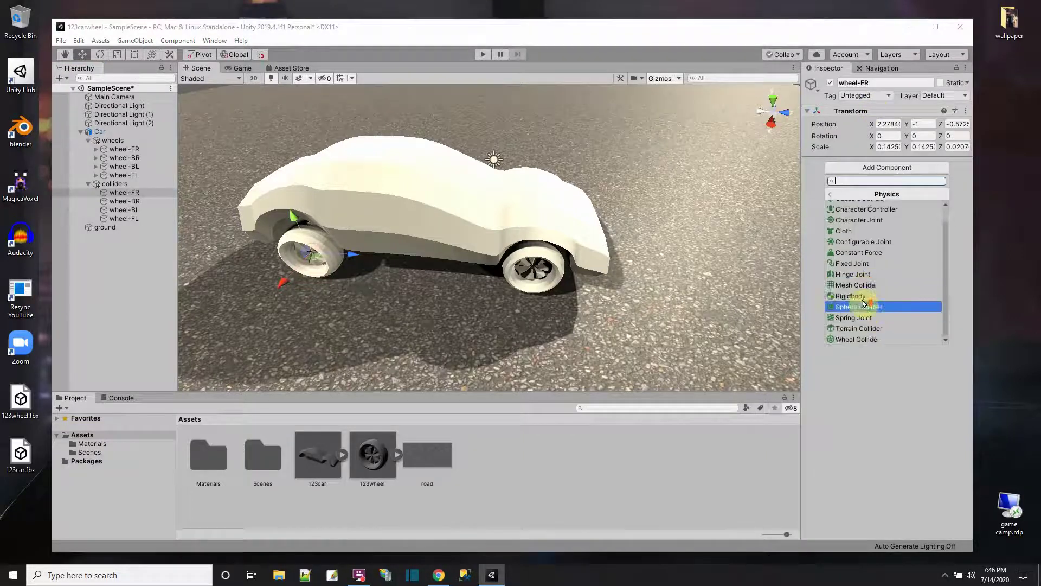
{"action": "left_click", "coordinate": [868, 339]}
Step: Add a Wheel Collider component to wheel-BR inside the colliders object
{"action": "left_click", "coordinate": [136, 201]}
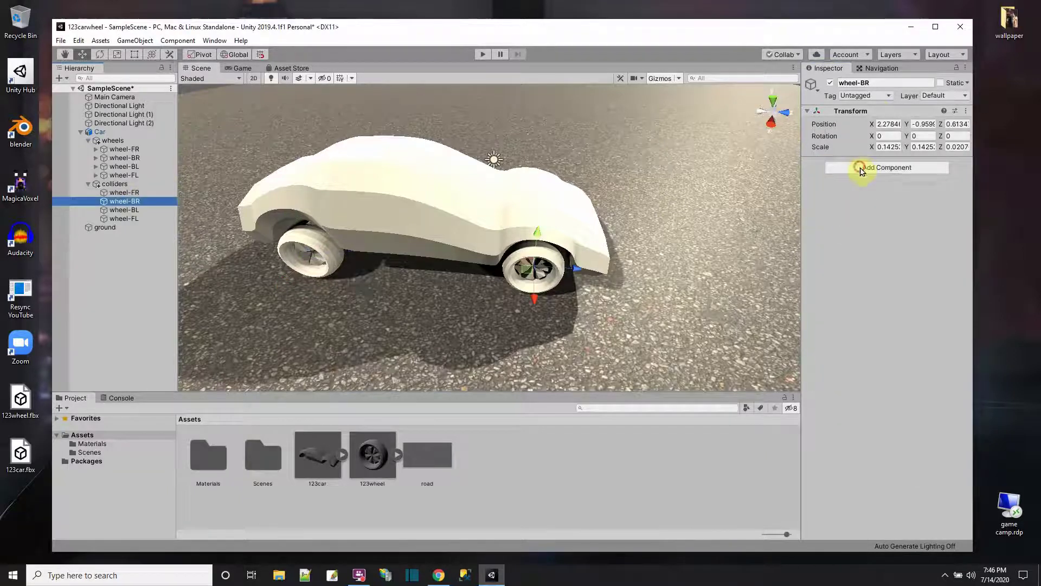
{"action": "left_click", "coordinate": [862, 171]}
{"action": "left_click", "coordinate": [863, 304]}
{"action": "scroll", "coordinate": [880, 281], "scroll_direction": "down", "scroll_amount": 2}
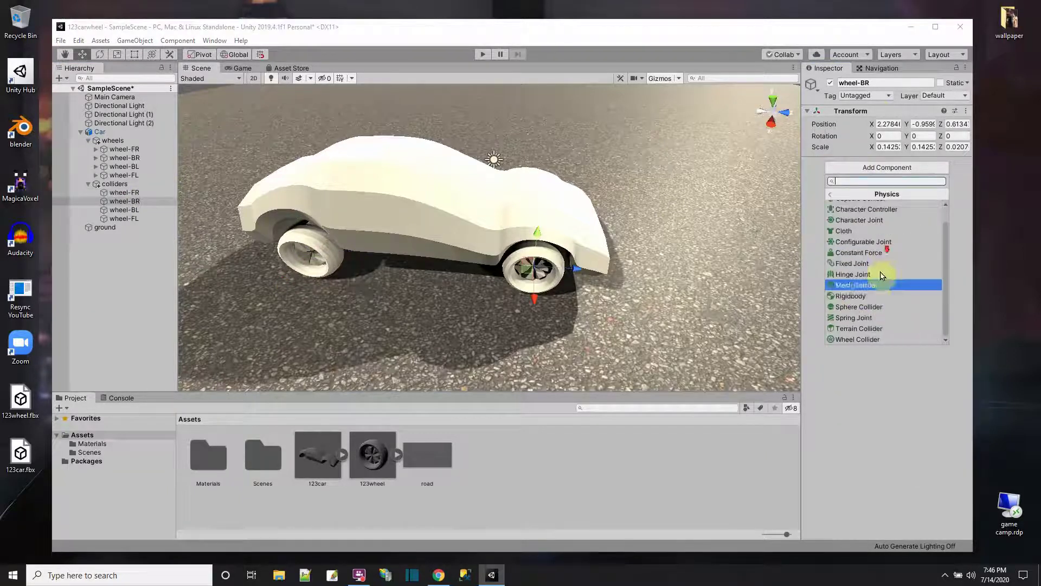
{"action": "left_click", "coordinate": [865, 339]}
Step: Add a Wheel Collider component to wheel-BL inside the colliders object
{"action": "left_click", "coordinate": [124, 210]}
{"action": "left_click", "coordinate": [878, 168]}
{"action": "left_click", "coordinate": [867, 302]}
{"action": "scroll", "coordinate": [864, 326], "scroll_direction": "down", "scroll_amount": 2}
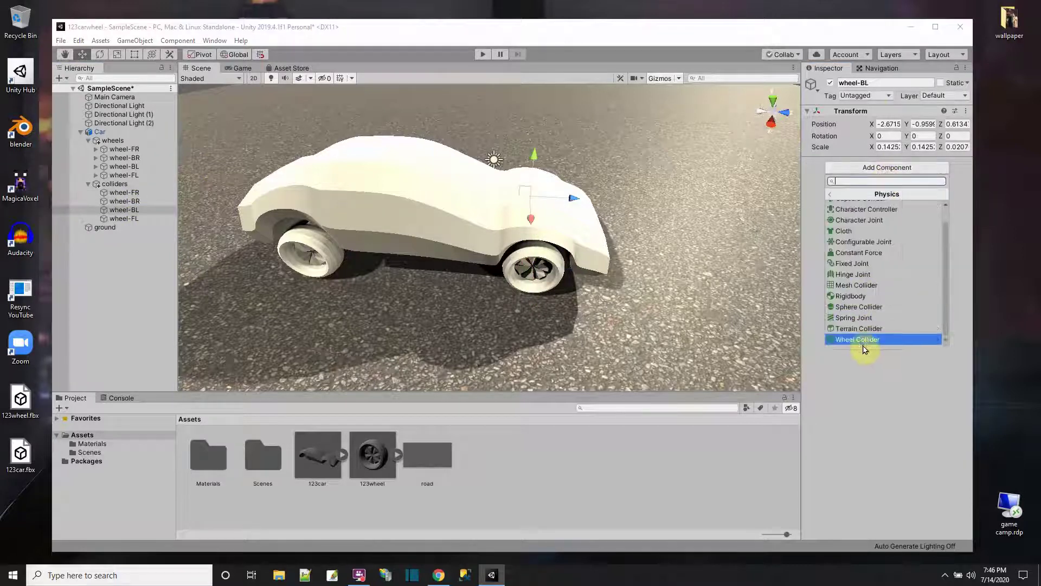
{"action": "left_click", "coordinate": [864, 341]}
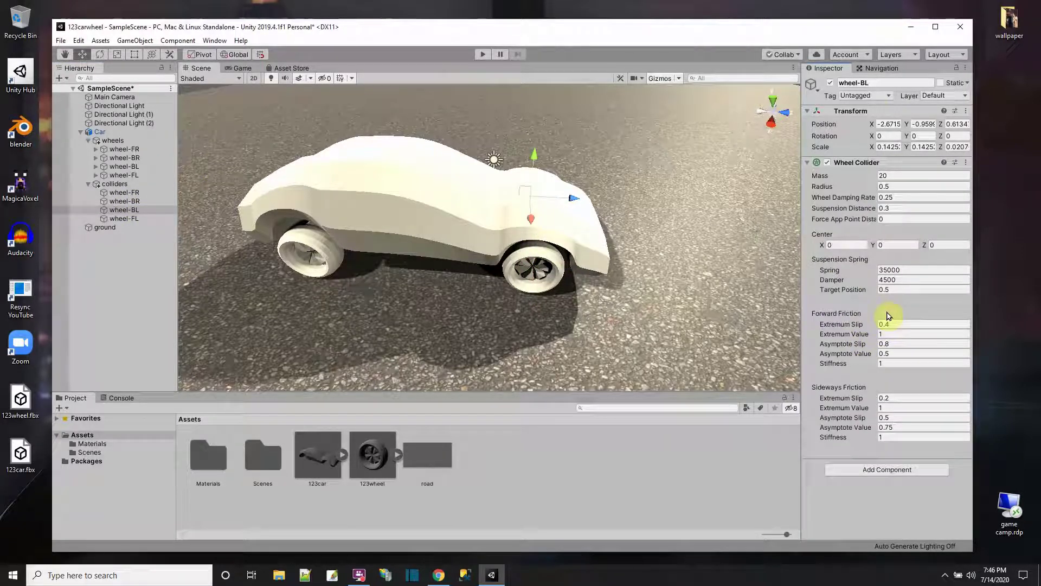
Step: Add a Wheel Collider component to wheel-FL inside the colliders object
{"action": "left_click", "coordinate": [128, 219]}
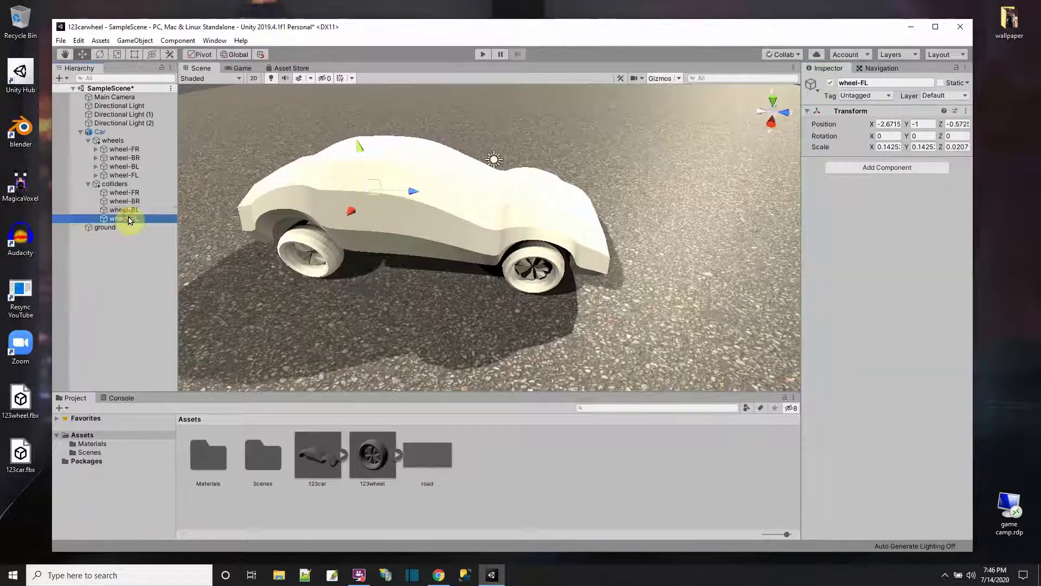
{"action": "left_click", "coordinate": [867, 168]}
{"action": "left_click", "coordinate": [866, 301]}
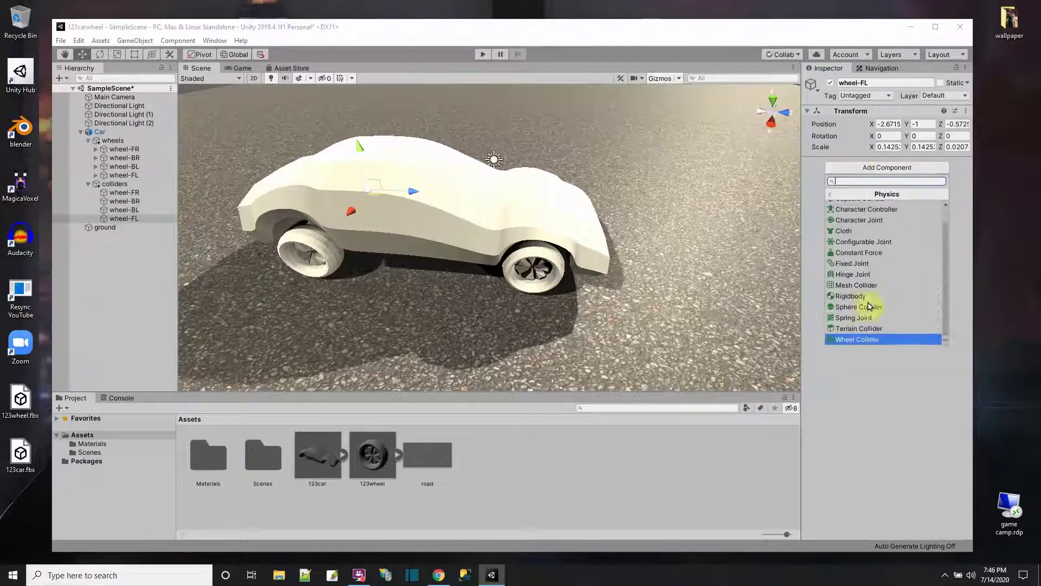
{"action": "left_click", "coordinate": [864, 339]}
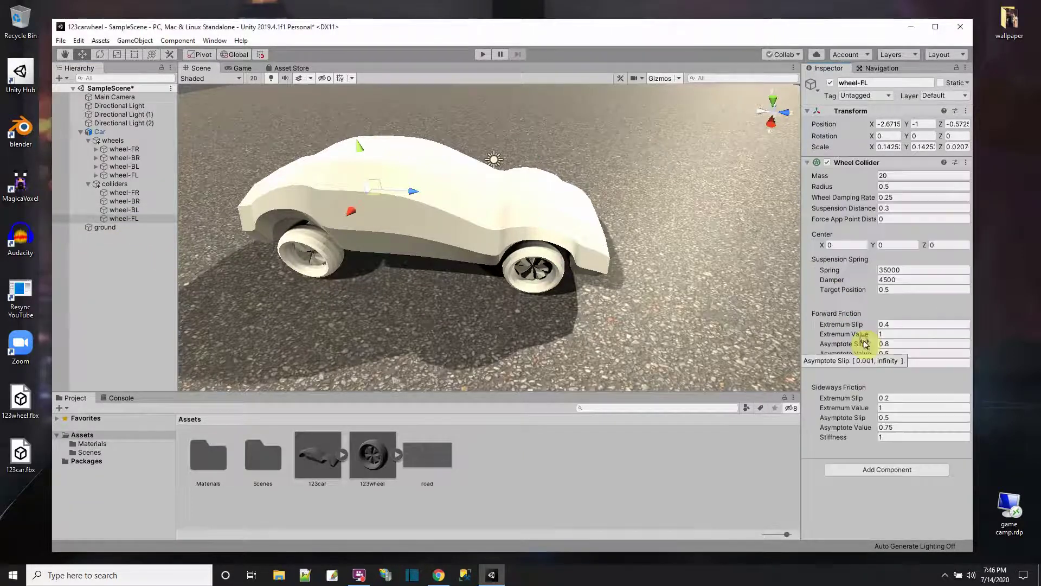
Step: Select all four wheel objects inside colliders and save the scene
{"action": "left_click", "coordinate": [123, 193]}
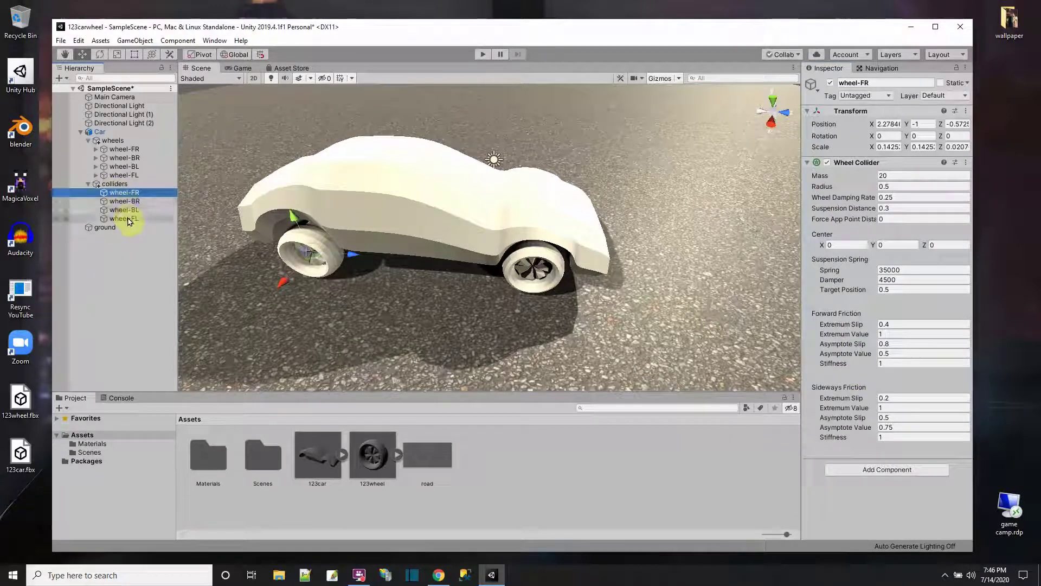
{"action": "left_click", "coordinate": [129, 219], "text": "shift"}
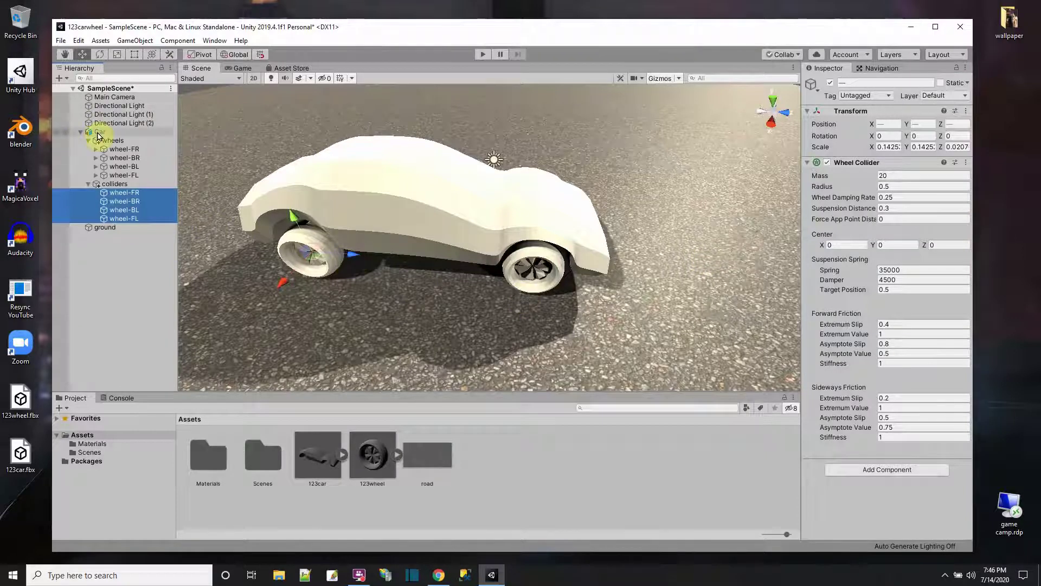
{"action": "left_click", "coordinate": [60, 41]}
{"action": "left_click", "coordinate": [78, 81]}
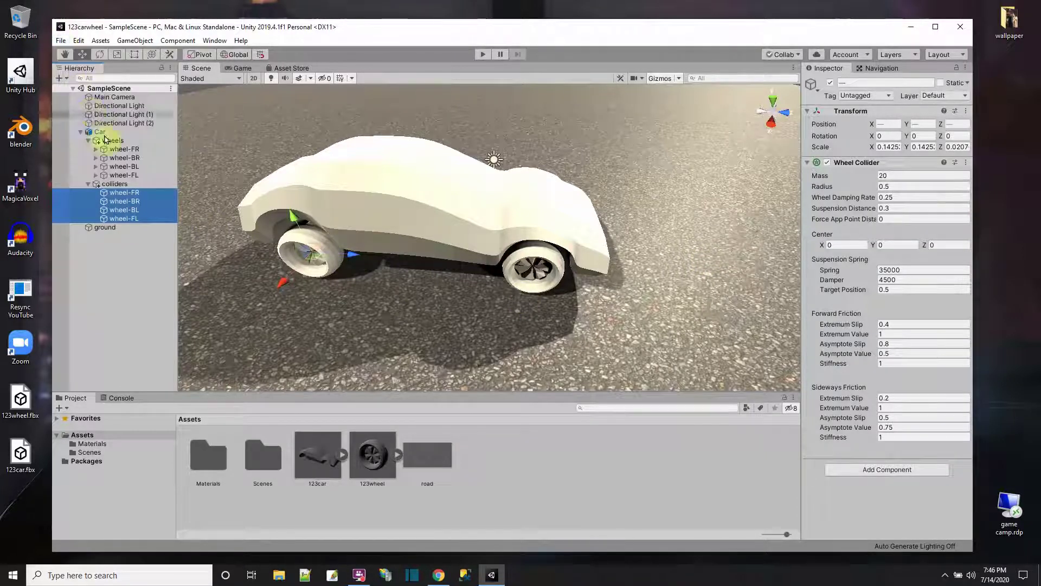
Step: Examine the wheel-FR collider up close against the car's wheel in the scene
{"action": "scroll", "coordinate": [537, 302], "scroll_direction": "up", "scroll_amount": 2}
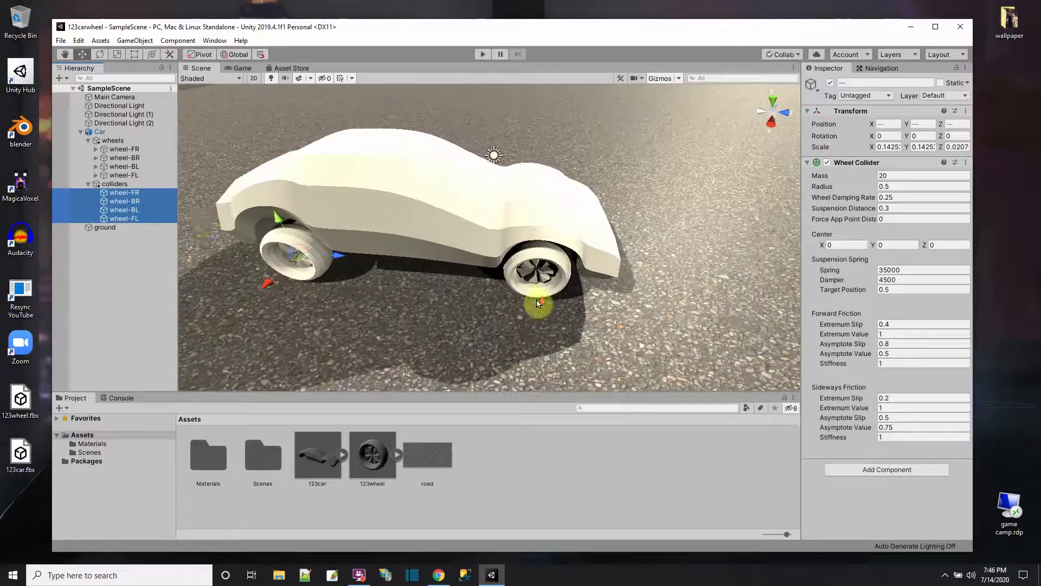
{"action": "left_click", "coordinate": [131, 194]}
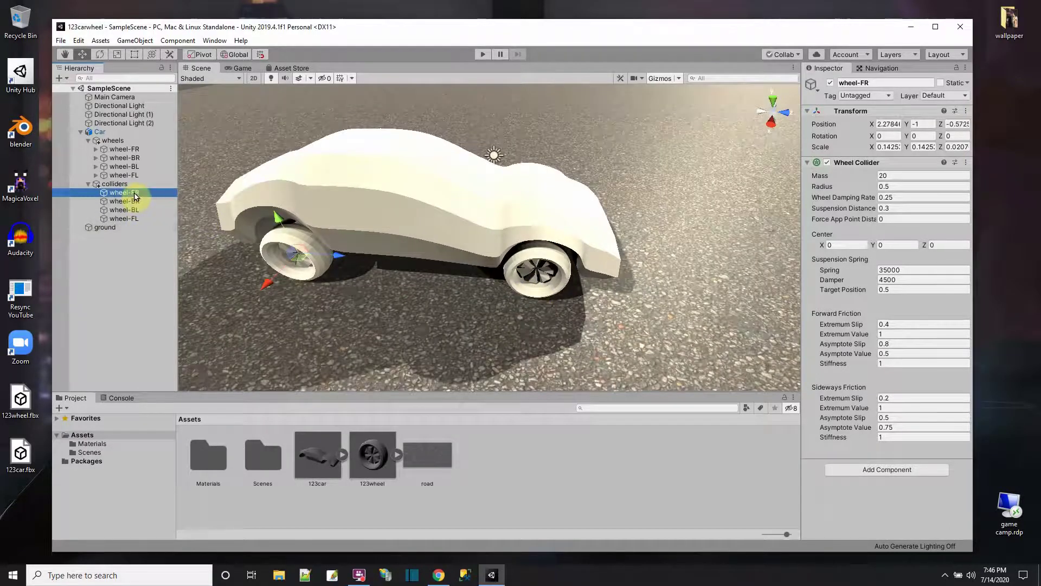
{"action": "double_click", "coordinate": [133, 193]}
{"action": "scroll", "coordinate": [582, 306], "scroll_direction": "up", "scroll_amount": 5}
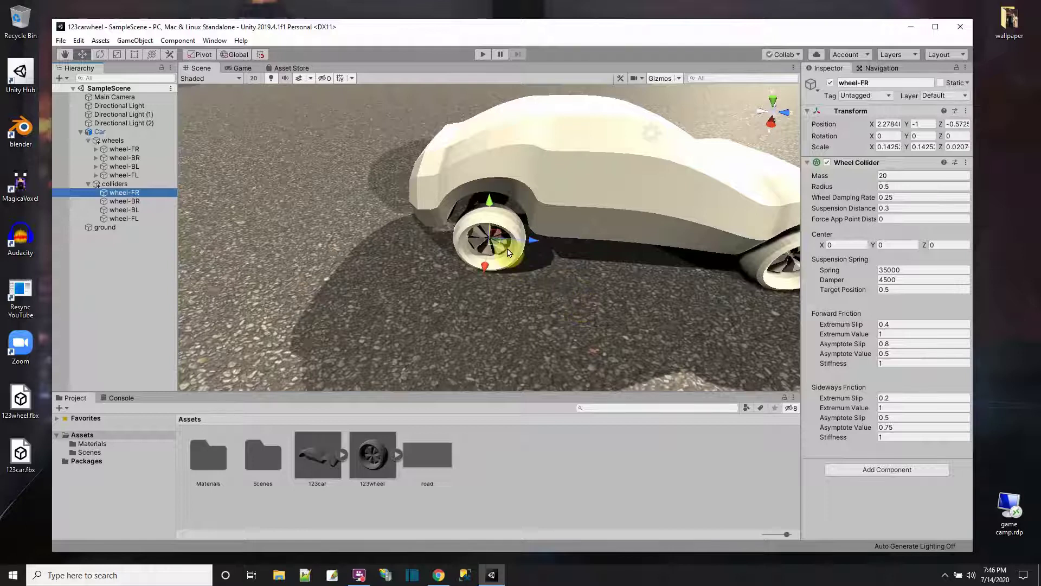
{"action": "left_click", "coordinate": [141, 190]}
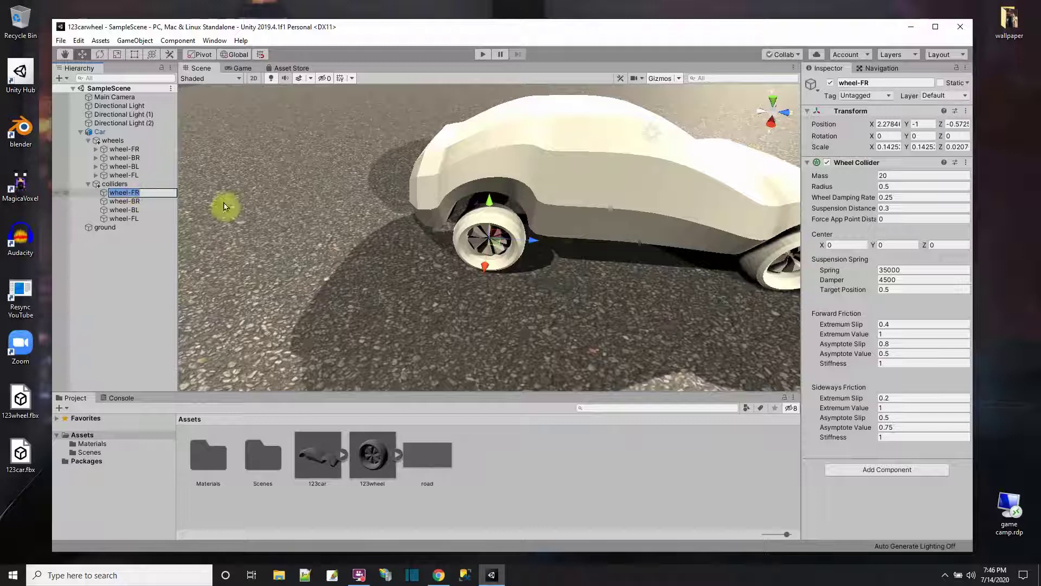
{"action": "scroll", "coordinate": [537, 259], "scroll_direction": "up", "scroll_amount": 2}
{"action": "scroll", "coordinate": [536, 260], "scroll_direction": "up", "scroll_amount": 3}
{"action": "scroll", "coordinate": [535, 255], "scroll_direction": "down", "scroll_amount": 2}
{"action": "left_click", "coordinate": [122, 185]}
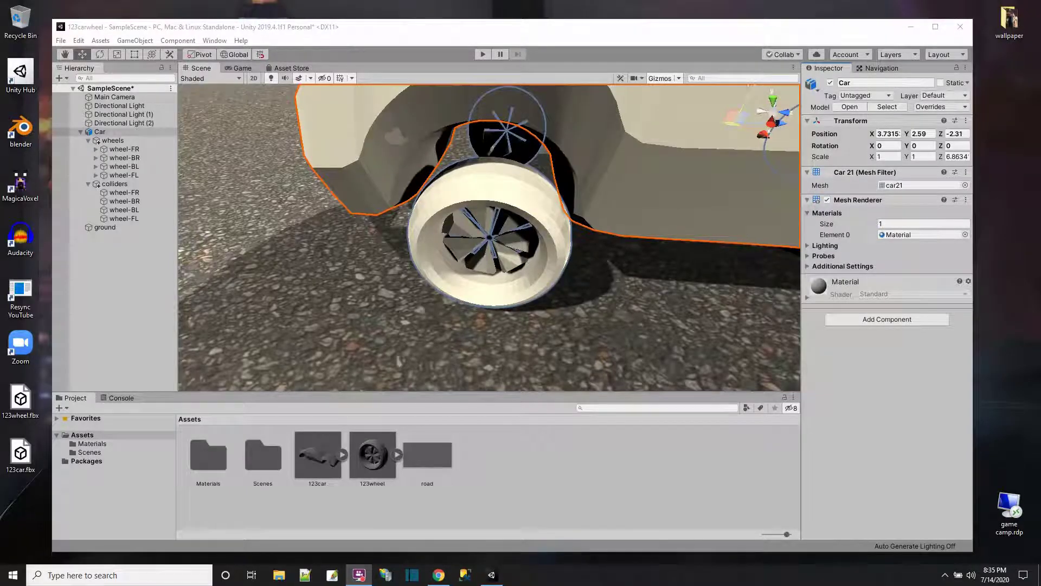
Step: Add a Rigidbody physics component to the Car object
{"action": "right_click", "coordinate": [92, 133]}
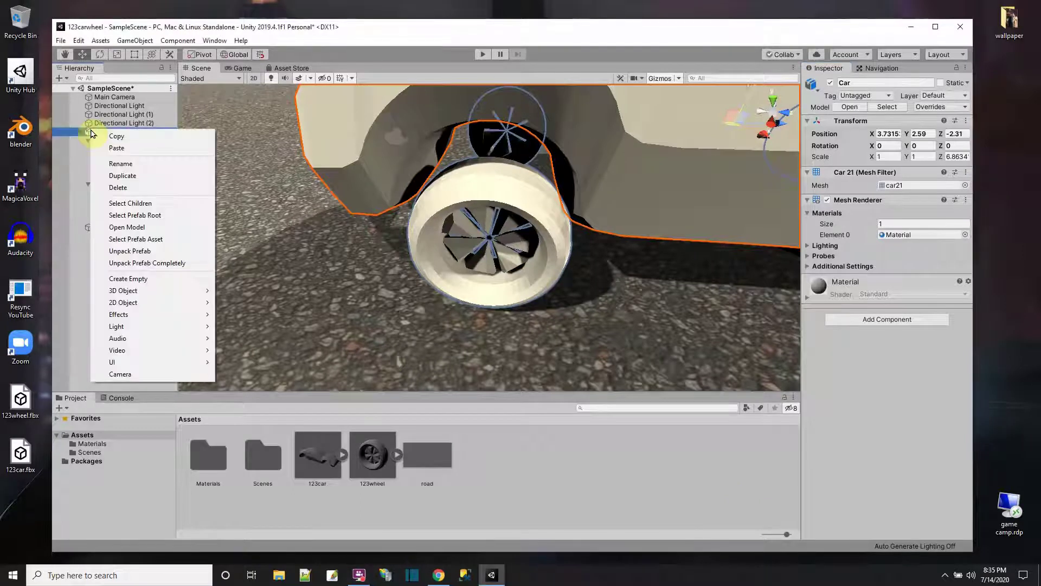
{"action": "left_click", "coordinate": [865, 319]}
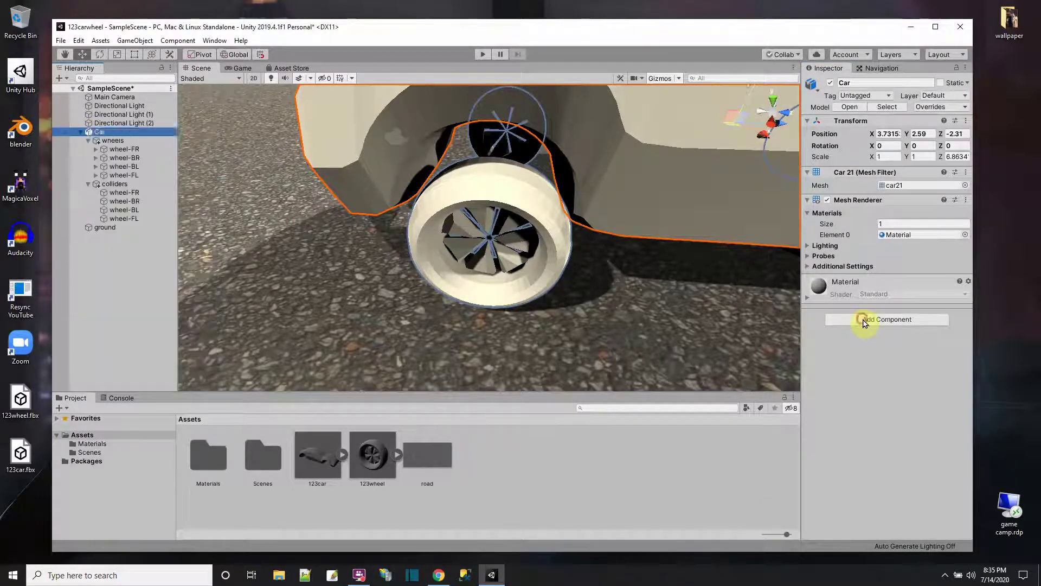
{"action": "left_click", "coordinate": [864, 318]}
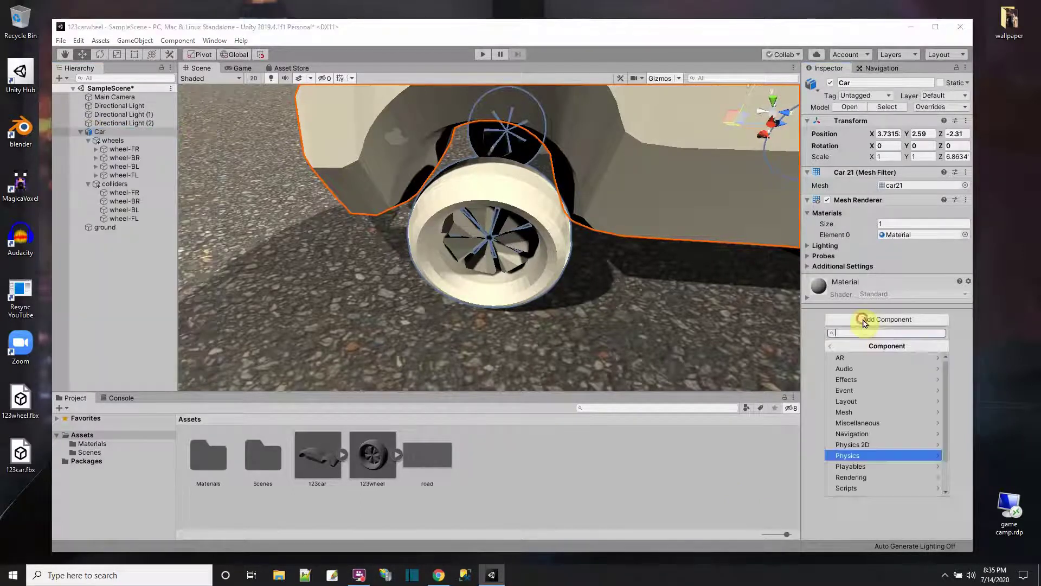
{"action": "left_click", "coordinate": [864, 456]}
{"action": "left_click", "coordinate": [858, 450]}
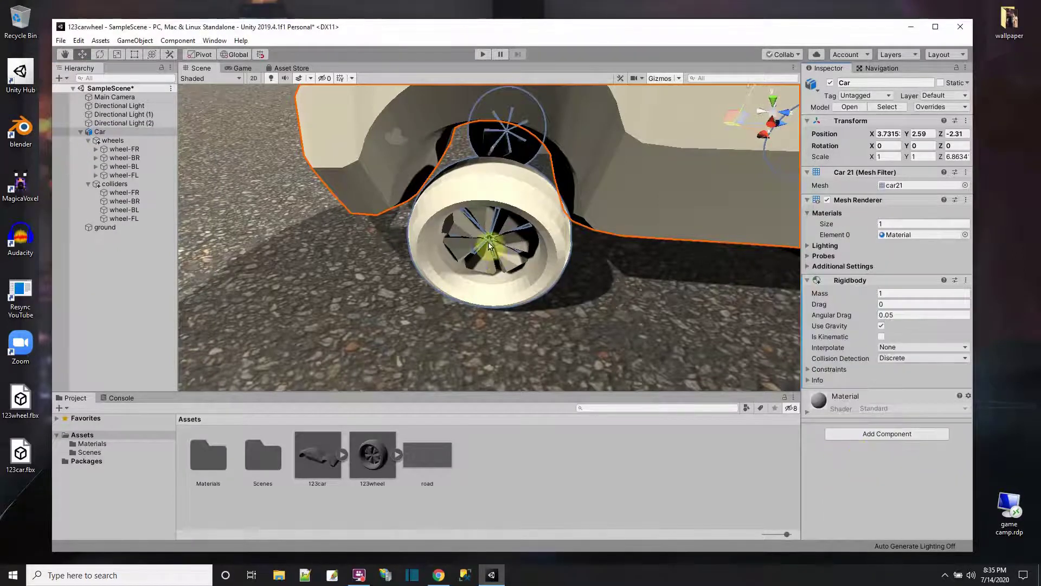
Step: Set the Wheel Collider radius to 7.41 for all four wheel objects inside colliders
{"action": "scroll", "coordinate": [495, 252], "scroll_direction": "up", "scroll_amount": 5}
{"action": "scroll", "coordinate": [501, 248], "scroll_direction": "down", "scroll_amount": 5}
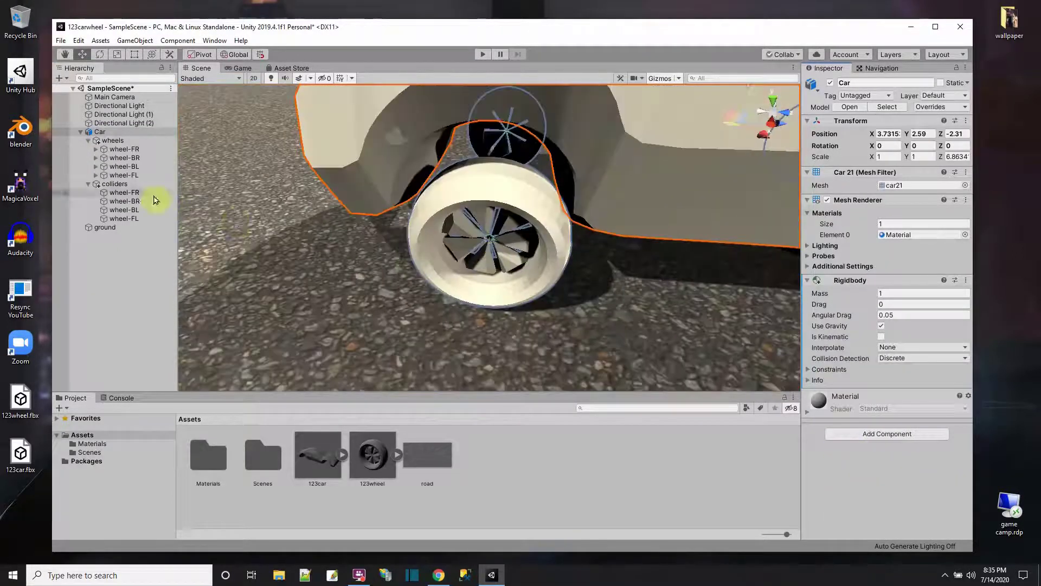
{"action": "scroll", "coordinate": [456, 283], "scroll_direction": "down", "scroll_amount": 5}
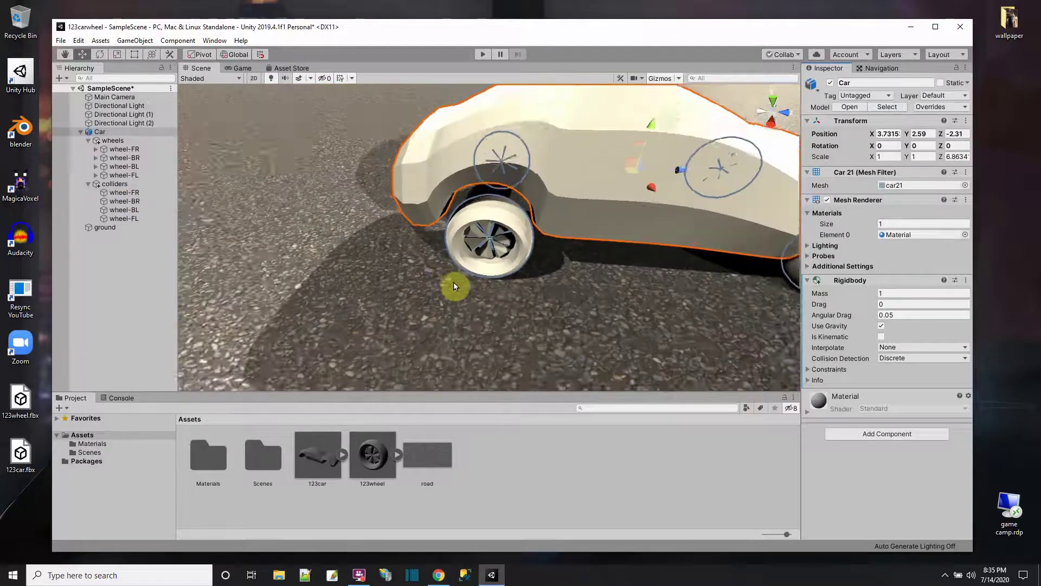
{"action": "left_click", "coordinate": [121, 193]}
{"action": "left_click", "coordinate": [139, 220], "text": "shift"}
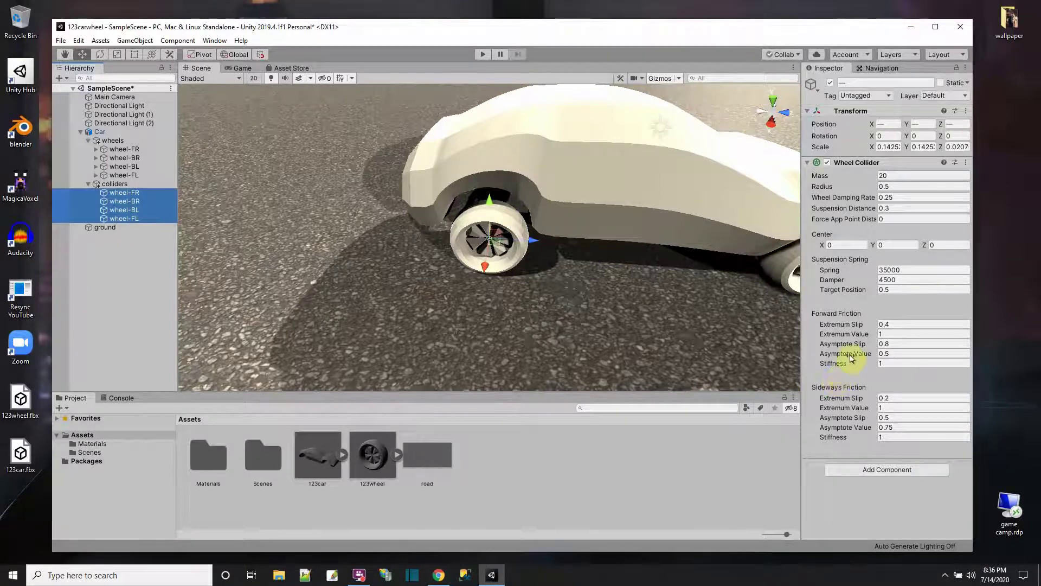
{"action": "left_click", "coordinate": [823, 187]}
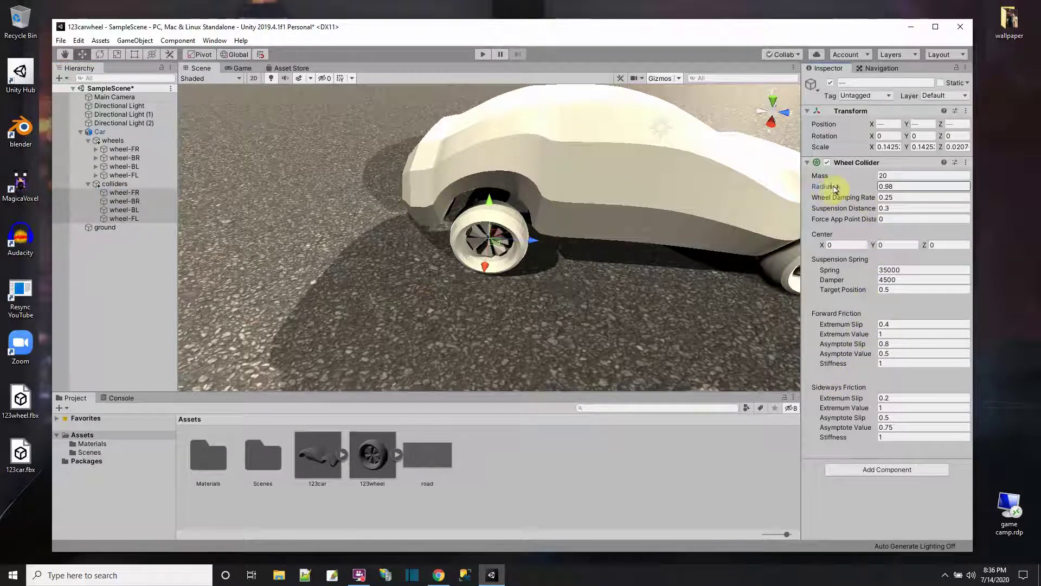
{"action": "left_click_drag", "start_coordinate": [925, 217], "coordinate": [946, 268]}
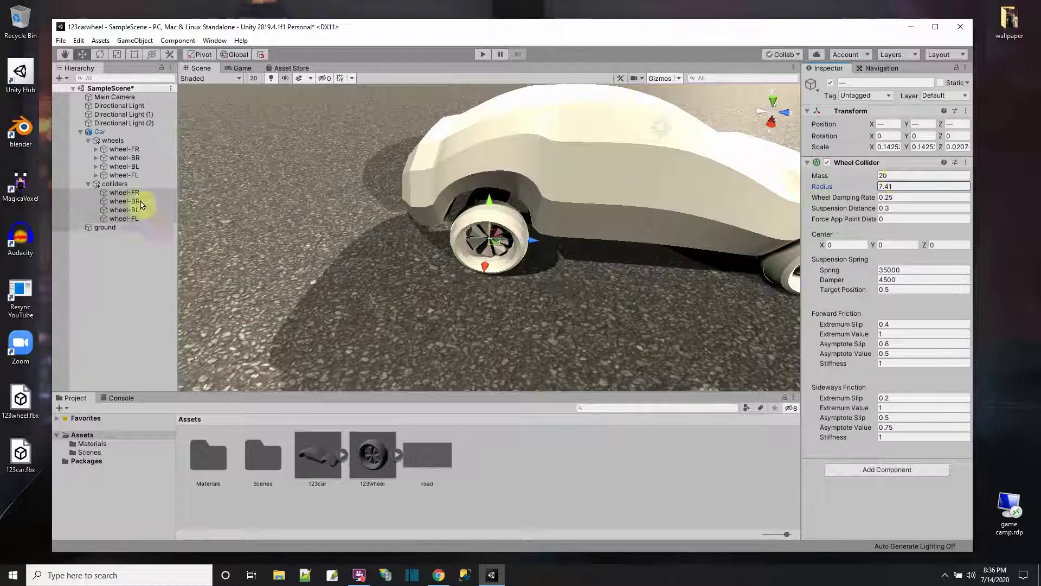
Step: Set the Car Rigidbody's mass to 1500 and save the scene
{"action": "left_click", "coordinate": [115, 134]}
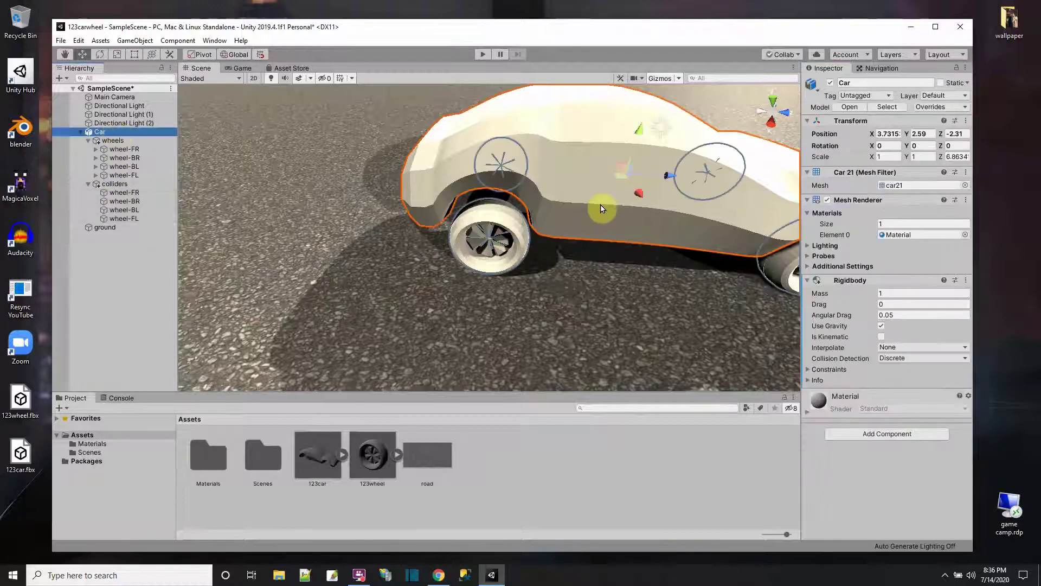
{"action": "left_click", "coordinate": [915, 295]}
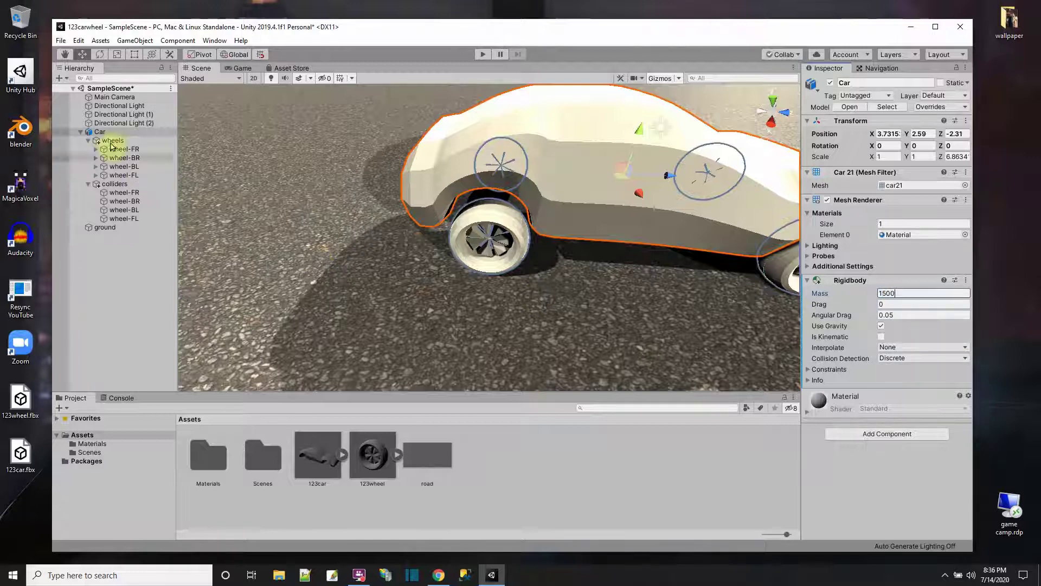
{"action": "left_click", "coordinate": [62, 40]}
{"action": "left_click", "coordinate": [90, 86]}
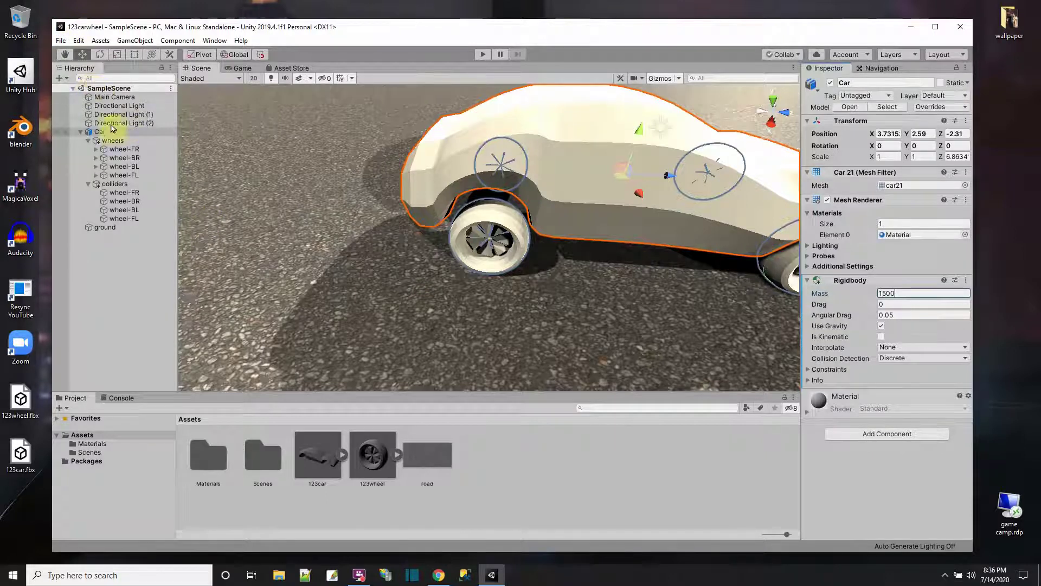
Step: Save the Car object as an original prefab in Assets and test-run the scene
{"action": "left_click_drag", "start_coordinate": [99, 134], "coordinate": [562, 465]}
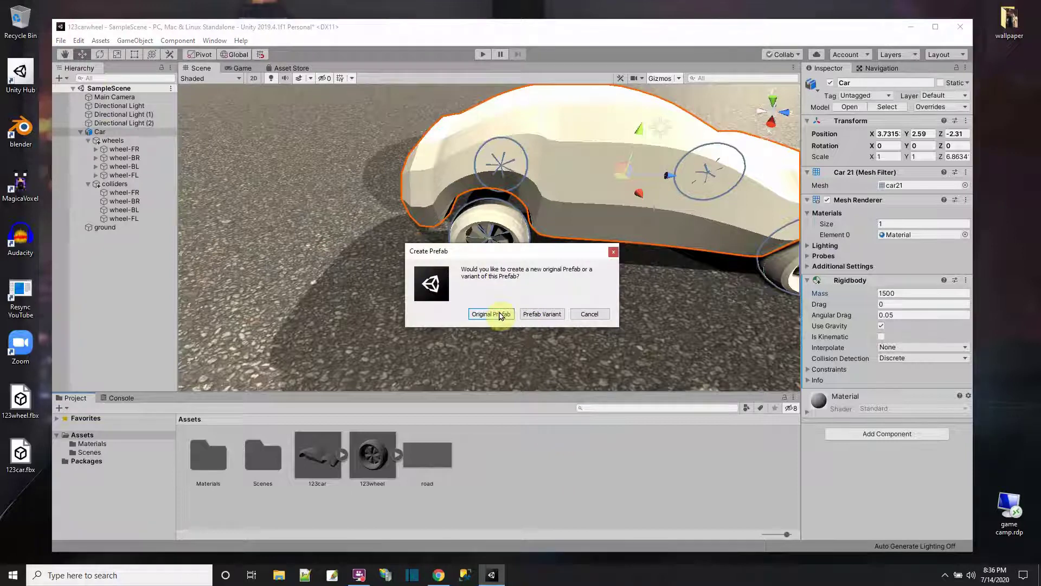
{"action": "left_click", "coordinate": [500, 315]}
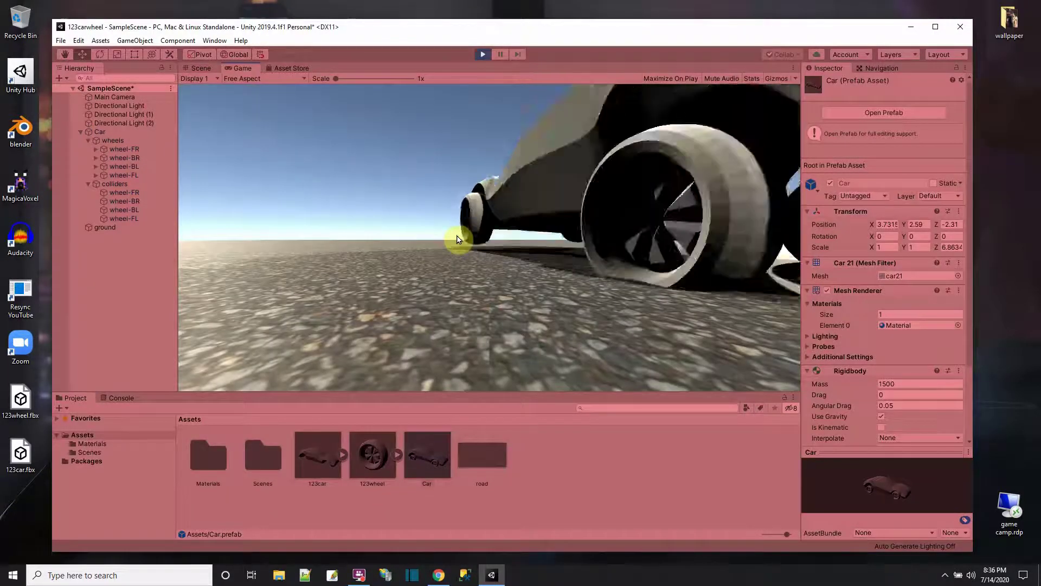
{"action": "left_click", "coordinate": [483, 54]}
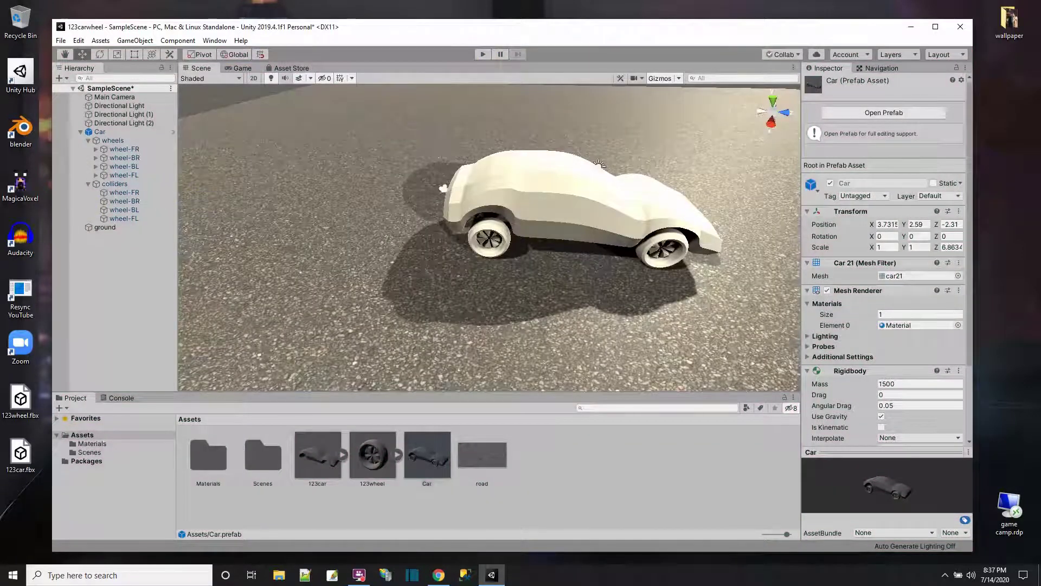
Step: Examine the wheel-FR rim and tire under wheels and the Wheel Collider settings of the four objects under colliders
{"action": "left_click", "coordinate": [113, 140]}
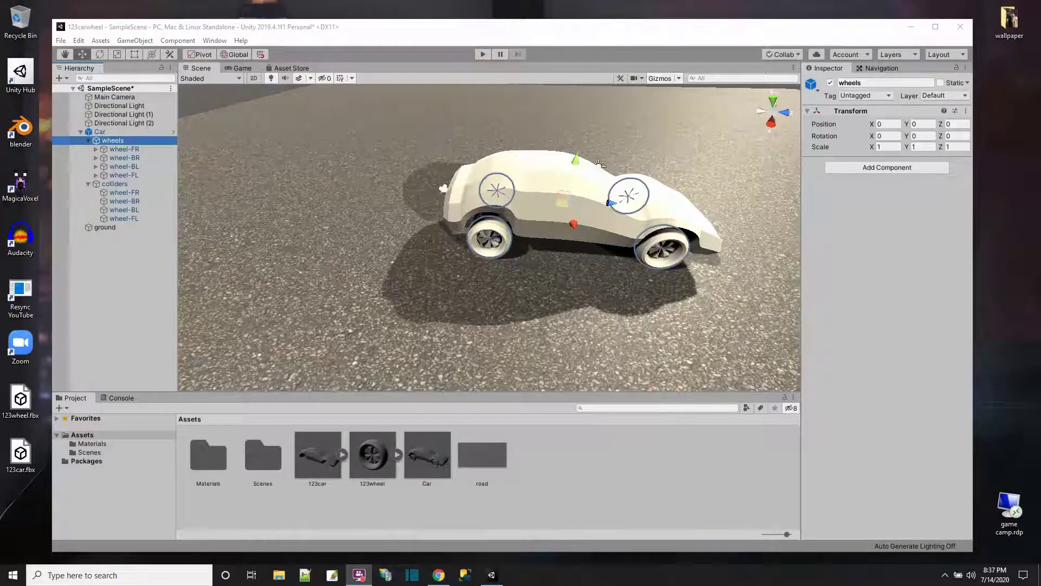
{"action": "left_click", "coordinate": [118, 150]}
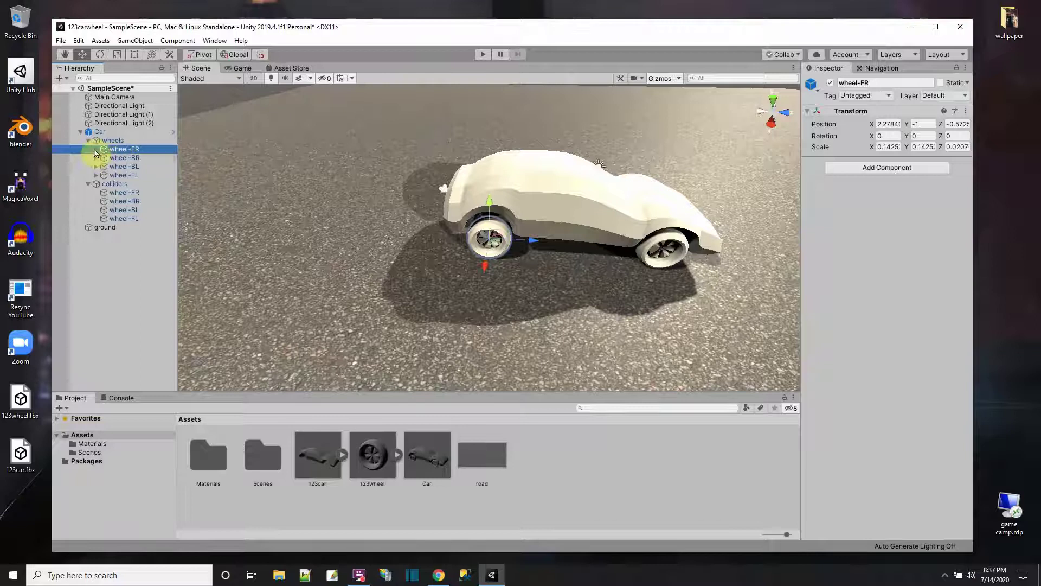
{"action": "left_click", "coordinate": [95, 149]}
{"action": "left_click", "coordinate": [120, 158]}
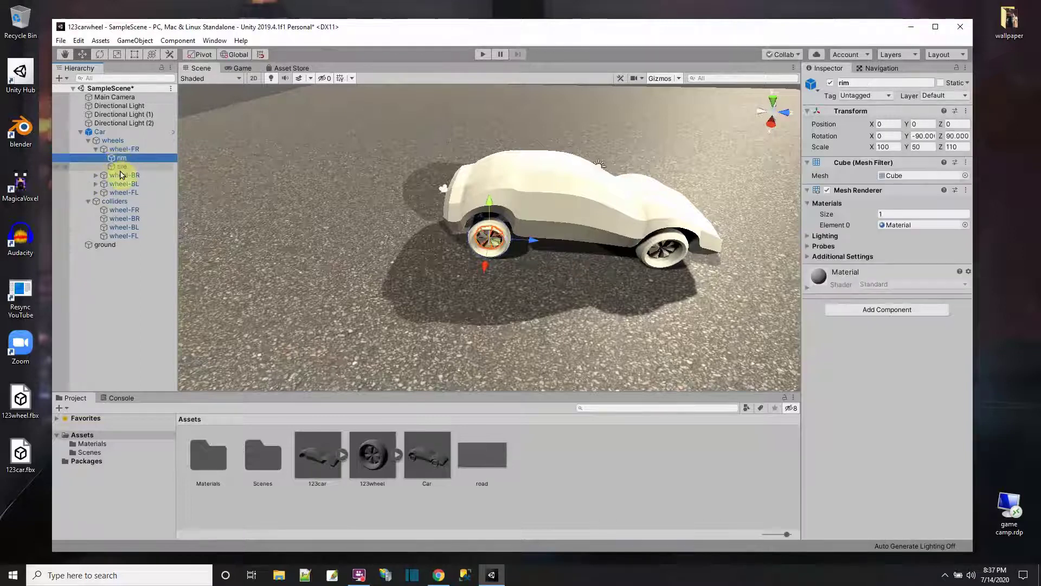
{"action": "left_click", "coordinate": [121, 167]}
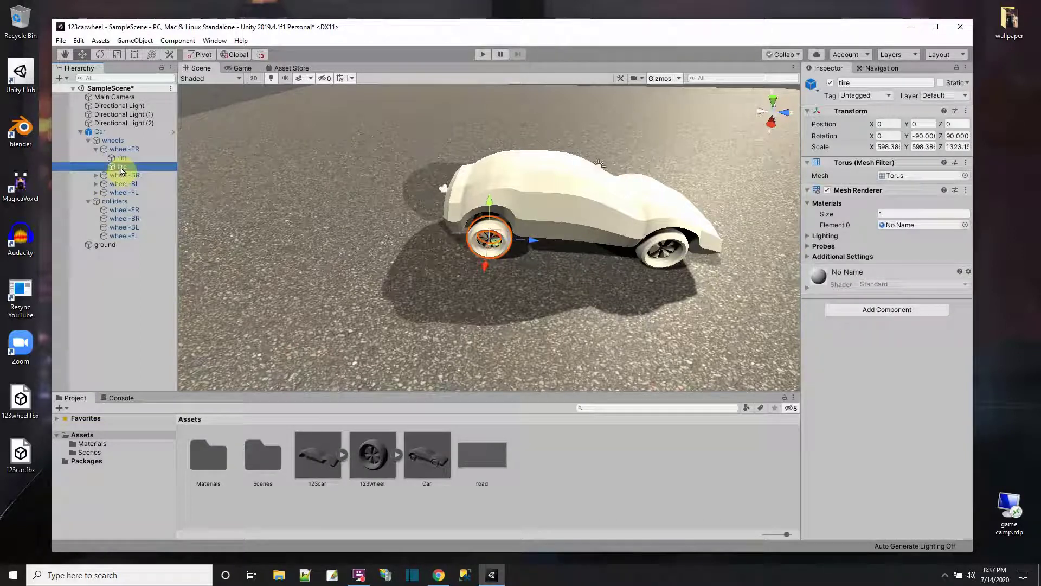
{"action": "left_click", "coordinate": [96, 149]}
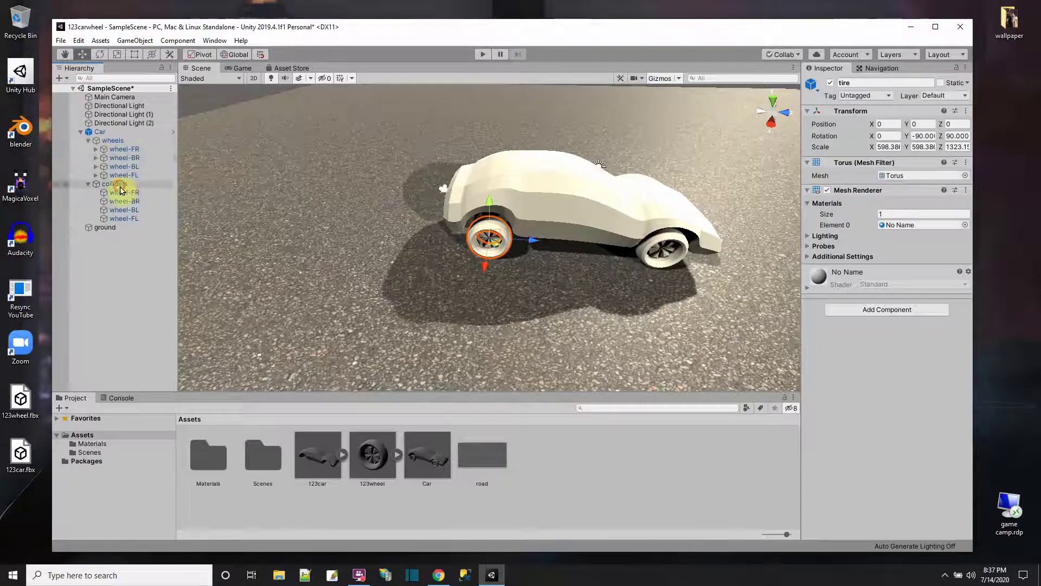
{"action": "left_click", "coordinate": [123, 191]}
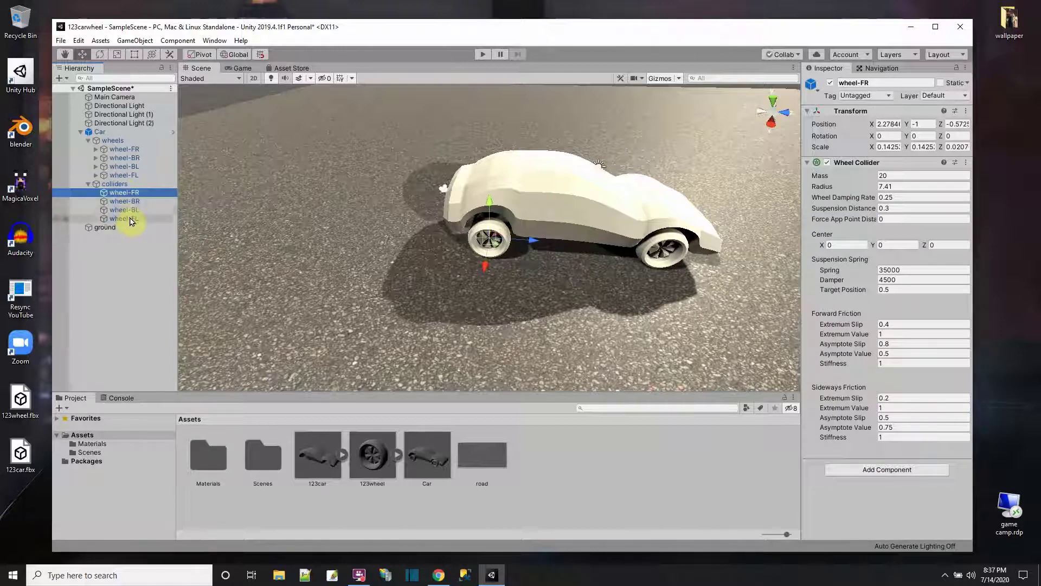
{"action": "left_click", "coordinate": [130, 218], "text": "shift"}
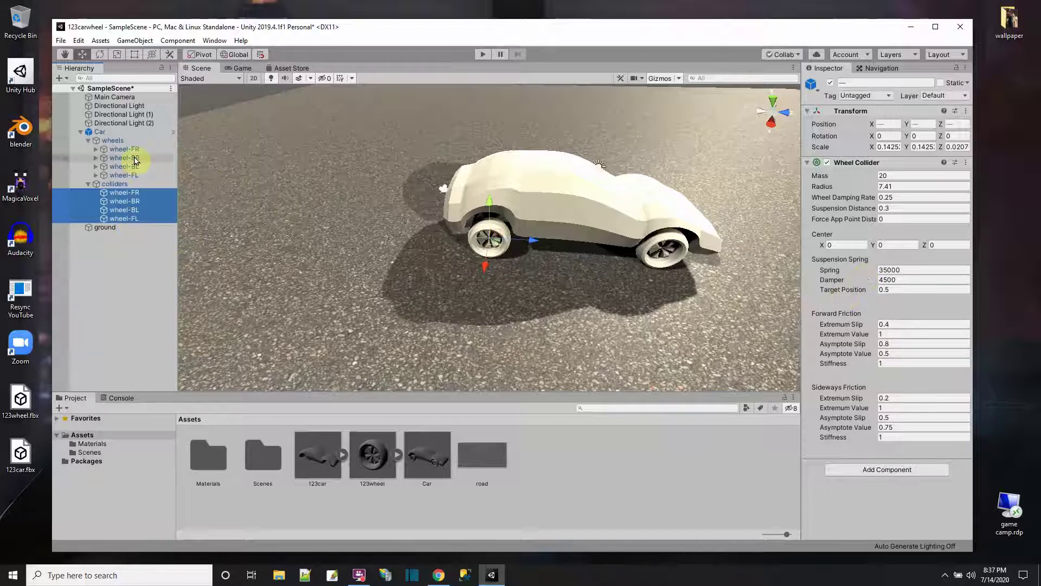
Step: Set the Car Rigidbody's mass to 2000
{"action": "left_click", "coordinate": [101, 132]}
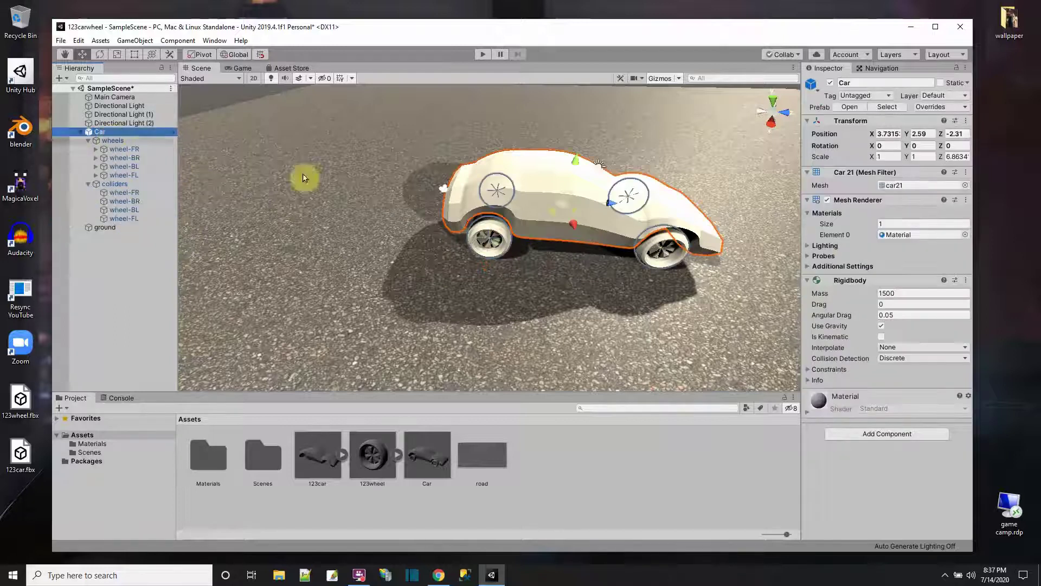
{"action": "left_click", "coordinate": [911, 293]}
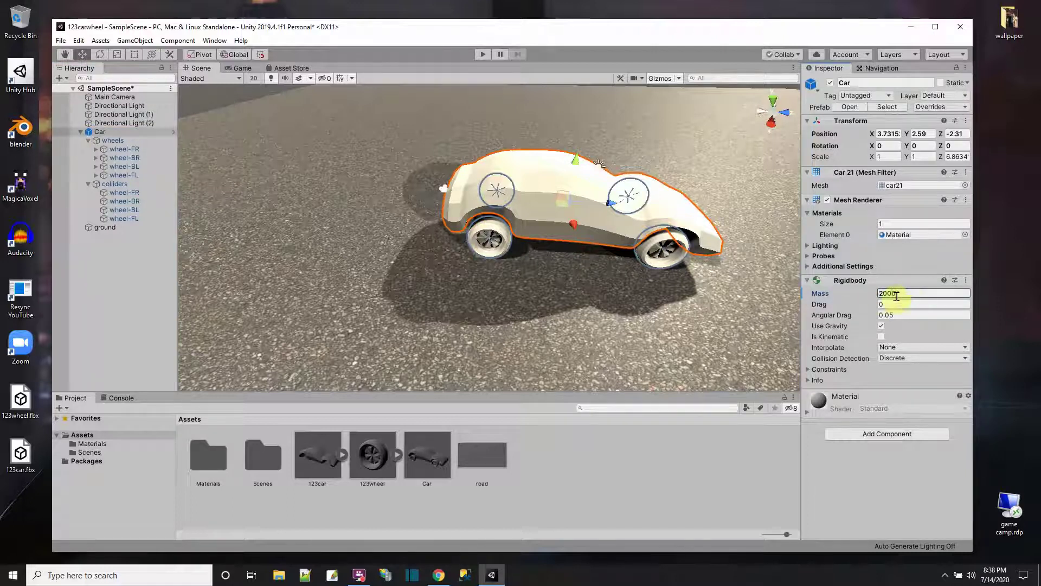
Step: Align the Main Camera with a scene view from behind the whole car and test-run the scene
{"action": "scroll", "coordinate": [402, 209], "scroll_direction": "down", "scroll_amount": 3}
{"action": "left_click_drag", "start_coordinate": [442, 234], "coordinate": [606, 212], "text": "alt"}
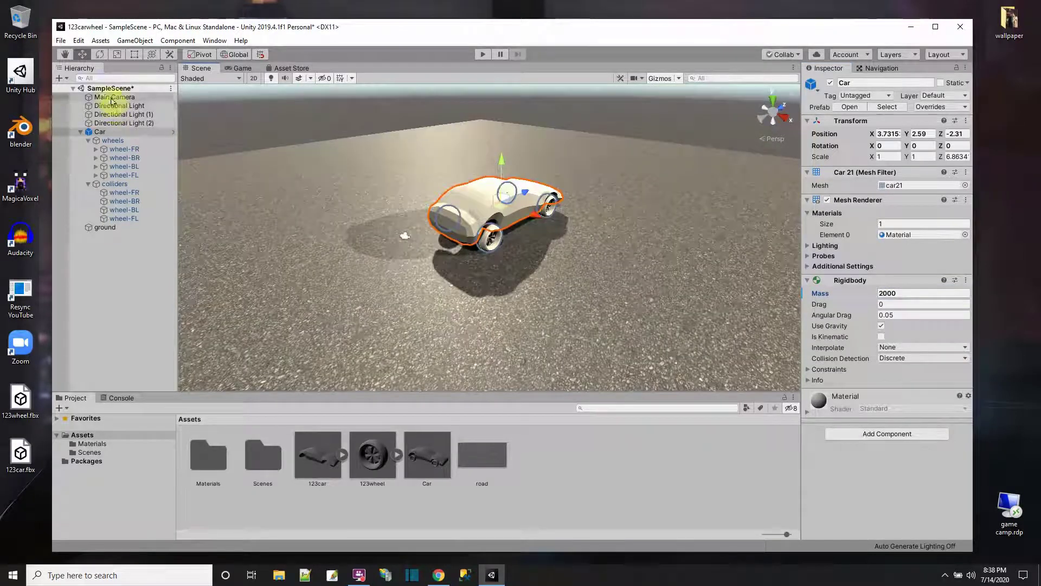
{"action": "left_click", "coordinate": [113, 98]}
{"action": "key", "text": "ctrl+shift+f"}
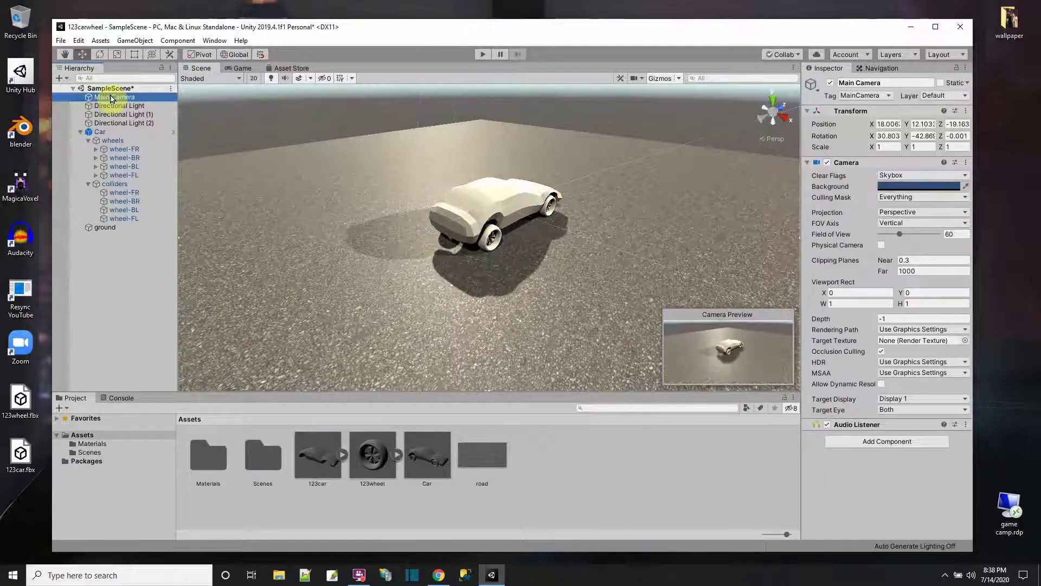
{"action": "left_click", "coordinate": [483, 55]}
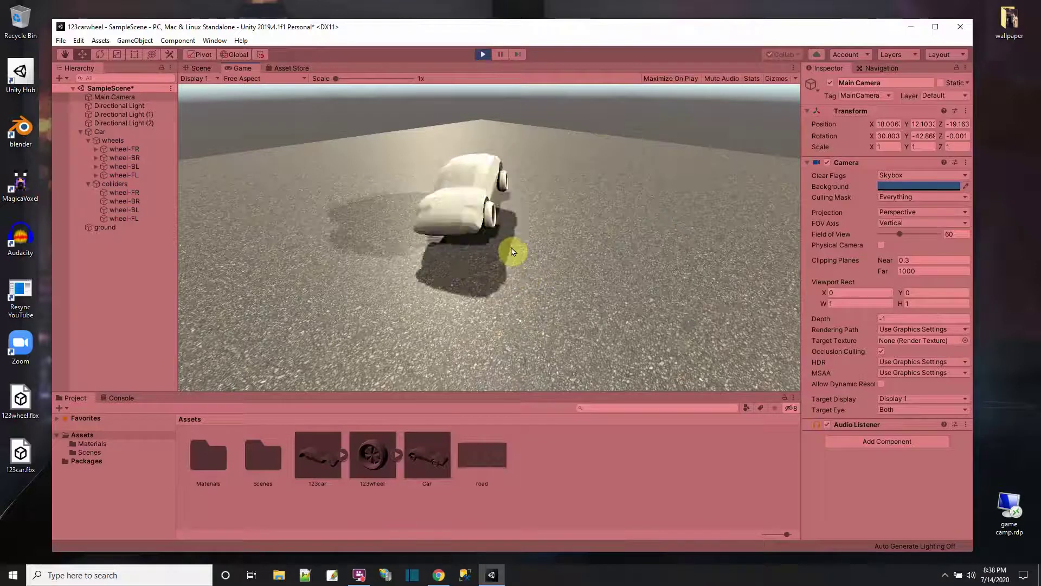
{"action": "left_click", "coordinate": [483, 54]}
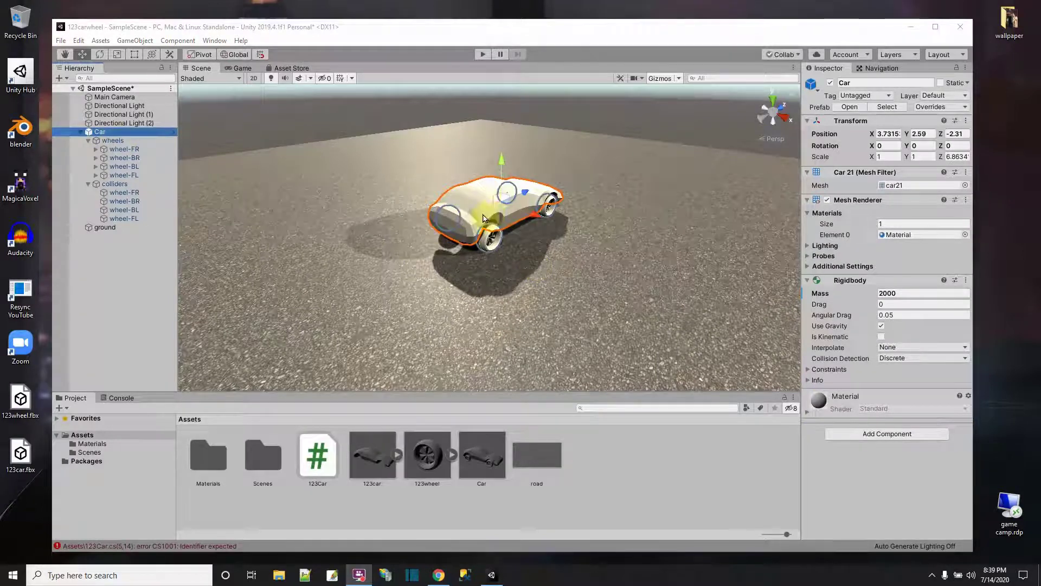
Step: Add a Mesh Collider physics component to Car and enable its Convex option
{"action": "left_click", "coordinate": [891, 434]}
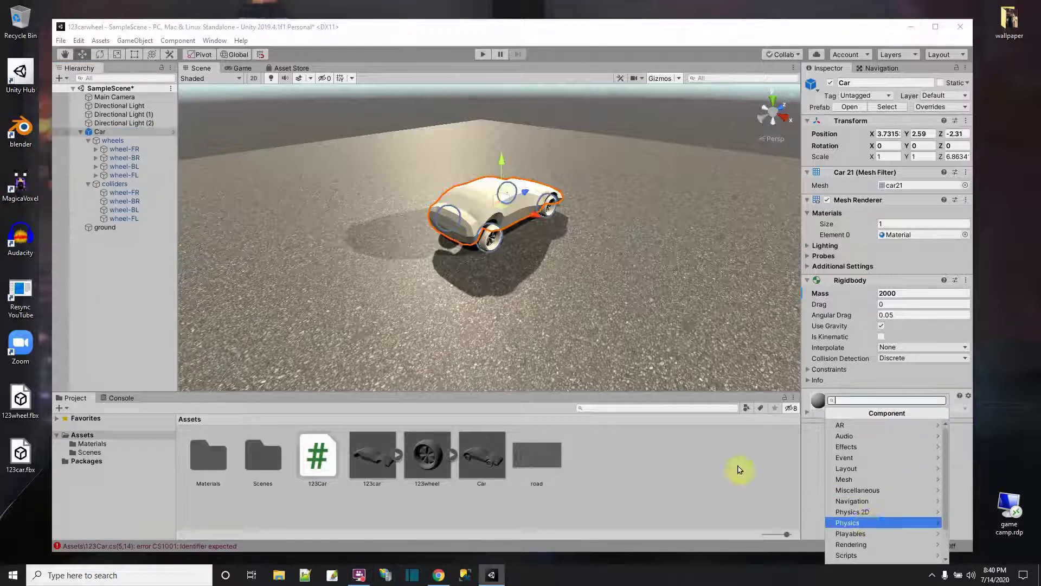
{"action": "scroll", "coordinate": [540, 235], "scroll_direction": "up", "scroll_amount": 5}
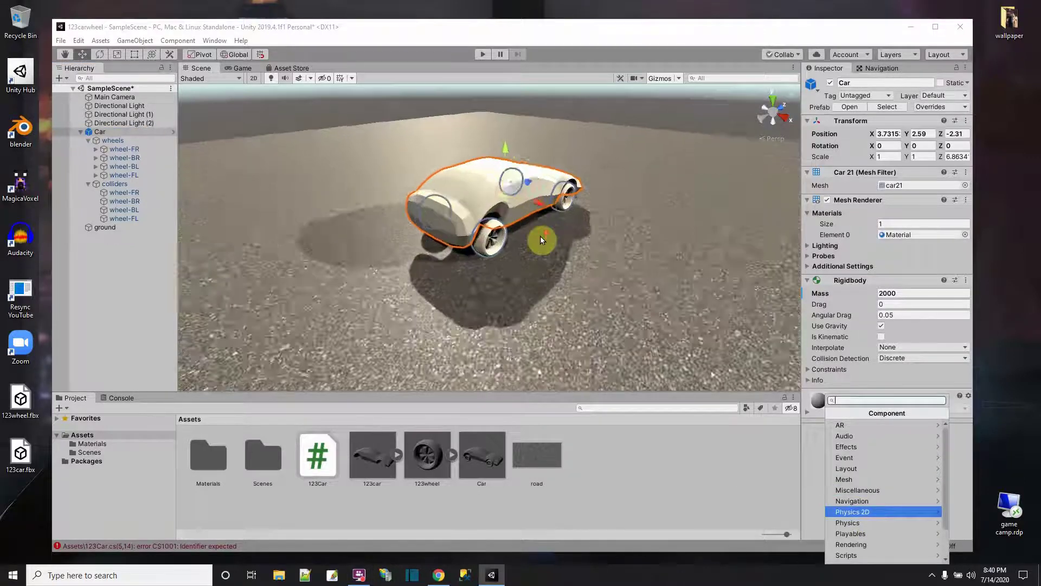
{"action": "left_click", "coordinate": [858, 524]}
{"action": "left_click", "coordinate": [862, 522]}
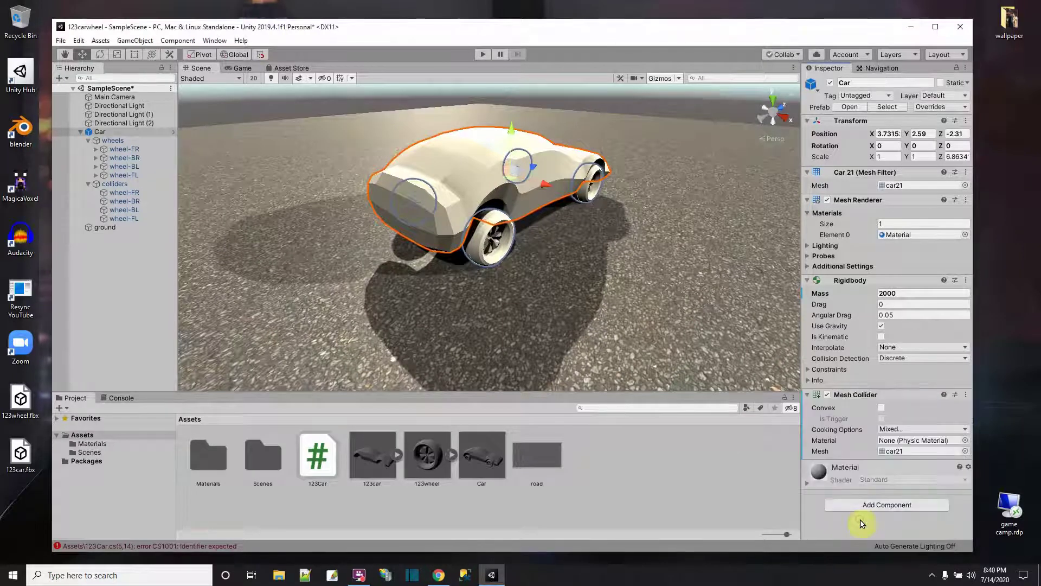
{"action": "left_click", "coordinate": [881, 407]}
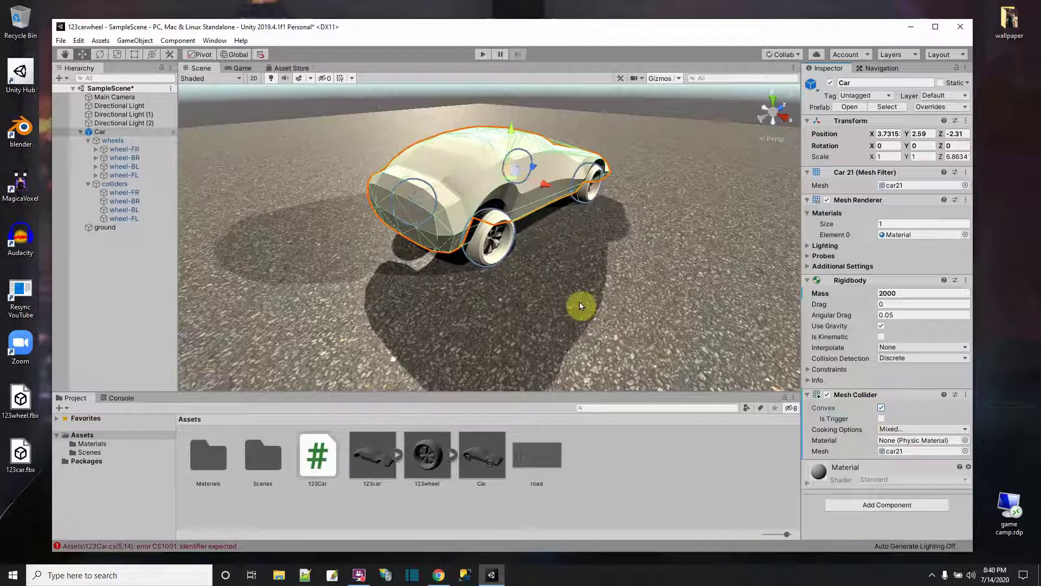
Step: Save the scene and try to run it with Car's new collider
{"action": "left_click", "coordinate": [61, 40]}
{"action": "left_click", "coordinate": [91, 82]}
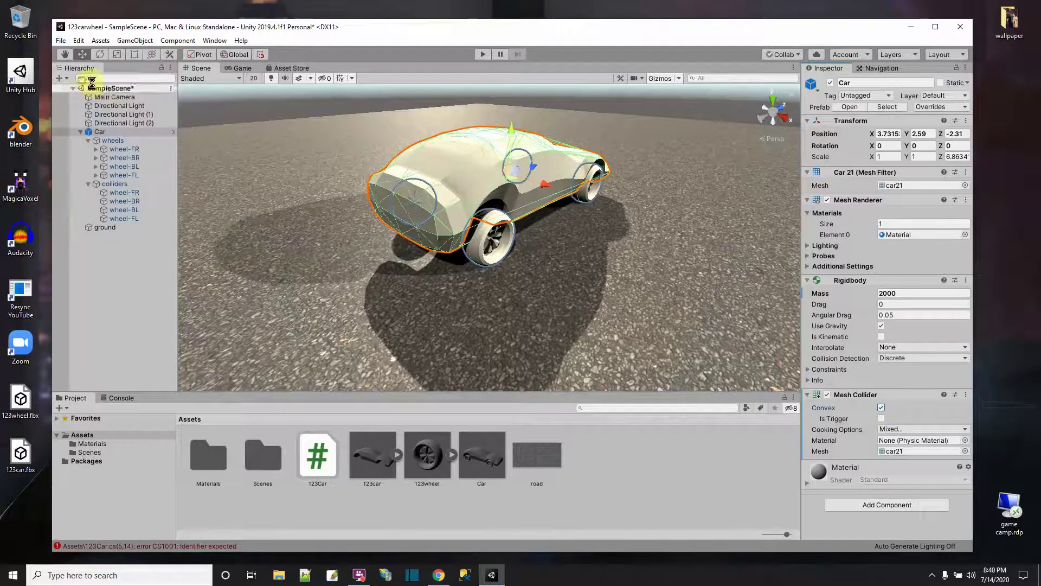
{"action": "left_click", "coordinate": [482, 54]}
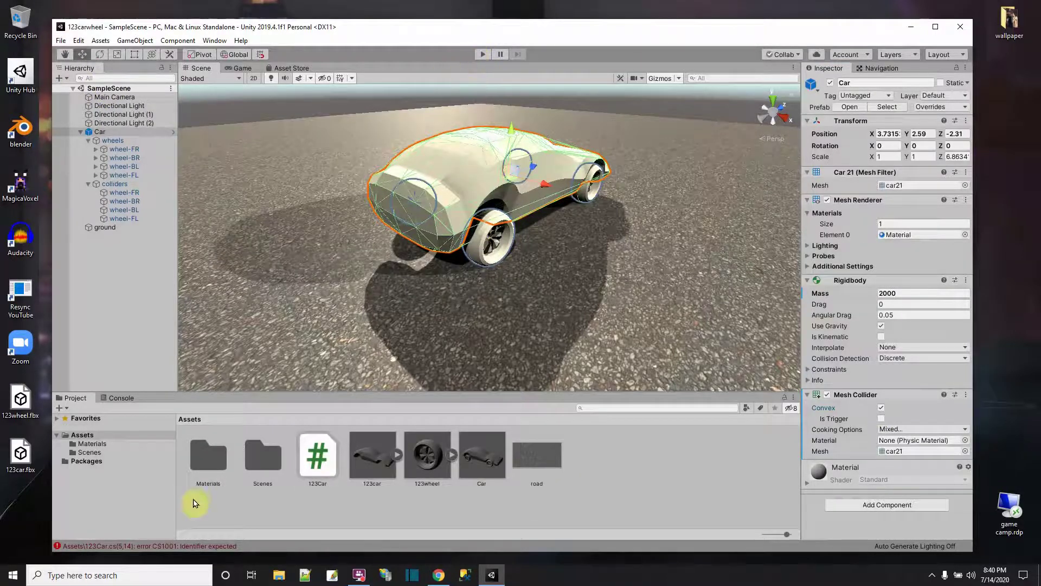
Step: Open the 123Car script in Visual Studio, check the error on its class name, then close it and return to Unity
{"action": "left_click", "coordinate": [315, 454]}
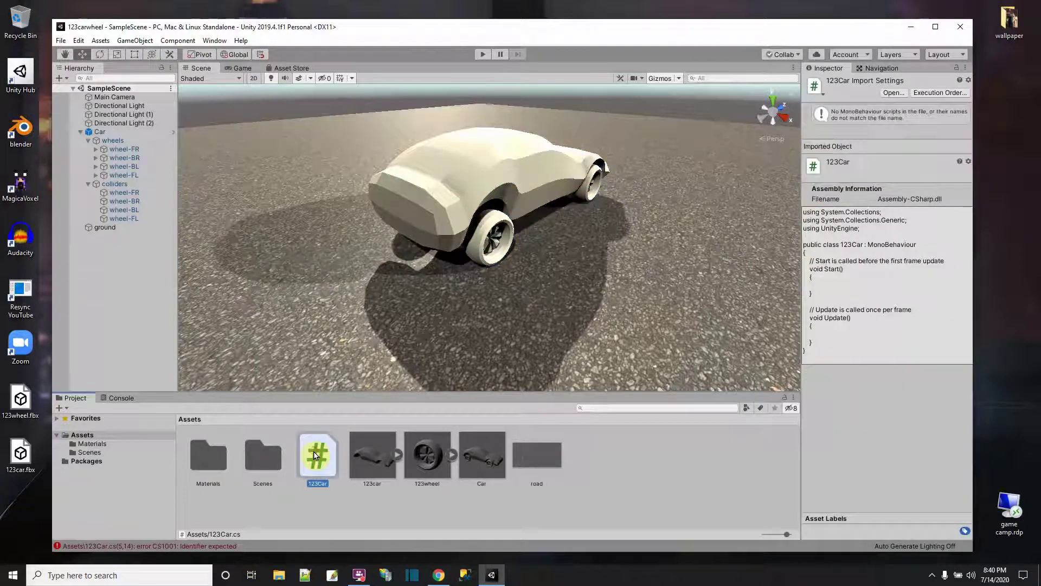
{"action": "double_click", "coordinate": [315, 454]}
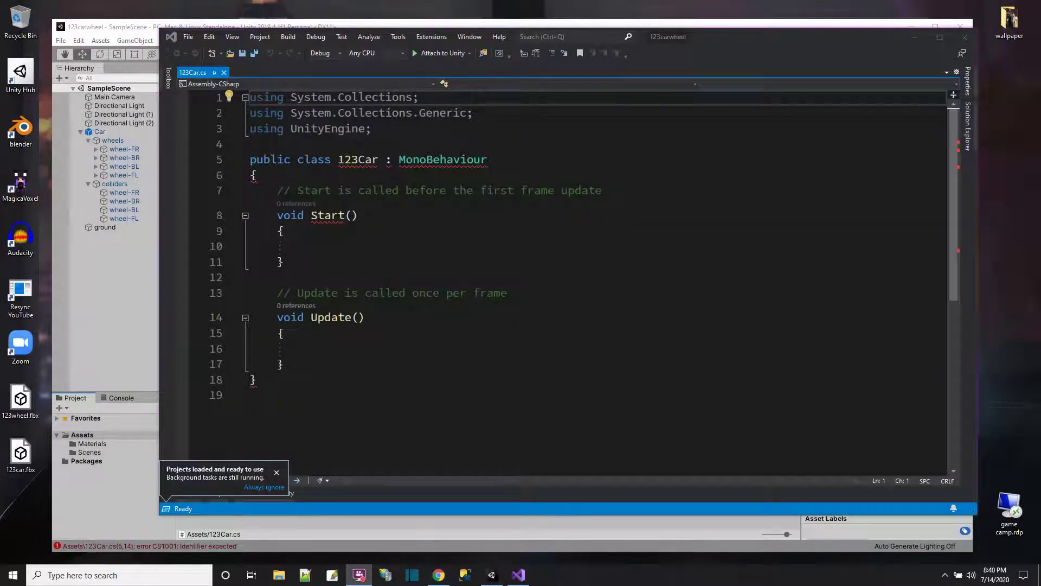
{"action": "mouse_move", "coordinate": [340, 162]}
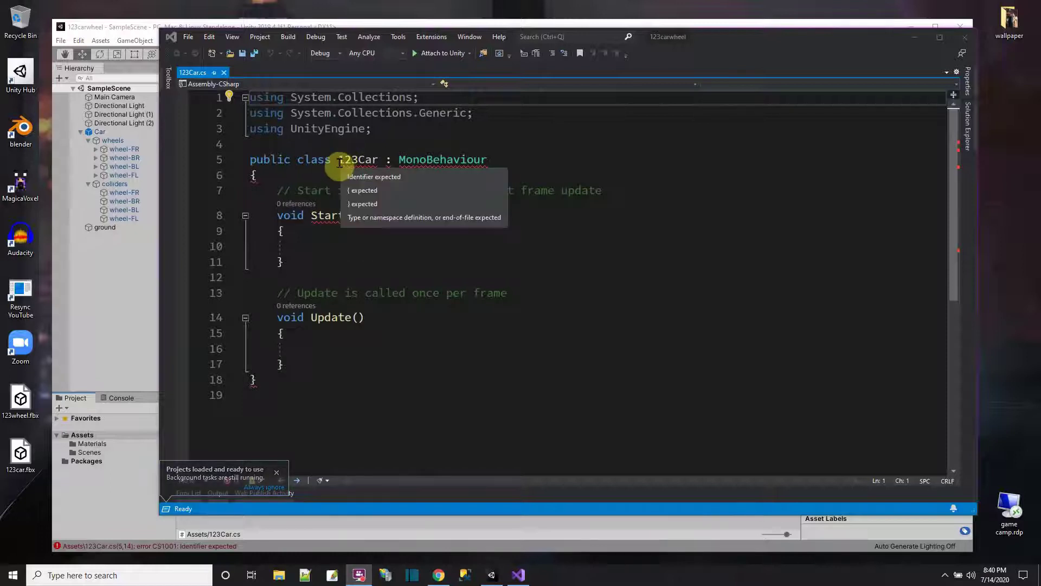
{"action": "left_click", "coordinate": [225, 73]}
{"action": "left_click", "coordinate": [139, 28]}
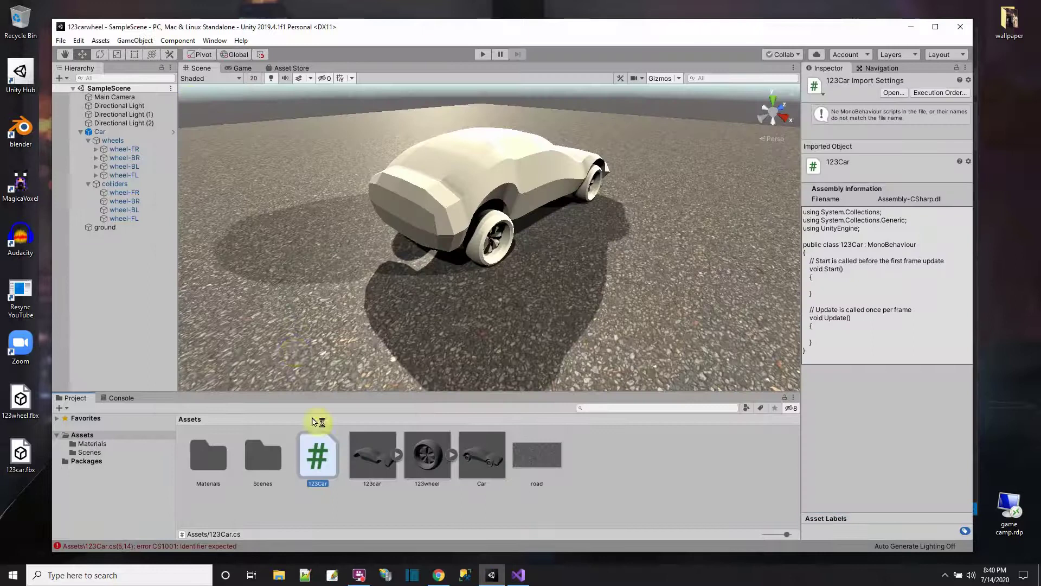
Step: Delete the 123Car script from Assets and test-run the scene
{"action": "right_click", "coordinate": [324, 458]}
{"action": "left_click", "coordinate": [350, 221]}
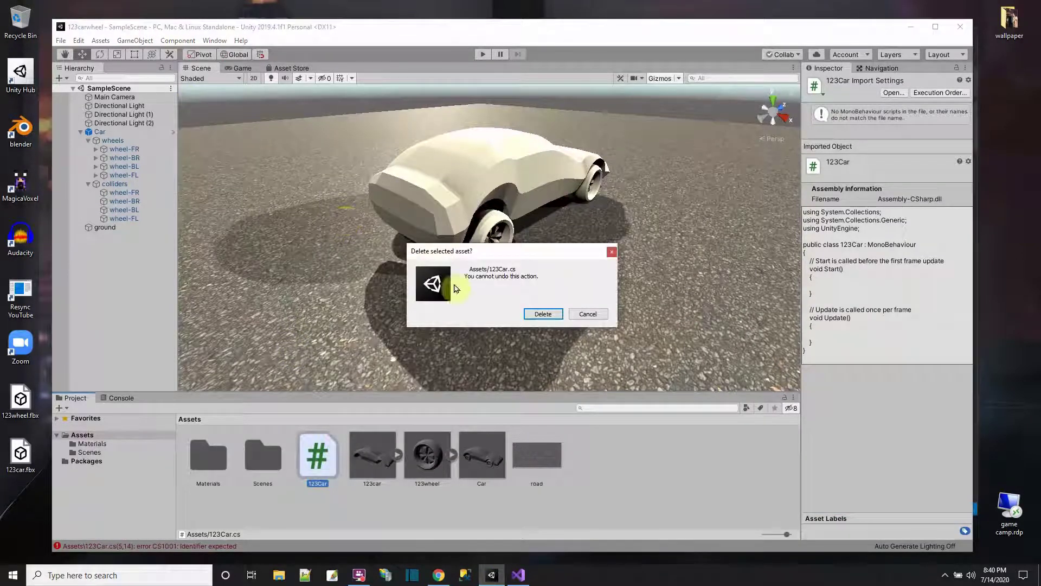
{"action": "left_click", "coordinate": [540, 318]}
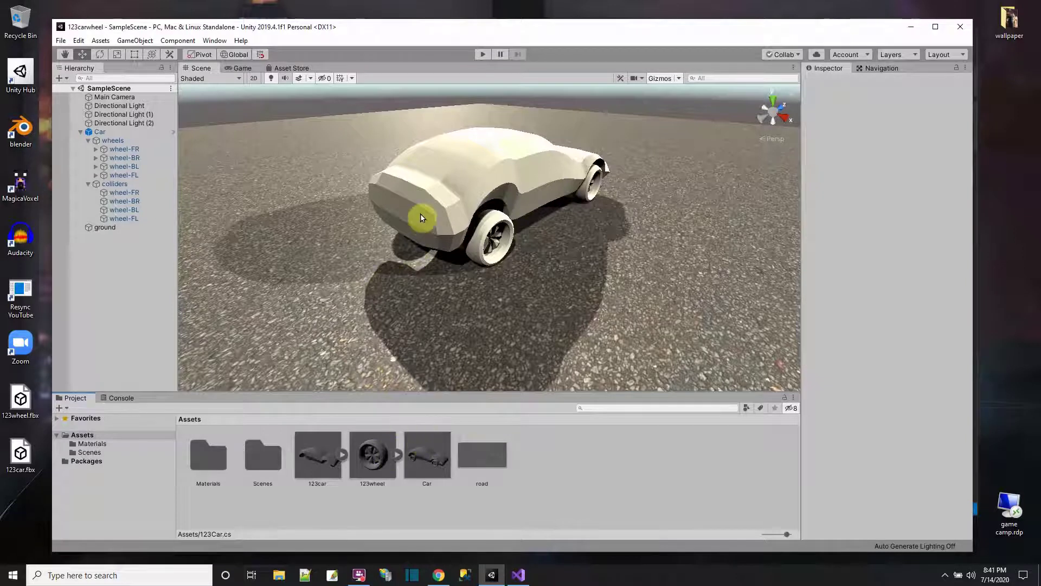
{"action": "left_click", "coordinate": [484, 55]}
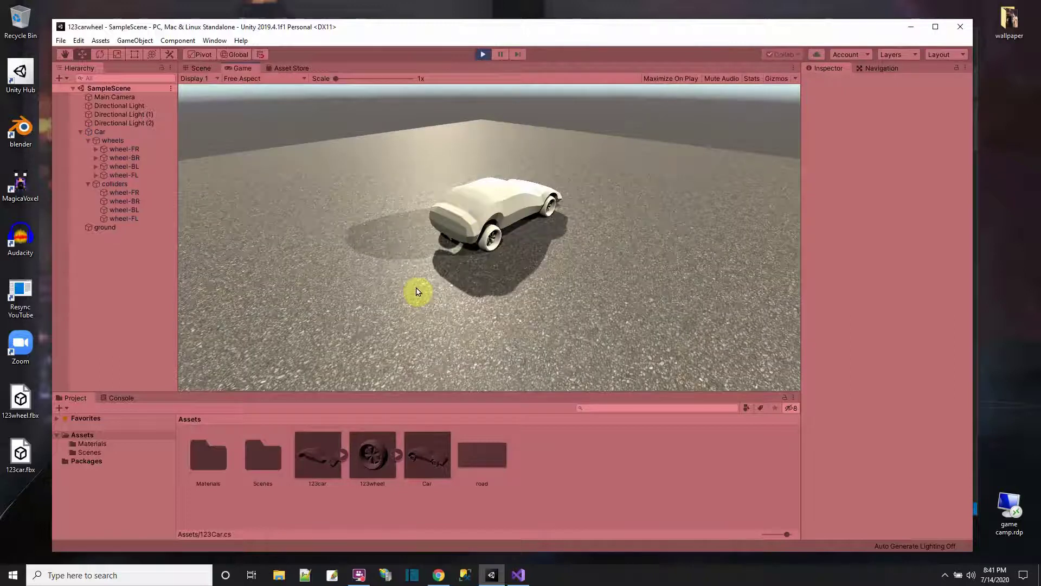
{"action": "left_click", "coordinate": [483, 55]}
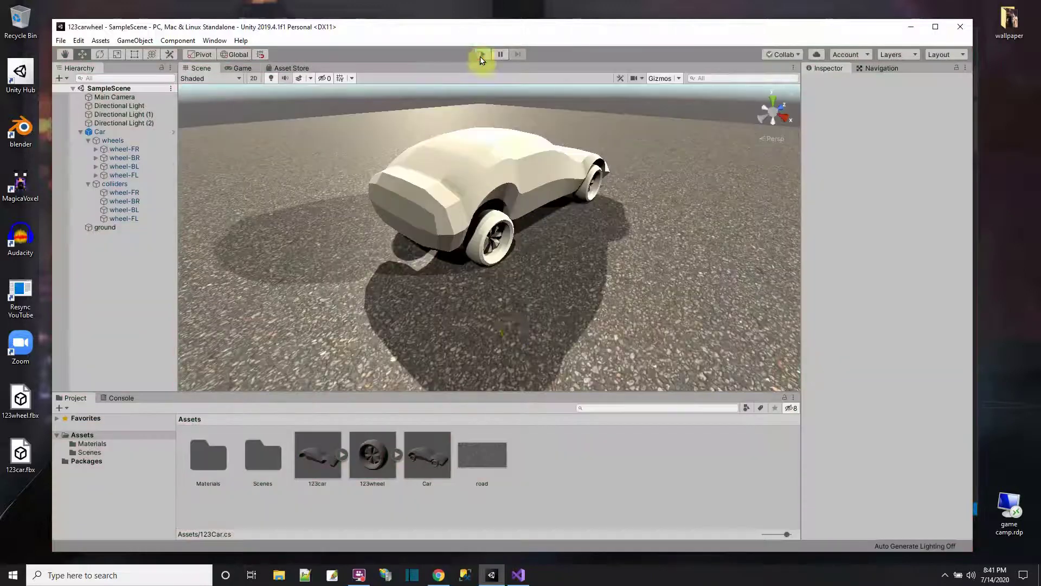
Step: Create a C# script named CarControl in Assets
{"action": "right_click", "coordinate": [588, 465]}
{"action": "mouse_move", "coordinate": [612, 194]}
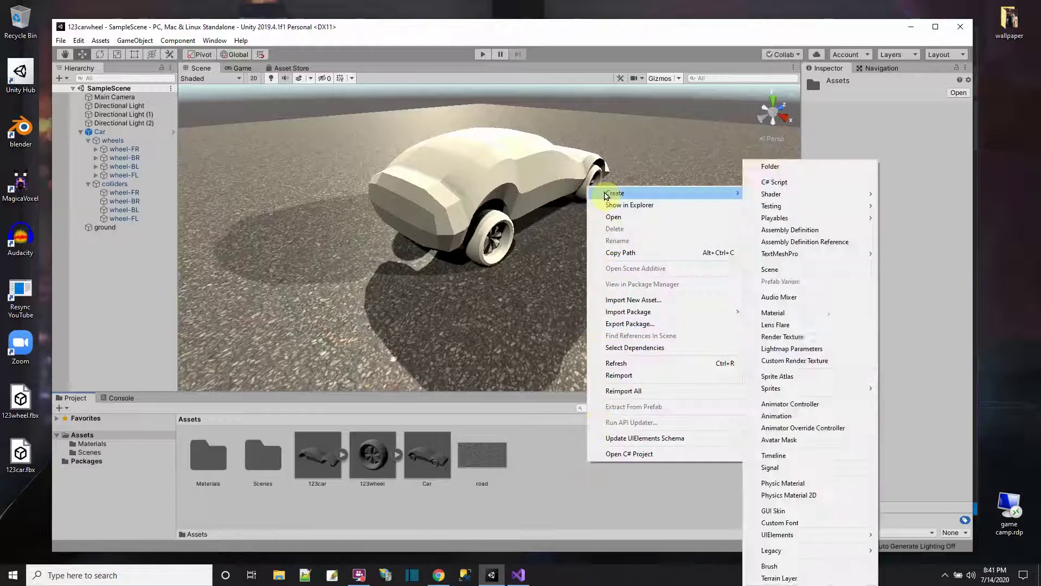
{"action": "left_click", "coordinate": [773, 182]}
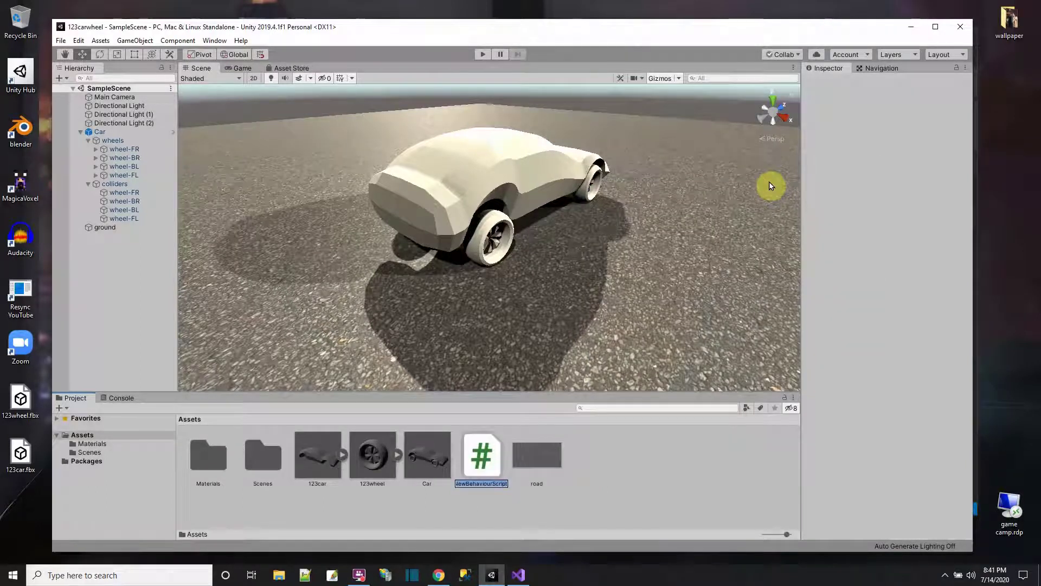
{"action": "type", "text": "CarControl"}
{"action": "key", "text": "Return"}
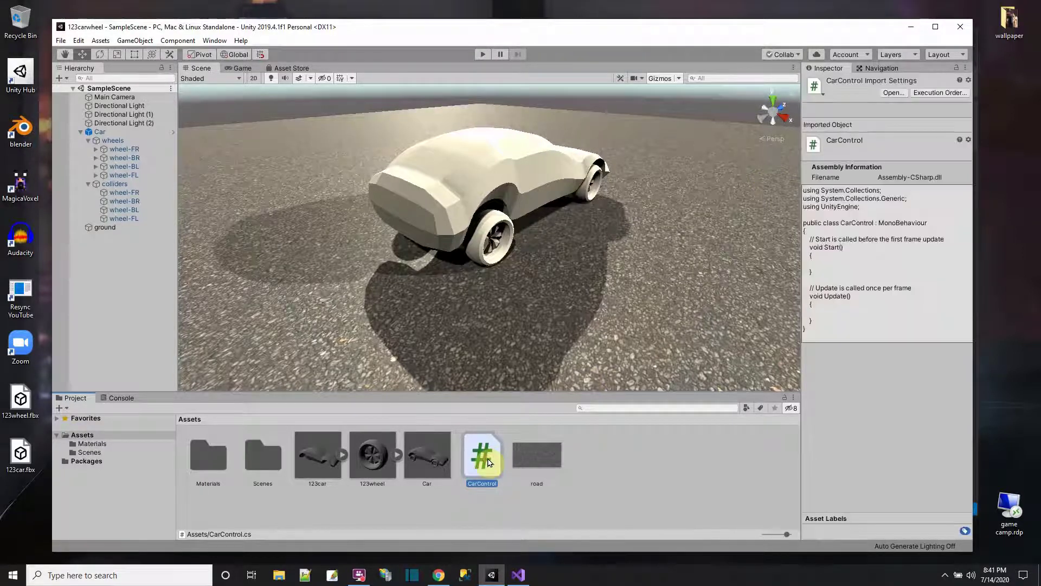
Step: Open the CarControl script in Visual Studio, reposition its window and dismiss the projects-loaded notification
{"action": "double_click", "coordinate": [482, 455]}
{"action": "left_click", "coordinate": [527, 303]}
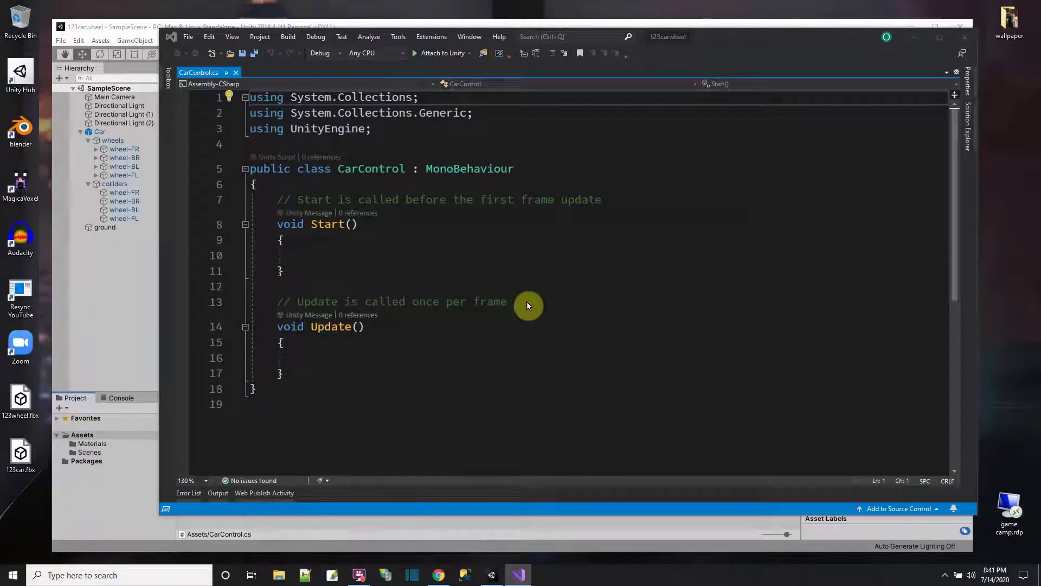
{"action": "left_click", "coordinate": [269, 175]}
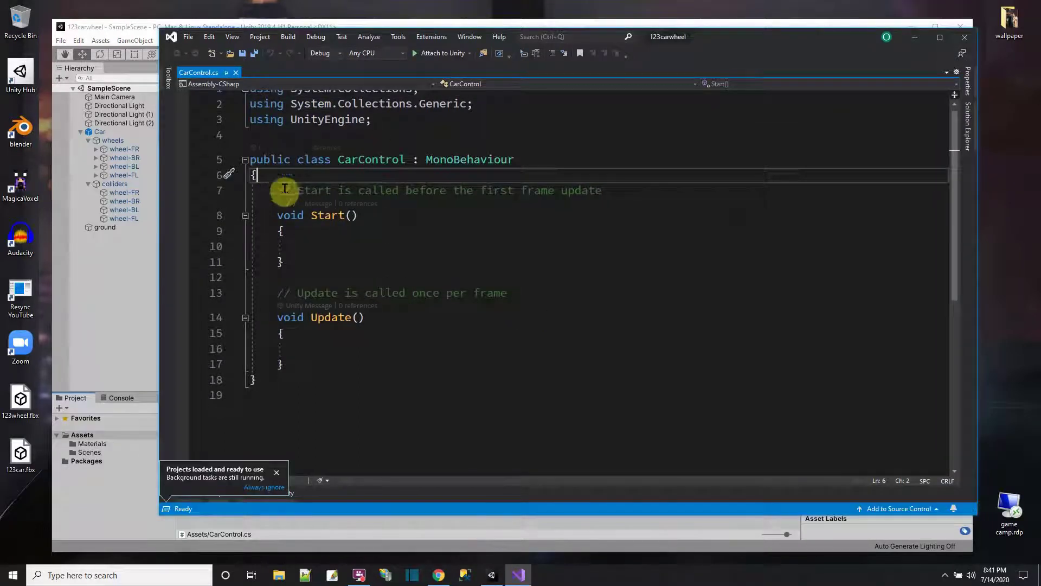
{"action": "left_click_drag", "start_coordinate": [719, 39], "coordinate": [739, 30]}
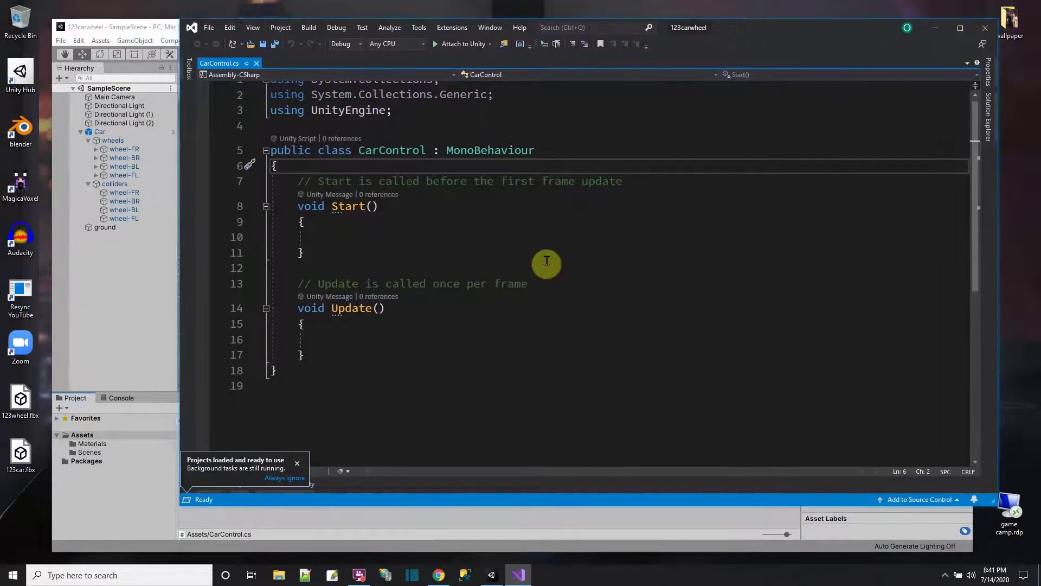
{"action": "scroll", "coordinate": [504, 314], "scroll_direction": "down", "scroll_amount": 2}
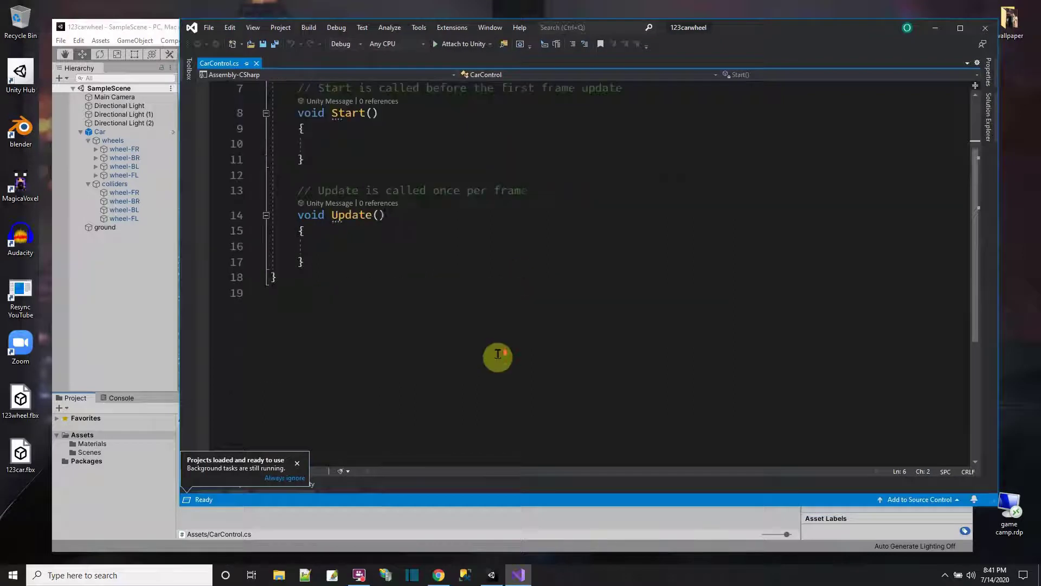
{"action": "left_click", "coordinate": [299, 462]}
{"action": "scroll", "coordinate": [448, 360], "scroll_direction": "up", "scroll_amount": 2}
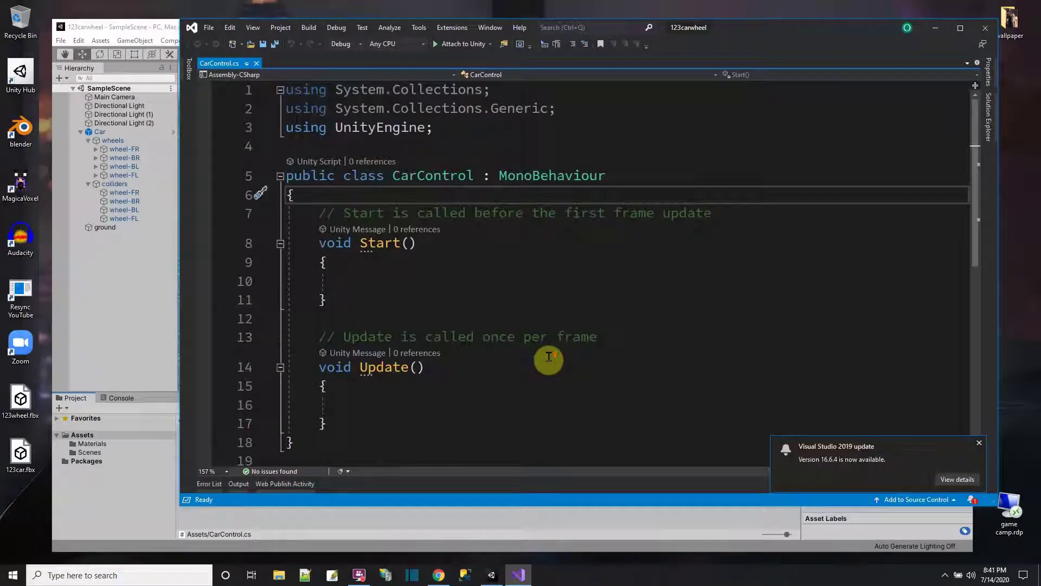
Step: Delete the Start and Update methods with their comments and the two System.Collections using directives, keeping only UnityEngine
{"action": "left_click_drag", "start_coordinate": [288, 174], "coordinate": [360, 362]}
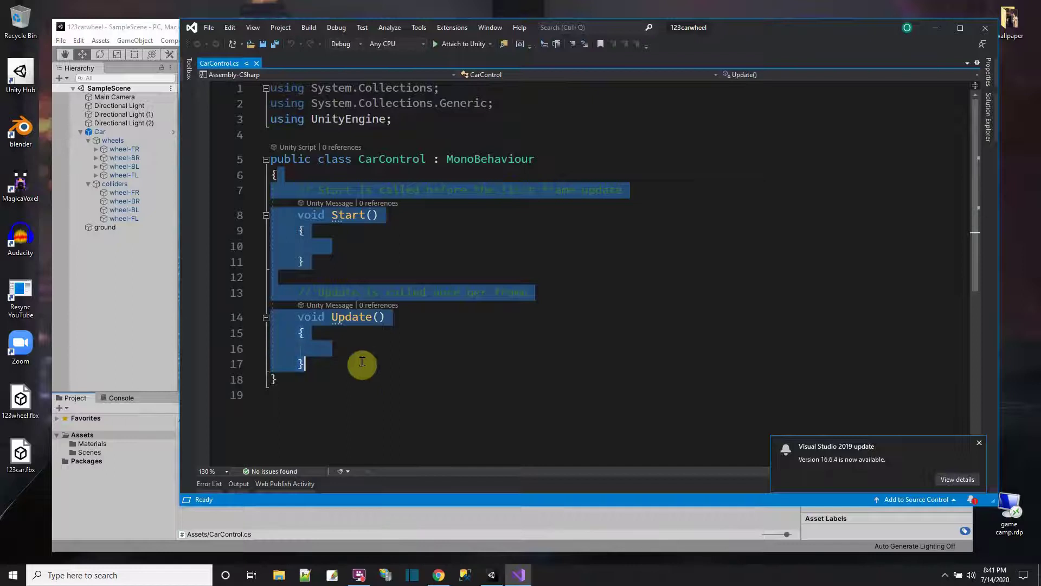
{"action": "key", "text": "Delete"}
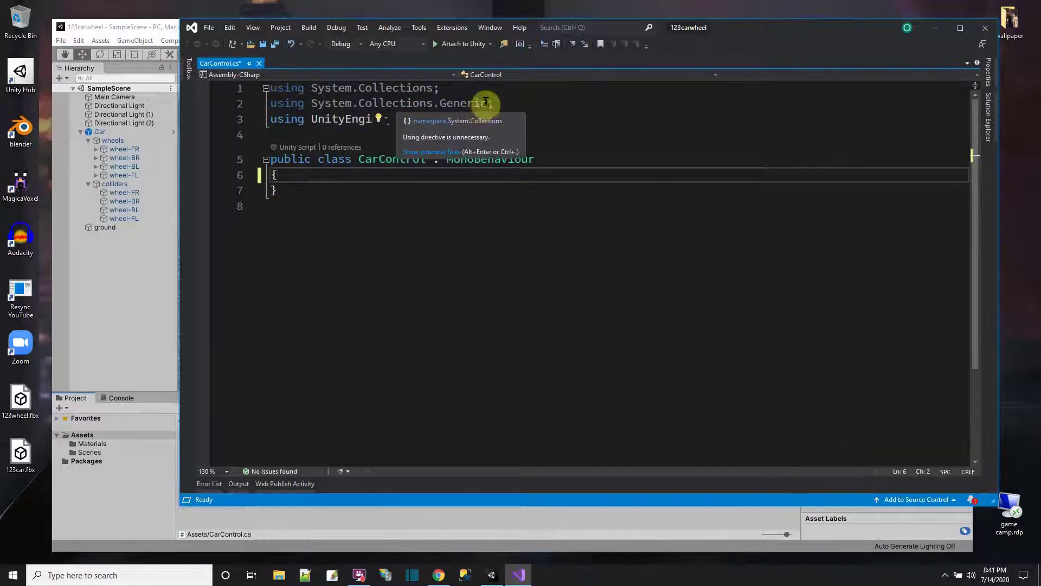
{"action": "left_click_drag", "start_coordinate": [496, 103], "coordinate": [239, 77]}
{"action": "key", "text": "Delete"}
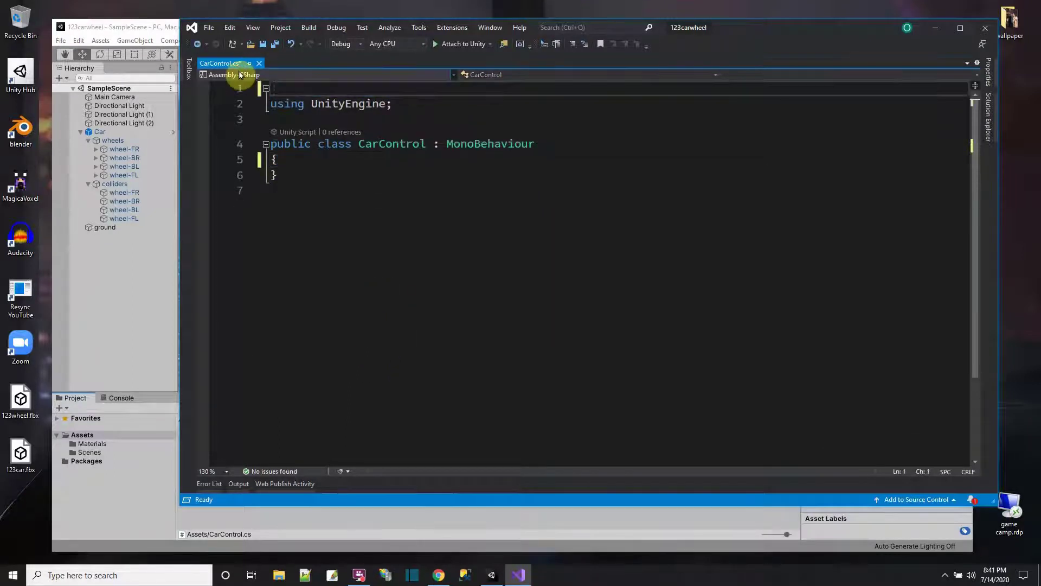
{"action": "key", "text": "Delete"}
Step: Add a "#region --- helper --" block closed by #endregion inside the CarControl class
{"action": "left_click", "coordinate": [317, 145]}
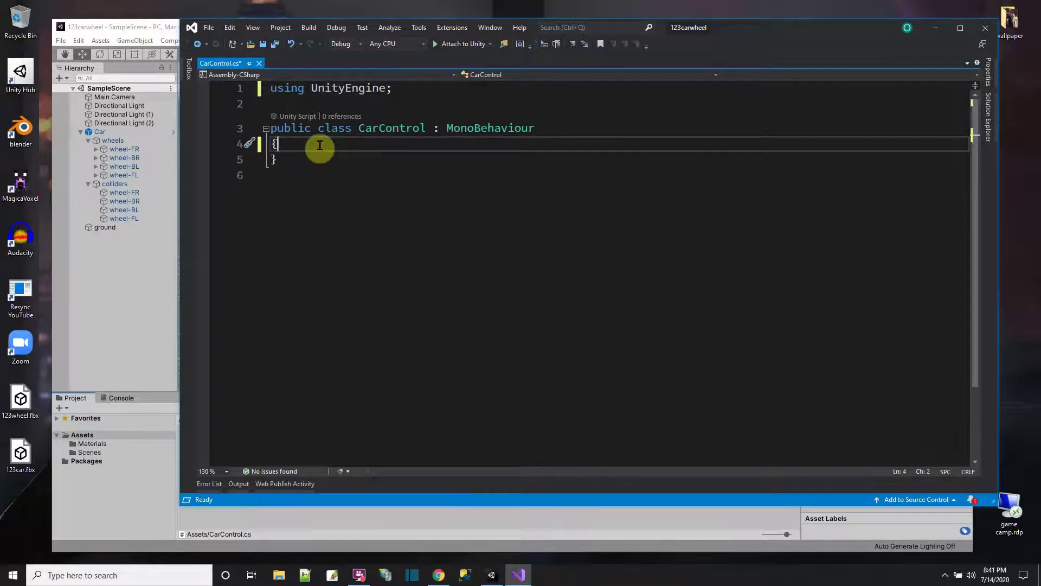
{"action": "left_click", "coordinate": [350, 139]}
{"action": "key", "text": "Return"}
{"action": "type", "text": "#region --- hel"}
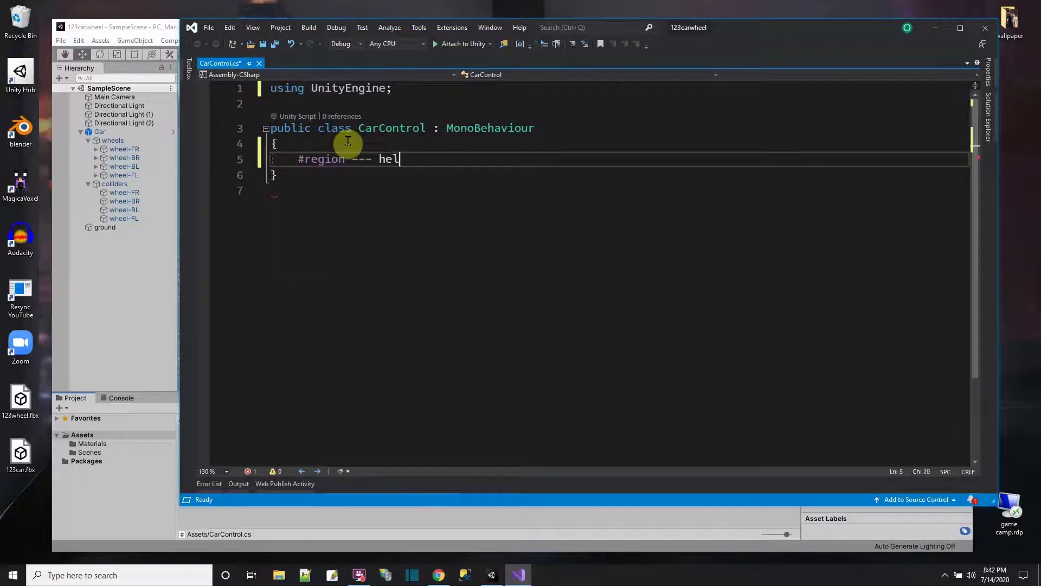
{"action": "type", "text": "per --"}
{"action": "key", "text": "Return"}
{"action": "type", "text": "#"}
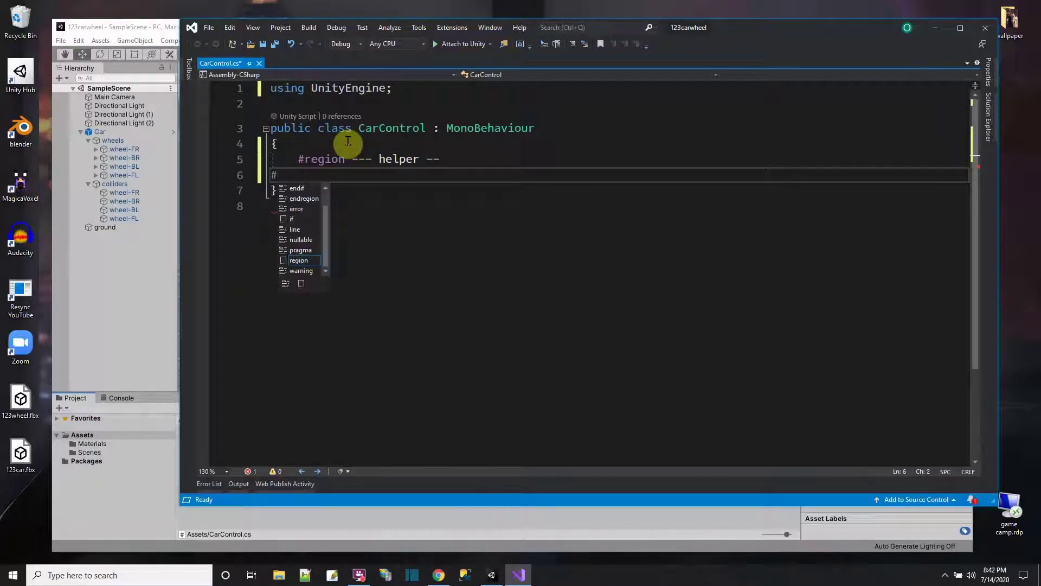
{"action": "type", "text": "endregion"}
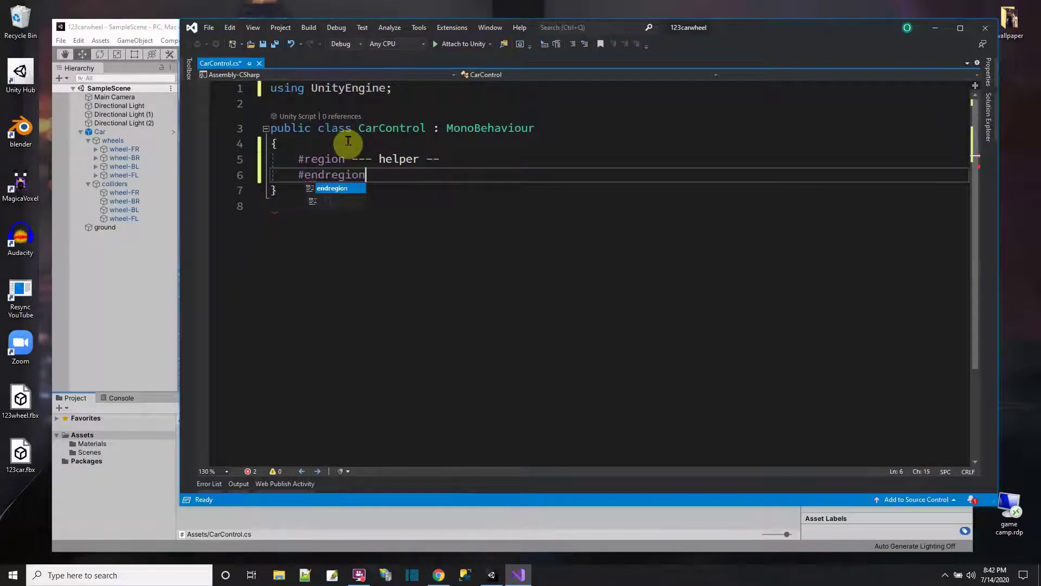
Step: Declare a public struct WheelInfo with the [System.Serializable] attribute and an empty body inside the helper region
{"action": "left_click", "coordinate": [449, 158]}
{"action": "key", "text": "Return"}
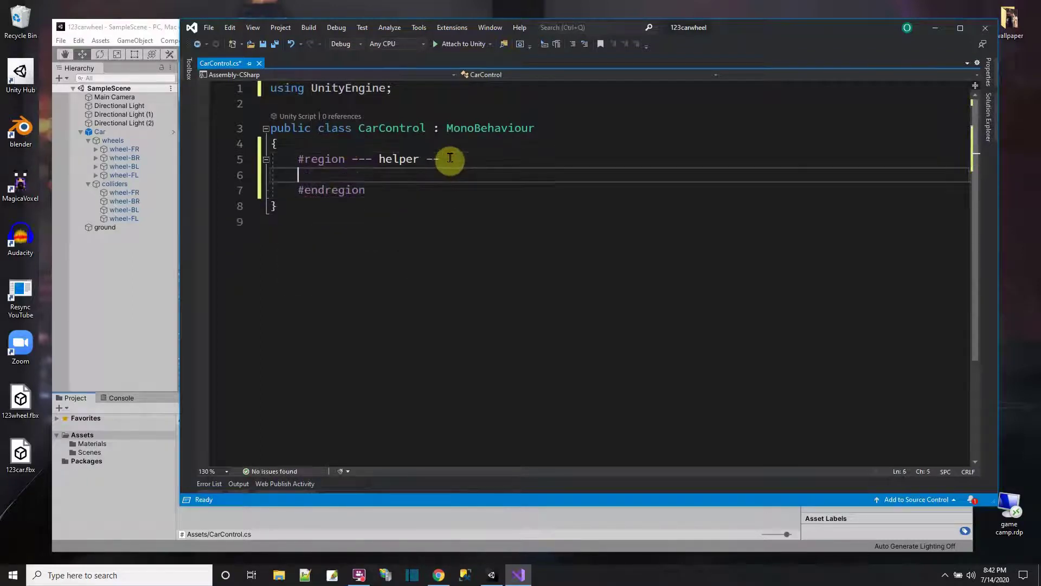
{"action": "type", "text": "[System.Serializable"}
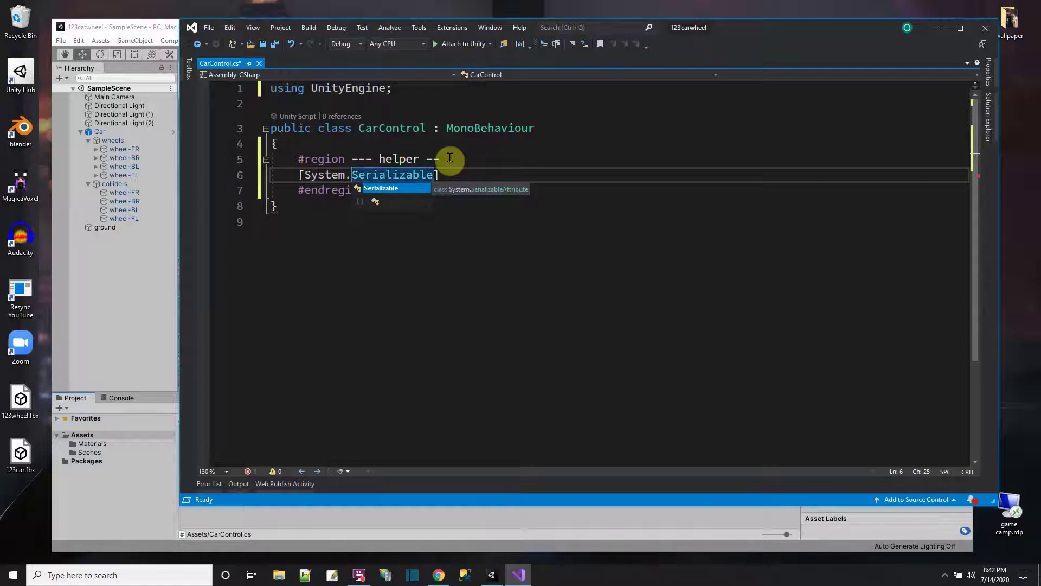
{"action": "key", "text": "End"}
{"action": "key", "text": "Return"}
{"action": "type", "text": "pub"}
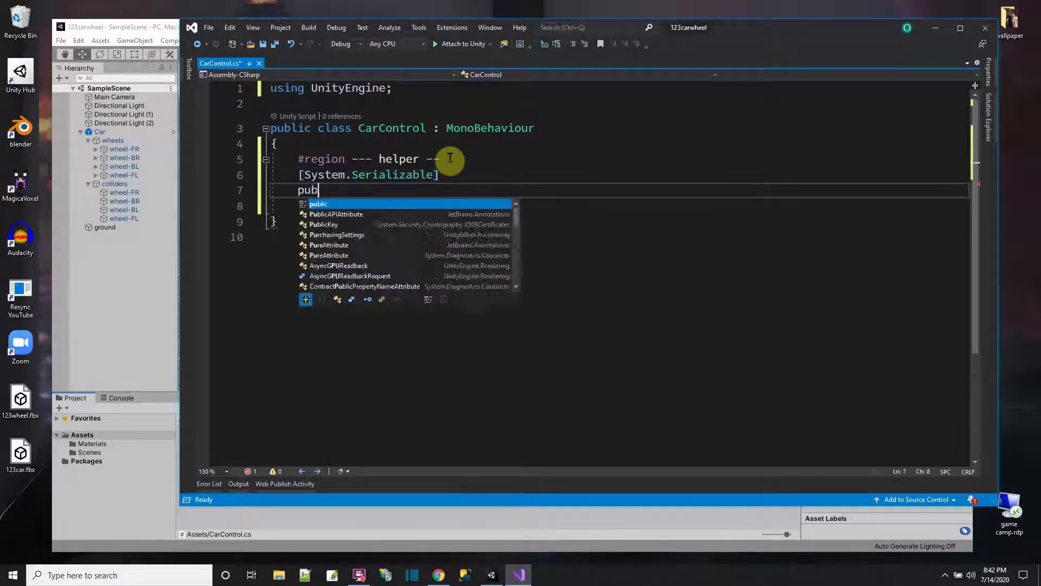
{"action": "type", "text": "lic struct W"}
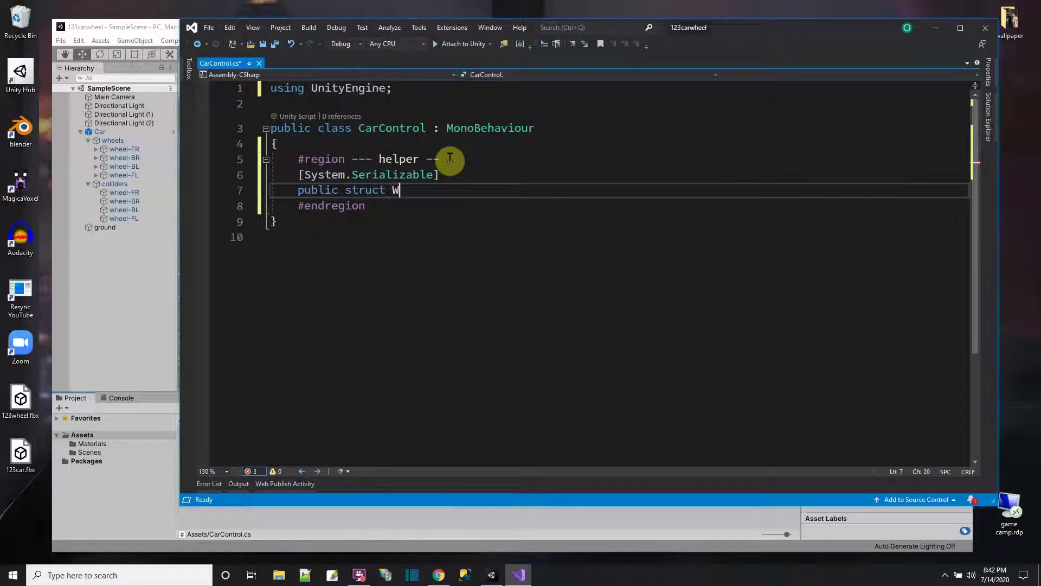
{"action": "type", "text": "heelInfo"}
{"action": "key", "text": "Return"}
{"action": "type", "text": "{"}
{"action": "key", "text": "Return"}
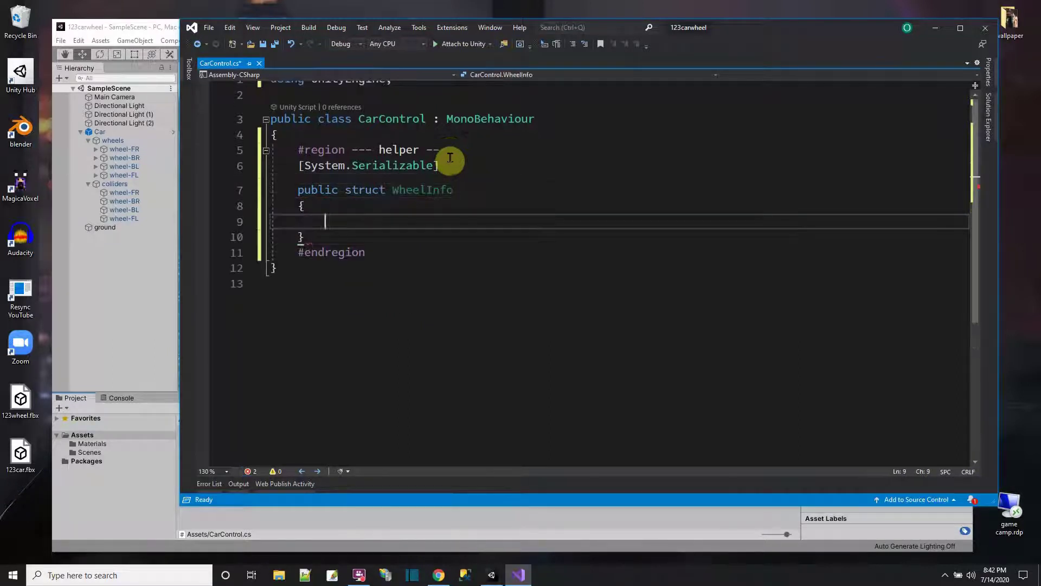
Step: Give WheelInfo a public Transform field visualwheel and a public WheelCollider field colliderwheel
{"action": "type", "text": "public"}
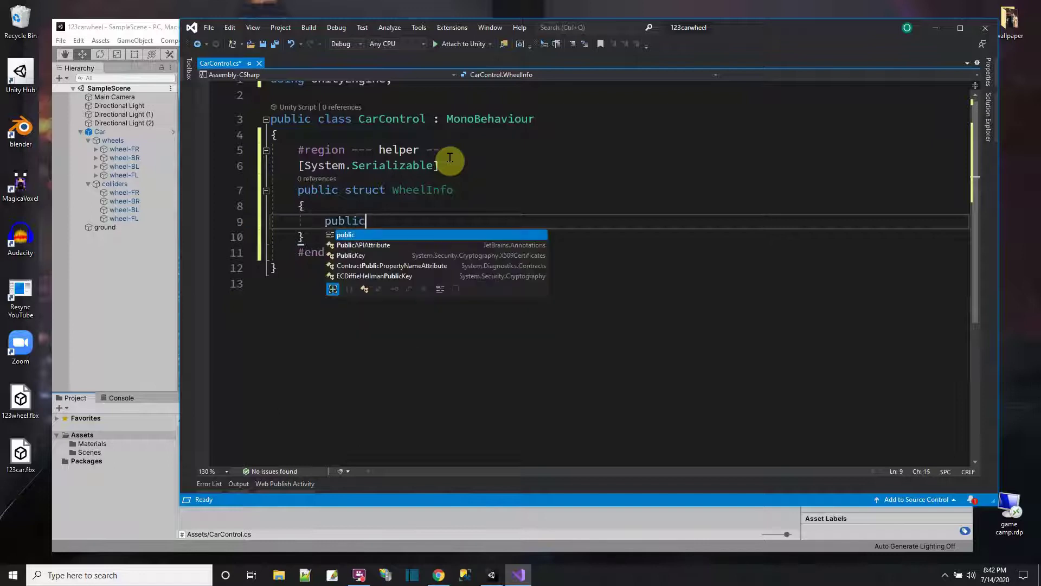
{"action": "type", "text": " Transform "}
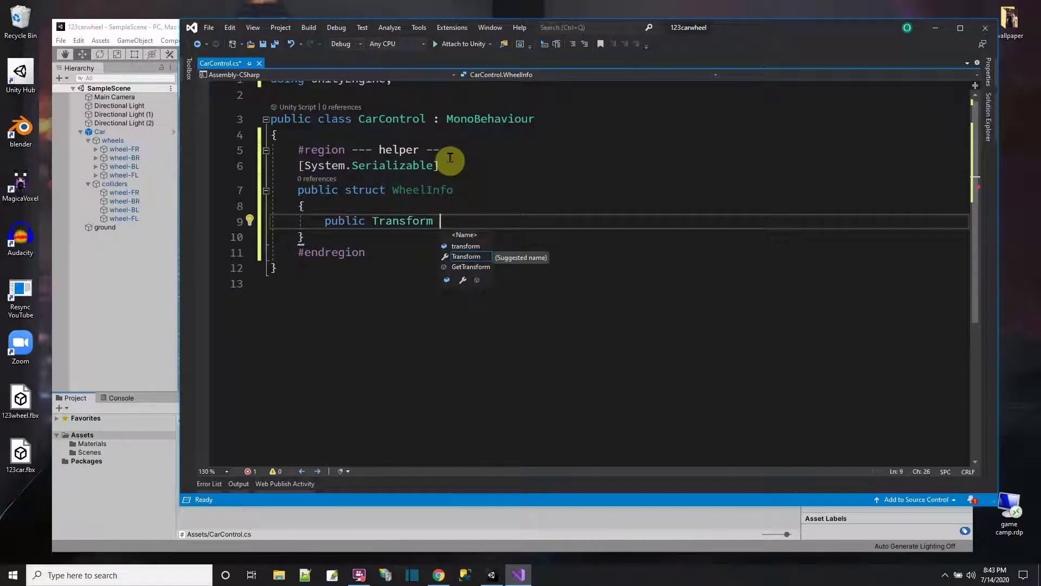
{"action": "type", "text": "vw"}
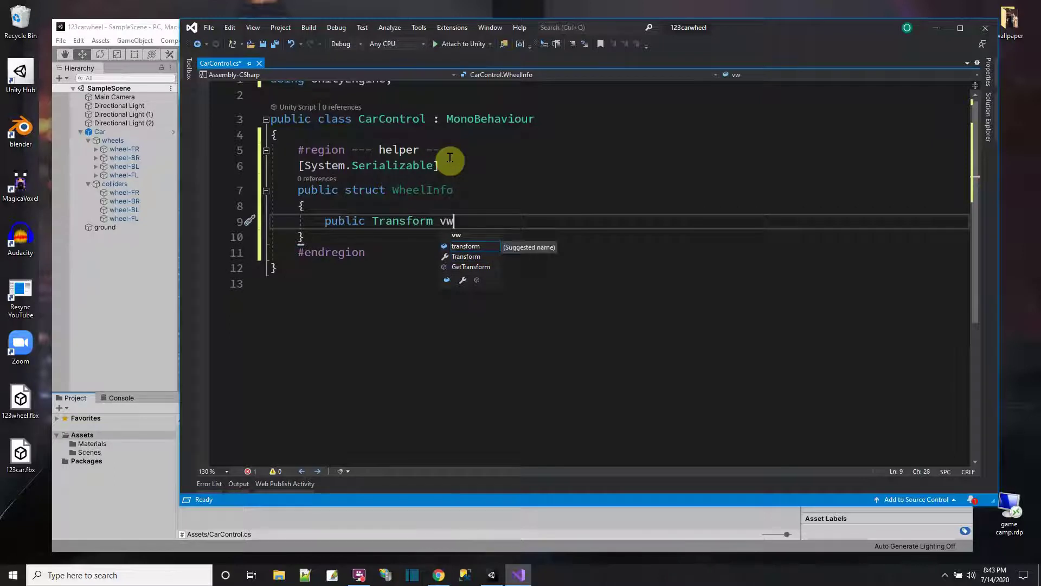
{"action": "type", "text": ";"}
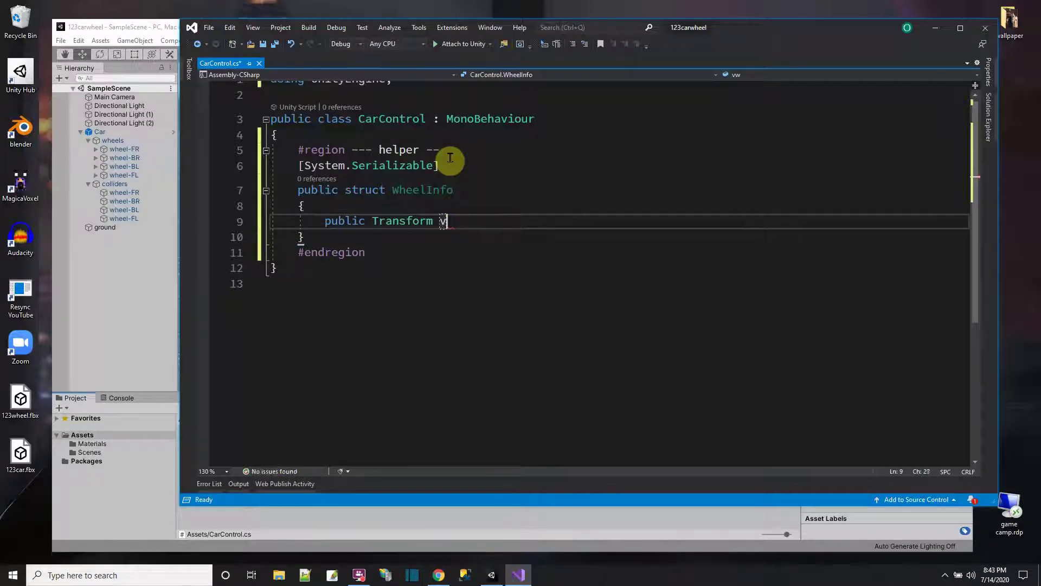
{"action": "type", "text": "sualwheel;"}
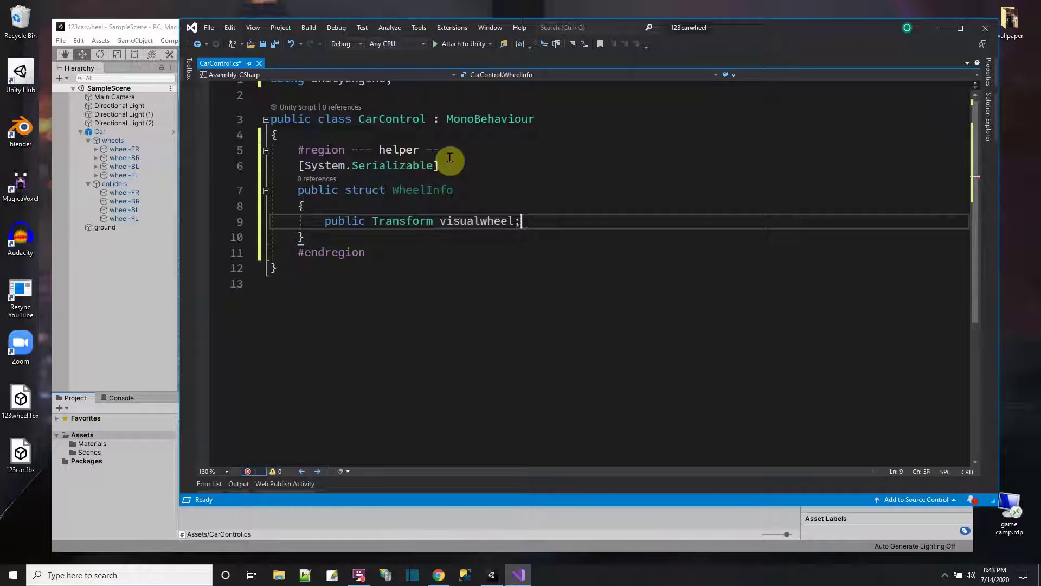
{"action": "key", "text": "Return"}
{"action": "type", "text": "public"}
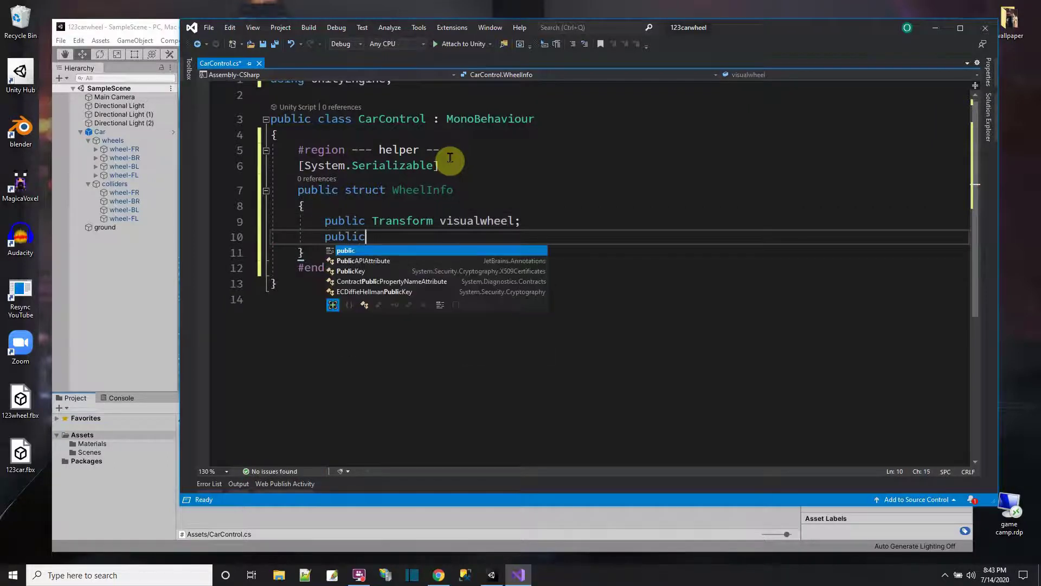
{"action": "type", "text": " WheelCollider "}
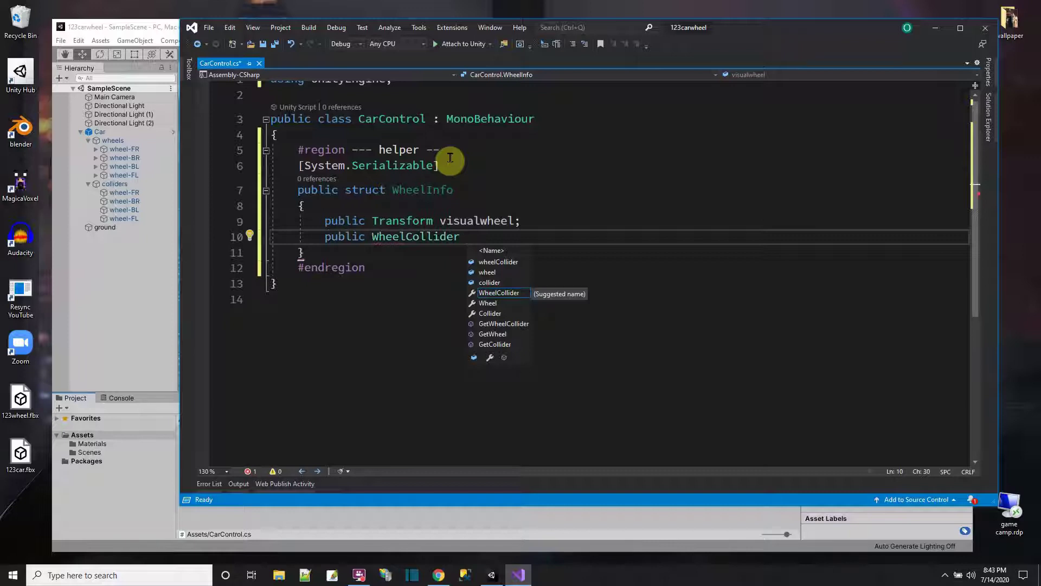
{"action": "type", "text": "colliderwheel;"}
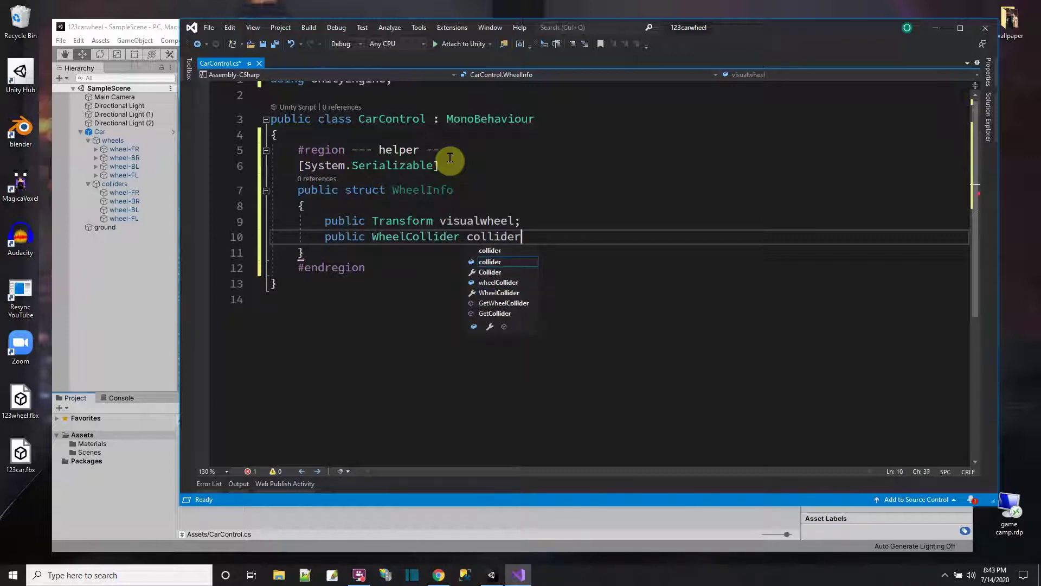
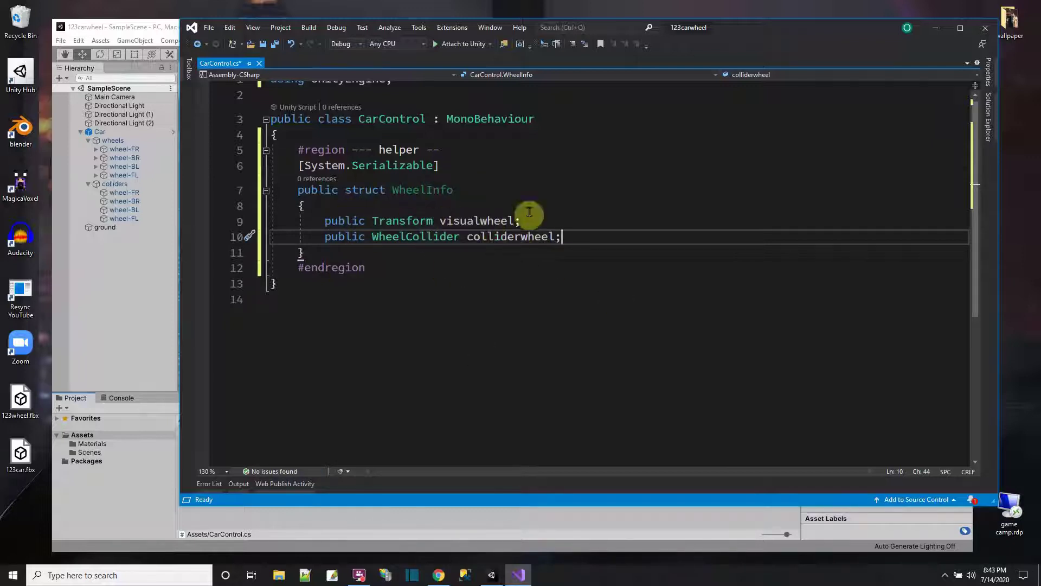
Step: Declare a public float motor = 800 below the helper region, separated by a blank line
{"action": "left_click", "coordinate": [325, 252]}
{"action": "left_click", "coordinate": [388, 272]}
{"action": "key", "text": "Return"}
{"action": "key", "text": "Return"}
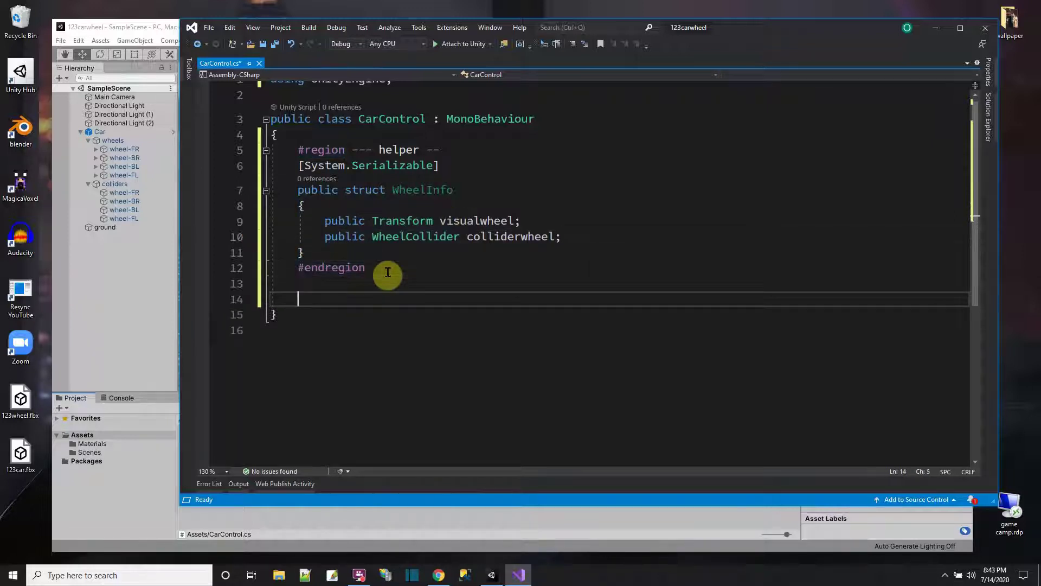
{"action": "type", "text": "publu"}
{"action": "type", "text": "c floa"}
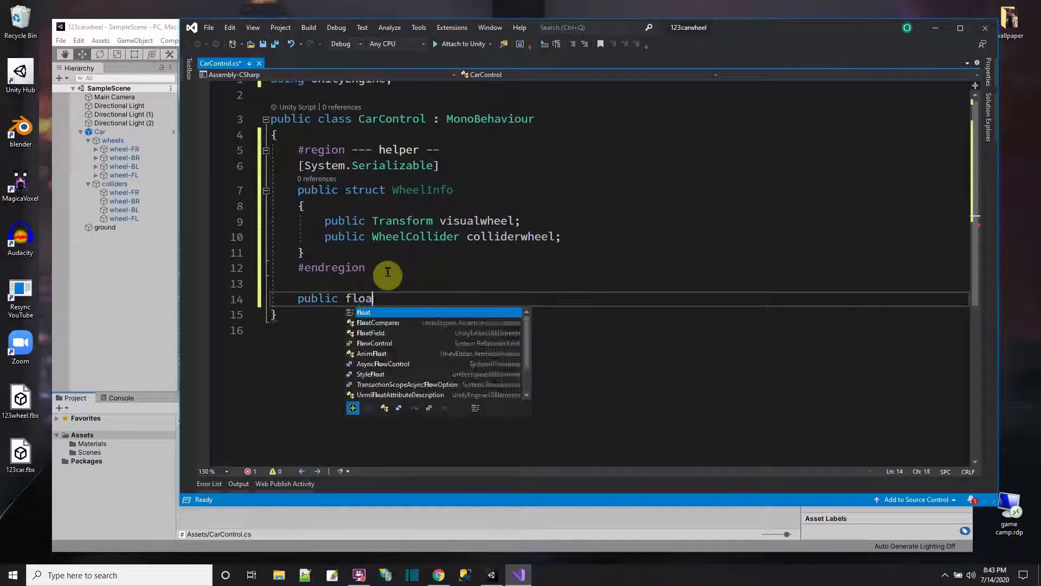
{"action": "type", "text": "t motor = 800;"}
{"action": "key", "text": "Return"}
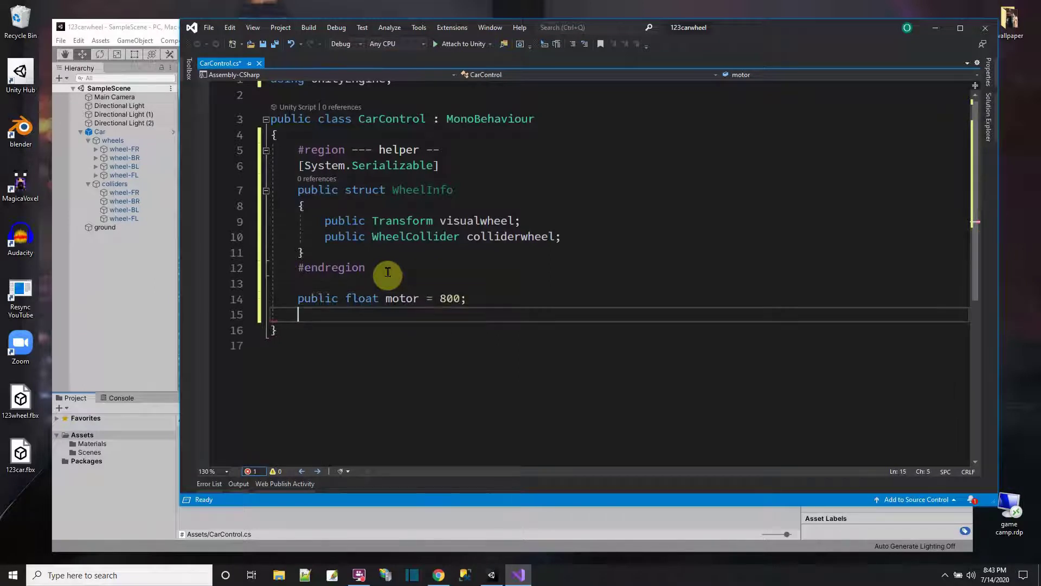
Step: Declare the public floats steer = 50 and brake = 440 below the motor field
{"action": "type", "text": "public float"}
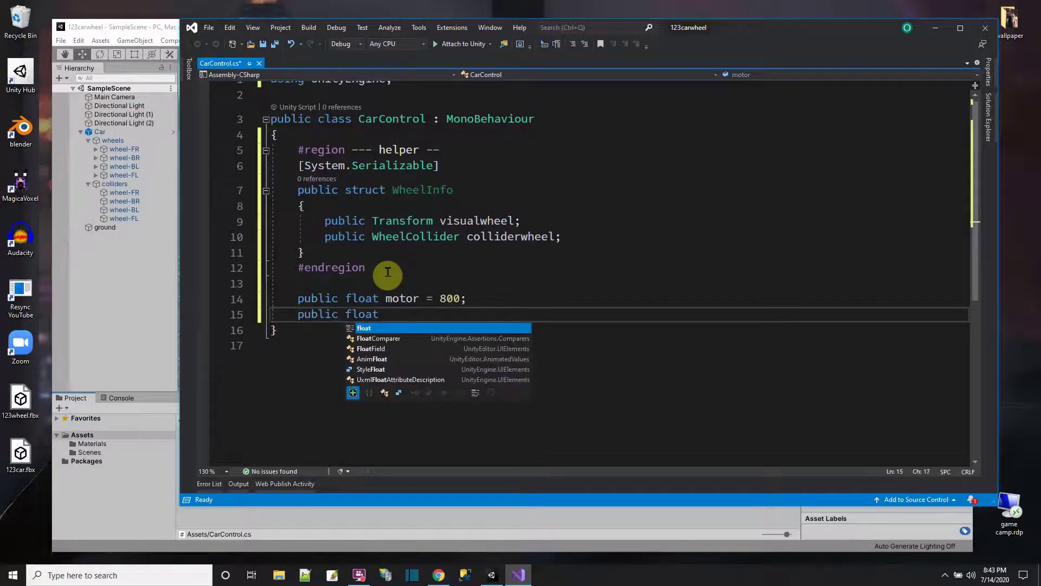
{"action": "type", "text": " steer"}
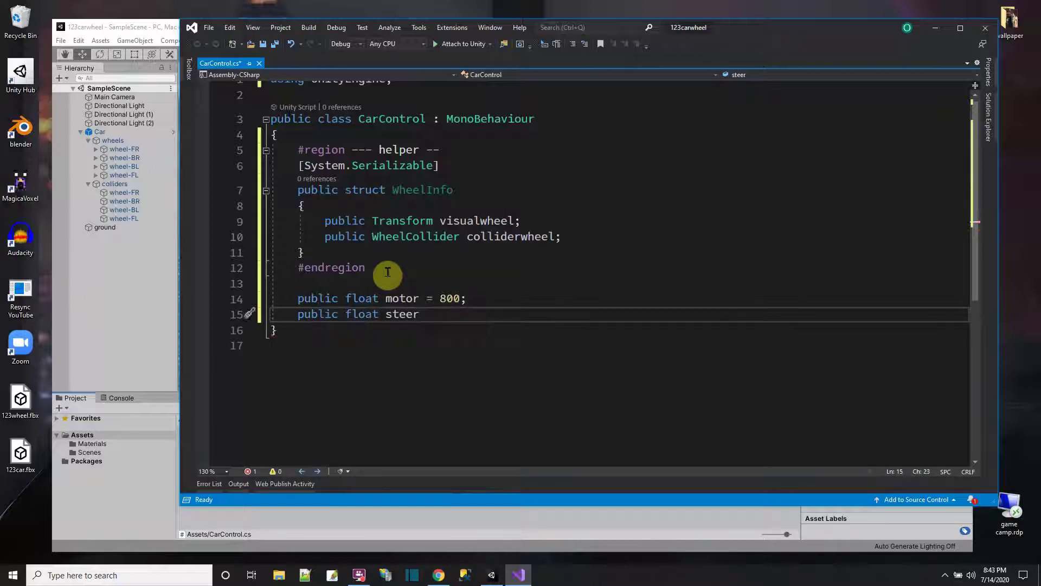
{"action": "type", "text": " = 50;"}
{"action": "key", "text": "Return"}
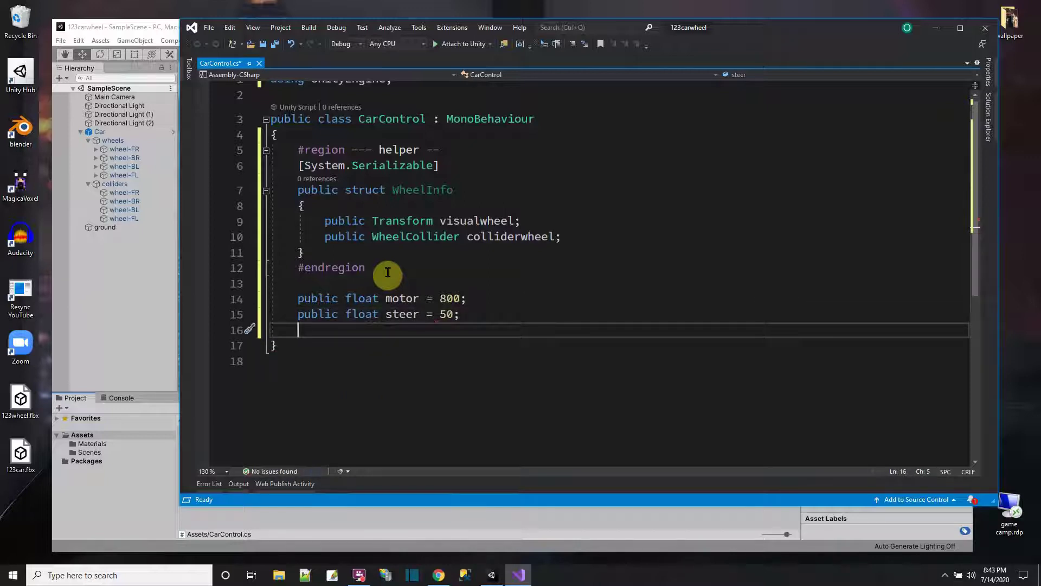
{"action": "type", "text": "public fl"}
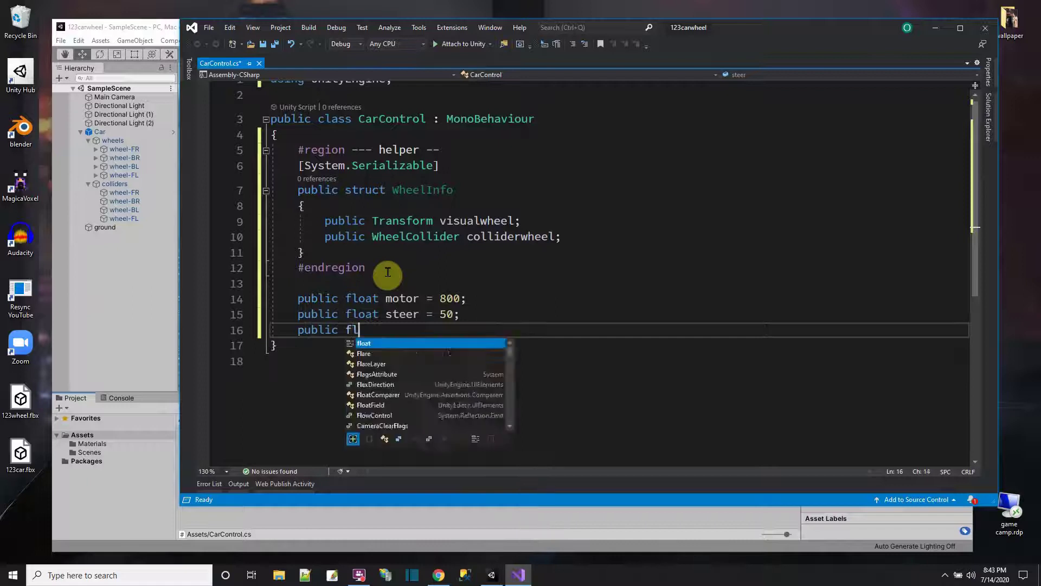
{"action": "type", "text": "oat brake = 440;"}
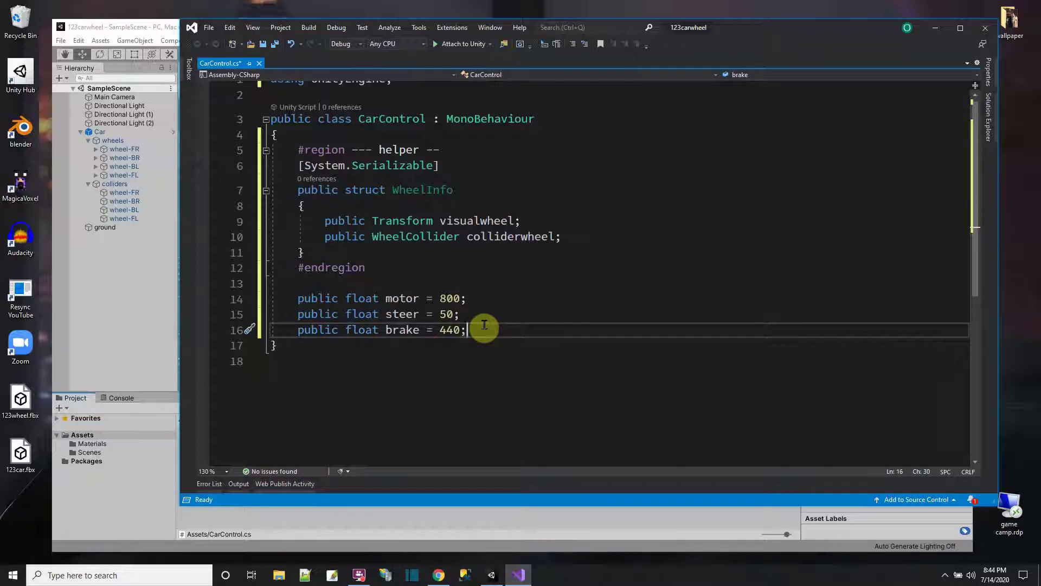
{"action": "key", "text": "Return"}
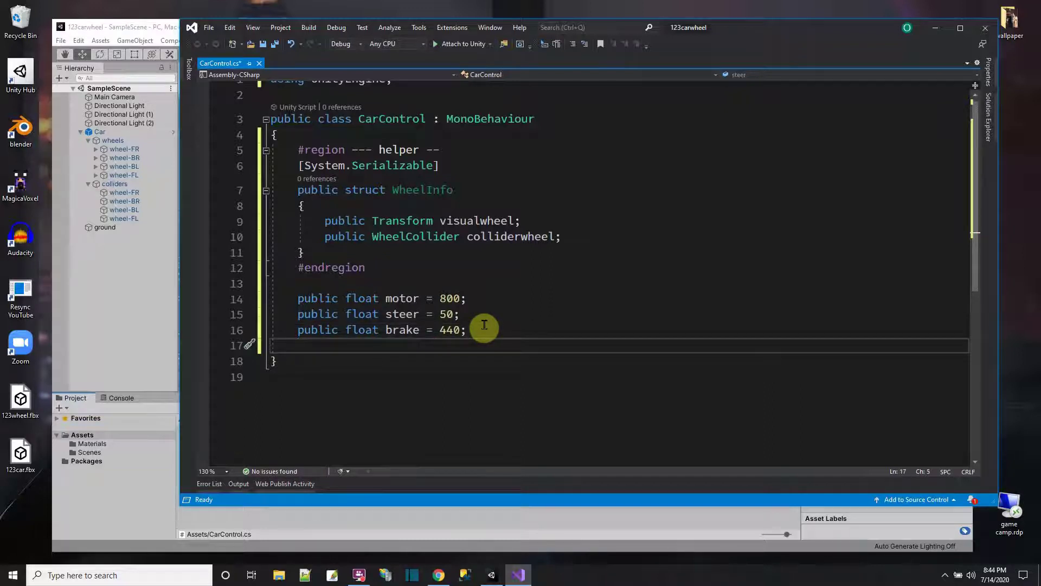
Step: Declare the public WheelInfo fields FL and FR below the brake field in the CarControl class
{"action": "type", "text": "public"}
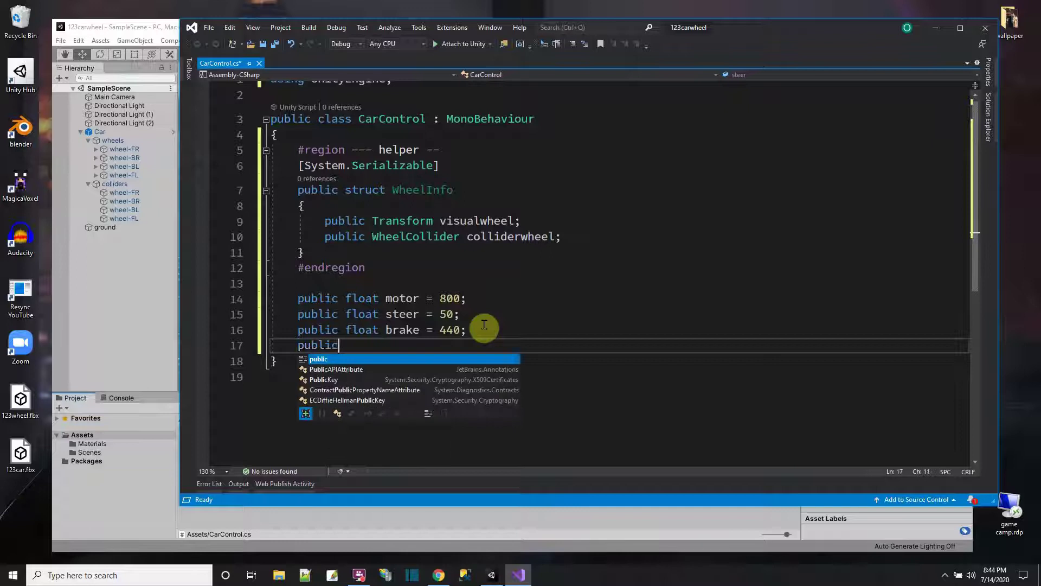
{"action": "type", "text": " WheelInfo "}
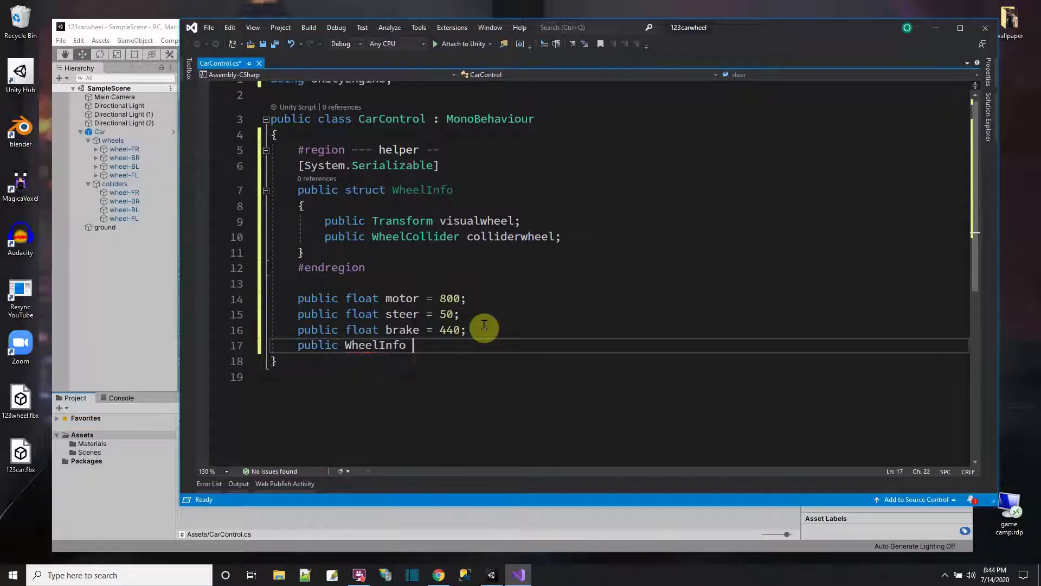
{"action": "type", "text": "Fl"}
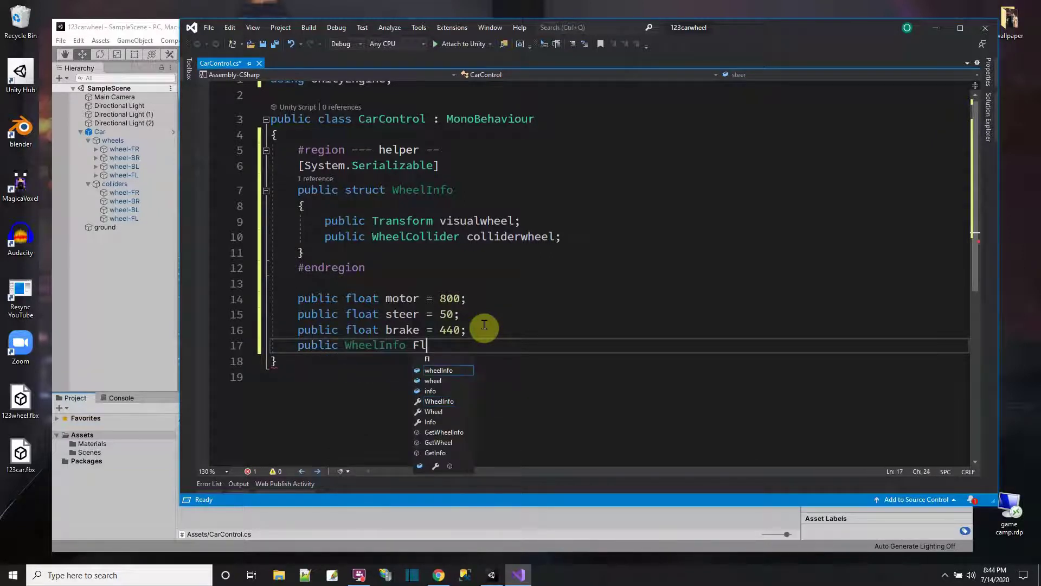
{"action": "type", "text": ";"}
{"action": "key", "text": "BackSpace"}
{"action": "type", "text": "FL;"}
{"action": "key", "text": "Return"}
{"action": "type", "text": "public WheelInfo "}
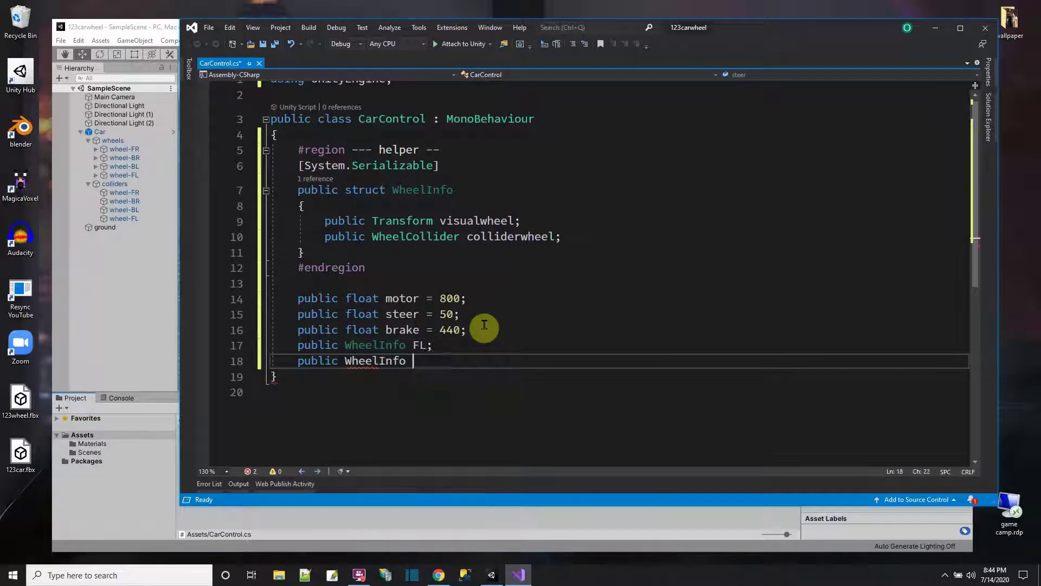
{"action": "type", "text": "FR;"}
{"action": "key", "text": "Return"}
Step: Declare the public WheelInfo fields BL and BR below the FR field and save the script
{"action": "type", "text": "public WheelInf"}
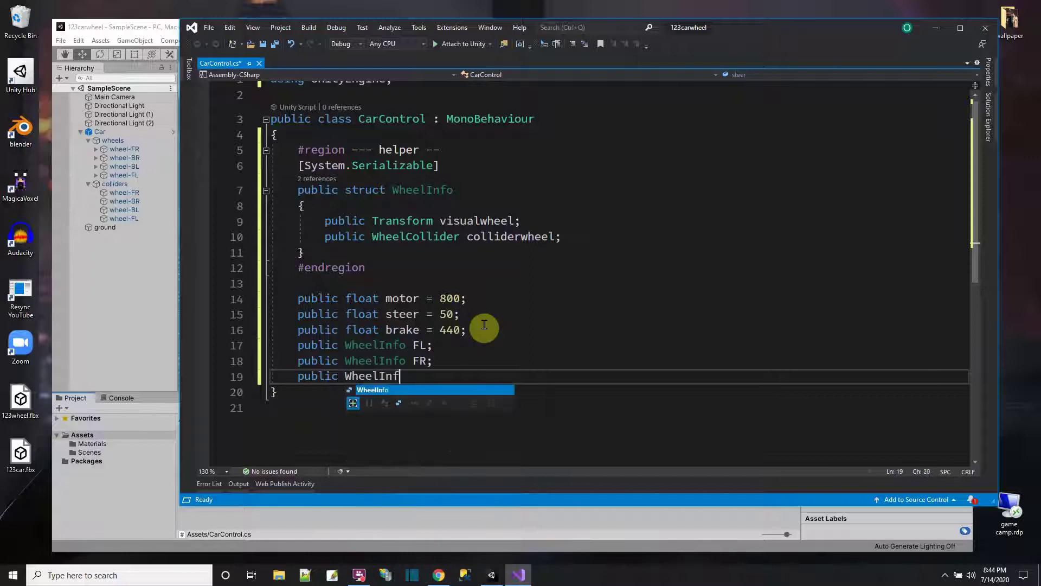
{"action": "type", "text": "o BL;"}
{"action": "key", "text": "Return"}
{"action": "type", "text": "public WheelInfo BR"}
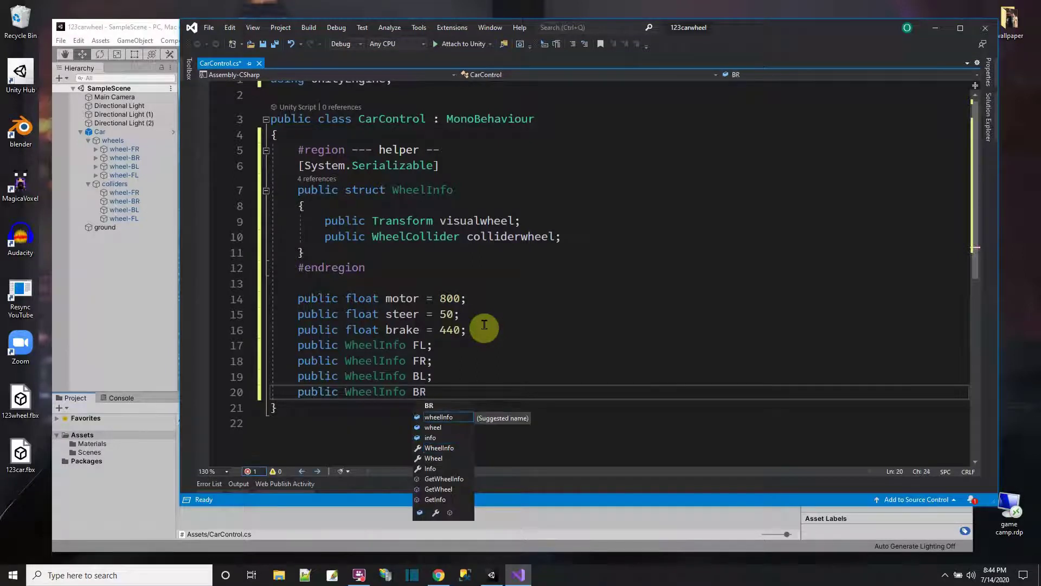
{"action": "type", "text": ";"}
{"action": "left_click", "coordinate": [261, 48]}
Step: Switch to Unity and rename the wheel-FR object in the car's wheels group as BR
{"action": "left_click", "coordinate": [146, 25]}
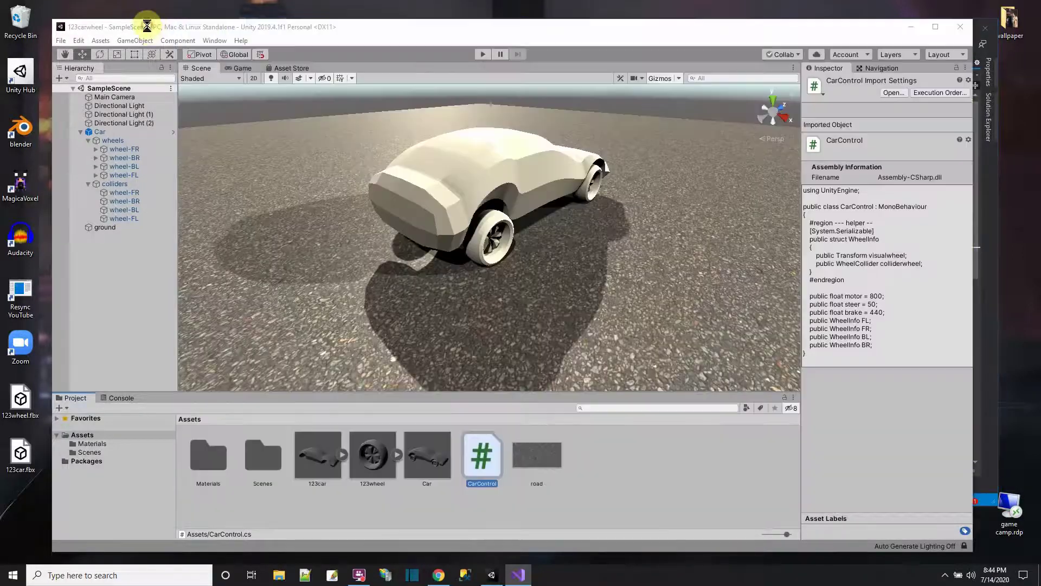
{"action": "left_click", "coordinate": [125, 149]}
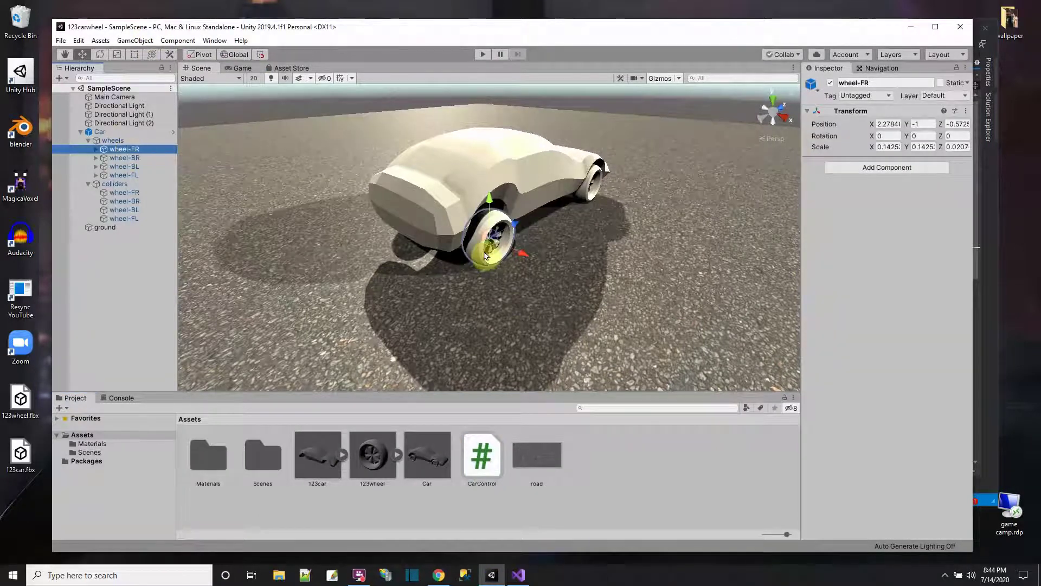
{"action": "left_click", "coordinate": [136, 150]}
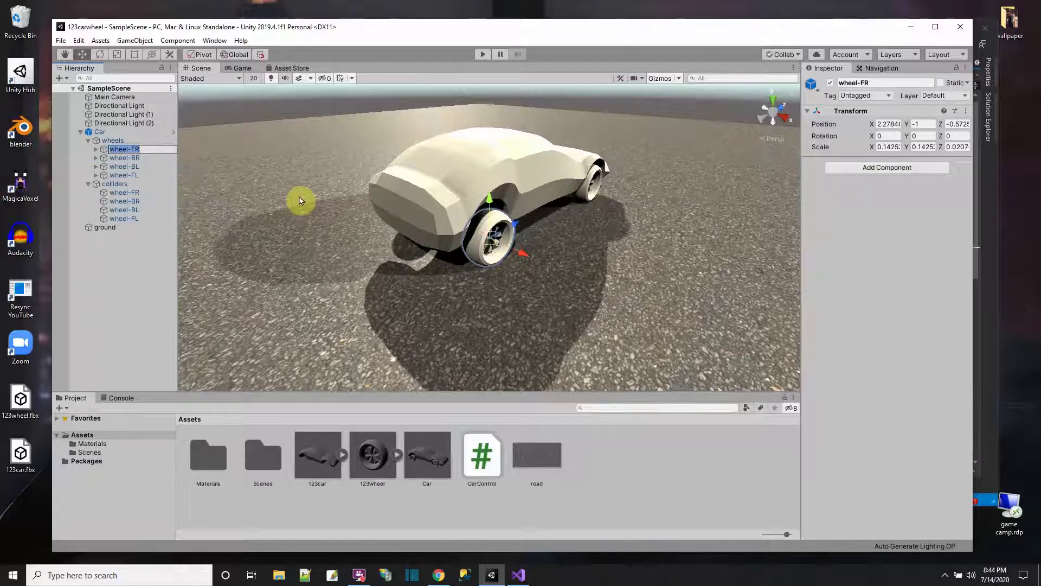
{"action": "type", "text": "BR"}
{"action": "key", "text": "Return"}
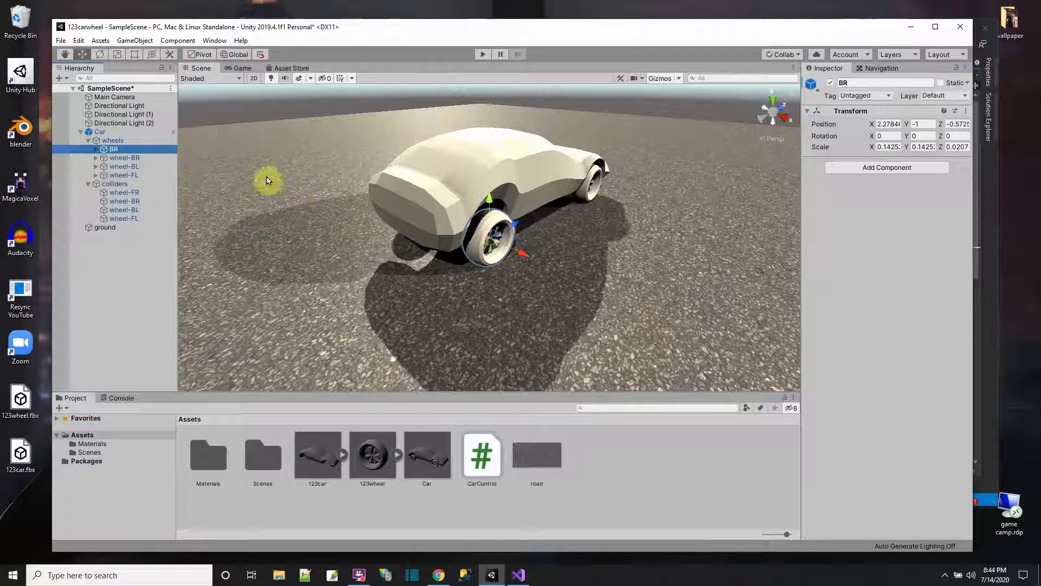
Step: Focus the view on wheel-BR in the wheels group to check its position and rename it as FR
{"action": "left_click", "coordinate": [124, 158]}
{"action": "key", "text": "f"}
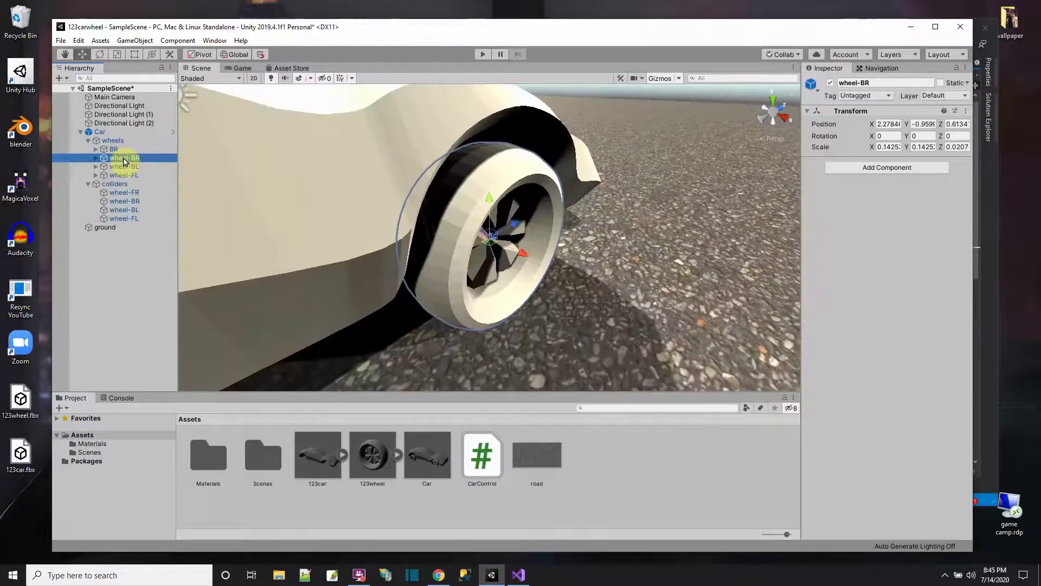
{"action": "scroll", "coordinate": [367, 239], "scroll_direction": "down", "scroll_amount": 3}
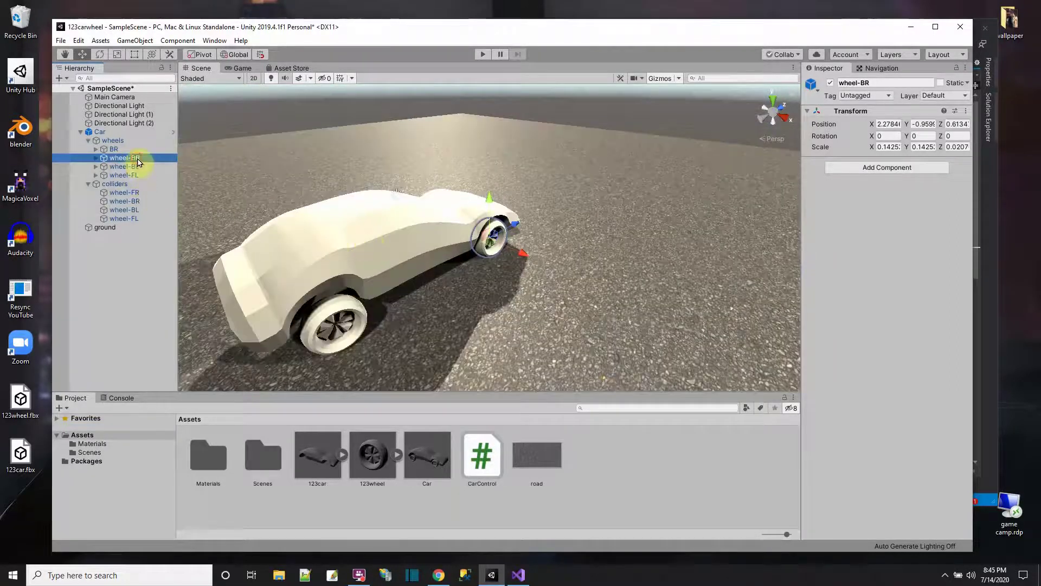
{"action": "left_click", "coordinate": [137, 159]}
{"action": "type", "text": "FR"}
{"action": "key", "text": "Return"}
Step: Rename wheel-BL as FL and wheel-FL as BL in the wheels group
{"action": "left_click", "coordinate": [130, 167]}
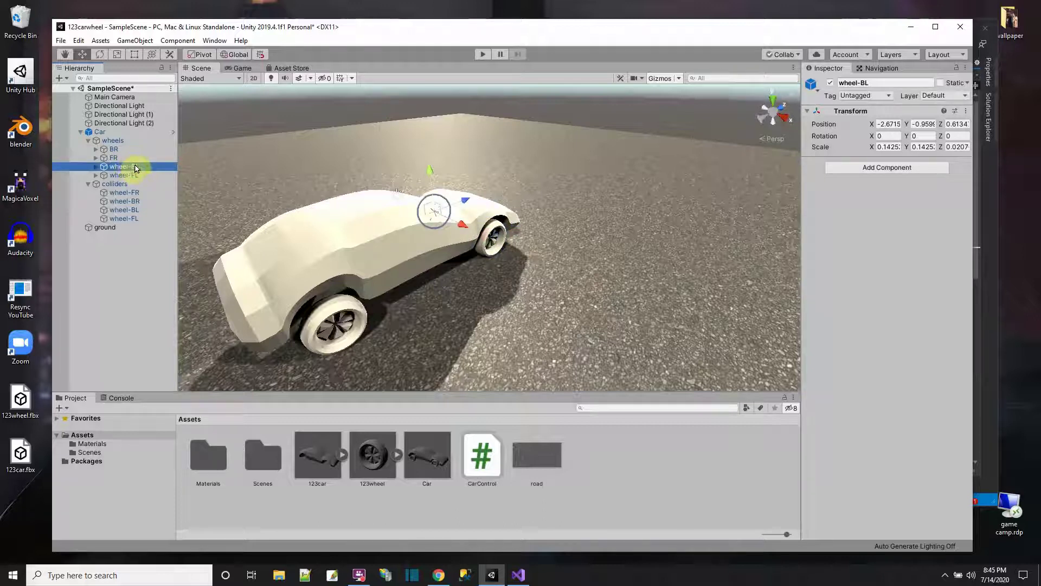
{"action": "left_click", "coordinate": [136, 167]}
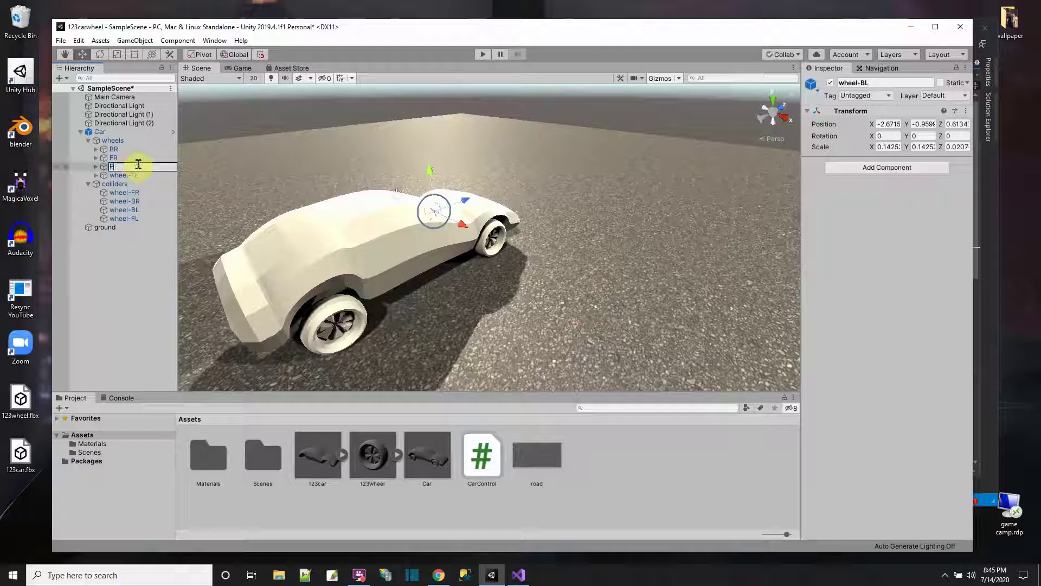
{"action": "key", "text": "Return"}
{"action": "left_click", "coordinate": [132, 176]}
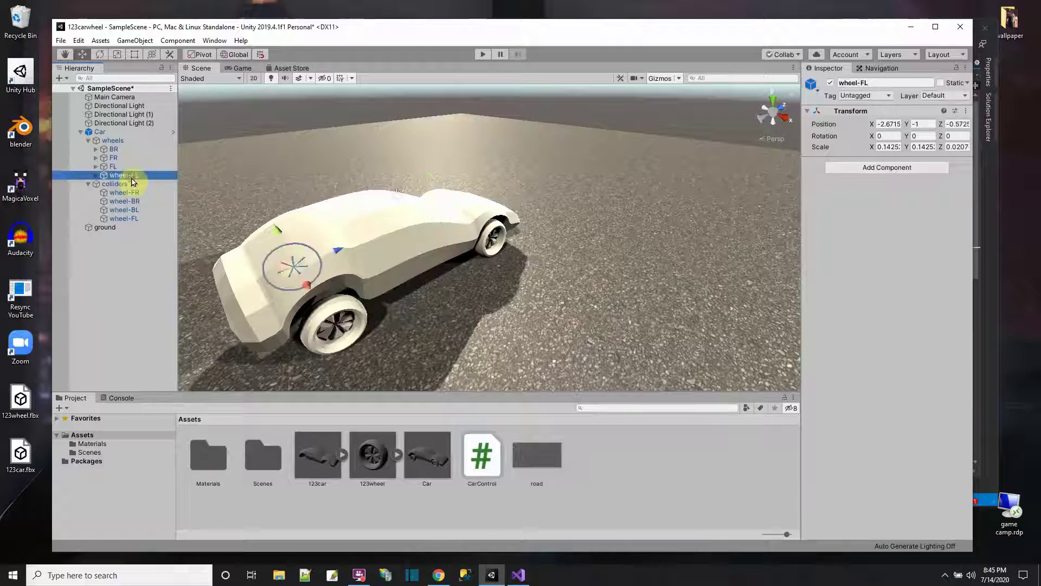
{"action": "left_click", "coordinate": [132, 177]}
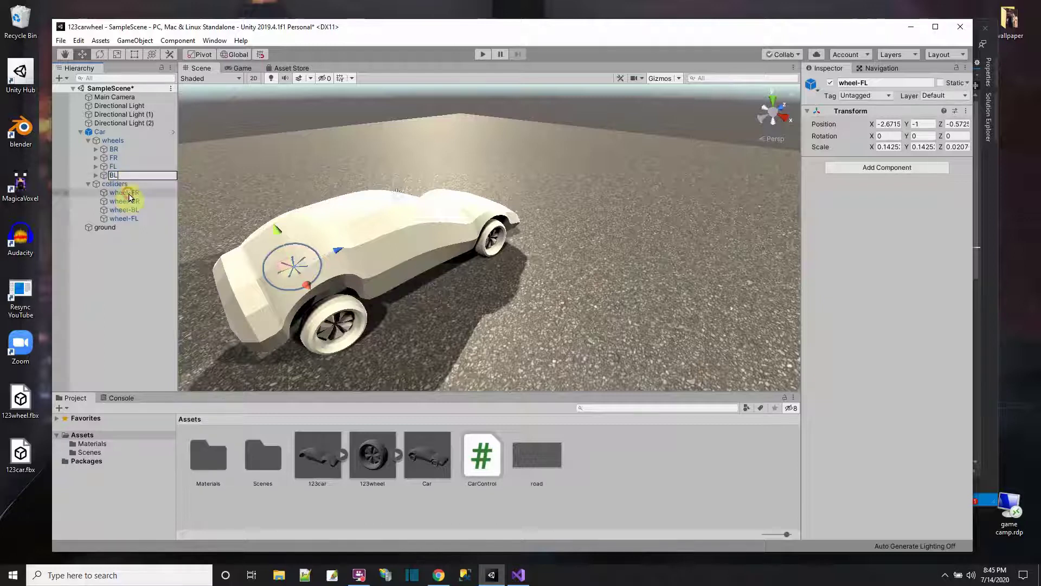
Step: Rename wheel-FR as BR and wheel-BR as FR in the colliders group
{"action": "left_click", "coordinate": [129, 194]}
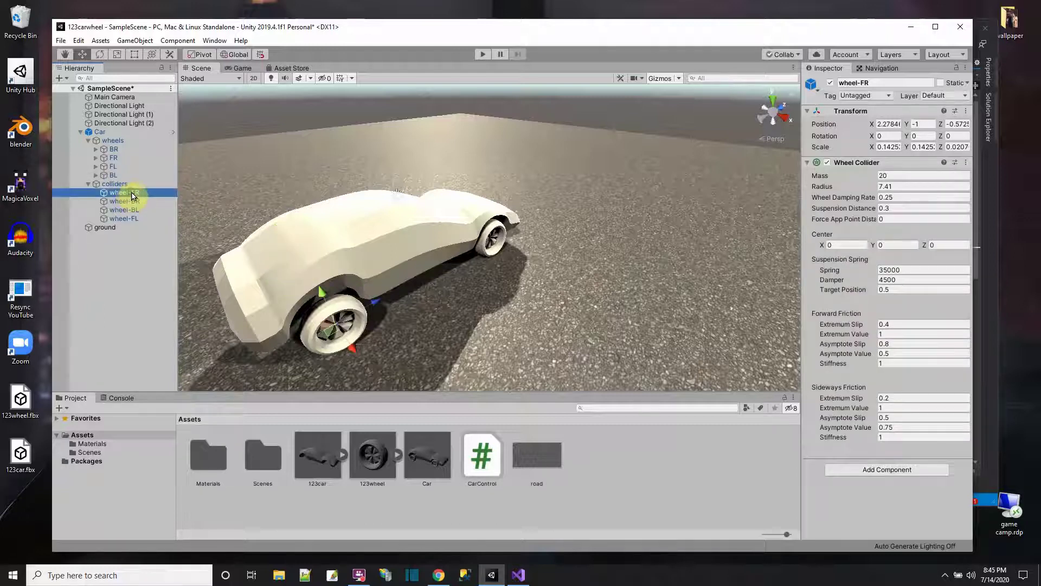
{"action": "left_click", "coordinate": [131, 193]}
{"action": "type", "text": "BR"}
{"action": "key", "text": "Return"}
{"action": "left_click", "coordinate": [139, 202]}
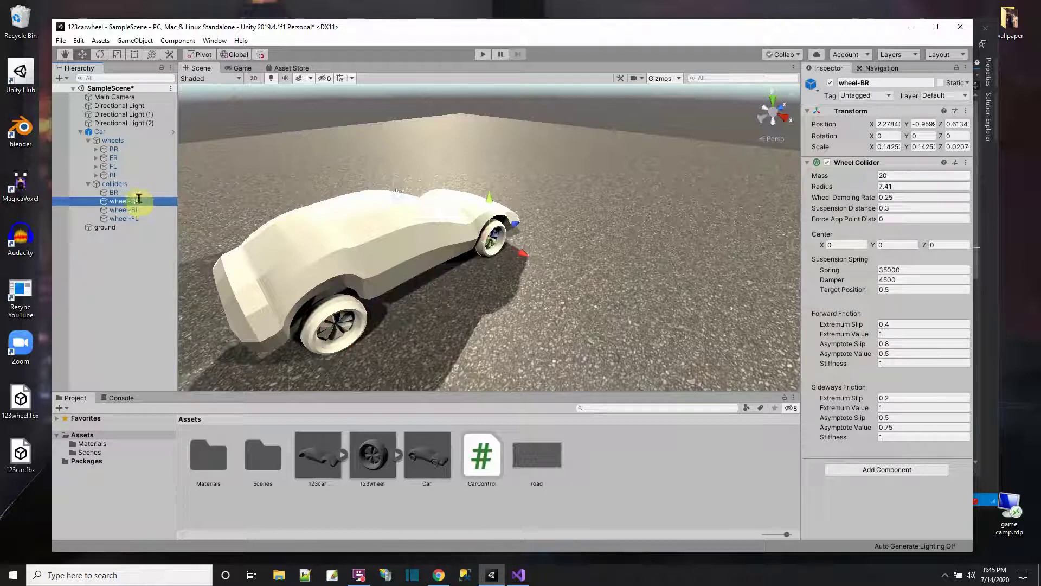
{"action": "left_click", "coordinate": [139, 199]}
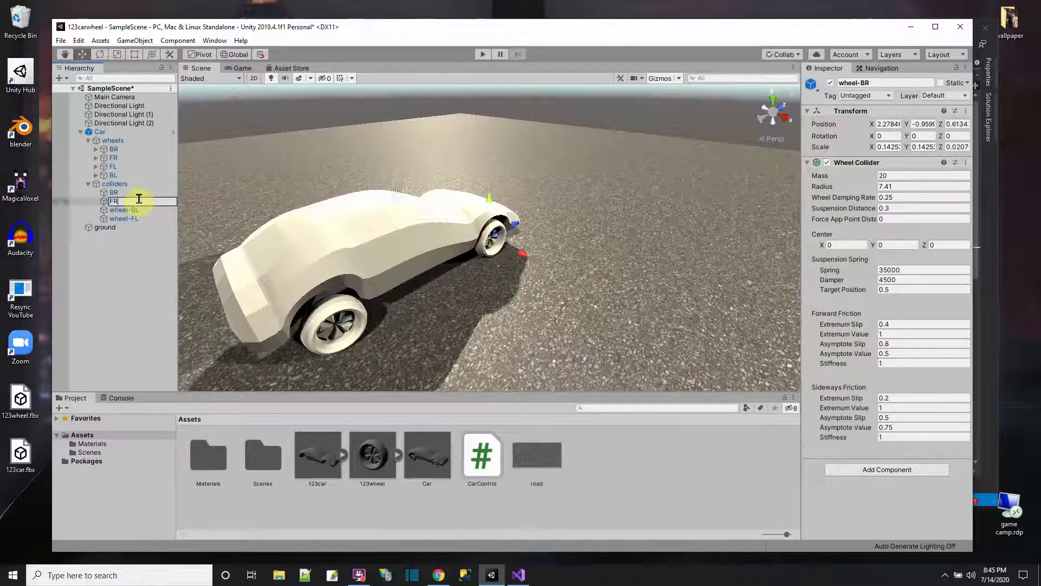
Step: Rename wheel-BL as FL and wheel-FL as BL in the colliders group
{"action": "left_click", "coordinate": [138, 209]}
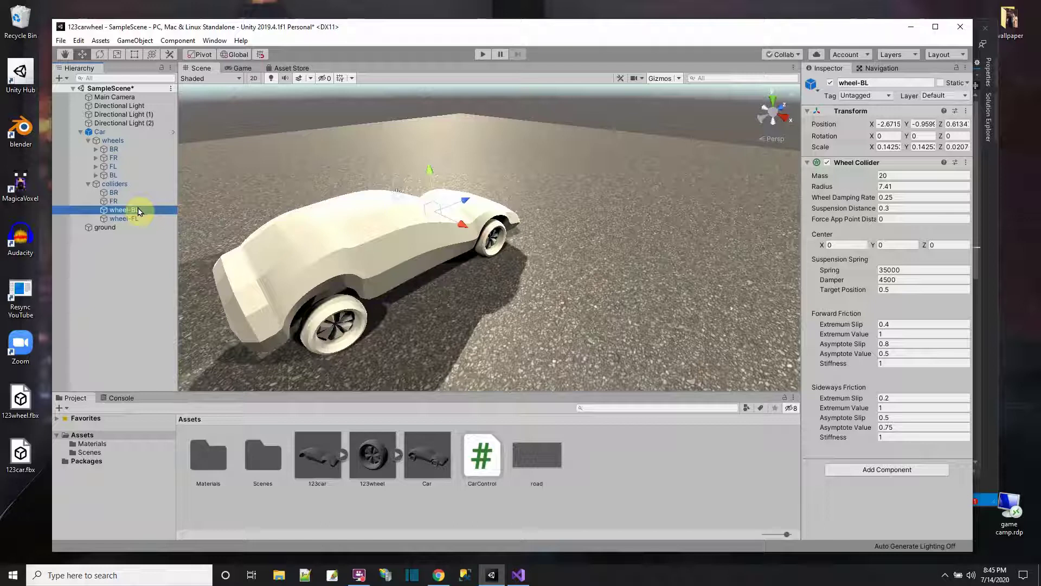
{"action": "left_click", "coordinate": [138, 210]}
{"action": "type", "text": "FL"}
{"action": "left_click", "coordinate": [115, 219]}
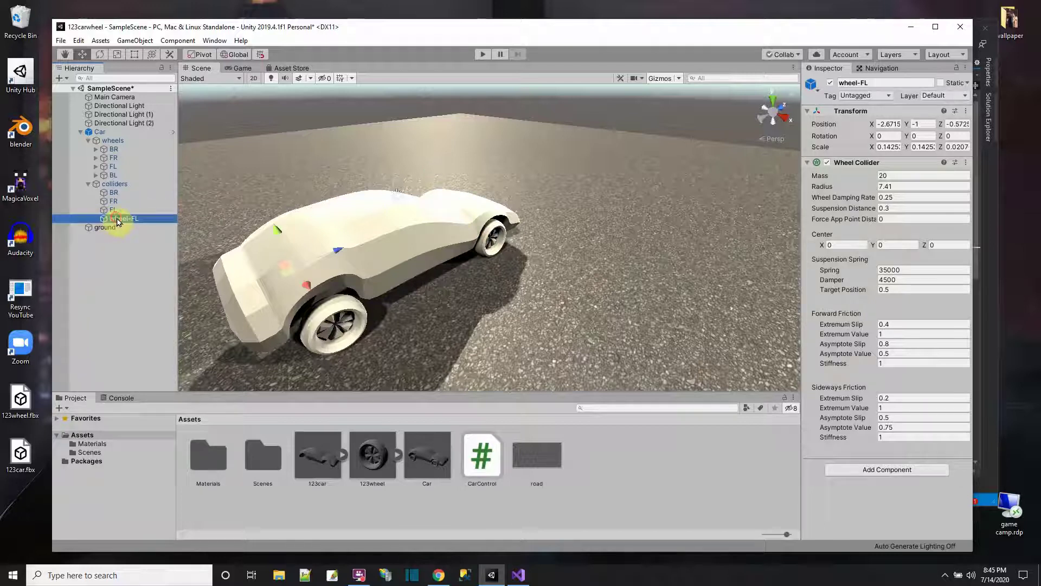
{"action": "left_click", "coordinate": [117, 219]}
{"action": "type", "text": "BL"}
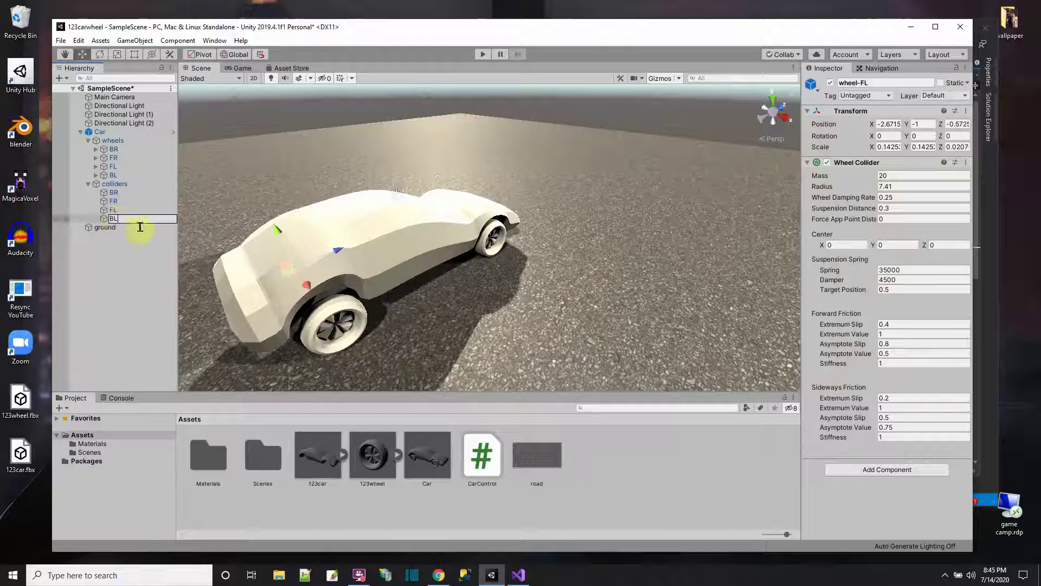
{"action": "left_click", "coordinate": [139, 238]}
Step: Attach the CarControl script to Car and assign the FL wheel and FL collider to its FL Visualwheel and Colliderwheel slots
{"action": "left_click_drag", "start_coordinate": [487, 477], "coordinate": [100, 133]}
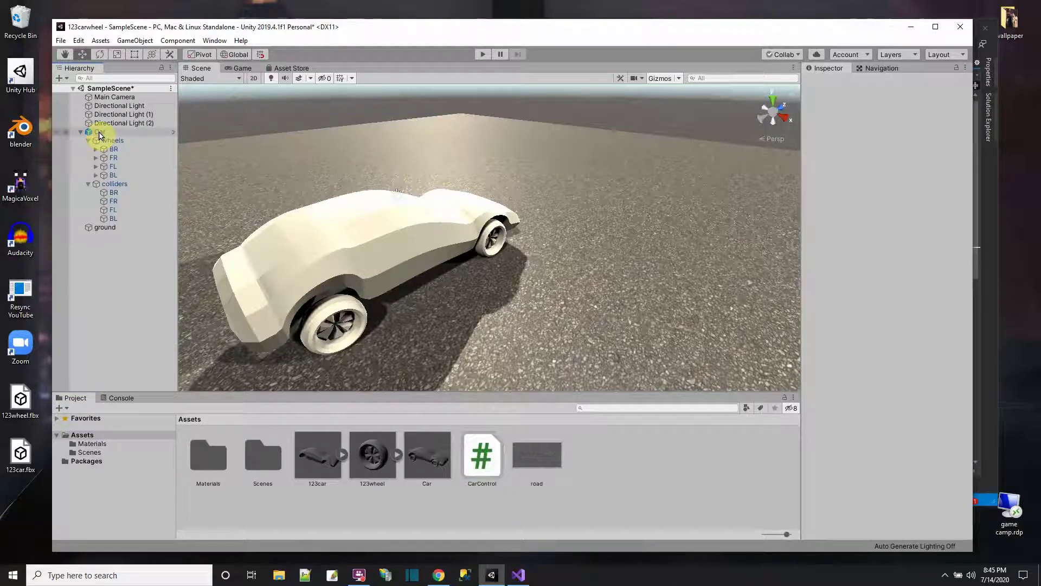
{"action": "scroll", "coordinate": [889, 437], "scroll_direction": "down", "scroll_amount": 3}
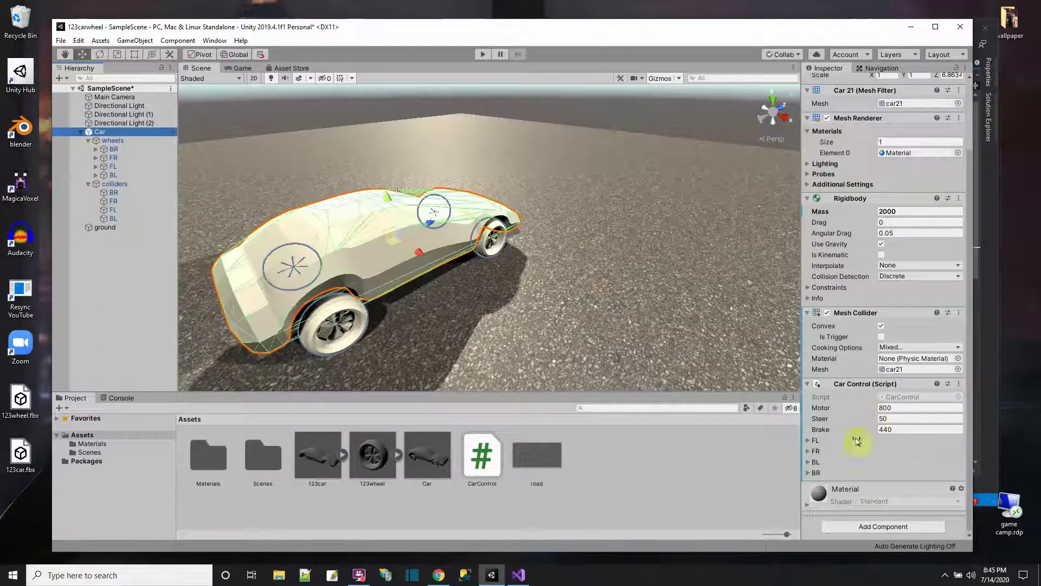
{"action": "left_click", "coordinate": [808, 441]}
{"action": "scroll", "coordinate": [824, 434], "scroll_direction": "down", "scroll_amount": 2}
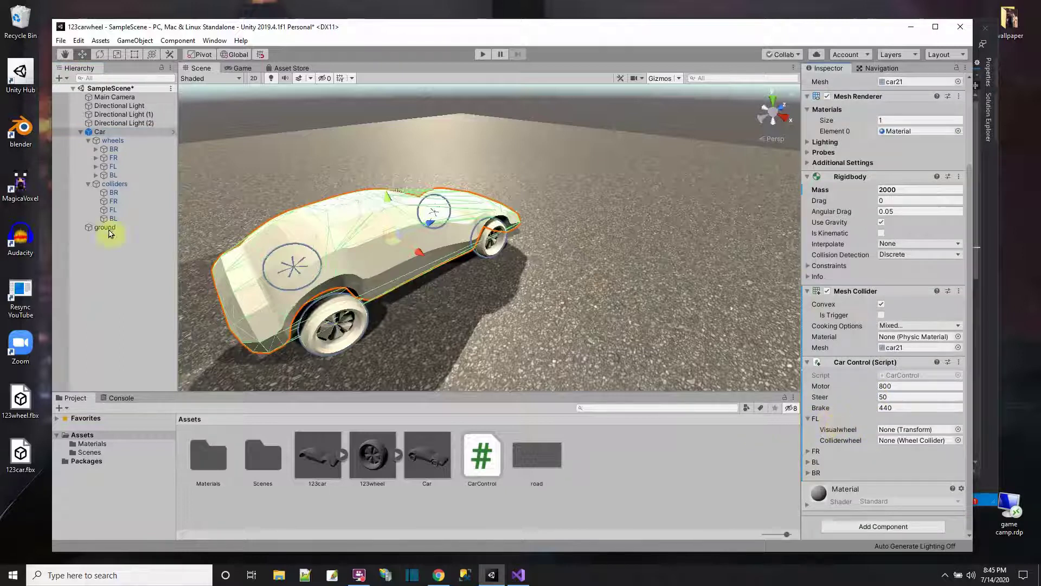
{"action": "left_click_drag", "start_coordinate": [107, 167], "coordinate": [894, 430]}
{"action": "left_click_drag", "start_coordinate": [116, 214], "coordinate": [890, 440]}
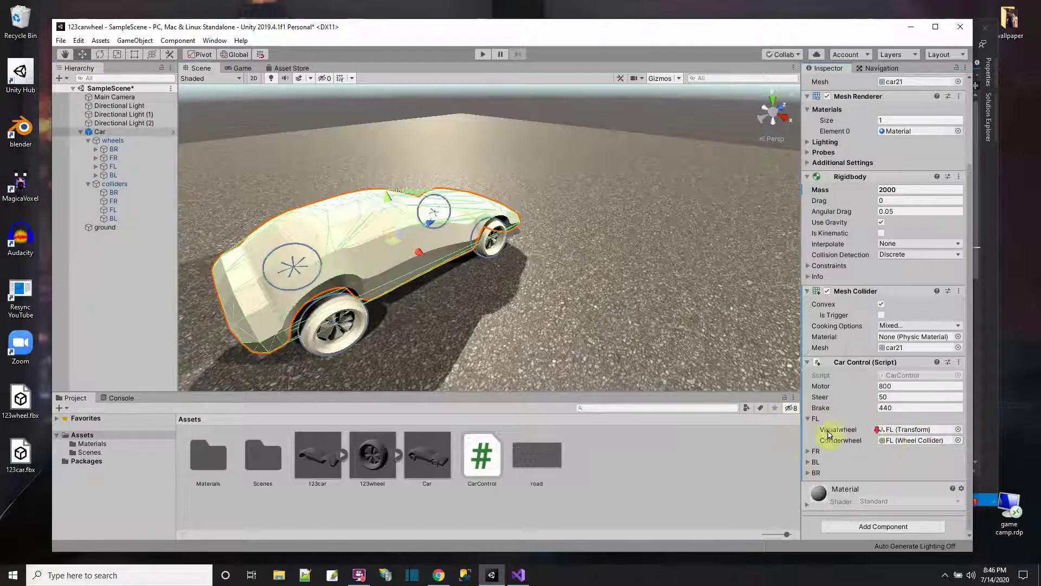
Step: Assign the FR collider and FR wheel to the Colliderwheel and Visualwheel slots of the script's FR entry
{"action": "left_click", "coordinate": [811, 451]}
{"action": "scroll", "coordinate": [811, 467], "scroll_direction": "down", "scroll_amount": 1}
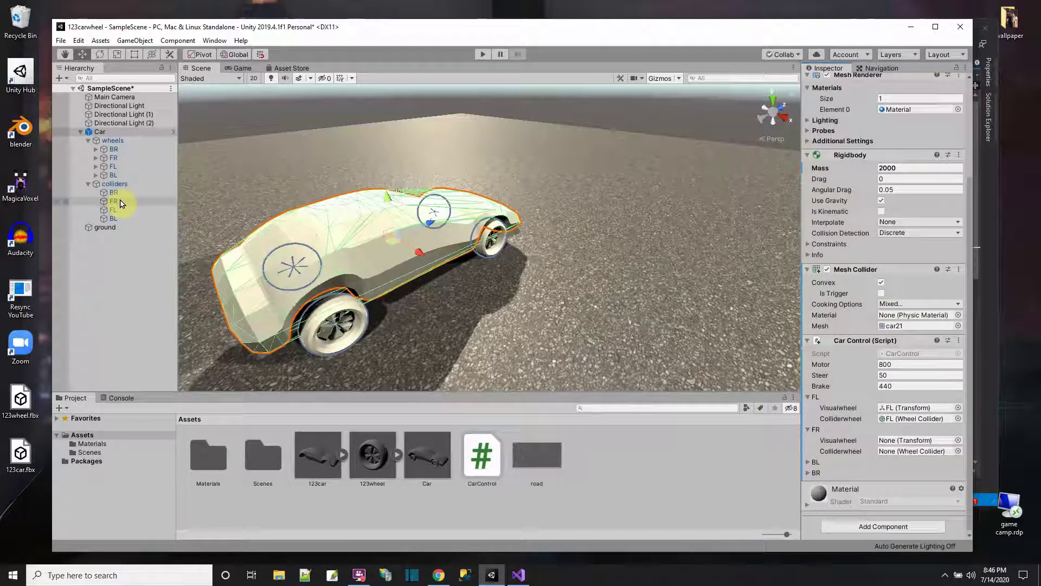
{"action": "left_click_drag", "start_coordinate": [122, 204], "coordinate": [902, 452]}
{"action": "left_click_drag", "start_coordinate": [115, 157], "coordinate": [902, 440]}
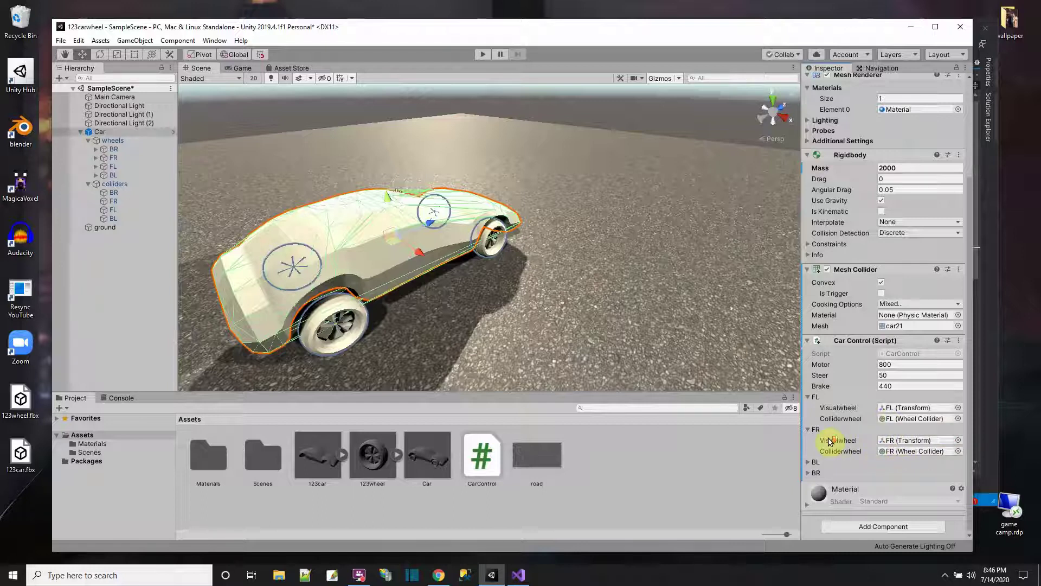
Step: Assign the BL wheel and BL collider to the Visualwheel and Colliderwheel slots of the script's BL entry
{"action": "left_click", "coordinate": [813, 462]}
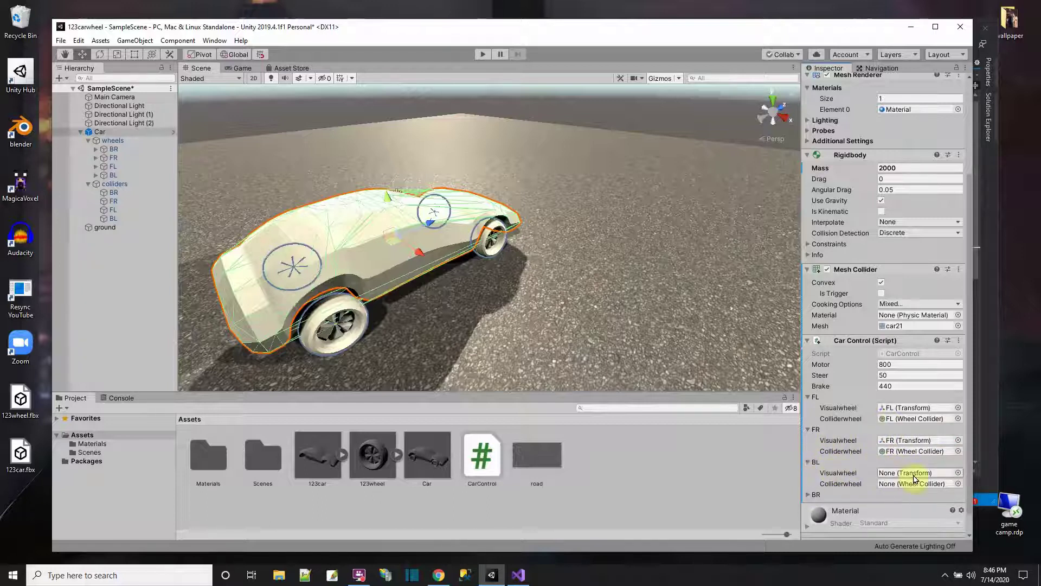
{"action": "left_click_drag", "start_coordinate": [114, 174], "coordinate": [883, 469]}
{"action": "left_click", "coordinate": [113, 219]}
{"action": "left_click_drag", "start_coordinate": [113, 224], "coordinate": [896, 484]}
Step: Assign the BR wheel and BR collider to the Visualwheel and Colliderwheel slots of the script's BR entry
{"action": "scroll", "coordinate": [808, 450], "scroll_direction": "down", "scroll_amount": 1}
{"action": "left_click", "coordinate": [809, 472]}
{"action": "scroll", "coordinate": [816, 434], "scroll_direction": "down", "scroll_amount": 1}
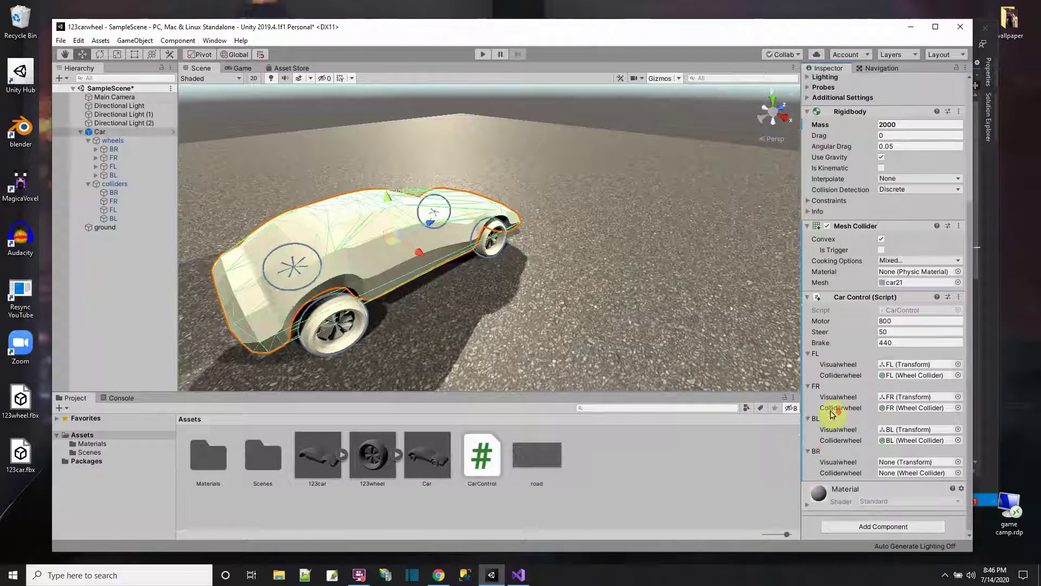
{"action": "left_click_drag", "start_coordinate": [110, 149], "coordinate": [913, 462]}
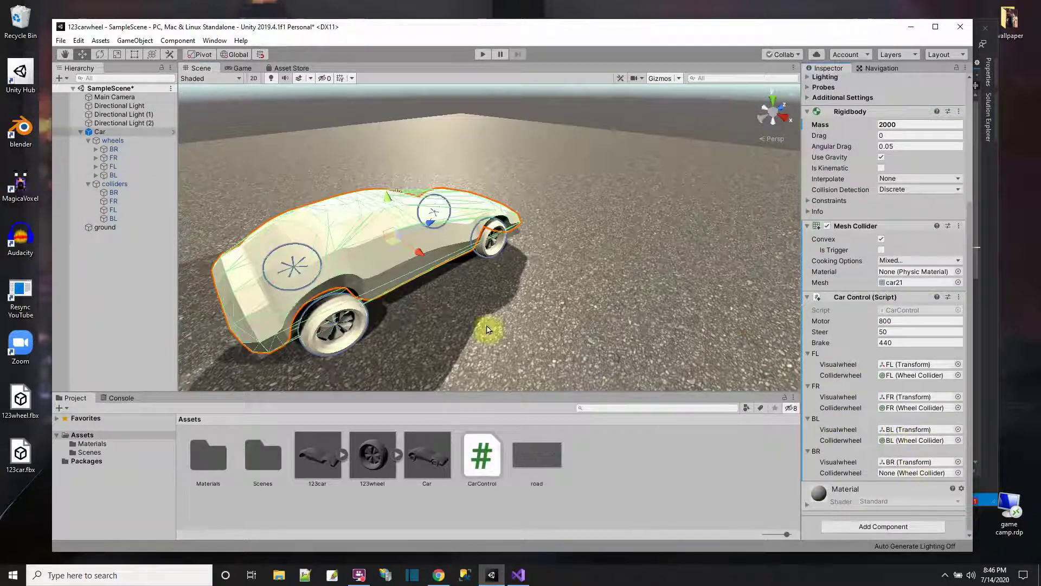
{"action": "left_click_drag", "start_coordinate": [115, 194], "coordinate": [904, 476]}
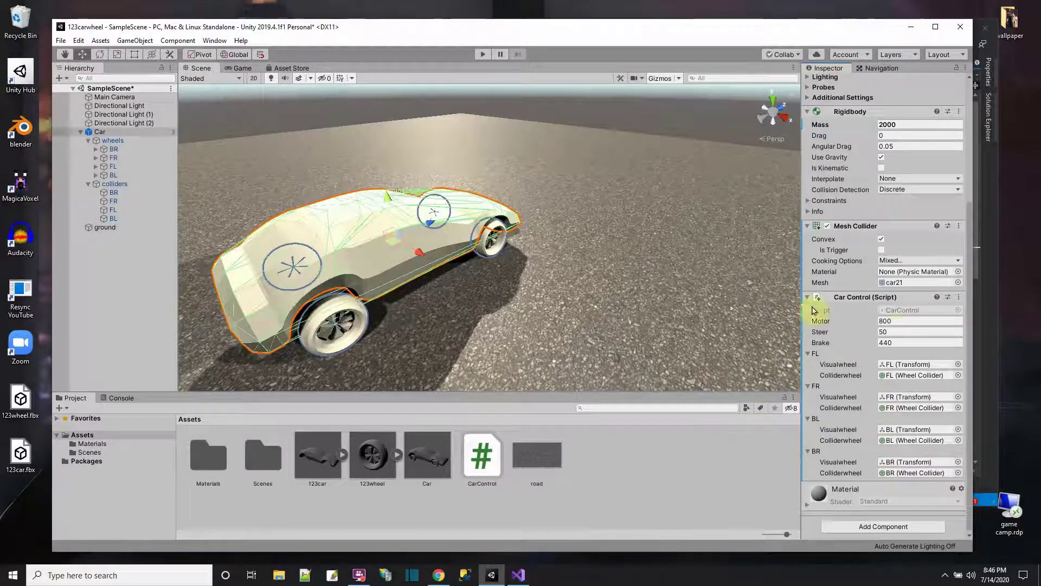
Step: Open the CarControl script in Visual Studio and add an empty private void Start() method below the BR field
{"action": "double_click", "coordinate": [903, 310]}
{"action": "scroll", "coordinate": [499, 290], "scroll_direction": "down", "scroll_amount": 3}
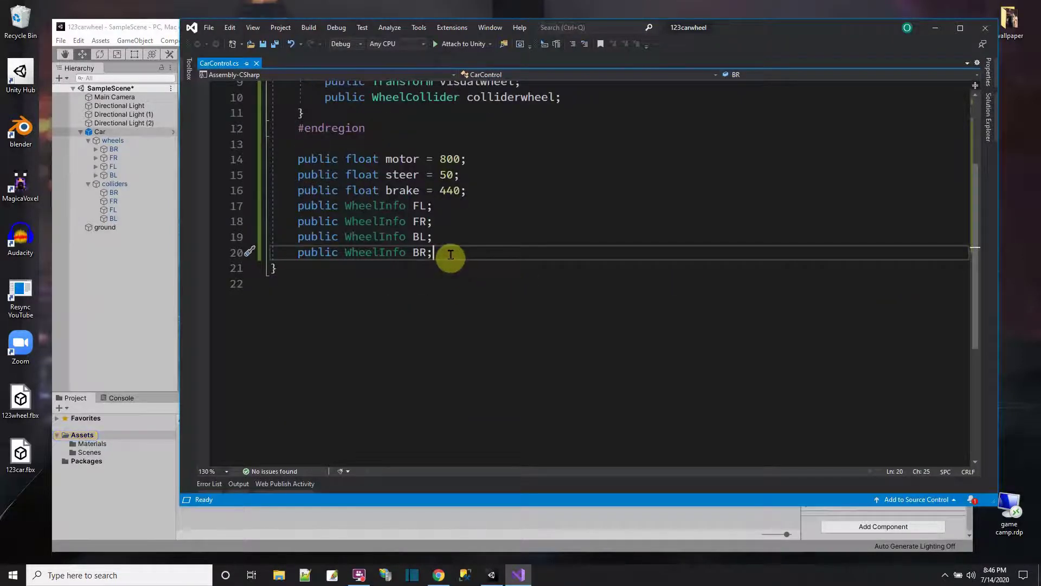
{"action": "key", "text": "Return"}
{"action": "key", "text": "Return"}
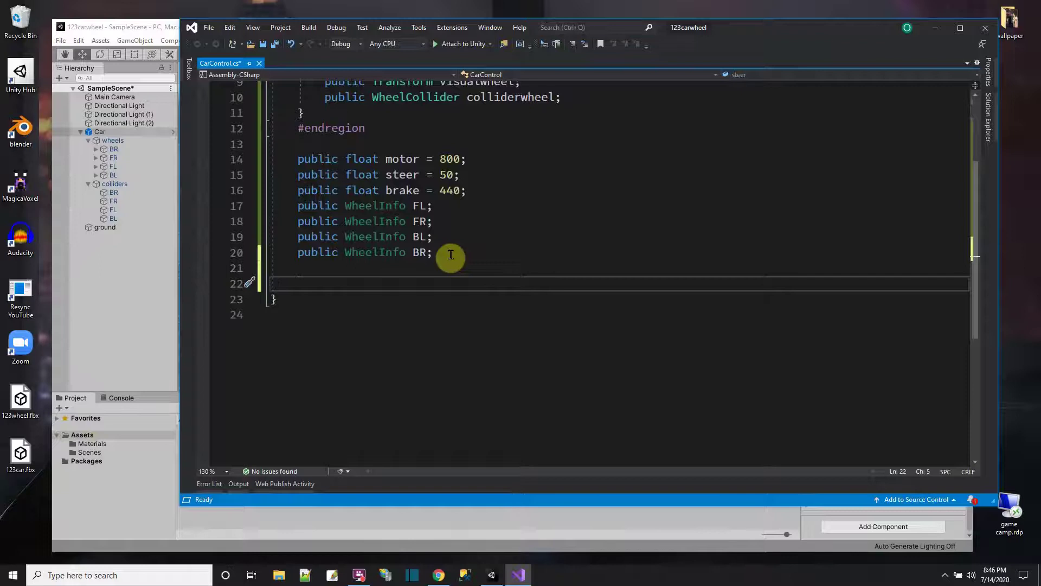
{"action": "type", "text": "priva"}
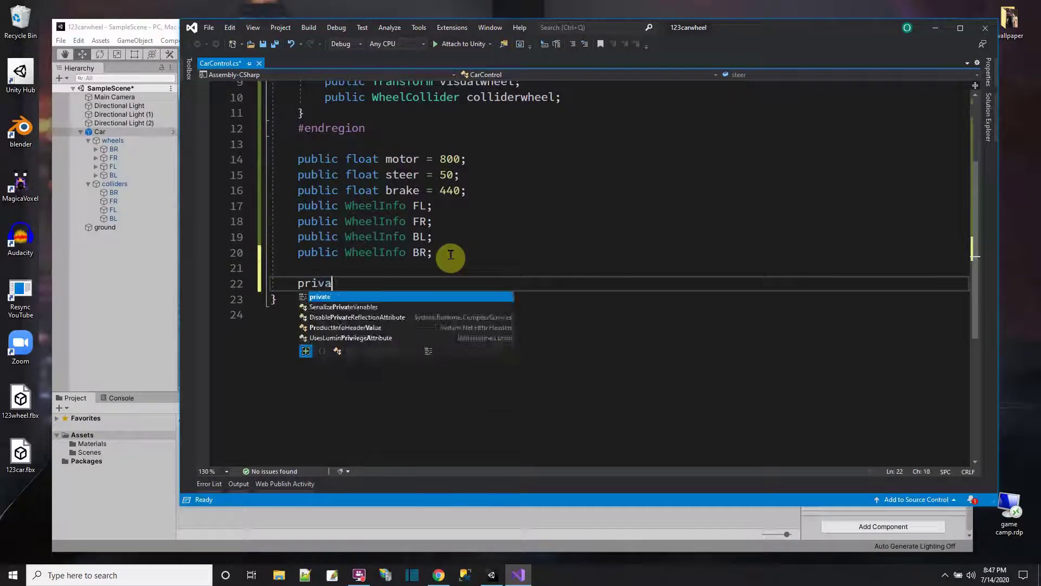
{"action": "type", "text": "te void Start"}
{"action": "key", "text": "Tab"}
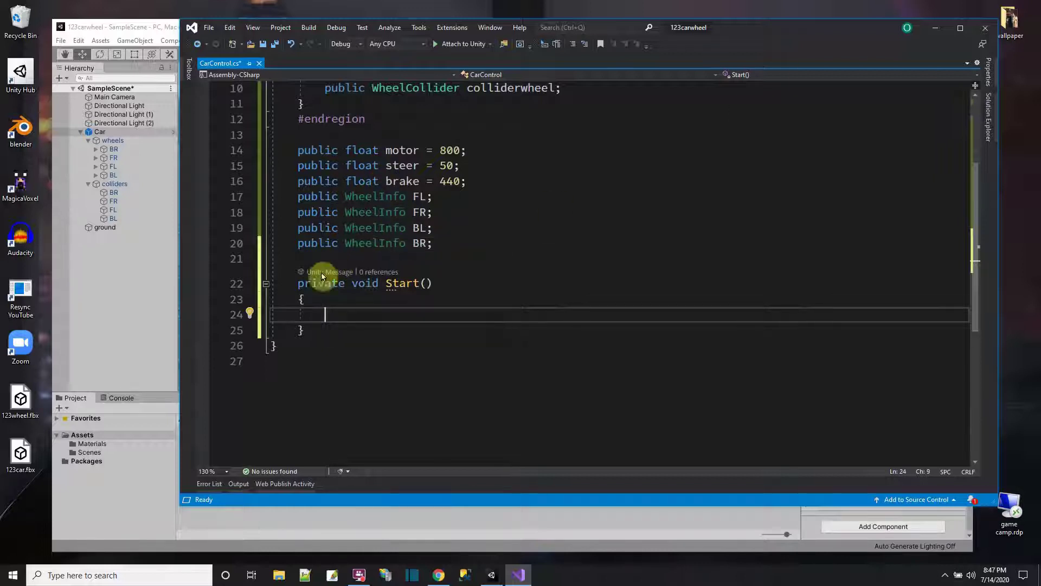
Step: Rename the Start method to Update, and extend that name to FixedUpdate
{"action": "double_click", "coordinate": [390, 283]}
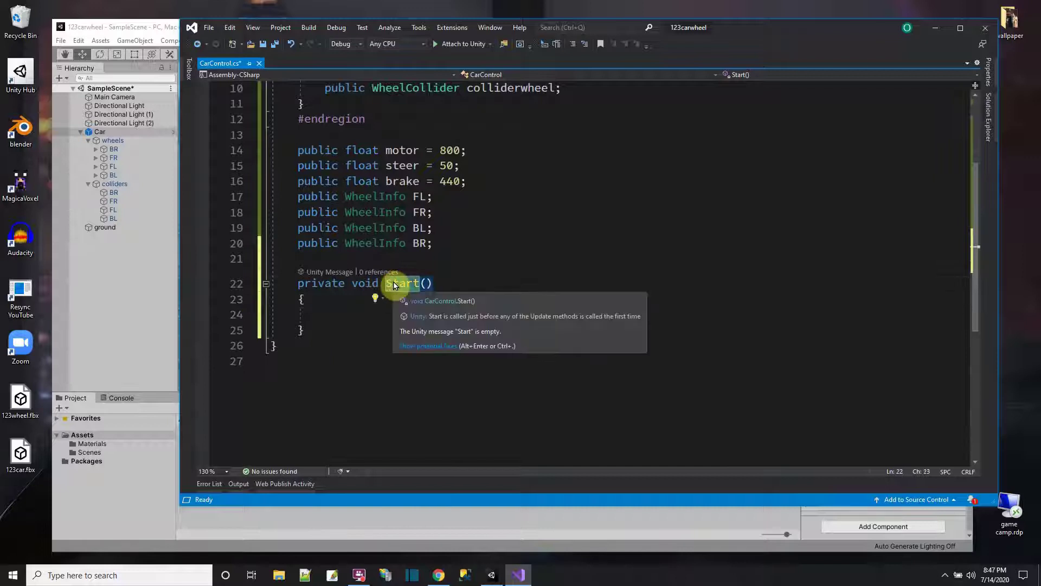
{"action": "type", "text": "Update"}
{"action": "left_click", "coordinate": [363, 311]}
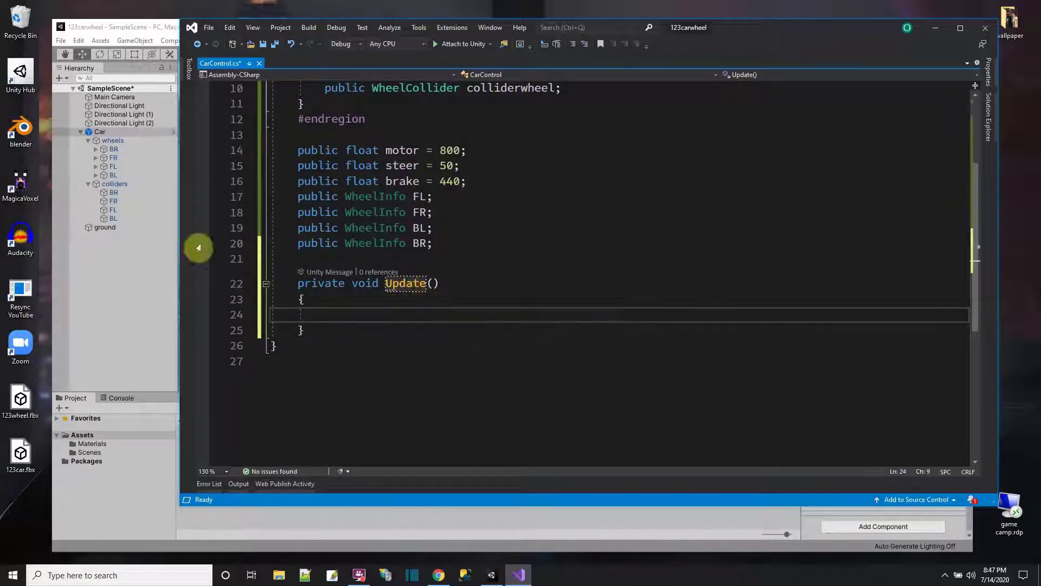
{"action": "left_click", "coordinate": [387, 284]}
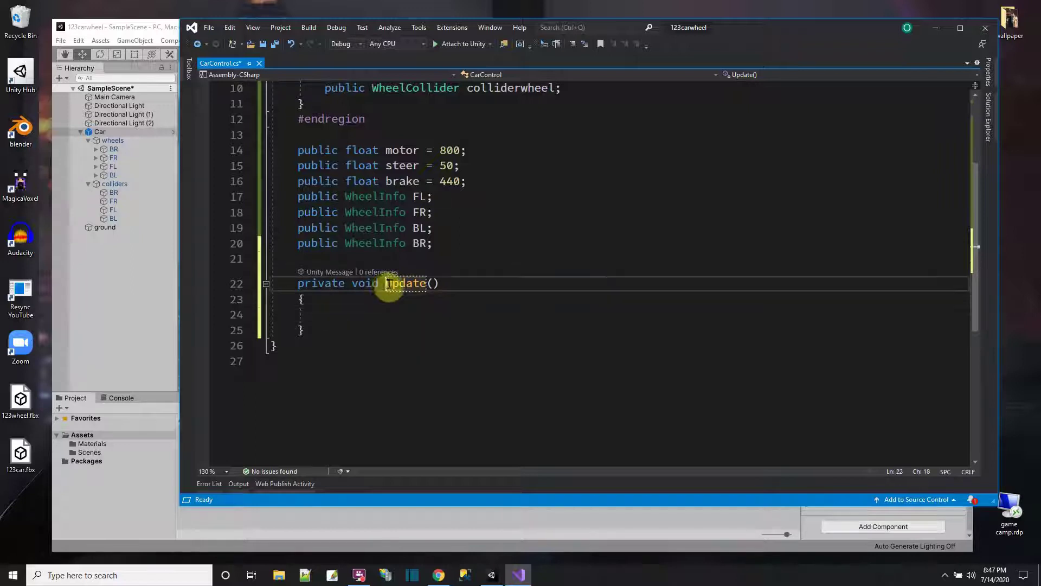
{"action": "type", "text": "Fixed"}
{"action": "left_click", "coordinate": [445, 322]}
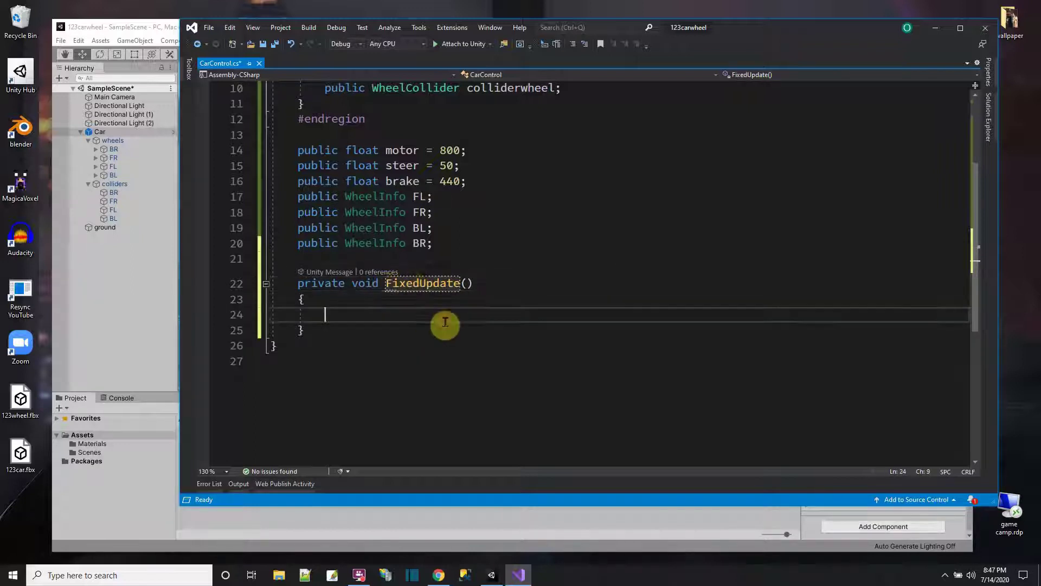
{"action": "scroll", "coordinate": [591, 318], "scroll_direction": "up", "scroll_amount": 3}
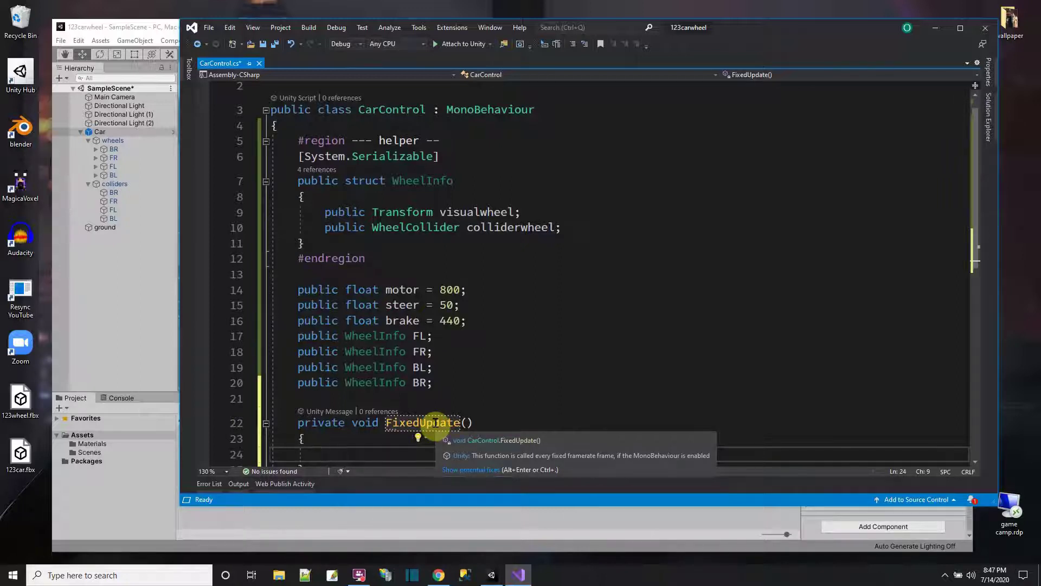
{"action": "scroll", "coordinate": [425, 384], "scroll_direction": "down", "scroll_amount": 3}
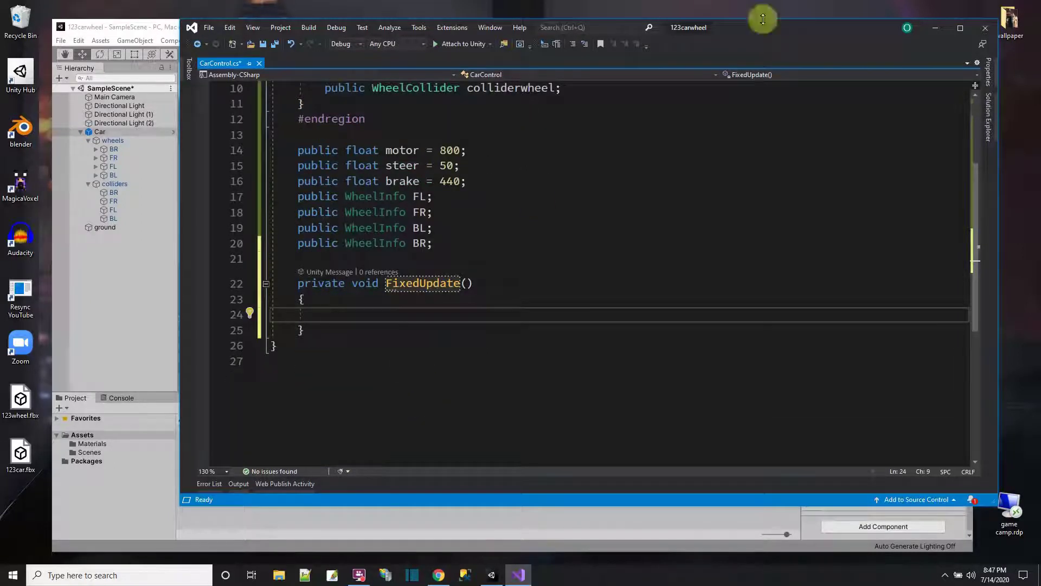
Step: Inside FixedUpdate, declare float vert = Input.GetAxis("Vertical");
{"action": "mouse_move", "coordinate": [422, 287]}
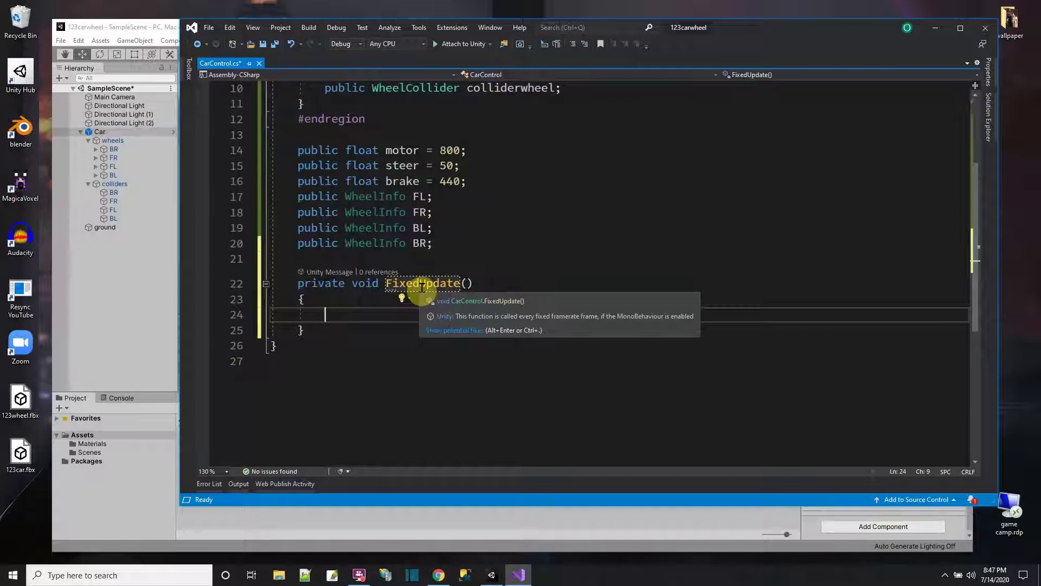
{"action": "type", "text": "float"}
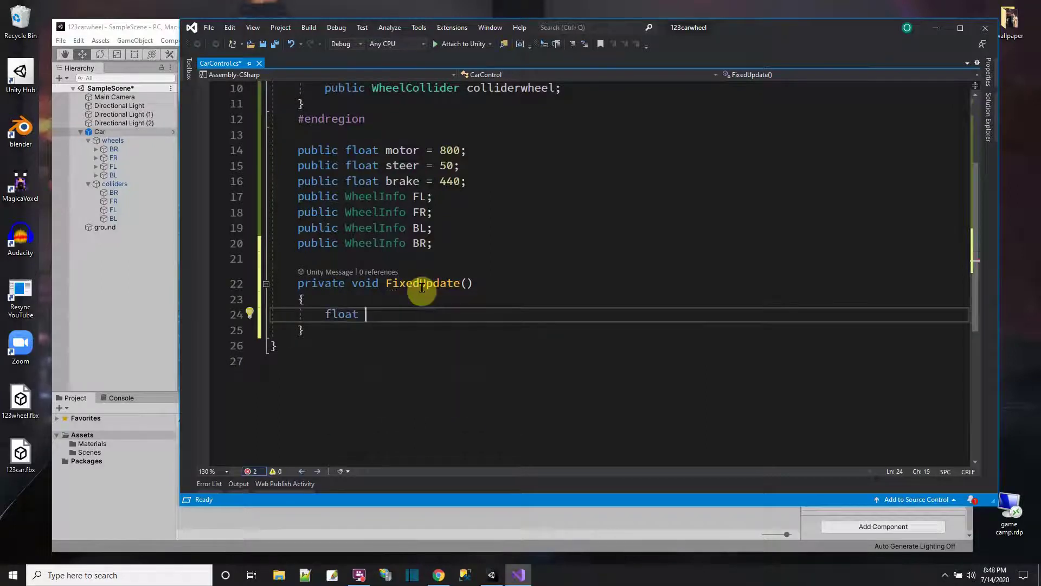
{"action": "type", "text": "horz"}
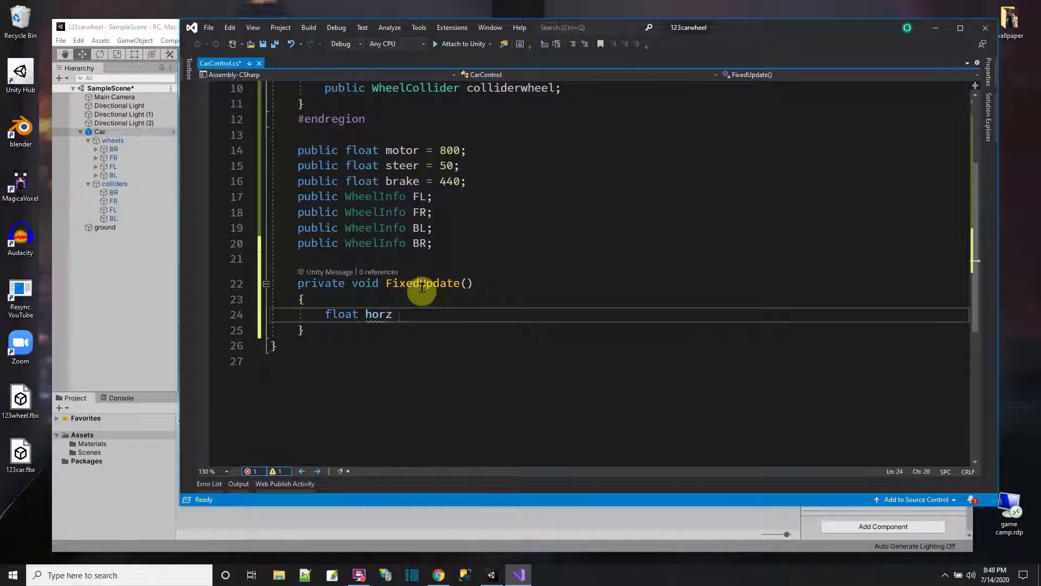
{"action": "key", "text": "BackSpace"}
{"action": "key", "text": "BackSpace"}
{"action": "key", "text": "BackSpace"}
{"action": "key", "text": "BackSpace"}
{"action": "type", "text": "vert = Input"}
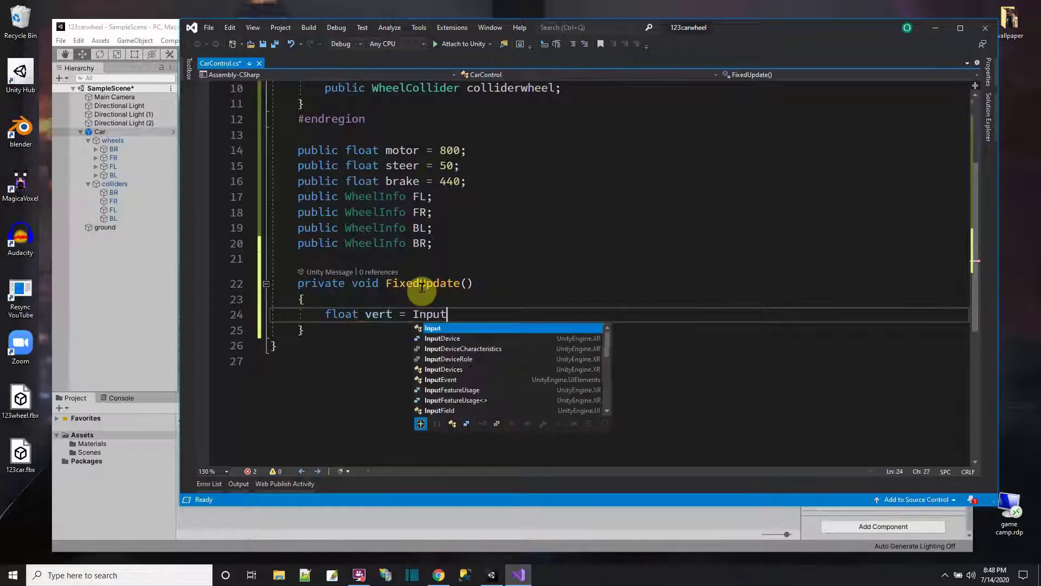
{"action": "type", "text": ".GetAxis(\""}
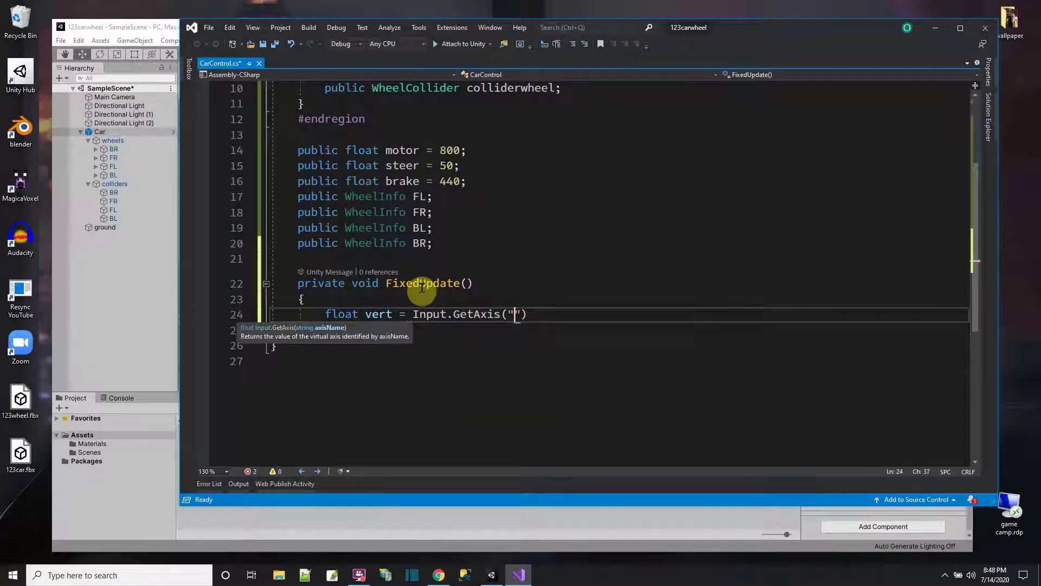
{"action": "type", "text": "Vertical\");"}
Step: Add the trailing comment // -1..0..1 to the vert declaration and start a new line below it
{"action": "key", "text": "Tab"}
{"action": "type", "text": "//"}
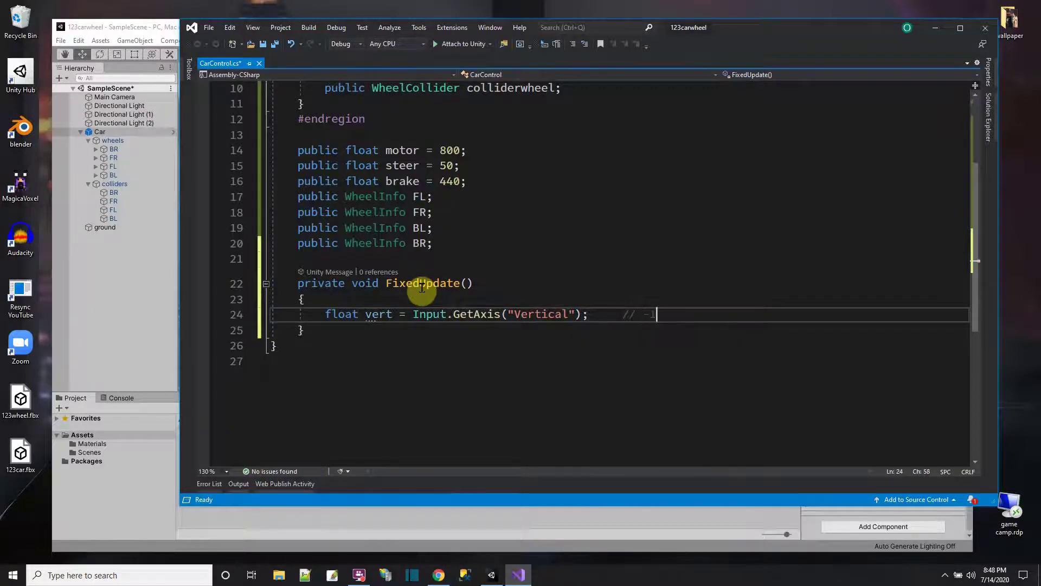
{"action": "type", "text": " -1..0..1"}
{"action": "key", "text": "Return"}
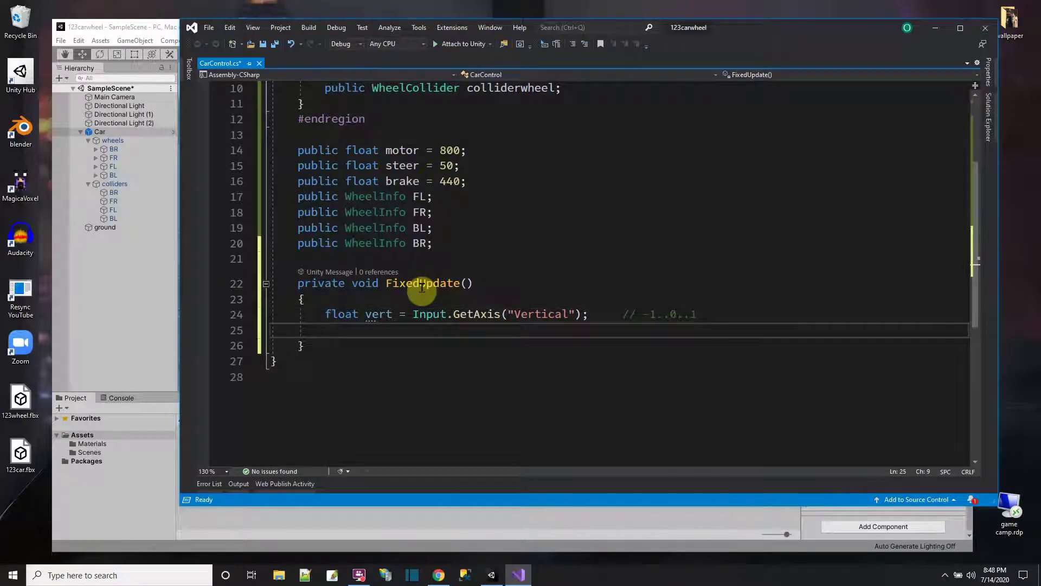
Step: Declare float horz = Input.GetAxis("Horizontal"); below the vert line and save the script
{"action": "type", "text": "float horz = Input.G"}
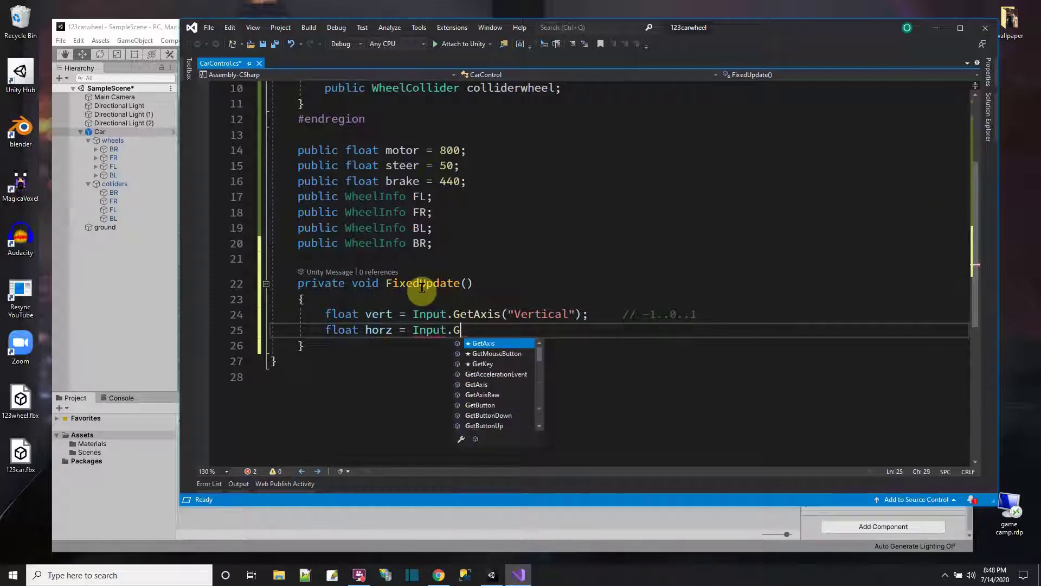
{"action": "type", "text": "etAxis(\"Horizontal\");"}
{"action": "key", "text": "Return"}
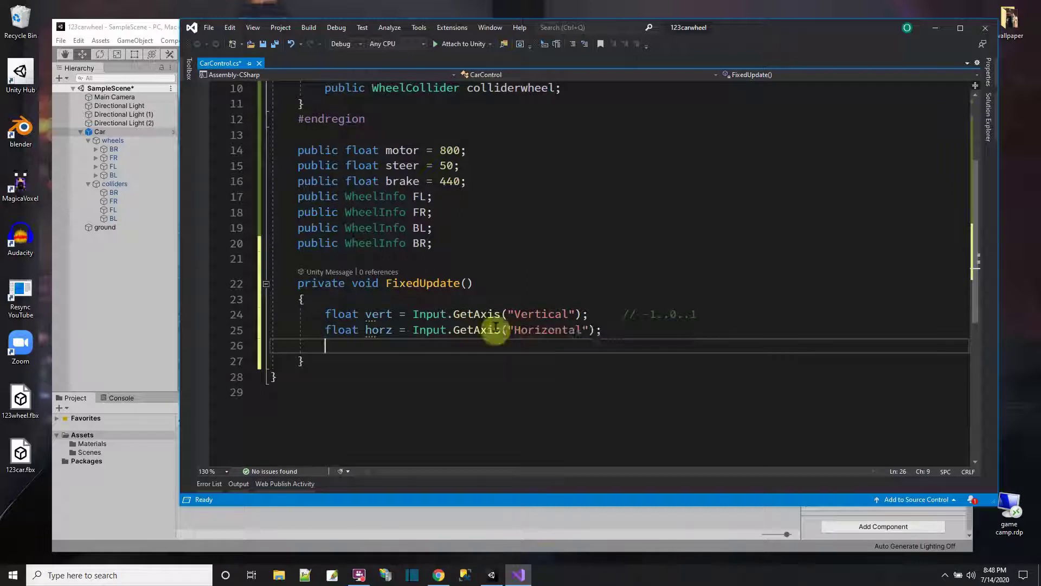
{"action": "left_click", "coordinate": [264, 44]}
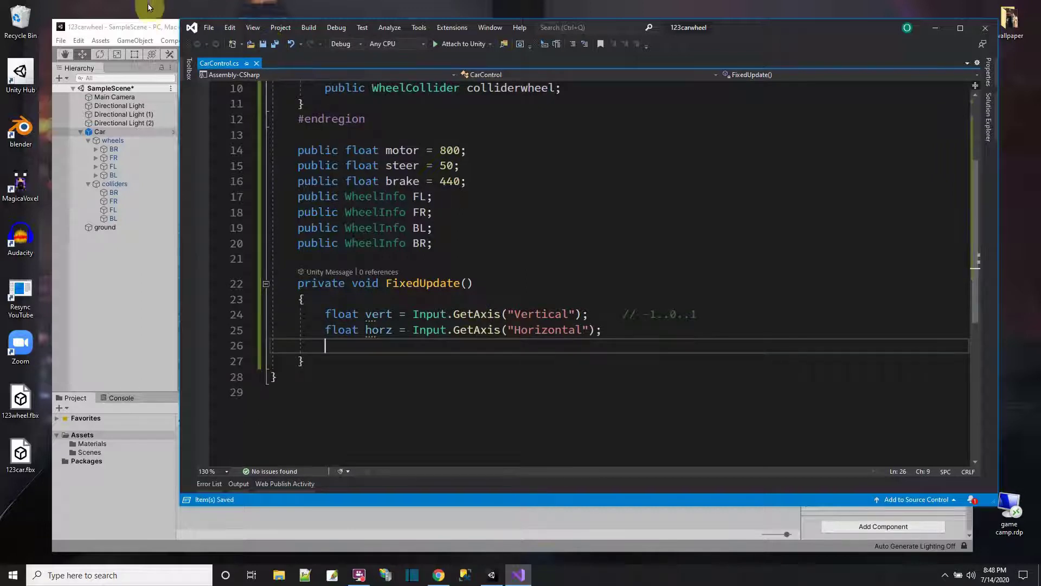
Step: Switch to Unity and examine the Horizontal axis's button assignments in the project's Input Manager settings
{"action": "left_click", "coordinate": [149, 27]}
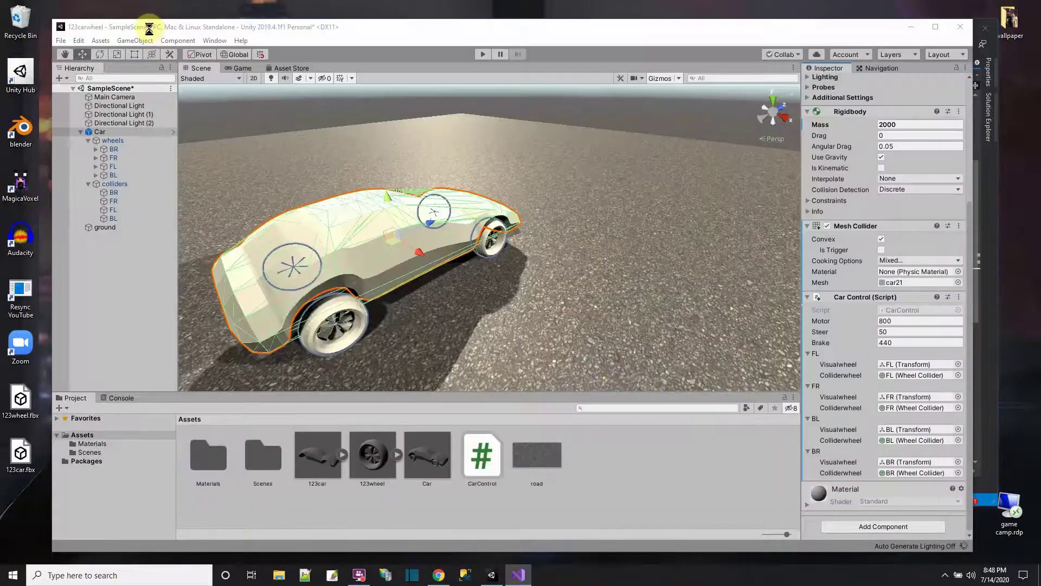
{"action": "left_click", "coordinate": [215, 41]}
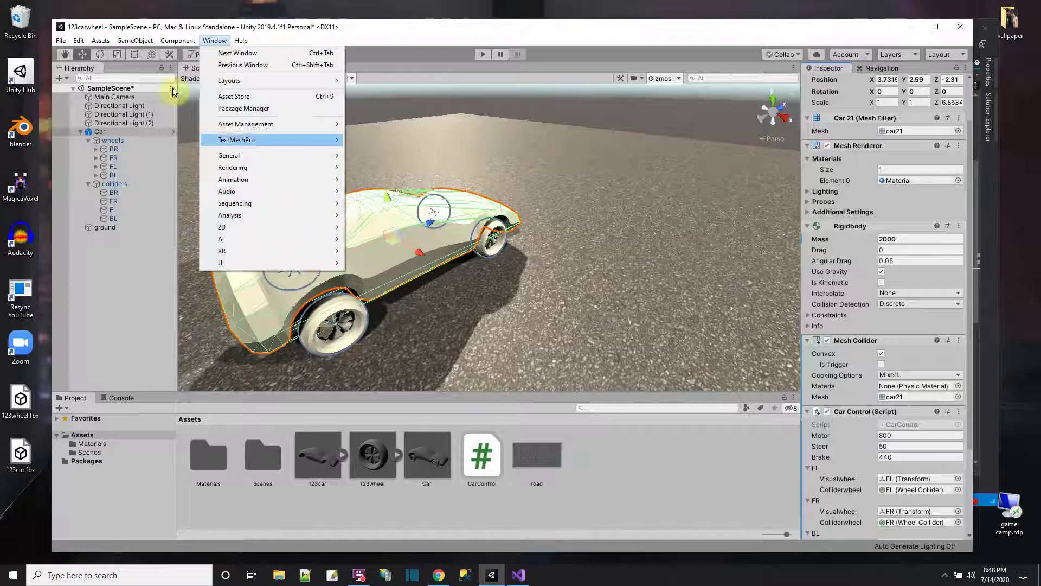
{"action": "left_click", "coordinate": [78, 41]}
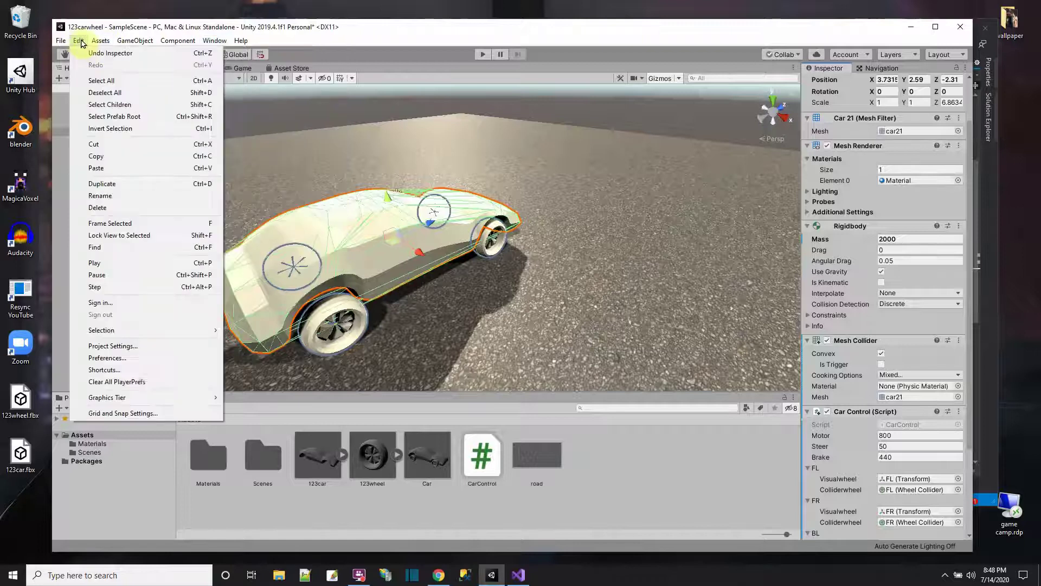
{"action": "left_click", "coordinate": [142, 347]}
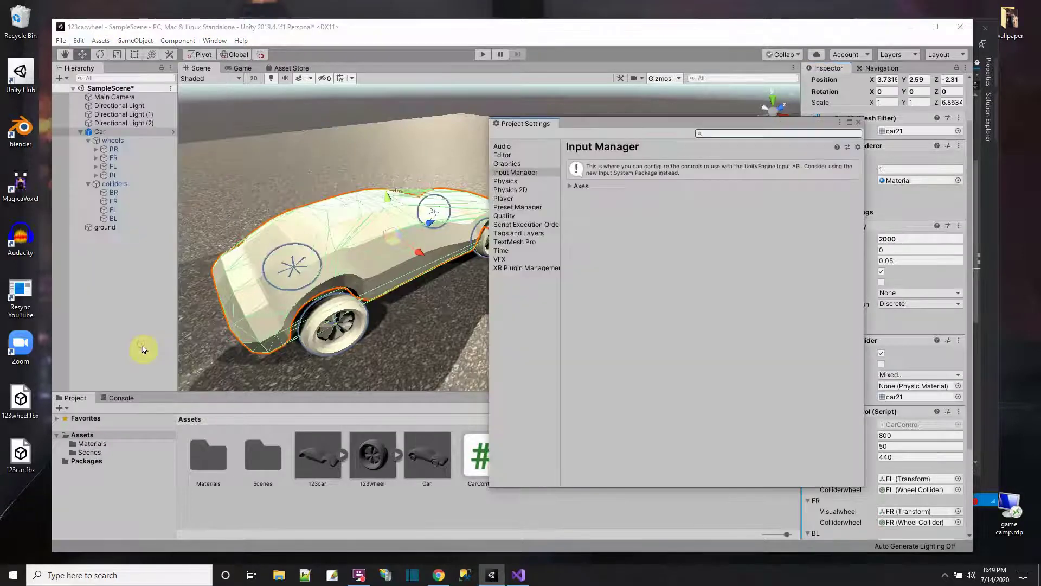
{"action": "left_click", "coordinate": [570, 186]}
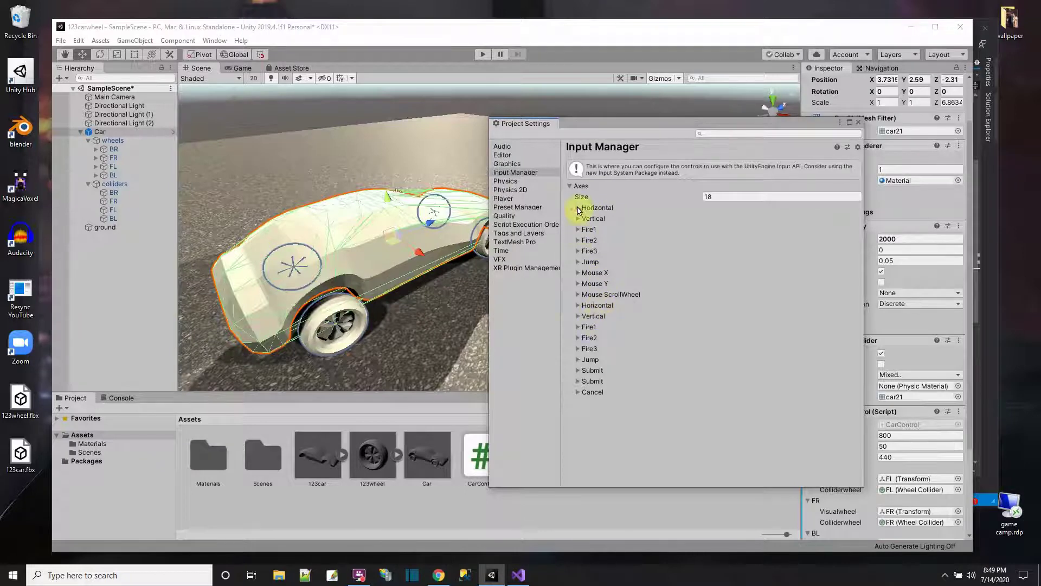
{"action": "left_click", "coordinate": [578, 207]}
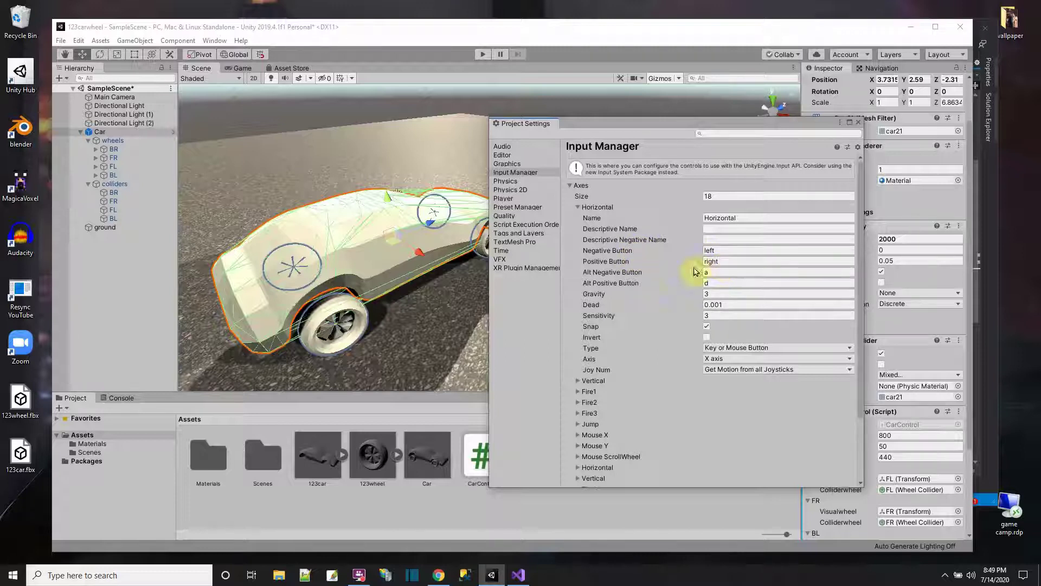
{"action": "left_click", "coordinate": [577, 207]}
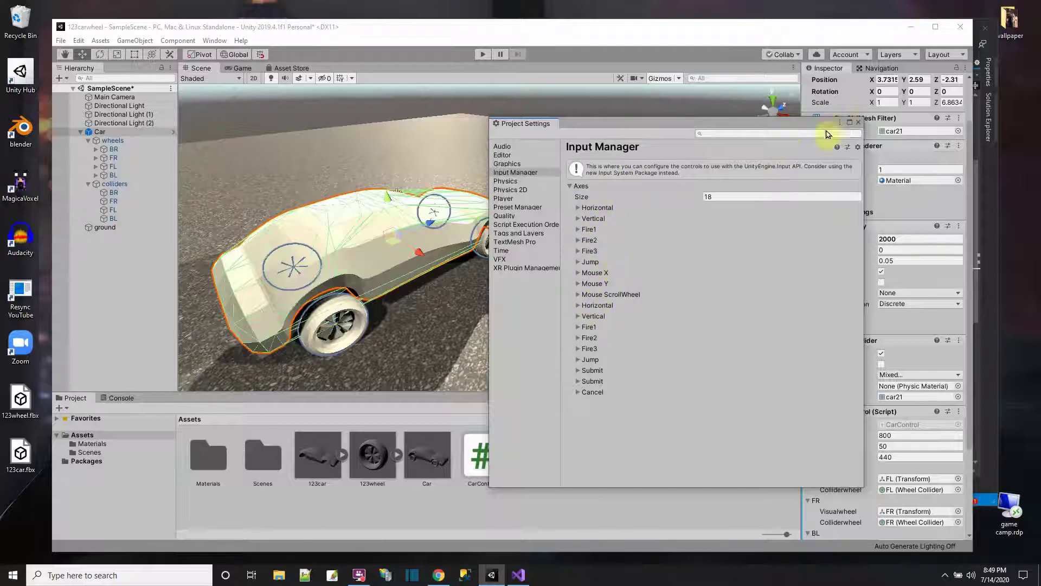
{"action": "left_click", "coordinate": [857, 122]}
Step: Return to the CarControl script in Visual Studio and begin a statement in FixedUpdate accessing the steering property of FL.colliderwheel
{"action": "left_click", "coordinate": [519, 575]}
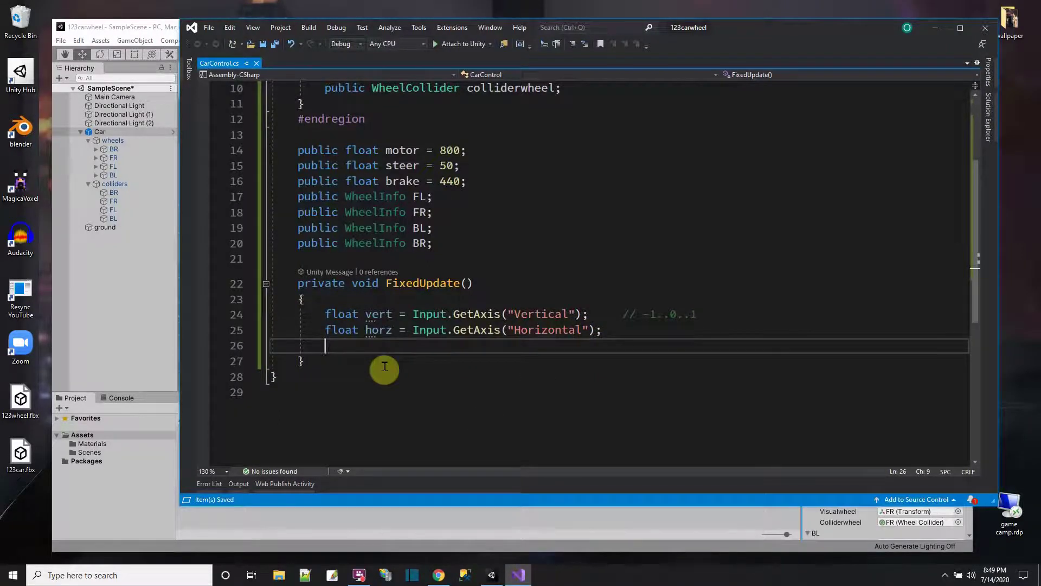
{"action": "key", "text": "Return"}
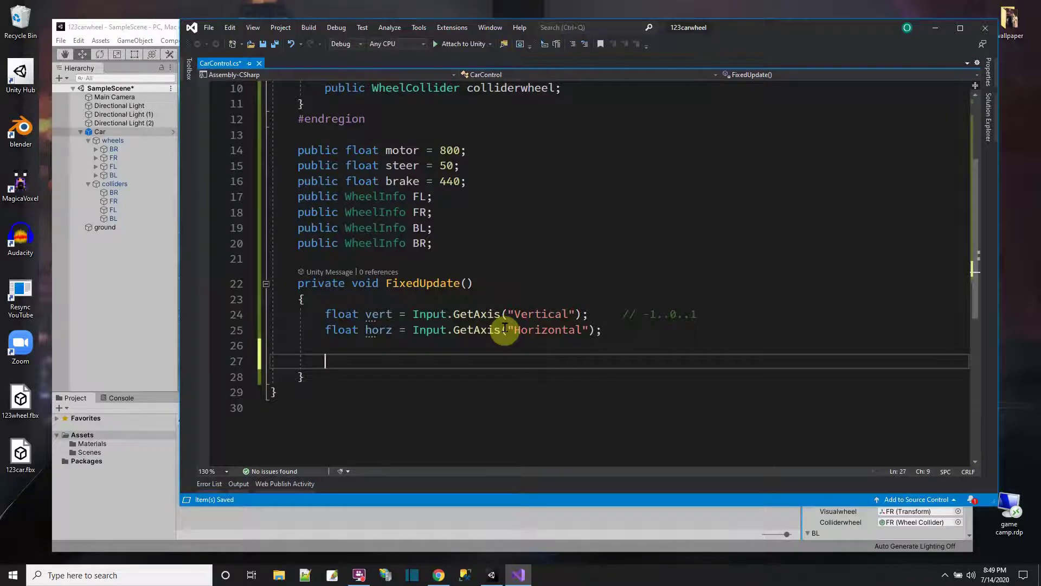
{"action": "type", "text": "FL."}
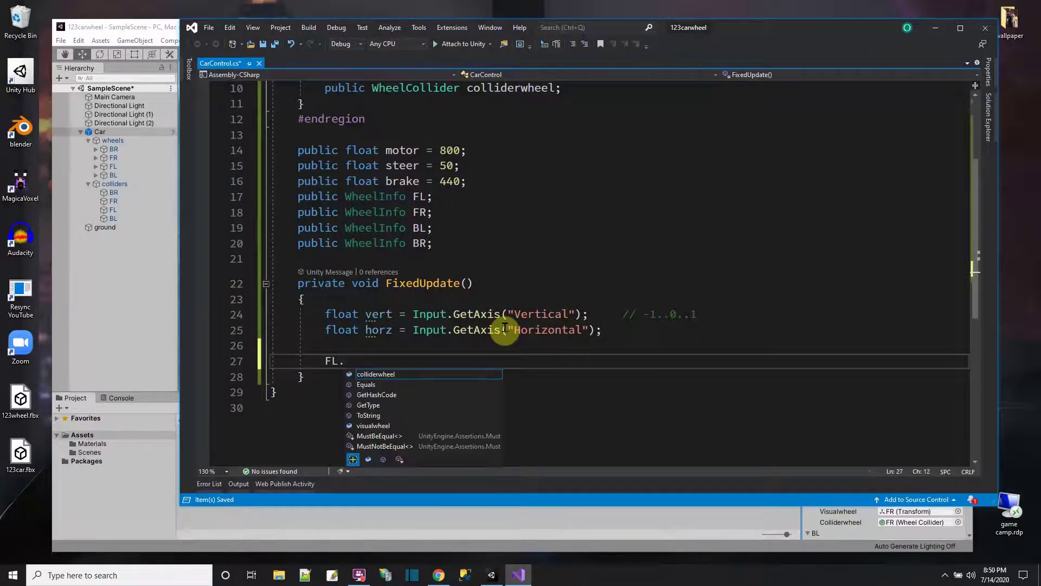
{"action": "type", "text": "wheelcollider.st"}
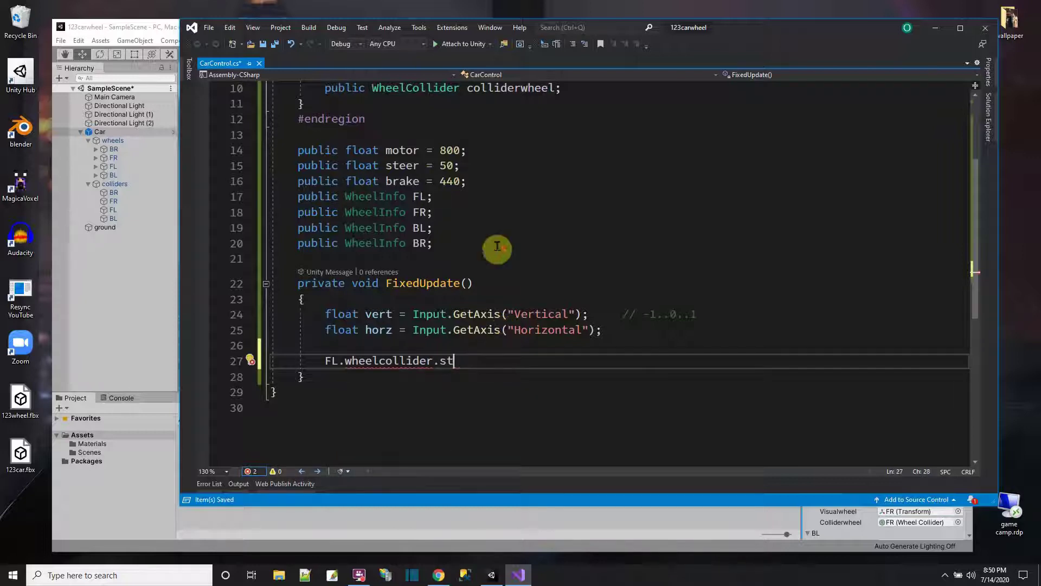
{"action": "scroll", "coordinate": [495, 249], "scroll_direction": "up", "scroll_amount": 3}
{"action": "scroll", "coordinate": [521, 271], "scroll_direction": "down", "scroll_amount": 5}
{"action": "scroll", "coordinate": [479, 299], "scroll_direction": "down", "scroll_amount": 2}
{"action": "double_click", "coordinate": [380, 194]}
{"action": "type", "text": "collid"}
{"action": "type", "text": "erwheel.s"}
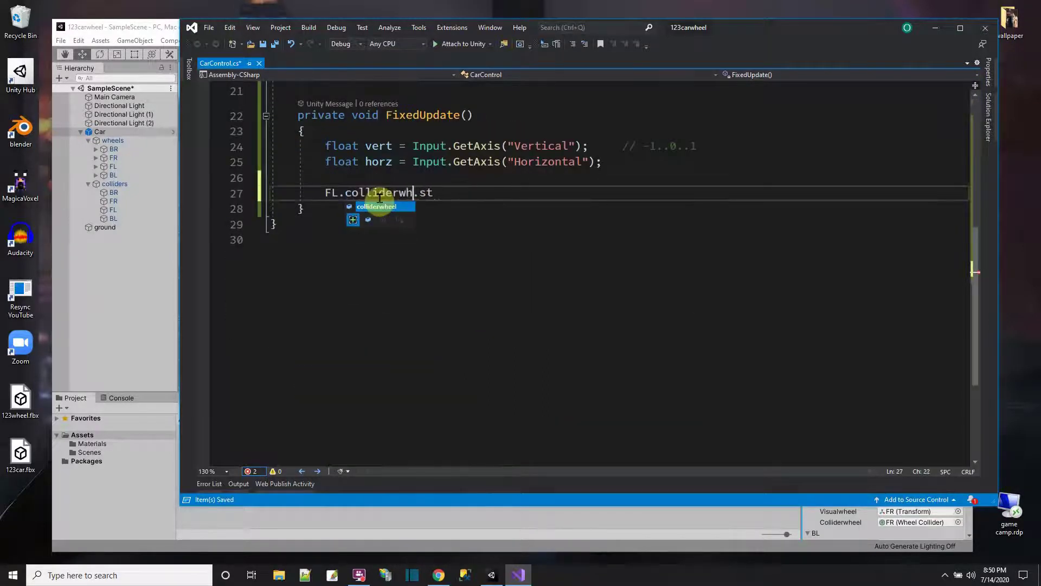
Step: Complete the front-left wheel statement in FixedUpdate as FL.colliderwheel.steerAngle = horz * steer;
{"action": "type", "text": "t"}
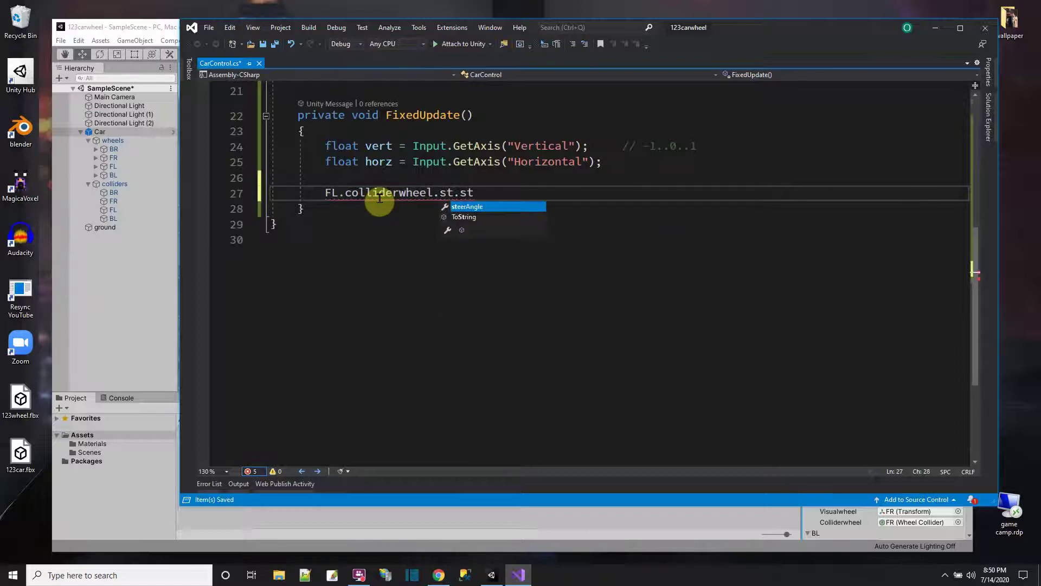
{"action": "key", "text": "Tab"}
{"action": "key", "text": "BackSpace"}
{"action": "key", "text": "BackSpace"}
{"action": "key", "text": "BackSpace"}
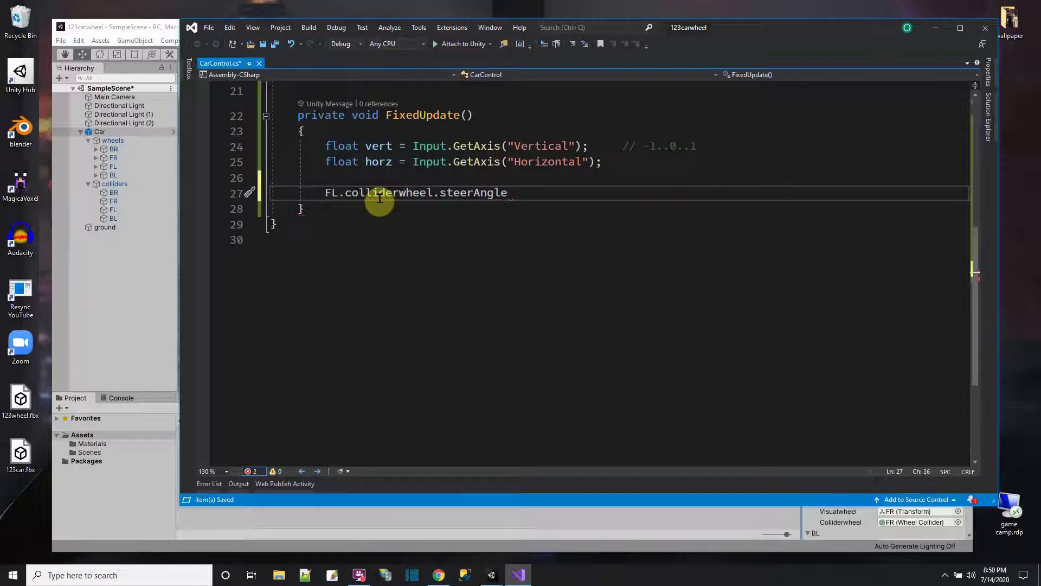
{"action": "key", "text": "ctrl+shift+Left"}
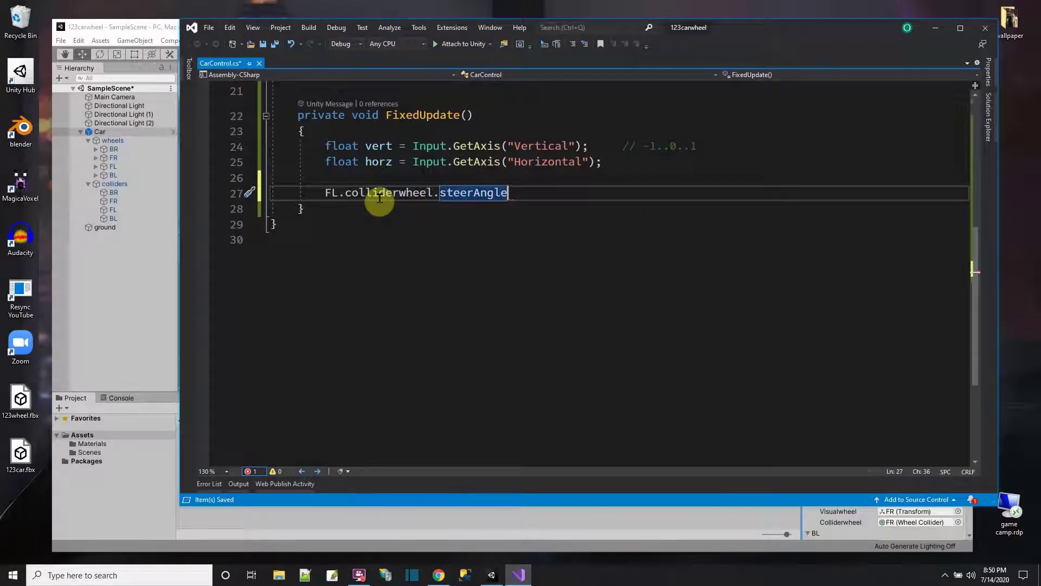
{"action": "key", "text": "Right"}
{"action": "type", "text": "= "}
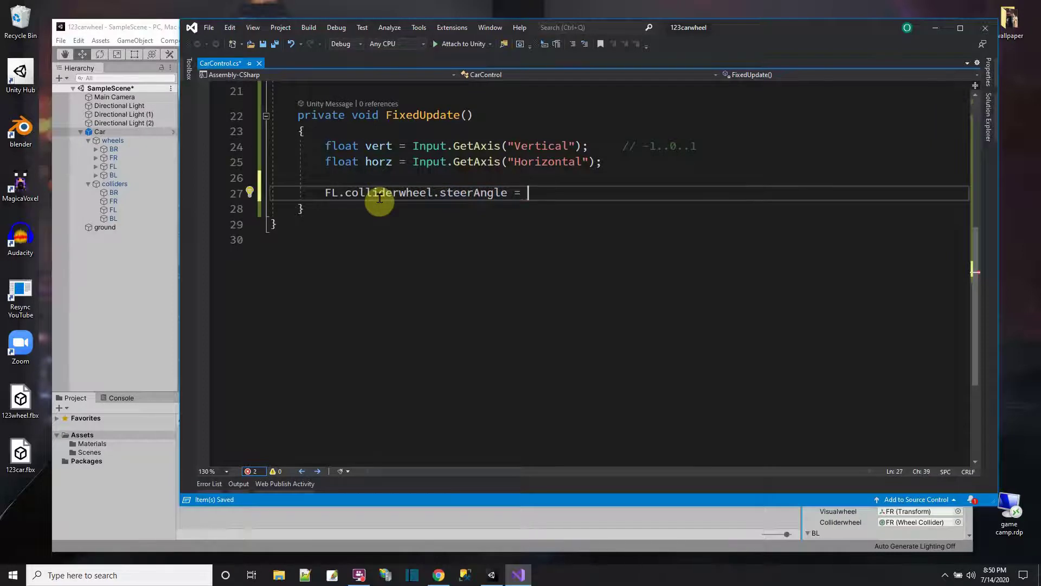
{"action": "type", "text": "horz"}
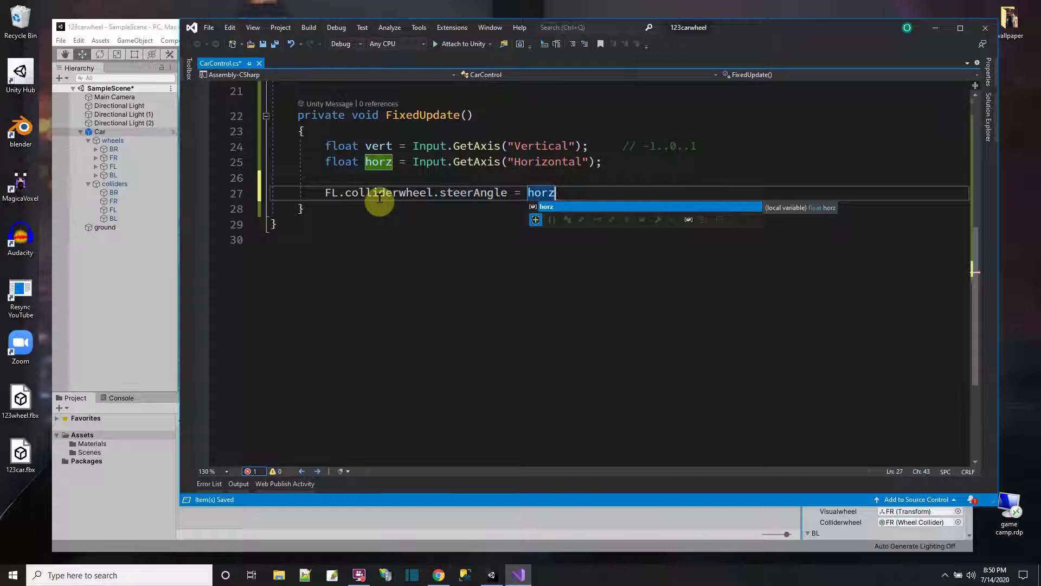
{"action": "type", "text": " * steer;"}
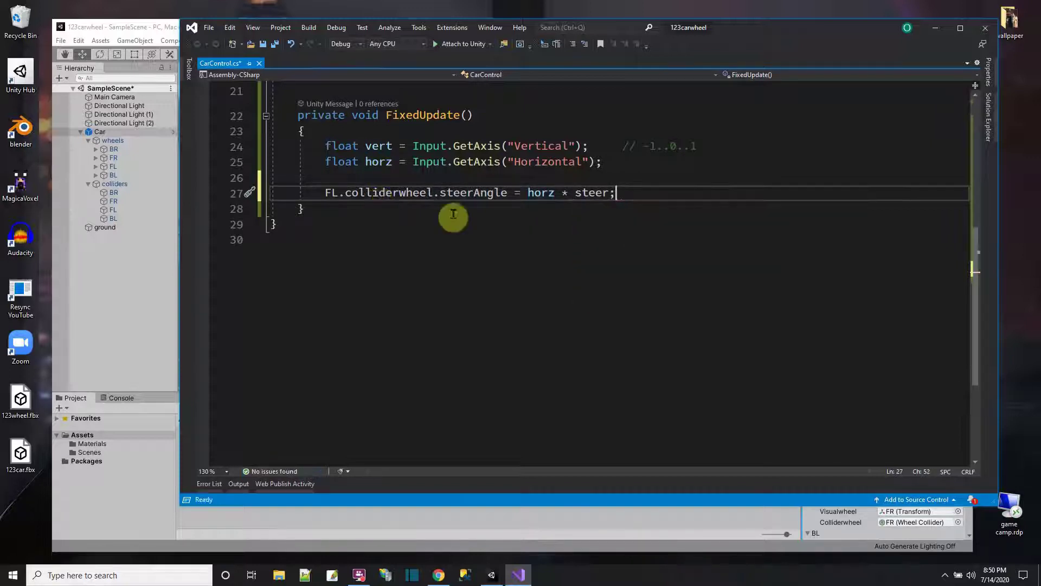
Step: Add the line FR.colliderwheel.steerAngle = horz * steer; below the front-left steering statement
{"action": "scroll", "coordinate": [473, 275], "scroll_direction": "up", "scroll_amount": 6}
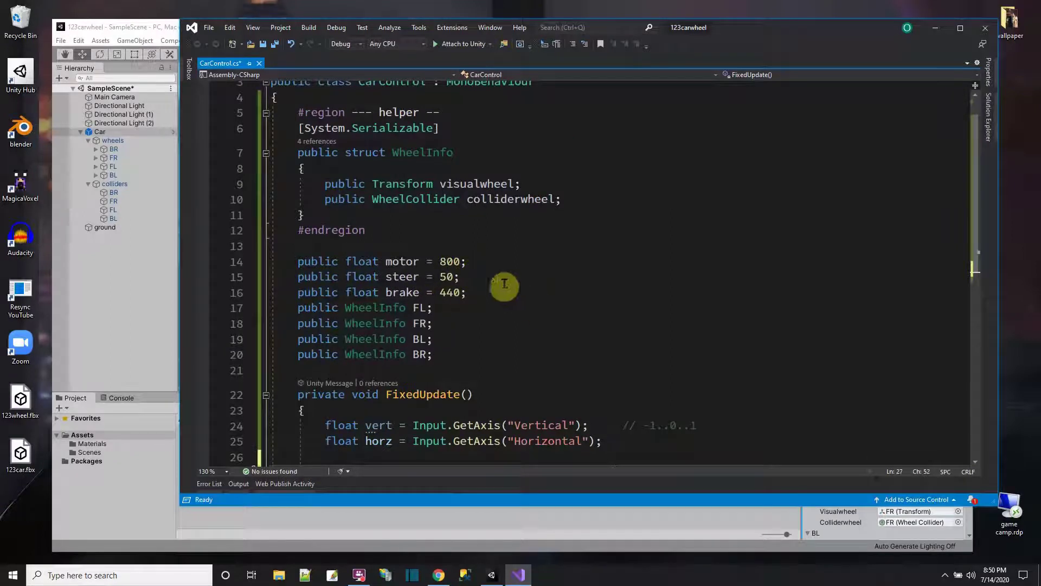
{"action": "scroll", "coordinate": [616, 291], "scroll_direction": "down", "scroll_amount": 5}
{"action": "key", "text": "Return"}
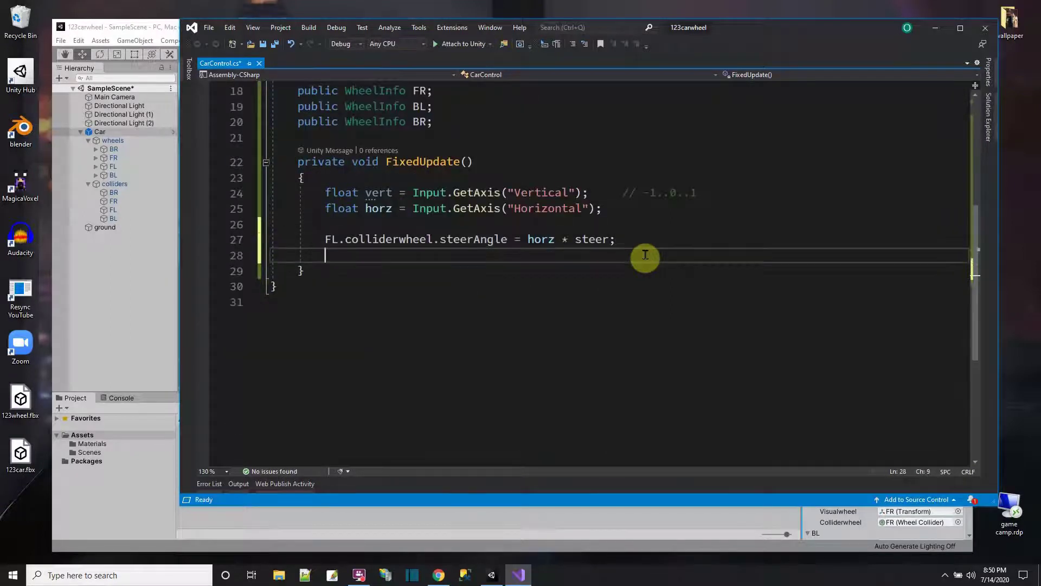
{"action": "type", "text": "FR.colliderwh"}
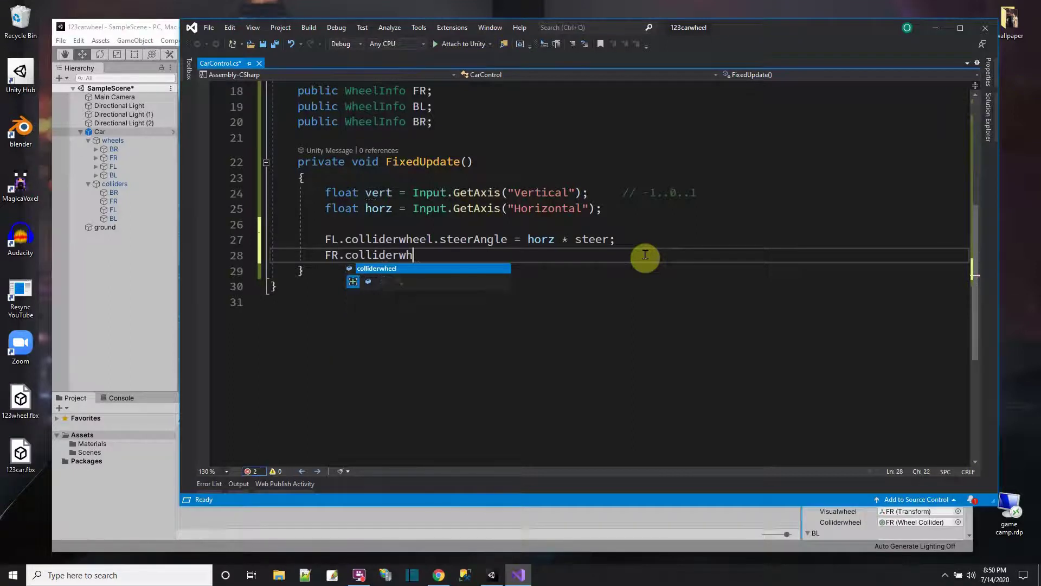
{"action": "type", "text": "eel.steerAngle = horz * steer;"}
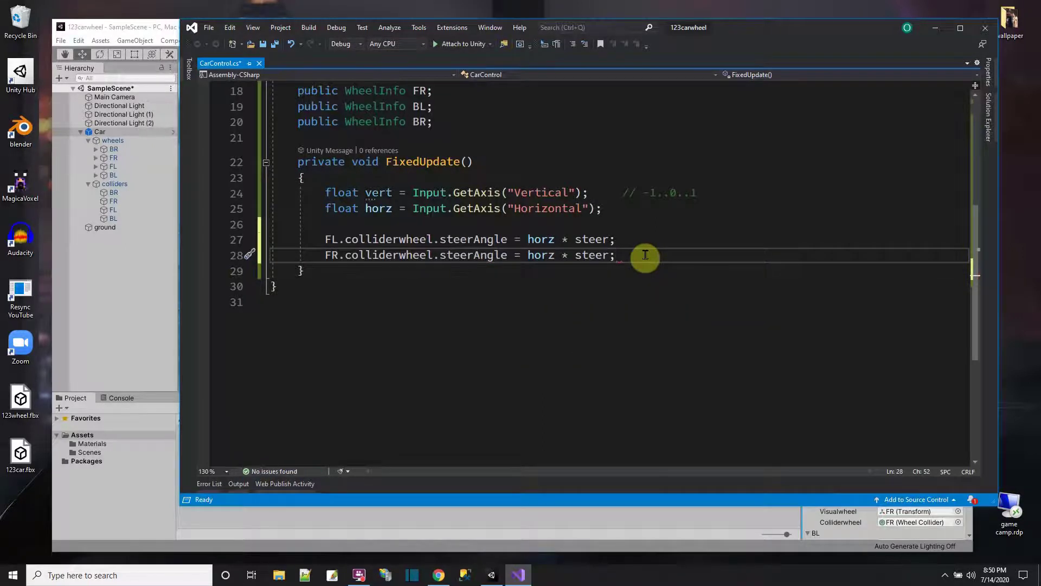
Step: Add the line BL.colliderwheel.motorTorque = vert * motor; below the steering statements
{"action": "key", "text": "Return"}
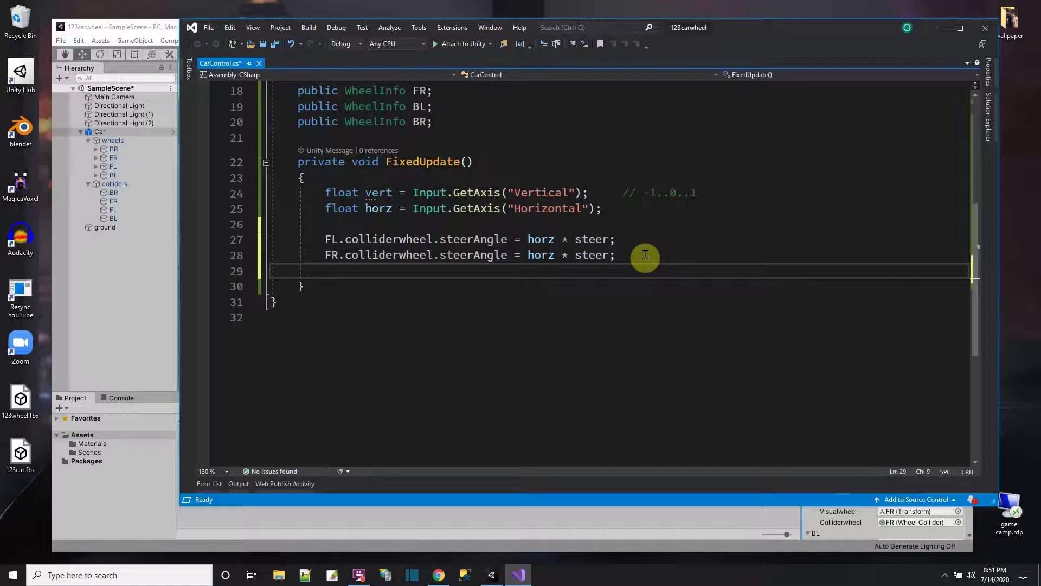
{"action": "type", "text": "BL.coll"}
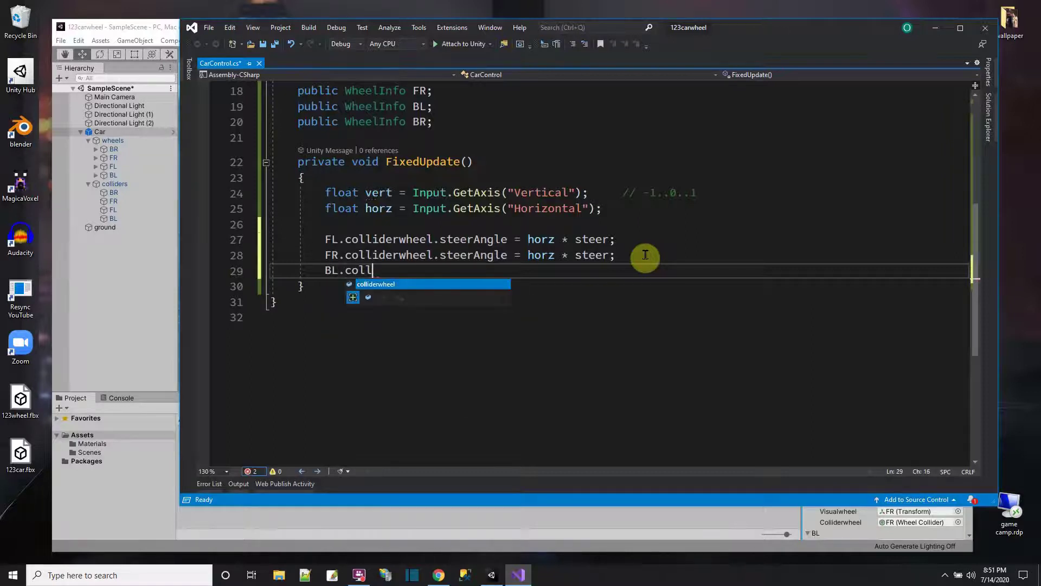
{"action": "type", "text": "iderwheel."}
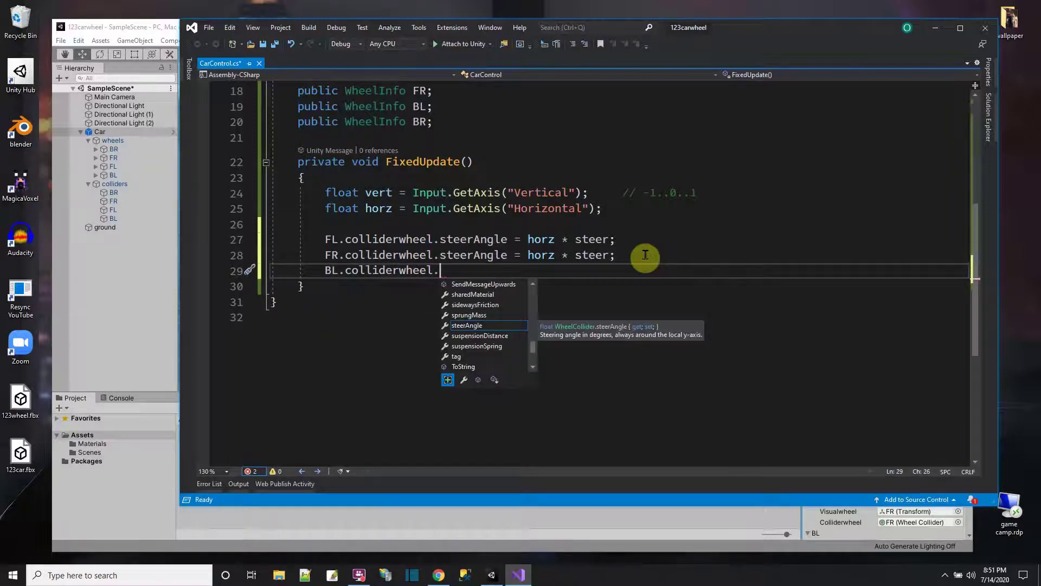
{"action": "type", "text": "mot"}
{"action": "key", "text": "Tab"}
{"action": "type", "text": "= vert * motor;"}
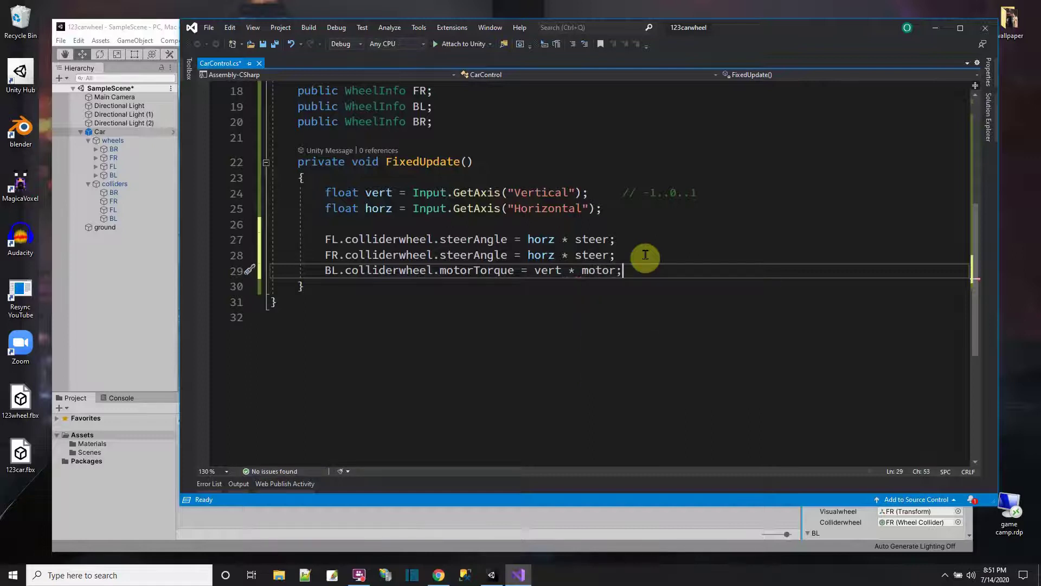
Step: Add the line BR.colliderwheel.motorTorque = vert * motor; followed by a new line, and save the script
{"action": "key", "text": "Return"}
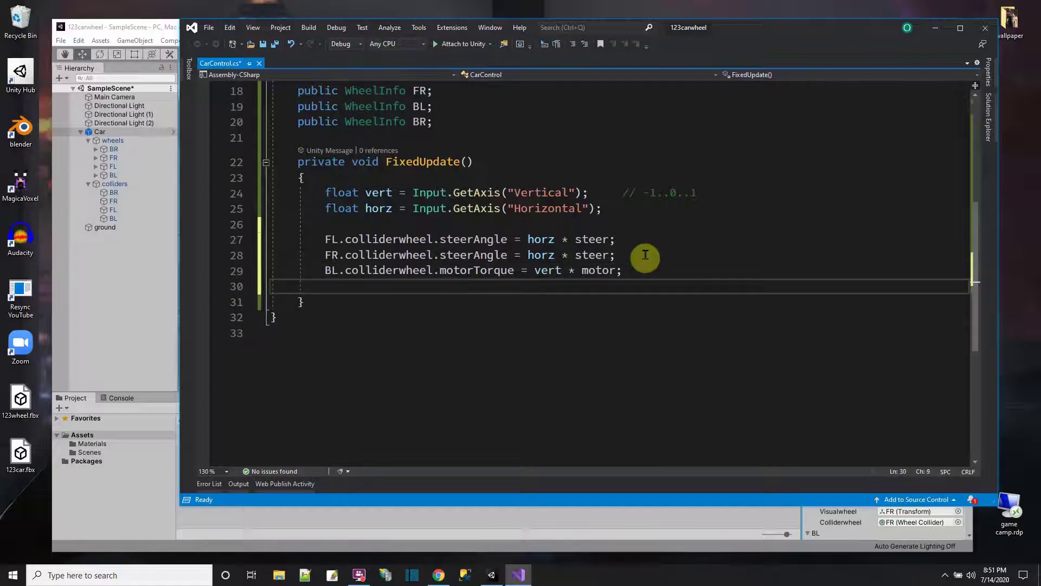
{"action": "type", "text": "BR.coll"}
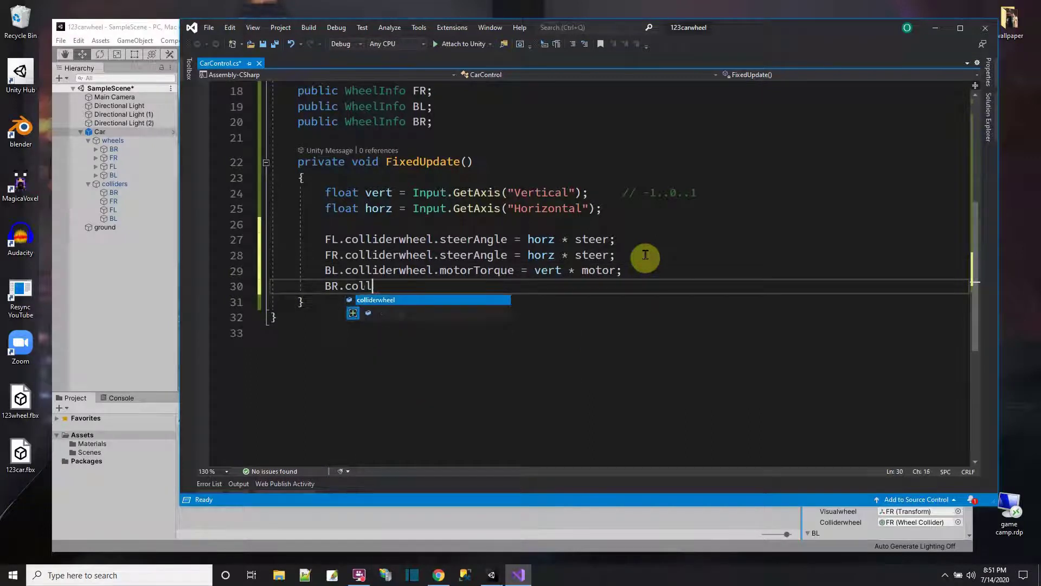
{"action": "type", "text": "iderwheel.motorTorque"}
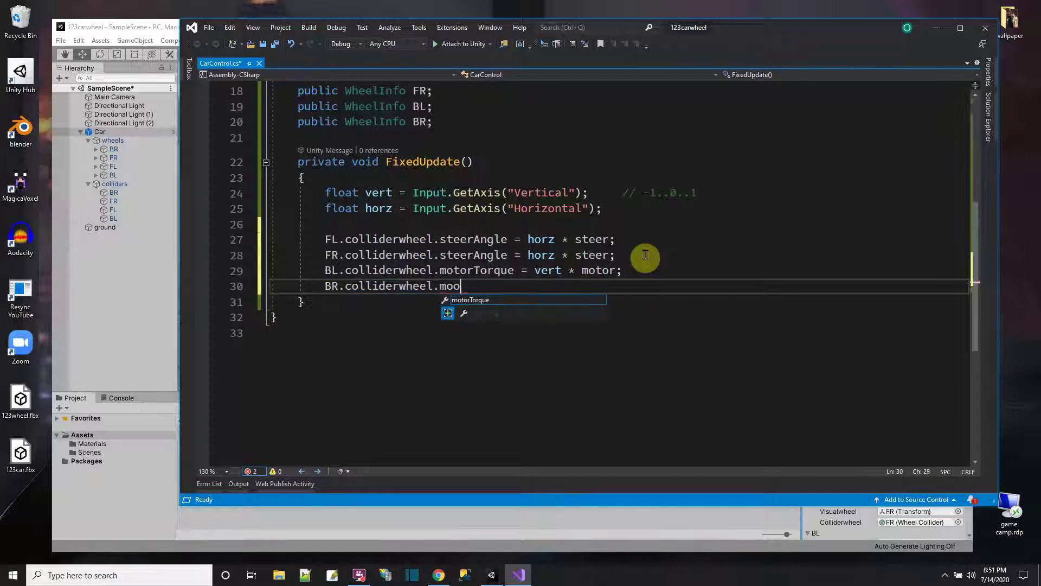
{"action": "type", "text": " = vert "}
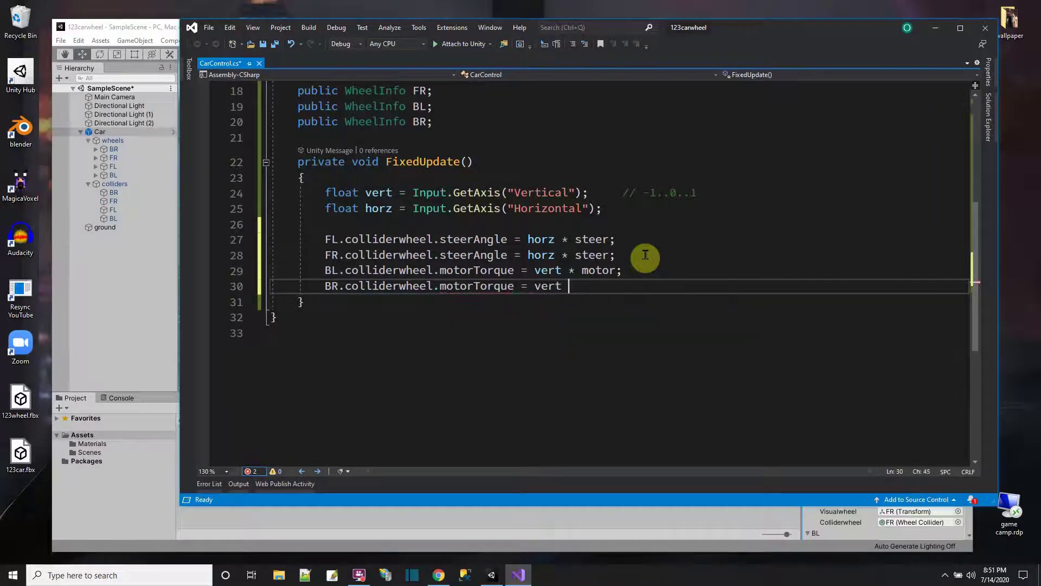
{"action": "type", "text": "* motor;"}
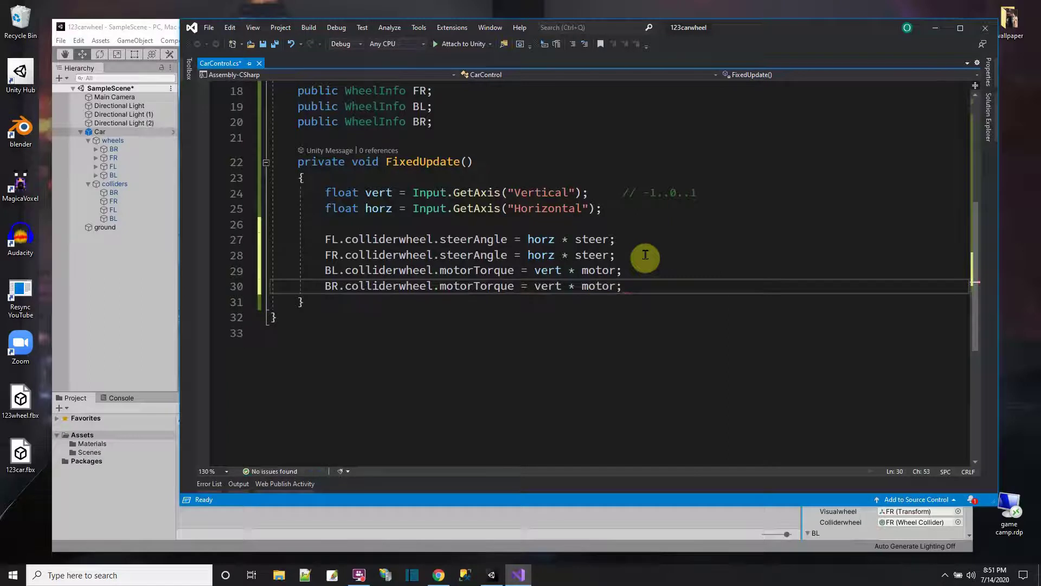
{"action": "key", "text": "Return"}
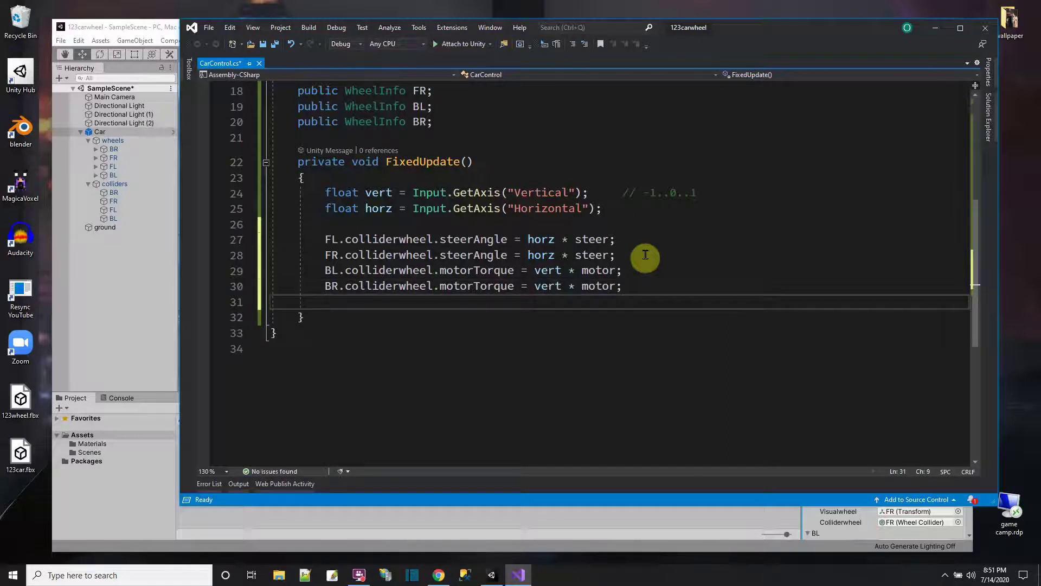
{"action": "scroll", "coordinate": [453, 217], "scroll_direction": "down", "scroll_amount": 2}
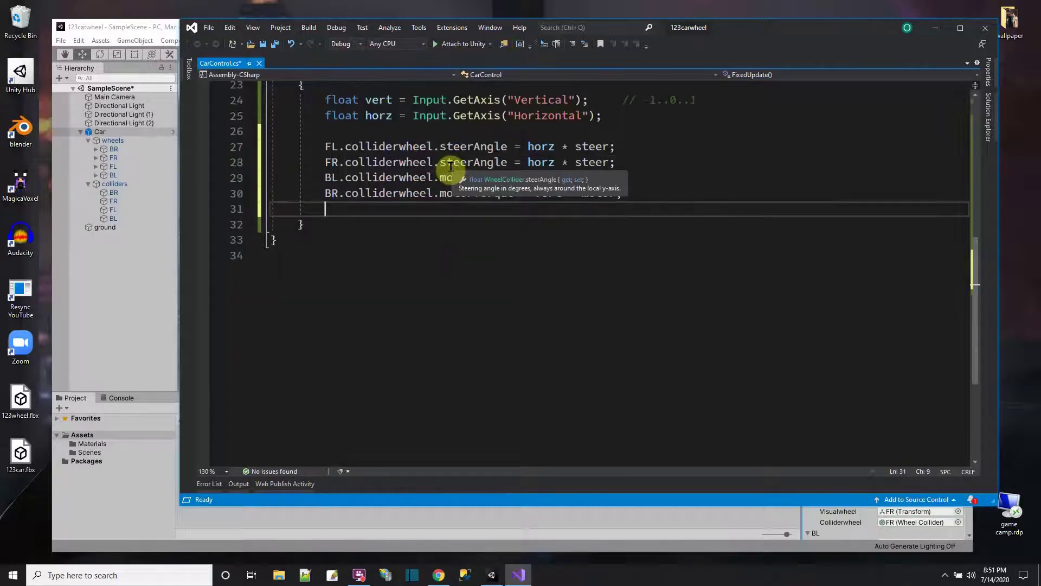
{"action": "left_click", "coordinate": [262, 44]}
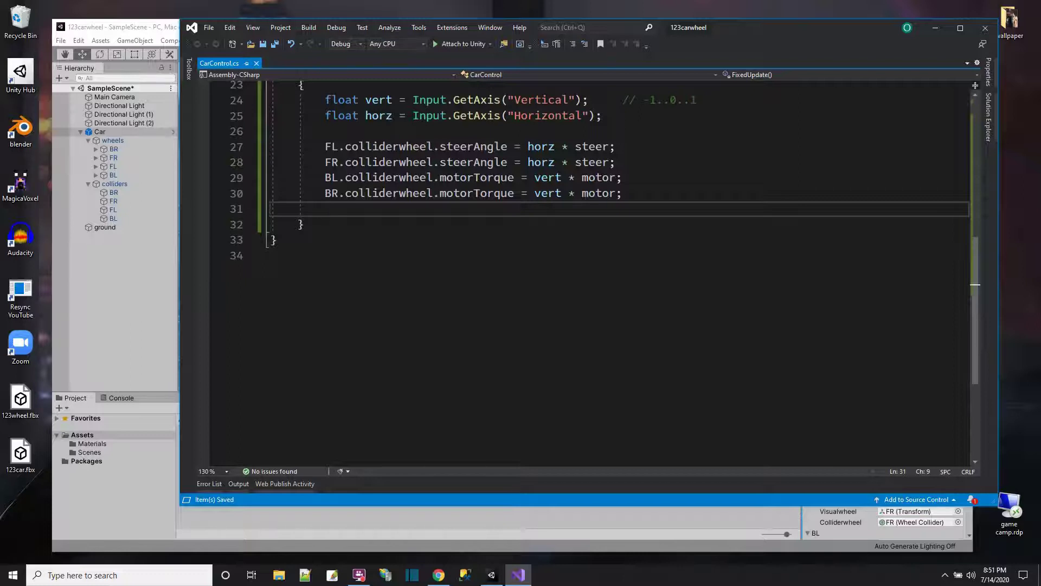
{"action": "left_click", "coordinate": [429, 135]}
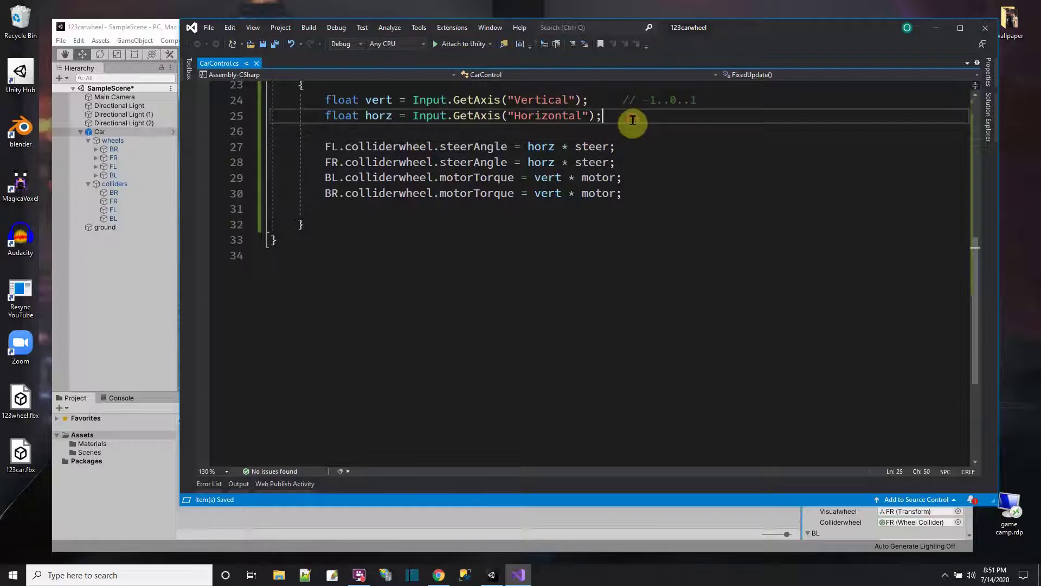
{"action": "key", "text": "BackSpace"}
{"action": "key", "text": "Return"}
{"action": "type", "text": "\\"}
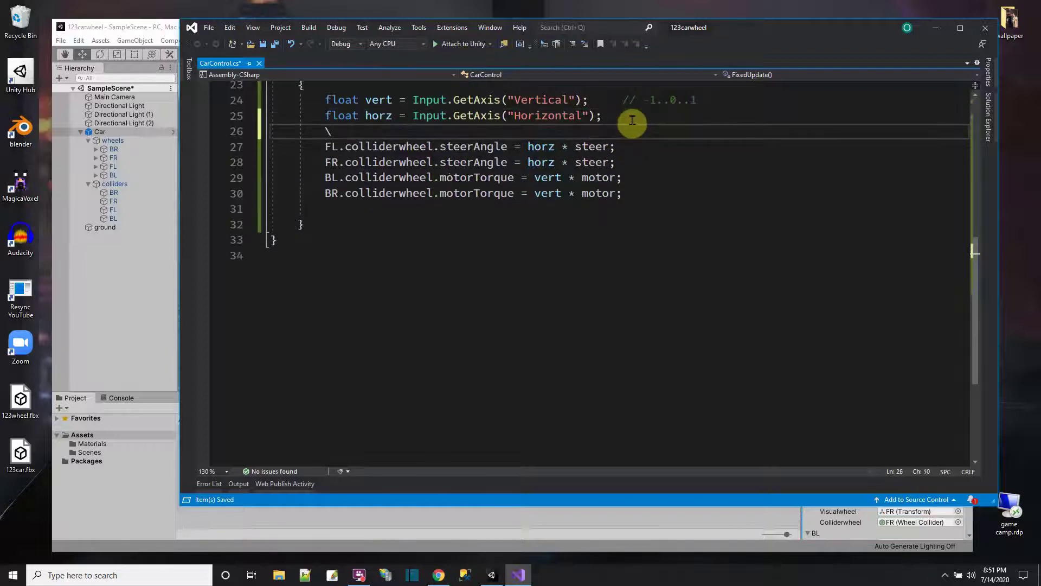
{"action": "key", "text": "BackSpace"}
Step: Insert the comment //movement and steering as the first line inside the FixedUpdate body
{"action": "scroll", "coordinate": [516, 255], "scroll_direction": "up", "scroll_amount": 3}
{"action": "left_click", "coordinate": [386, 228]}
{"action": "key", "text": "Return"}
{"action": "type", "text": "//movm"}
{"action": "key", "text": "BackSpace"}
{"action": "type", "text": "e"}
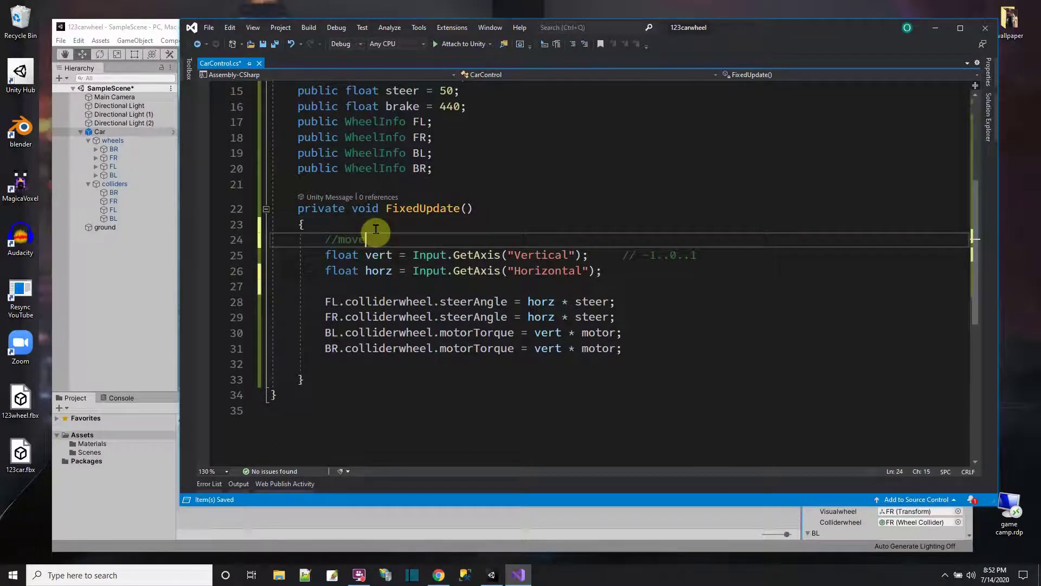
{"action": "key", "text": "BackSpace"}
{"action": "key", "text": "BackSpace"}
{"action": "key", "text": "BackSpace"}
{"action": "type", "text": "movement and steering"}
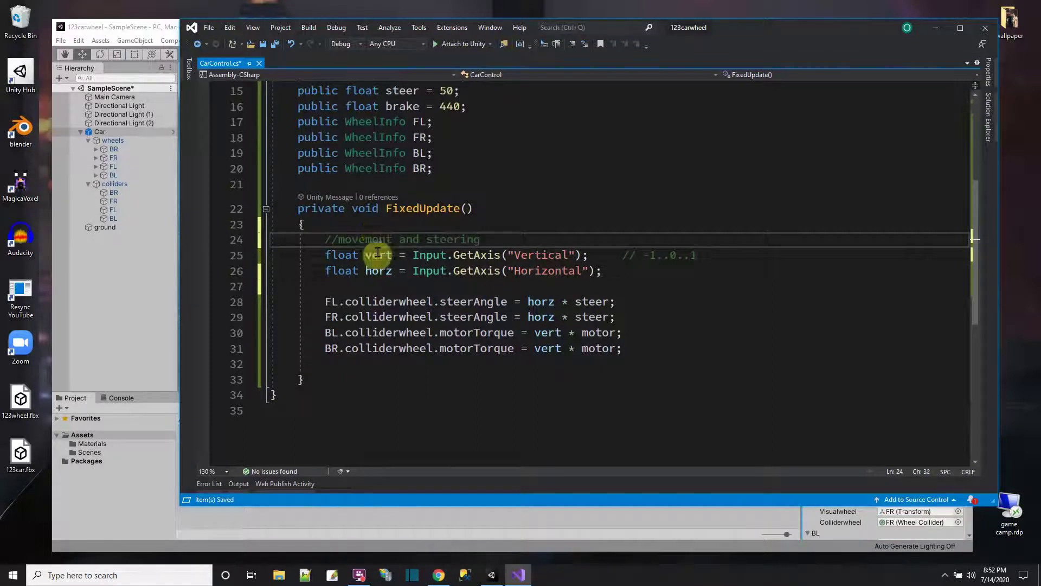
Step: Add the comment //brakes below the motorTorque statements, separated by a blank line
{"action": "left_click", "coordinate": [408, 365]}
{"action": "key", "text": "Return"}
{"action": "type", "text": "//brakes"}
{"action": "key", "text": "Return"}
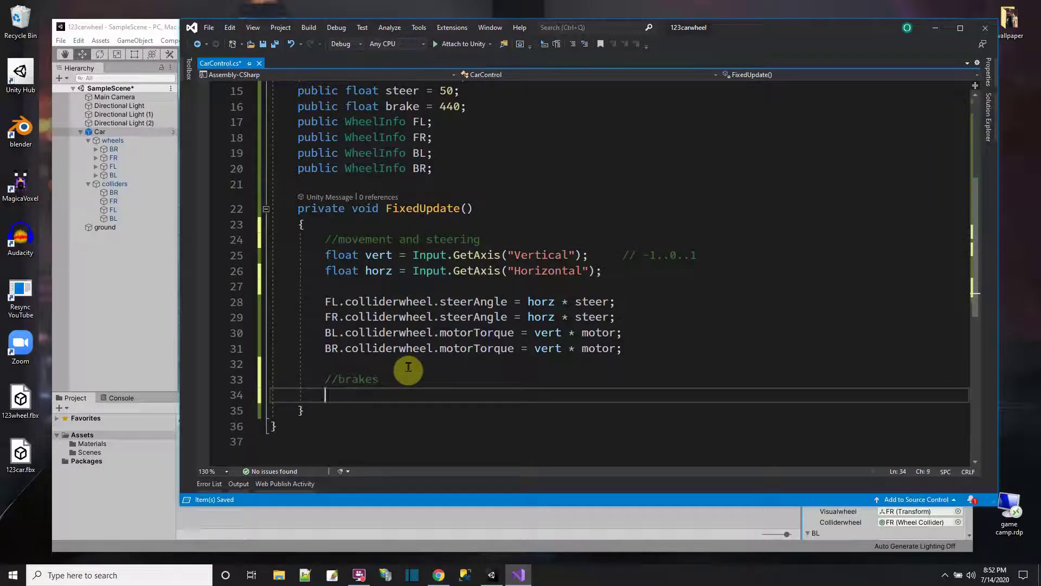
Step: Add an if block testing Input.GetButton("Fire1") == true, with the trailing comment //leftctrl, gamepad A and an empty body
{"action": "type", "text": "if ("}
{"action": "type", "text": "Input.GetButton(\"Fire1\")"}
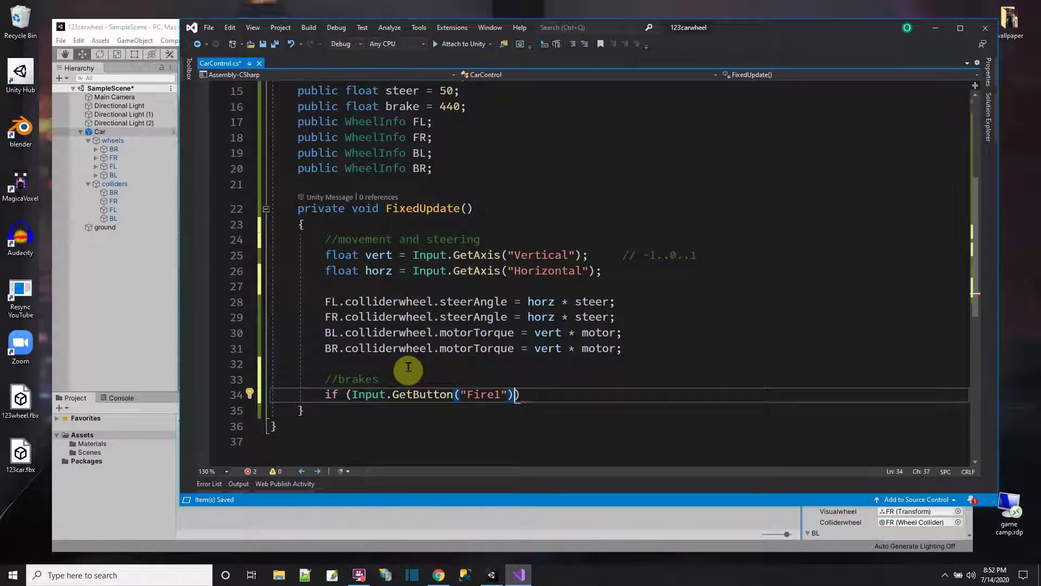
{"action": "type", "text": "=="}
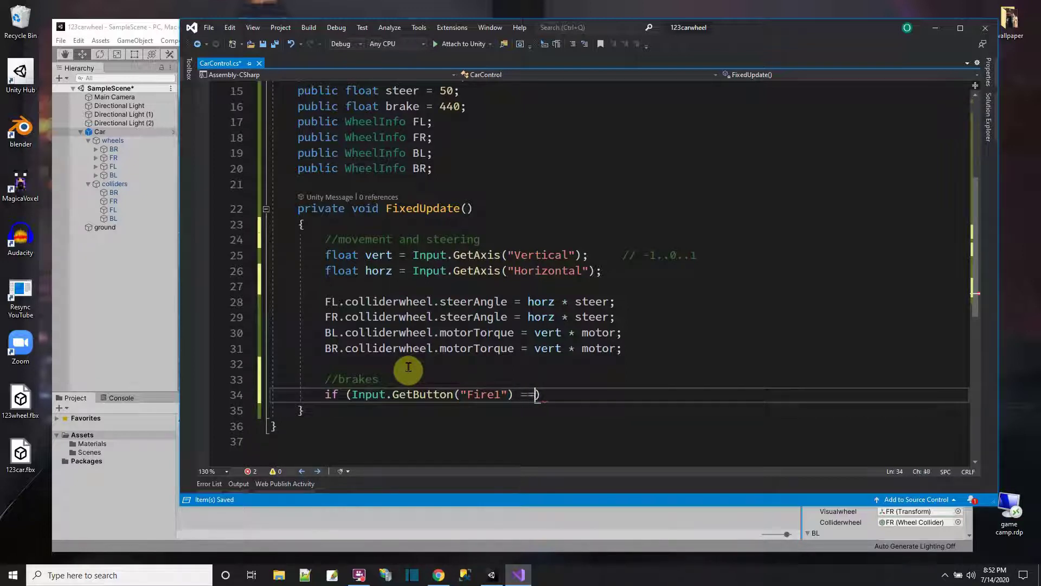
{"action": "type", "text": " true)"}
{"action": "key", "text": "Tab"}
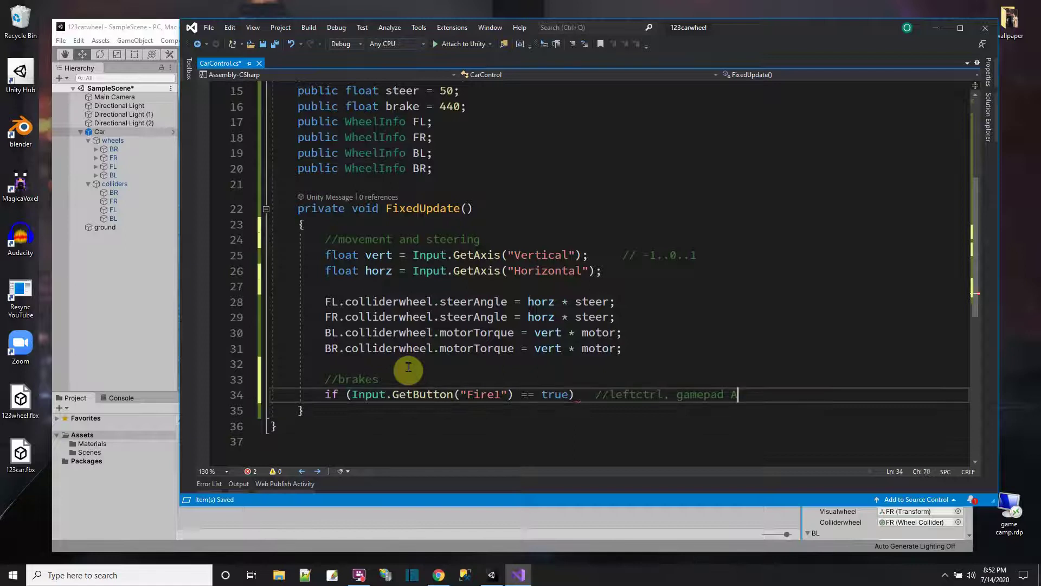
{"action": "key", "text": "Return"}
{"action": "type", "text": "{"}
{"action": "key", "text": "Return"}
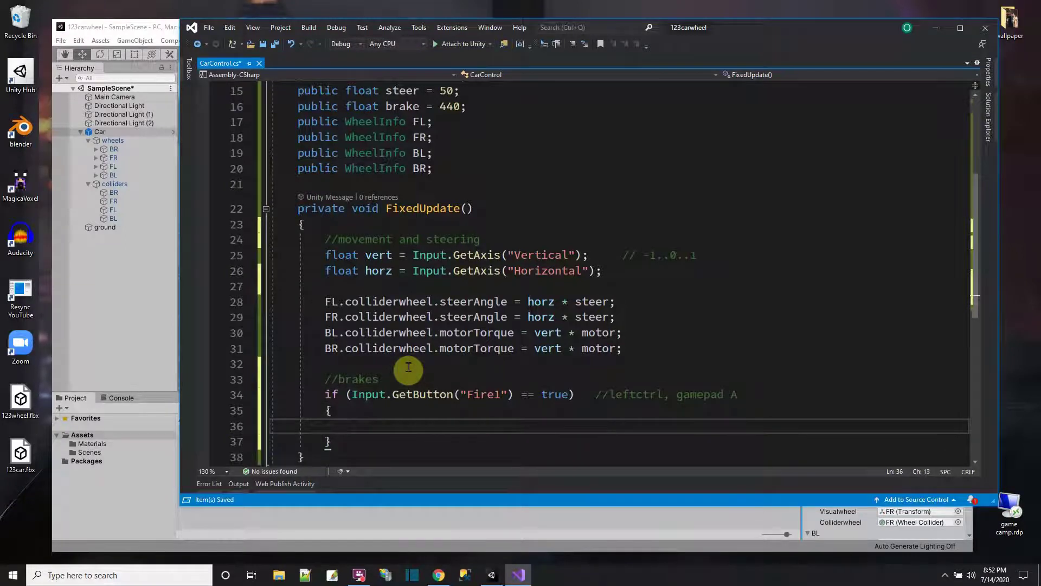
Step: Add the statement FL.colliderwheel.brakeTorque = brake; inside the Fire1 if block, followed by a new line
{"action": "scroll", "coordinate": [408, 367], "scroll_direction": "down", "scroll_amount": 2}
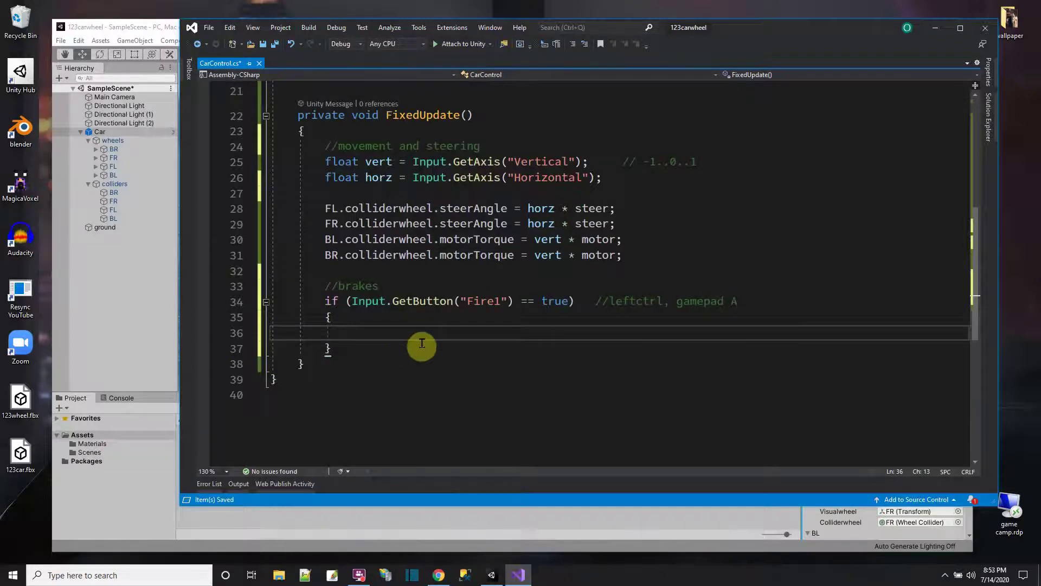
{"action": "type", "text": "FL."}
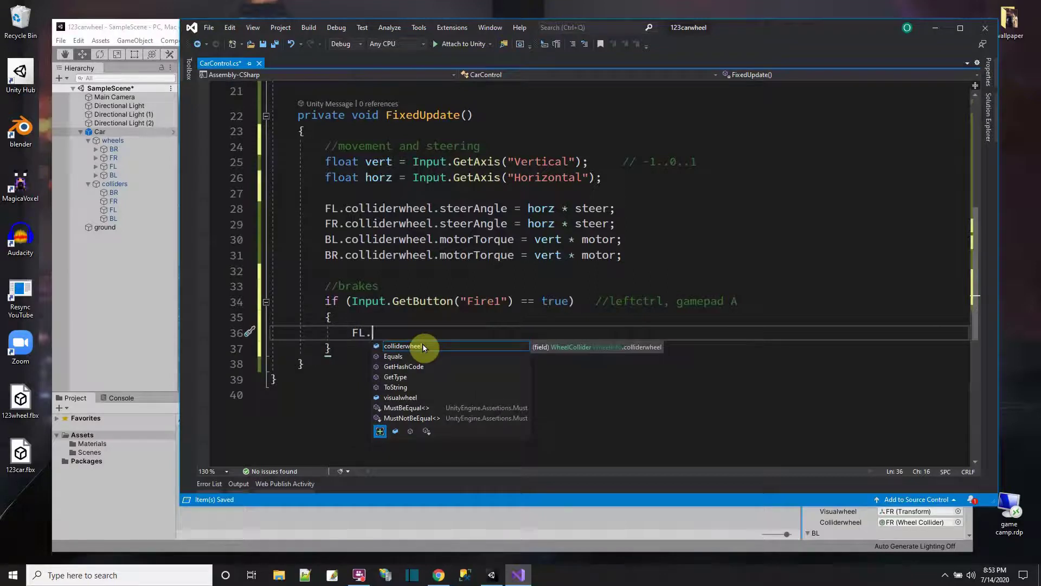
{"action": "type", "text": "colliderwheel."}
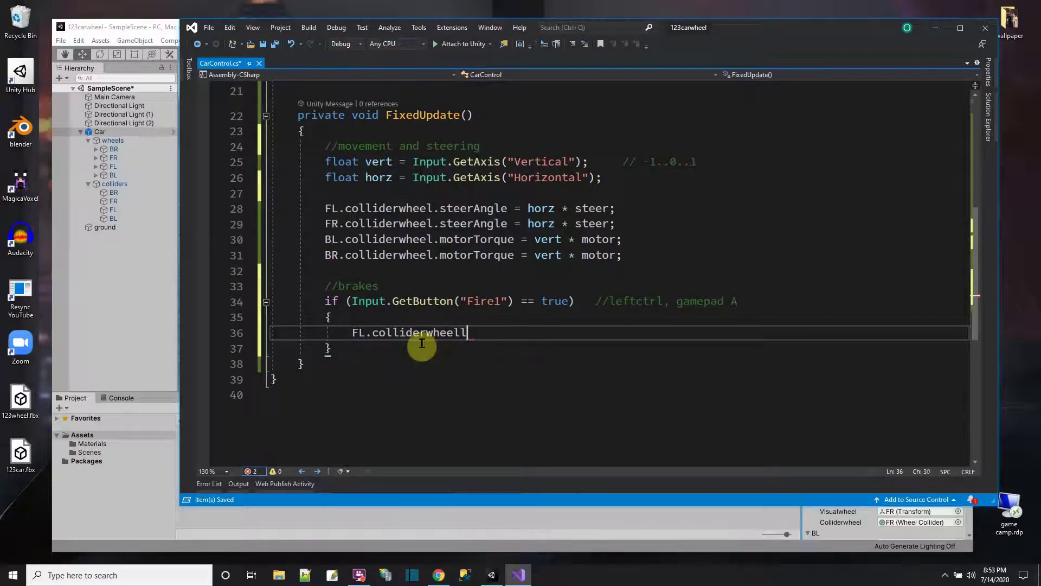
{"action": "type", "text": "bra"}
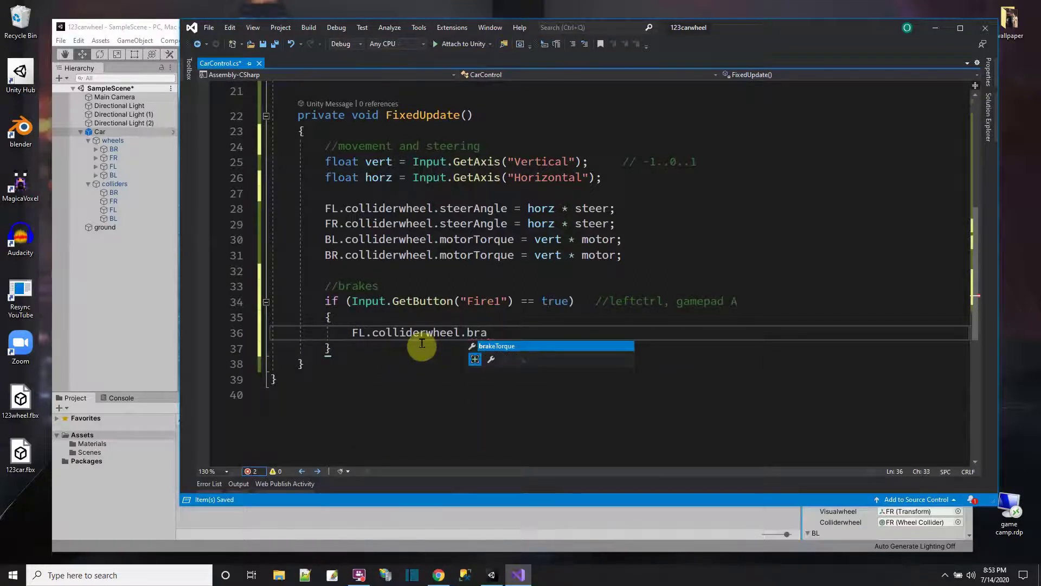
{"action": "key", "text": "Tab"}
{"action": "type", "text": "= brake;"}
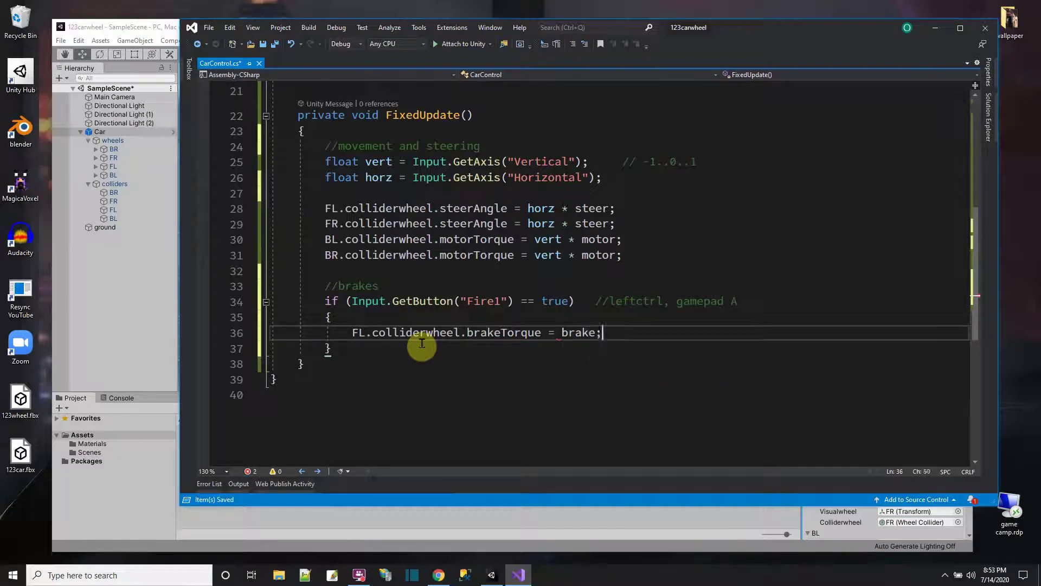
{"action": "key", "text": "Return"}
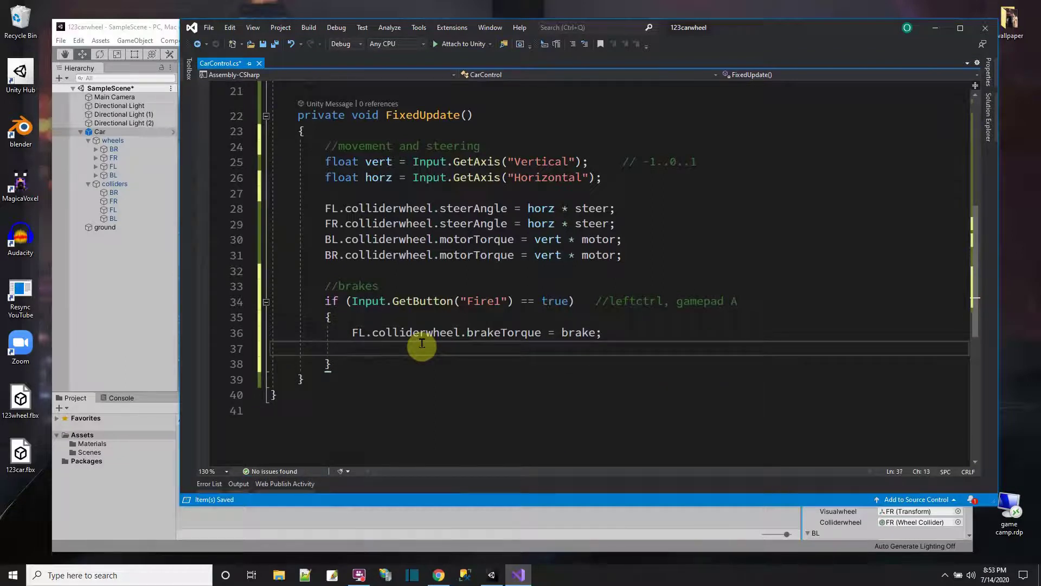
Step: Add the statement FR.colliderwheel.brakeTorque = brake; below the FL brake line, followed by a new line
{"action": "type", "text": "FR.co"}
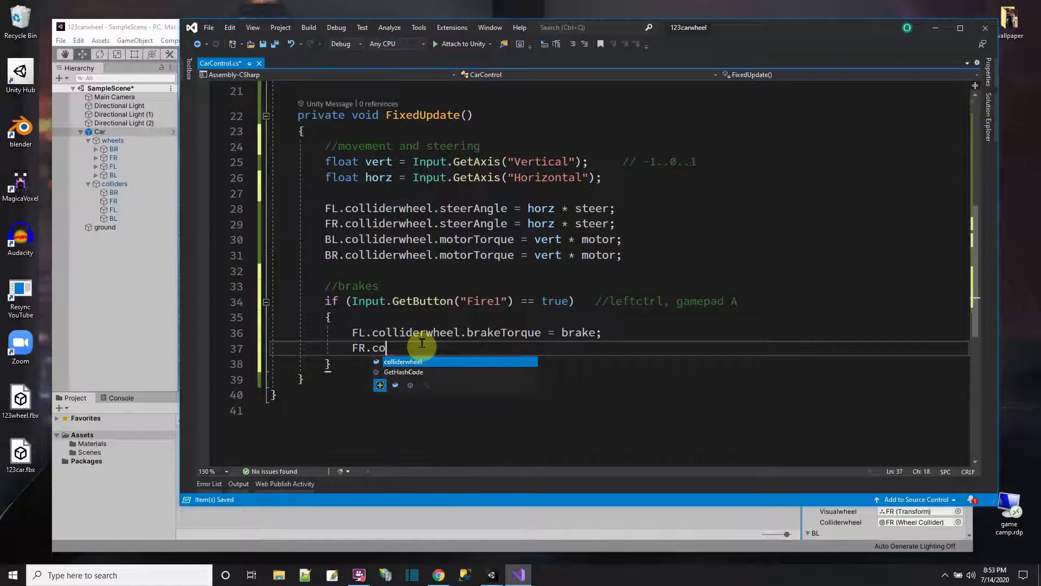
{"action": "type", "text": "lliderwheel.braketor"}
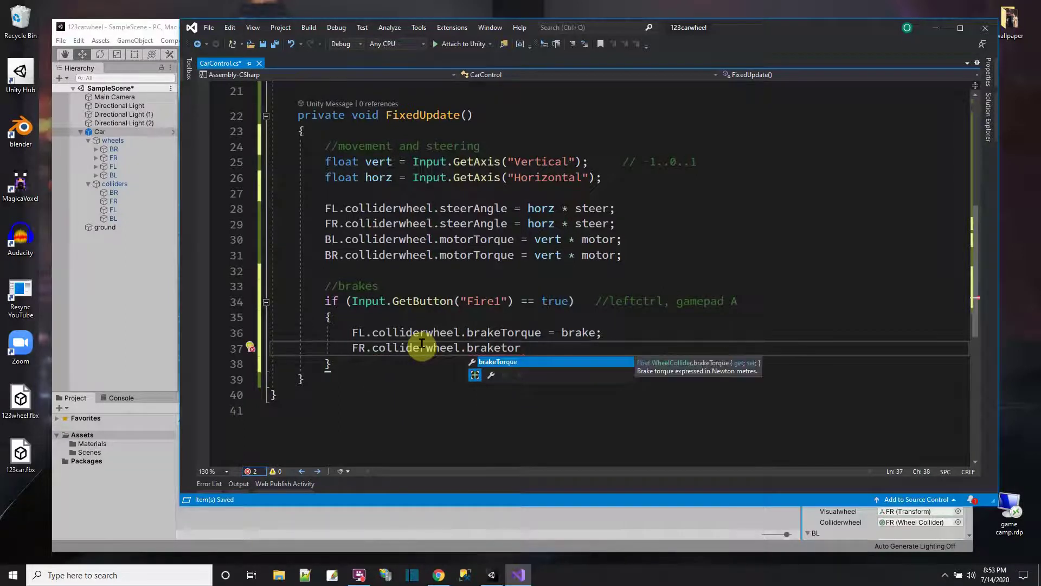
{"action": "key", "text": "Tab"}
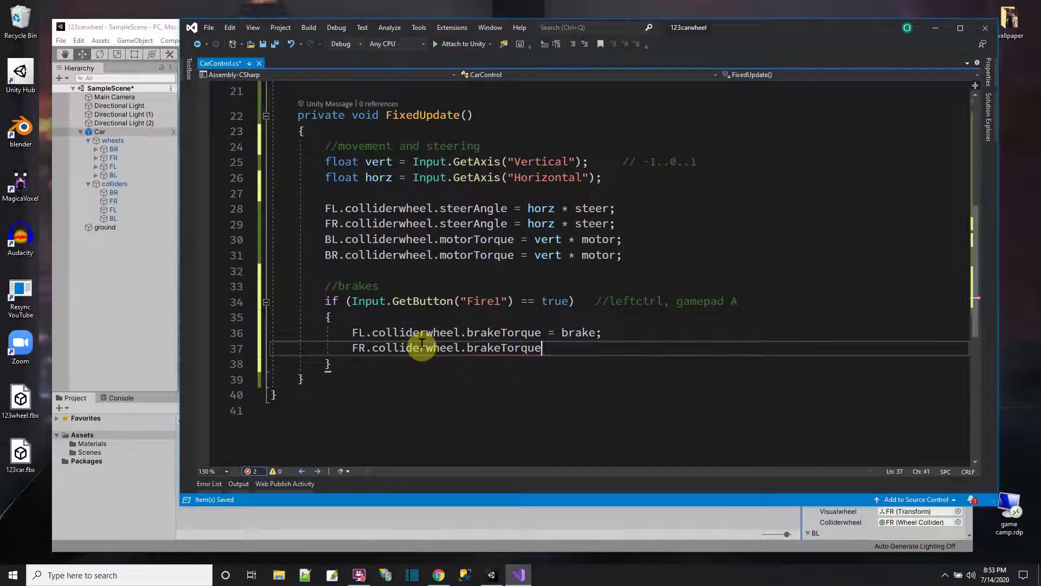
{"action": "type", "text": "= brake;"}
{"action": "key", "text": "Return"}
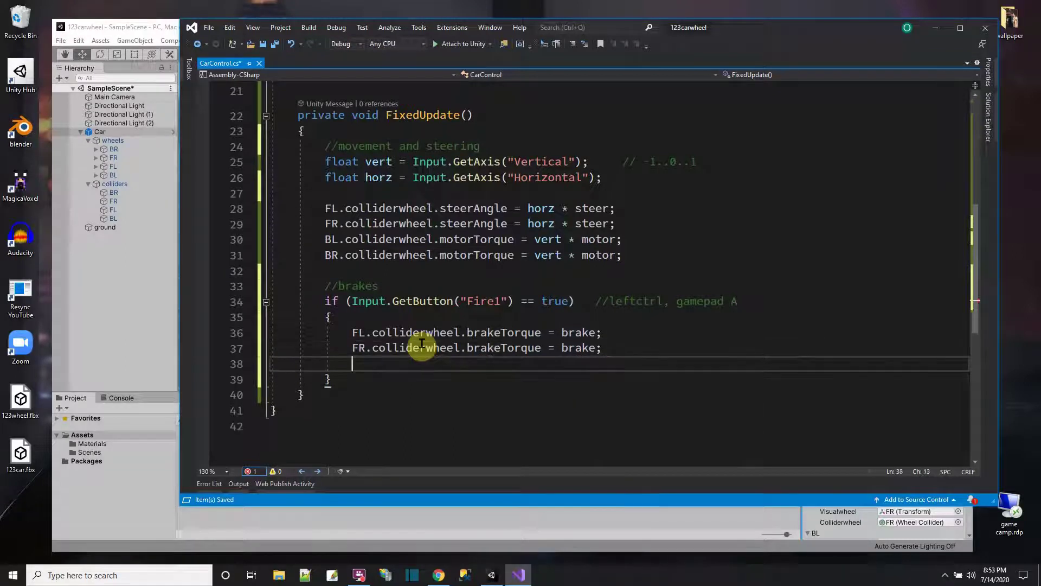
Step: Add the statement BL.colliderwheel.brakeTorque = brake; below the FR brake line, followed by a new line
{"action": "type", "text": "BL.collider"}
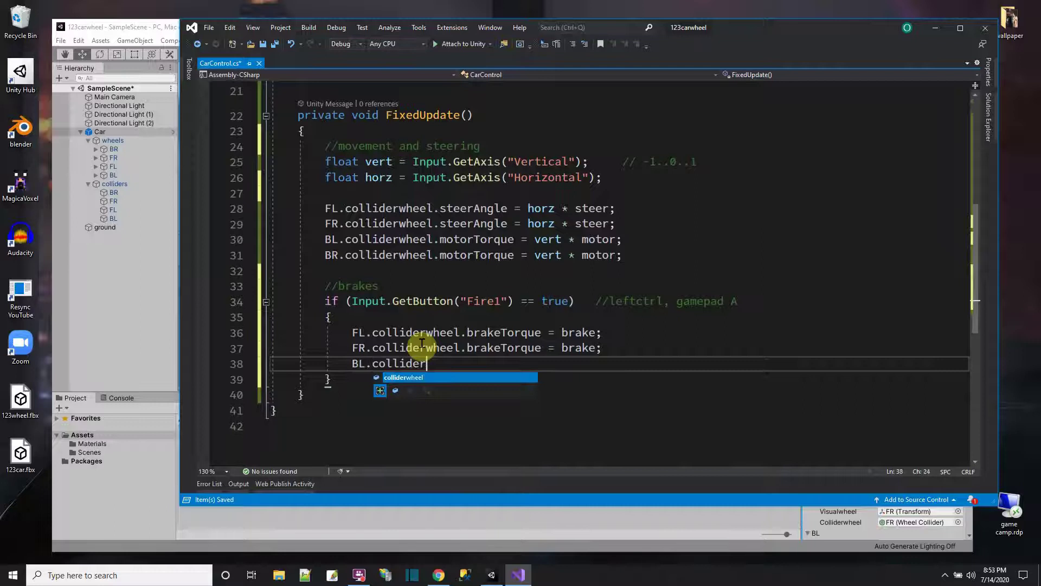
{"action": "key", "text": "Tab"}
{"action": "type", "text": ".brak"}
{"action": "key", "text": "Tab"}
{"action": "type", "text": "= brake;"}
{"action": "key", "text": "Return"}
Step: Add the statement BR.colliderwheel.brakeTorque = brake; as the last line of the Fire1 if block
{"action": "type", "text": "BR"}
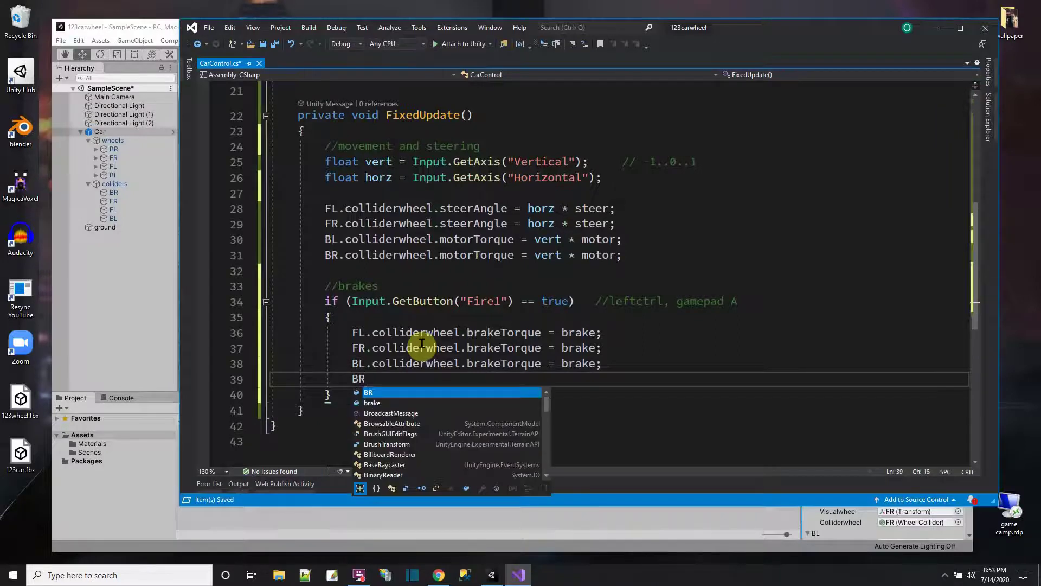
{"action": "type", "text": ".colliderwheel.brakeTorque"}
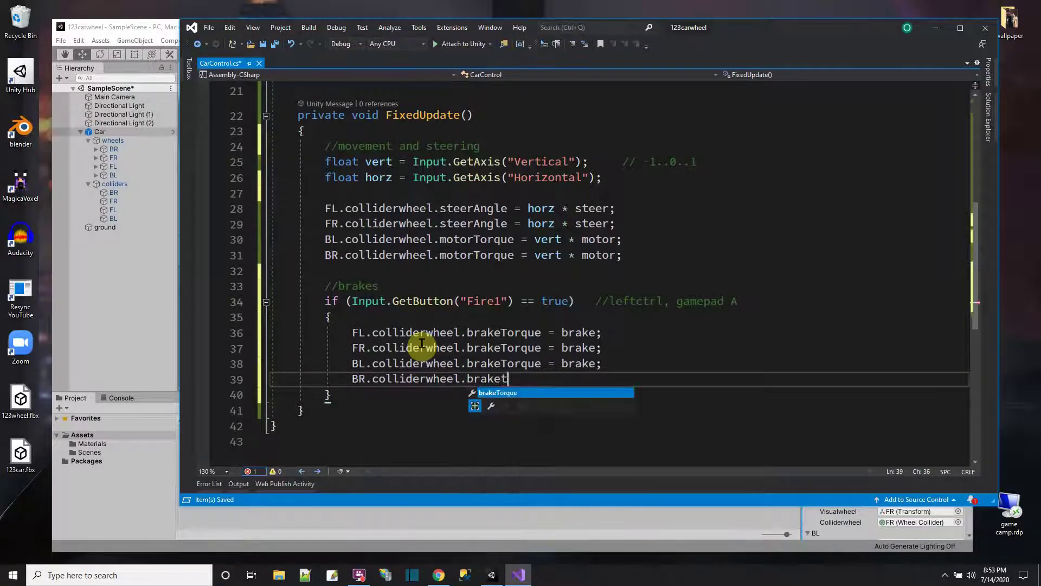
{"action": "type", "text": " = brake;"}
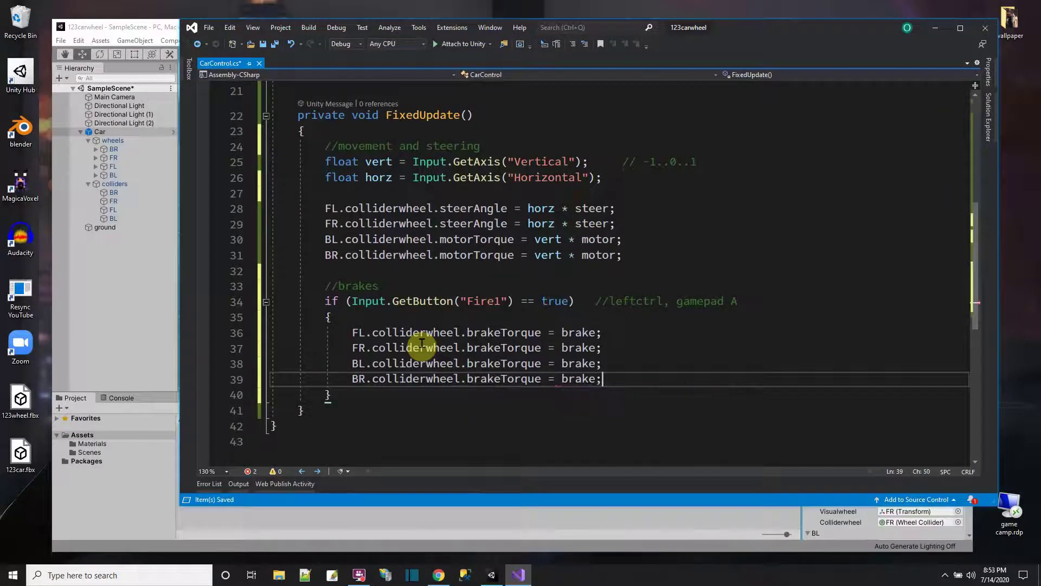
Step: Add an else branch with an empty braced body after the Fire1 if block
{"action": "key", "text": "Down"}
{"action": "key", "text": "Return"}
{"action": "type", "text": "else"}
{"action": "key", "text": "Return"}
{"action": "type", "text": "{"}
{"action": "key", "text": "Return"}
Step: Copy the four brakeTorque statements from the if block into the else body
{"action": "left_click_drag", "start_coordinate": [354, 194], "coordinate": [600, 240]}
{"action": "key", "text": "ctrl+c"}
{"action": "right_click", "coordinate": [371, 220]}
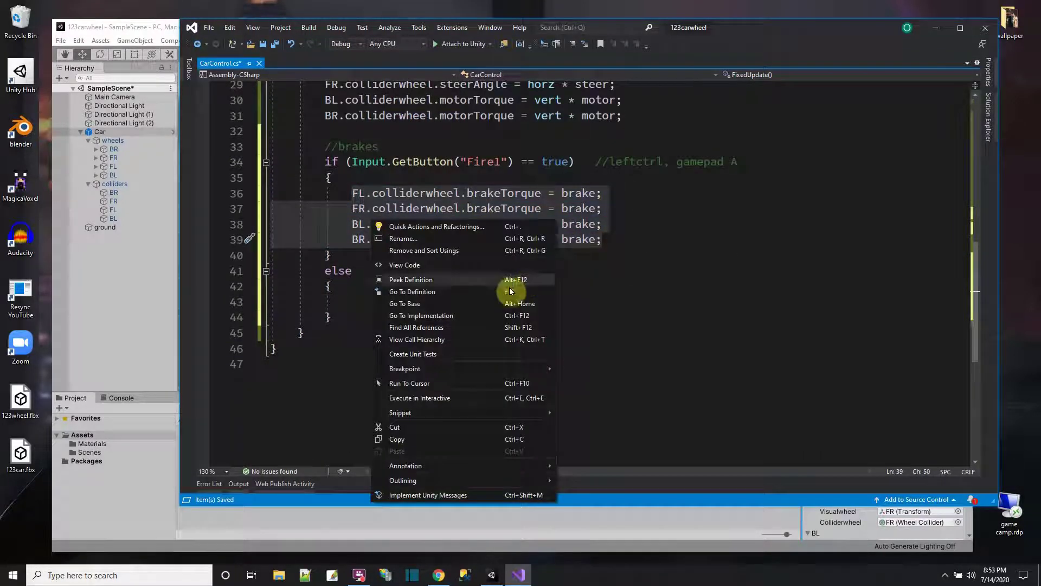
{"action": "left_click", "coordinate": [396, 439]}
{"action": "left_click", "coordinate": [377, 302]}
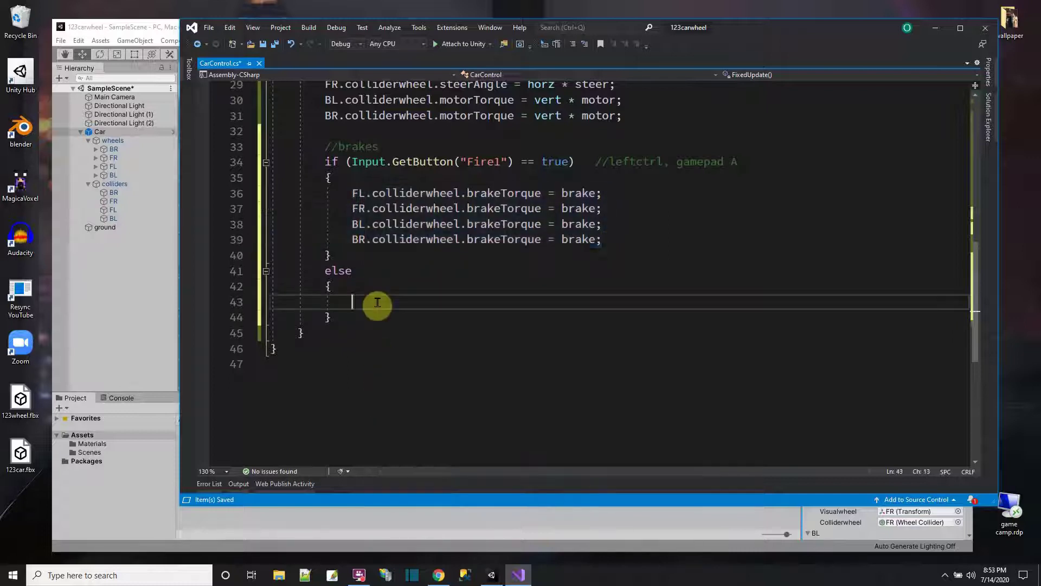
{"action": "key", "text": "ctrl+v"}
Step: Set brakeTorque to 0 instead of brake for FL, FR, BL and BR in the else body
{"action": "double_click", "coordinate": [578, 302]}
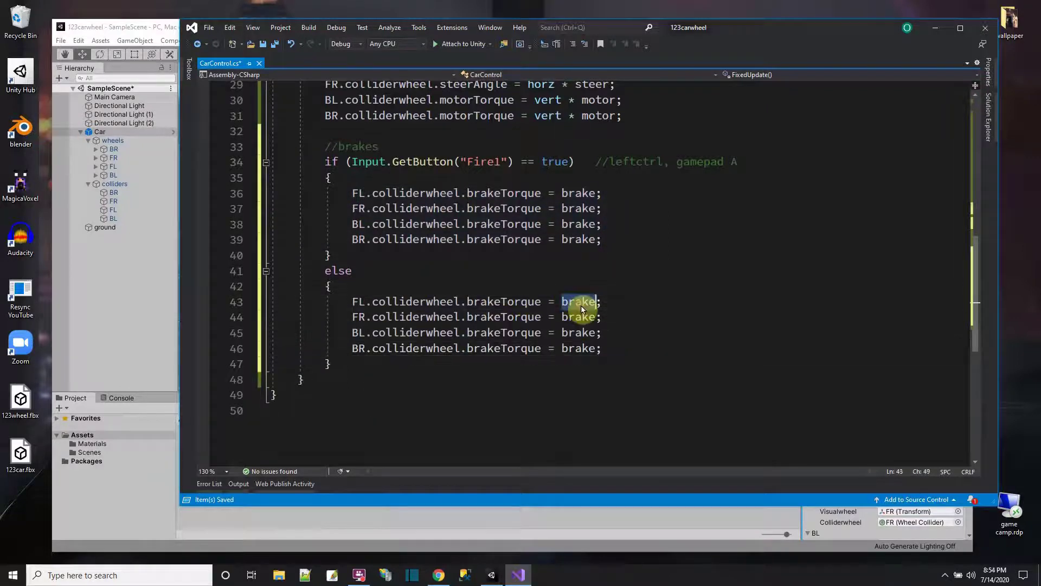
{"action": "type", "text": "0"}
{"action": "double_click", "coordinate": [578, 317]}
{"action": "type", "text": "0"}
{"action": "double_click", "coordinate": [578, 332]}
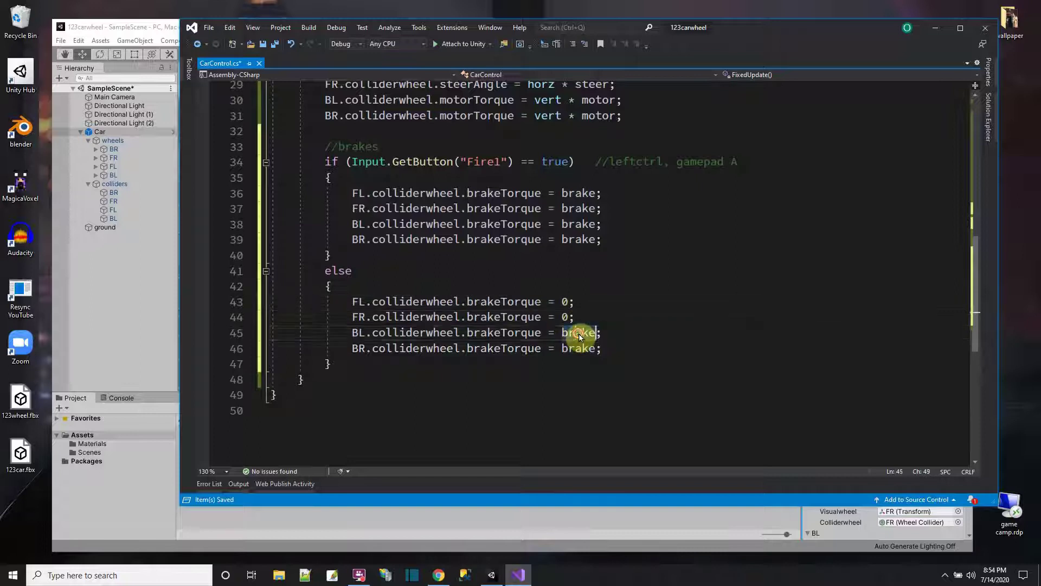
{"action": "type", "text": "0"}
{"action": "double_click", "coordinate": [578, 348]}
{"action": "type", "text": "0"}
{"action": "left_click", "coordinate": [630, 321]}
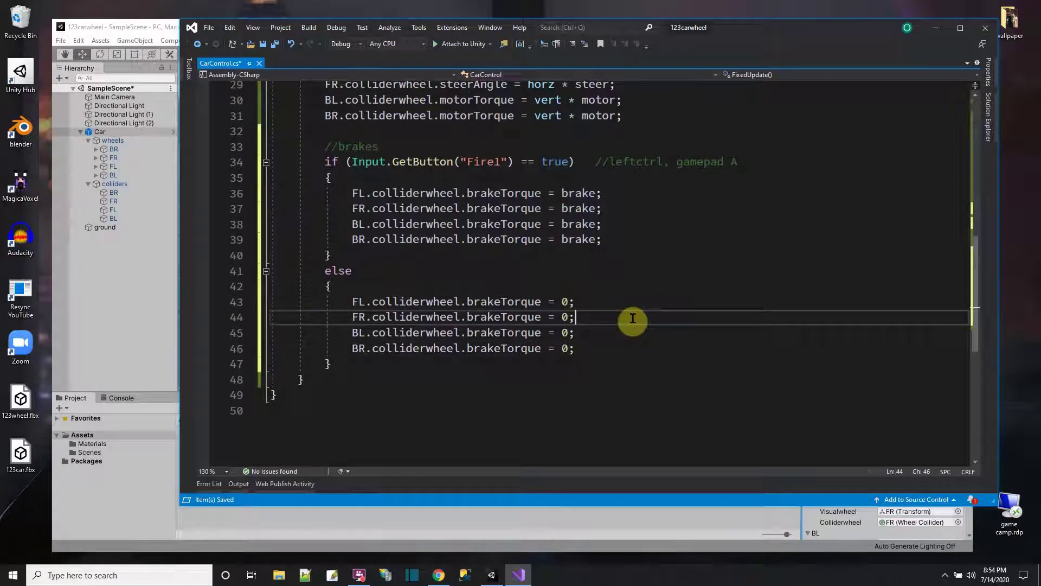
Step: Save the CarControl script and look over the movement, steering and brake code in FixedUpdate
{"action": "scroll", "coordinate": [632, 320], "scroll_direction": "up", "scroll_amount": 3}
{"action": "mouse_move", "coordinate": [499, 206]}
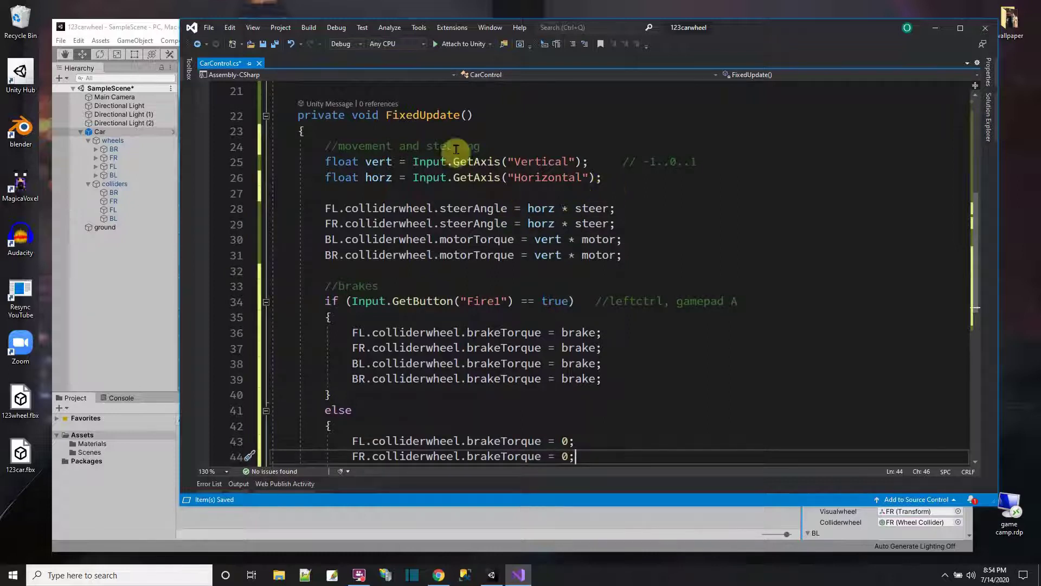
{"action": "left_click", "coordinate": [262, 44]}
{"action": "scroll", "coordinate": [441, 237], "scroll_direction": "down", "scroll_amount": 4}
{"action": "scroll", "coordinate": [446, 235], "scroll_direction": "up", "scroll_amount": 4}
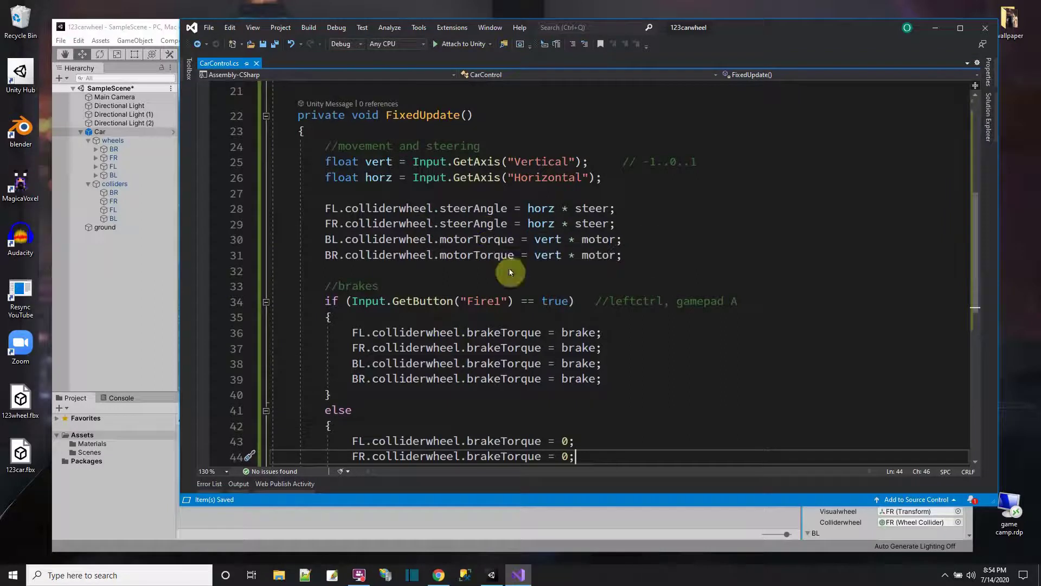
{"action": "scroll", "coordinate": [494, 311], "scroll_direction": "down", "scroll_amount": 1}
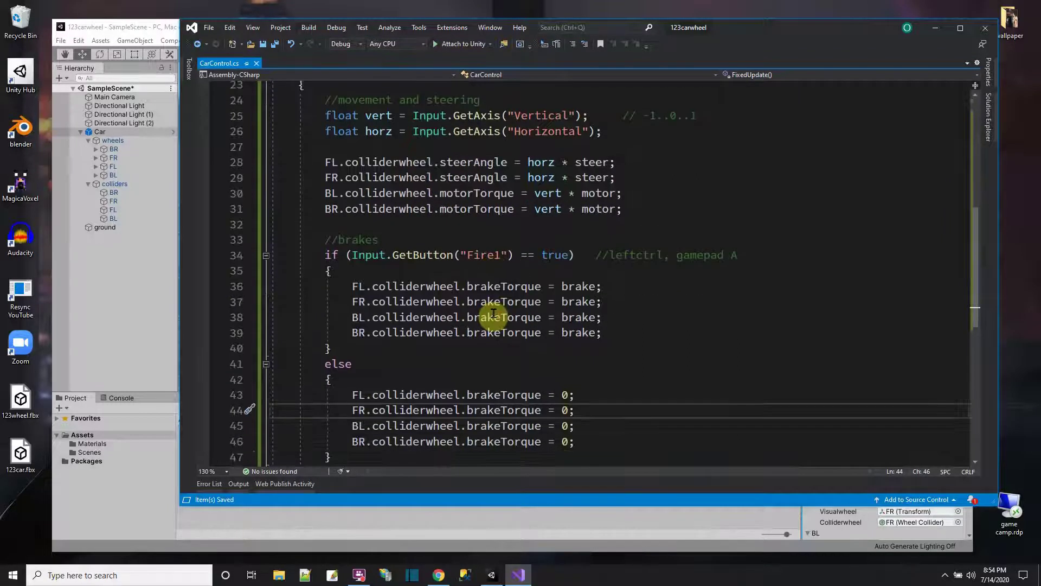
Step: Switch to Unity, maximize the editor, and test driving the car forward in Play mode, ending the playback
{"action": "left_click", "coordinate": [162, 27]}
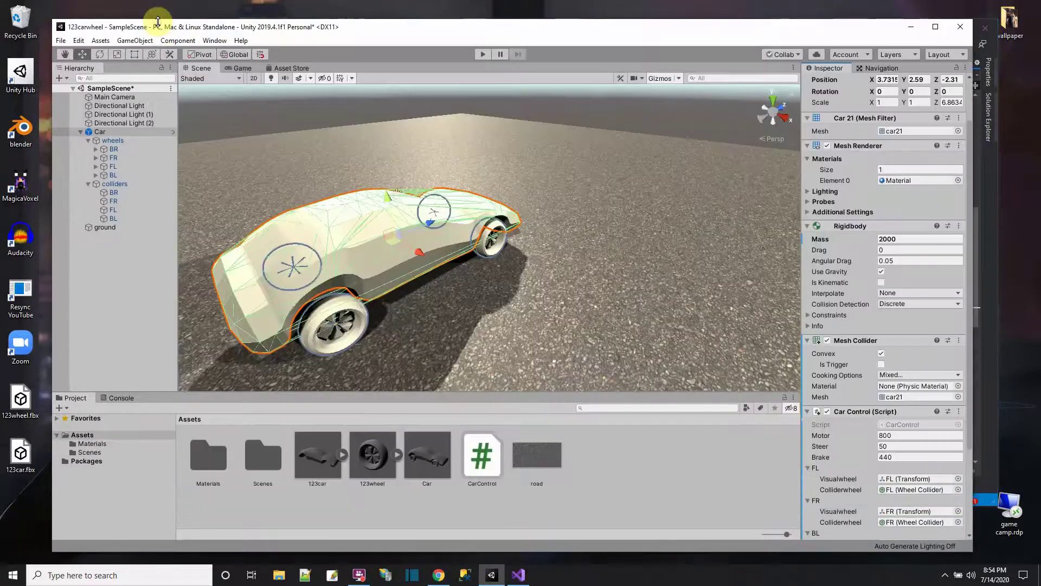
{"action": "double_click", "coordinate": [168, 27]}
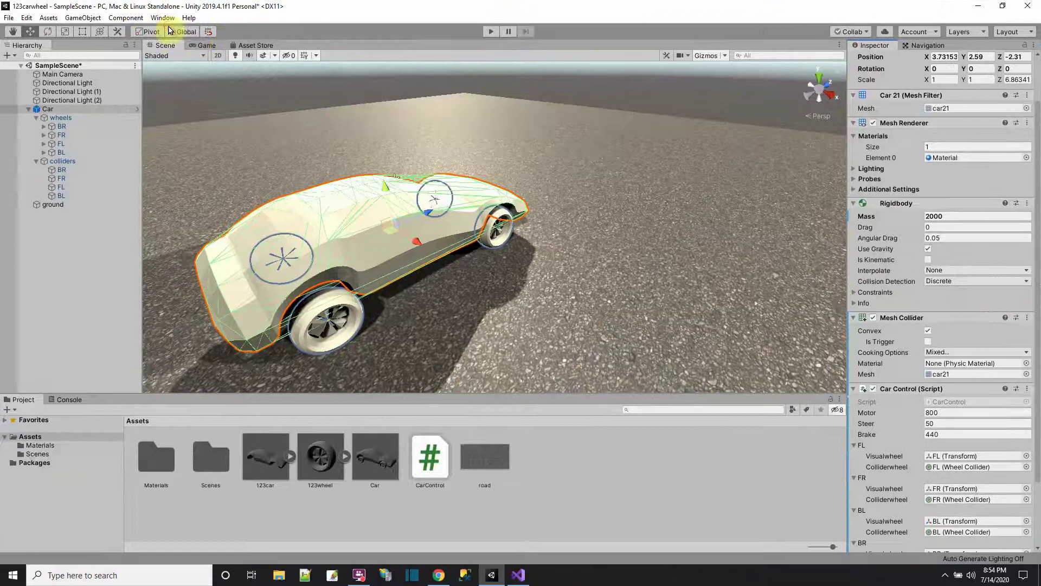
{"action": "left_click", "coordinate": [490, 33]}
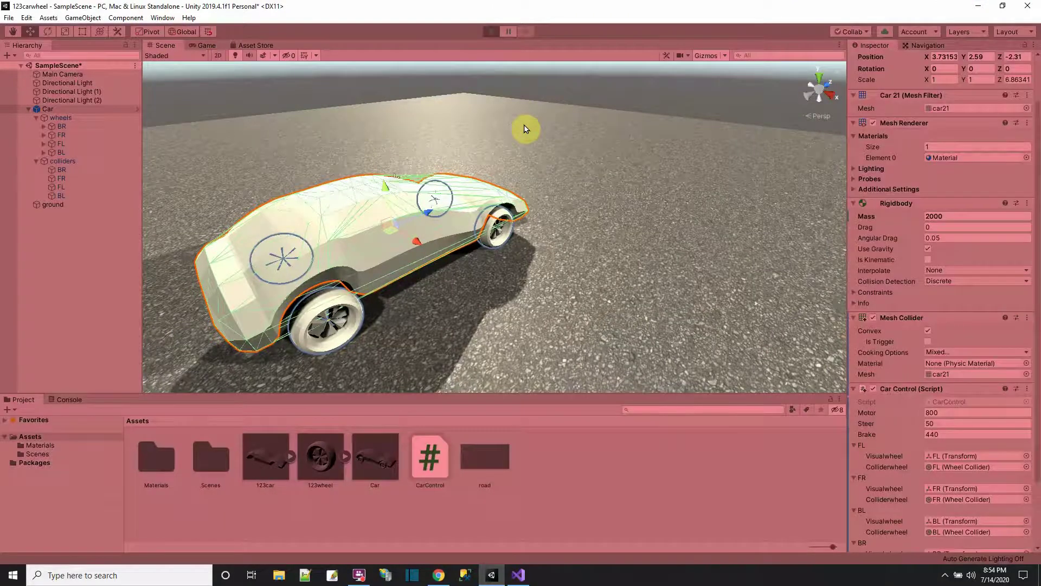
{"action": "key", "text": "w"}
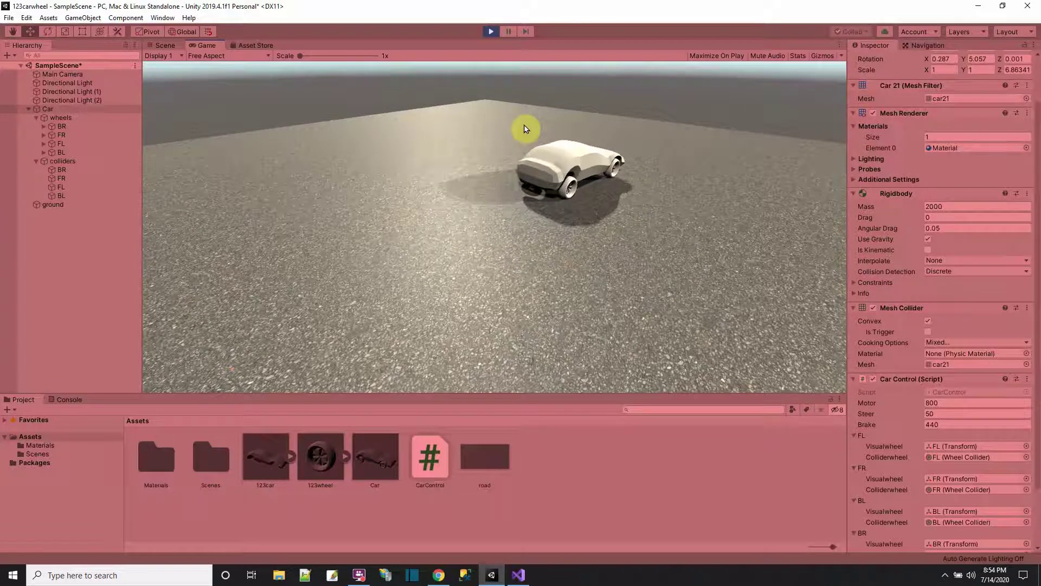
{"action": "left_click", "coordinate": [492, 32]}
Step: Switch to Visual Studio and review the CarControl script from the WheelInfo struct down to the else brake block
{"action": "left_click", "coordinate": [517, 572]}
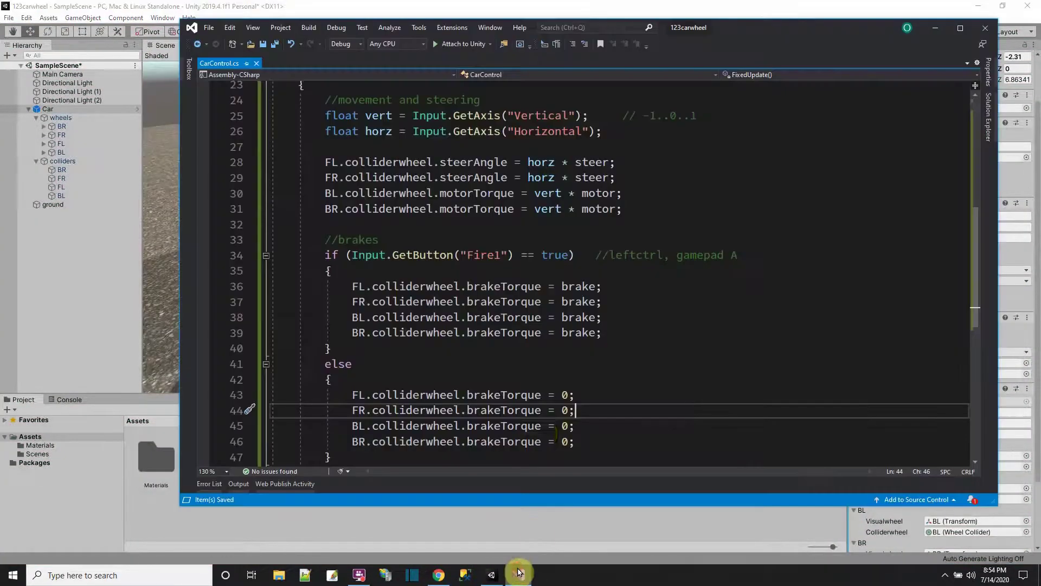
{"action": "scroll", "coordinate": [386, 322], "scroll_direction": "down", "scroll_amount": 3}
{"action": "scroll", "coordinate": [414, 316], "scroll_direction": "up", "scroll_amount": 2}
{"action": "scroll", "coordinate": [409, 306], "scroll_direction": "up", "scroll_amount": 3}
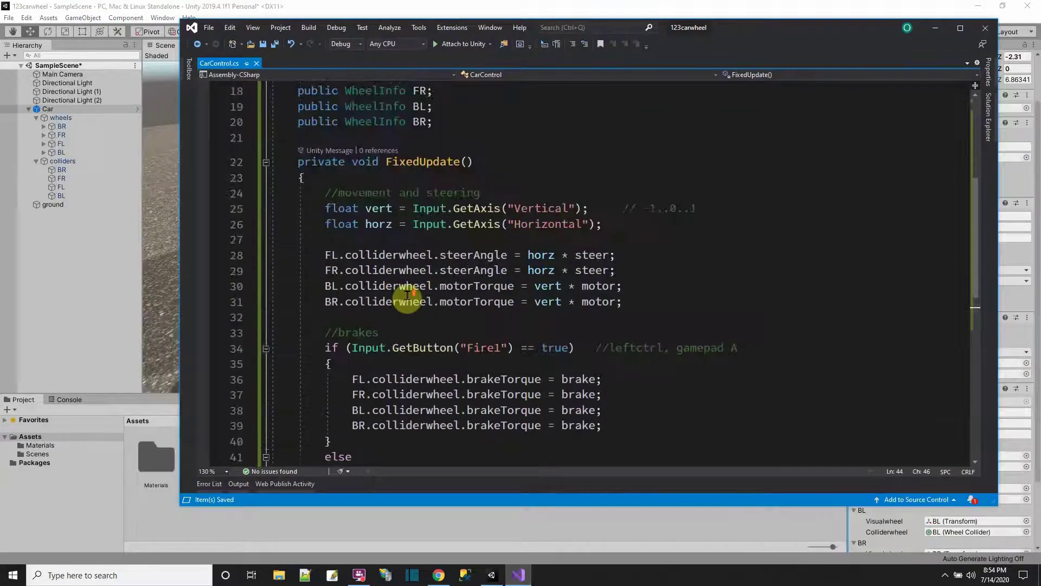
{"action": "scroll", "coordinate": [399, 296], "scroll_direction": "down", "scroll_amount": 1}
{"action": "scroll", "coordinate": [404, 298], "scroll_direction": "up", "scroll_amount": 6}
{"action": "scroll", "coordinate": [460, 307], "scroll_direction": "up", "scroll_amount": 1}
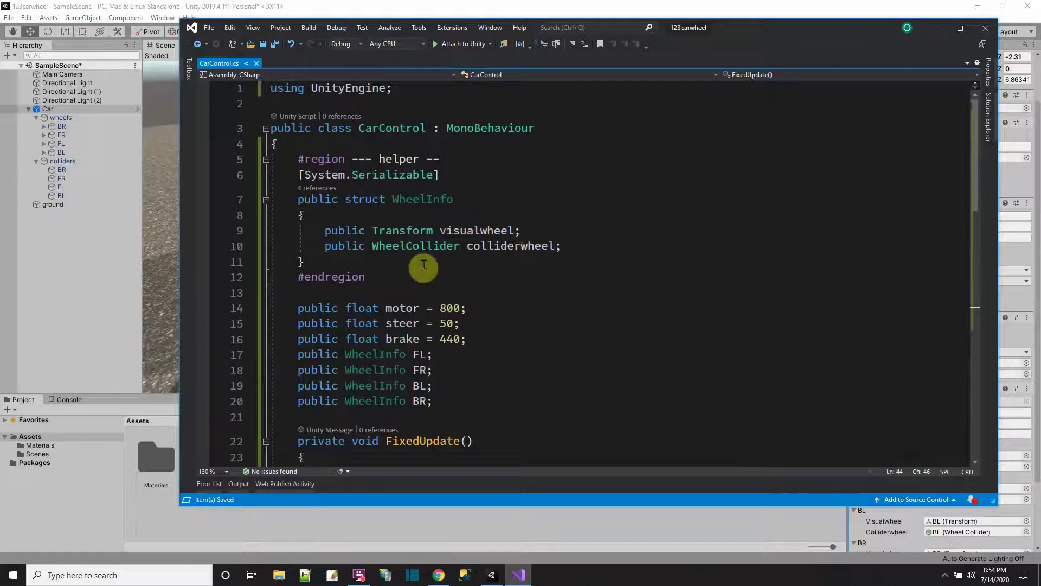
{"action": "scroll", "coordinate": [497, 256], "scroll_direction": "down", "scroll_amount": 7}
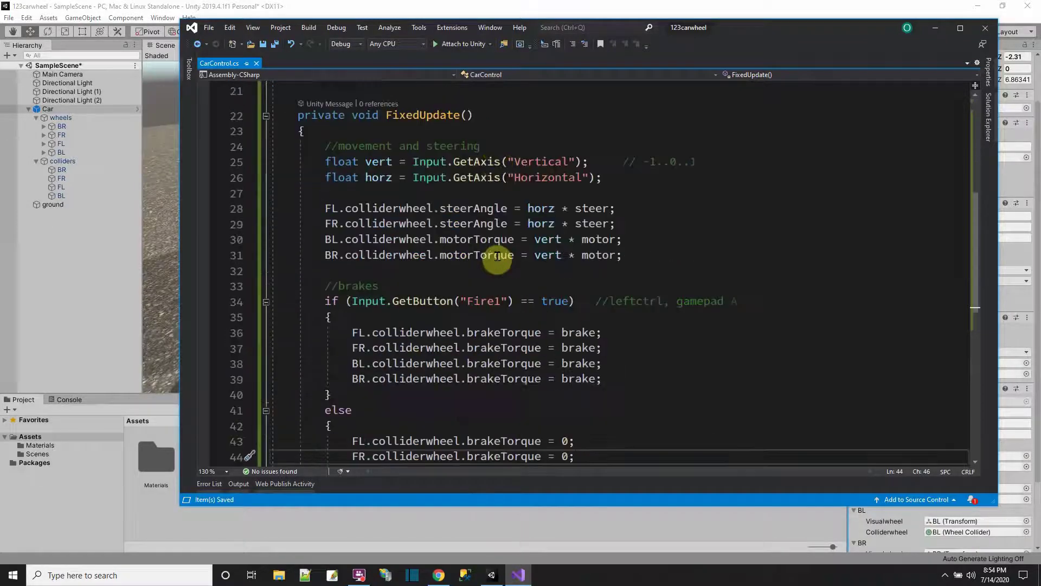
{"action": "scroll", "coordinate": [495, 259], "scroll_direction": "down", "scroll_amount": 3}
{"action": "scroll", "coordinate": [488, 326], "scroll_direction": "down", "scroll_amount": 1}
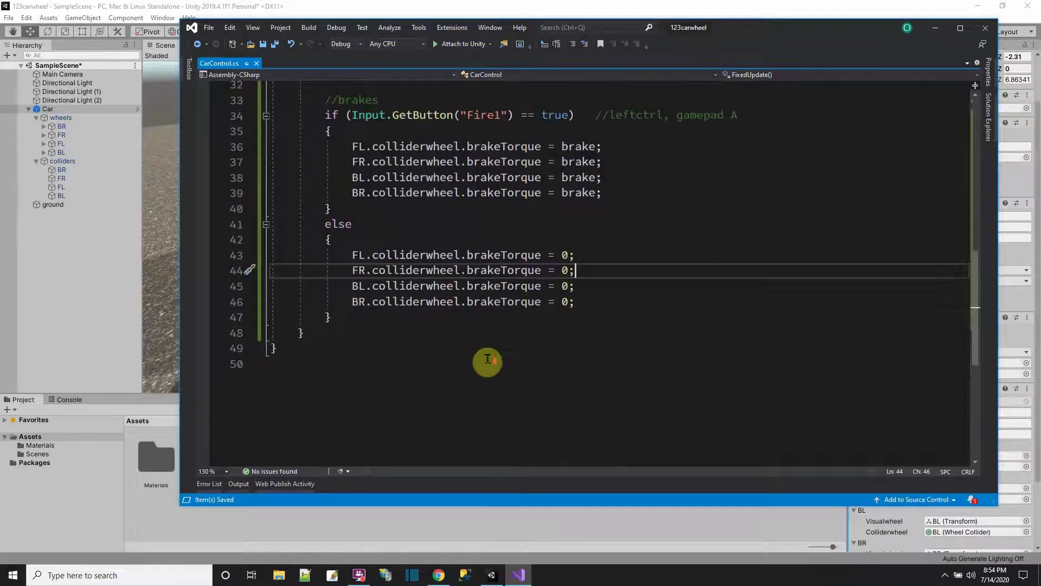
{"action": "scroll", "coordinate": [488, 358], "scroll_direction": "up", "scroll_amount": 4}
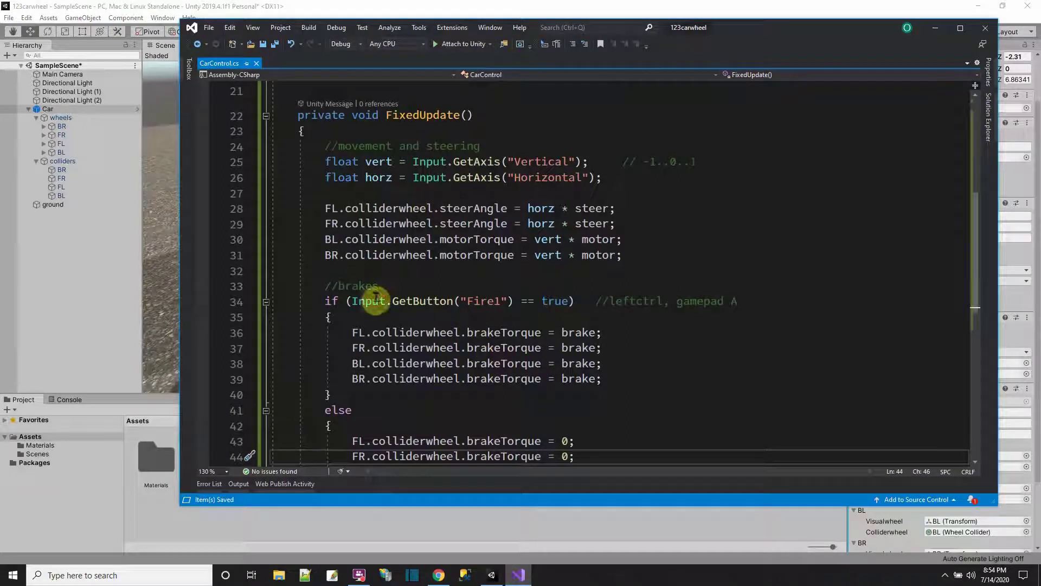
Step: Below the else block, after a blank line, add the comment //update visual wheel and the declaration Vector3 pos;
{"action": "scroll", "coordinate": [374, 303], "scroll_direction": "down", "scroll_amount": 4}
{"action": "left_click", "coordinate": [374, 319]}
{"action": "key", "text": "Return"}
{"action": "key", "text": "Return"}
{"action": "type", "text": "//update visual wheel"}
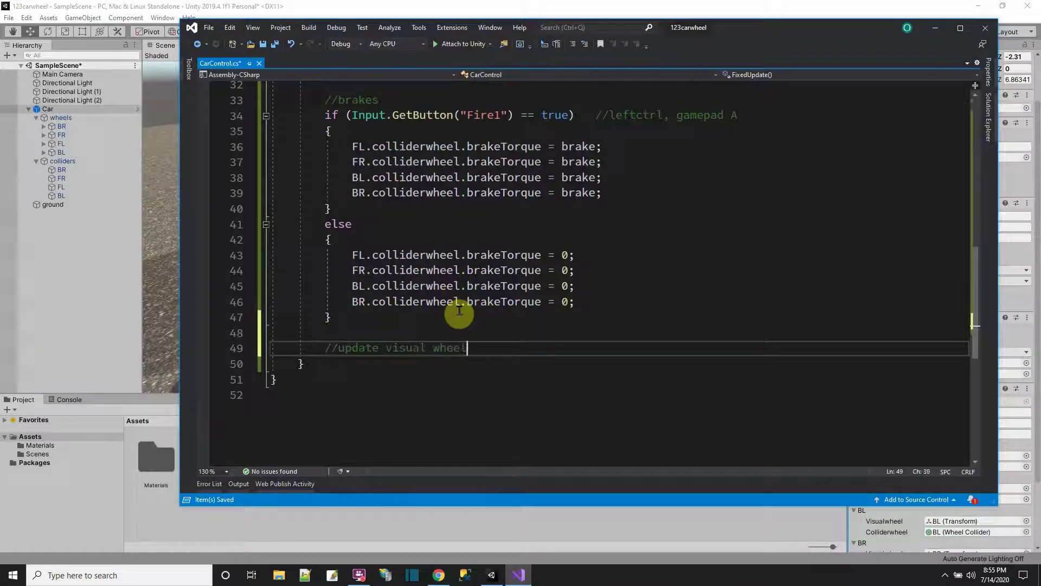
{"action": "key", "text": "Return"}
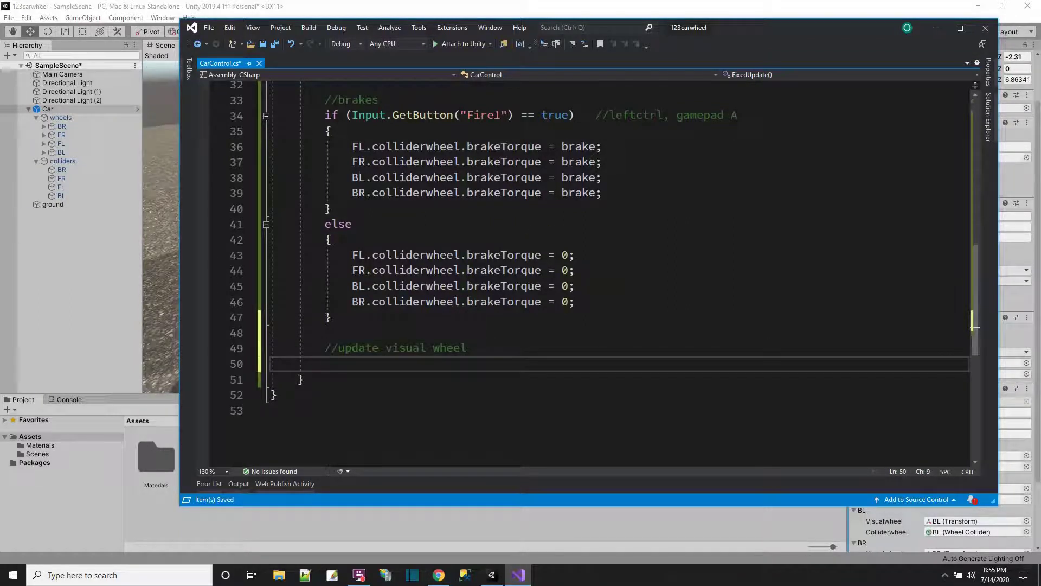
{"action": "type", "text": "Vector3 pos;"}
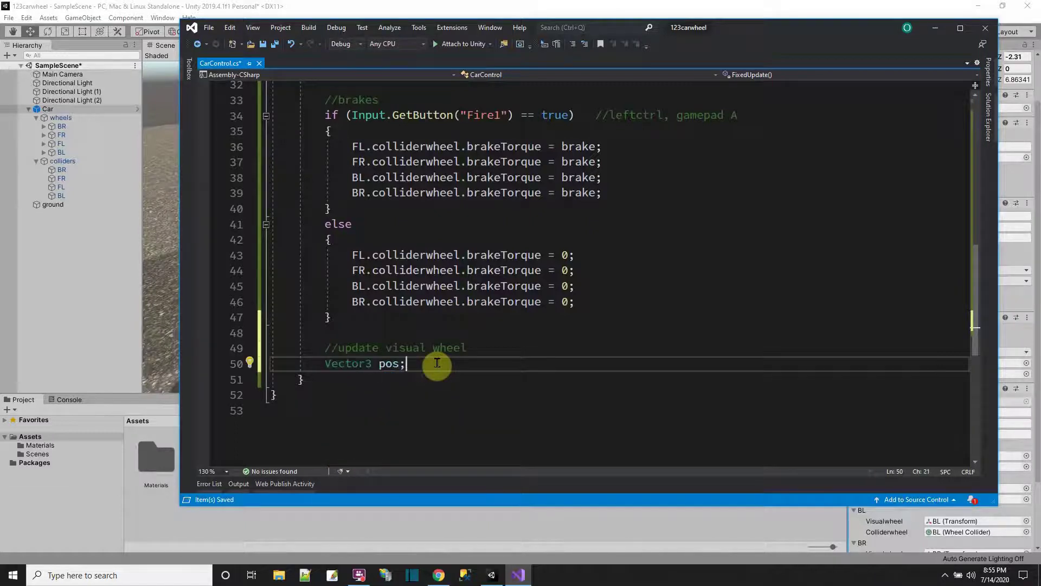
Step: Declare the variable Quaternion rot; on a new line below Vector3 pos;
{"action": "key", "text": "Return"}
{"action": "type", "text": "Quaternion rot;"}
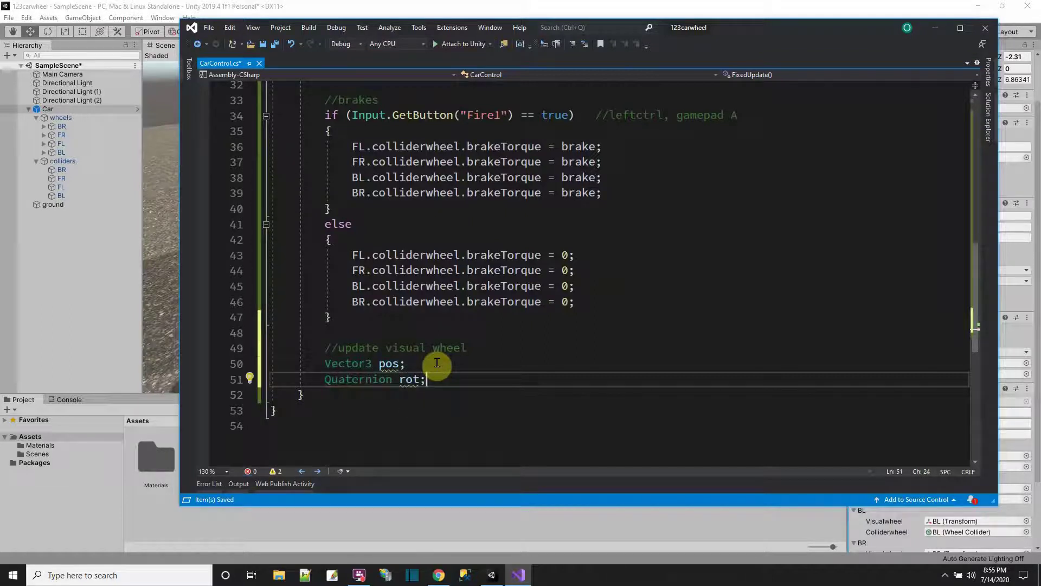
{"action": "key", "text": "Return"}
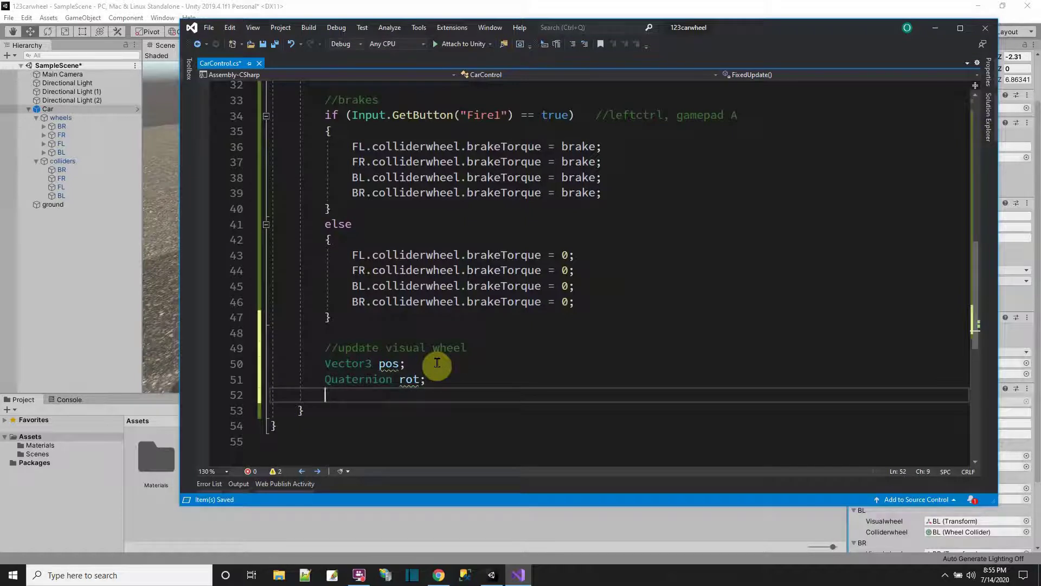
Step: Below the declarations, add the line FL.colliderwheel.GetWorldPose(out pos, out rot);
{"action": "type", "text": "F"}
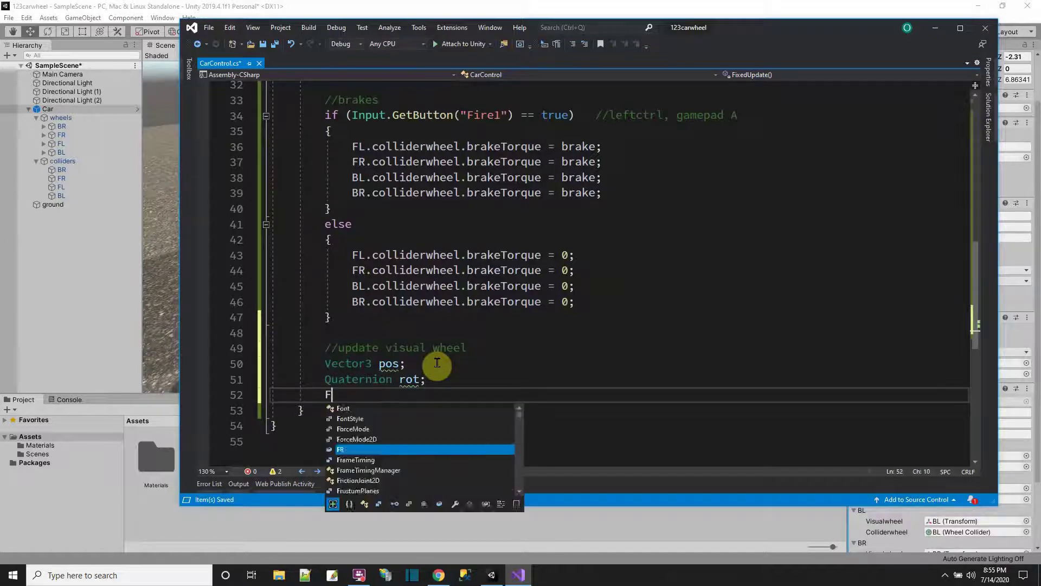
{"action": "type", "text": "L.collidewh"}
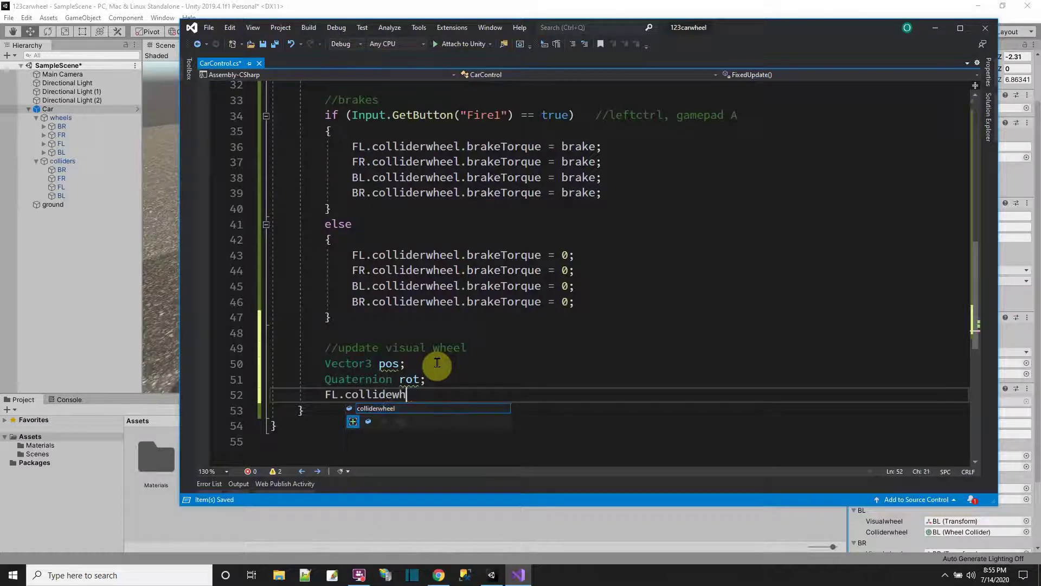
{"action": "type", "text": "eel.GetWorldPos"}
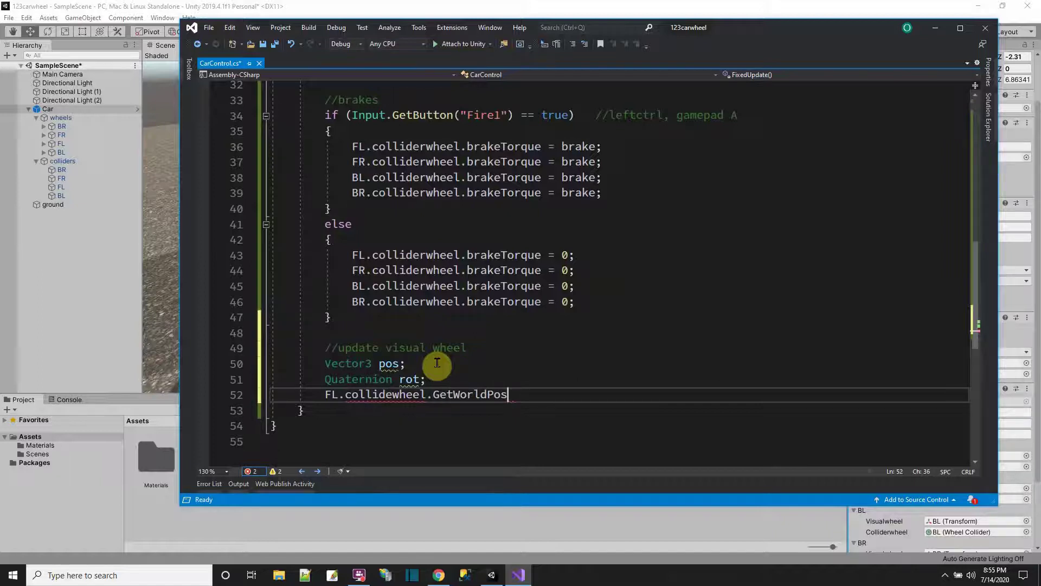
{"action": "key", "text": "BackSpace"}
{"action": "key", "text": "BackSpace"}
{"action": "key", "text": "BackSpace"}
{"action": "key", "text": "BackSpace"}
{"action": "key", "text": "BackSpace"}
{"action": "key", "text": "BackSpace"}
{"action": "key", "text": "BackSpace"}
{"action": "key", "text": "BackSpace"}
{"action": "key", "text": "BackSpace"}
{"action": "key", "text": "BackSpace"}
{"action": "key", "text": "BackSpace"}
{"action": "key", "text": "BackSpace"}
{"action": "key", "text": "BackSpace"}
{"action": "key", "text": "BackSpace"}
{"action": "key", "text": "BackSpace"}
{"action": "key", "text": "BackSpace"}
{"action": "key", "text": "BackSpace"}
{"action": "type", "text": "rwheel"}
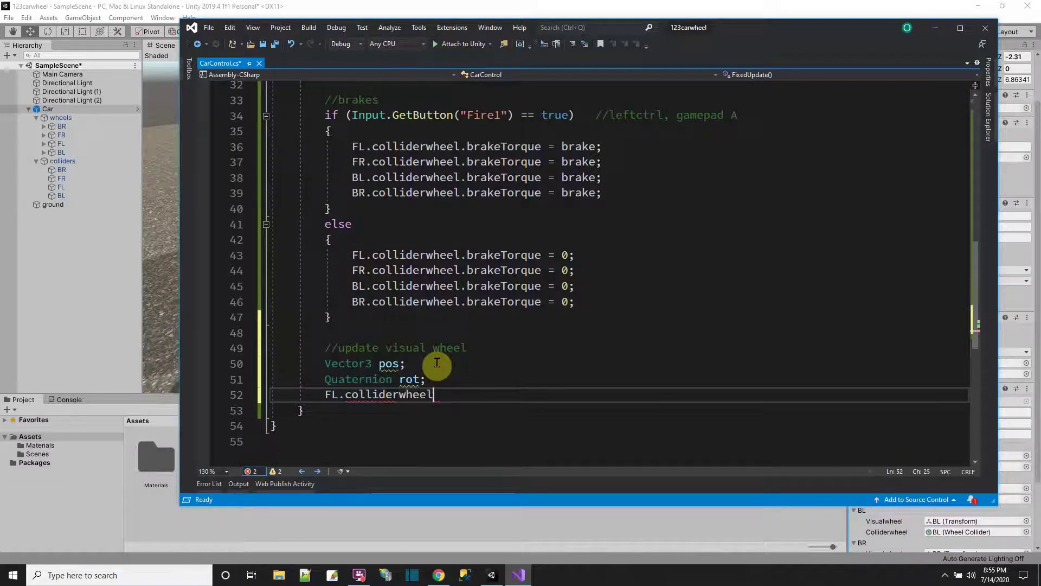
{"action": "type", "text": ".GetWorldPose"}
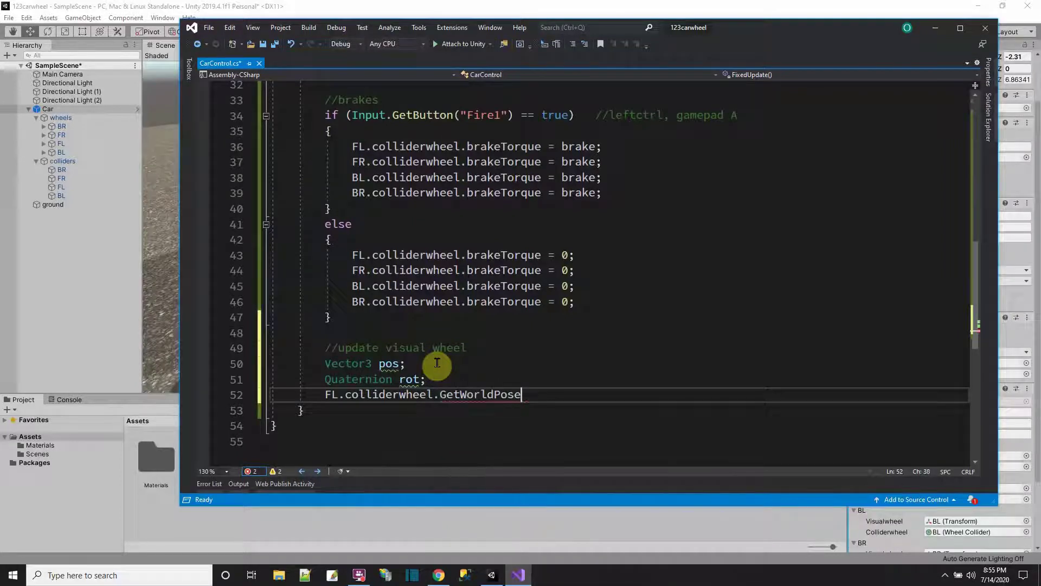
{"action": "type", "text": "(ou"}
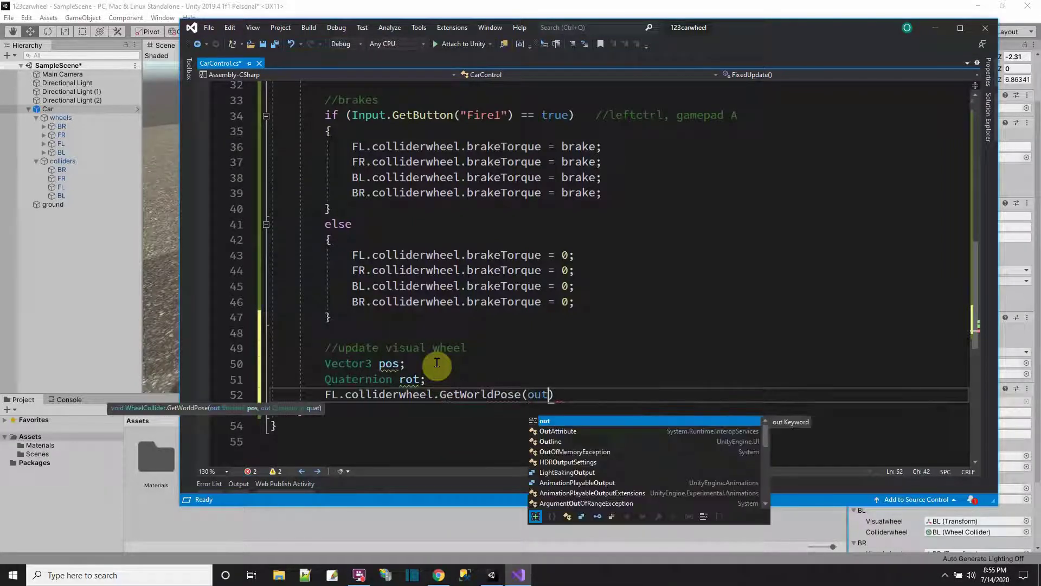
{"action": "type", "text": "t pos, "}
{"action": "type", "text": "out r"}
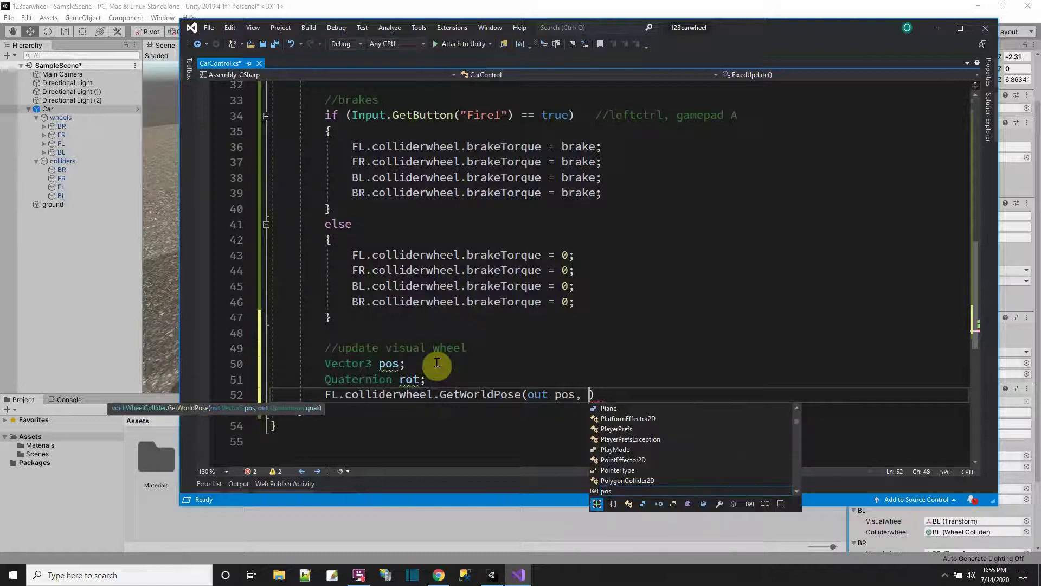
{"action": "type", "text": "ot);"}
Step: Below the GetWorldPose call, add FL.visualwheel.position = pos; and FL.visualwheel.rotation = rot; on separate lines
{"action": "key", "text": "Return"}
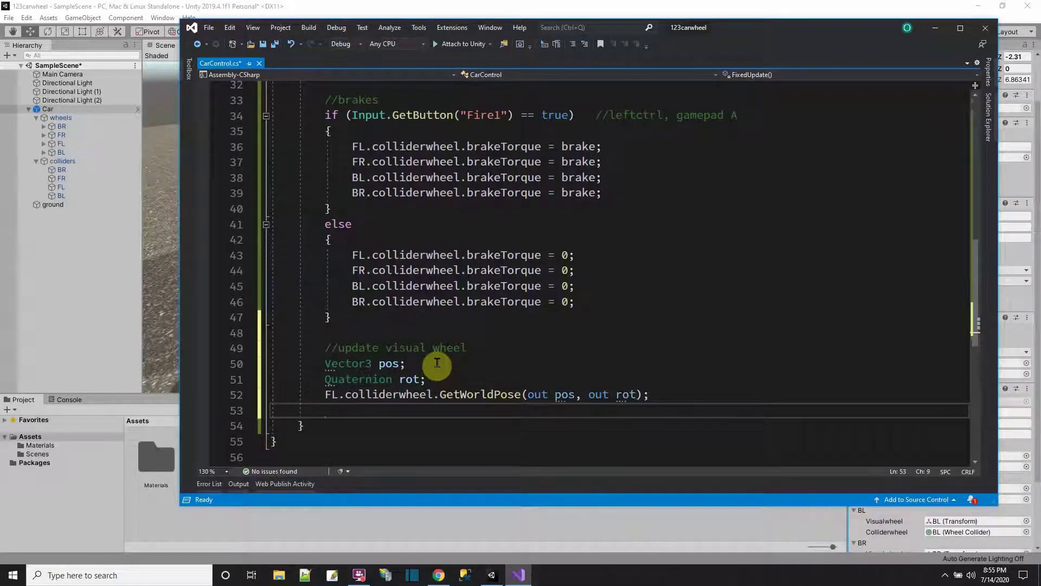
{"action": "type", "text": "FL."}
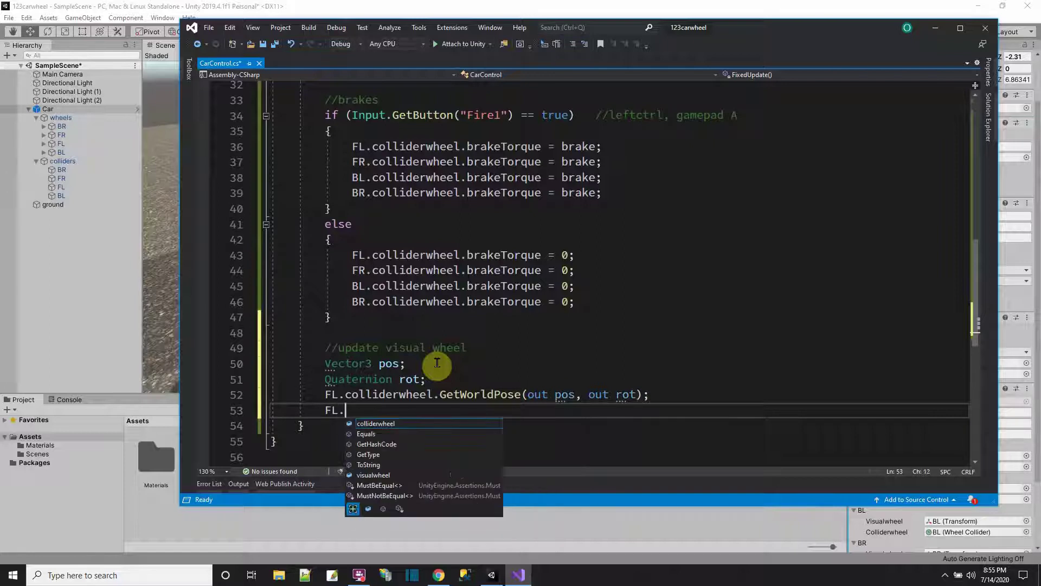
{"action": "type", "text": "visualwheel."}
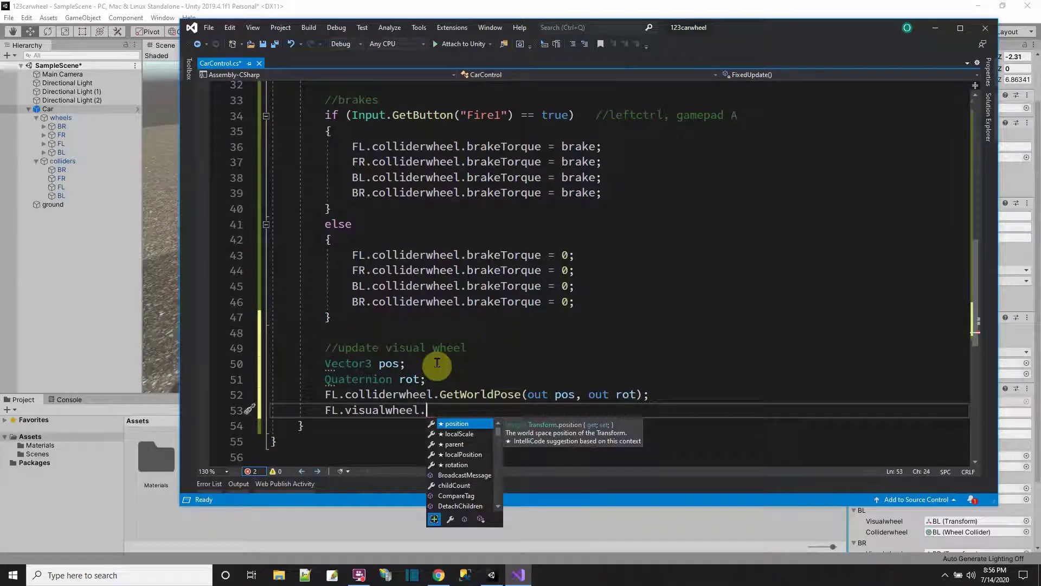
{"action": "type", "text": "position = pos;"}
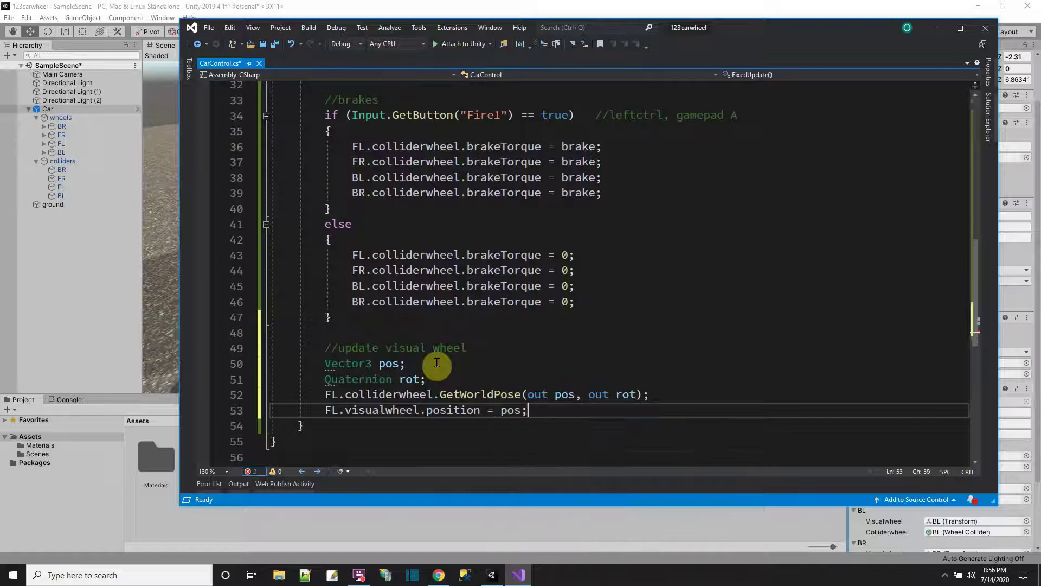
{"action": "key", "text": "Return"}
{"action": "type", "text": "FL"}
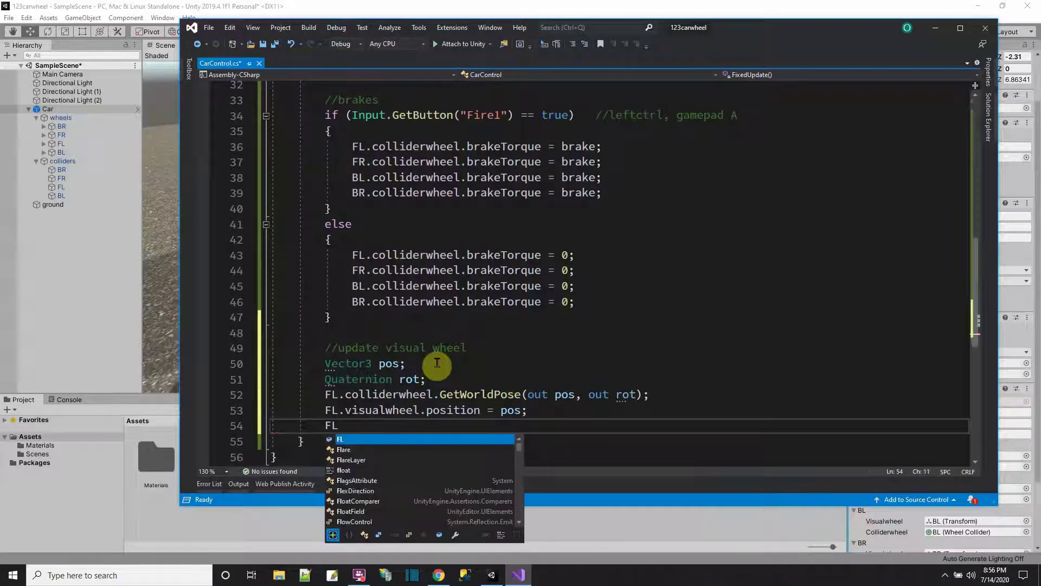
{"action": "type", "text": ".visu"}
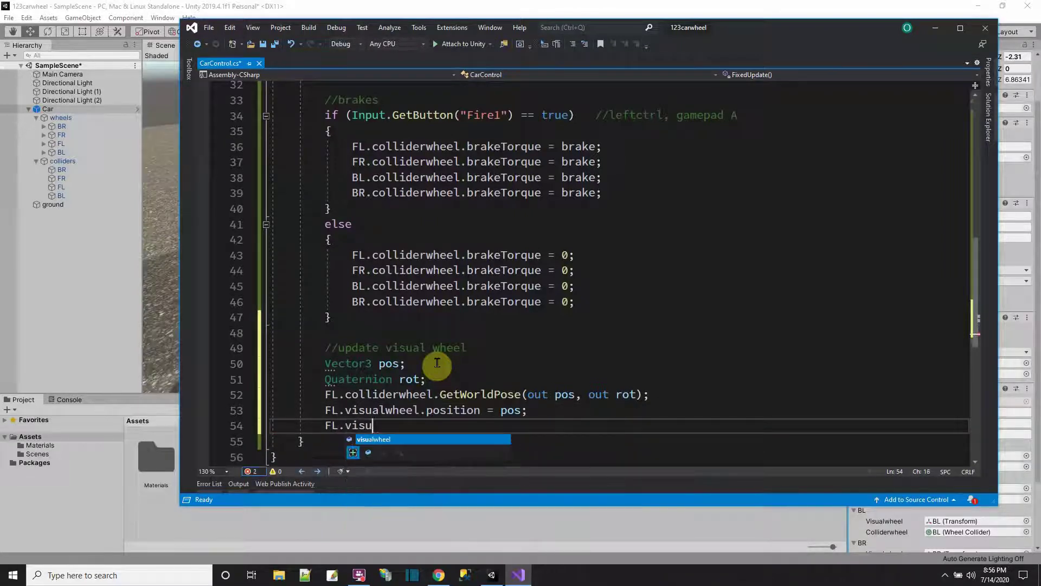
{"action": "type", "text": "alWheel.rotation "}
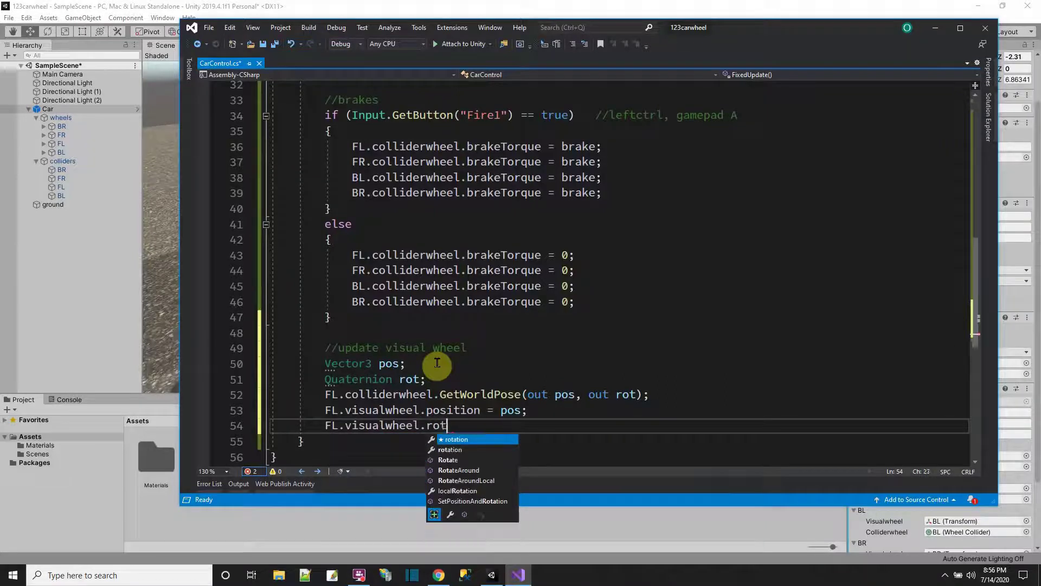
{"action": "type", "text": "= rot"}
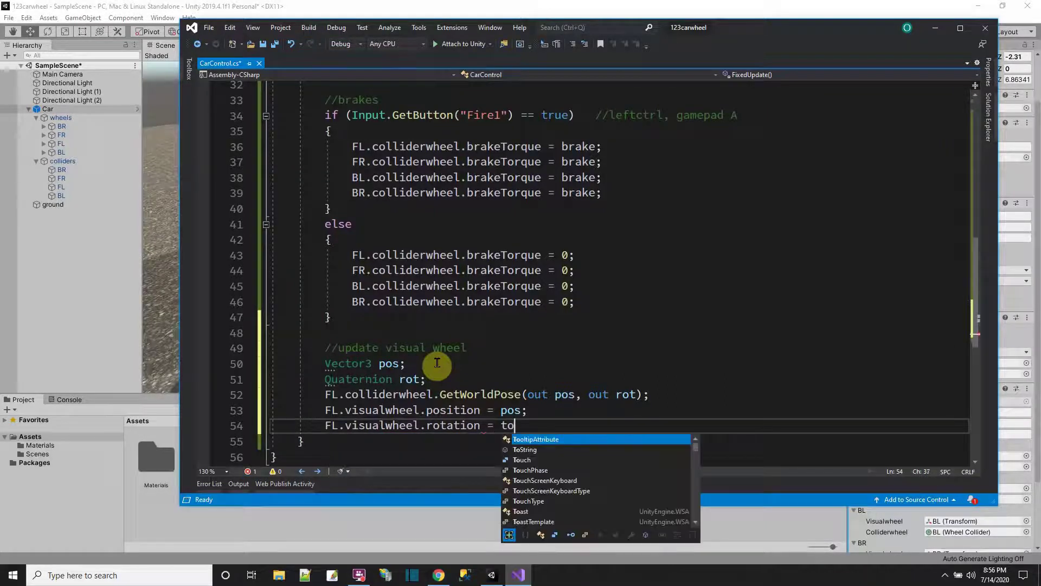
{"action": "type", "text": ";"}
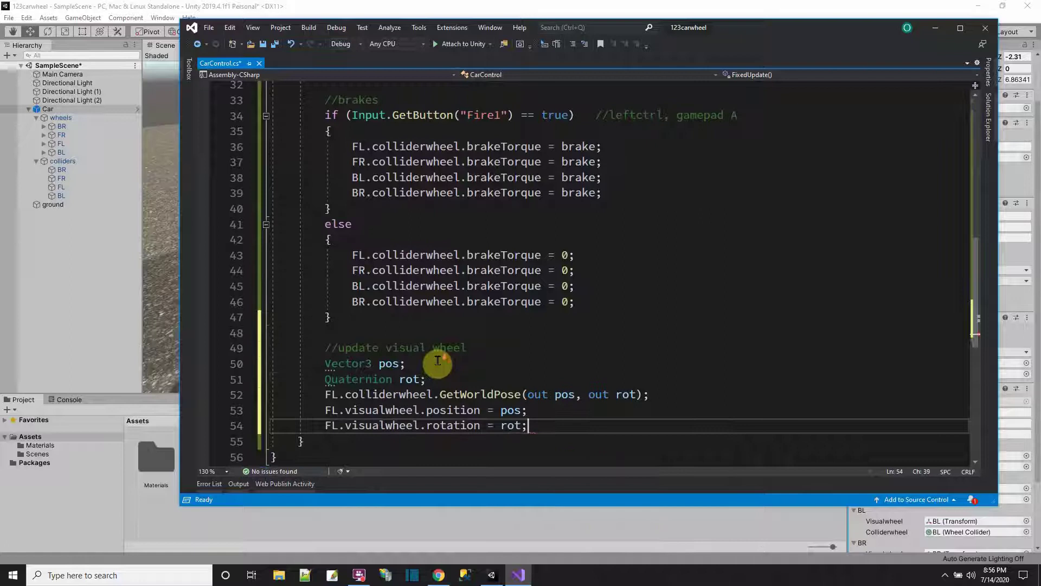
Step: Copy the three FL pose, position and rotation lines and paste them three times directly below the originals
{"action": "scroll", "coordinate": [434, 362], "scroll_direction": "down", "scroll_amount": 2}
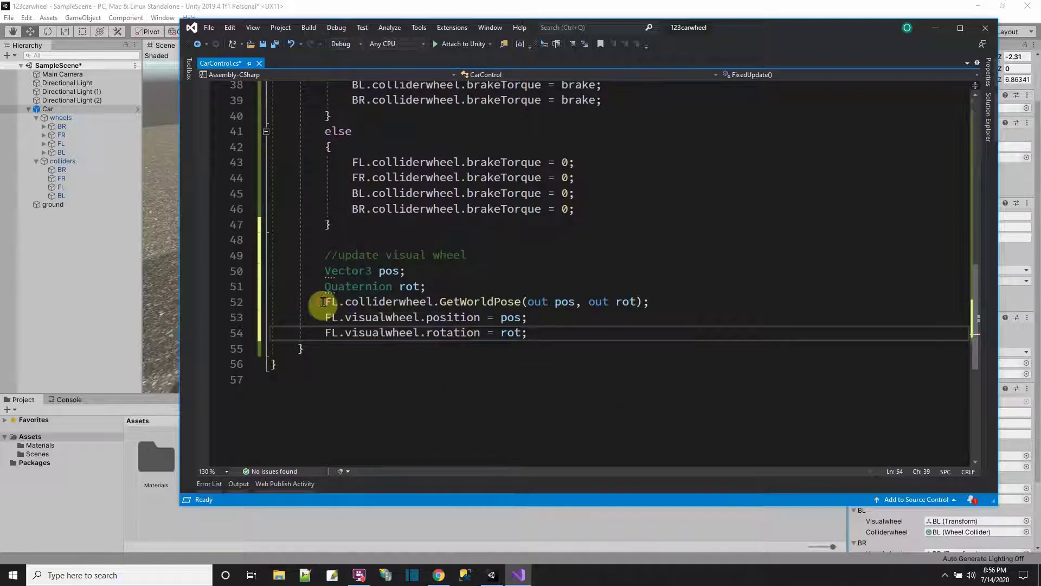
{"action": "left_click_drag", "start_coordinate": [328, 308], "coordinate": [558, 332]}
{"action": "right_click", "coordinate": [494, 323]}
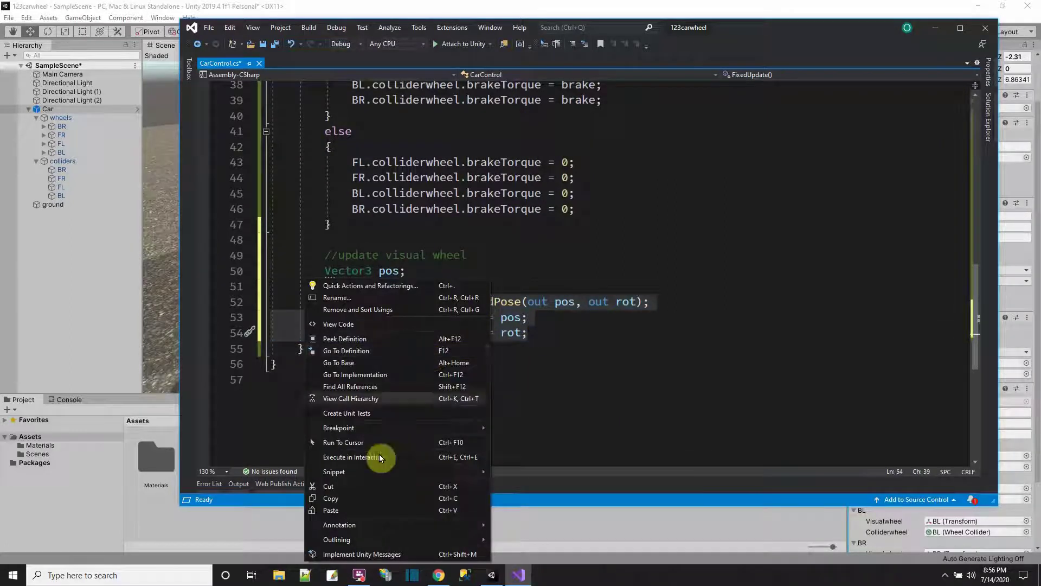
{"action": "left_click", "coordinate": [356, 499]}
{"action": "left_click", "coordinate": [539, 332]}
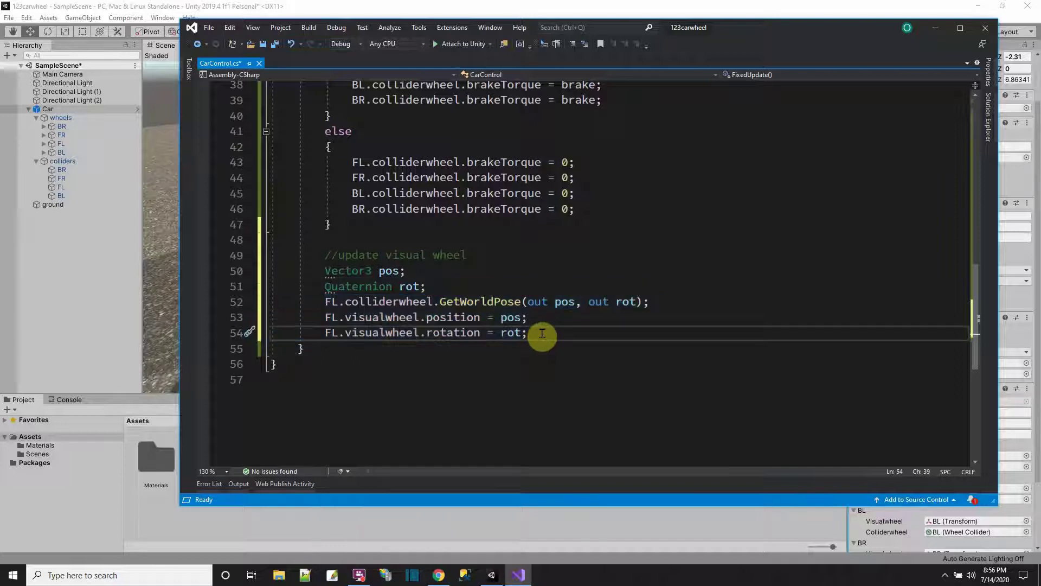
{"action": "key", "text": "Return"}
{"action": "key", "text": "ctrl+v"}
{"action": "key", "text": "Return"}
{"action": "key", "text": "ctrl+v"}
{"action": "key", "text": "Return"}
{"action": "key", "text": "ctrl+v"}
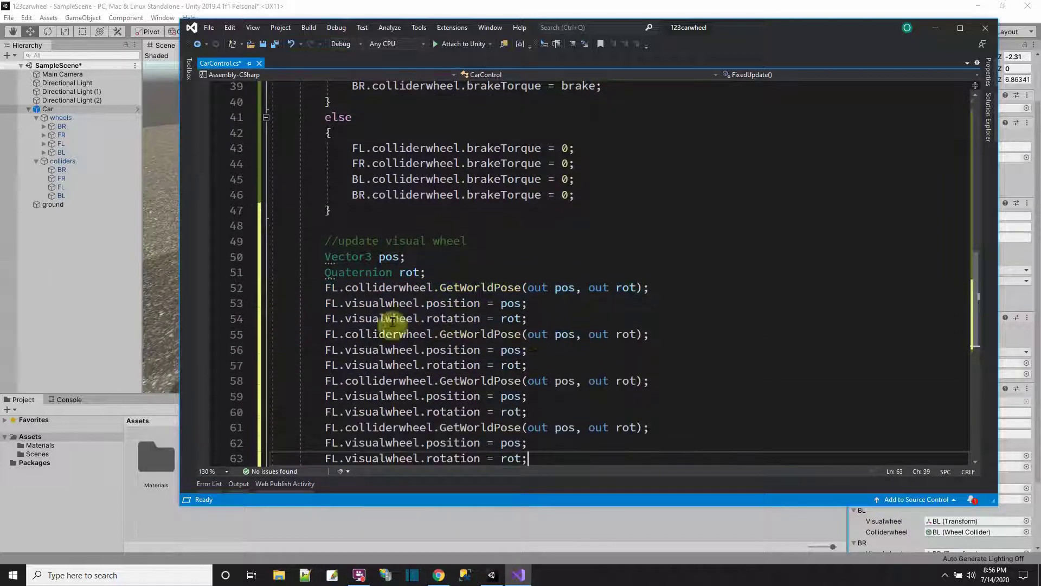
Step: Change the FL prefix to FR in the first pasted group of three lines, 55 to 57
{"action": "left_click", "coordinate": [330, 335]}
{"action": "key", "text": "Delete"}
{"action": "type", "text": "R"}
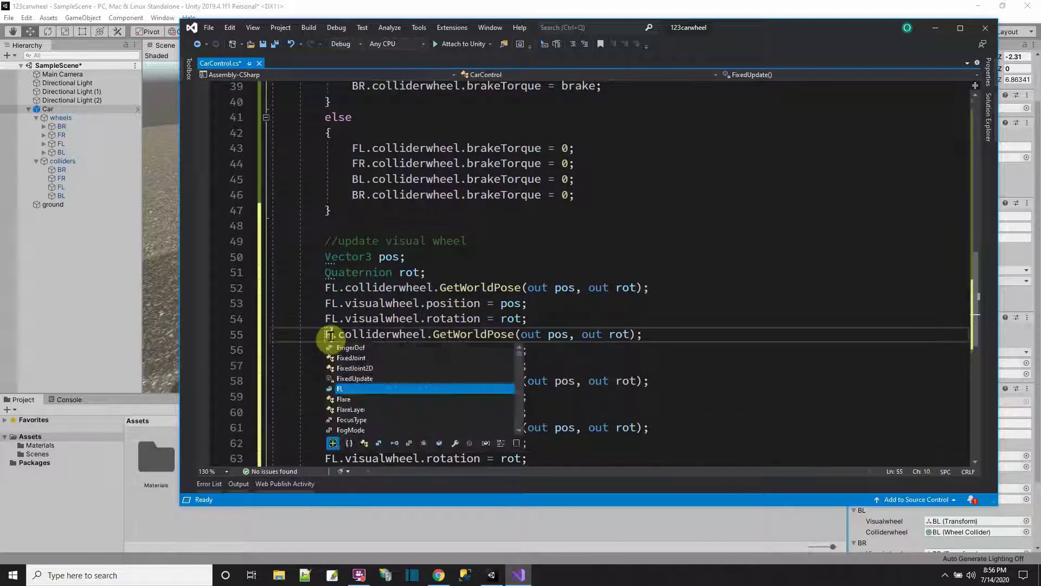
{"action": "key", "text": "Escape"}
{"action": "left_click", "coordinate": [332, 353]}
{"action": "key", "text": "Delete"}
{"action": "type", "text": "R"}
{"action": "key", "text": "Escape"}
{"action": "key", "text": "Up"}
{"action": "key", "text": "Up"}
{"action": "left_click", "coordinate": [332, 365]}
{"action": "key", "text": "Delete"}
{"action": "type", "text": "R"}
{"action": "key", "text": "Escape"}
{"action": "left_click", "coordinate": [487, 334]}
Step: Change the FL prefix to BL in the second pasted group of three lines, 58 to 60
{"action": "scroll", "coordinate": [488, 334], "scroll_direction": "down", "scroll_amount": 2}
{"action": "left_click", "coordinate": [328, 288]}
{"action": "double_click", "coordinate": [328, 289]}
{"action": "type", "text": "BL"}
{"action": "double_click", "coordinate": [331, 303]}
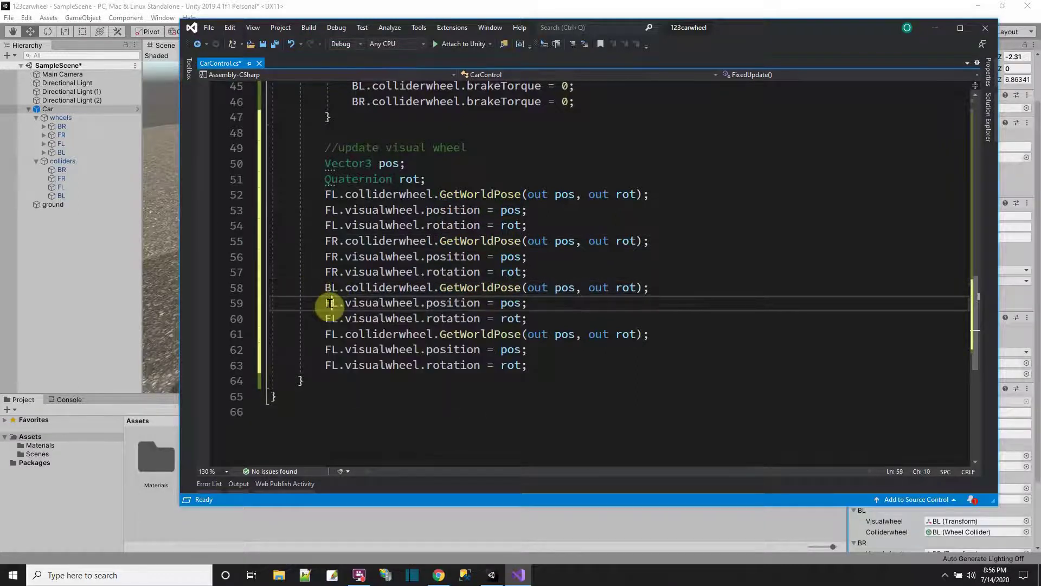
{"action": "type", "text": "BL"}
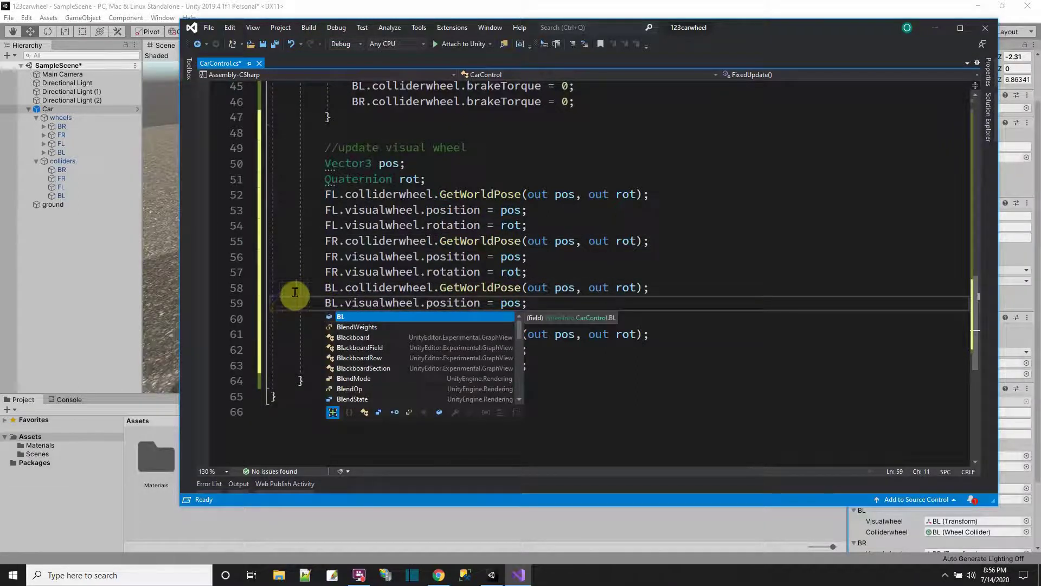
{"action": "key", "text": "Escape"}
{"action": "left_click", "coordinate": [331, 319]}
{"action": "key", "text": "BackSpace"}
{"action": "type", "text": "BL.visualwheel.rotation = rot;"}
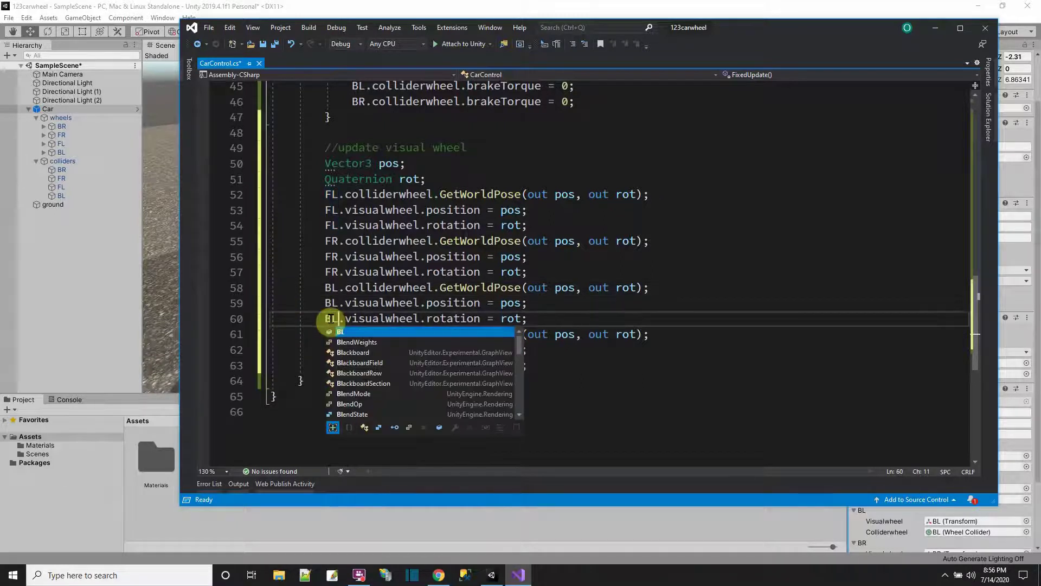
{"action": "left_click", "coordinate": [287, 272]}
Step: Change the FL prefix to BR in the last pasted group, lines 61 to 63, and save the script
{"action": "double_click", "coordinate": [331, 334]}
{"action": "type", "text": "BR"}
{"action": "key", "text": "Escape"}
{"action": "double_click", "coordinate": [330, 349]}
{"action": "type", "text": "BR"}
{"action": "key", "text": "Escape"}
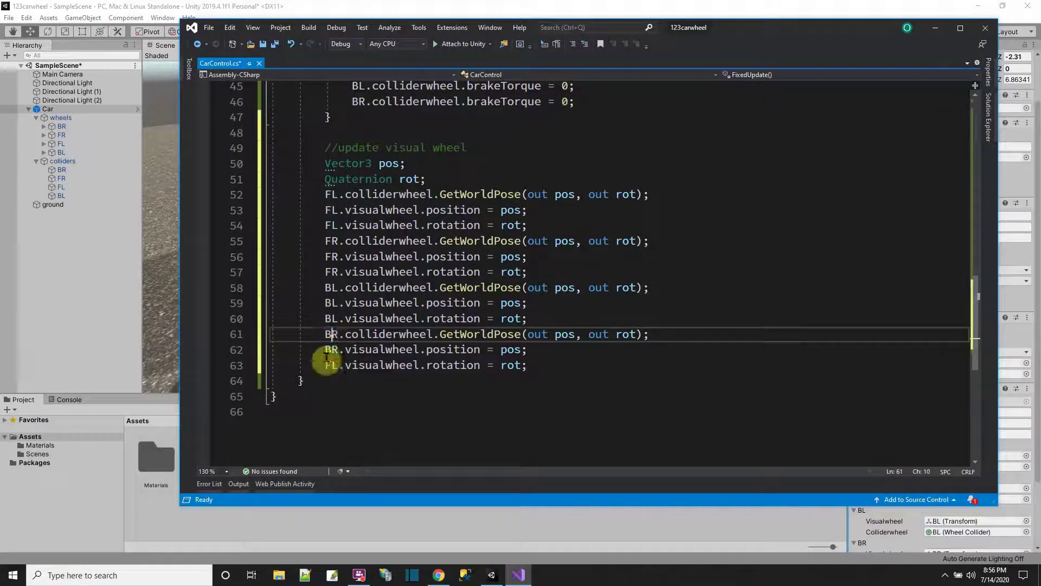
{"action": "double_click", "coordinate": [327, 368]}
{"action": "type", "text": "BR"}
{"action": "left_click", "coordinate": [622, 334]}
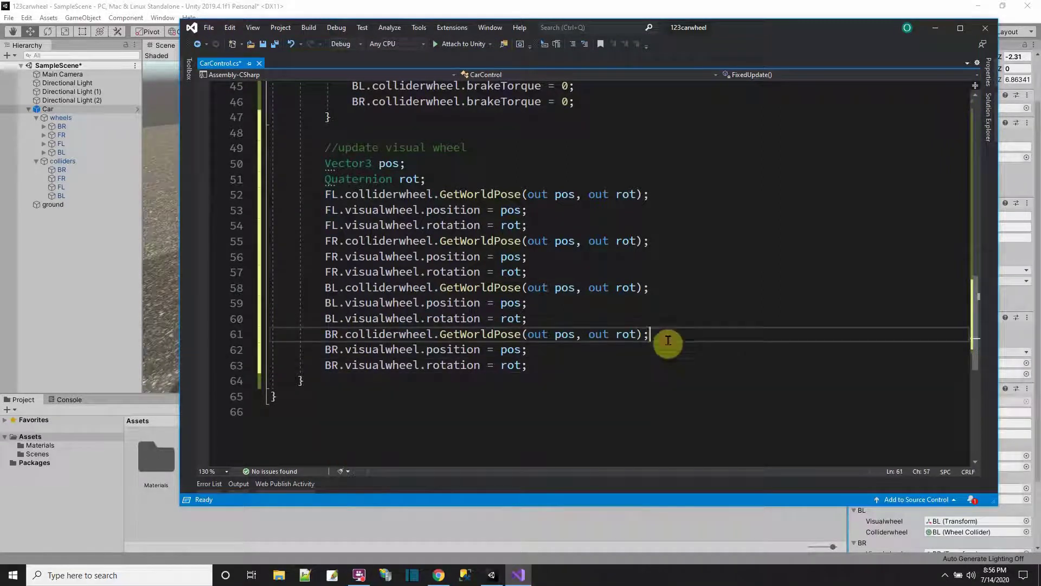
{"action": "scroll", "coordinate": [657, 332], "scroll_direction": "up", "scroll_amount": 3}
{"action": "key", "text": "ctrl+s"}
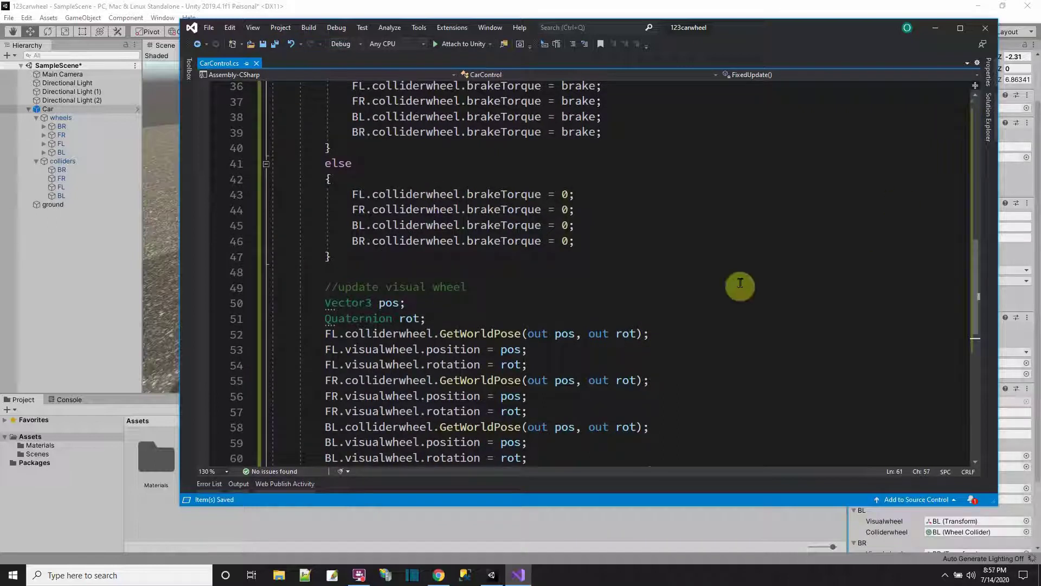
Step: Switch to Unity and test the car with its visual wheels in Play mode, ending the playback
{"action": "scroll", "coordinate": [739, 283], "scroll_direction": "up", "scroll_amount": 9}
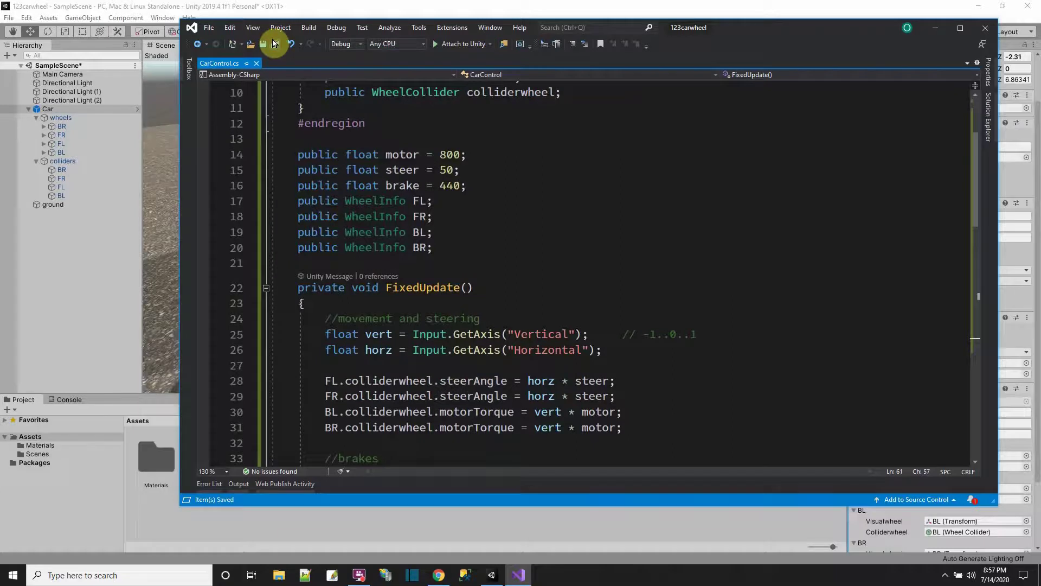
{"action": "left_click", "coordinate": [251, 7]}
{"action": "left_click", "coordinate": [490, 34]}
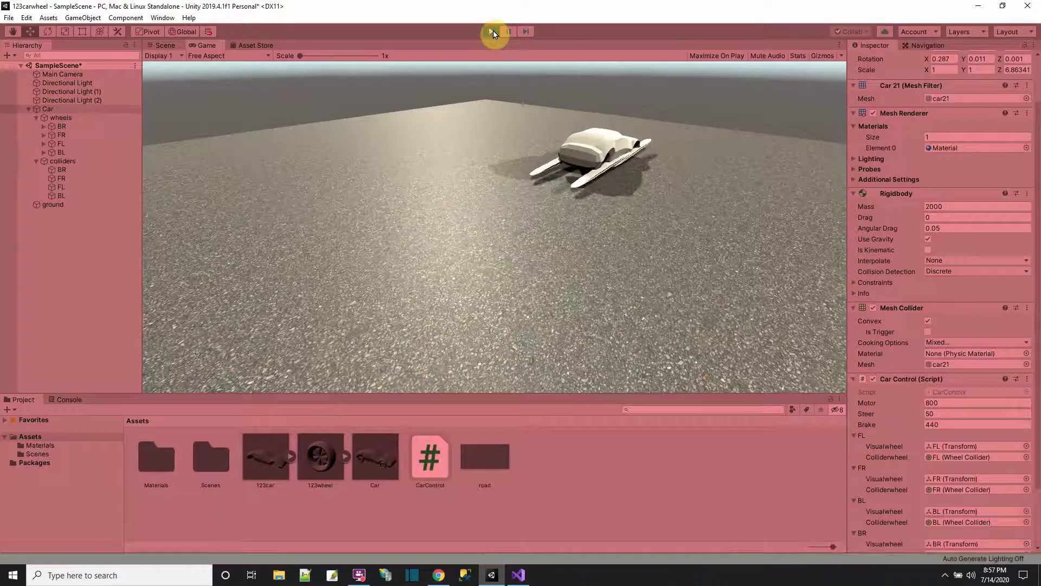
{"action": "left_click", "coordinate": [492, 32]}
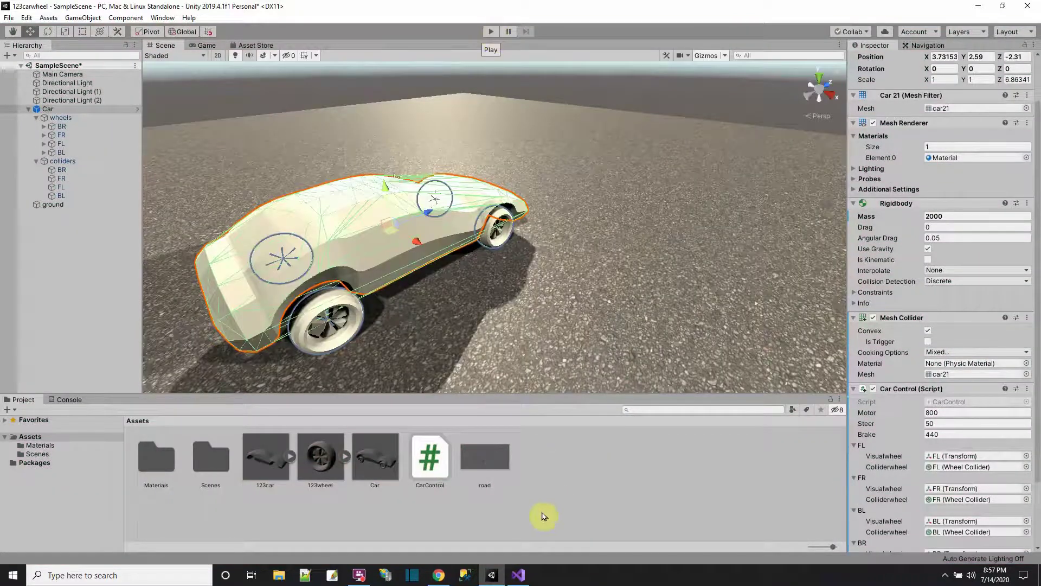
Step: Switch to Visual Studio and review the visual wheel update code, including the parameter hint of the FR GetWorldPose call
{"action": "left_click", "coordinate": [517, 575]}
{"action": "scroll", "coordinate": [595, 361], "scroll_direction": "down", "scroll_amount": 6}
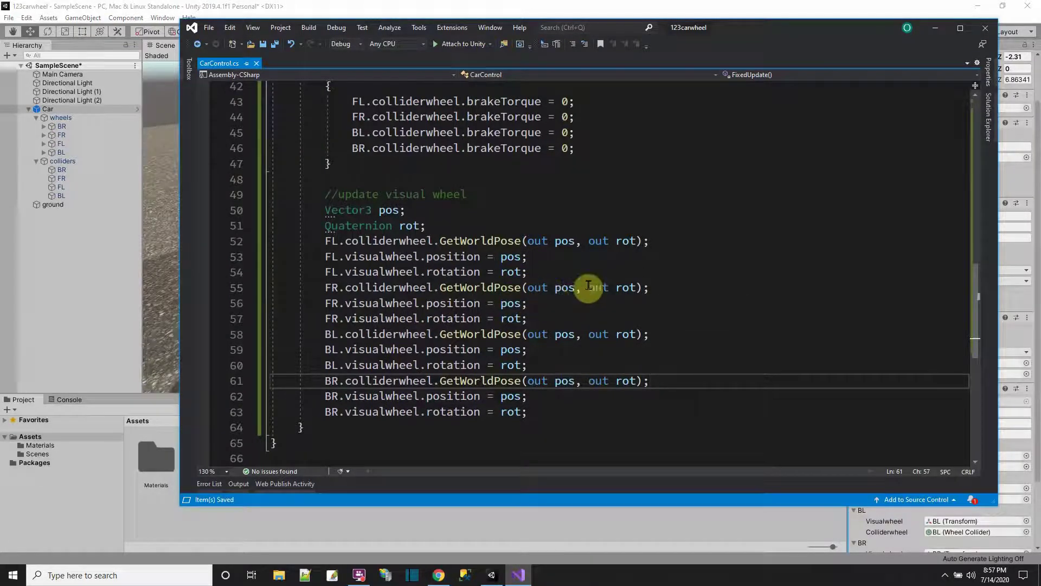
{"action": "left_click", "coordinate": [529, 287]}
{"action": "key", "text": "BackSpace"}
{"action": "type", "text": "("}
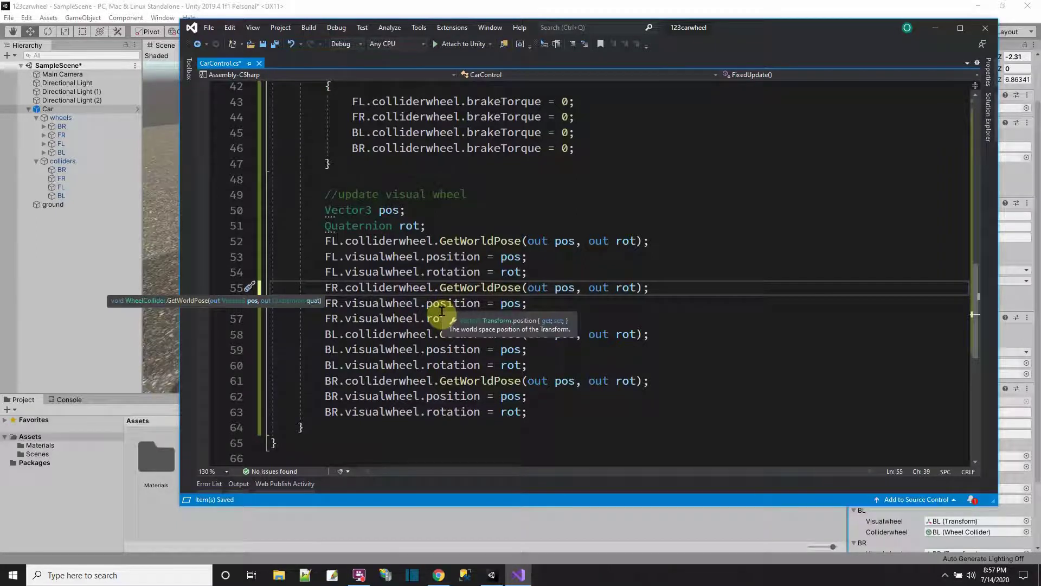
{"action": "left_click", "coordinate": [588, 335]}
{"action": "scroll", "coordinate": [710, 356], "scroll_direction": "up", "scroll_amount": 3}
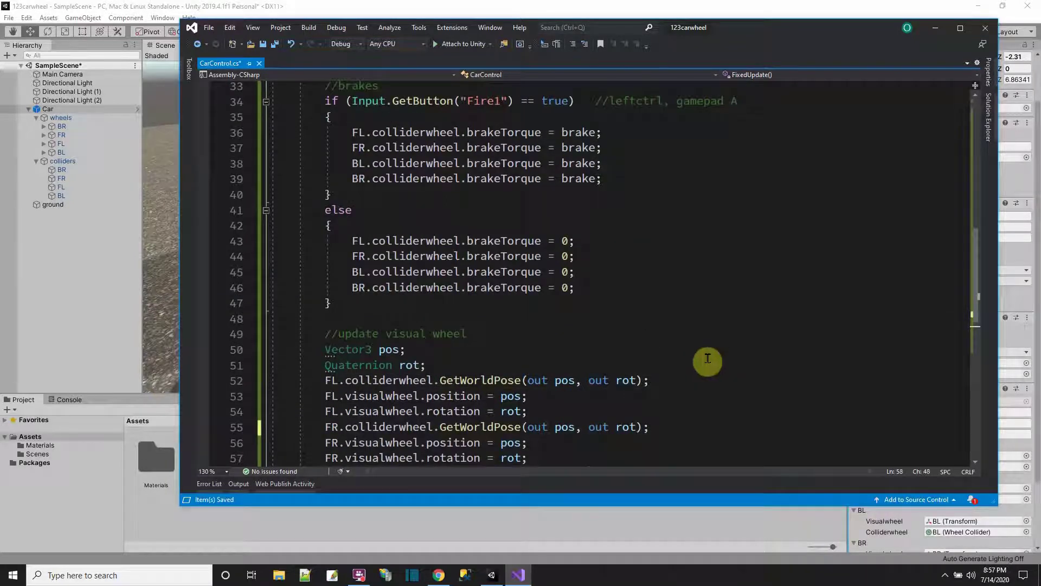
Step: Insert blank lines between the FL, FR, BL and BR groups in the visual wheel update code
{"action": "scroll", "coordinate": [598, 358], "scroll_direction": "down", "scroll_amount": 2}
{"action": "left_click", "coordinate": [549, 321]}
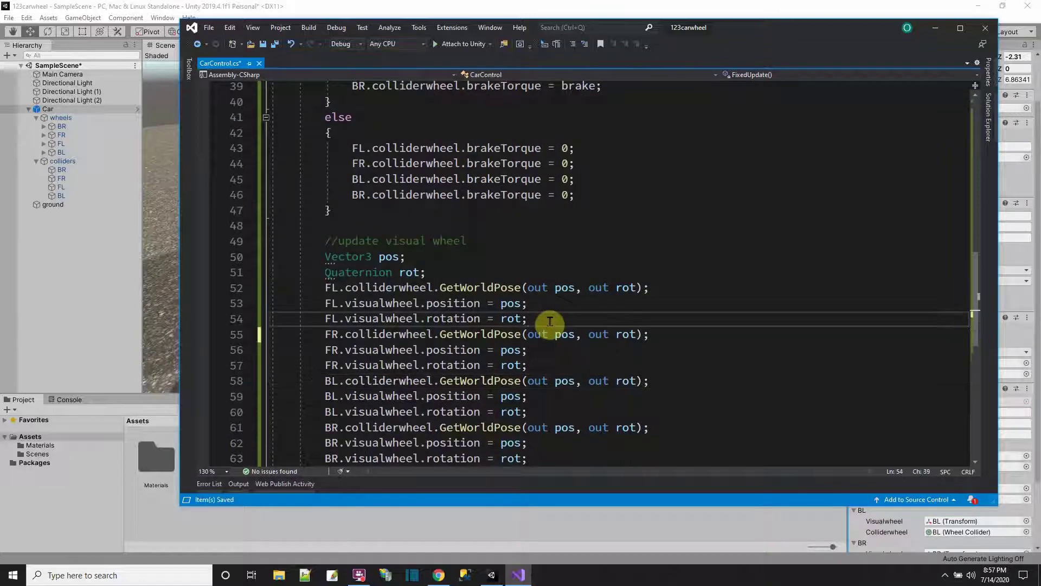
{"action": "key", "text": "Return"}
{"action": "left_click", "coordinate": [541, 380]}
{"action": "key", "text": "Return"}
{"action": "left_click", "coordinate": [548, 442]}
{"action": "key", "text": "Return"}
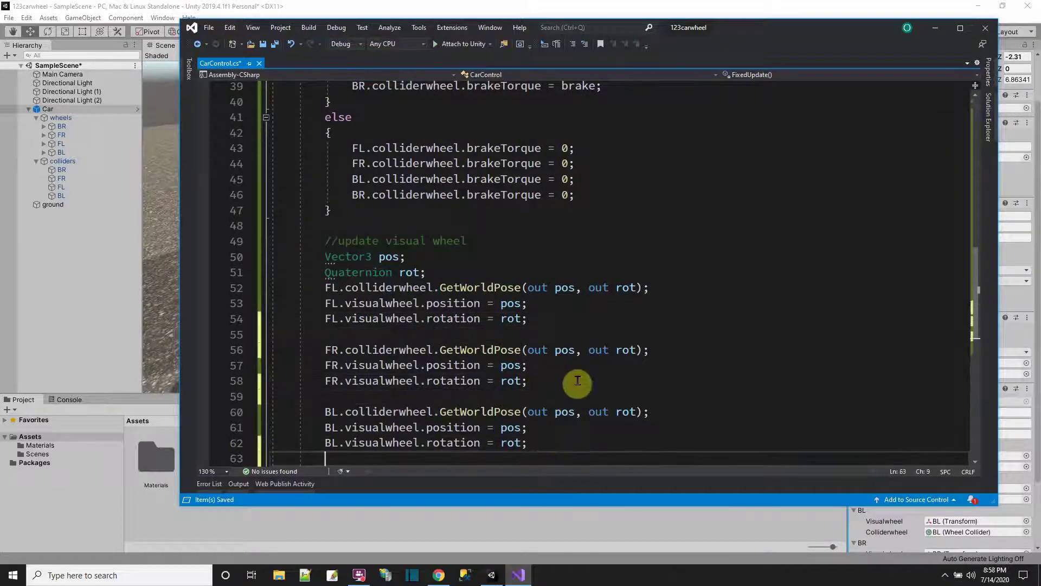
{"action": "scroll", "coordinate": [580, 377], "scroll_direction": "down", "scroll_amount": 3}
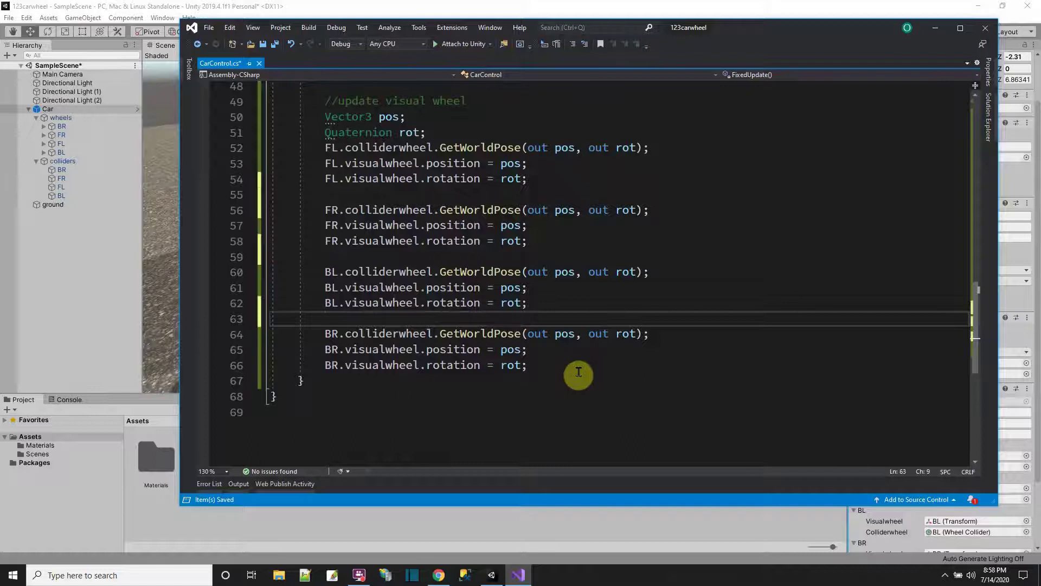
{"action": "scroll", "coordinate": [453, 302], "scroll_direction": "up", "scroll_amount": 3}
{"action": "scroll", "coordinate": [486, 274], "scroll_direction": "down", "scroll_amount": 2}
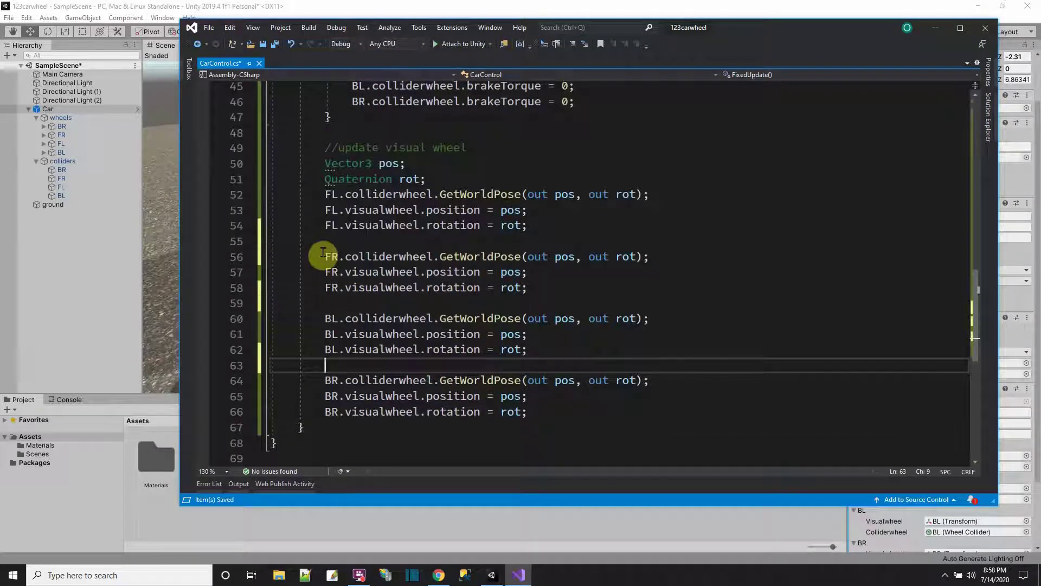
{"action": "left_click", "coordinate": [174, 38]}
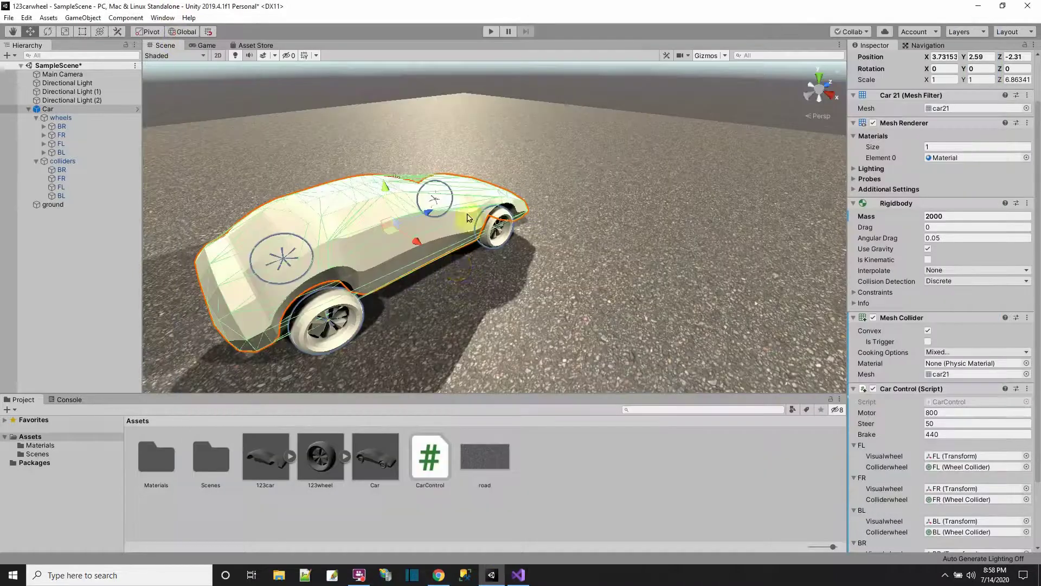
{"action": "left_click", "coordinate": [518, 576]}
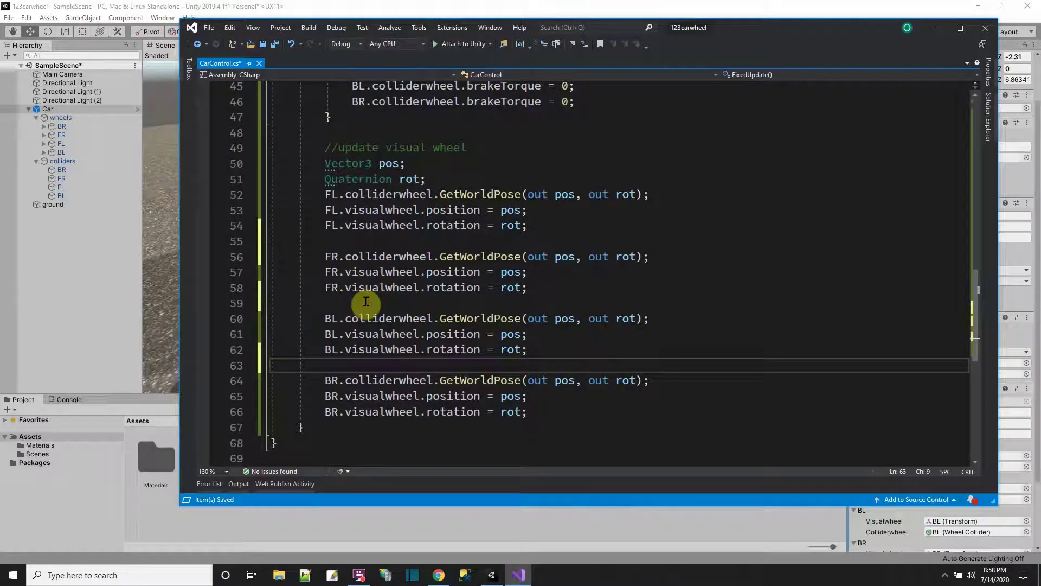
{"action": "scroll", "coordinate": [384, 288], "scroll_direction": "up", "scroll_amount": 3}
{"action": "scroll", "coordinate": [384, 288], "scroll_direction": "up", "scroll_amount": 3}
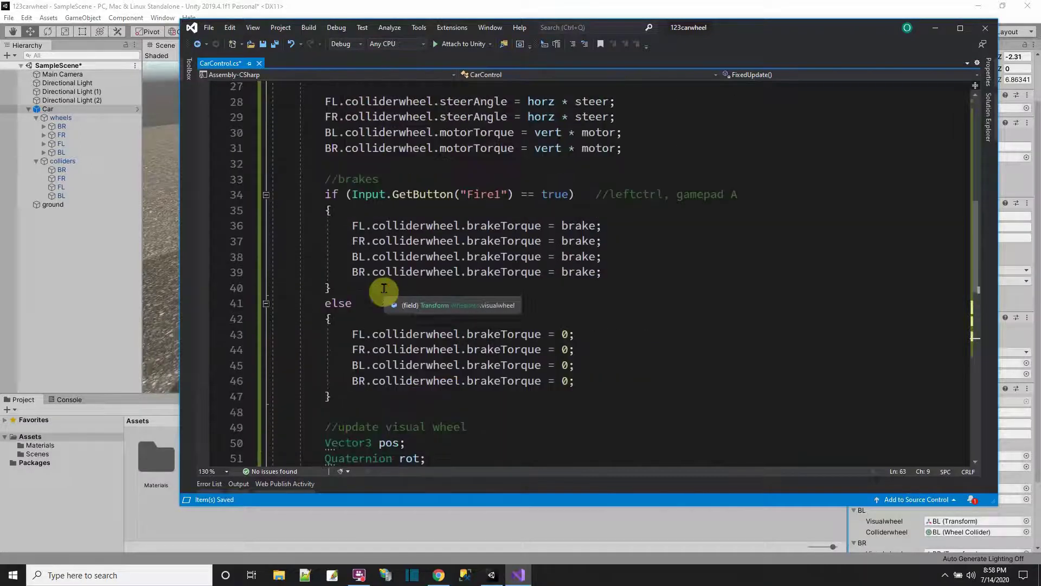
Step: Switch to Unity, set the Car's Rigidbody mass to 1200 and save the scene
{"action": "left_click", "coordinate": [303, 7]}
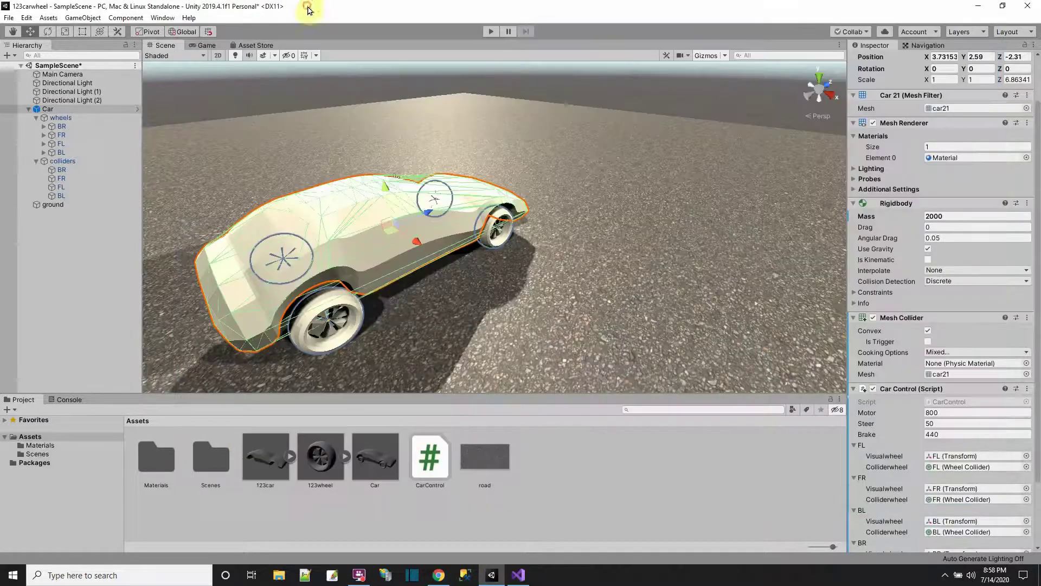
{"action": "left_click", "coordinate": [71, 108]}
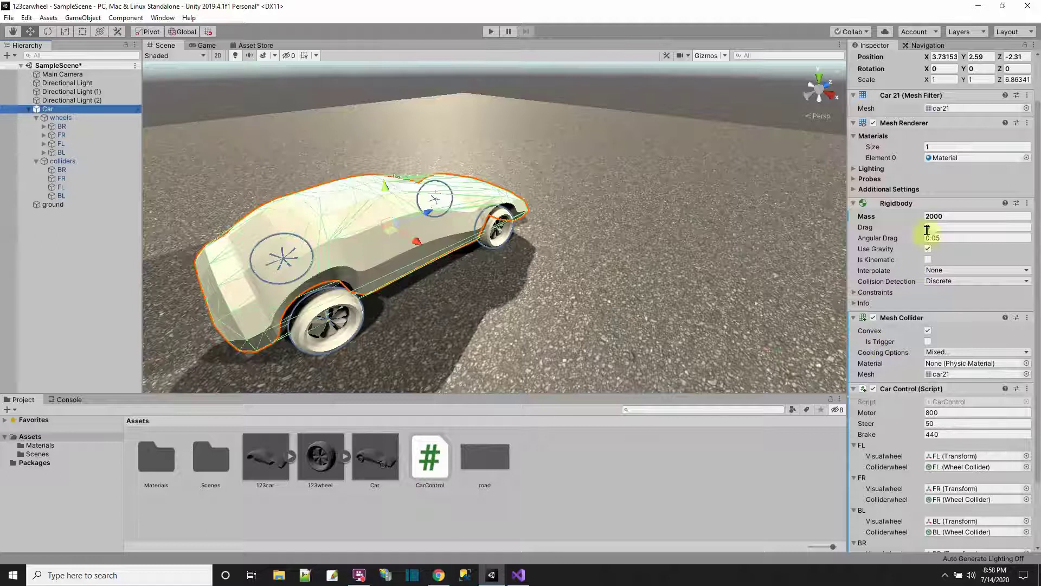
{"action": "left_click", "coordinate": [938, 216]}
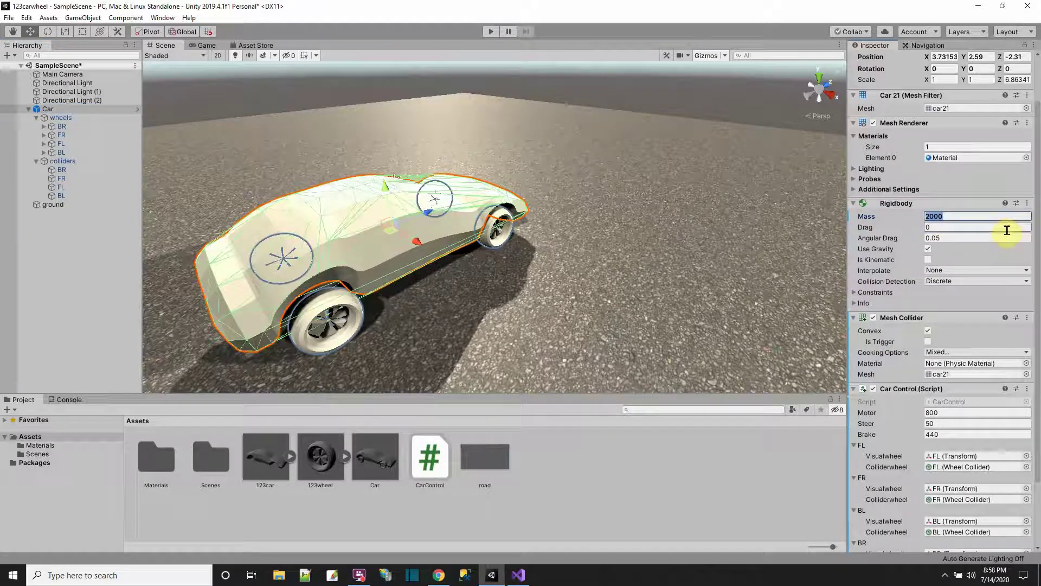
{"action": "type", "text": "1200"}
{"action": "left_click", "coordinate": [8, 17]}
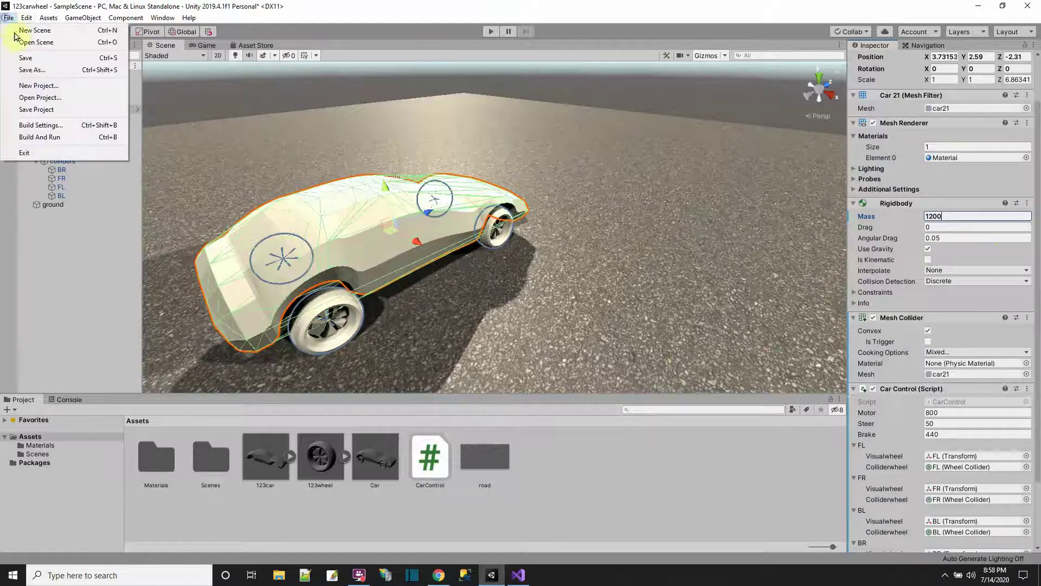
{"action": "left_click", "coordinate": [36, 61]}
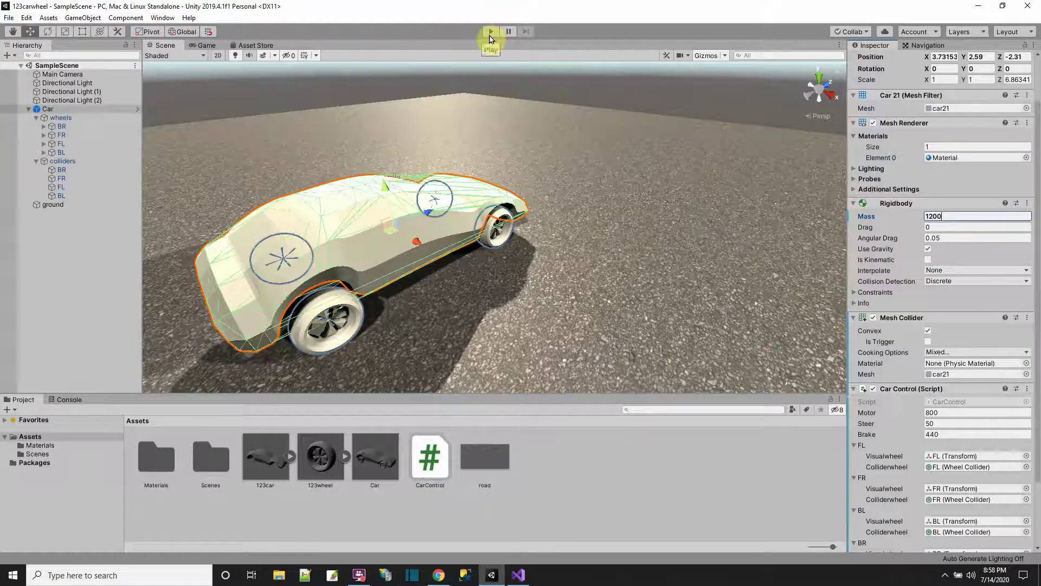
Step: Examine the BR Wheel Collider settings and test the car in Play mode, ending the playback
{"action": "left_click", "coordinate": [63, 161]}
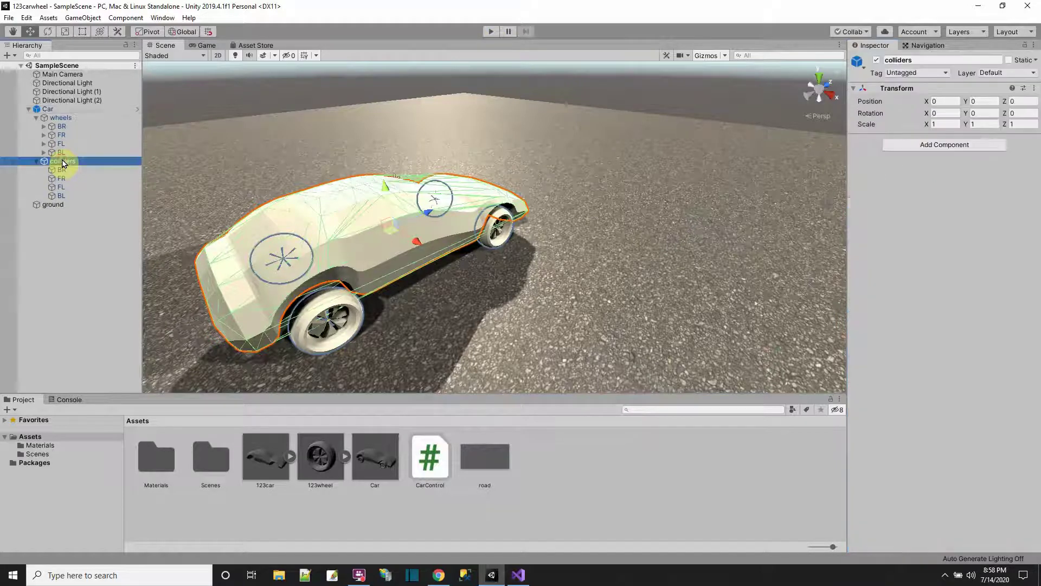
{"action": "left_click", "coordinate": [63, 171]}
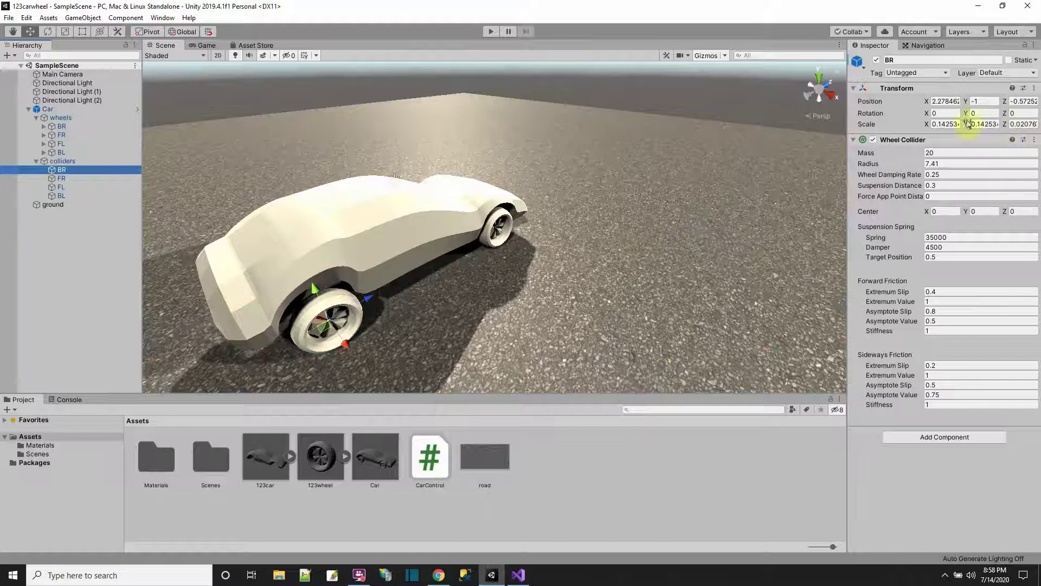
{"action": "left_click", "coordinate": [486, 32]}
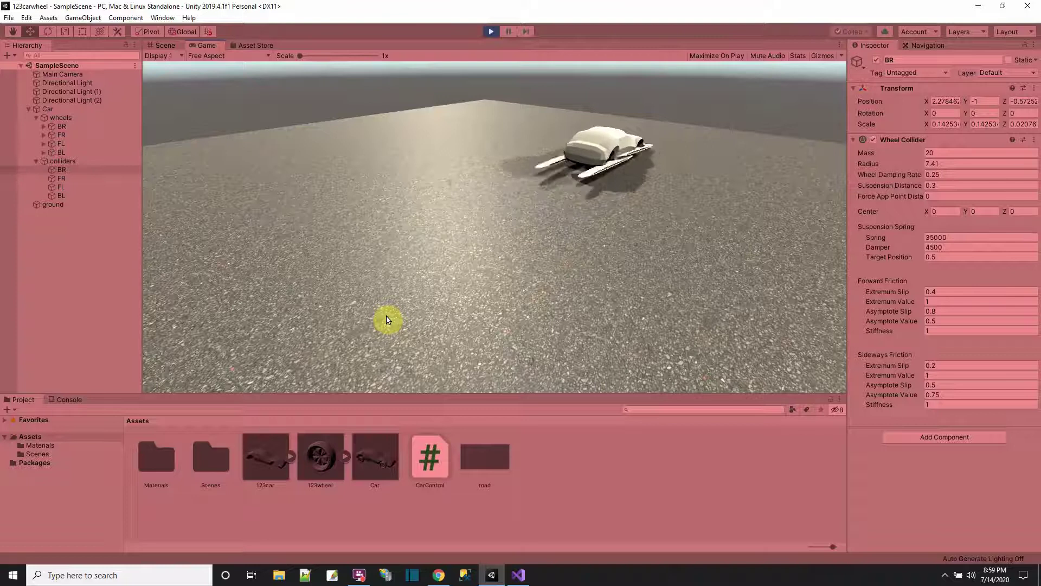
{"action": "left_click", "coordinate": [489, 34]}
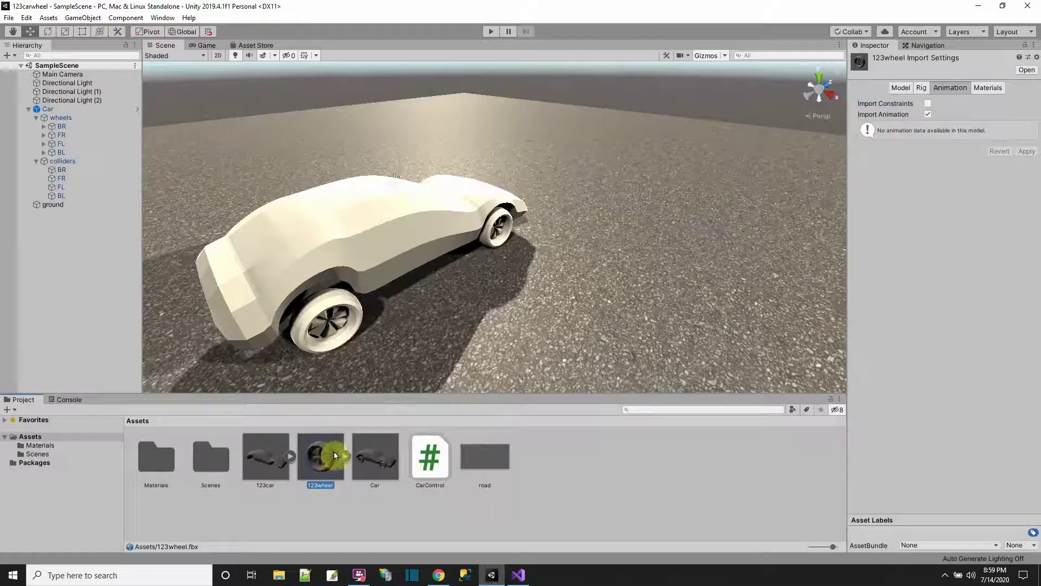
Step: Place the 123wheel model in the scene and examine the transforms of its Cube and Torus children
{"action": "left_click_drag", "start_coordinate": [327, 449], "coordinate": [678, 278]}
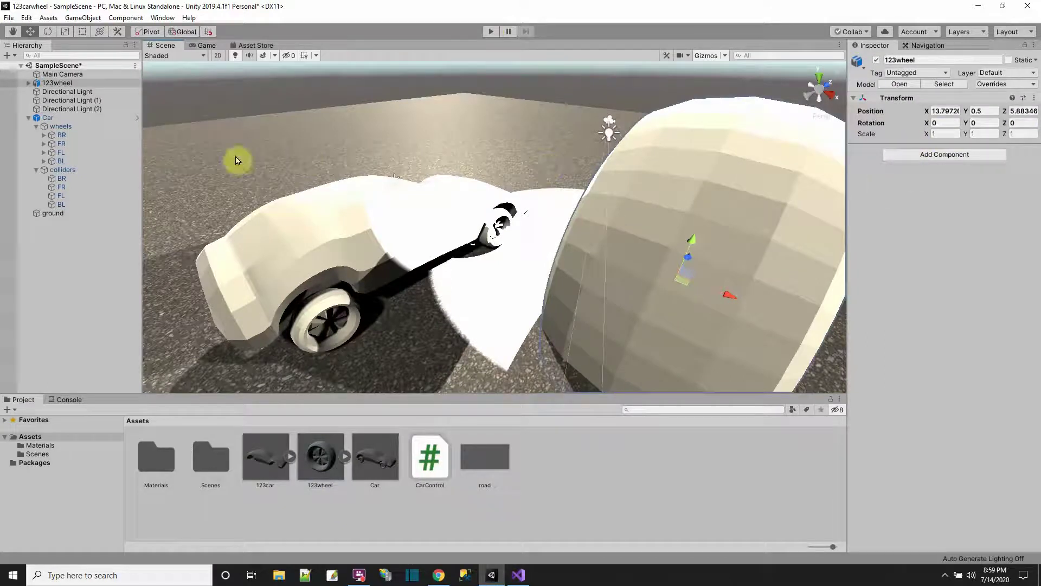
{"action": "left_click", "coordinate": [28, 83]}
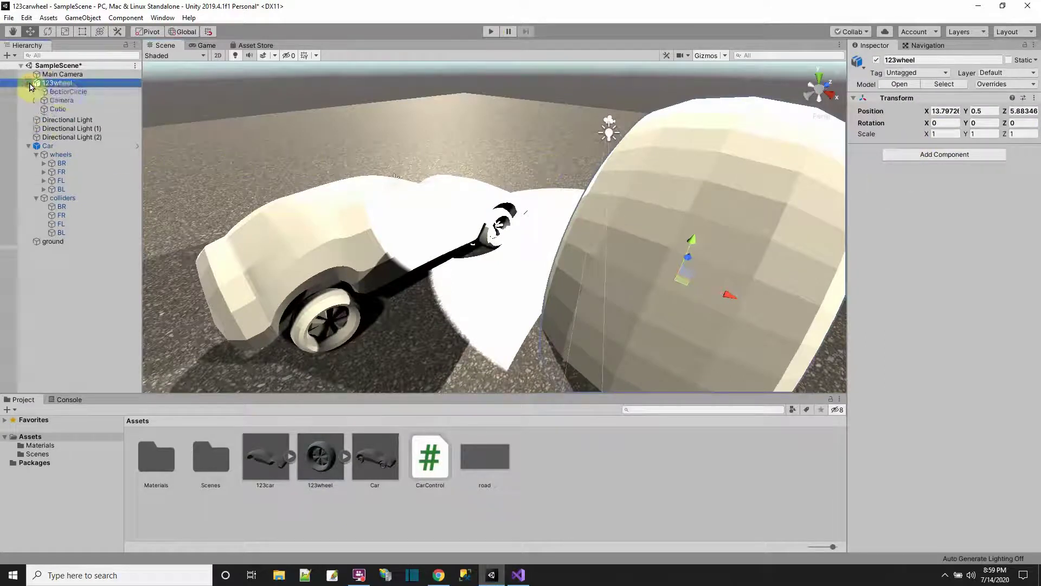
{"action": "left_click", "coordinate": [58, 109]}
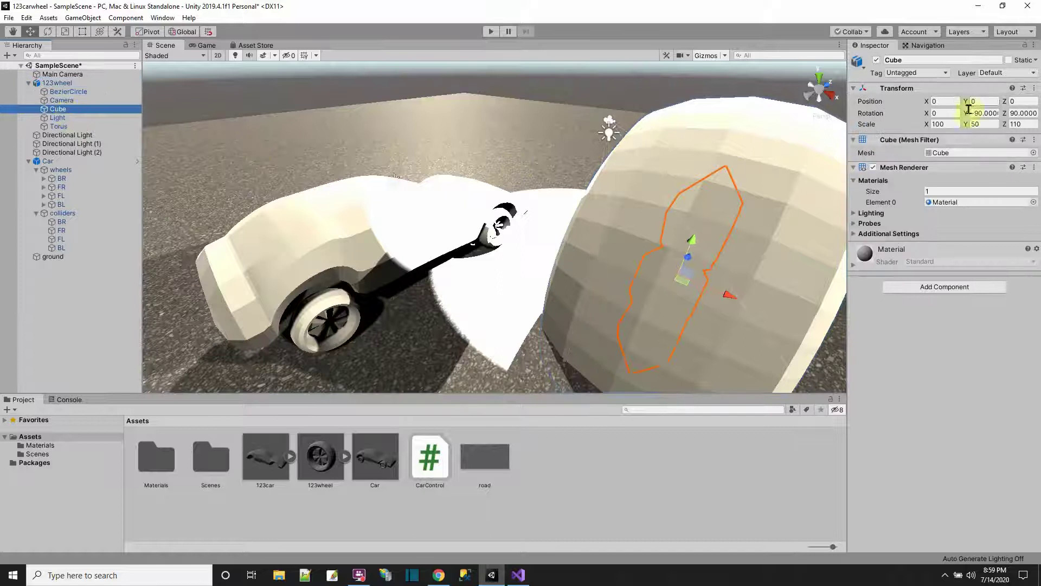
{"action": "left_click", "coordinate": [59, 127]}
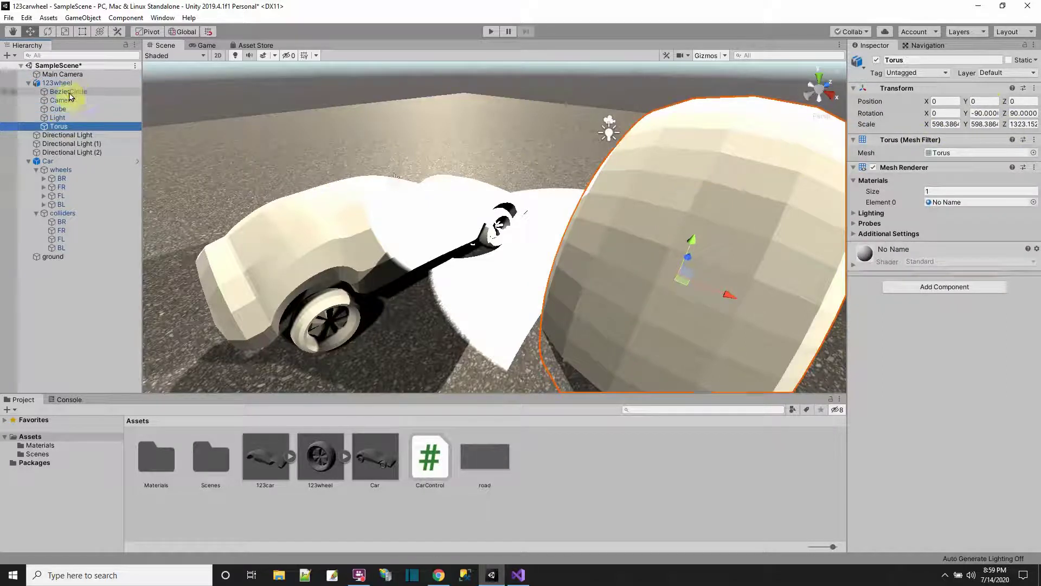
Step: Delete the 123wheel object from the scene
{"action": "left_click", "coordinate": [57, 82]}
{"action": "right_click", "coordinate": [59, 83]}
{"action": "left_click", "coordinate": [99, 141]}
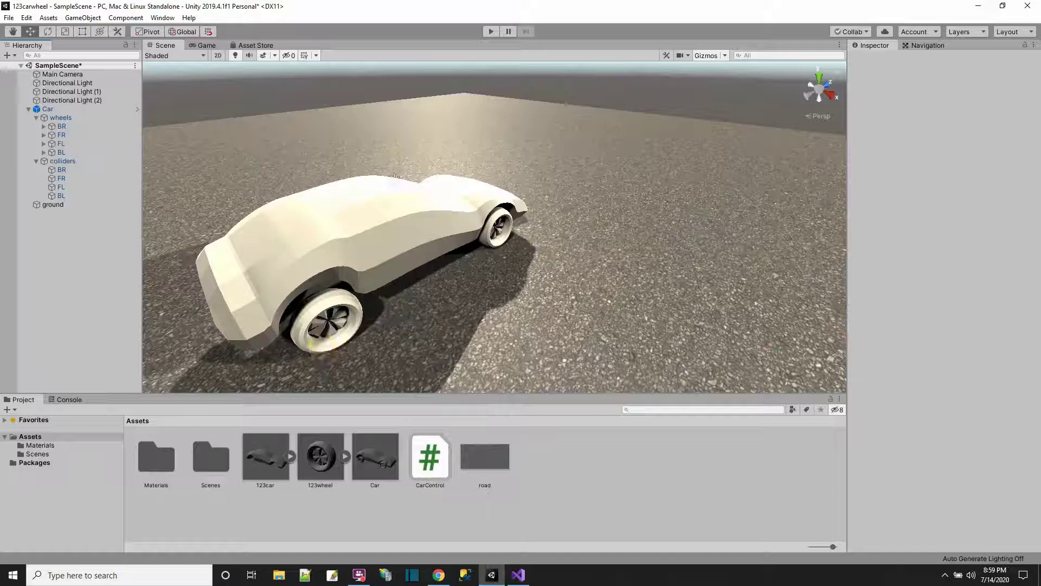
Step: Minimize Unity and Visual Studio and permanently empty the desktop Recycle Bin
{"action": "left_click", "coordinate": [978, 7]}
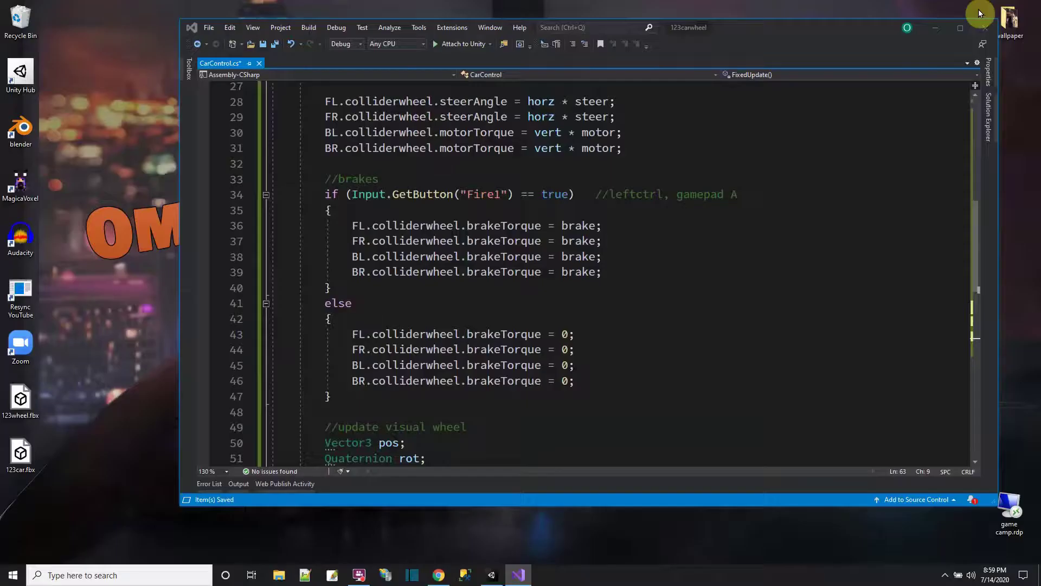
{"action": "left_click", "coordinate": [936, 27]}
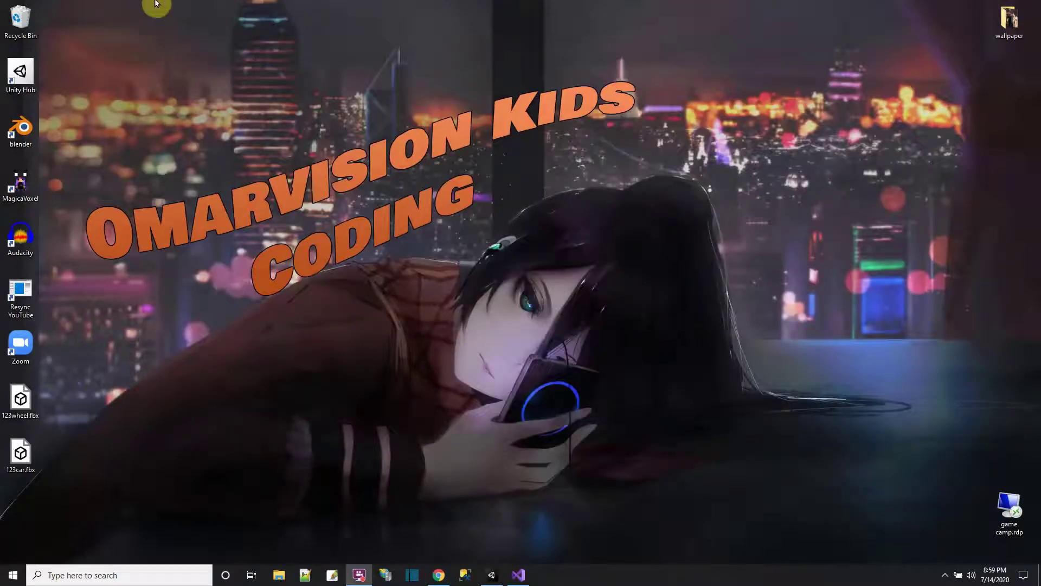
{"action": "right_click", "coordinate": [13, 25]}
{"action": "left_click", "coordinate": [45, 42]}
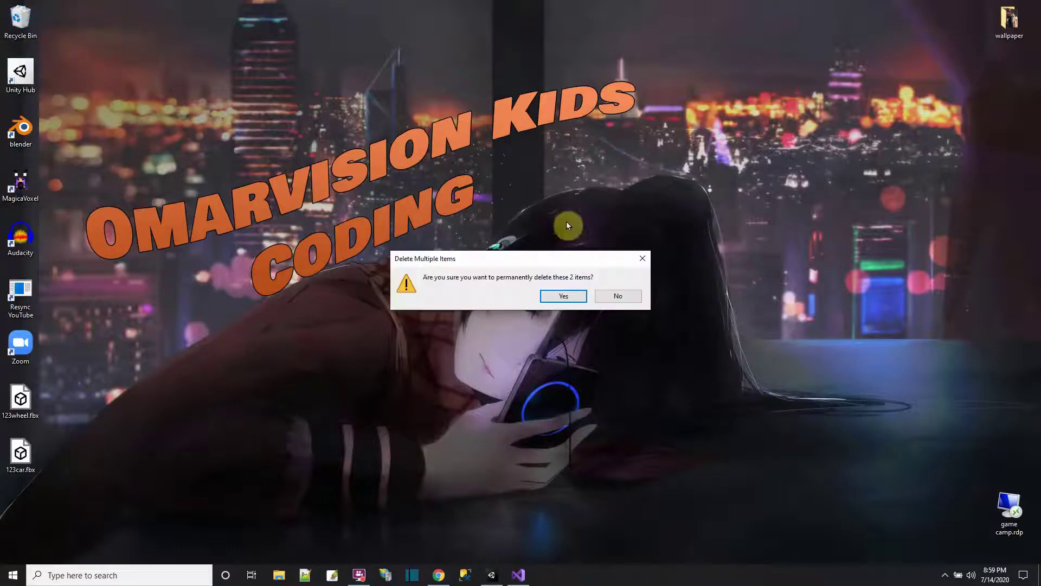
{"action": "left_click", "coordinate": [562, 295]}
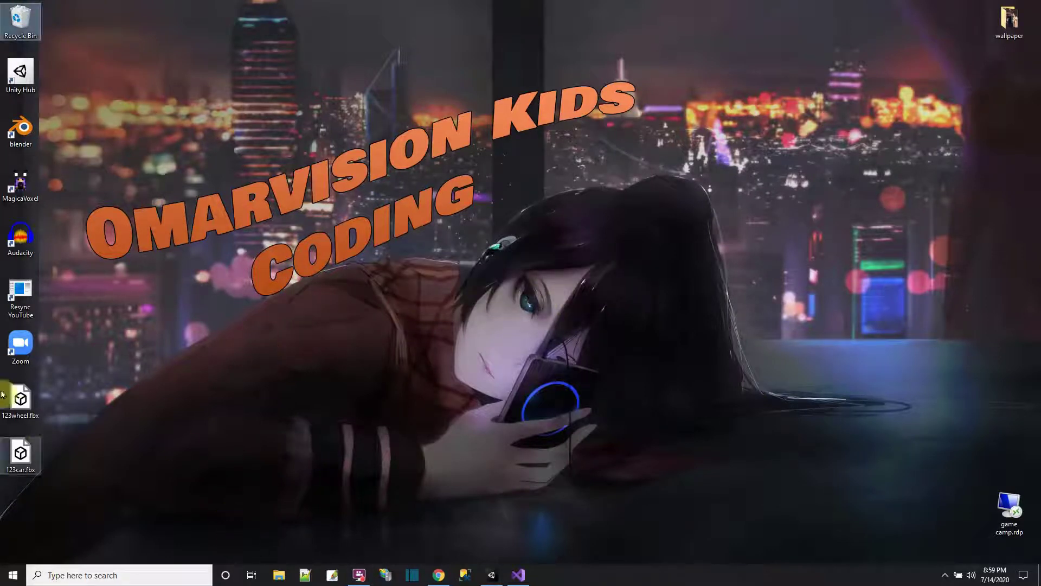
Step: Launch Blender with the default scene, dismissing its file browser without opening a file
{"action": "left_click", "coordinate": [13, 128]}
{"action": "double_click", "coordinate": [13, 128]}
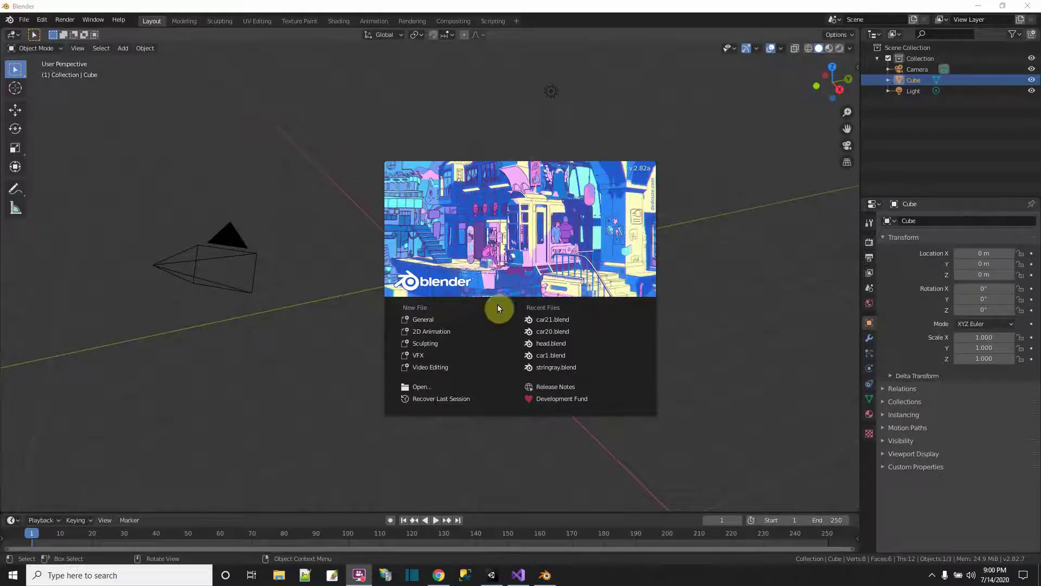
{"action": "left_click", "coordinate": [428, 386]}
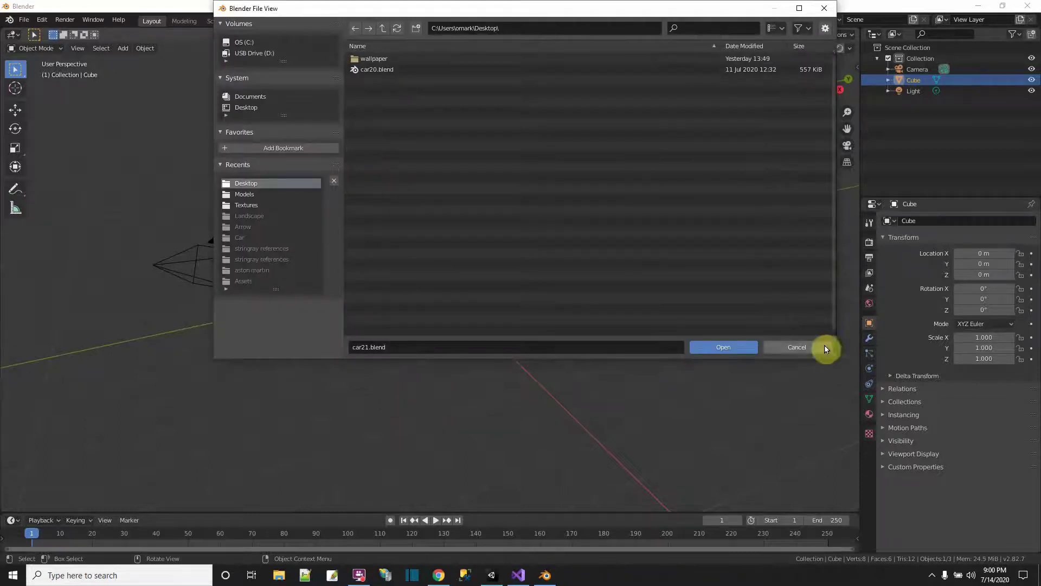
{"action": "left_click", "coordinate": [799, 346]}
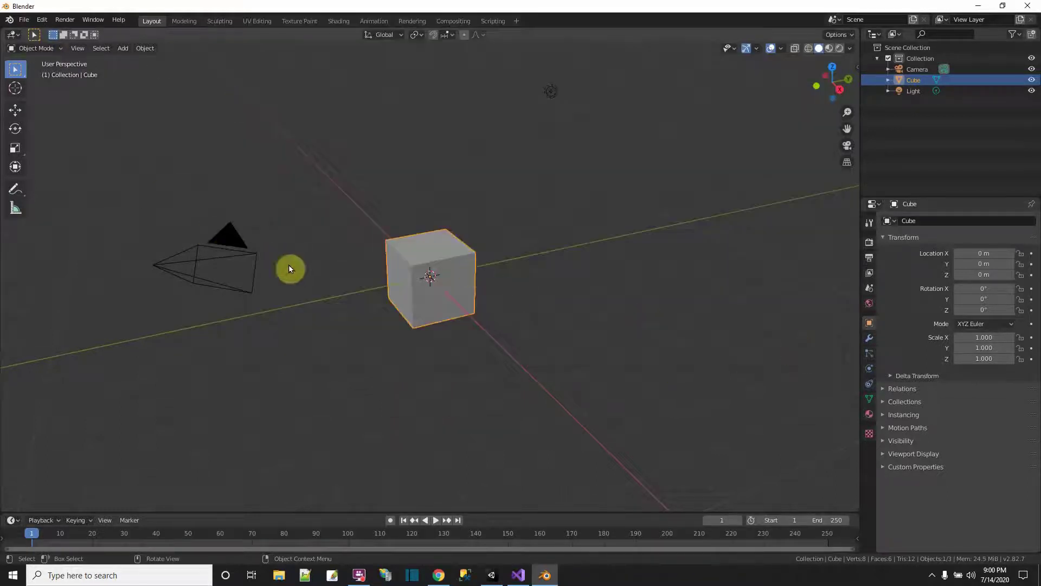
Step: Import the 123wheel.fbx model from the Desktop folder into the scene
{"action": "left_click", "coordinate": [24, 19]}
{"action": "mouse_move", "coordinate": [50, 36]}
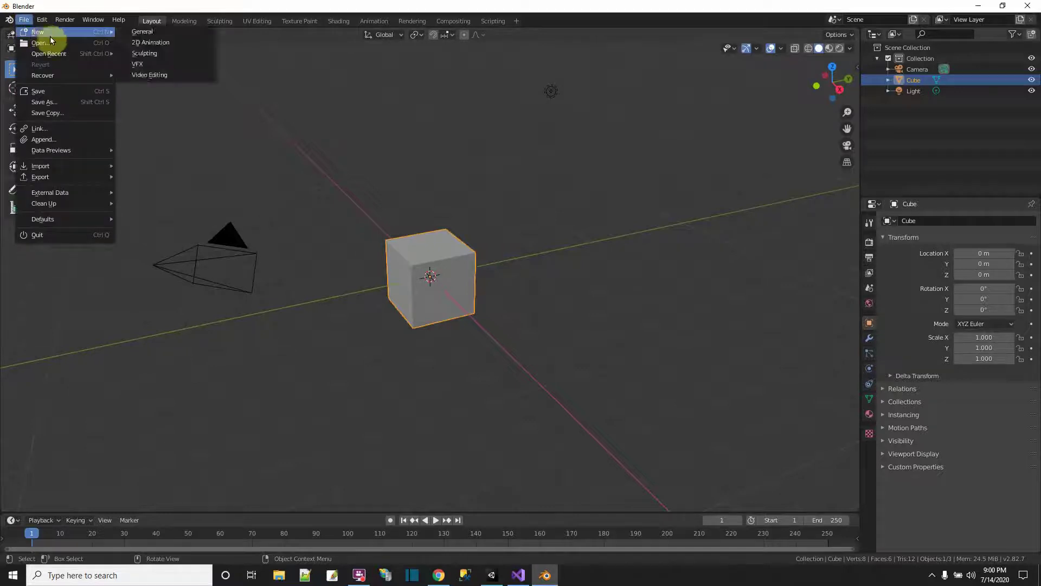
{"action": "mouse_move", "coordinate": [86, 168]}
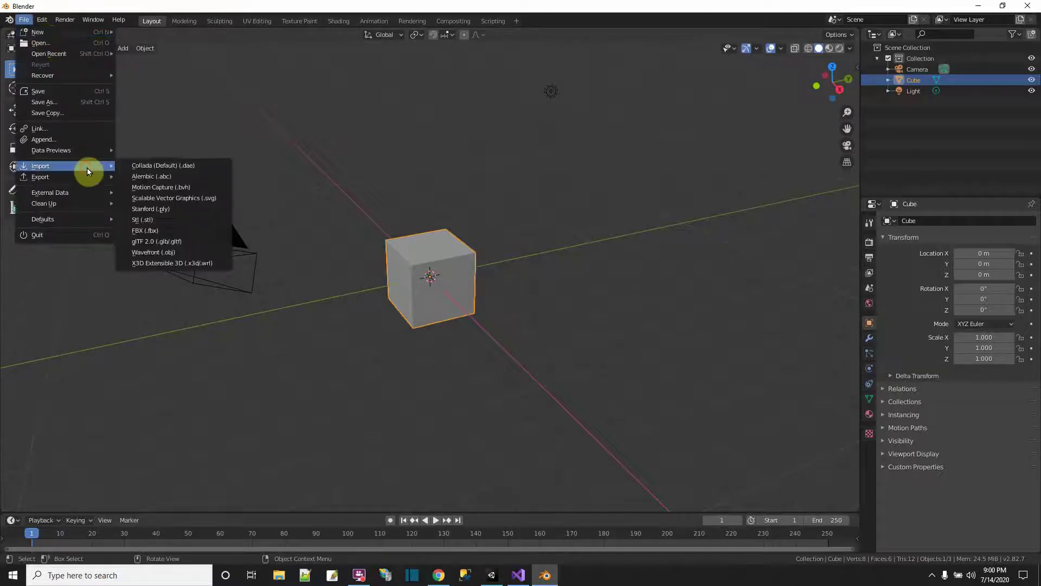
{"action": "left_click", "coordinate": [168, 231]}
{"action": "left_click", "coordinate": [248, 106]}
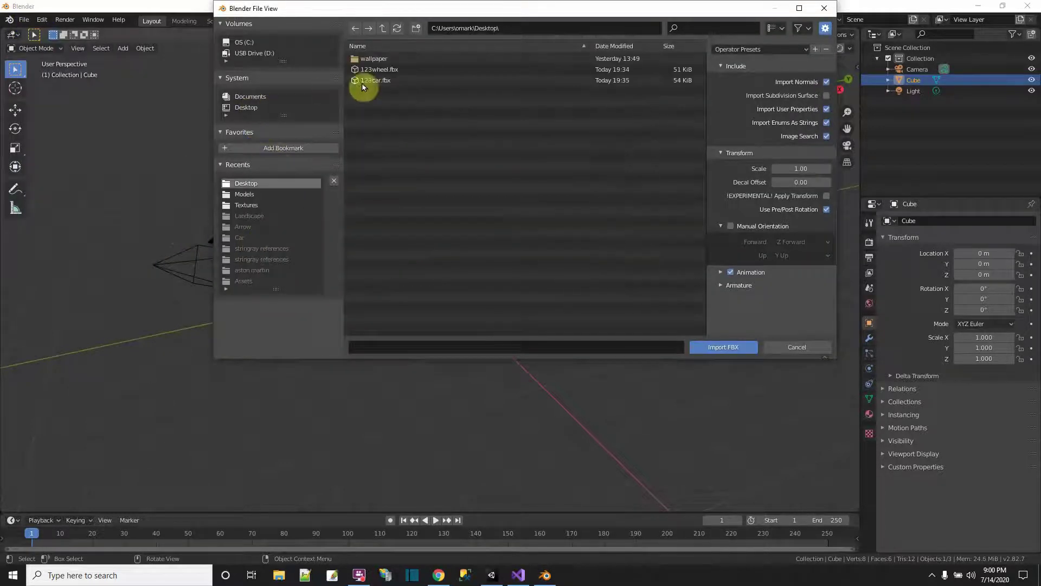
{"action": "double_click", "coordinate": [374, 69]}
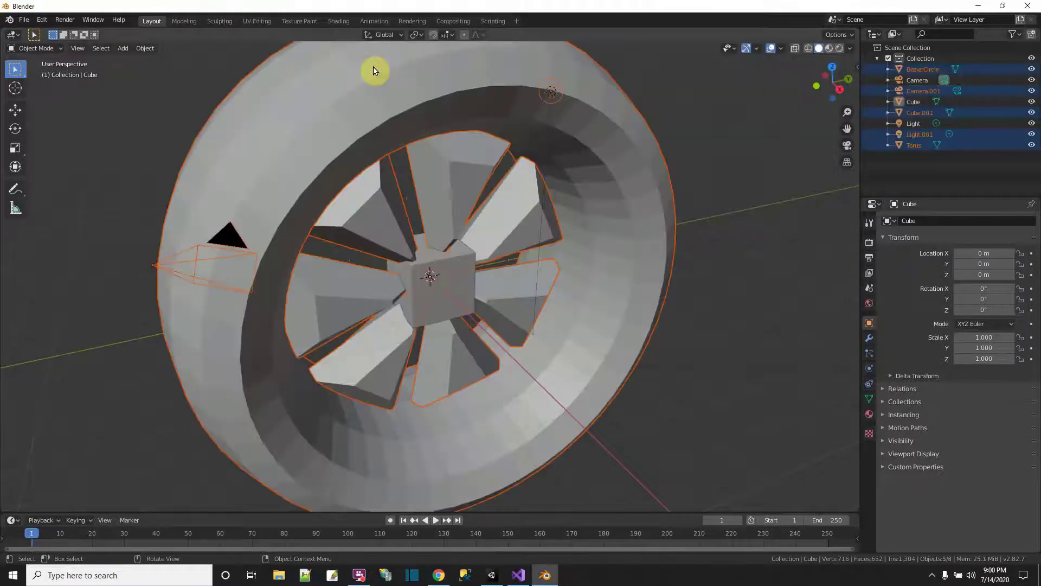
Step: Delete the BezierCircle object and both cameras, Camera and Camera.001, from the scene collection
{"action": "left_click", "coordinate": [924, 68]}
{"action": "right_click", "coordinate": [924, 67]}
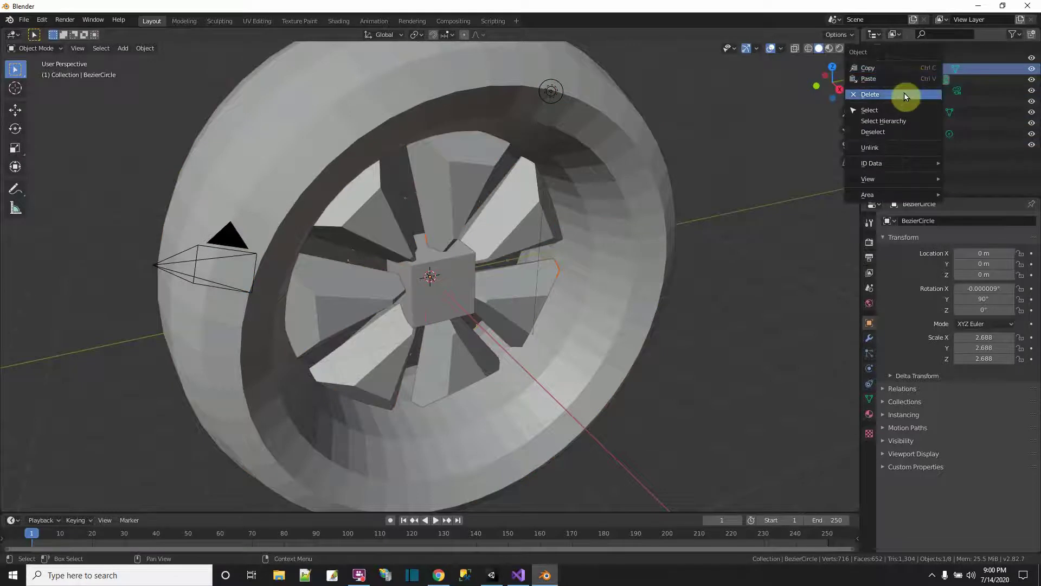
{"action": "left_click", "coordinate": [903, 94]}
{"action": "left_click", "coordinate": [916, 72]}
{"action": "left_click", "coordinate": [917, 81], "text": "ctrl"}
{"action": "right_click", "coordinate": [916, 76]}
{"action": "left_click", "coordinate": [889, 73]}
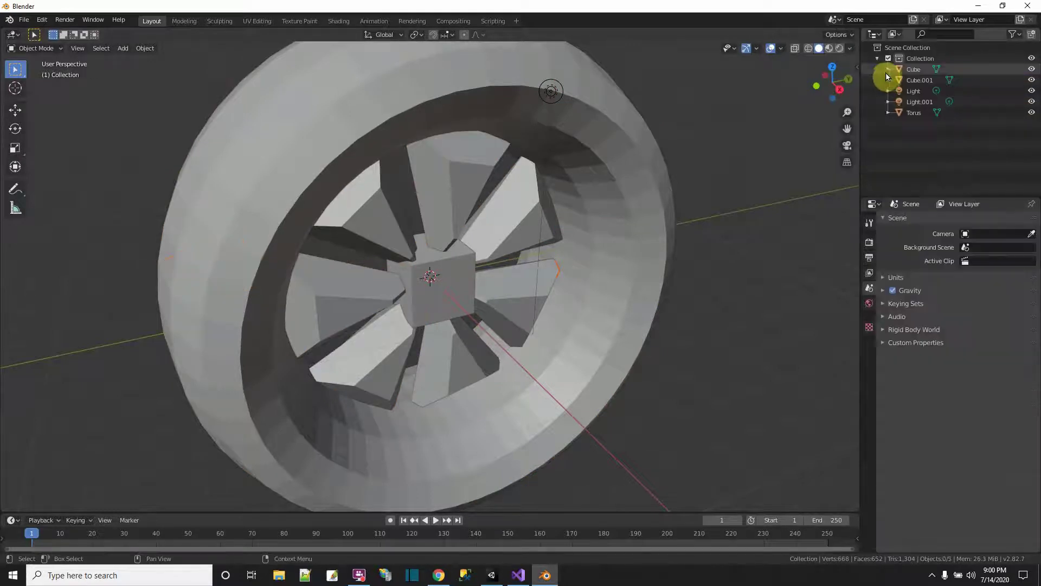
Step: Delete the Cube object and both lights, Light and Light.001, from the scene collection
{"action": "left_click", "coordinate": [932, 77]}
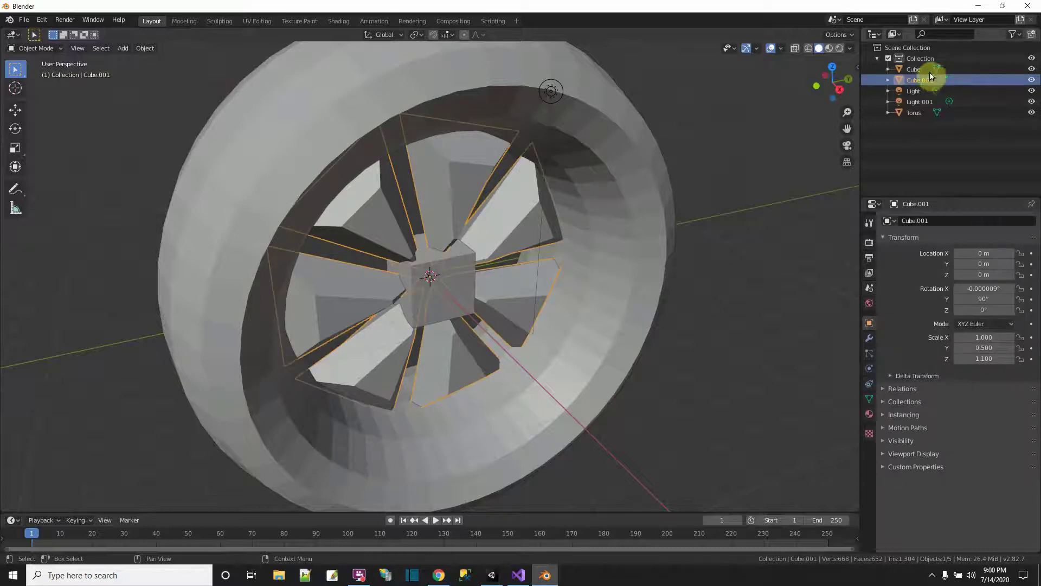
{"action": "left_click", "coordinate": [916, 69]}
{"action": "right_click", "coordinate": [916, 67]}
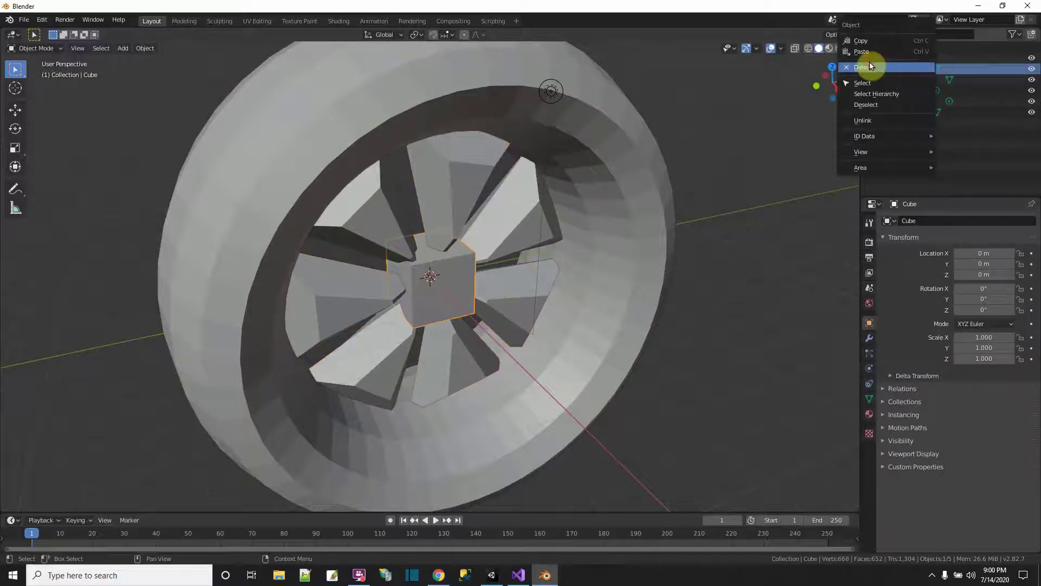
{"action": "left_click", "coordinate": [870, 67]}
{"action": "left_click", "coordinate": [916, 81]}
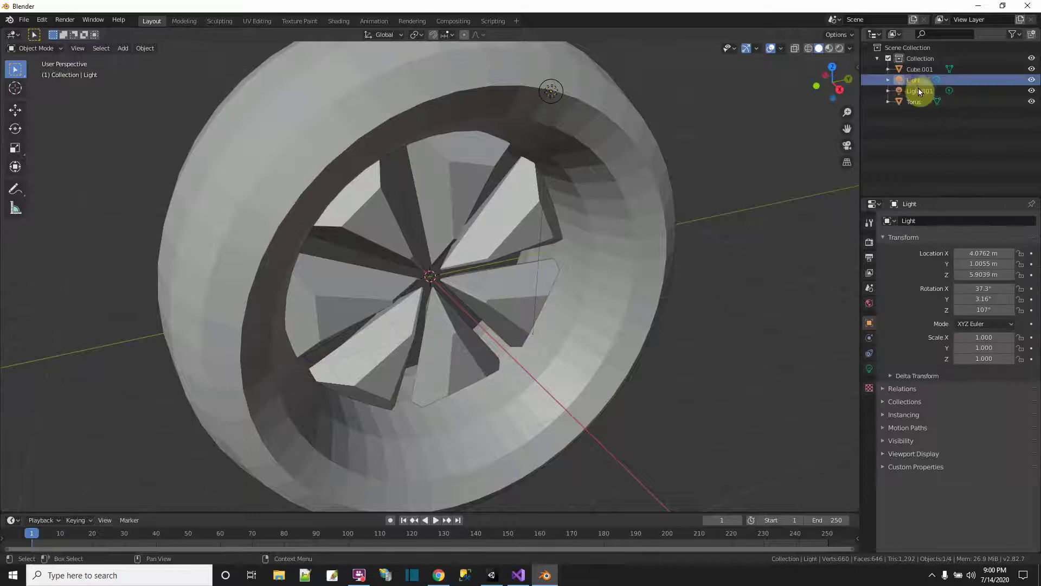
{"action": "left_click", "coordinate": [919, 90], "text": "shift"}
{"action": "right_click", "coordinate": [916, 89]}
{"action": "left_click", "coordinate": [913, 89]}
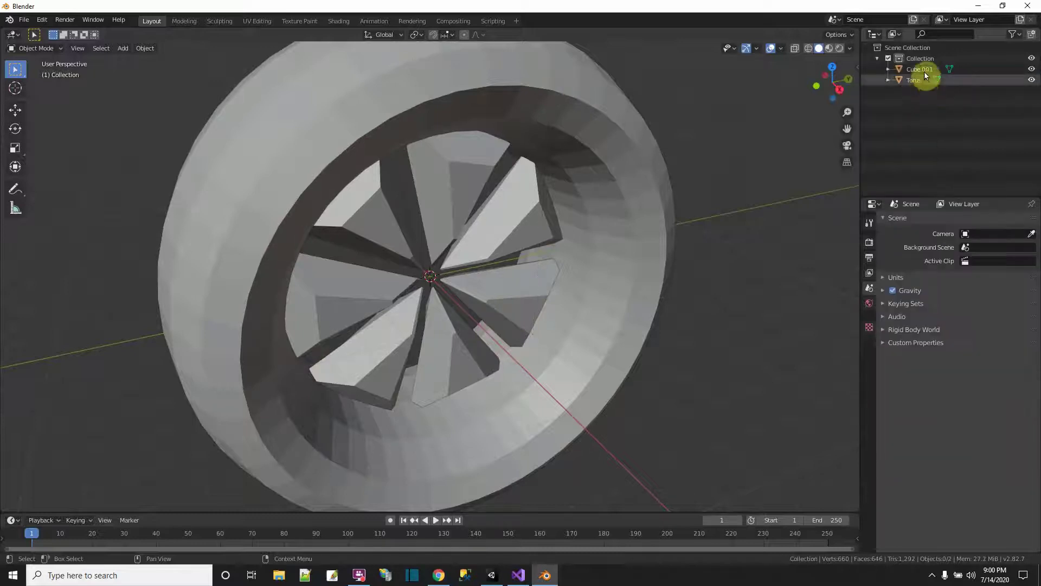
Step: Rename the Cube.001 object as rim and the Torus object as tire, and clear the selection
{"action": "left_click", "coordinate": [922, 69]}
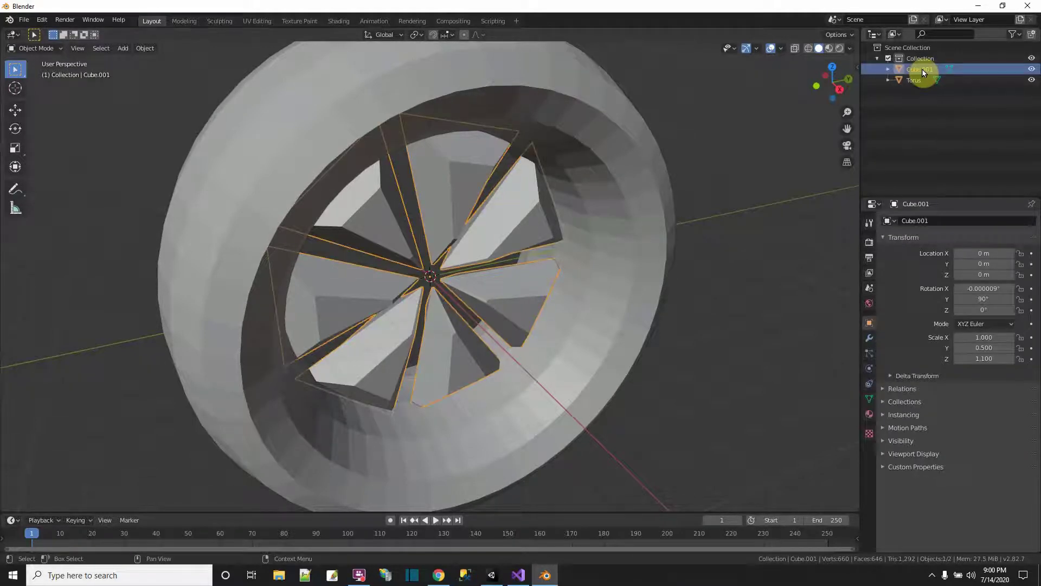
{"action": "double_click", "coordinate": [922, 70]}
{"action": "type", "text": "rim"}
{"action": "key", "text": "Return"}
{"action": "left_click", "coordinate": [909, 80]}
{"action": "double_click", "coordinate": [912, 78]}
{"action": "type", "text": "tire"}
{"action": "key", "text": "Return"}
{"action": "left_click", "coordinate": [675, 192]}
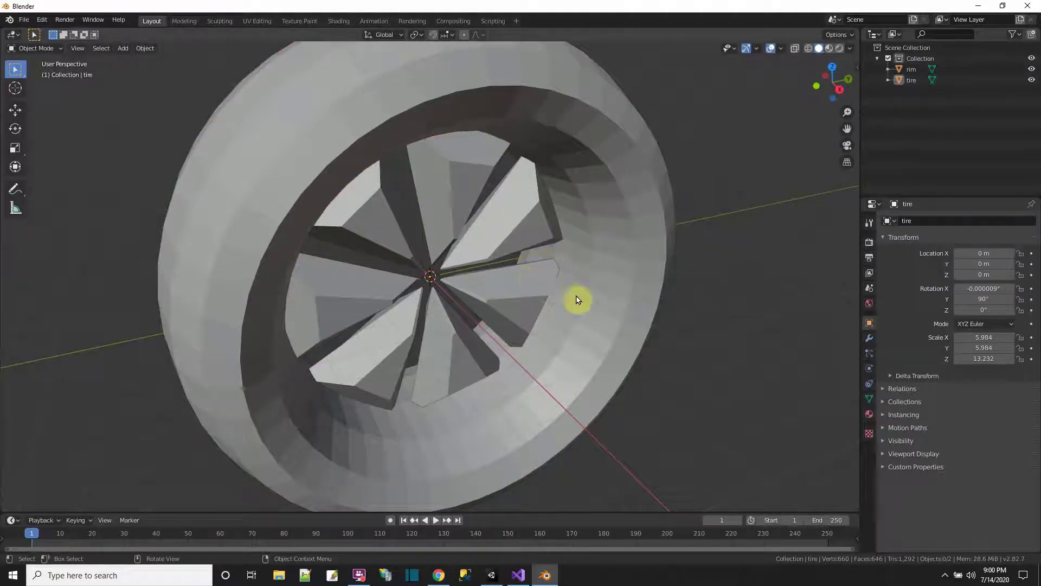
Step: Apply all transforms to the rim object
{"action": "scroll", "coordinate": [591, 292], "scroll_direction": "down", "scroll_amount": 3}
{"action": "left_click", "coordinate": [906, 69]}
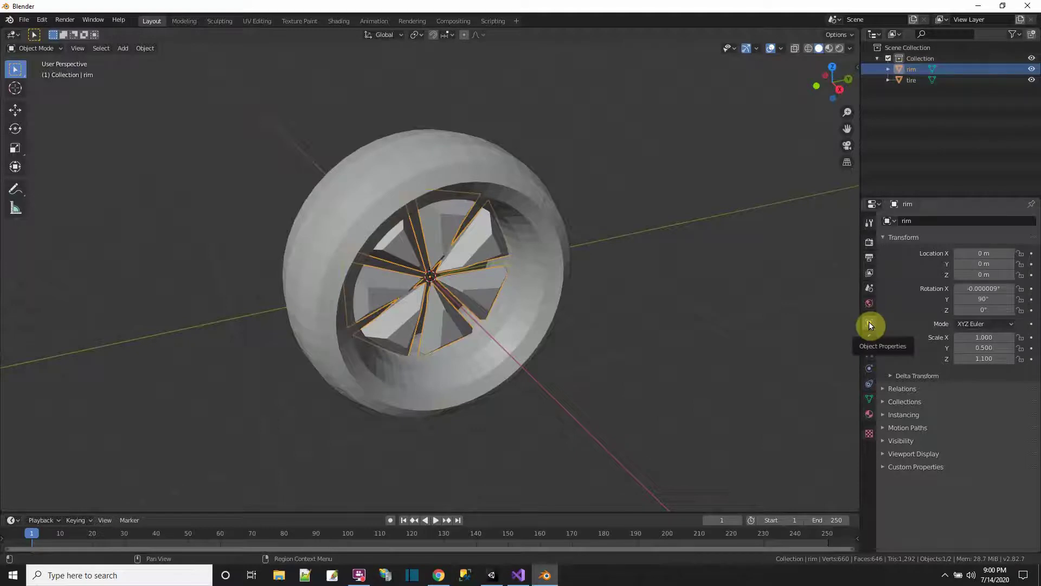
{"action": "left_click_drag", "start_coordinate": [981, 358], "coordinate": [990, 358]}
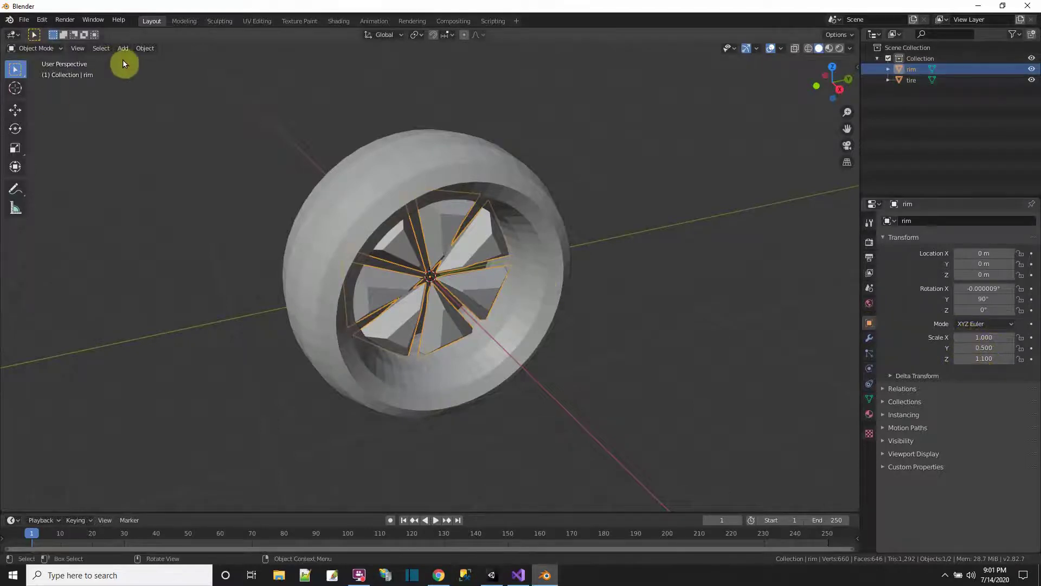
{"action": "left_click", "coordinate": [144, 48]}
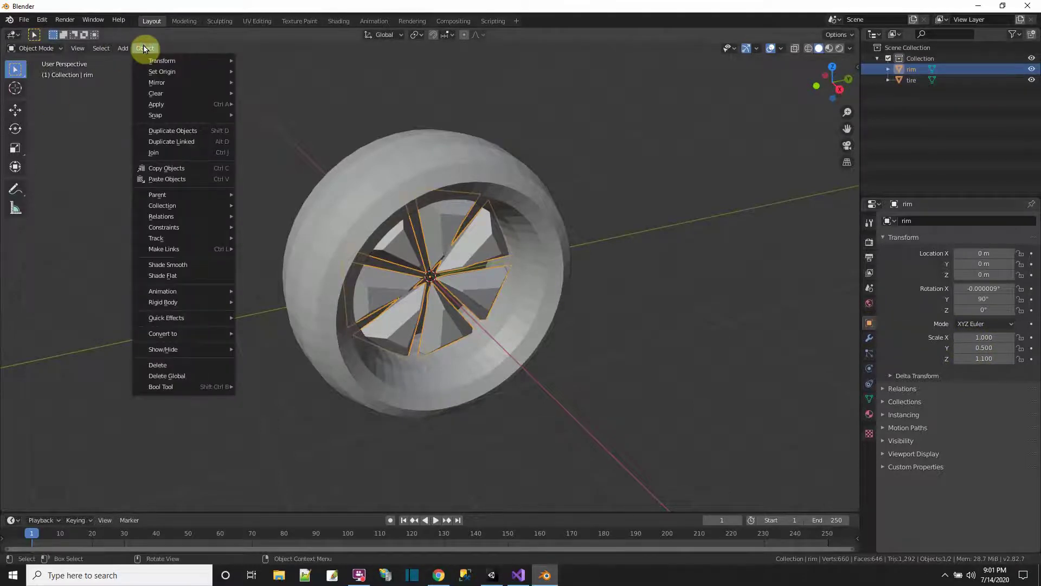
{"action": "mouse_move", "coordinate": [171, 104]}
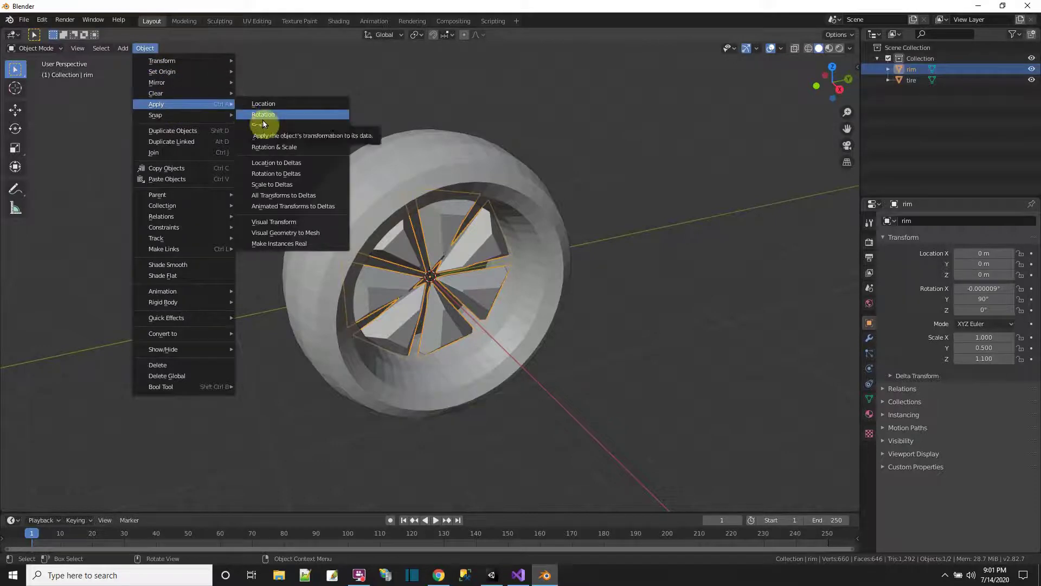
{"action": "left_click", "coordinate": [269, 136]}
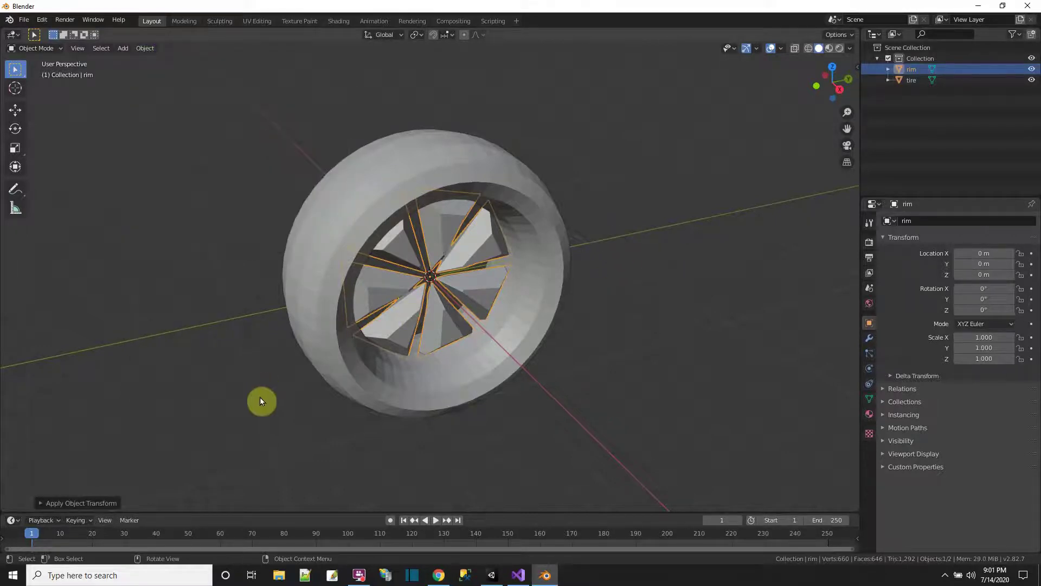
Step: Apply all transforms to the tire object and deselect it
{"action": "left_click", "coordinate": [457, 166]}
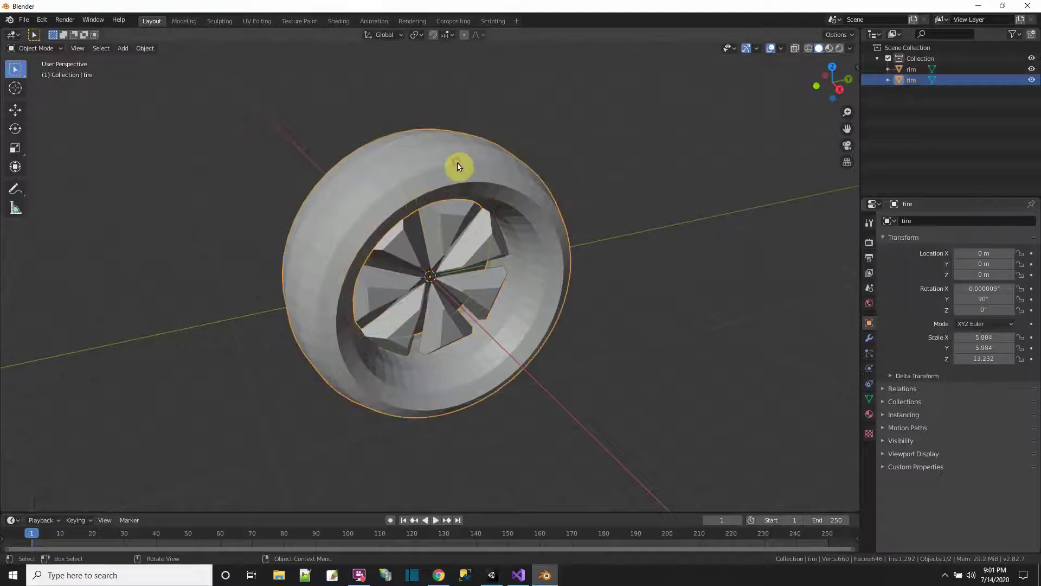
{"action": "left_click", "coordinate": [145, 48]}
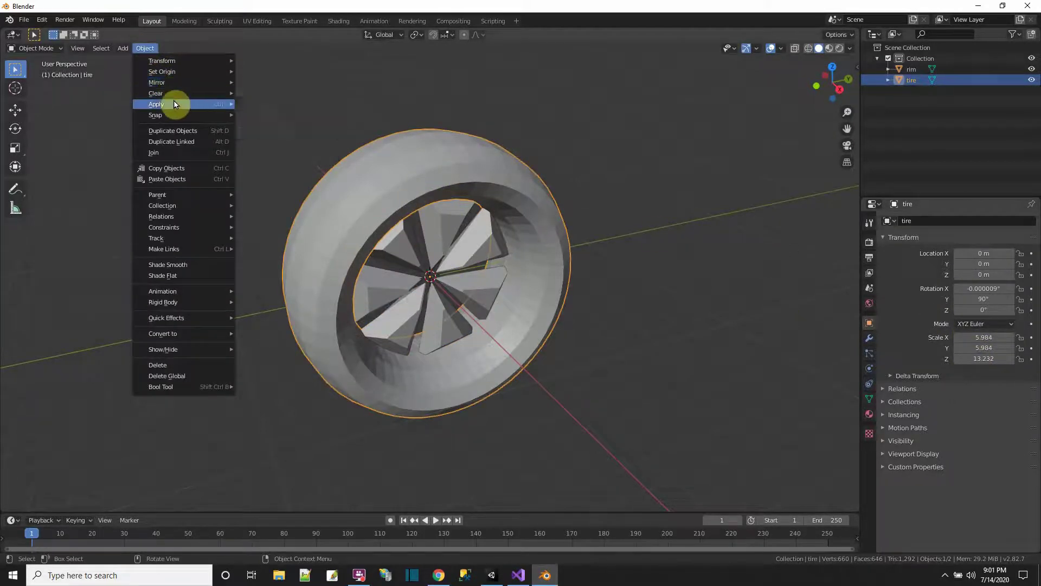
{"action": "mouse_move", "coordinate": [232, 103]}
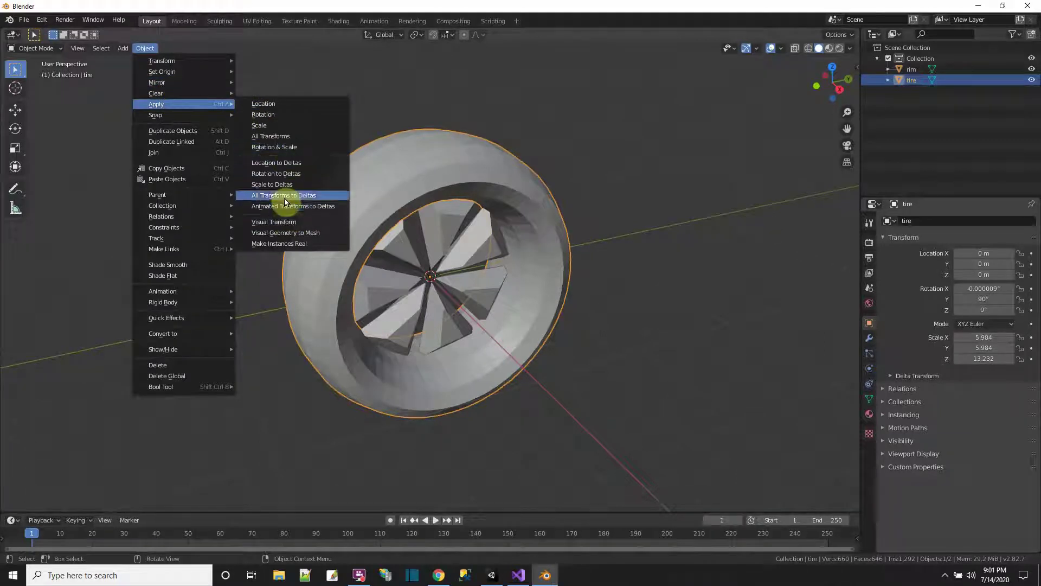
{"action": "left_click", "coordinate": [273, 138]}
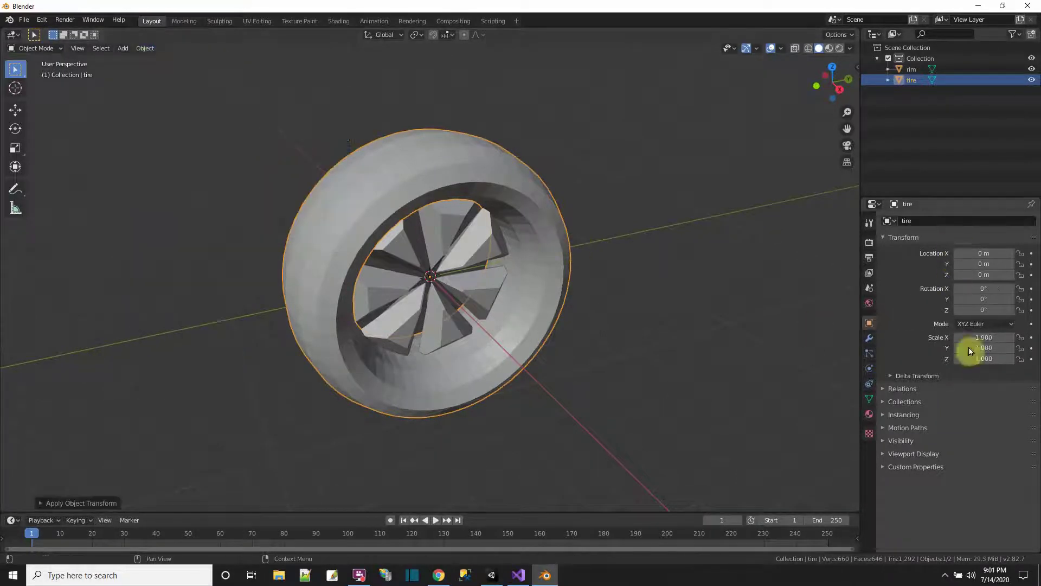
{"action": "left_click", "coordinate": [607, 298]}
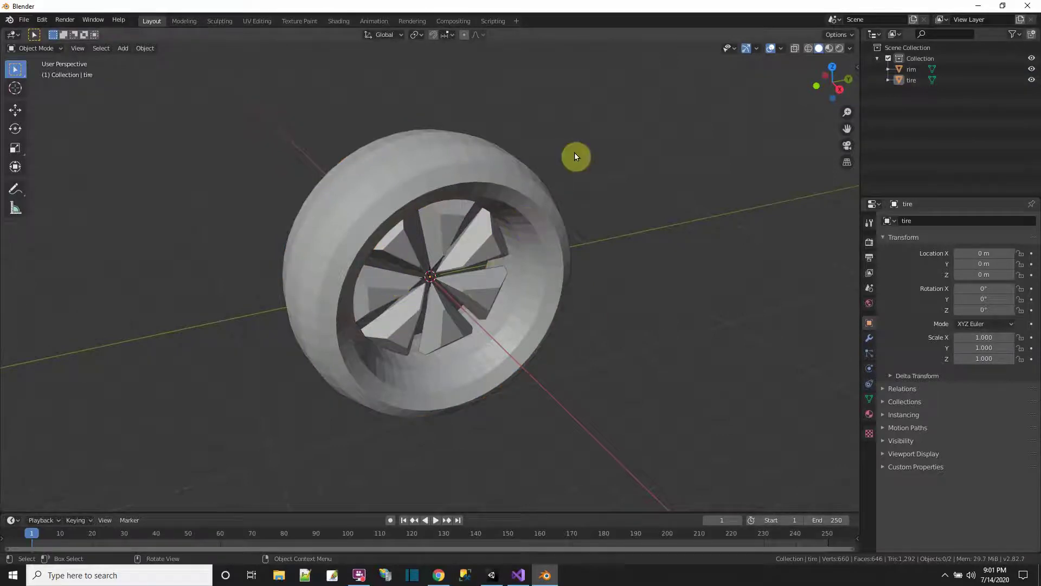
Step: Select the rim and tire together and scale them down uniformly to about 0.366 in the right orthographic view
{"action": "key", "text": "a"}
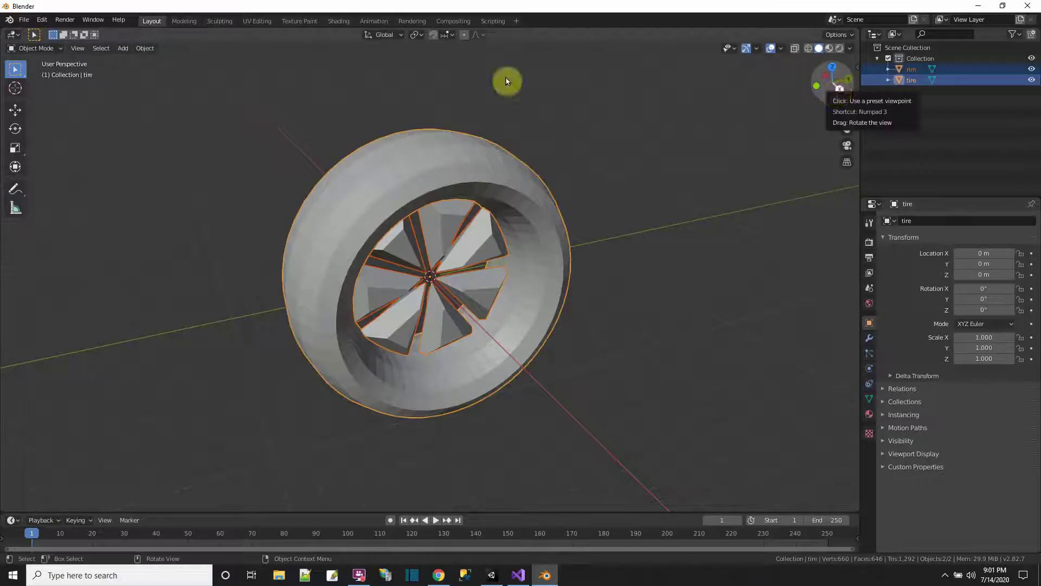
{"action": "left_click", "coordinate": [14, 148]}
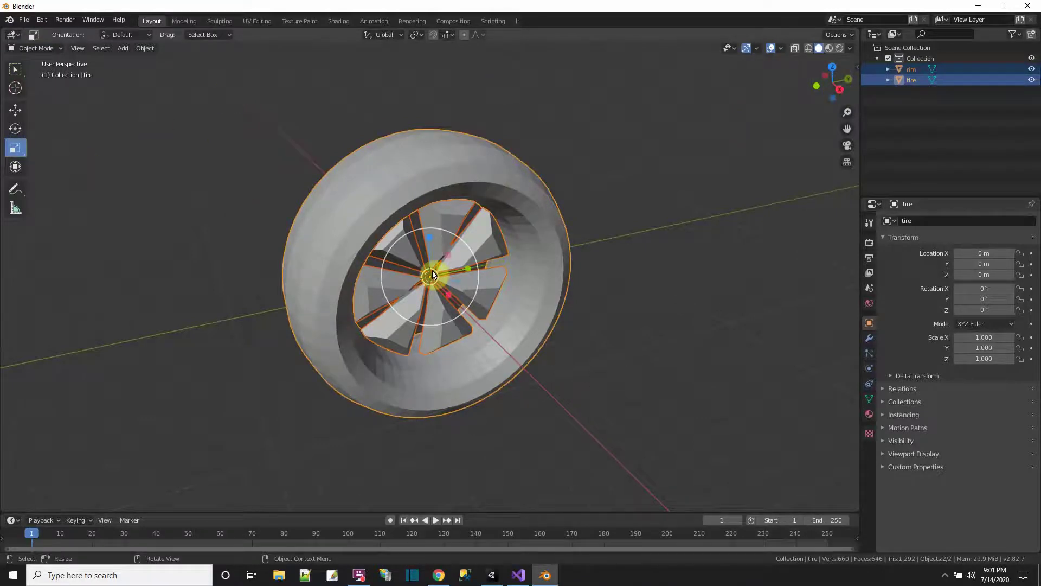
{"action": "left_click", "coordinate": [839, 89]}
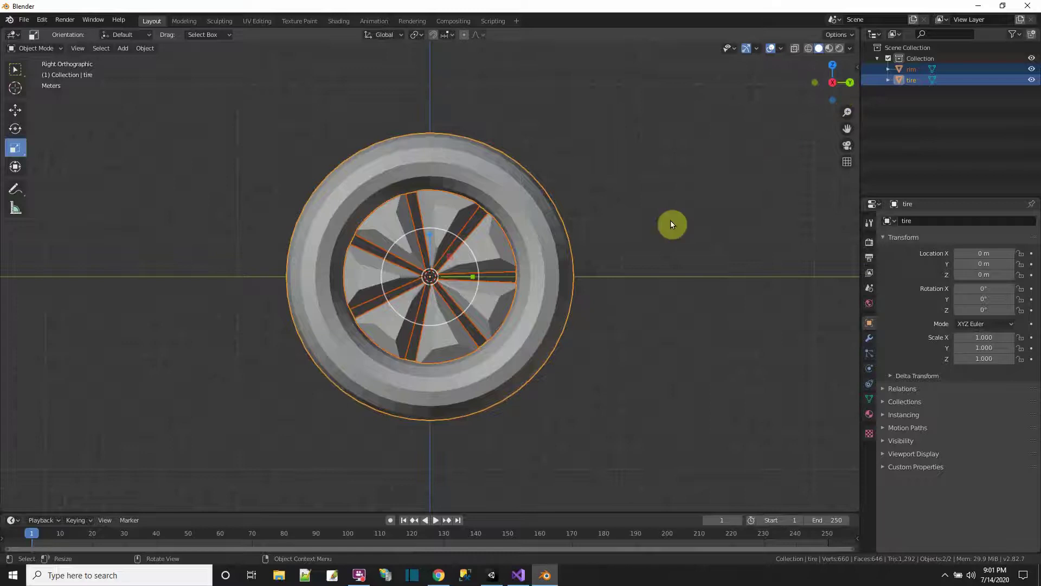
{"action": "key", "text": "s"}
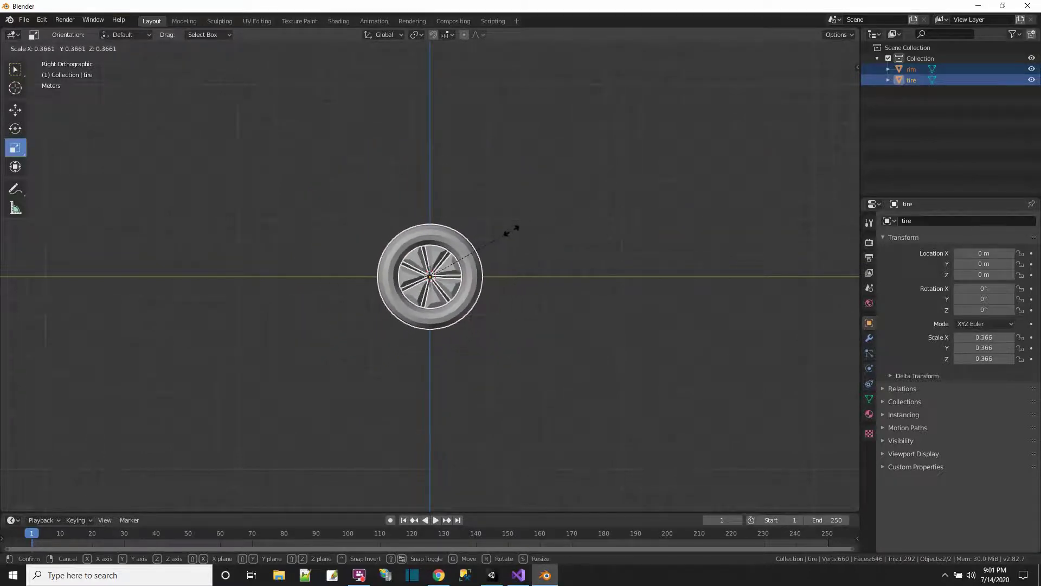
{"action": "left_click", "coordinate": [512, 230]}
Step: Apply all transforms to the scaled rim and tire together and clear the selection
{"action": "left_click", "coordinate": [144, 49]}
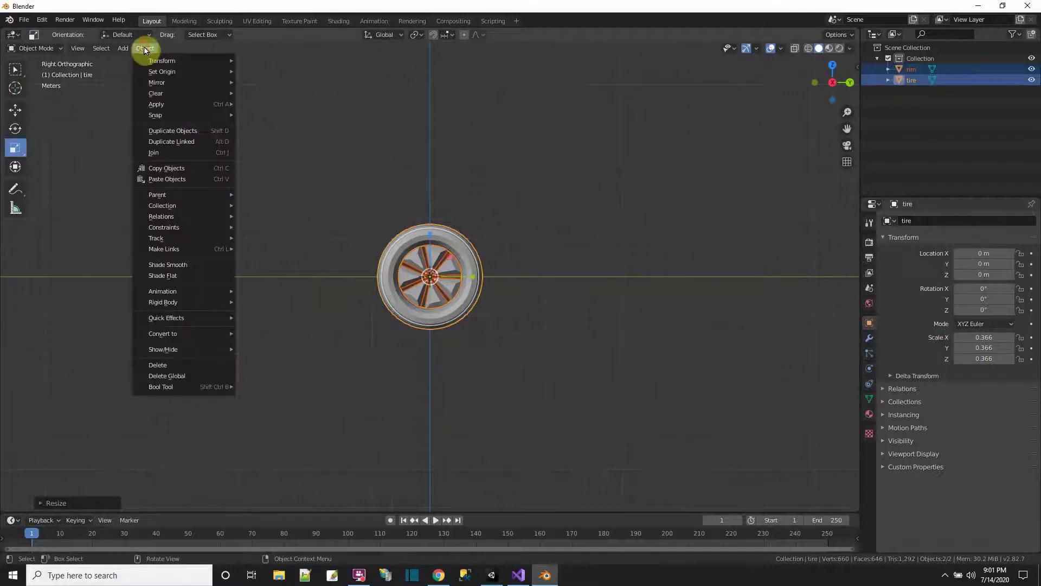
{"action": "mouse_move", "coordinate": [223, 105]}
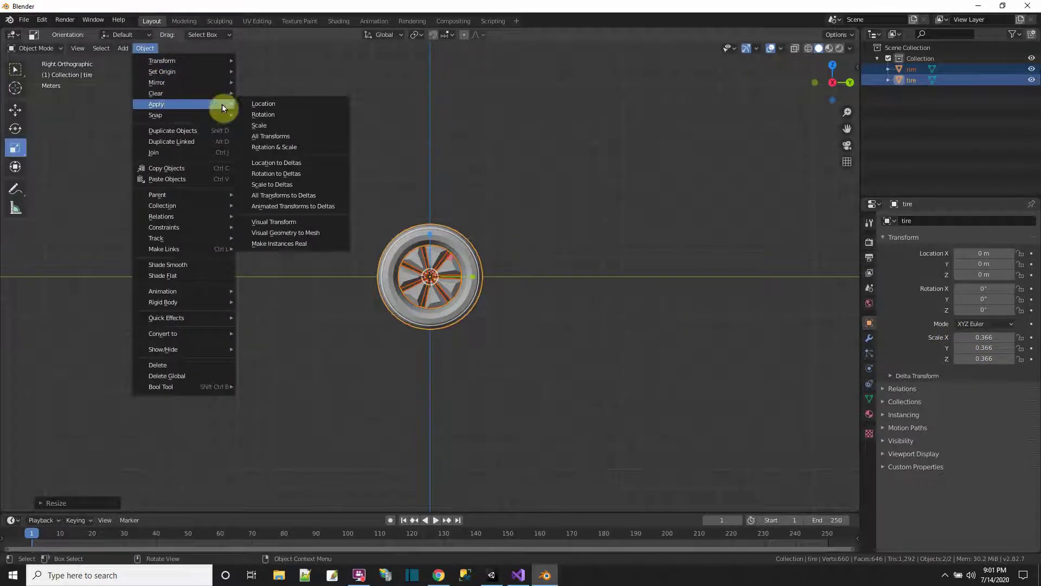
{"action": "left_click", "coordinate": [291, 137]}
{"action": "left_click", "coordinate": [488, 349]}
{"action": "middle_click_drag", "start_coordinate": [488, 350], "coordinate": [118, 132]}
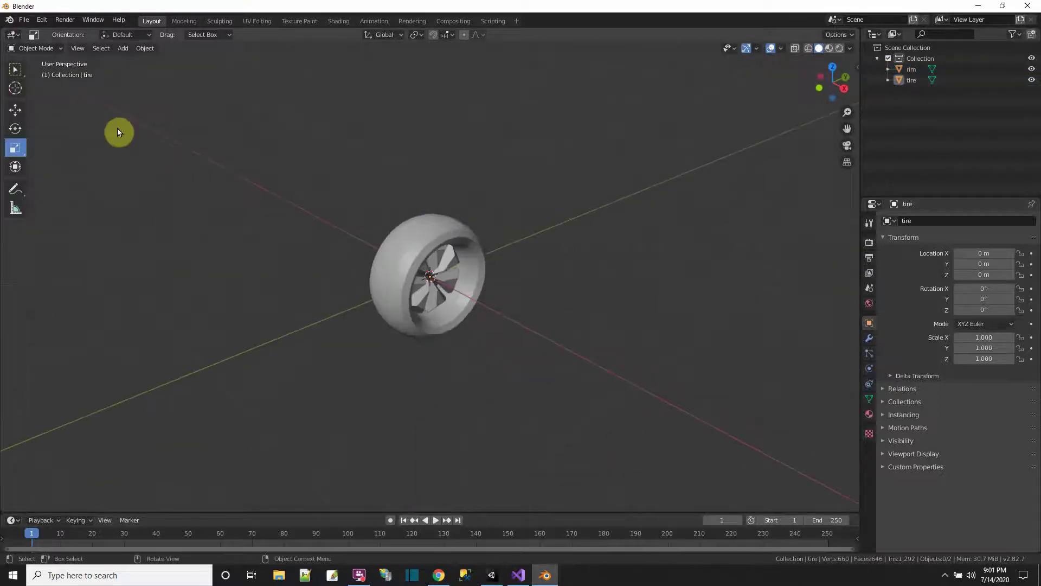
Step: Save the scene as 123wheel.blend in the Desktop folder
{"action": "left_click", "coordinate": [25, 22]}
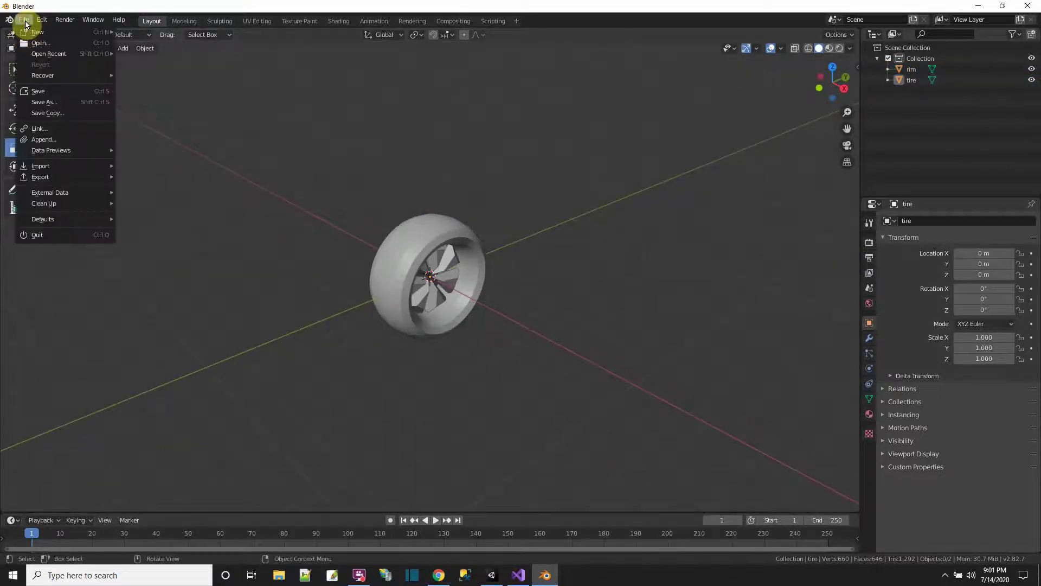
{"action": "left_click", "coordinate": [51, 92]}
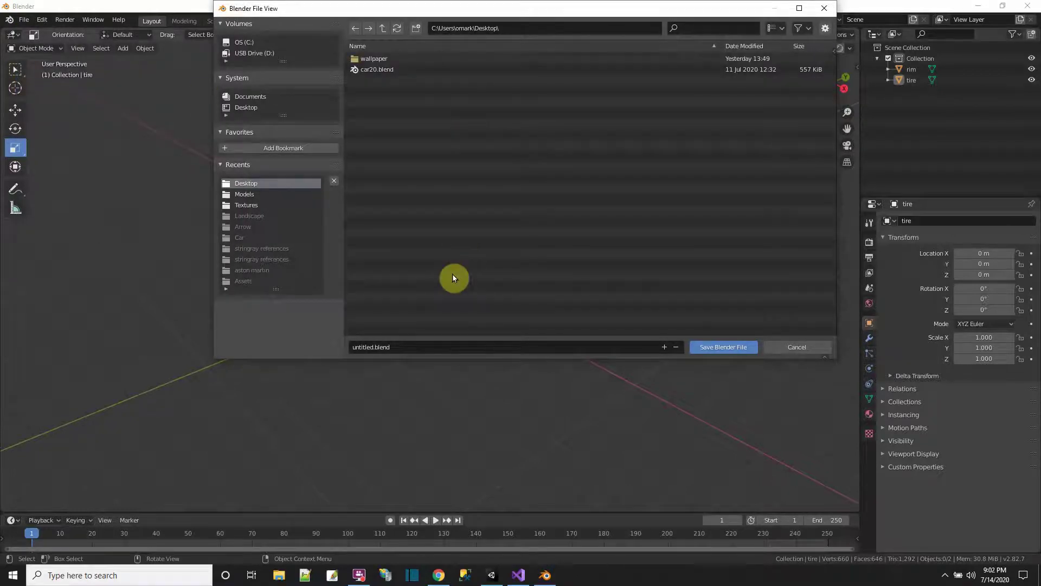
{"action": "left_click", "coordinate": [400, 346]}
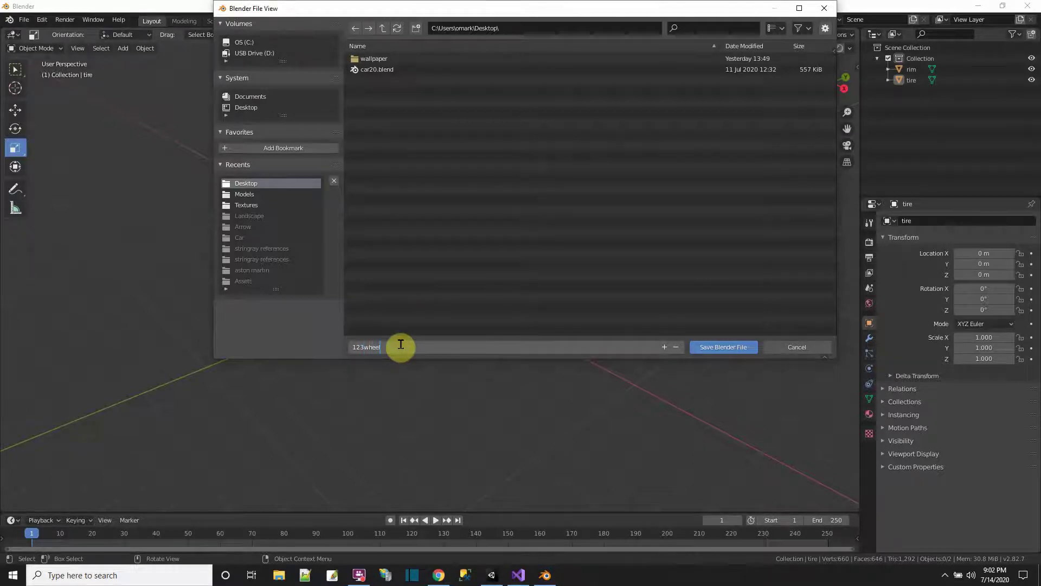
{"action": "type", "text": "123wheel"}
{"action": "left_click", "coordinate": [251, 107]}
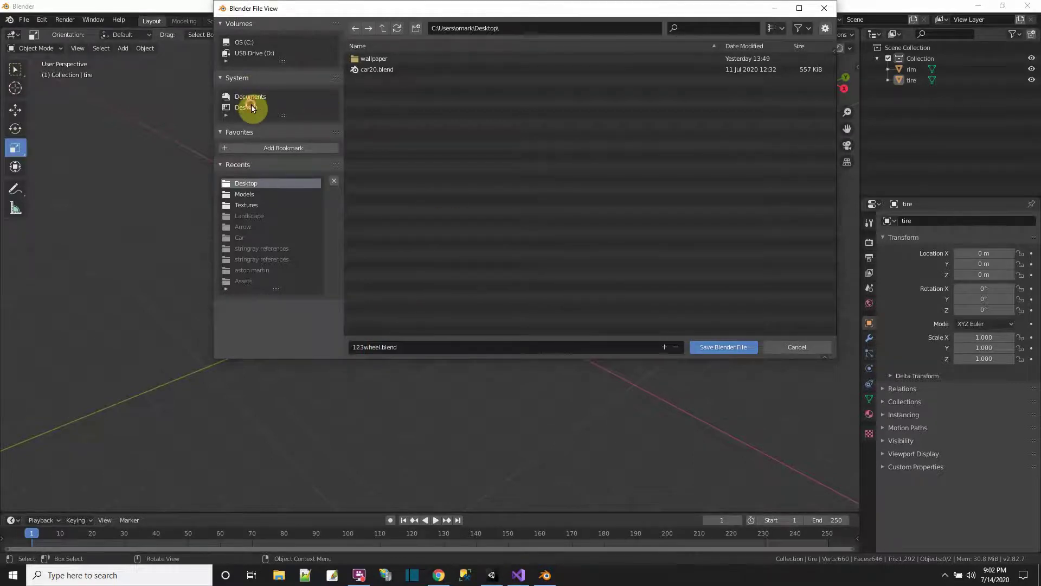
{"action": "left_click", "coordinate": [724, 347]}
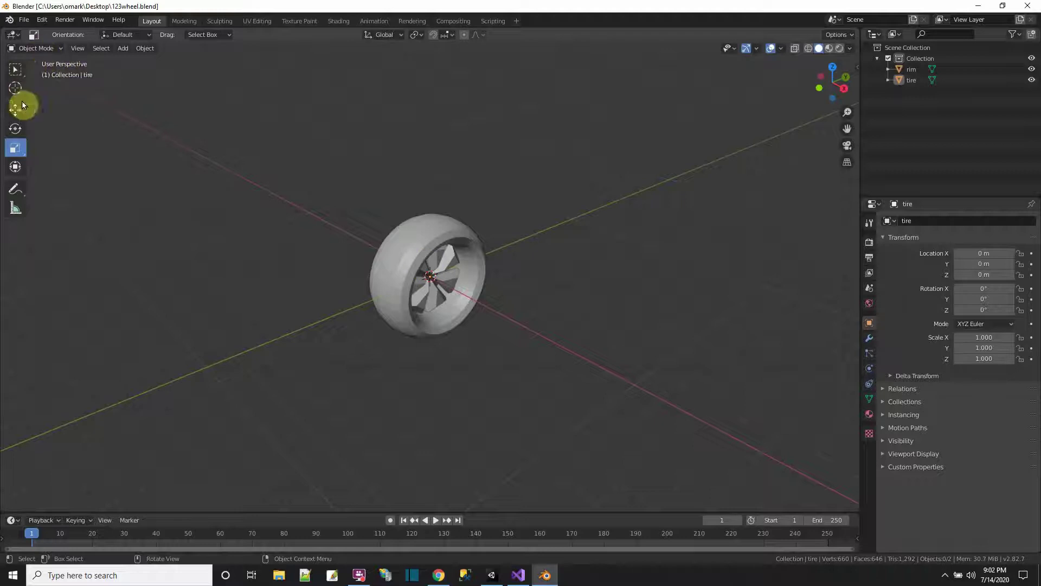
Step: Export only meshes as FBX with Apply Transform enabled, overwriting 123wheel.fbx in the Desktop folder
{"action": "left_click", "coordinate": [23, 20]}
{"action": "mouse_move", "coordinate": [57, 179]}
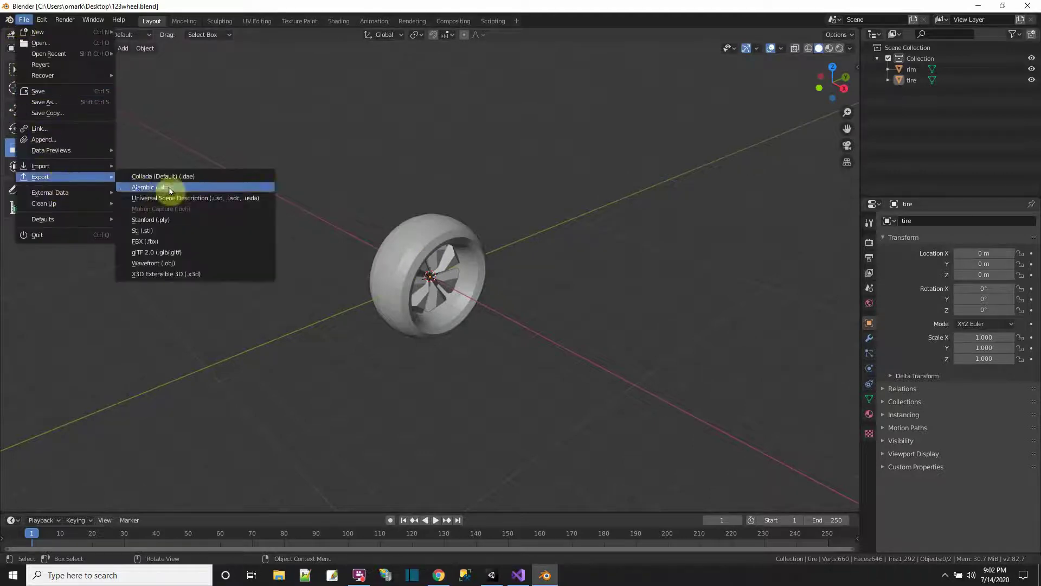
{"action": "left_click", "coordinate": [174, 241]}
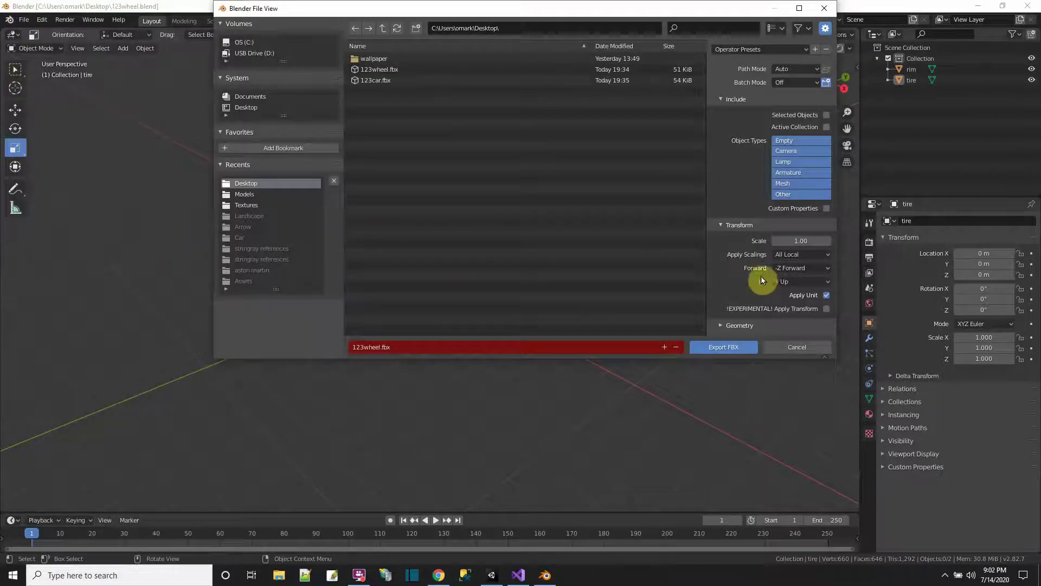
{"action": "left_click", "coordinate": [825, 309]}
{"action": "left_click", "coordinate": [784, 184]}
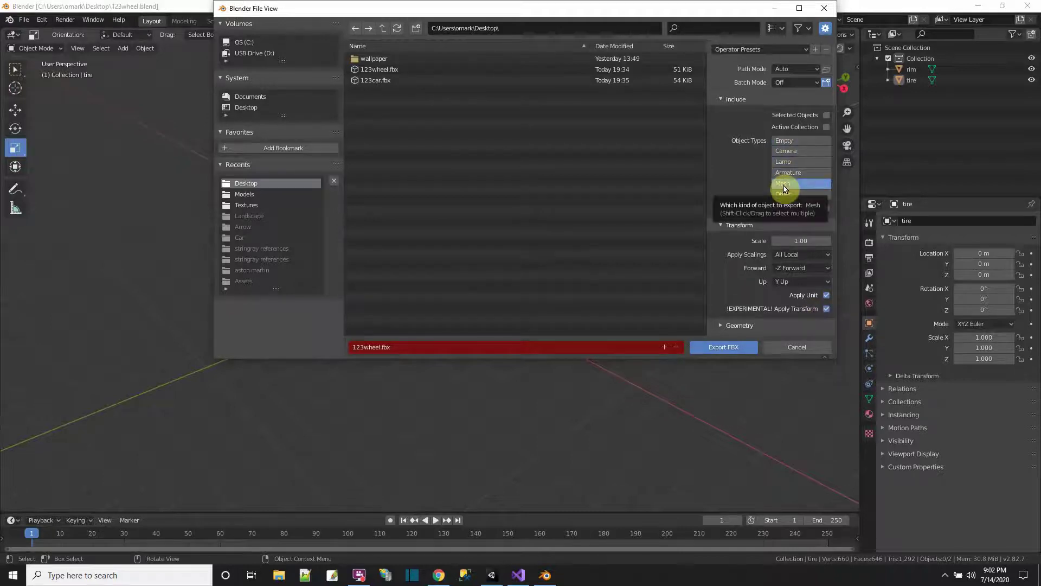
{"action": "left_click", "coordinate": [388, 71]}
{"action": "left_click", "coordinate": [717, 349]}
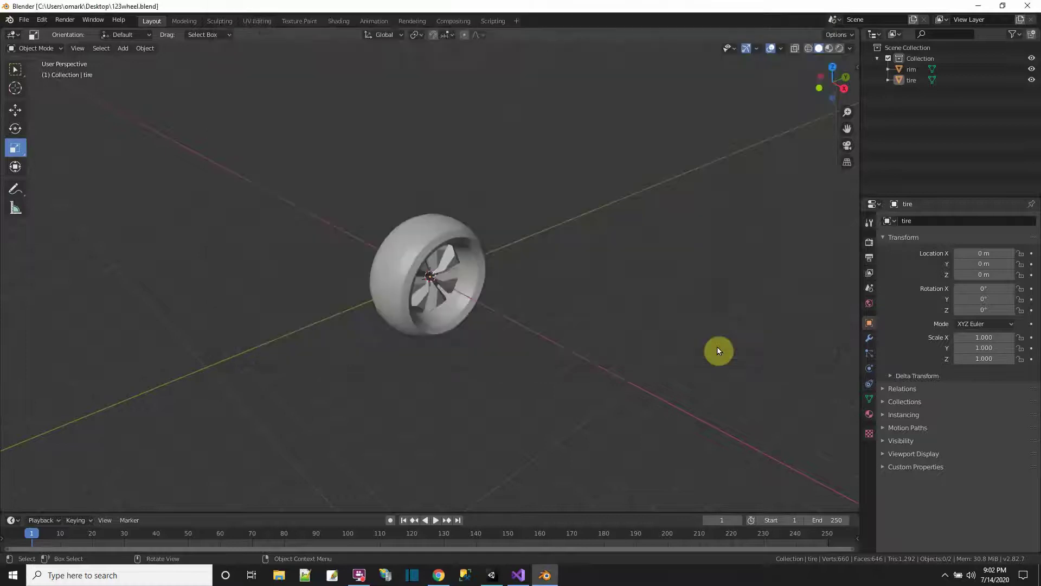
{"action": "left_click", "coordinate": [1029, 7]}
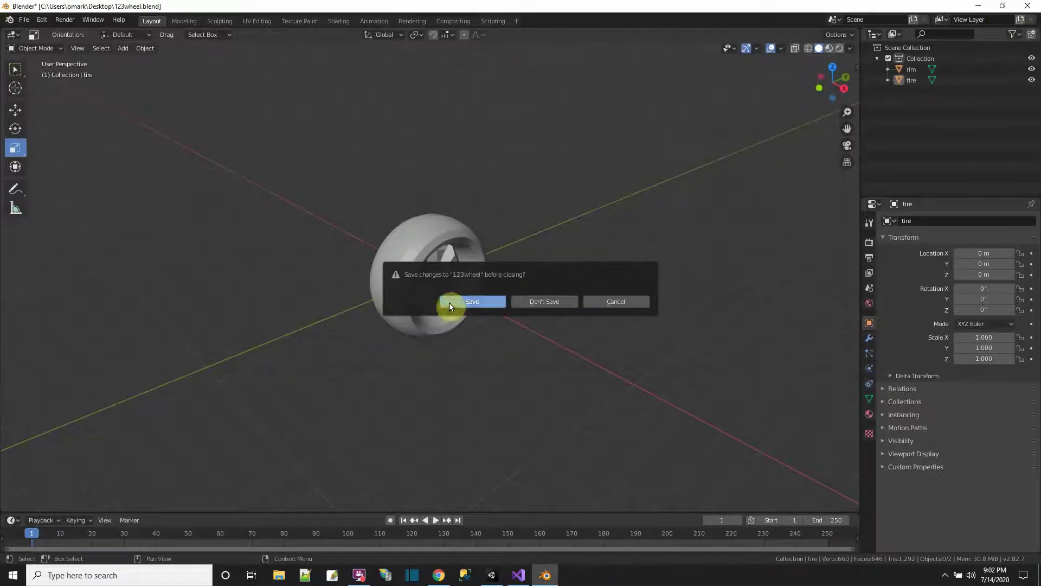
{"action": "left_click", "coordinate": [614, 301]}
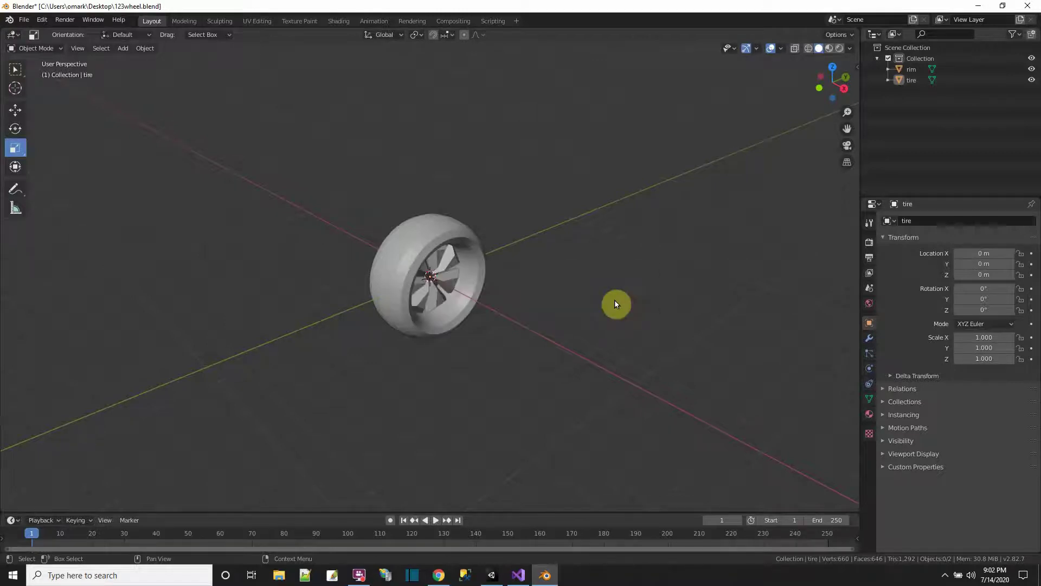
{"action": "left_click", "coordinate": [24, 19]}
{"action": "mouse_move", "coordinate": [44, 32]}
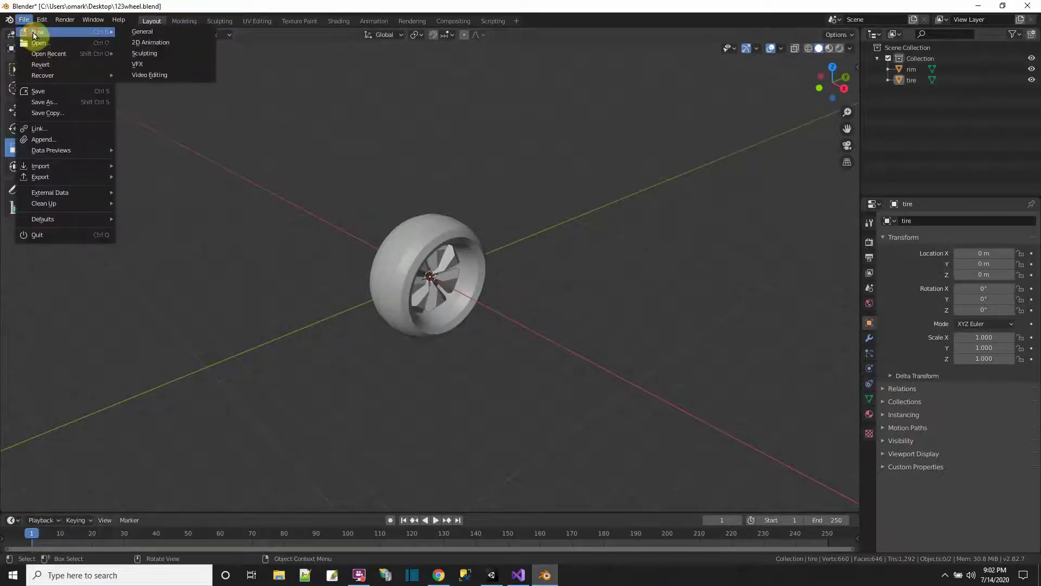
{"action": "left_click", "coordinate": [132, 32]}
{"action": "left_click", "coordinate": [609, 308]}
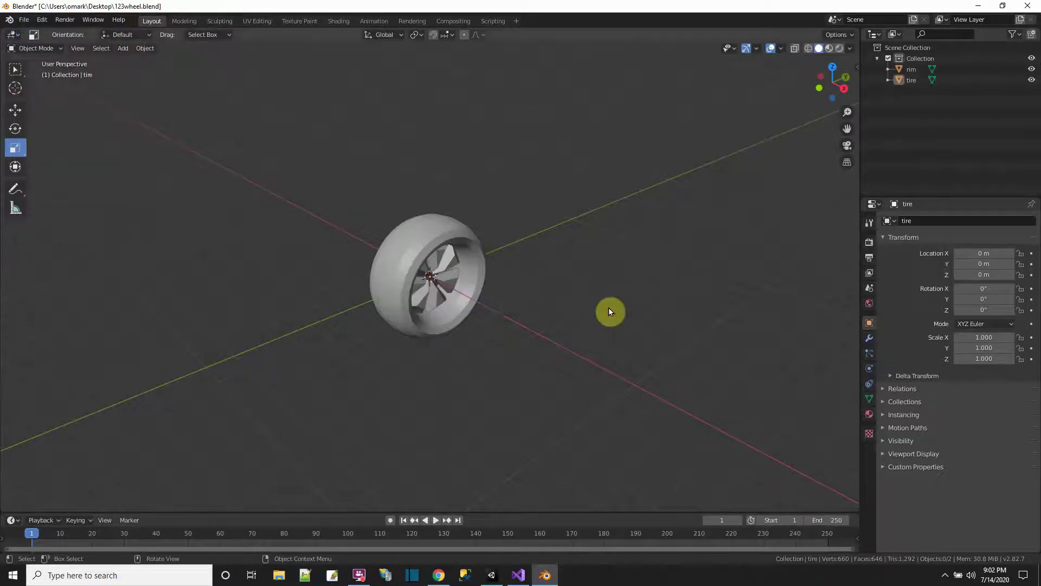
Step: Delete the rim and tire objects from the scene collection
{"action": "left_click", "coordinate": [903, 76], "text": "shift"}
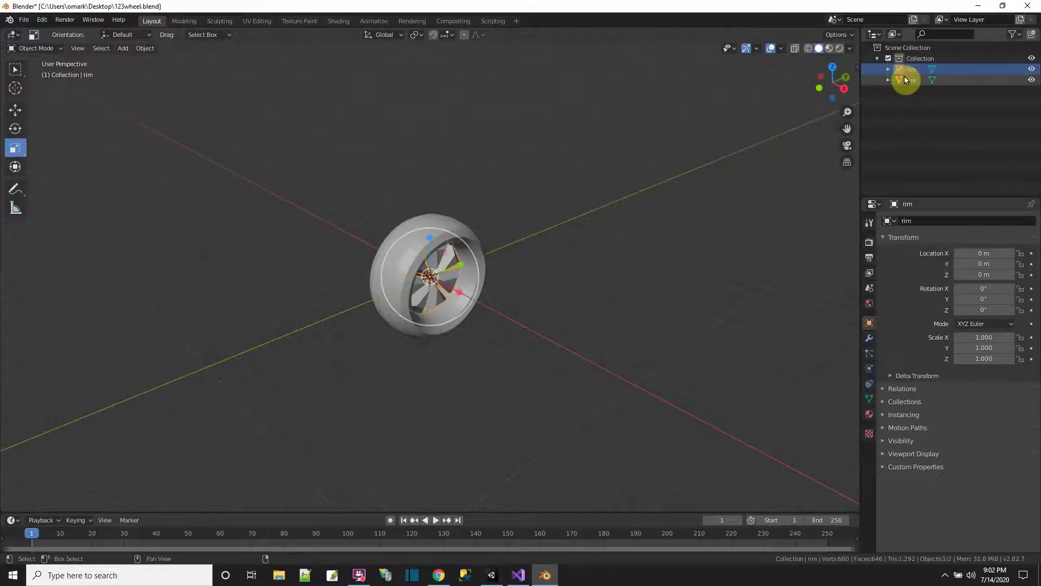
{"action": "right_click", "coordinate": [904, 76]}
{"action": "left_click", "coordinate": [877, 74]}
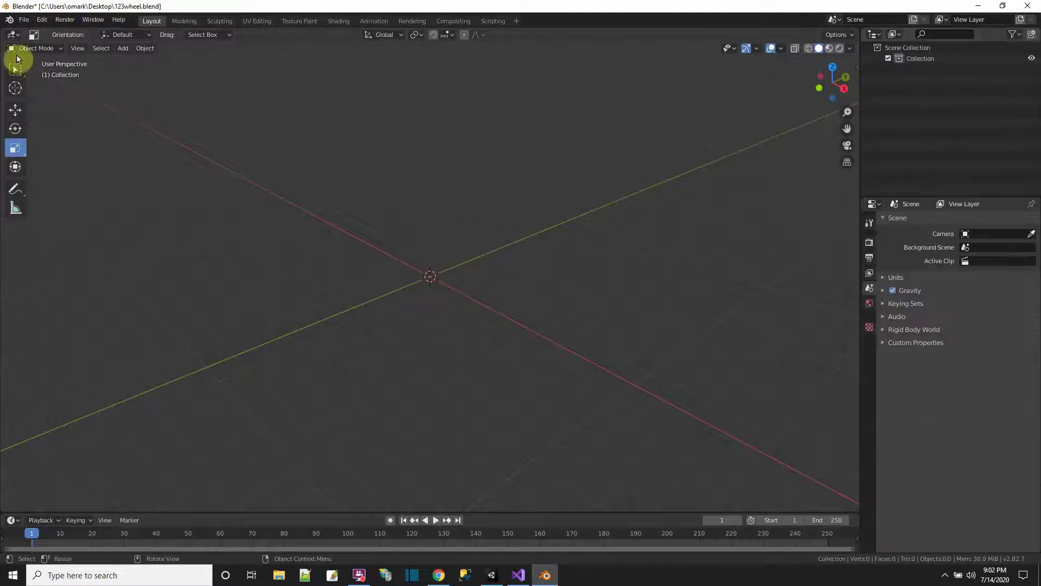
Step: Import the FBX file 123car.fbx from the Desktop folder into the empty scene
{"action": "left_click", "coordinate": [24, 20]}
{"action": "mouse_move", "coordinate": [61, 165]}
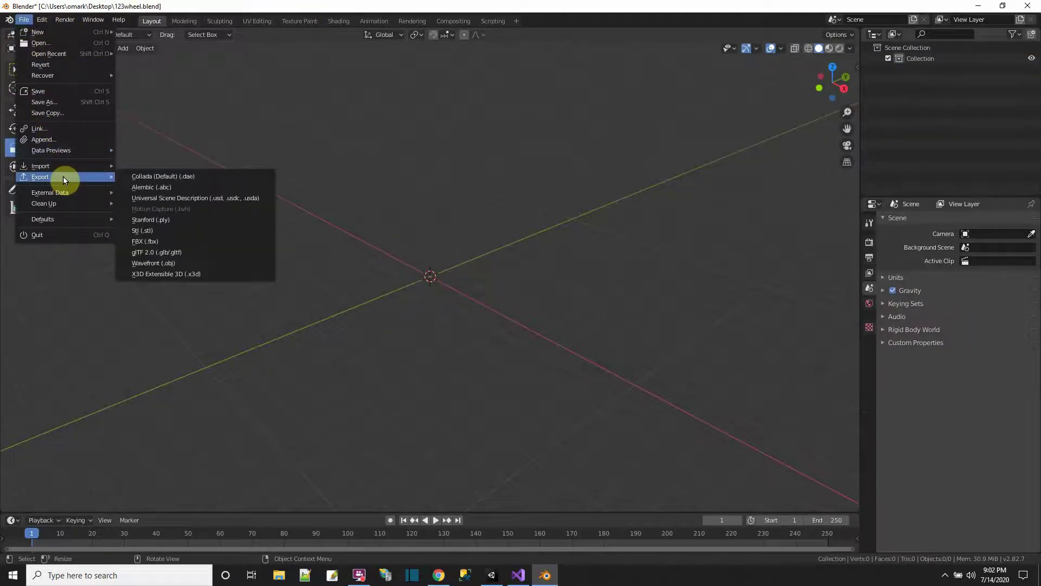
{"action": "left_click", "coordinate": [162, 234]}
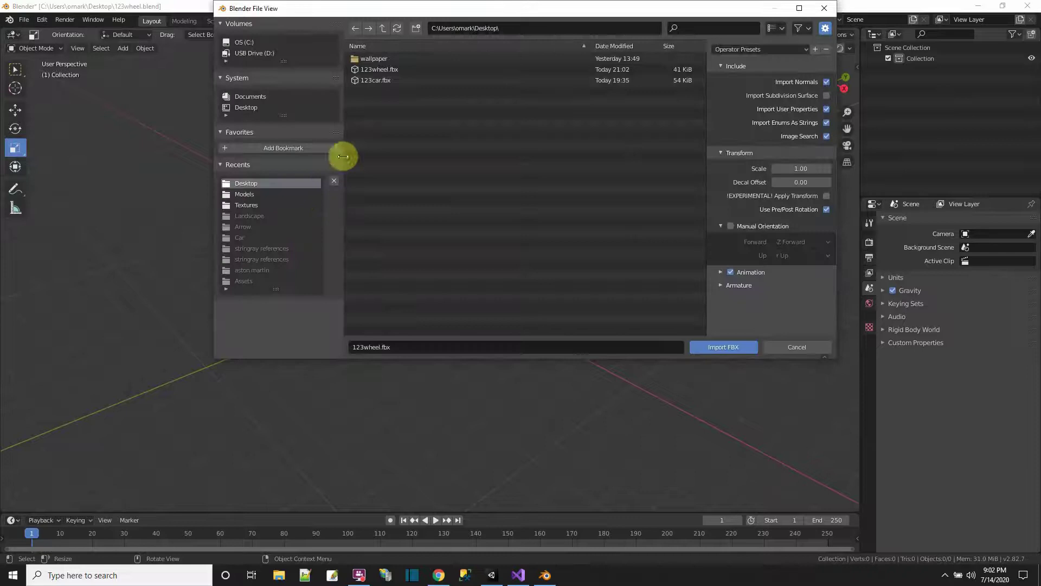
{"action": "double_click", "coordinate": [366, 79]}
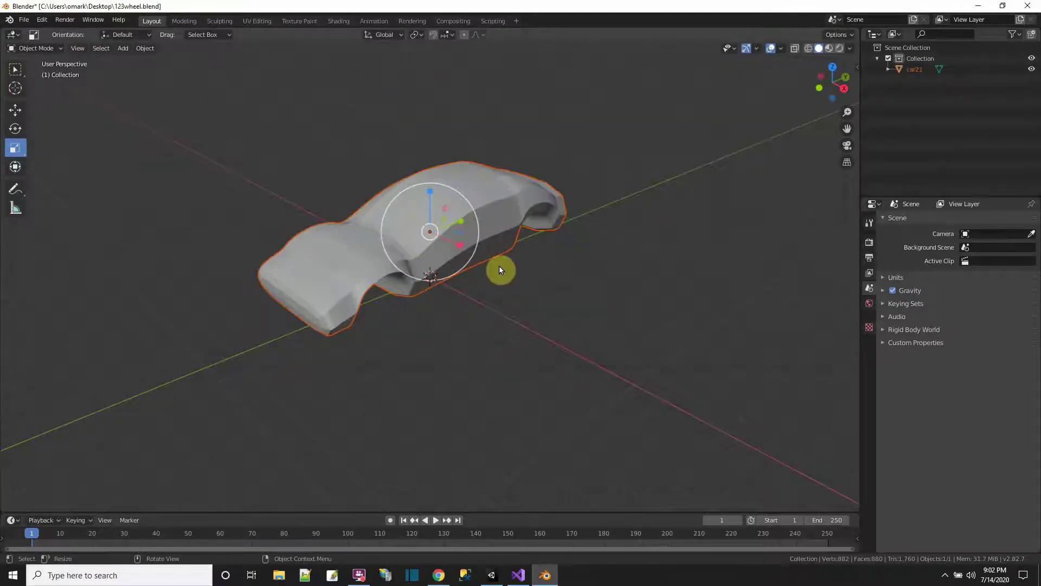
Step: Apply all transforms to the imported car21 object
{"action": "left_click", "coordinate": [905, 67]}
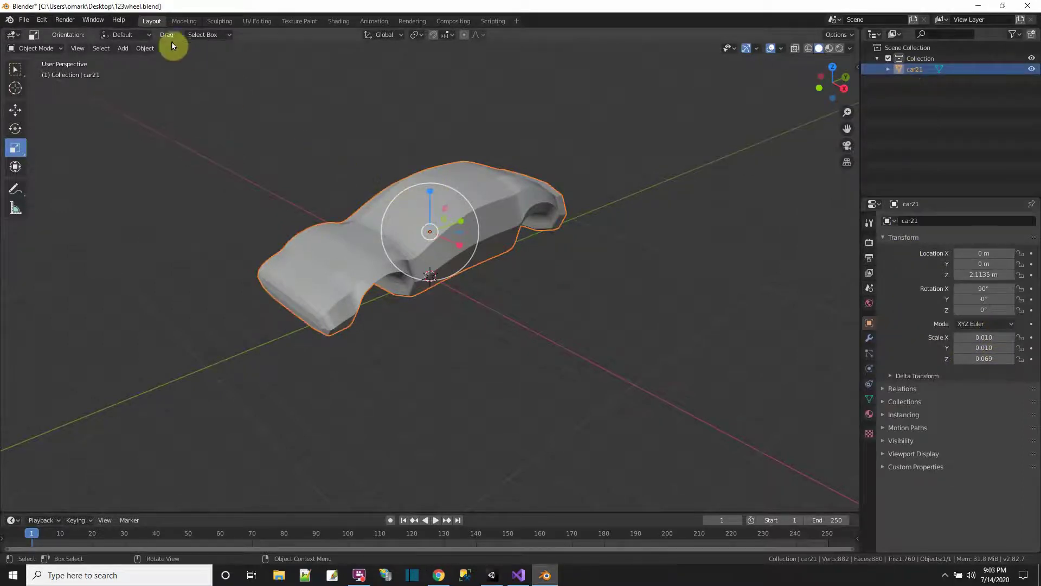
{"action": "left_click", "coordinate": [145, 49]}
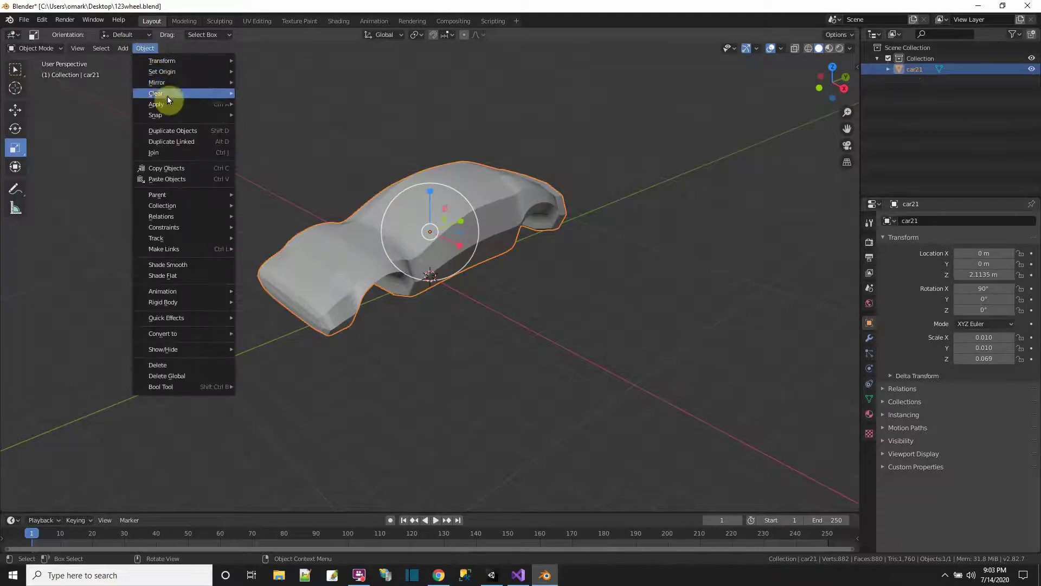
{"action": "mouse_move", "coordinate": [195, 105]}
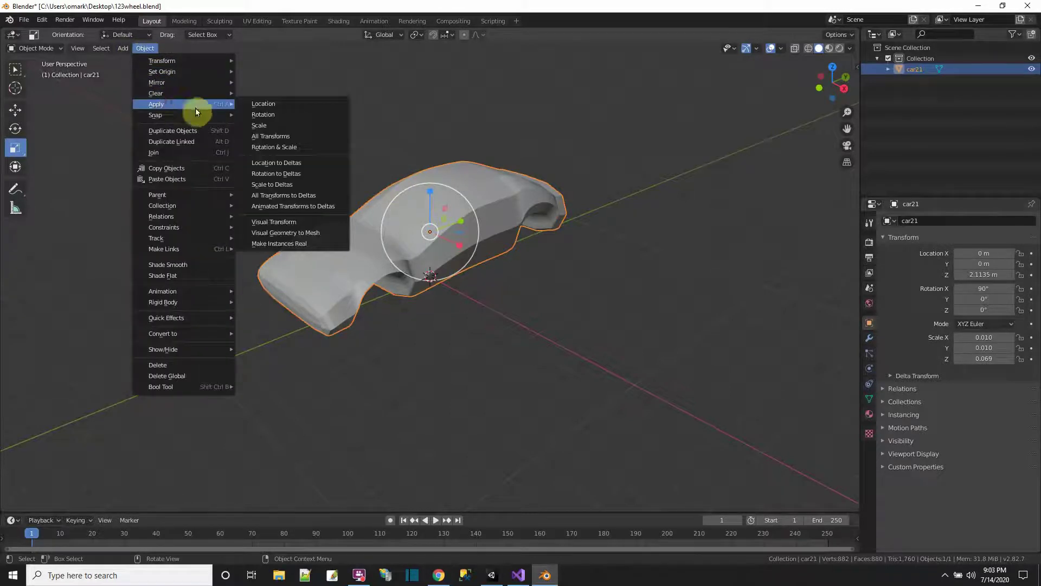
{"action": "left_click", "coordinate": [283, 139]}
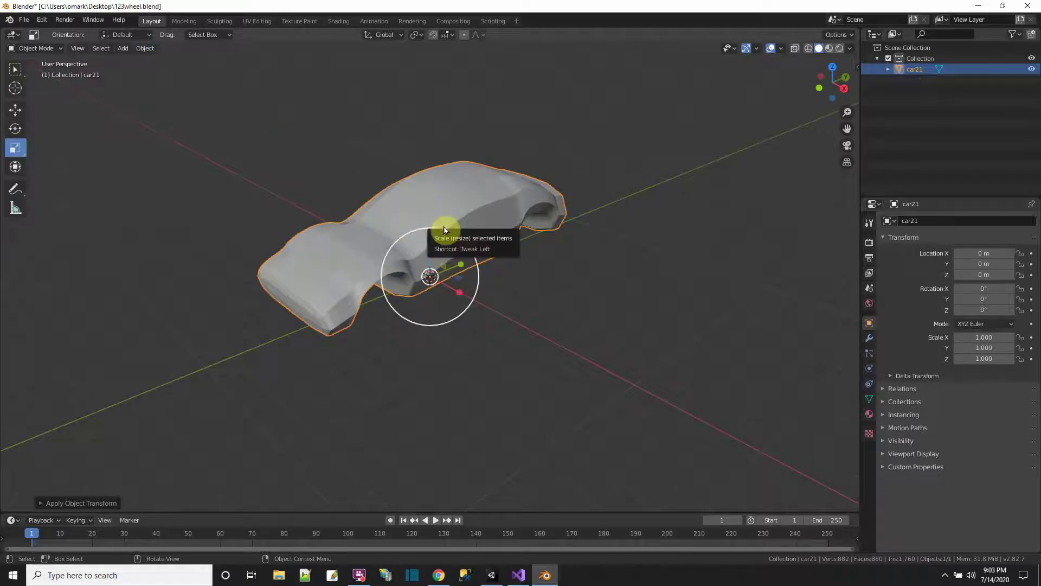
Step: Export the car as FBX over 123car.fbx in the Desktop folder, keeping the mesh-only and Apply Transform options
{"action": "left_click", "coordinate": [24, 19]}
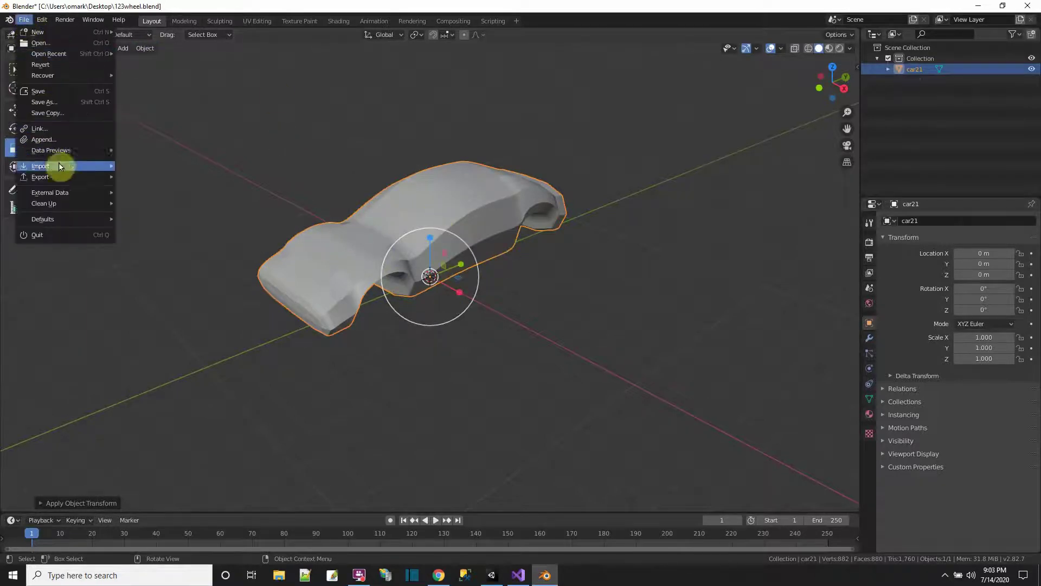
{"action": "mouse_move", "coordinate": [90, 177]}
{"action": "left_click", "coordinate": [159, 239]}
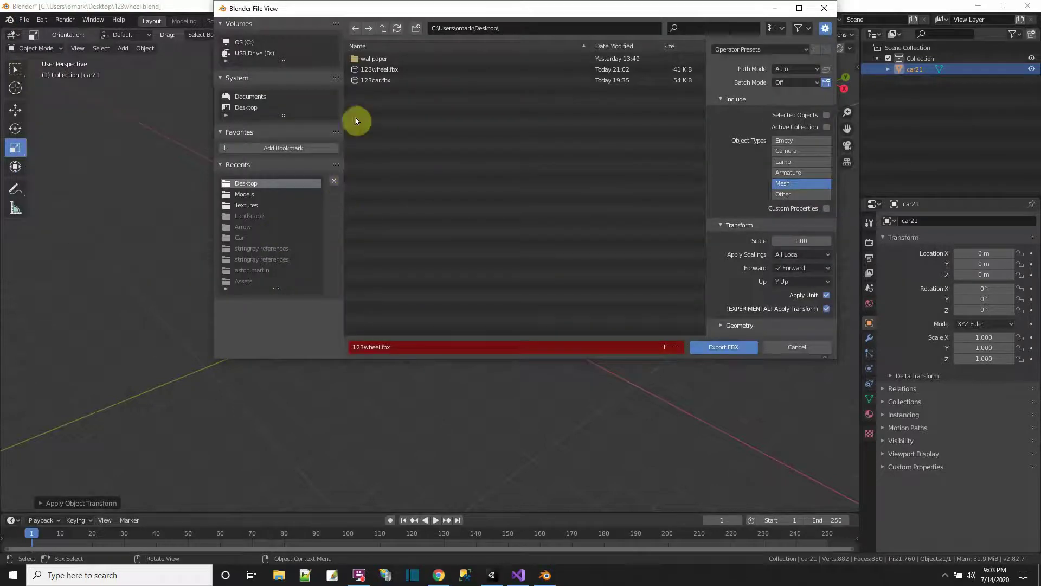
{"action": "left_click", "coordinate": [364, 80]}
{"action": "left_click", "coordinate": [722, 347]}
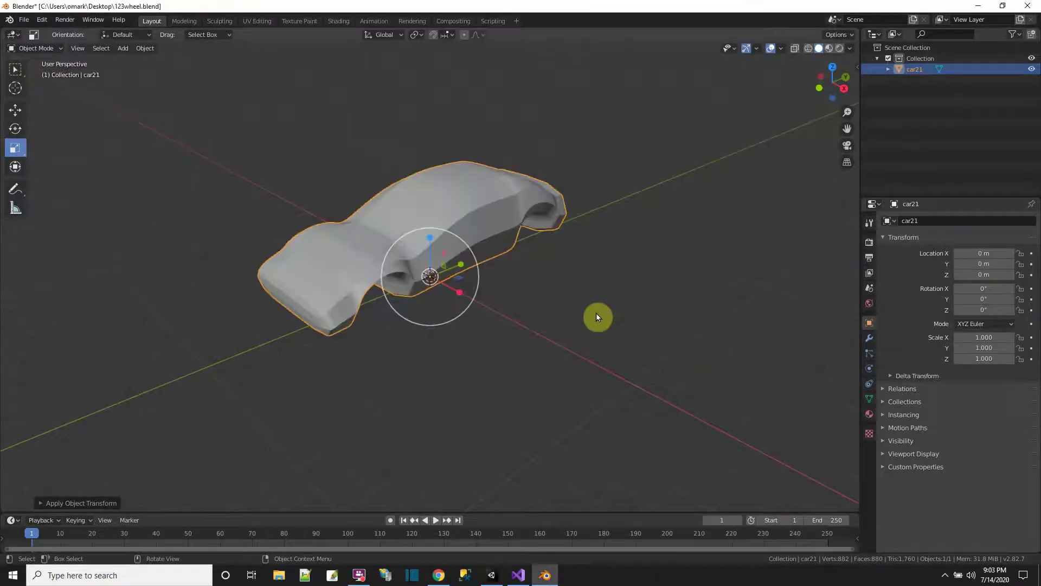
Step: Close Blender without saving 123wheel, switch to Unity and shrink its window so the desktop files are accessible
{"action": "left_click", "coordinate": [1029, 9]}
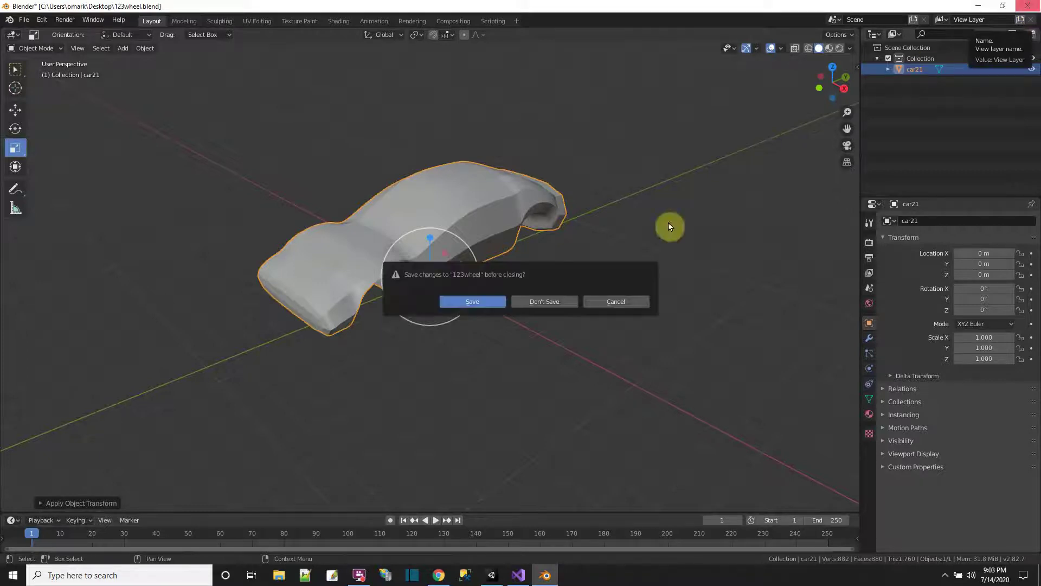
{"action": "left_click", "coordinate": [552, 304]}
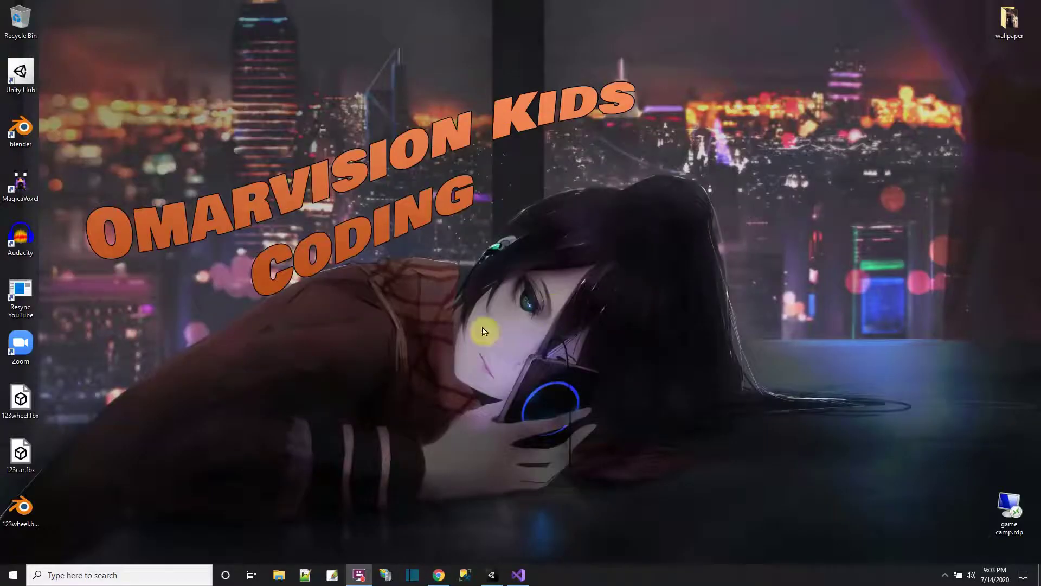
{"action": "left_click", "coordinate": [492, 575]}
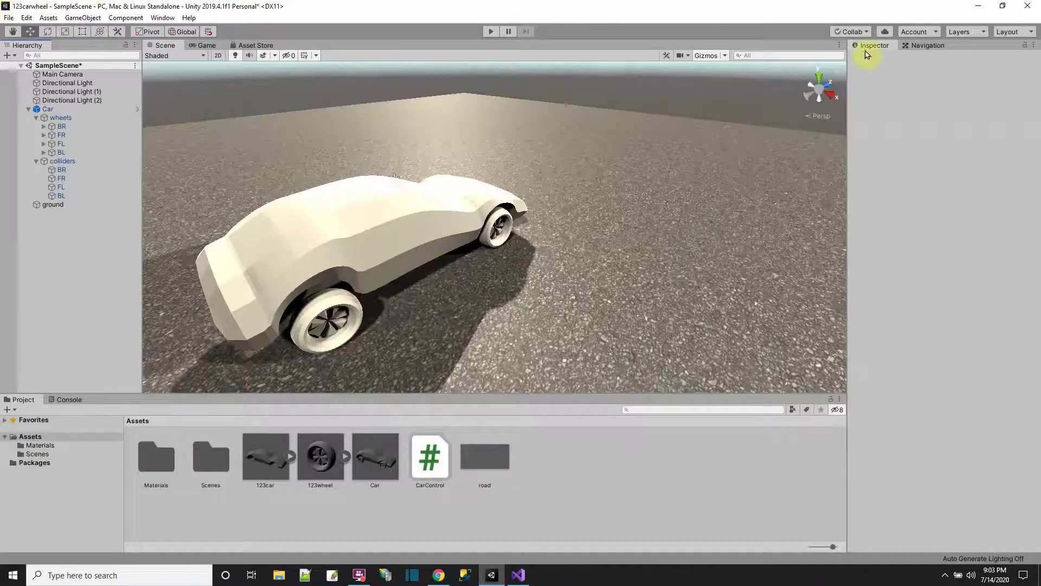
{"action": "left_click", "coordinate": [1003, 6]}
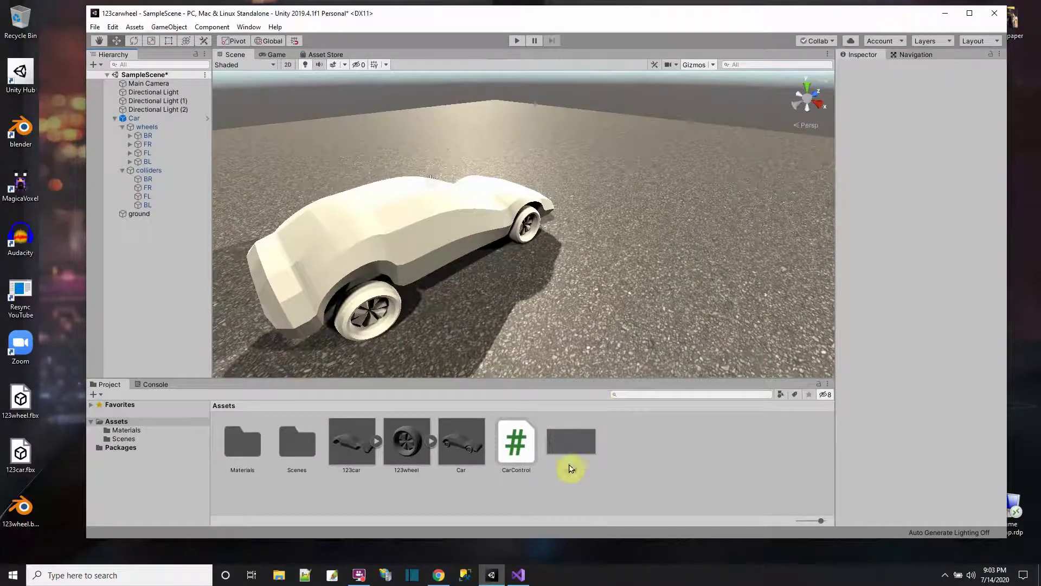
Step: Create a Models folder in Assets and import 123wheel.fbx and 123car.fbx from the desktop into it
{"action": "right_click", "coordinate": [638, 448]}
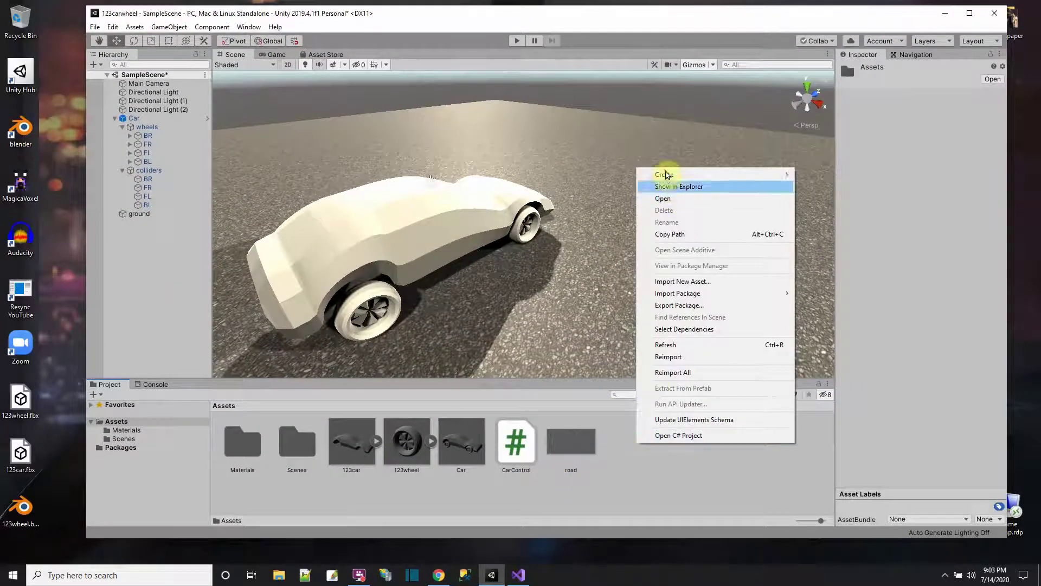
{"action": "mouse_move", "coordinate": [695, 183]}
{"action": "left_click", "coordinate": [820, 166]}
{"action": "type", "text": "Models"}
{"action": "key", "text": "Return"}
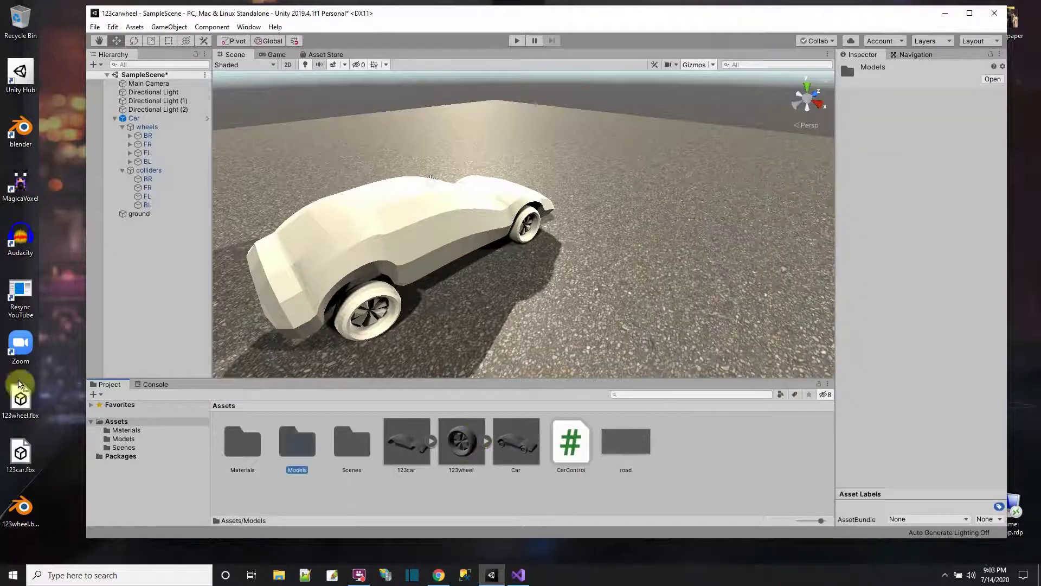
{"action": "left_click_drag", "start_coordinate": [20, 453], "coordinate": [297, 445]}
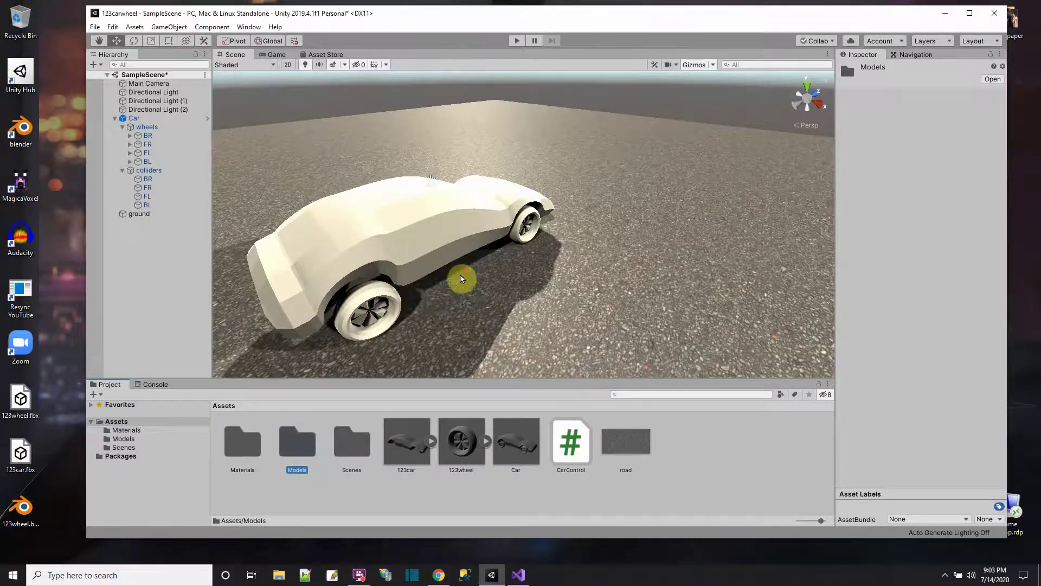
Step: Place the 123car model from the Models folder on the ground in front of the existing car
{"action": "scroll", "coordinate": [460, 274], "scroll_direction": "down", "scroll_amount": 8}
{"action": "left_click_drag", "start_coordinate": [473, 270], "coordinate": [539, 297], "text": "alt"}
{"action": "left_click", "coordinate": [300, 442]}
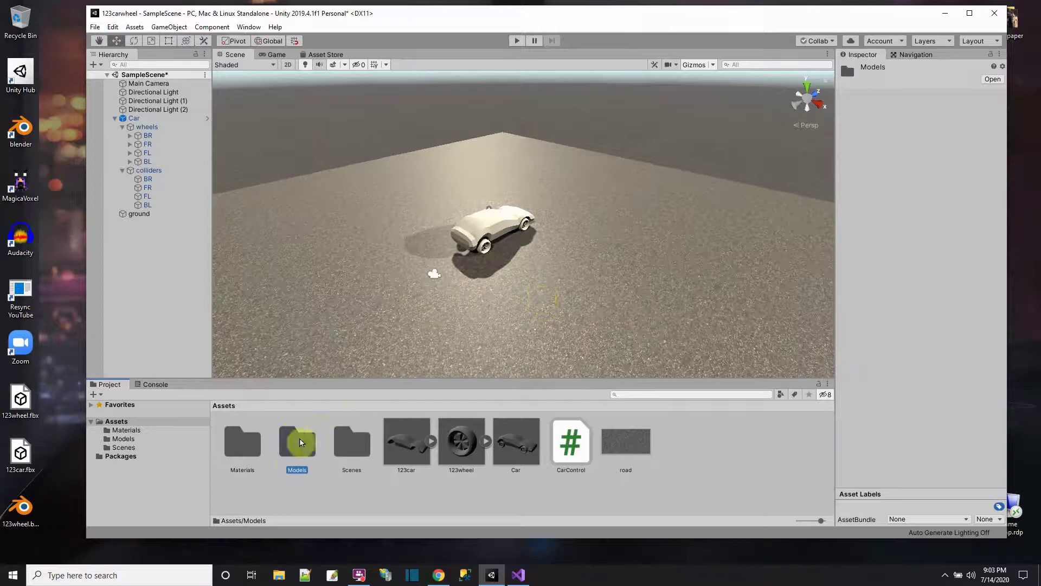
{"action": "double_click", "coordinate": [296, 444]}
{"action": "left_click_drag", "start_coordinate": [242, 441], "coordinate": [567, 308]}
Step: Place the 123wheel model from the Models folder in the scene beside the front of the new 123car
{"action": "left_click_drag", "start_coordinate": [632, 330], "coordinate": [551, 268], "text": "alt"}
{"action": "left_click", "coordinate": [296, 448]}
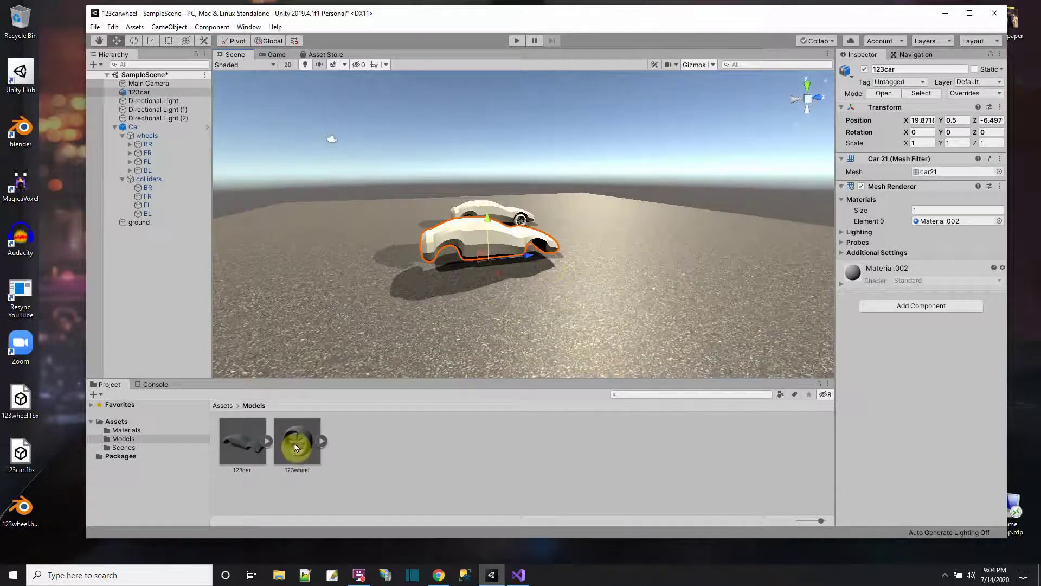
{"action": "left_click_drag", "start_coordinate": [298, 446], "coordinate": [543, 268]}
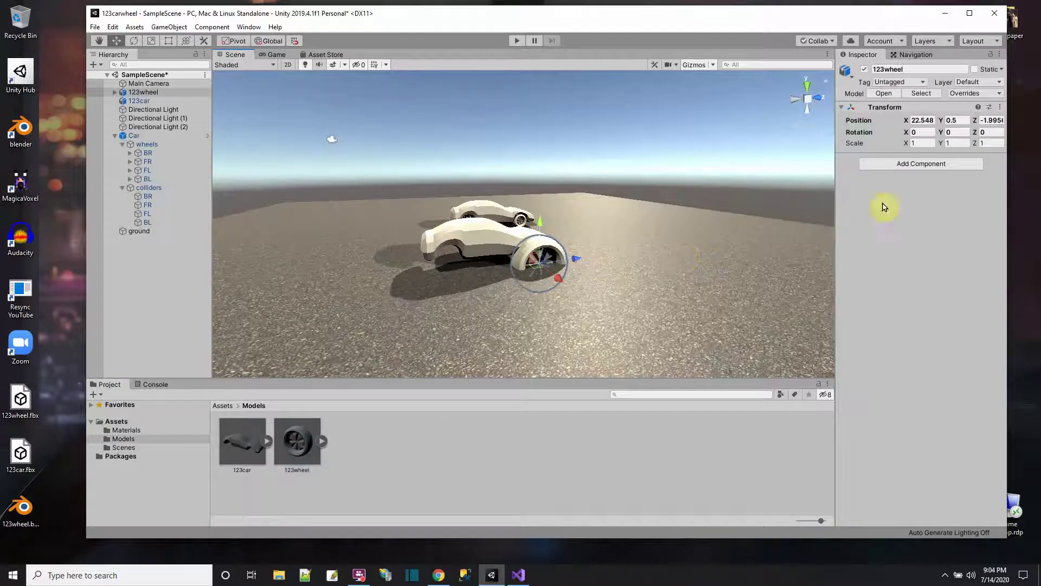
Step: Scale the rim and tire of 123wheel together uniformly to about 0.43
{"action": "left_click", "coordinate": [115, 93]}
{"action": "left_click", "coordinate": [137, 100]}
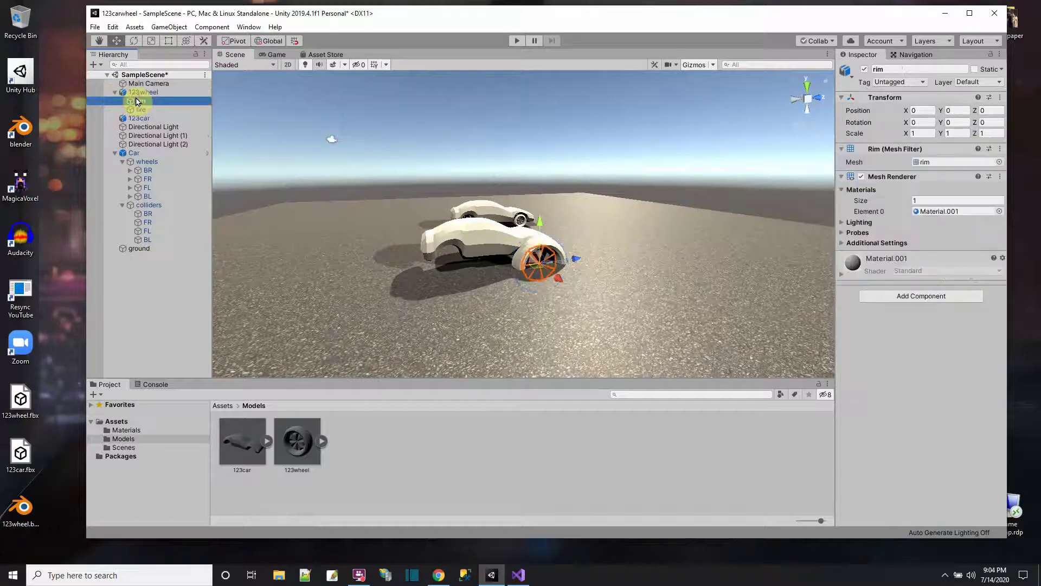
{"action": "left_click", "coordinate": [139, 109], "text": "shift"}
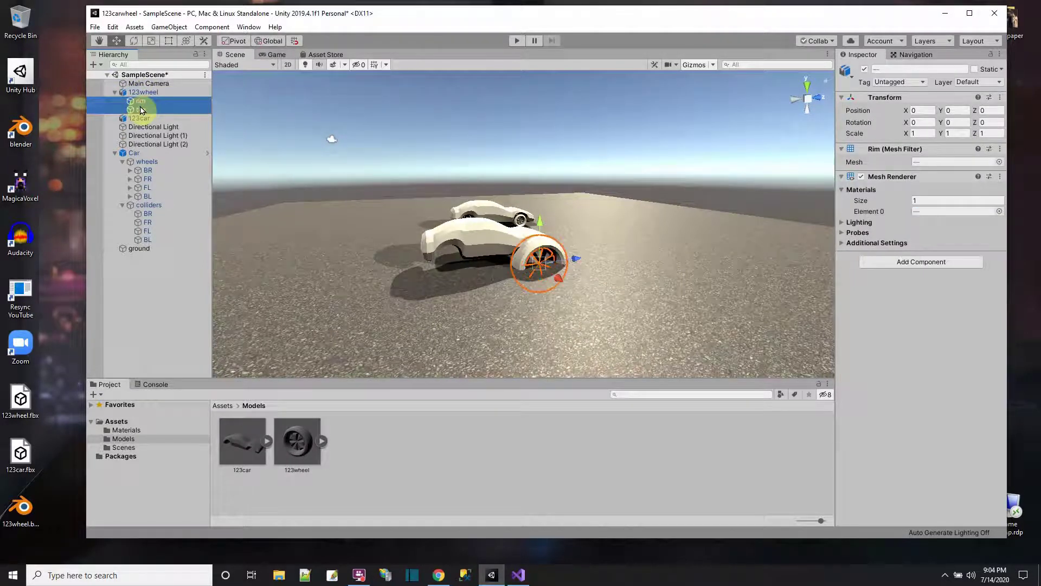
{"action": "left_click", "coordinate": [151, 42]}
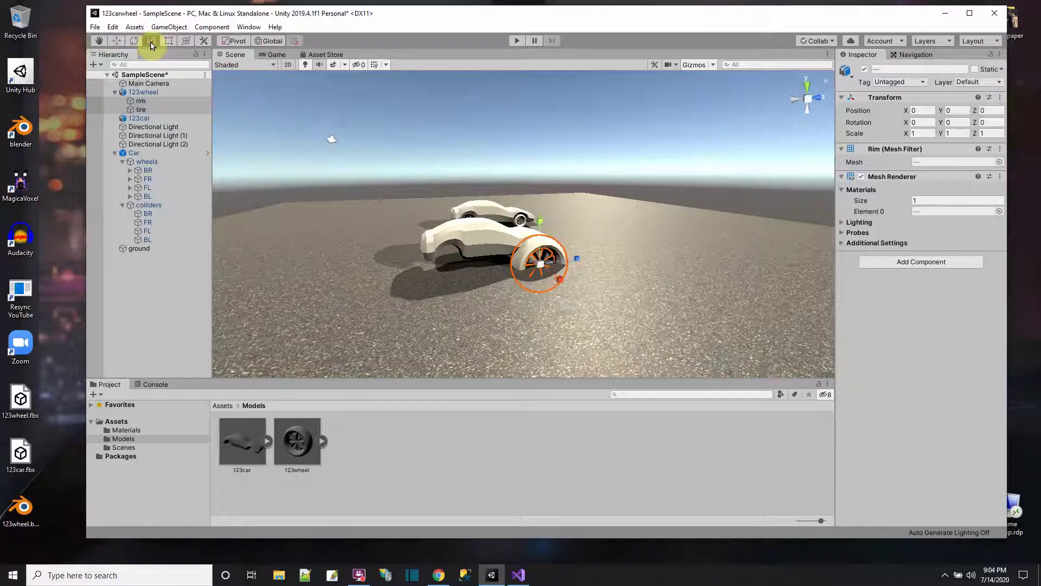
{"action": "left_click_drag", "start_coordinate": [540, 266], "coordinate": [513, 270]}
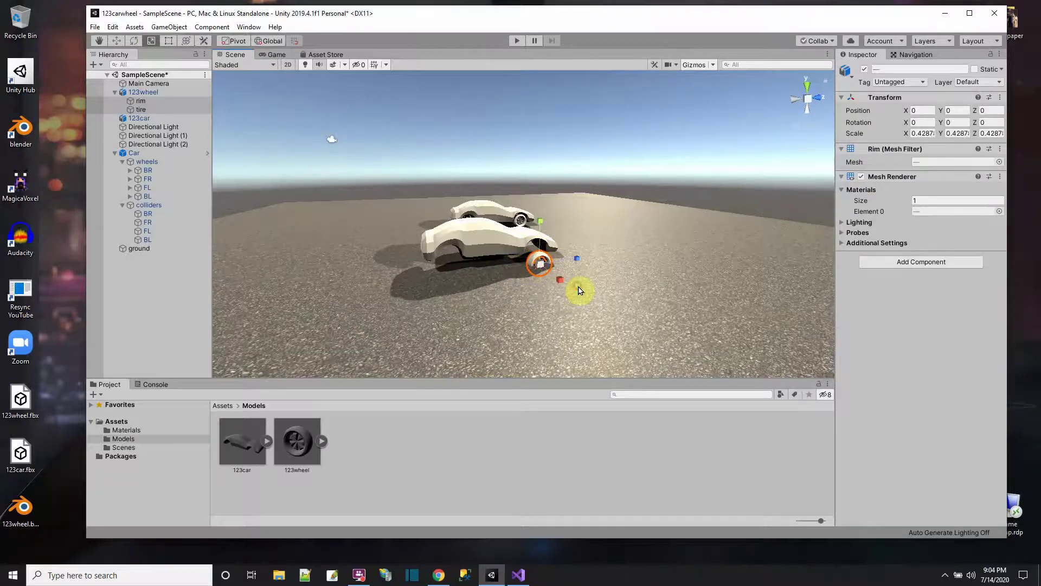
{"action": "left_click", "coordinate": [560, 309]}
Step: Move 123wheel into the new car's front wheel arch, at about X 22.1, Y 1.69, Z -2.18
{"action": "scroll", "coordinate": [560, 309], "scroll_direction": "up", "scroll_amount": 3}
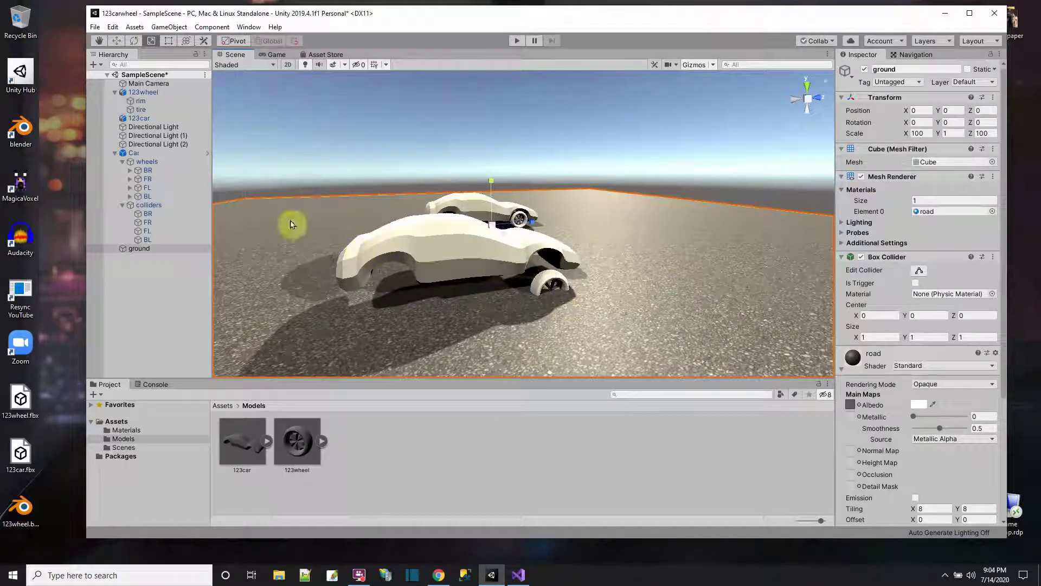
{"action": "left_click", "coordinate": [141, 92]}
{"action": "left_click", "coordinate": [116, 41]}
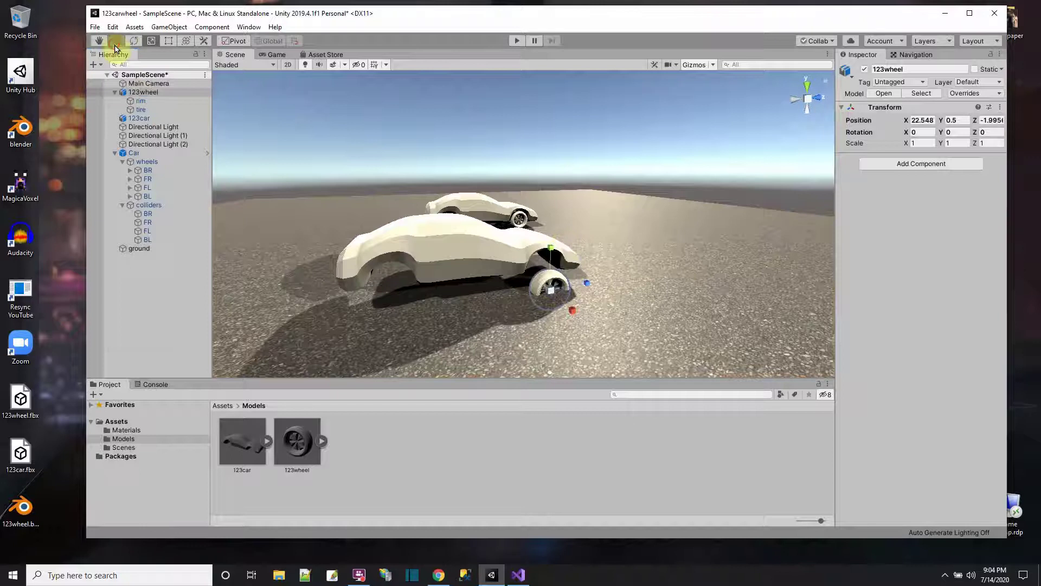
{"action": "left_click_drag", "start_coordinate": [550, 251], "coordinate": [548, 230]}
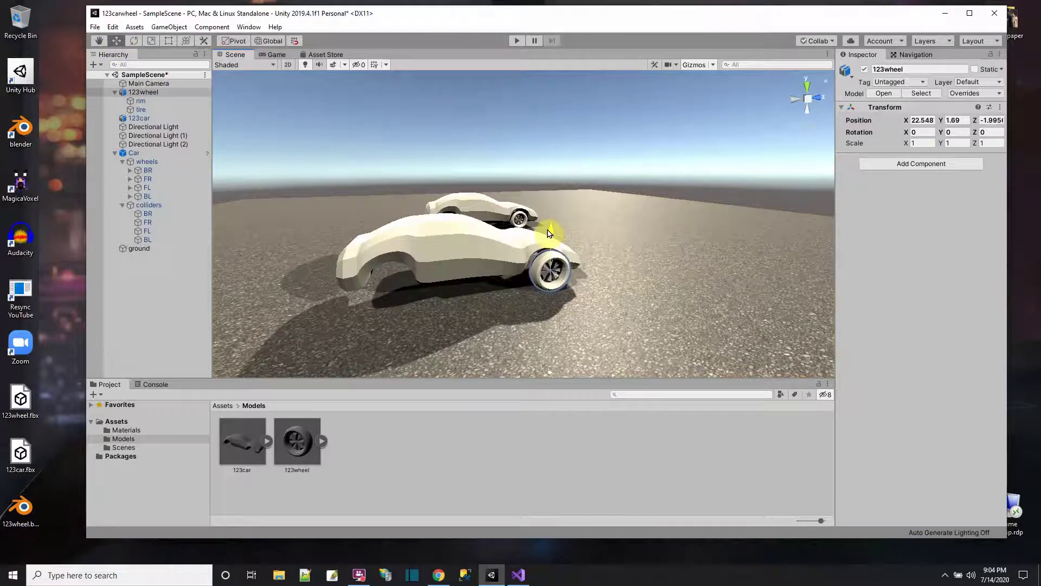
{"action": "left_click_drag", "start_coordinate": [565, 290], "coordinate": [579, 266]}
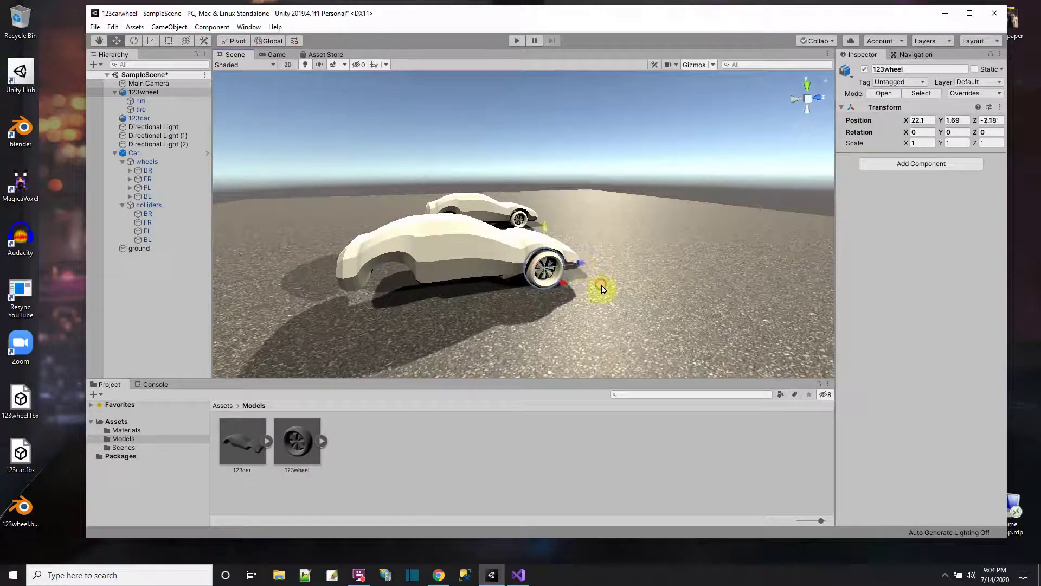
{"action": "left_click", "coordinate": [601, 292]}
{"action": "left_click_drag", "start_coordinate": [611, 308], "coordinate": [588, 295], "text": "alt"}
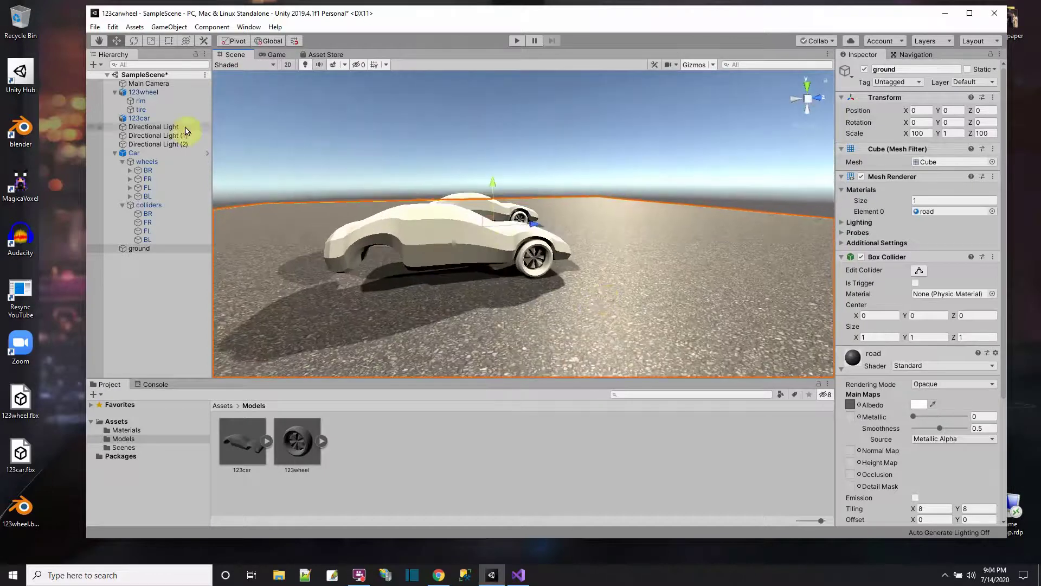
Step: Collapse the original Car object in the hierarchy and save the scene
{"action": "left_click", "coordinate": [138, 93]}
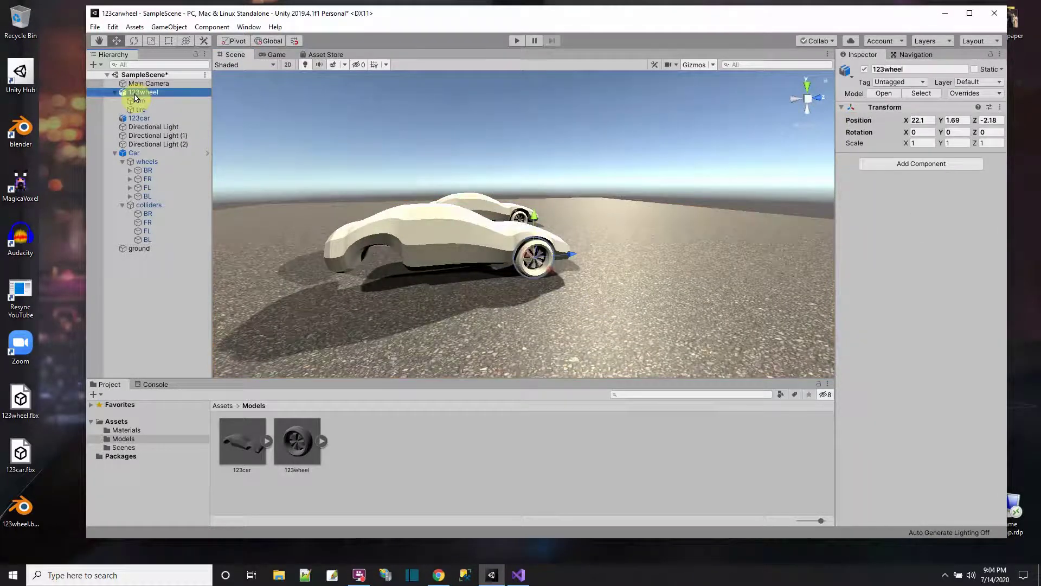
{"action": "left_click", "coordinate": [145, 119]}
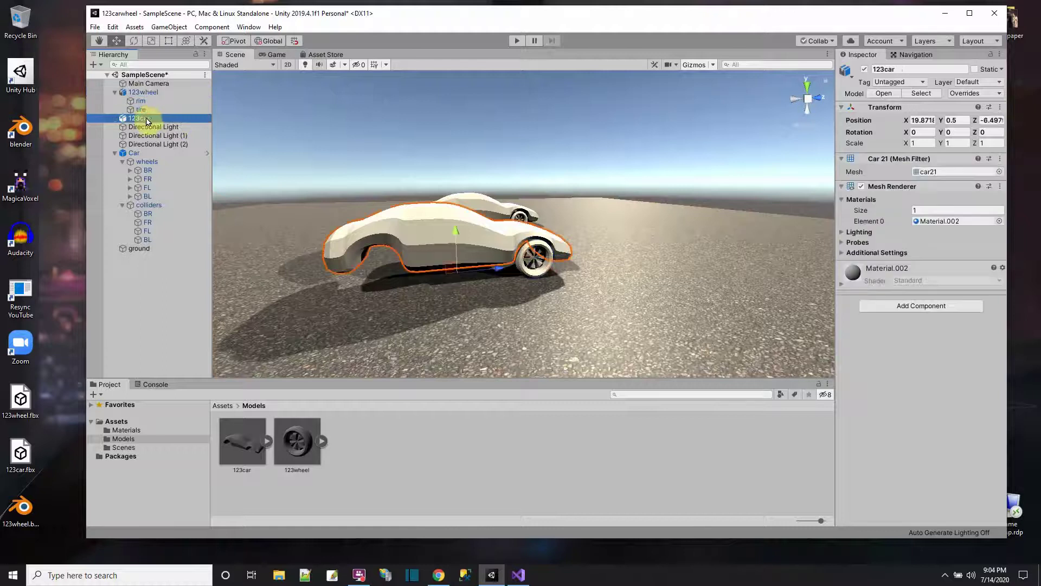
{"action": "left_click", "coordinate": [115, 152]}
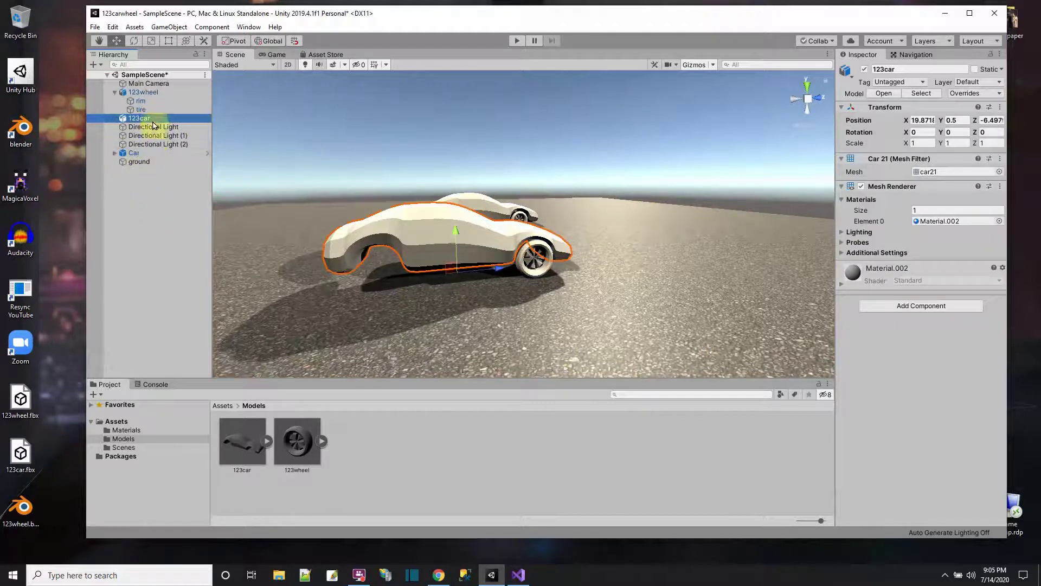
{"action": "left_click", "coordinate": [142, 93]}
{"action": "left_click", "coordinate": [96, 27]}
{"action": "left_click", "coordinate": [112, 67]}
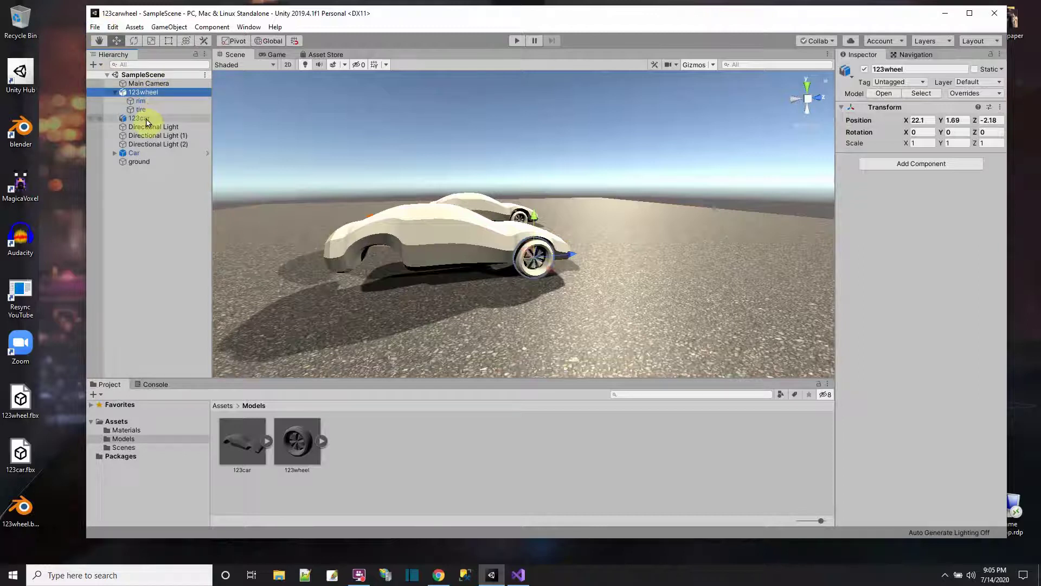
Step: Rename the 123wheel object in the scene to FR
{"action": "left_click_drag", "start_coordinate": [146, 122], "coordinate": [146, 97]}
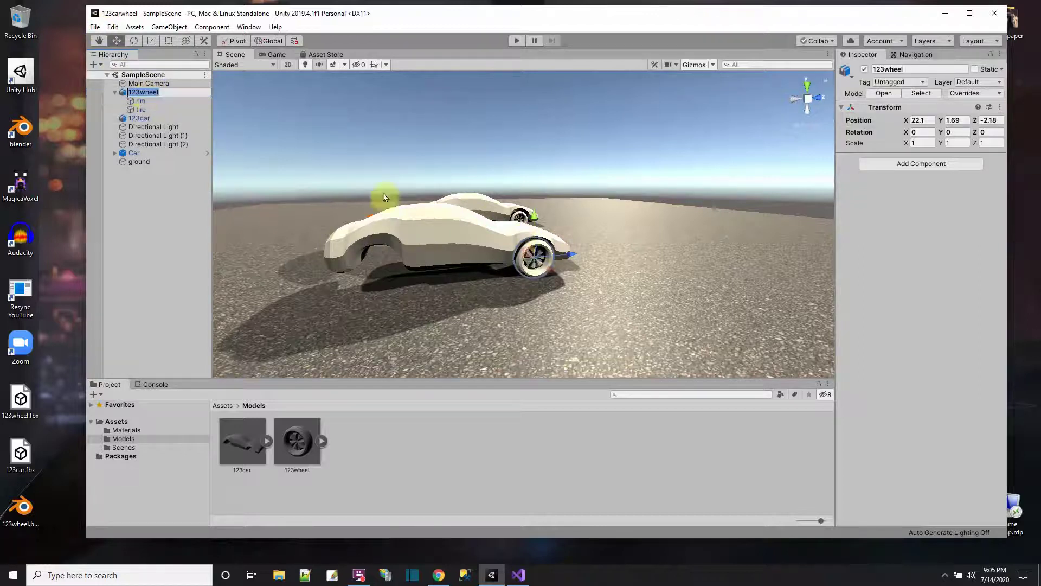
{"action": "left_click", "coordinate": [128, 92]}
{"action": "left_click_drag", "start_coordinate": [332, 283], "coordinate": [260, 209], "text": "alt"}
{"action": "left_click", "coordinate": [152, 95]}
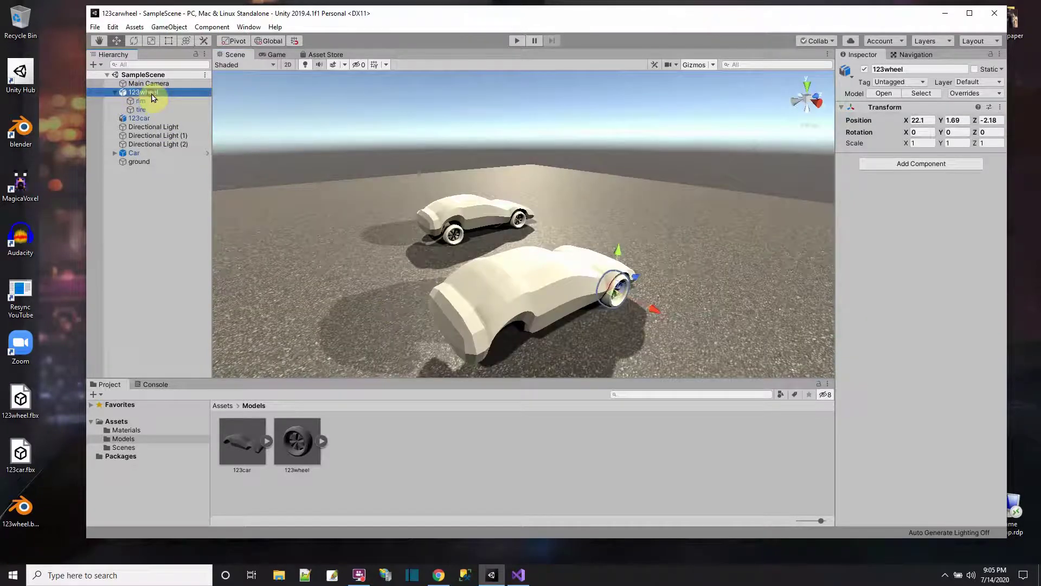
{"action": "left_click", "coordinate": [151, 93]}
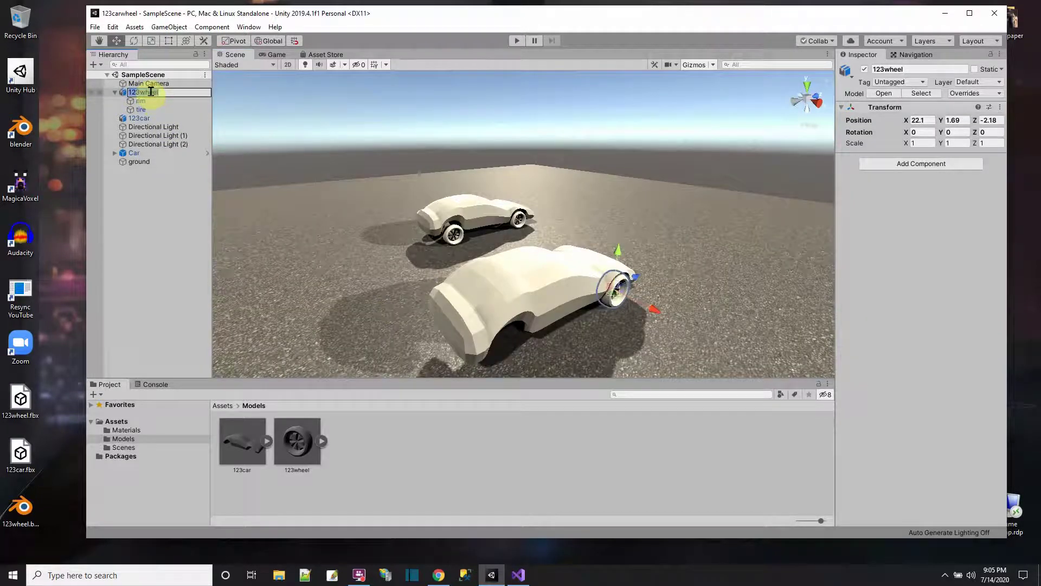
{"action": "type", "text": "FR"}
{"action": "key", "text": "Return"}
Step: Duplicate the FR wheel, name the copy BR and move it back to the rear wheel arch, at about Z -10.57
{"action": "right_click", "coordinate": [145, 96]}
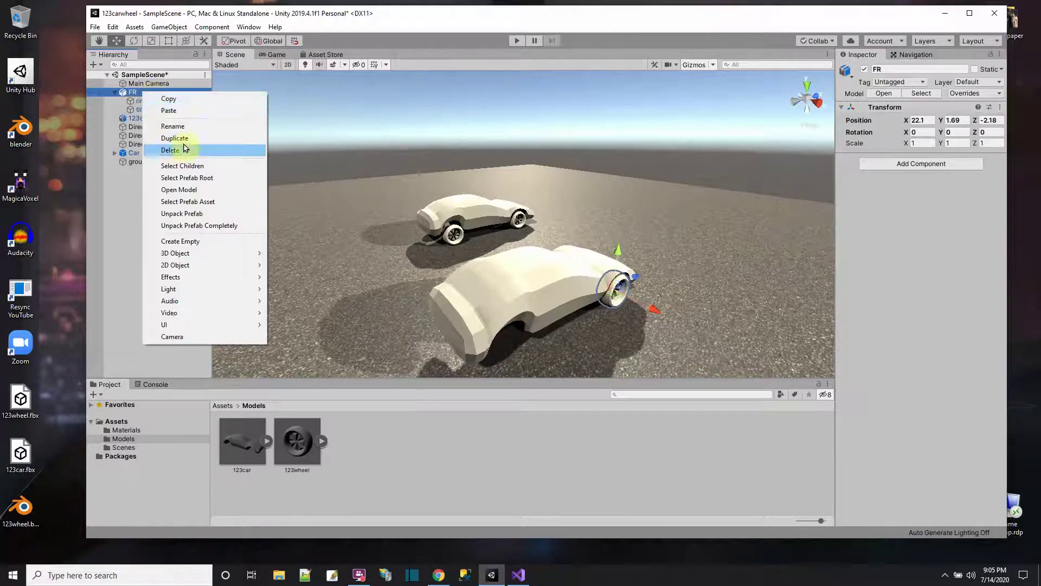
{"action": "left_click_drag", "start_coordinate": [139, 170], "coordinate": [137, 110]}
{"action": "left_click", "coordinate": [114, 101]}
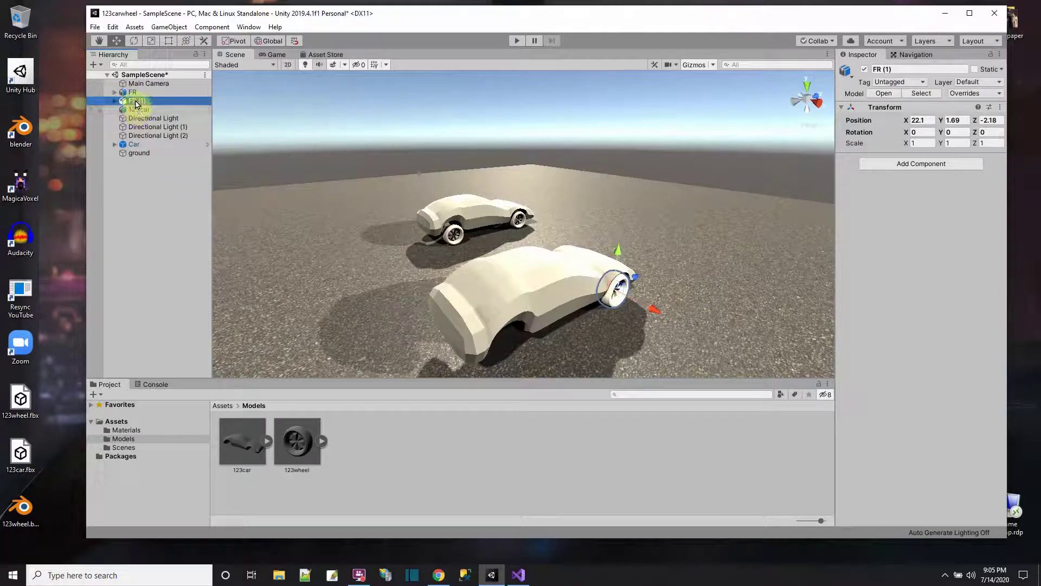
{"action": "left_click", "coordinate": [138, 103]}
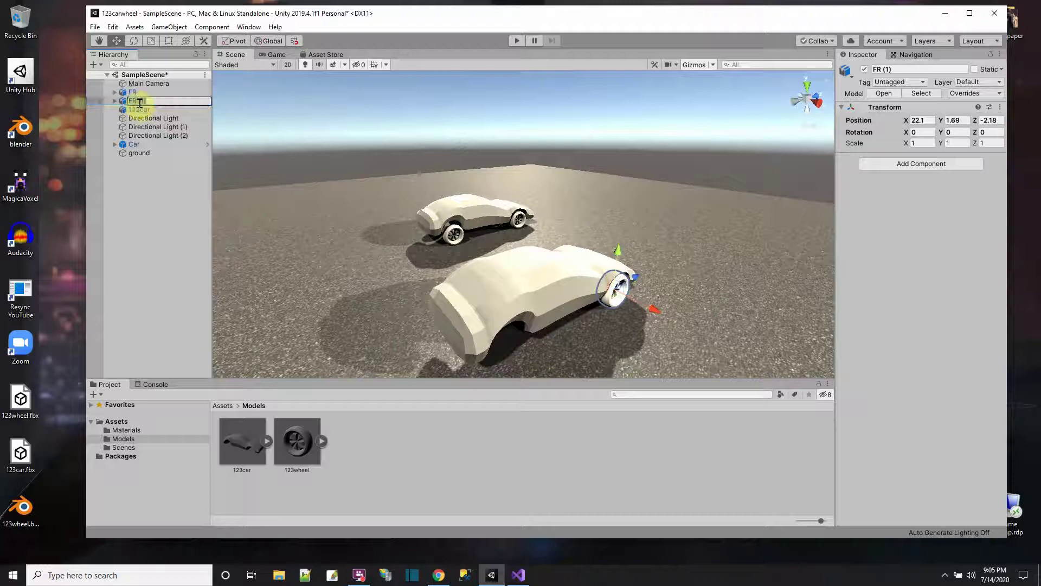
{"action": "type", "text": "BR"}
{"action": "key", "text": "Return"}
{"action": "left_click_drag", "start_coordinate": [635, 278], "coordinate": [607, 332]}
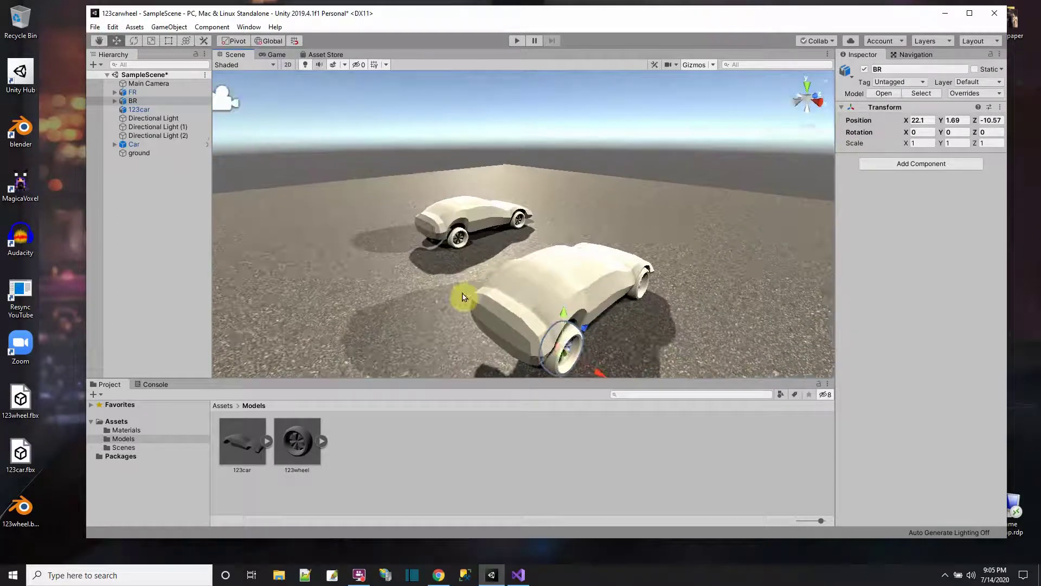
Step: Create an empty child object under 123car and name it wheels
{"action": "left_click", "coordinate": [146, 111]}
{"action": "right_click", "coordinate": [144, 111]}
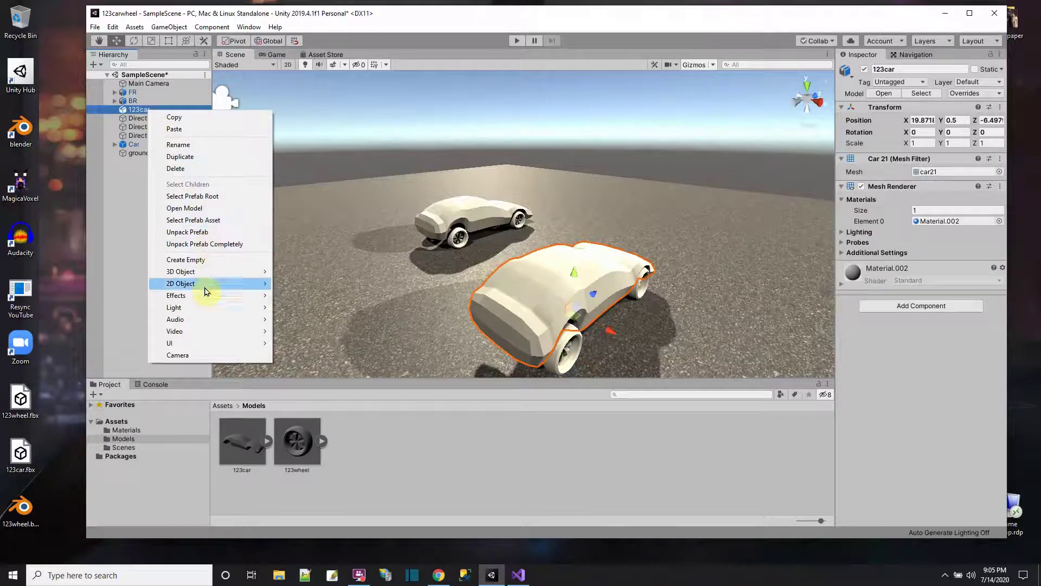
{"action": "left_click", "coordinate": [199, 260]}
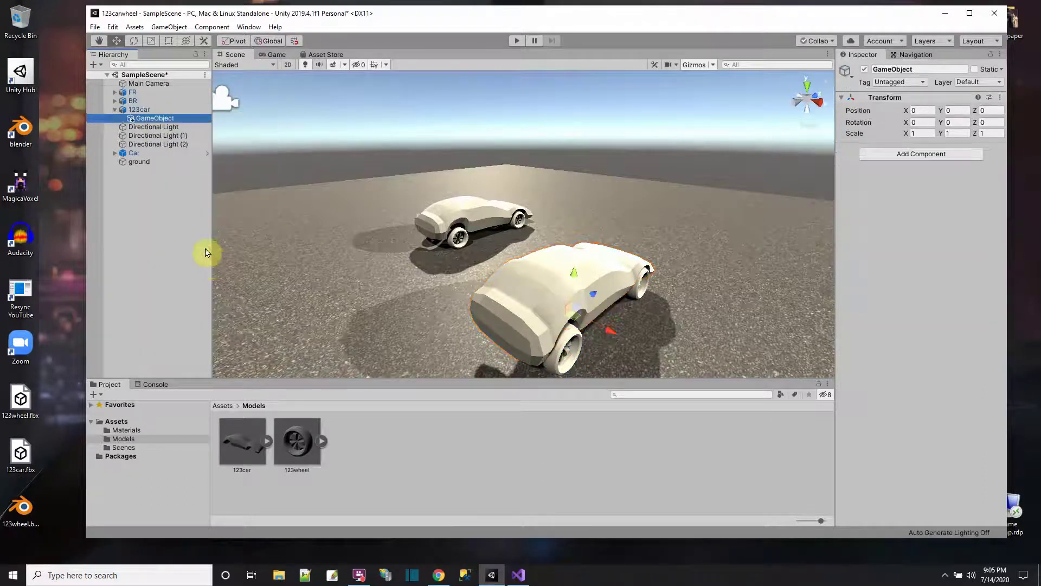
{"action": "left_click", "coordinate": [155, 119]}
{"action": "type", "text": "wheels"}
{"action": "key", "text": "Return"}
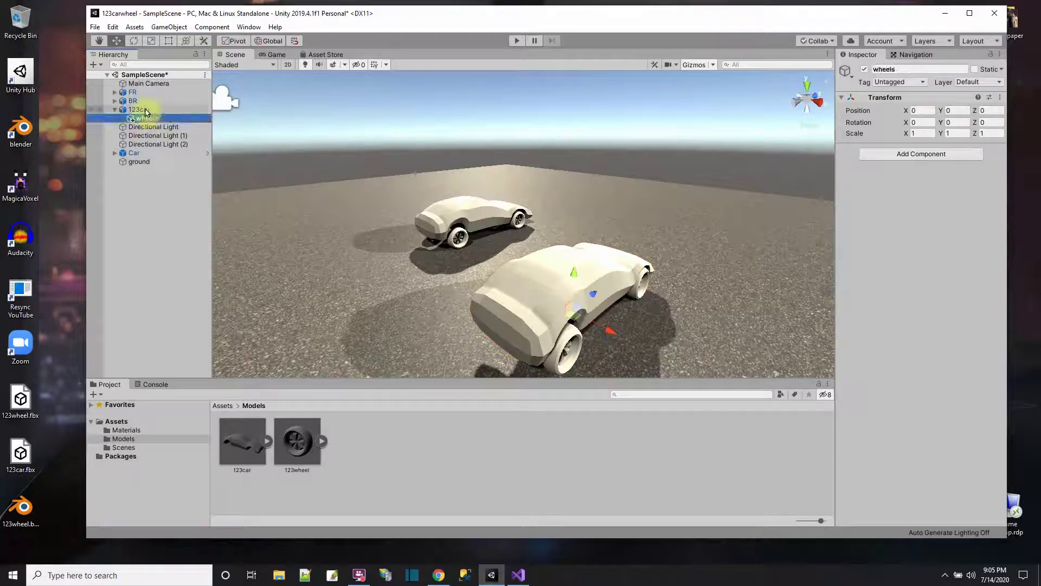
{"action": "left_click", "coordinate": [140, 110]}
{"action": "right_click", "coordinate": [141, 110]}
{"action": "left_click", "coordinate": [130, 96]}
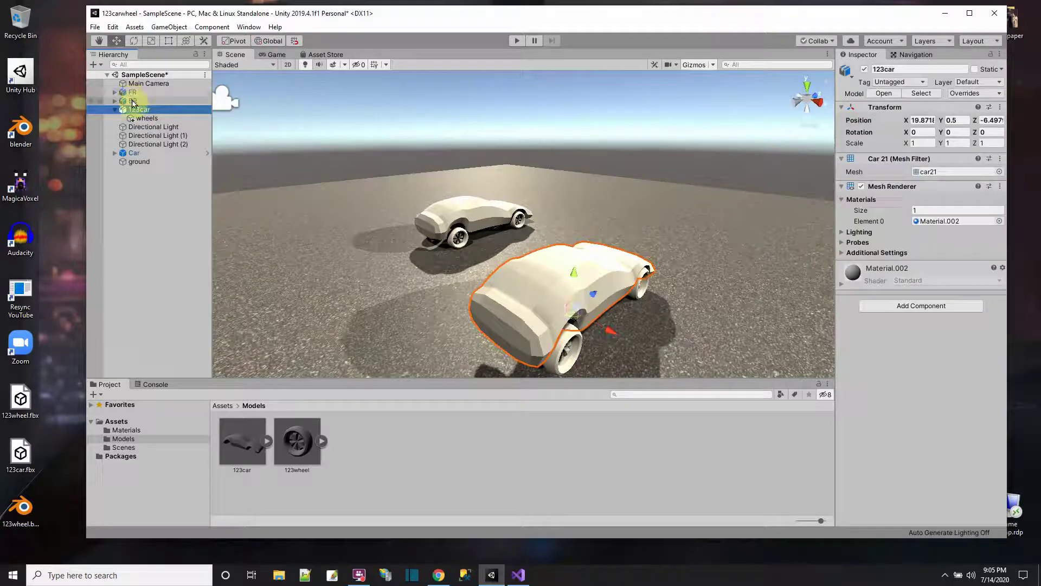
Step: Duplicate the FR and BR wheels together and move the copies to the car's opposite side, at about X 17.67
{"action": "left_click", "coordinate": [133, 93]}
{"action": "left_click", "coordinate": [133, 101], "text": "shift"}
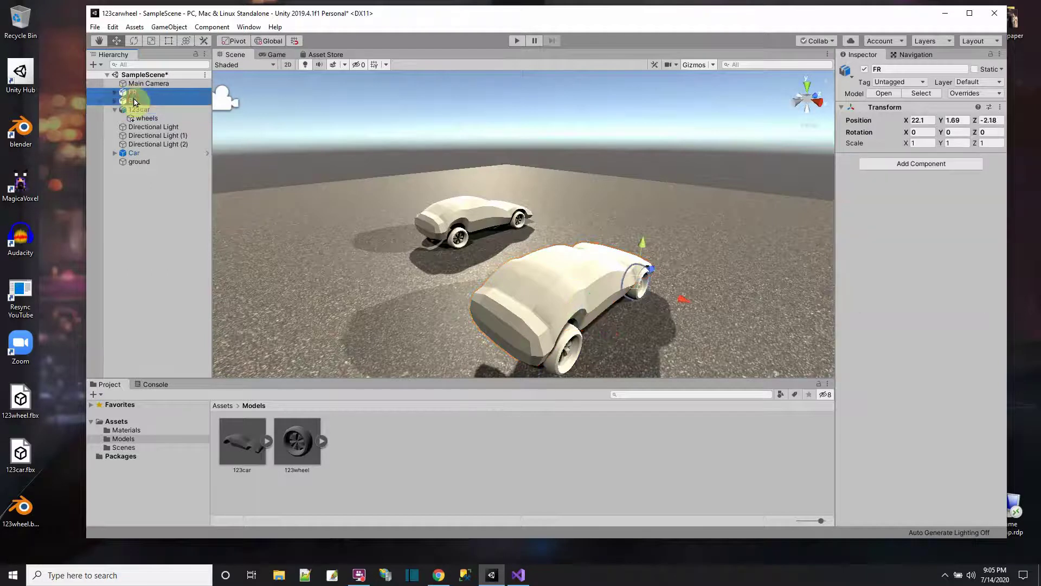
{"action": "right_click", "coordinate": [134, 98]}
{"action": "left_click", "coordinate": [165, 144]}
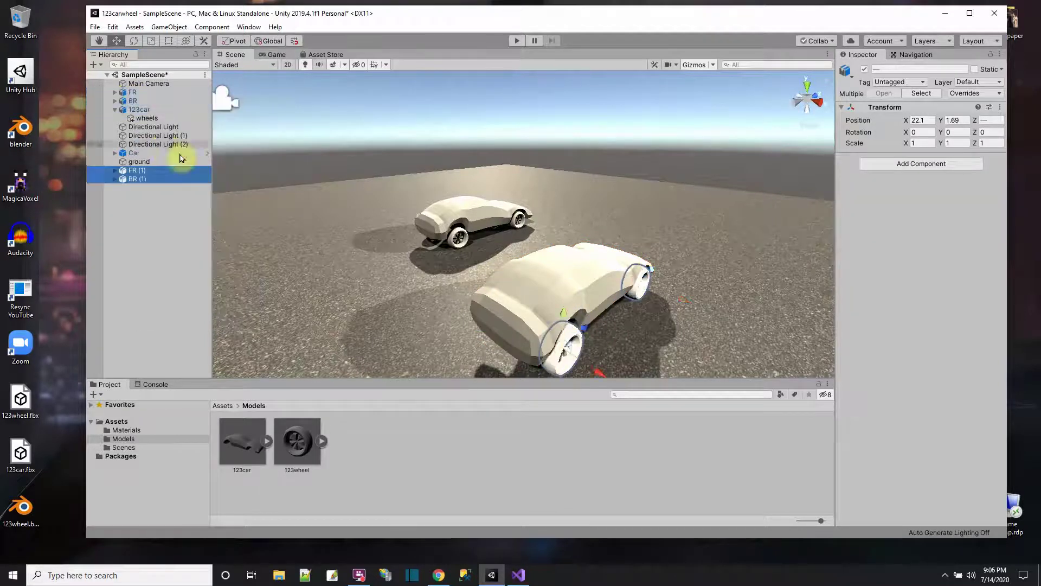
{"action": "left_click_drag", "start_coordinate": [601, 373], "coordinate": [642, 385]}
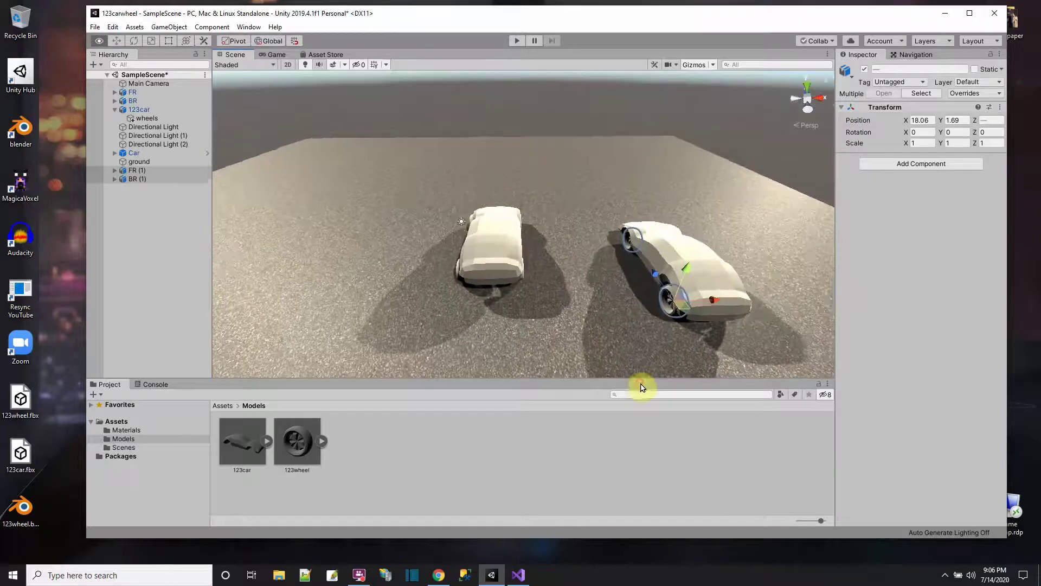
{"action": "mouse_move", "coordinate": [714, 302]}
{"action": "left_mouse_down"}
{"action": "mouse_move", "coordinate": [823, 337]}
{"action": "mouse_move", "coordinate": [542, 325]}
{"action": "mouse_move", "coordinate": [299, 278]}
{"action": "mouse_move", "coordinate": [721, 306]}
{"action": "left_mouse_up"}
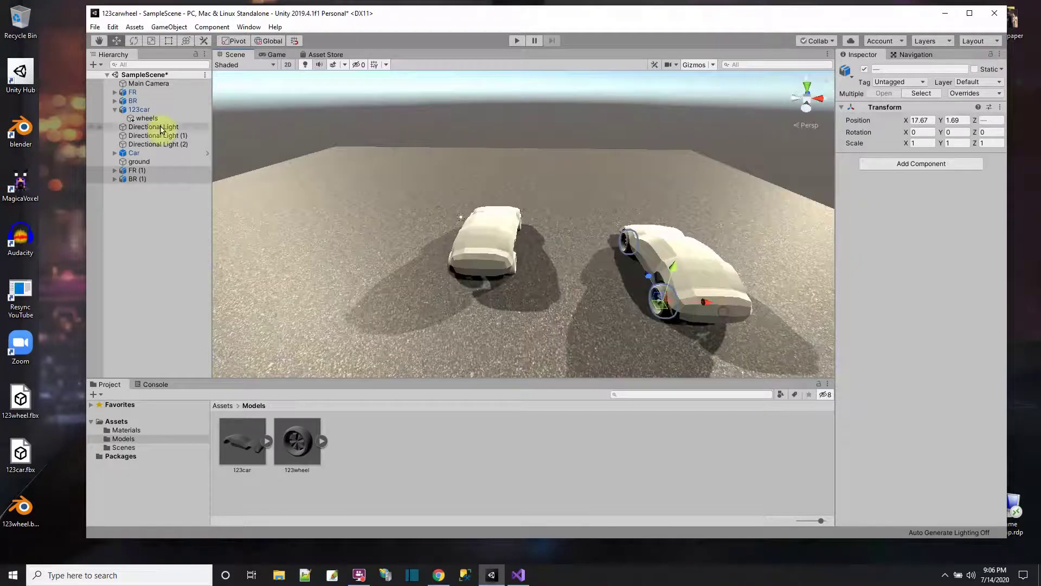
Step: Rename the duplicated front wheel FL and the duplicated rear wheel BL
{"action": "left_click", "coordinate": [133, 171]}
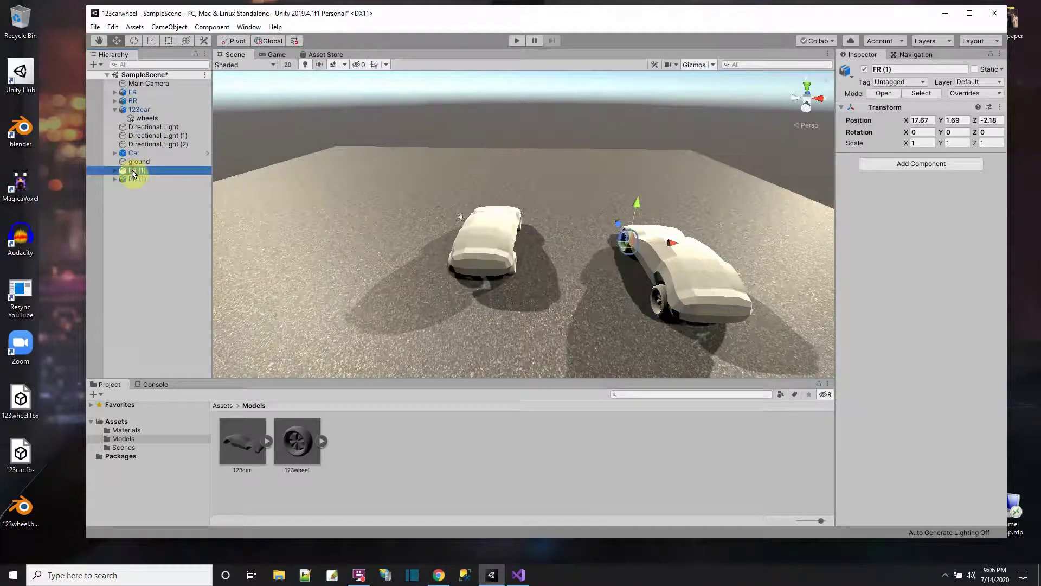
{"action": "left_click", "coordinate": [132, 171]}
{"action": "type", "text": "FL"}
{"action": "key", "text": "Return"}
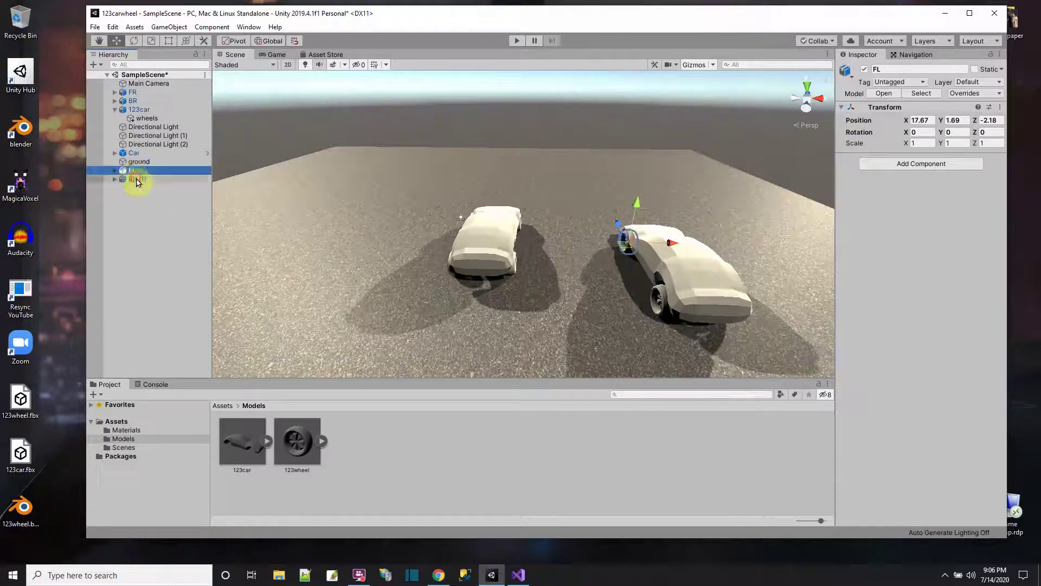
{"action": "left_click", "coordinate": [137, 180]}
{"action": "left_click", "coordinate": [137, 180]}
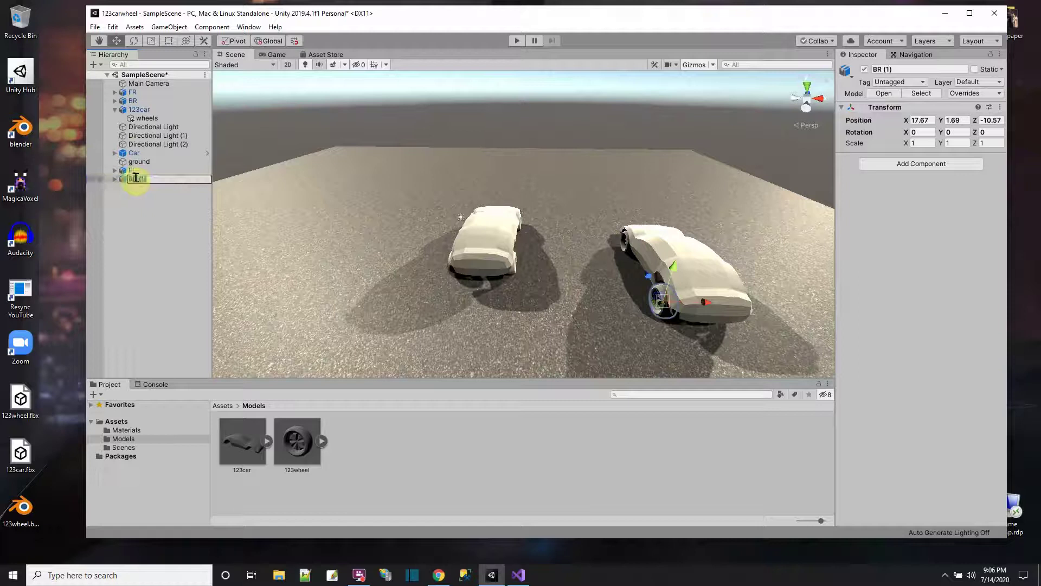
{"action": "type", "text": "BL"}
{"action": "key", "text": "Return"}
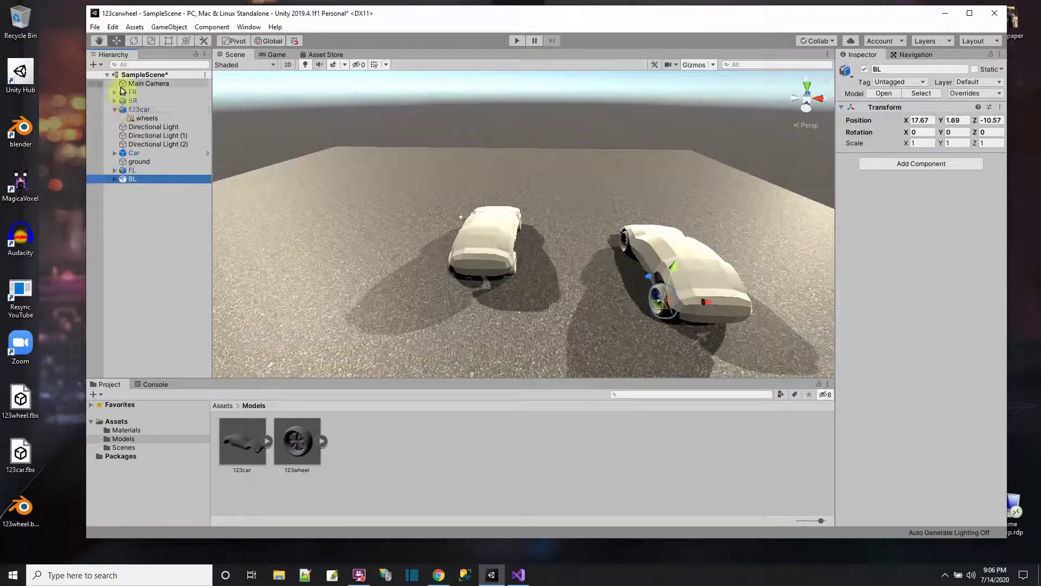
Step: Parent the FR, BR, FL and BL wheels to the wheels object under 123car
{"action": "left_click_drag", "start_coordinate": [133, 93], "coordinate": [133, 103]}
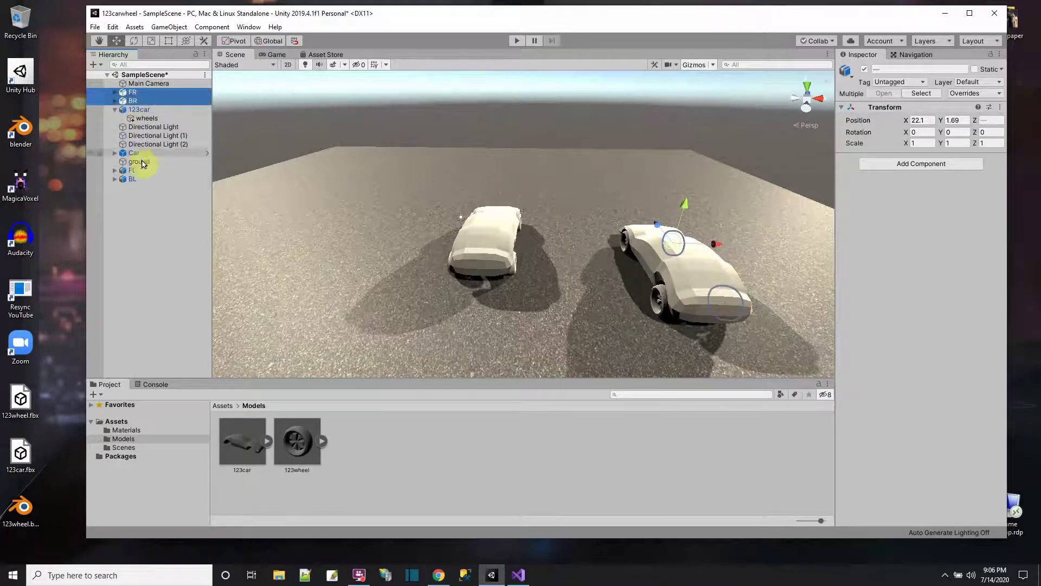
{"action": "left_click", "coordinate": [135, 171], "text": "ctrl"}
{"action": "left_click", "coordinate": [134, 180], "text": "ctrl"}
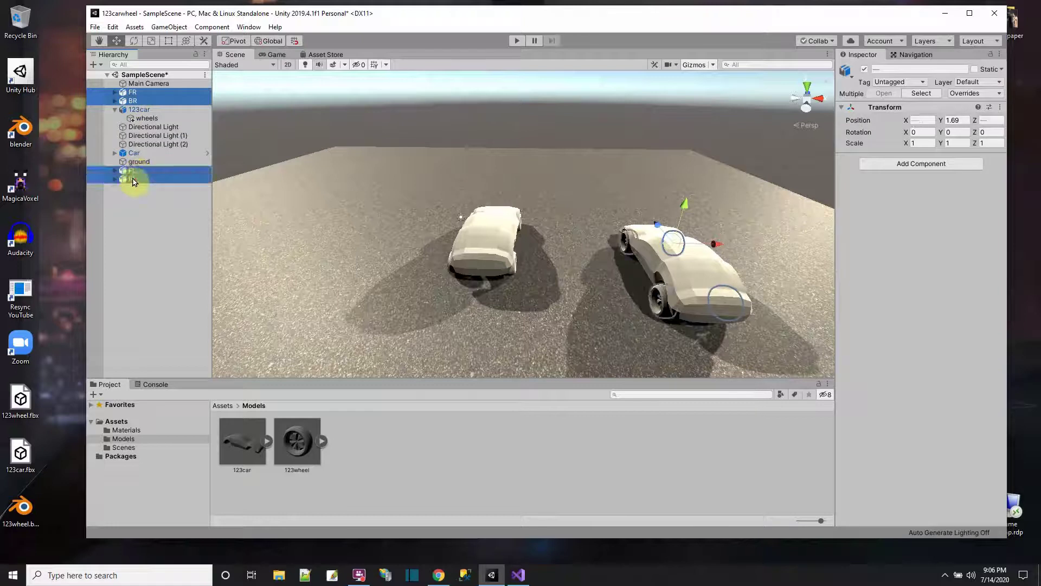
{"action": "left_click_drag", "start_coordinate": [125, 172], "coordinate": [143, 118]}
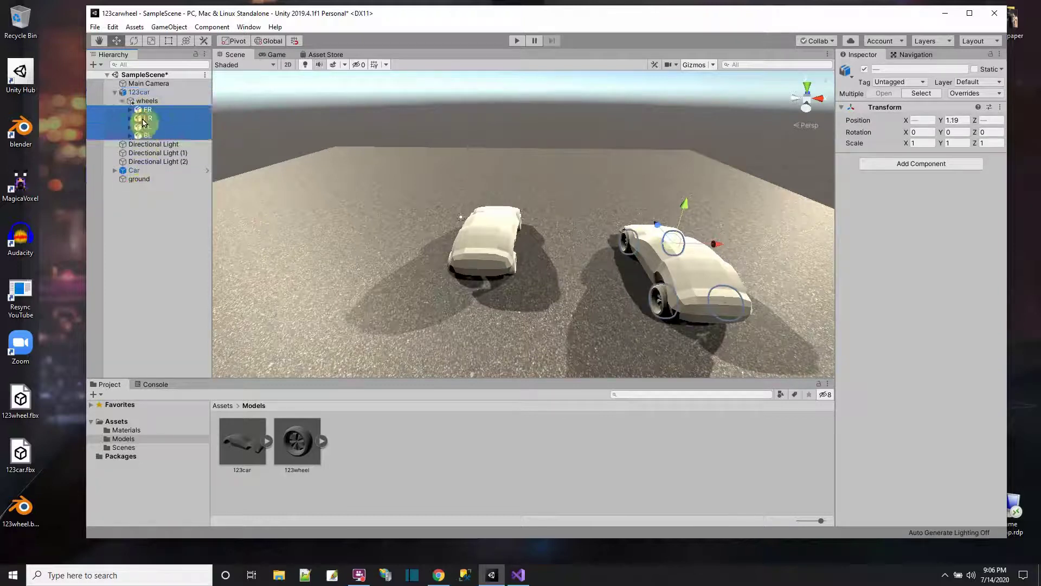
Step: Duplicate the wheels group inside 123car, name the copy colliders and expand it
{"action": "left_click", "coordinate": [139, 92]}
{"action": "left_click", "coordinate": [146, 101]}
{"action": "right_click", "coordinate": [145, 102]}
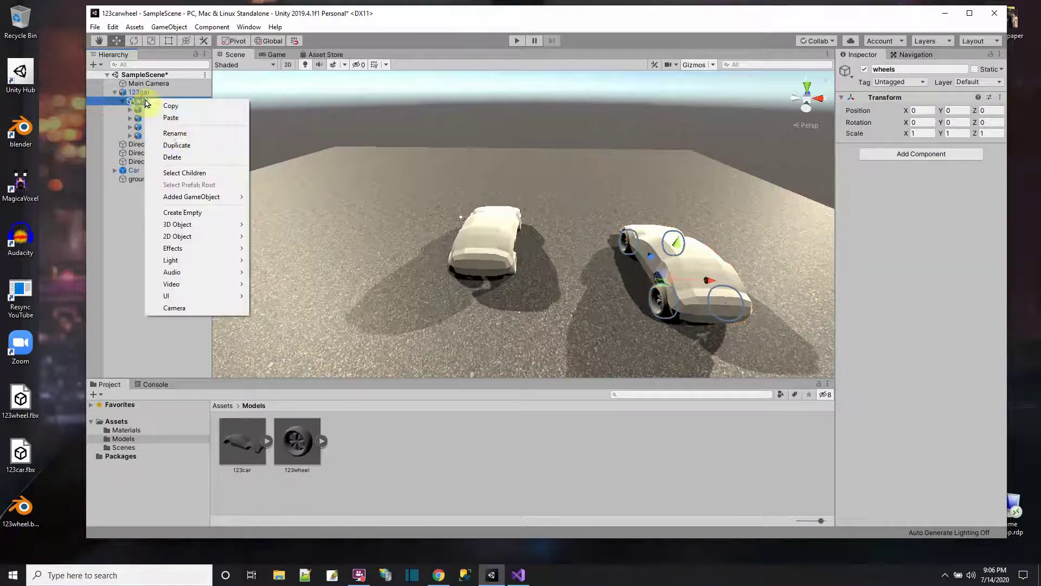
{"action": "left_click", "coordinate": [176, 146]}
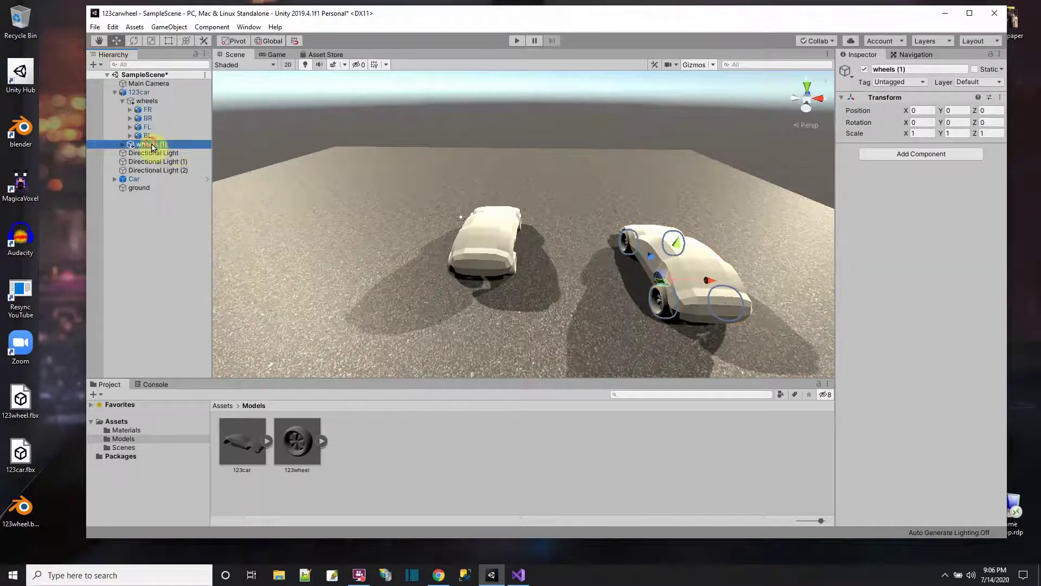
{"action": "left_click", "coordinate": [152, 145]}
{"action": "type", "text": "colli"}
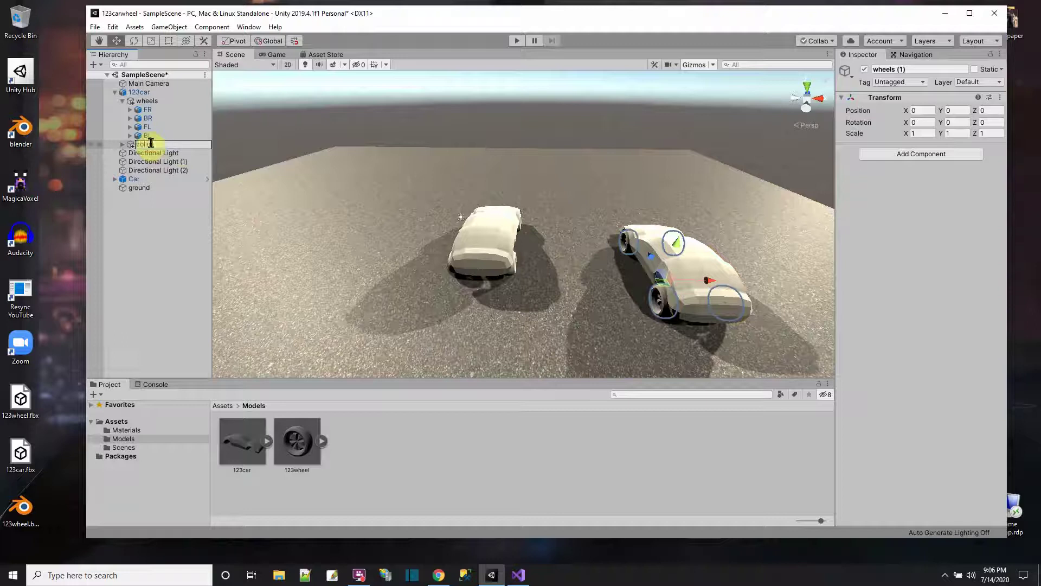
{"action": "type", "text": "ders"}
{"action": "key", "text": "Return"}
{"action": "left_click", "coordinate": [122, 144]}
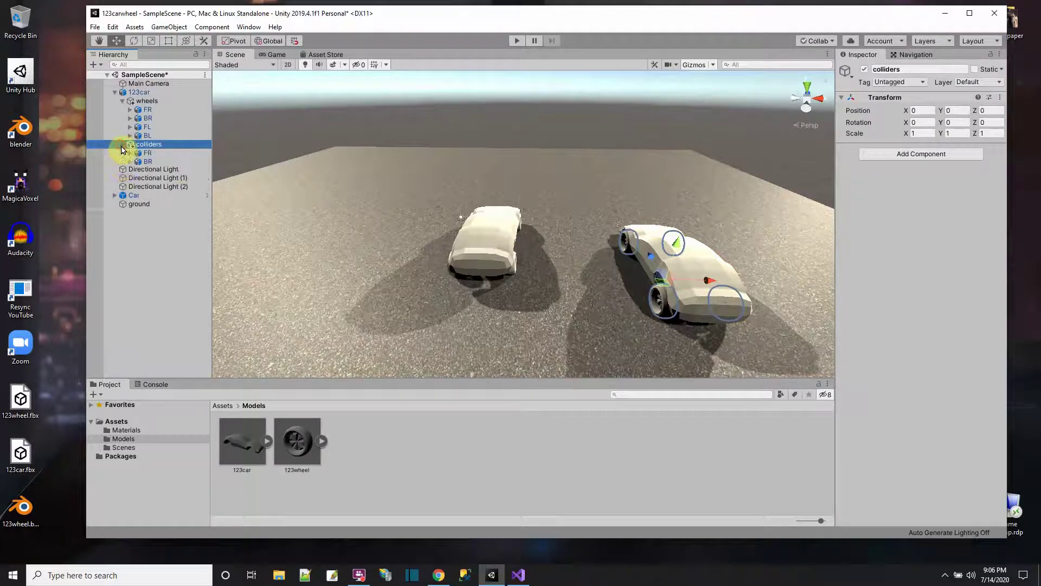
Step: Try to delete the rim and tire from the FR object in the colliders group
{"action": "left_click", "coordinate": [130, 153]}
{"action": "left_click", "coordinate": [154, 162]}
{"action": "left_click", "coordinate": [159, 170], "text": "shift"}
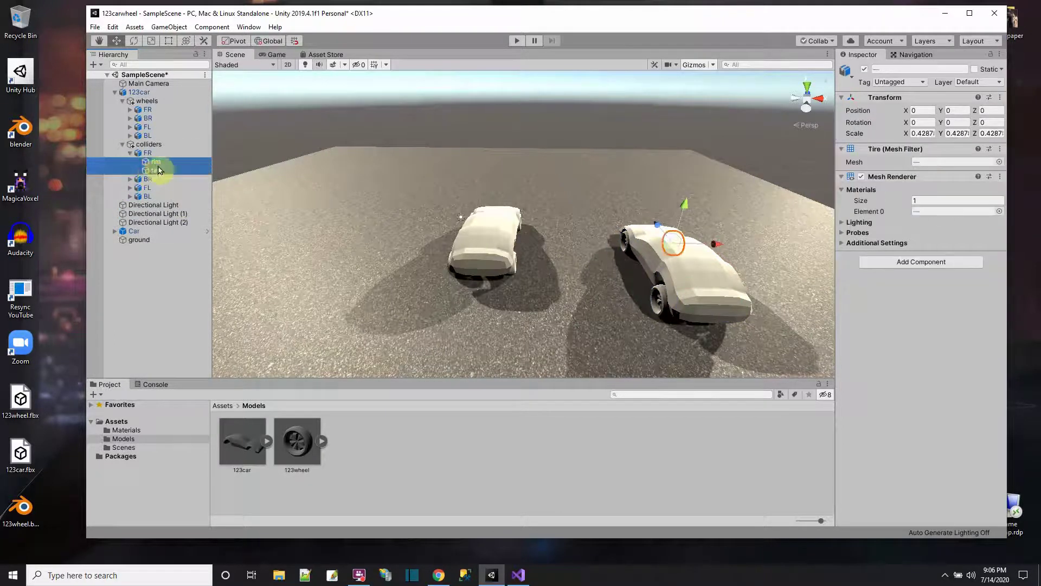
{"action": "key", "text": "Delete"}
{"action": "left_click", "coordinate": [609, 301]}
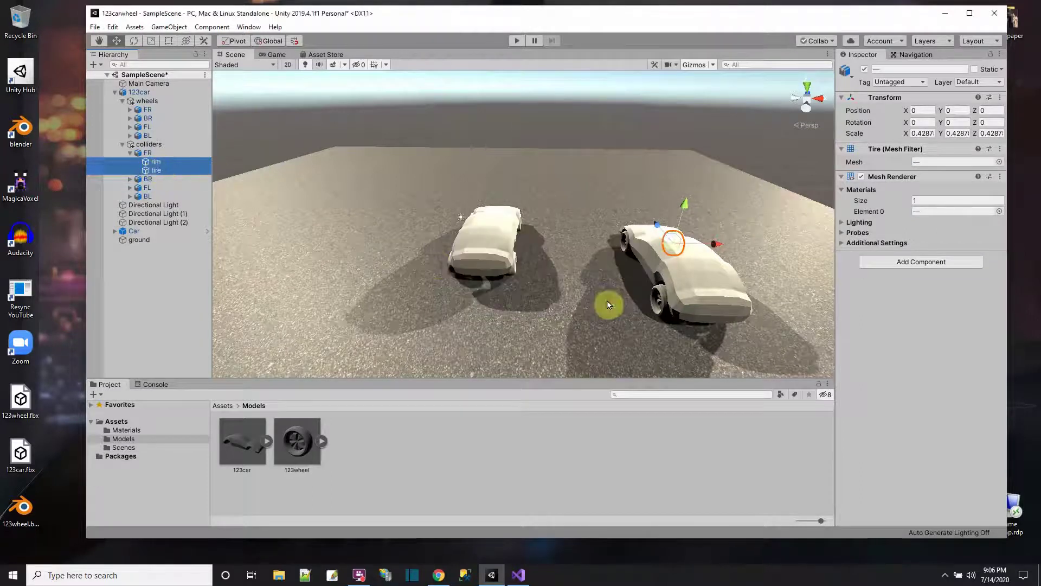
{"action": "left_click", "coordinate": [130, 154]}
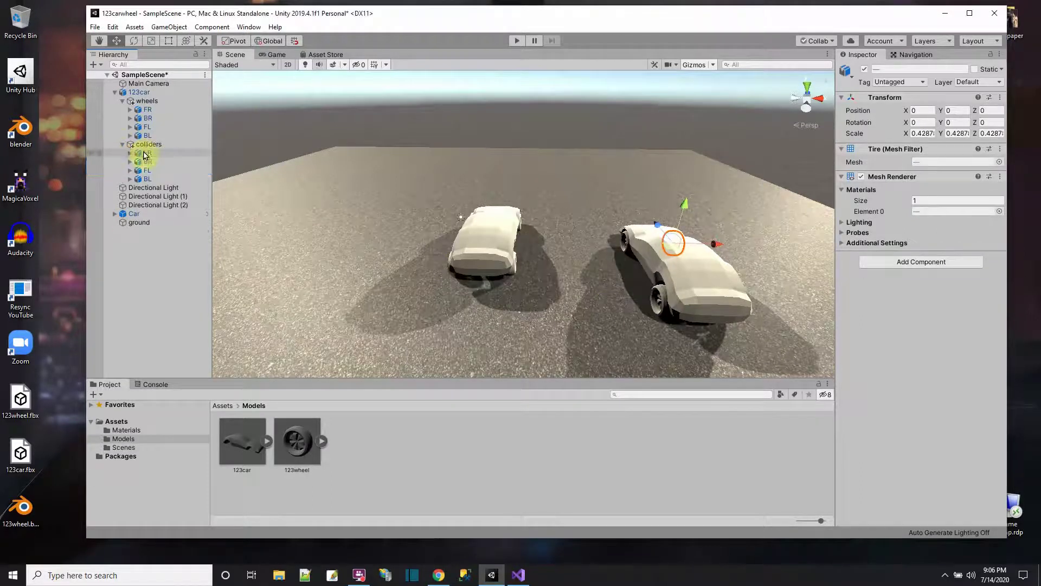
Step: Completely unpack the prefabs of FR, BR, FL and BL in the colliders group
{"action": "left_click", "coordinate": [144, 153]}
{"action": "left_click", "coordinate": [147, 179], "text": "shift"}
{"action": "right_click", "coordinate": [148, 181]}
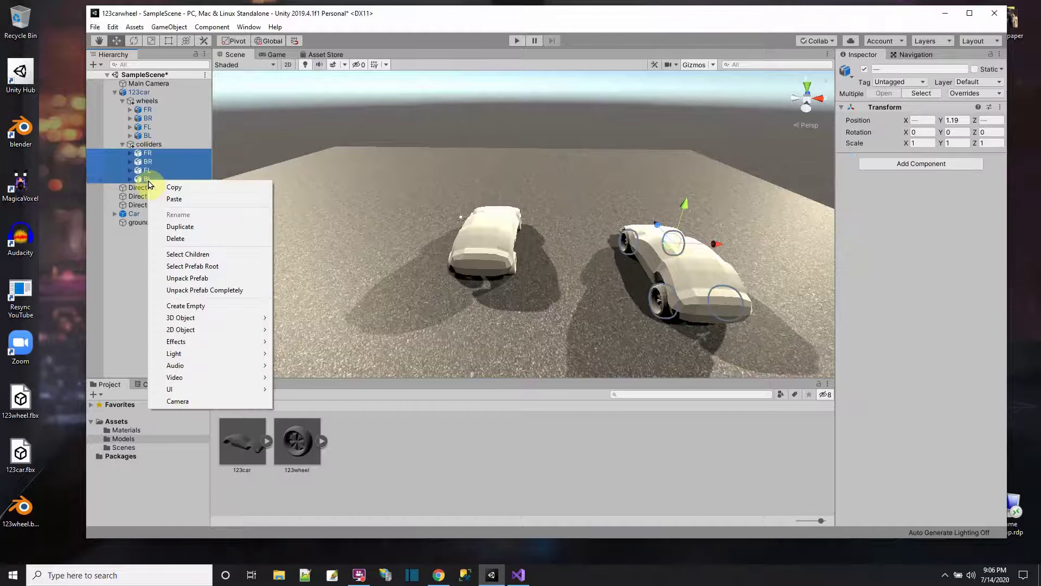
{"action": "left_click", "coordinate": [204, 290]}
Step: Delete the rim and tire under the unpacked FR object in the colliders group
{"action": "left_click", "coordinate": [130, 154]}
{"action": "left_click", "coordinate": [130, 153]}
{"action": "left_click", "coordinate": [153, 162]}
{"action": "left_click", "coordinate": [155, 171], "text": "shift"}
{"action": "left_click", "coordinate": [216, 202]}
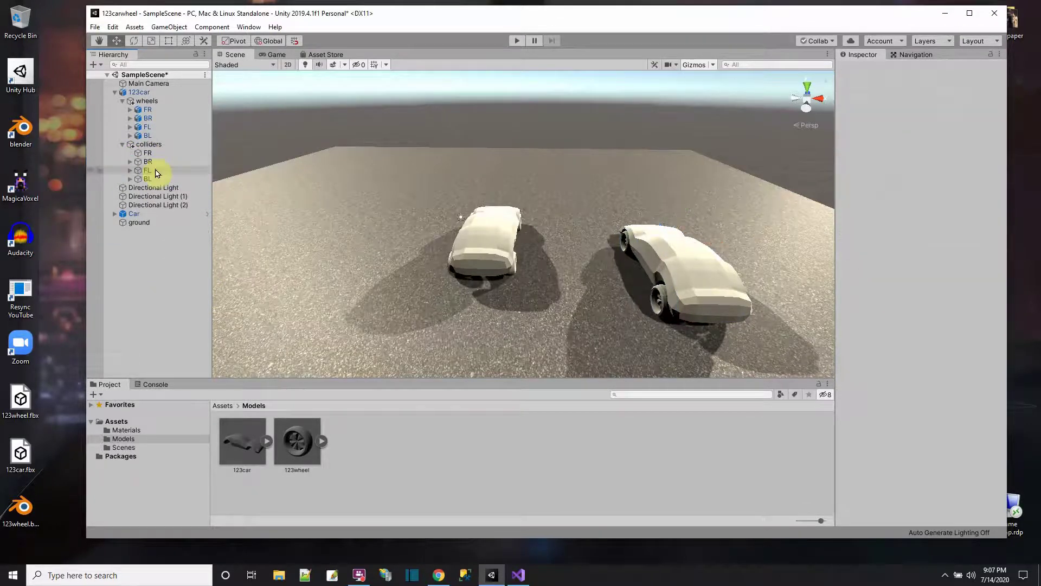
Step: Delete the rim and tire under the BR, FL and BL objects in the colliders group
{"action": "left_click", "coordinate": [130, 154]}
{"action": "left_click", "coordinate": [131, 162]}
{"action": "left_click", "coordinate": [130, 162]}
{"action": "left_click", "coordinate": [147, 170]}
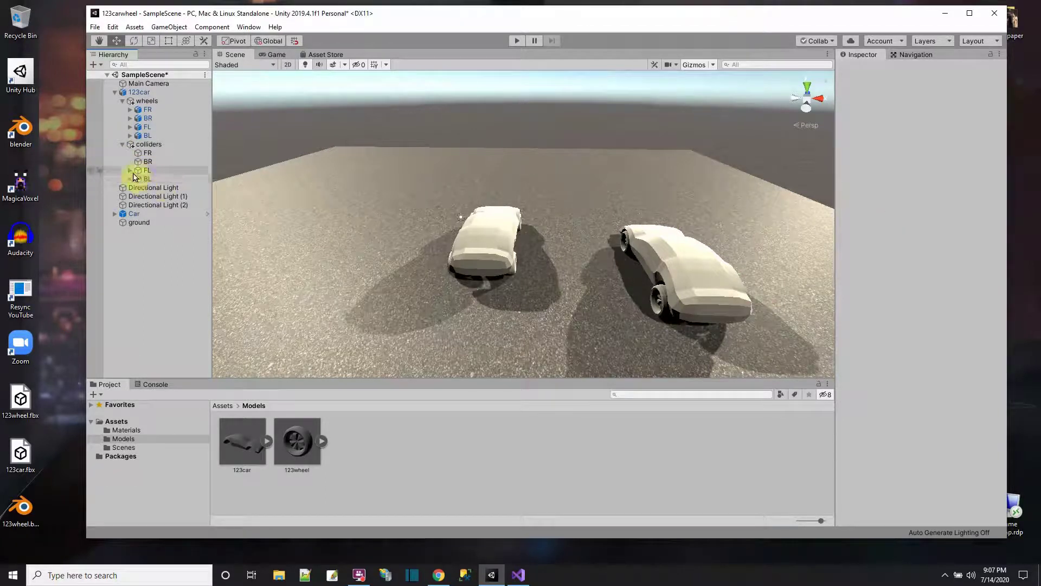
{"action": "left_click", "coordinate": [146, 179]}
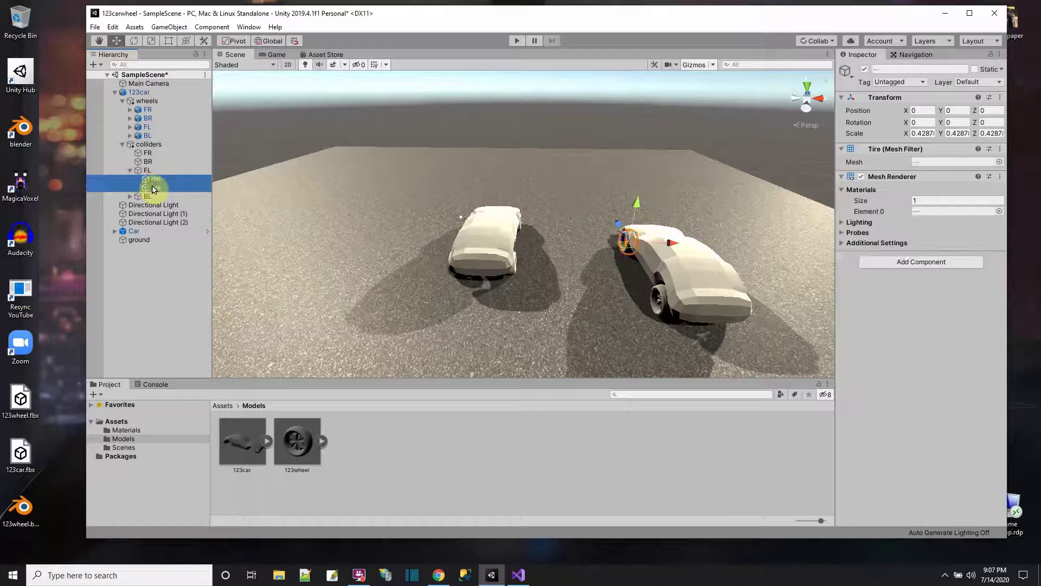
{"action": "left_click", "coordinate": [130, 179]}
{"action": "left_click", "coordinate": [152, 190]}
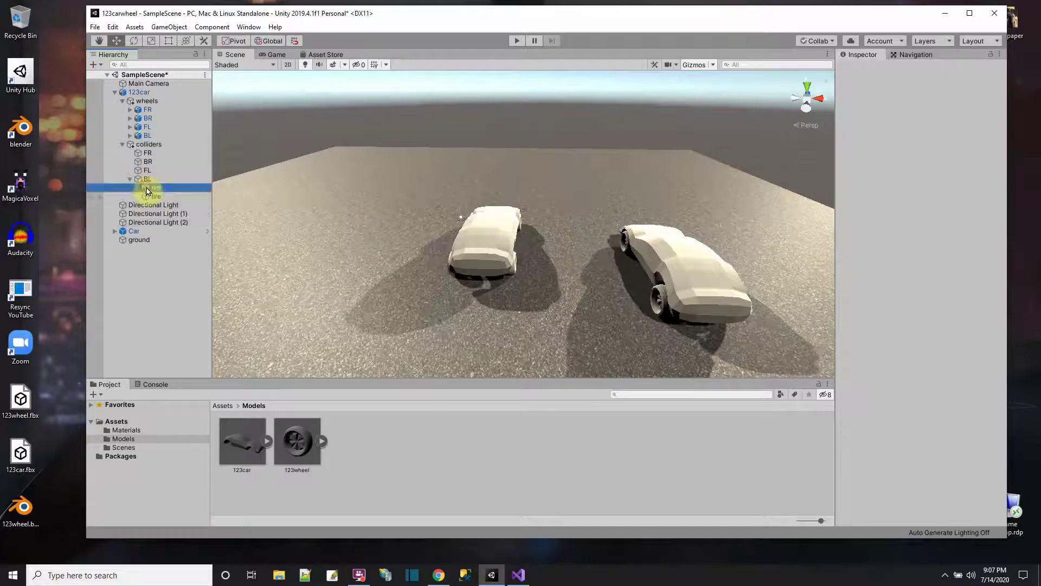
{"action": "key", "text": "Delete"}
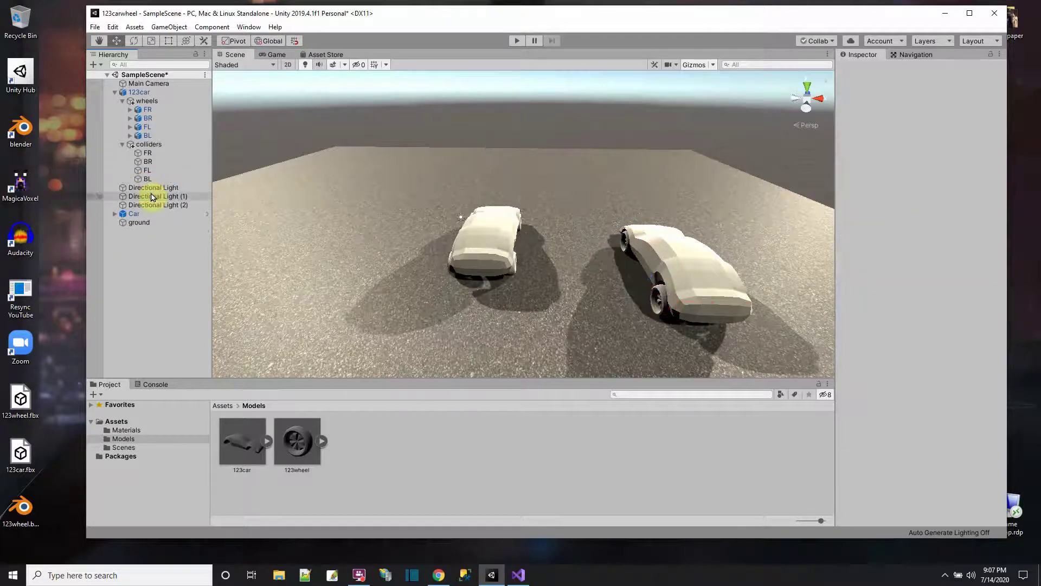
Step: Add a Wheel Collider component to FR, BR, FL and BL in the colliders group together
{"action": "left_click", "coordinate": [147, 154]}
{"action": "left_click", "coordinate": [148, 179], "text": "shift"}
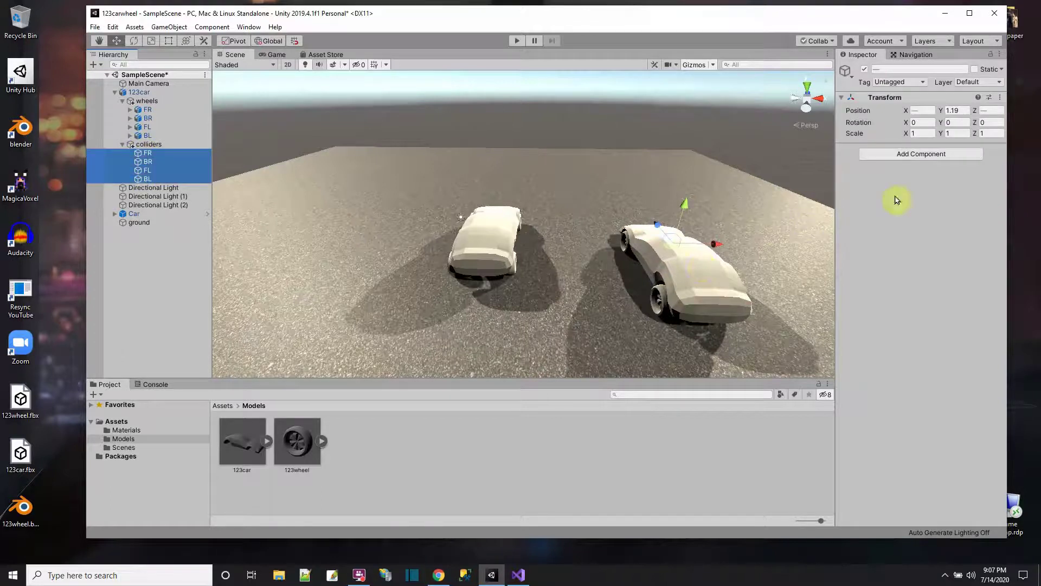
{"action": "left_click", "coordinate": [919, 155]}
{"action": "left_click", "coordinate": [915, 290]}
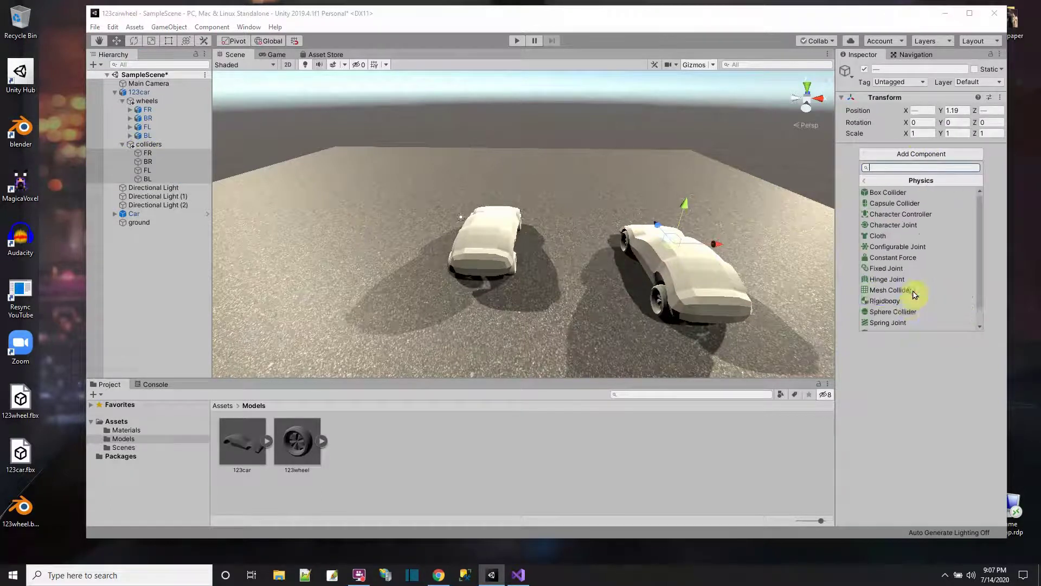
{"action": "scroll", "coordinate": [908, 304], "scroll_direction": "down", "scroll_amount": 1}
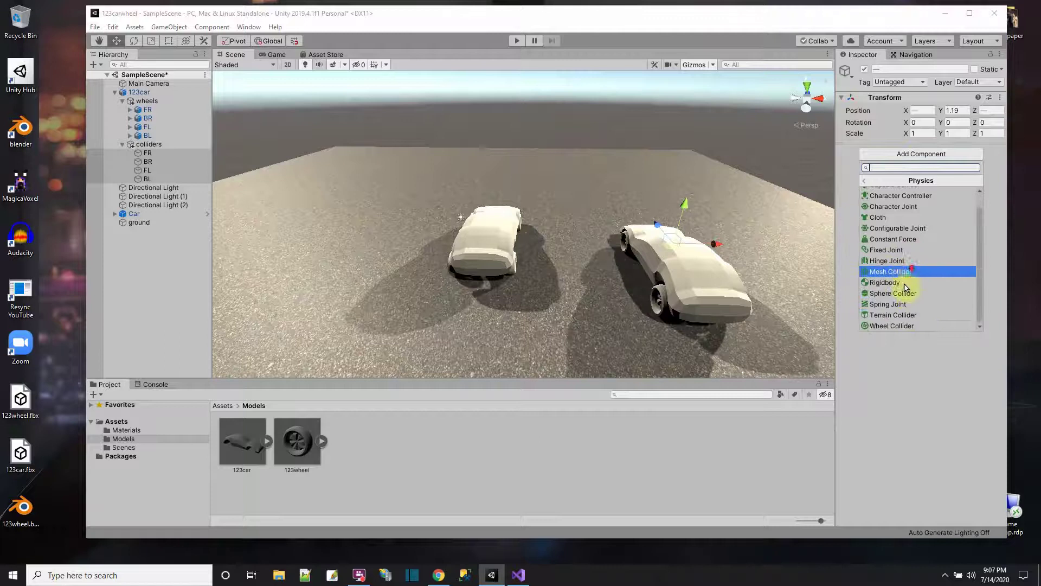
{"action": "left_click", "coordinate": [904, 325]}
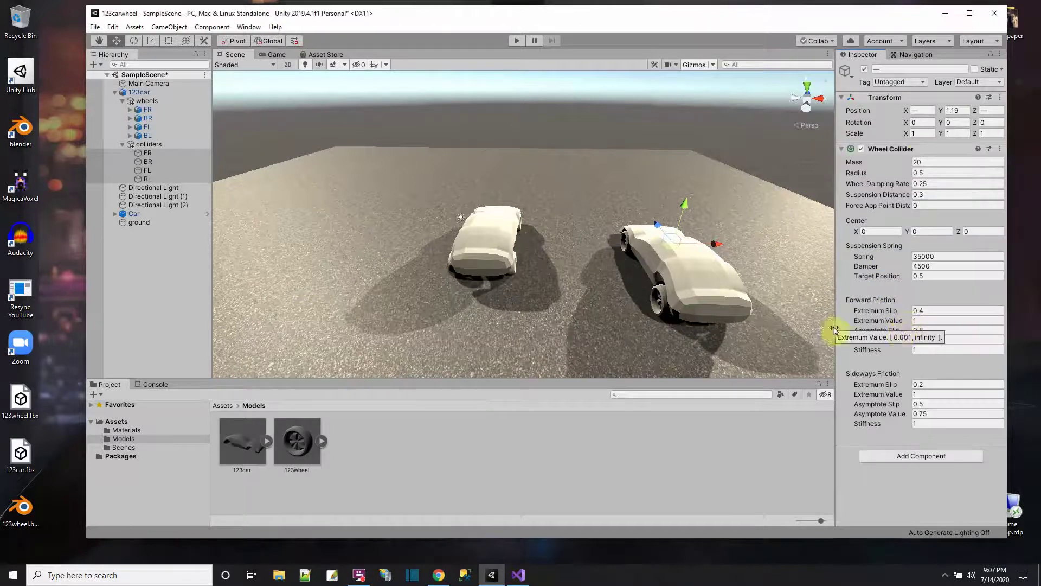
{"action": "left_click", "coordinate": [147, 170]}
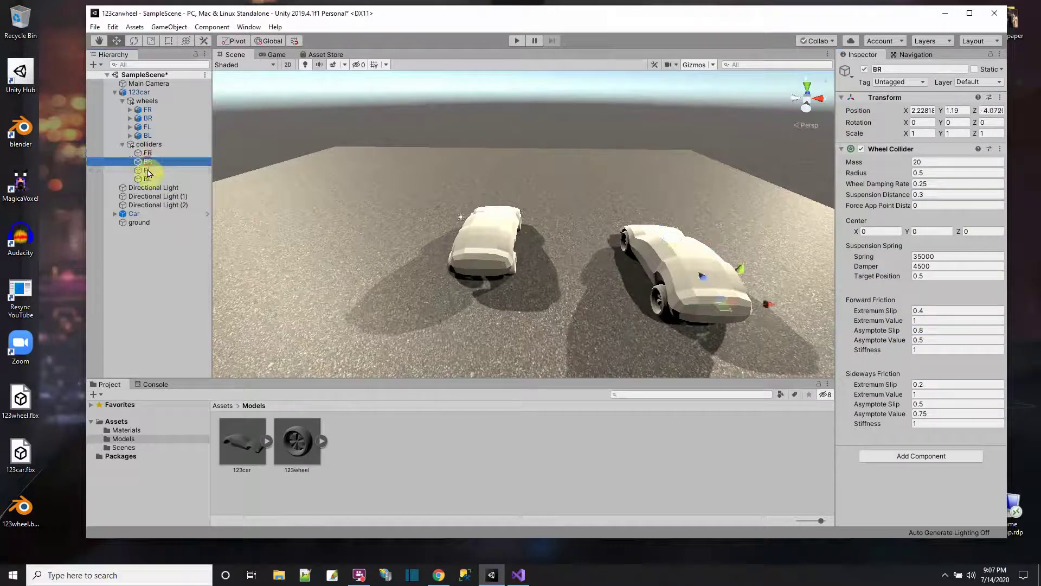
Step: Add a Mesh Collider to the 123car object and make it convex
{"action": "left_click_drag", "start_coordinate": [147, 172], "coordinate": [144, 103]}
{"action": "left_click", "coordinate": [139, 93]}
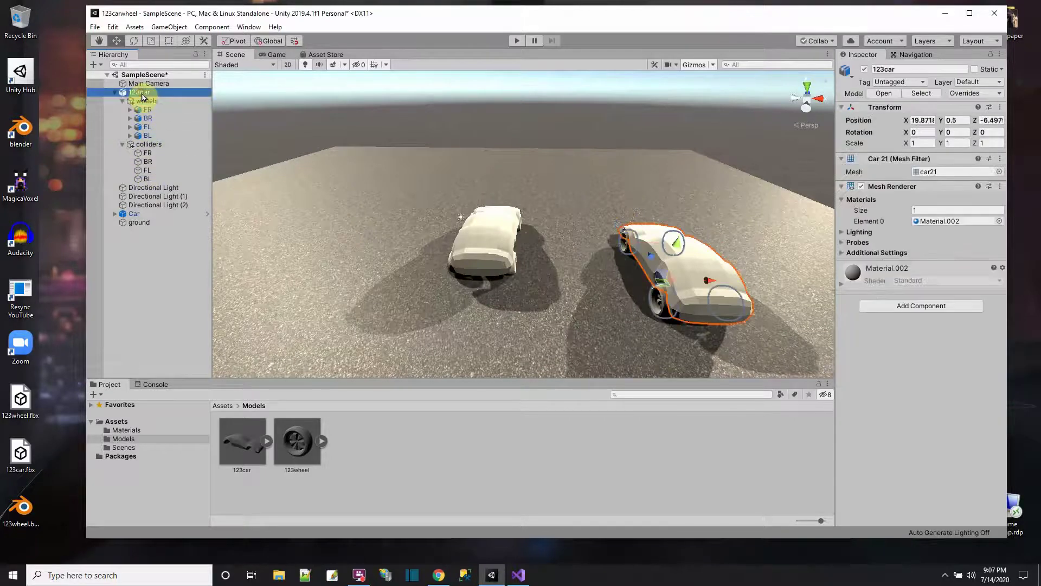
{"action": "left_click", "coordinate": [933, 307]}
{"action": "left_click", "coordinate": [904, 437]}
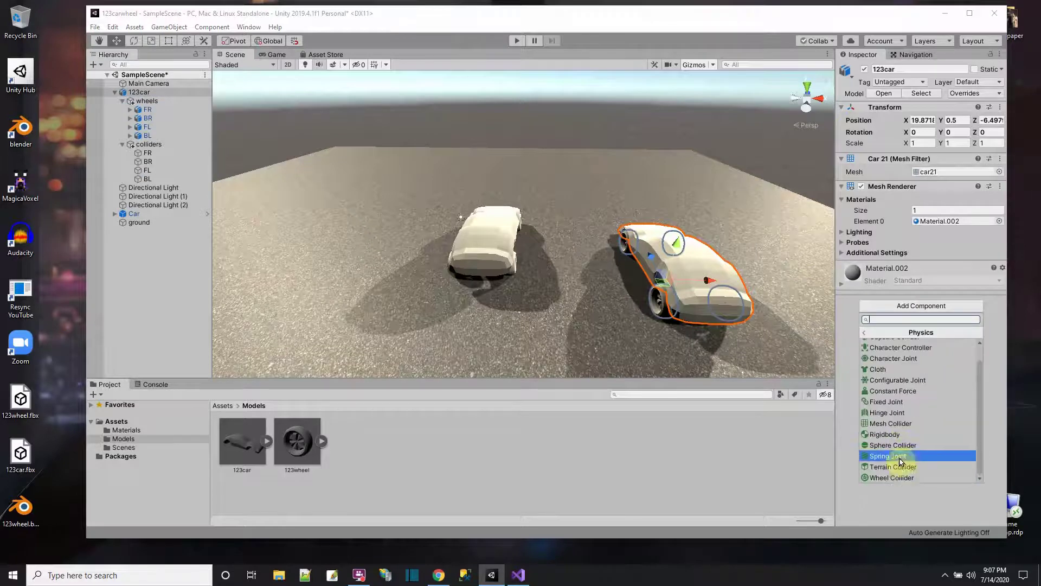
{"action": "left_click", "coordinate": [902, 423]}
{"action": "left_click", "coordinate": [916, 281]}
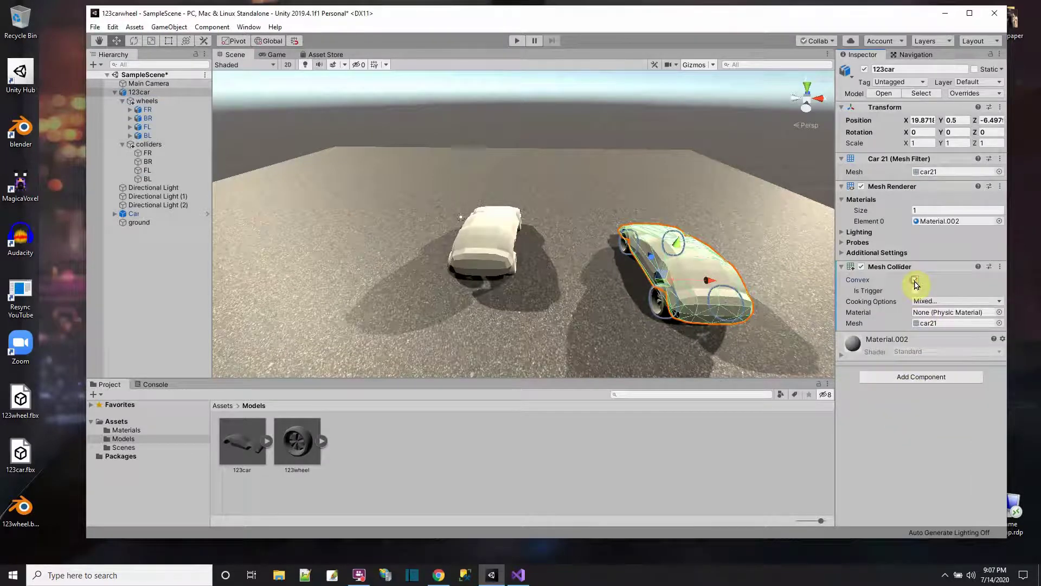
Step: Add a Rigidbody to 123car and set its mass to 1200
{"action": "left_click", "coordinate": [924, 377]}
{"action": "left_click", "coordinate": [910, 506]}
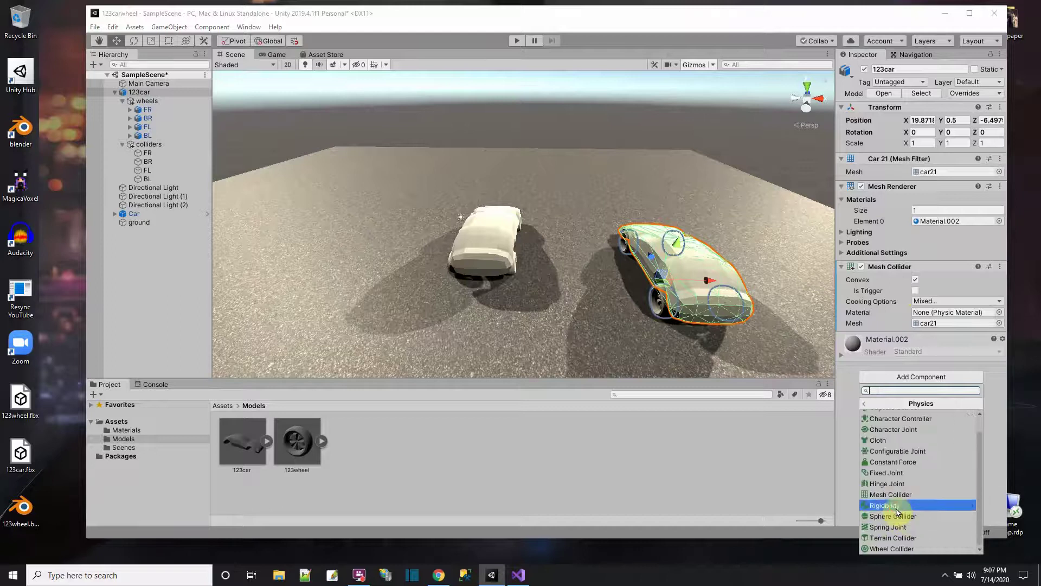
{"action": "left_click", "coordinate": [896, 508]}
{"action": "left_click", "coordinate": [929, 353]}
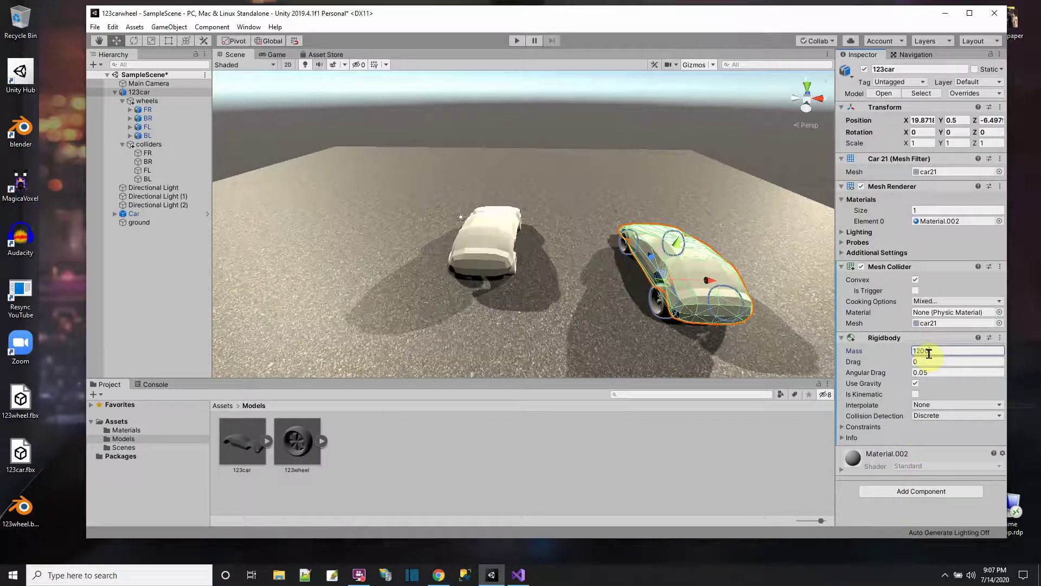
Step: Move the 123car object below ground in the scene hierarchy
{"action": "left_click", "coordinate": [722, 338]}
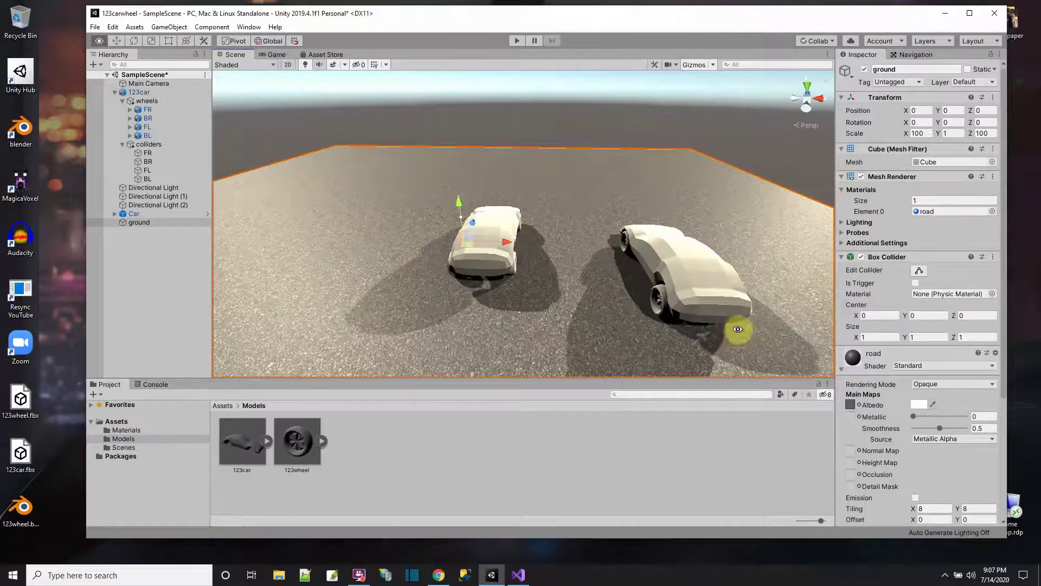
{"action": "left_click_drag", "start_coordinate": [733, 339], "coordinate": [537, 281], "text": "alt"}
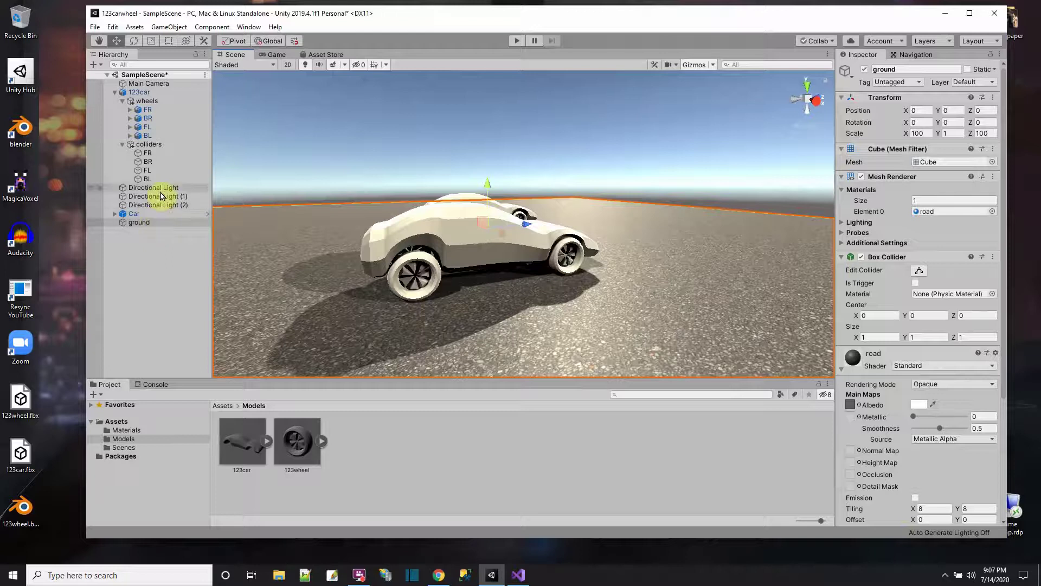
{"action": "left_click_drag", "start_coordinate": [135, 92], "coordinate": [144, 226]}
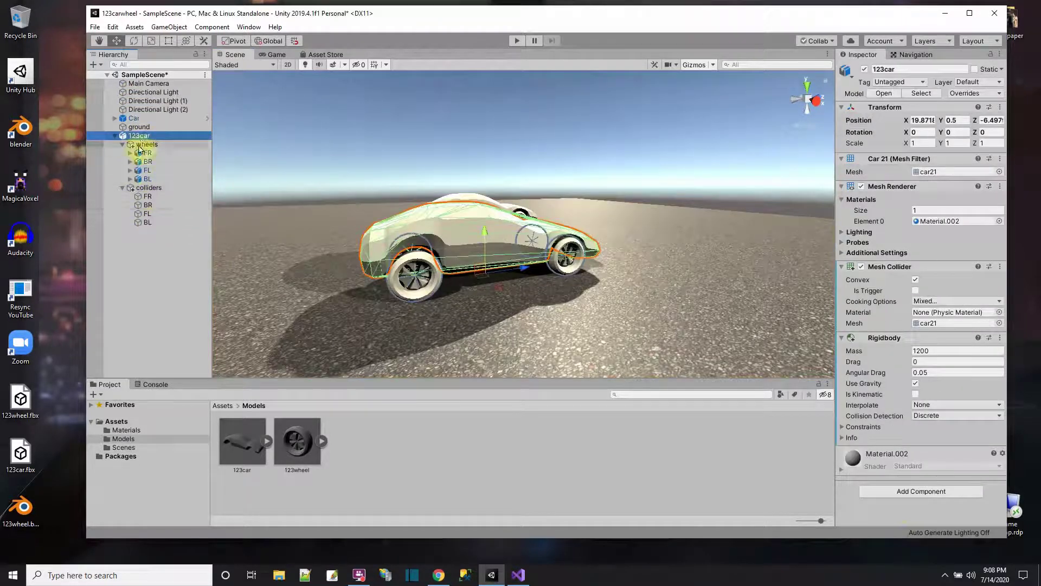
Step: Enlarge the radius of all four wheel colliders to about 1.04 to match the 123car tires
{"action": "left_click", "coordinate": [155, 198]}
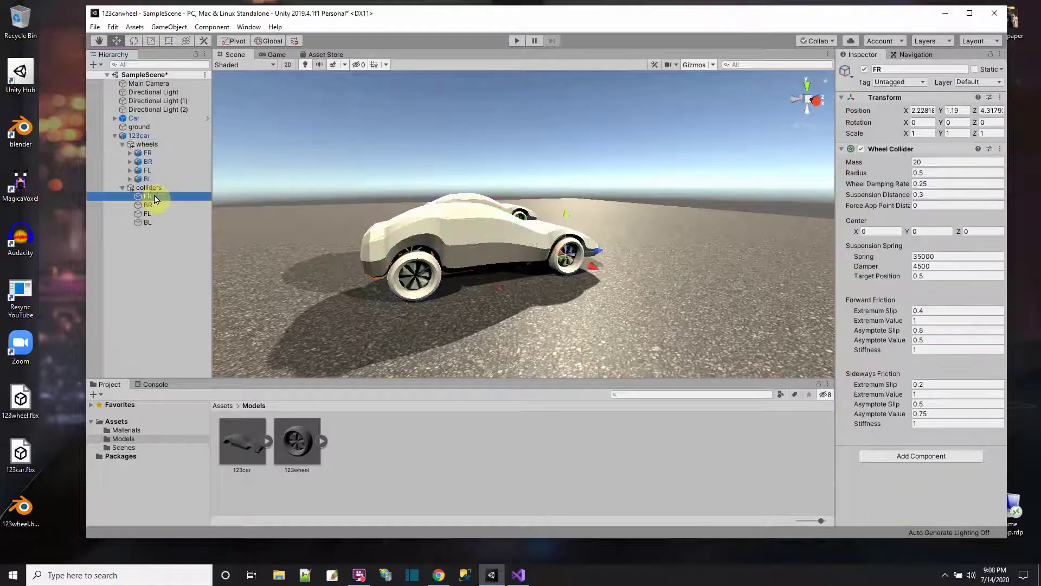
{"action": "scroll", "coordinate": [530, 311], "scroll_direction": "up", "scroll_amount": 4}
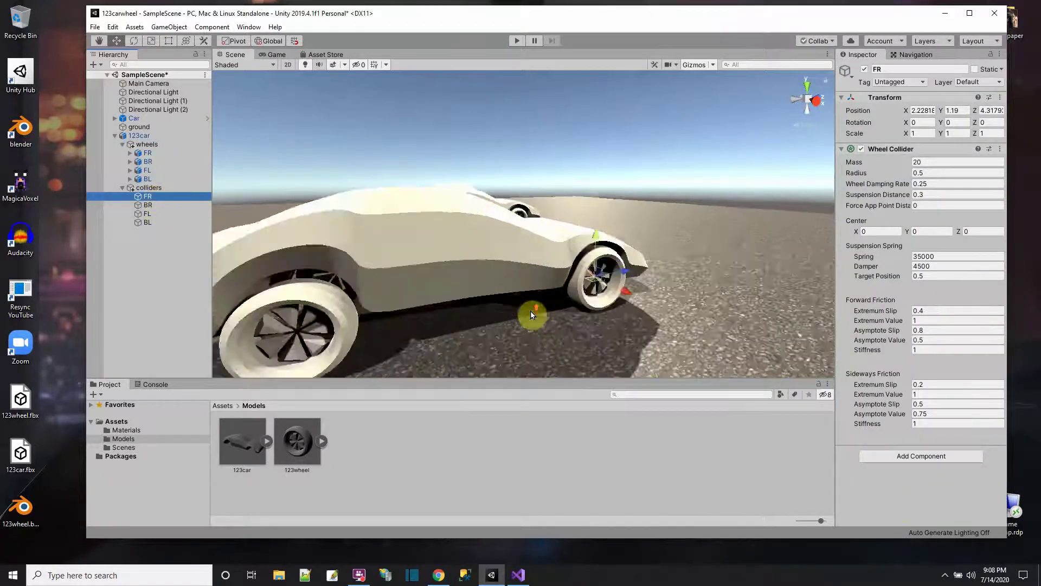
{"action": "left_click", "coordinate": [147, 222], "text": "shift"}
{"action": "scroll", "coordinate": [561, 333], "scroll_direction": "down", "scroll_amount": 2}
{"action": "scroll", "coordinate": [559, 330], "scroll_direction": "down", "scroll_amount": 2}
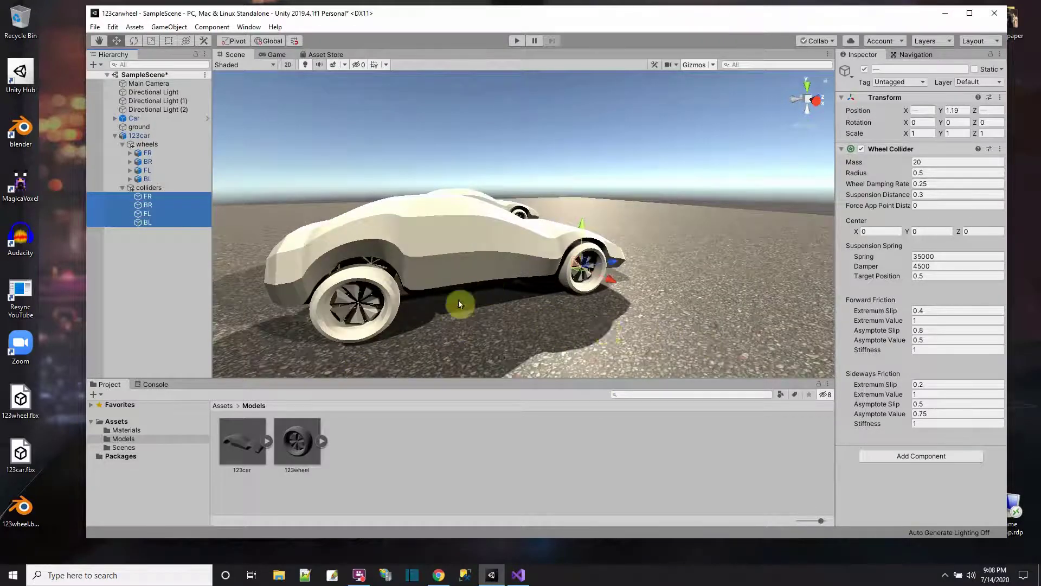
{"action": "scroll", "coordinate": [401, 302], "scroll_direction": "up", "scroll_amount": 2}
{"action": "scroll", "coordinate": [477, 342], "scroll_direction": "down", "scroll_amount": 2}
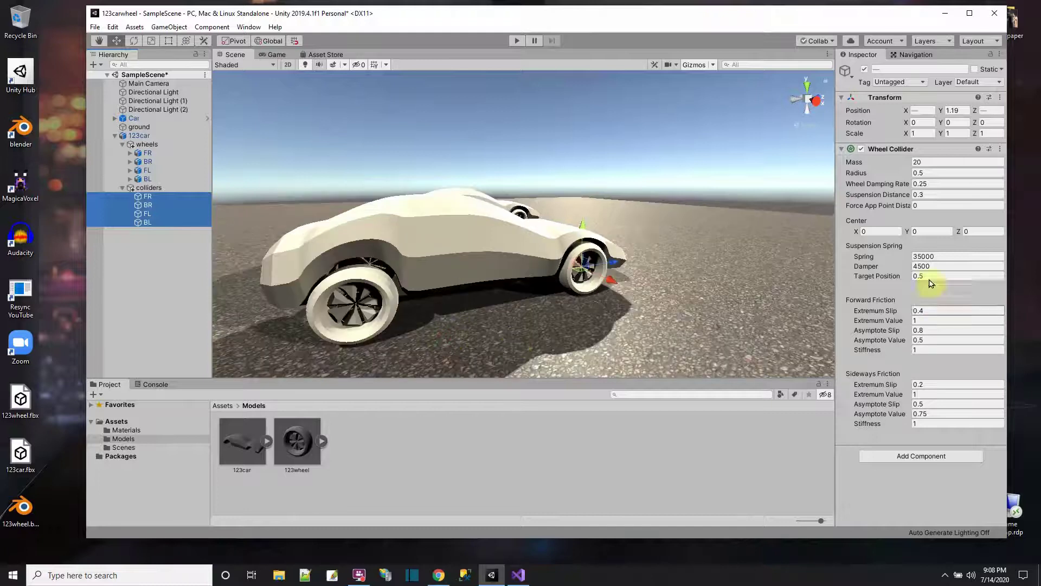
{"action": "left_click", "coordinate": [869, 175]}
{"action": "left_click_drag", "start_coordinate": [878, 175], "coordinate": [886, 176]}
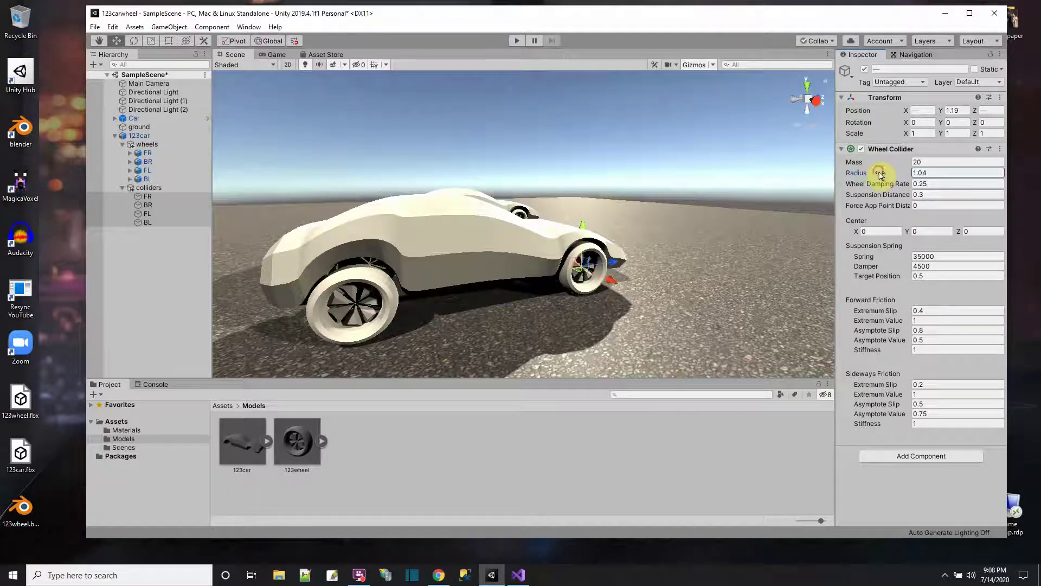
{"action": "left_click", "coordinate": [147, 137]}
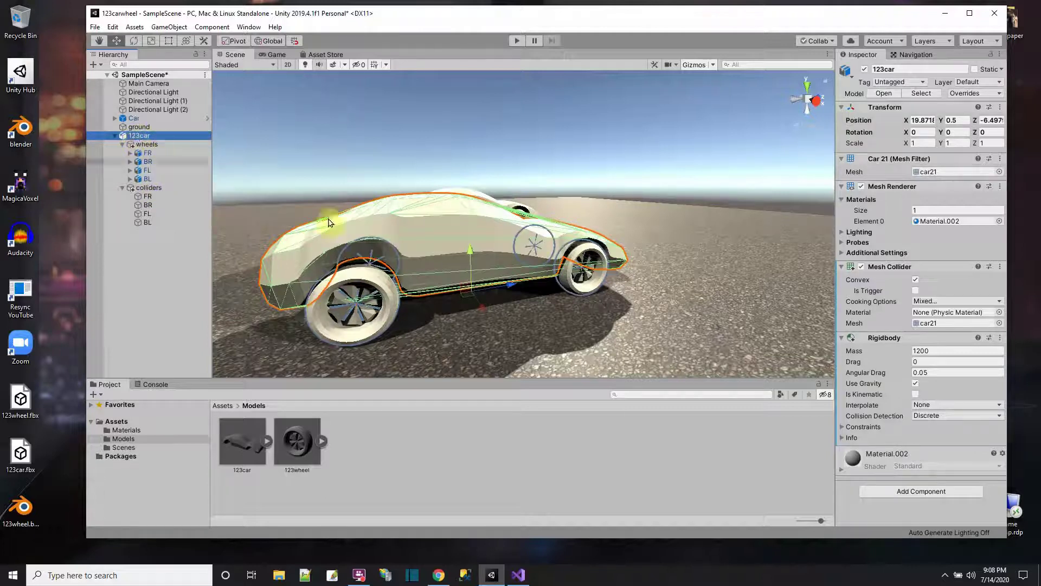
Step: Delete the old Car prefab from the Assets folder and the Car object from the scene
{"action": "left_click", "coordinate": [117, 422]}
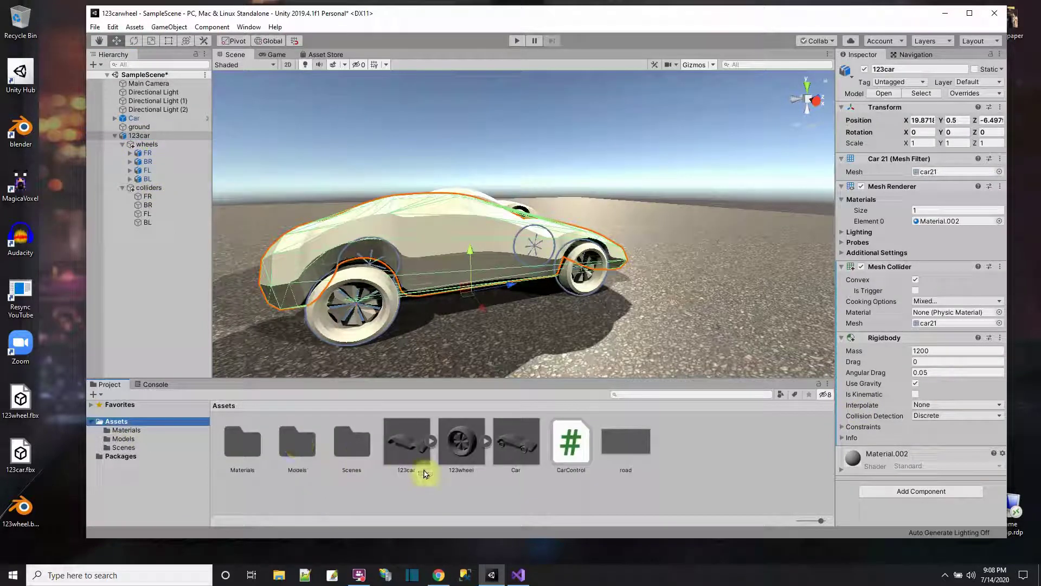
{"action": "left_click", "coordinate": [519, 439]}
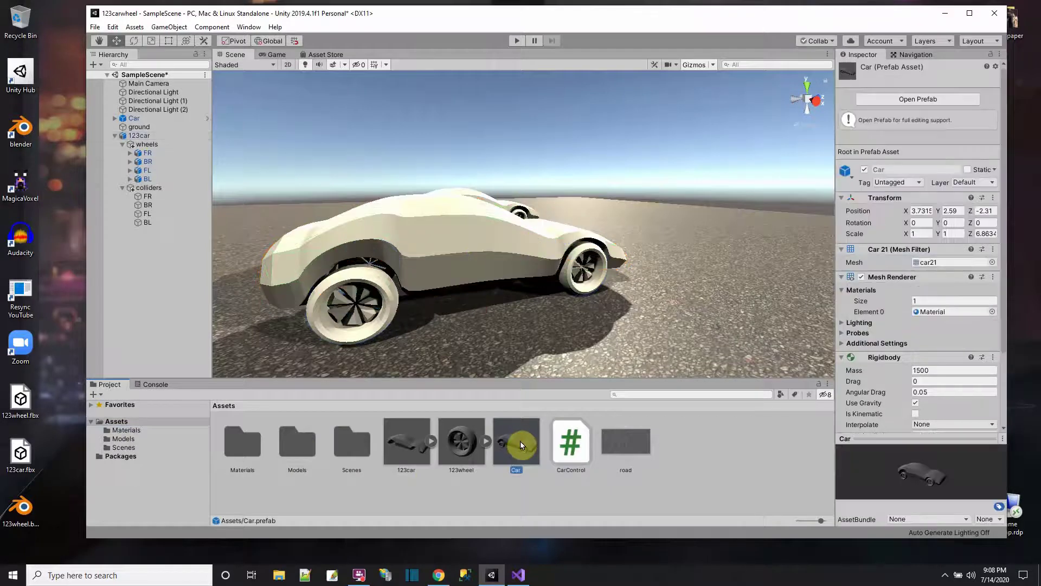
{"action": "key", "text": "Delete"}
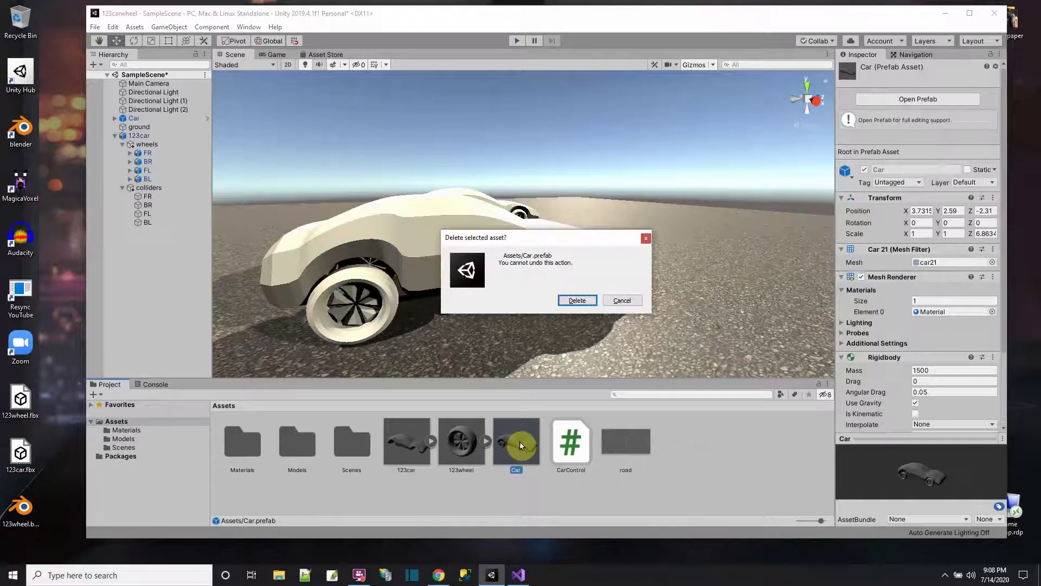
{"action": "left_click", "coordinate": [576, 301]}
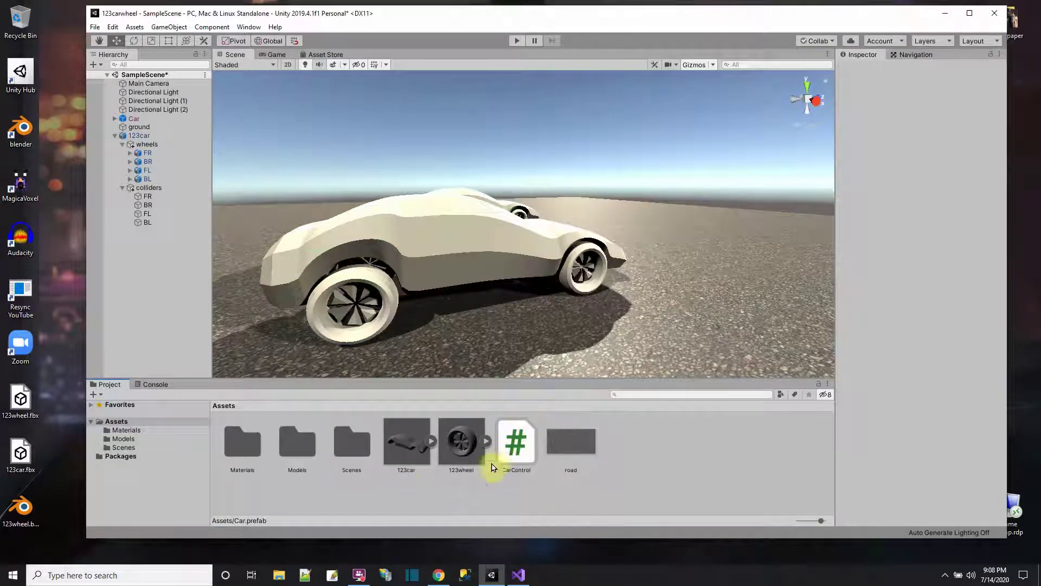
{"action": "right_click", "coordinate": [124, 118]}
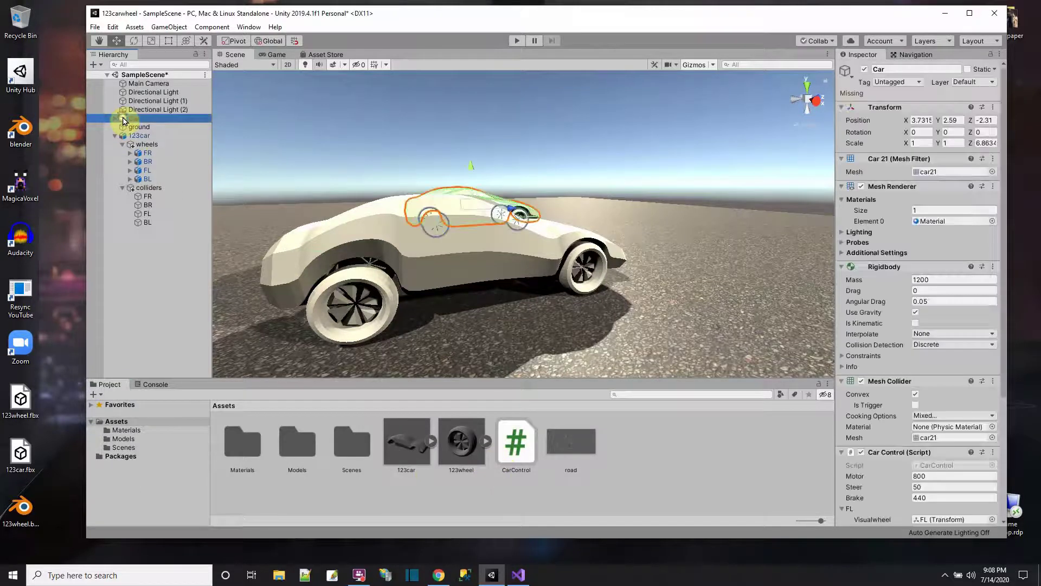
{"action": "left_click", "coordinate": [149, 174]}
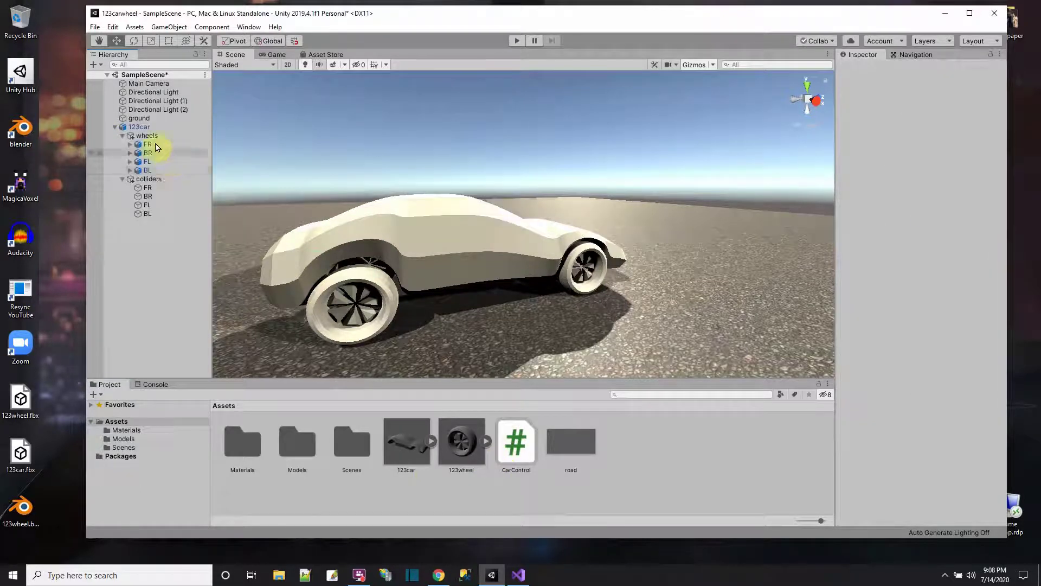
Step: Delete the 123car and 123wheel models stored directly in the Assets folder
{"action": "left_click", "coordinate": [140, 127]}
{"action": "left_click", "coordinate": [407, 450]}
{"action": "left_click", "coordinate": [457, 451], "text": "ctrl"}
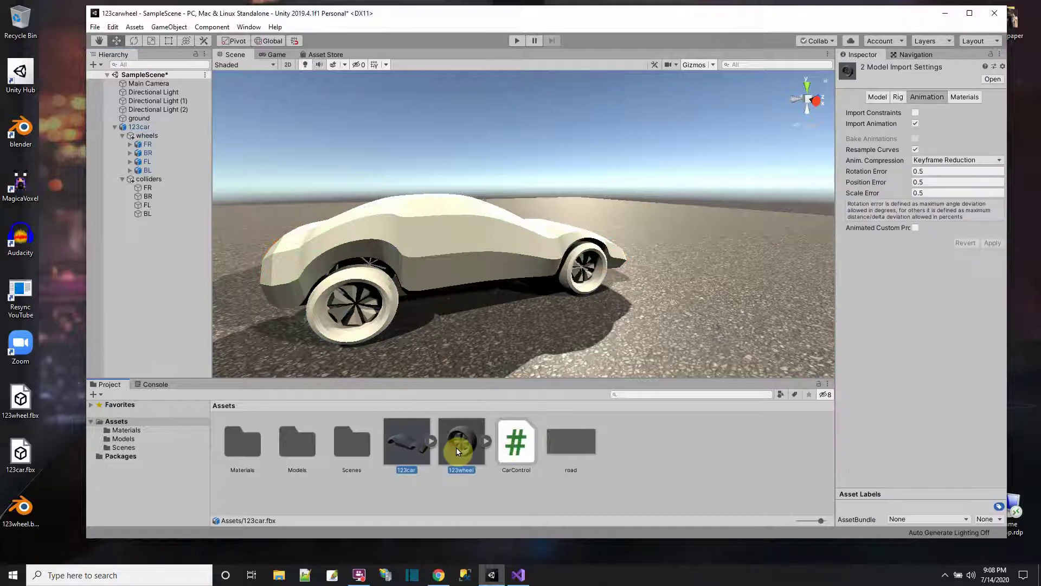
{"action": "key", "text": "Delete"}
{"action": "left_click", "coordinate": [578, 301]}
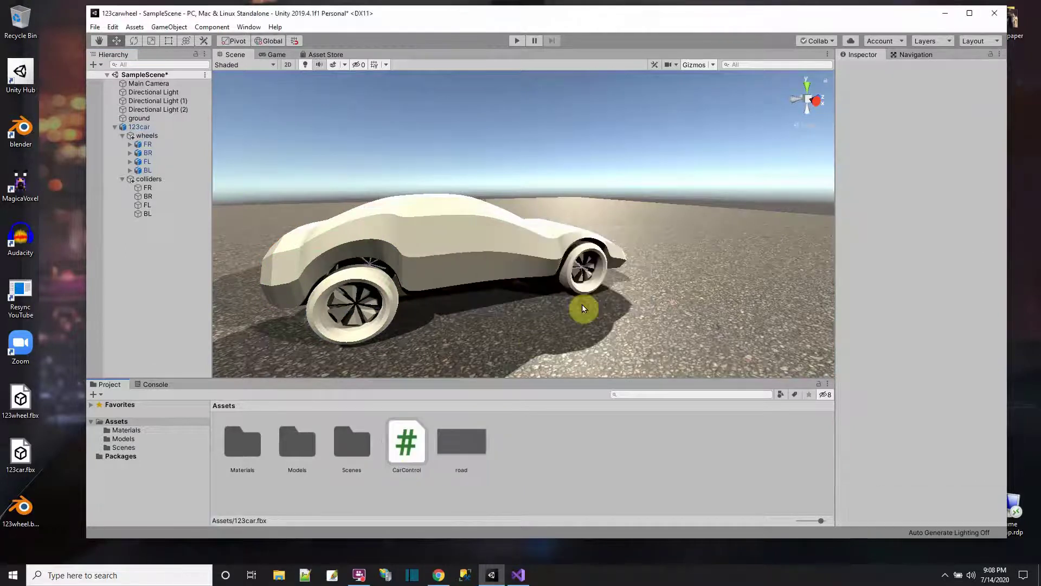
Step: Attach the CarControl script to 123car and assign FR, BR, FL and BL from the wheels group as its matching Visualwheel references
{"action": "left_click", "coordinate": [134, 127]}
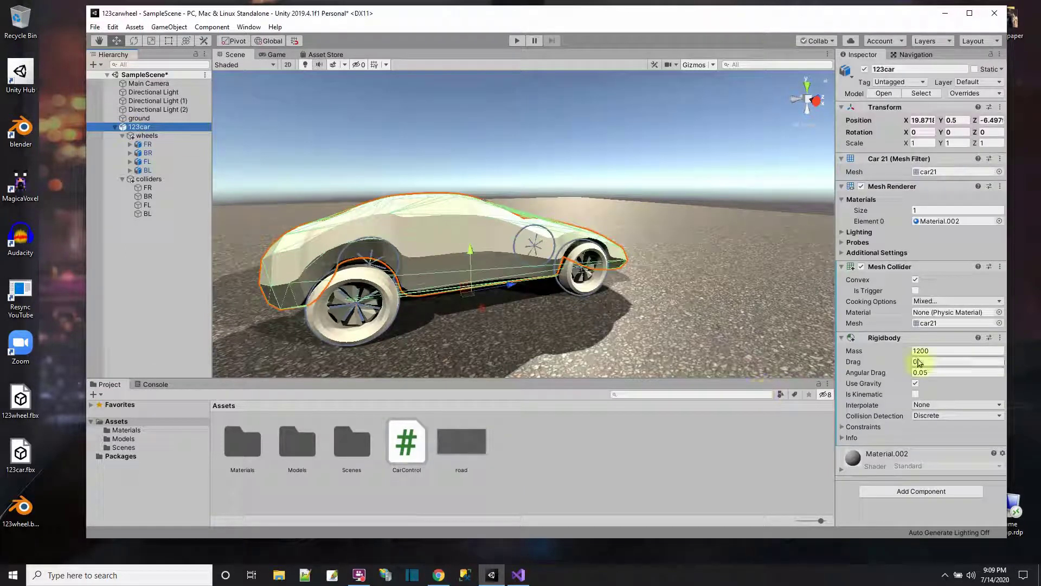
{"action": "left_click_drag", "start_coordinate": [406, 442], "coordinate": [139, 131]}
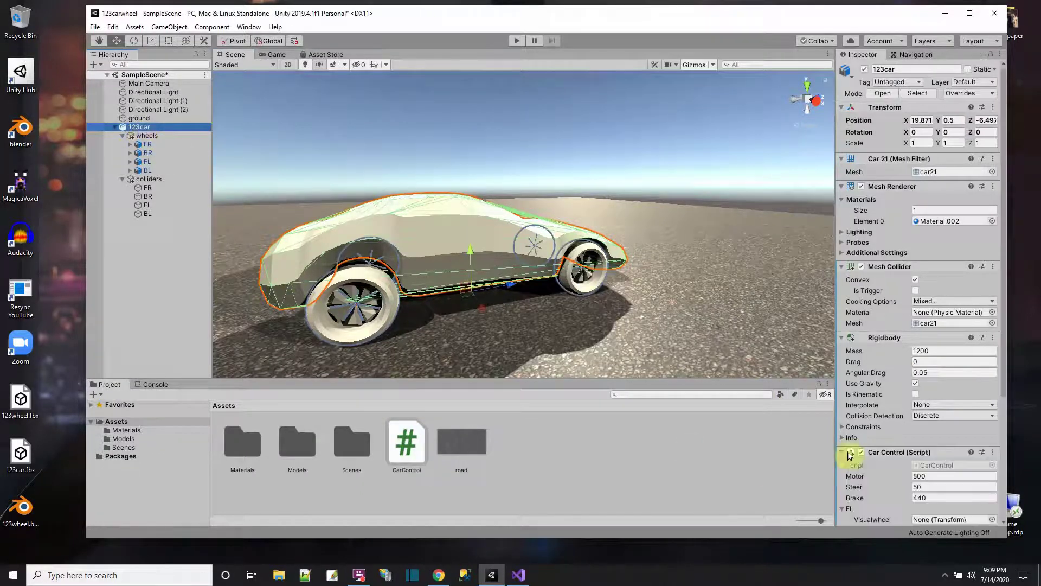
{"action": "scroll", "coordinate": [851, 488], "scroll_direction": "down", "scroll_amount": 3}
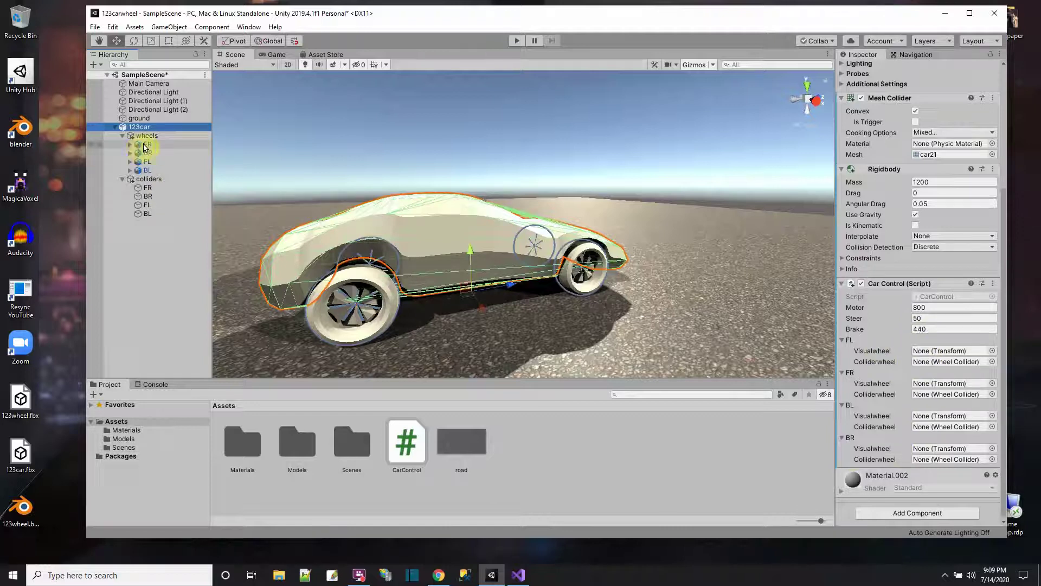
{"action": "left_click_drag", "start_coordinate": [146, 147], "coordinate": [936, 385]}
{"action": "left_click_drag", "start_coordinate": [145, 155], "coordinate": [929, 450]}
{"action": "left_click_drag", "start_coordinate": [145, 170], "coordinate": [920, 353]}
{"action": "left_click_drag", "start_coordinate": [147, 175], "coordinate": [928, 419]}
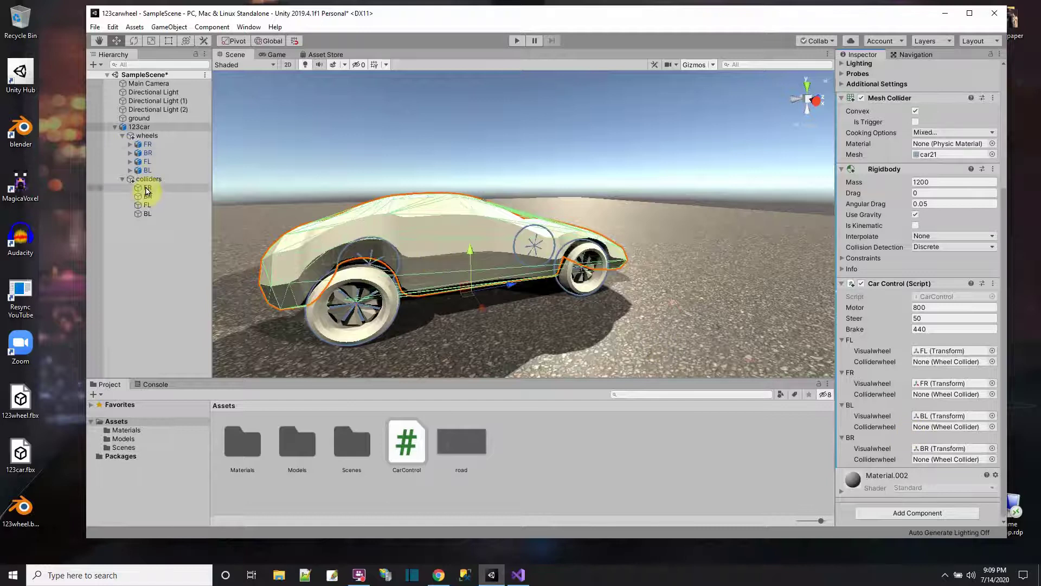
Step: Assign the FR, BR, FL and BL wheel colliders to the matching Colliderwheel references of 123car's CarControl script
{"action": "left_click_drag", "start_coordinate": [146, 190], "coordinate": [930, 395]}
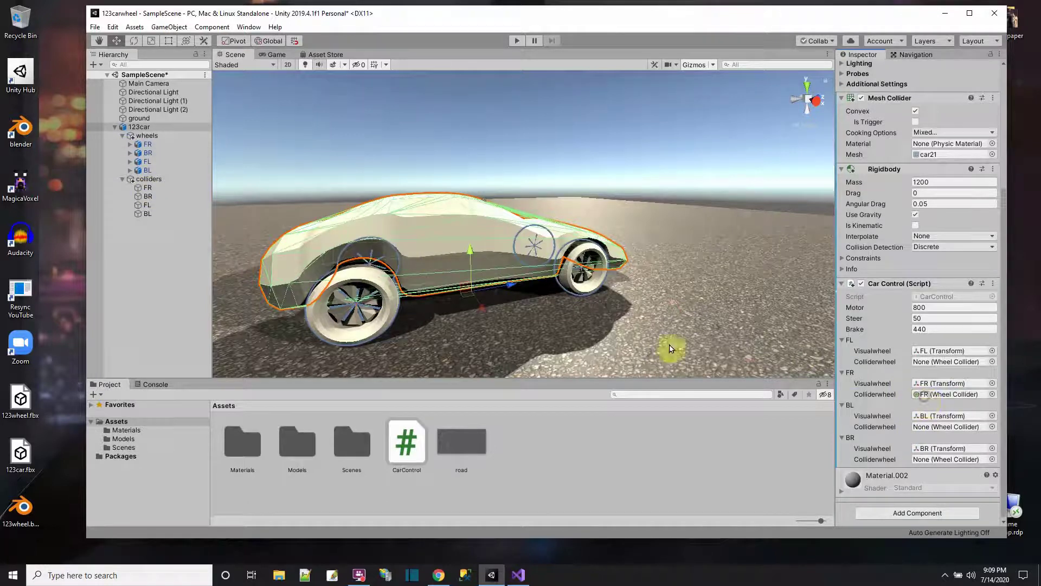
{"action": "left_click_drag", "start_coordinate": [146, 197], "coordinate": [928, 459]}
{"action": "left_click", "coordinate": [147, 196]}
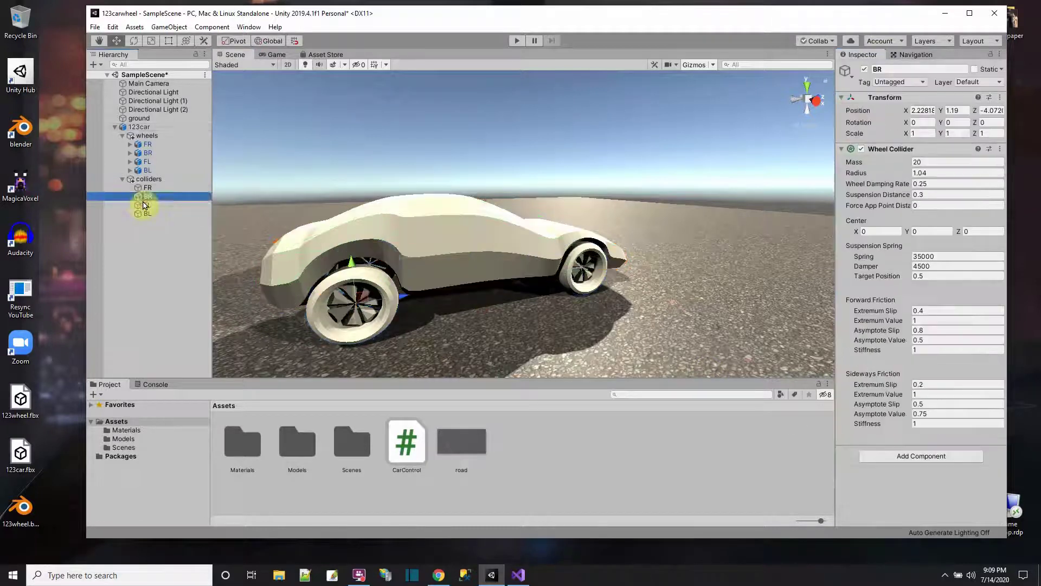
{"action": "left_click", "coordinate": [141, 205]}
{"action": "left_click_drag", "start_coordinate": [145, 130], "coordinate": [848, 449]}
{"action": "scroll", "coordinate": [848, 449], "scroll_direction": "down", "scroll_amount": 3}
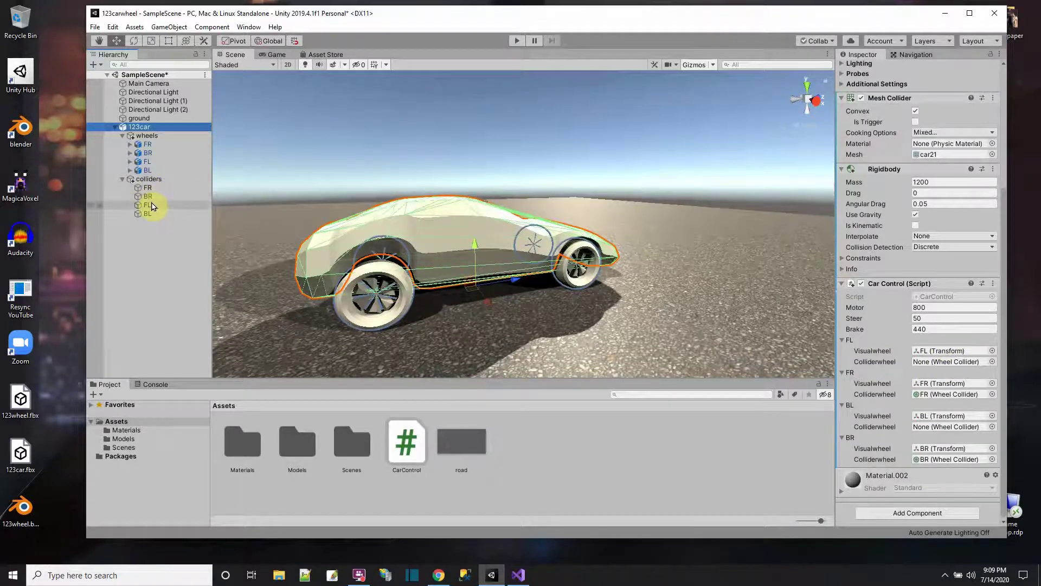
{"action": "left_click_drag", "start_coordinate": [151, 207], "coordinate": [939, 369]}
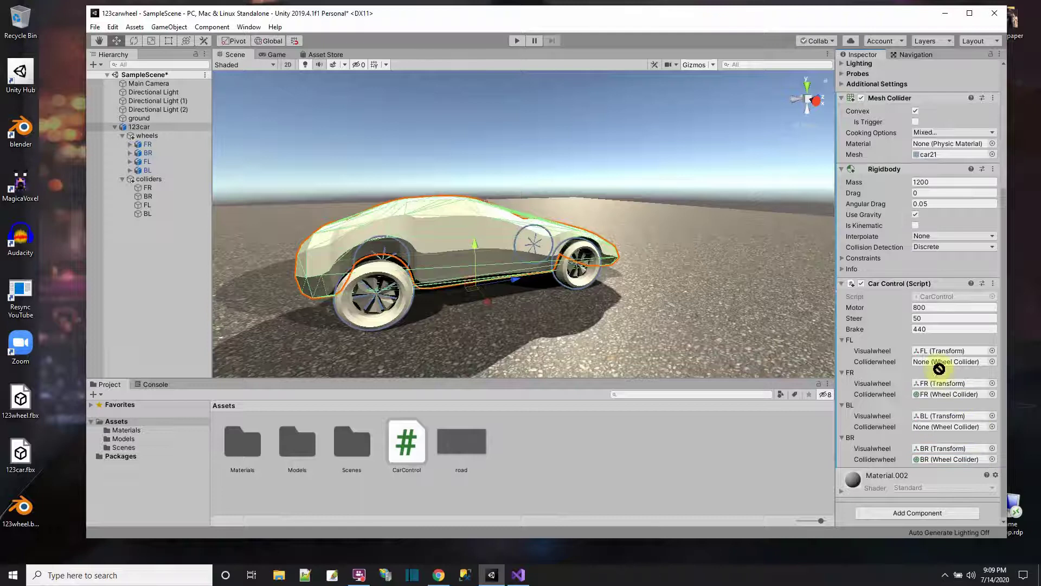
{"action": "left_click_drag", "start_coordinate": [148, 214], "coordinate": [933, 437]}
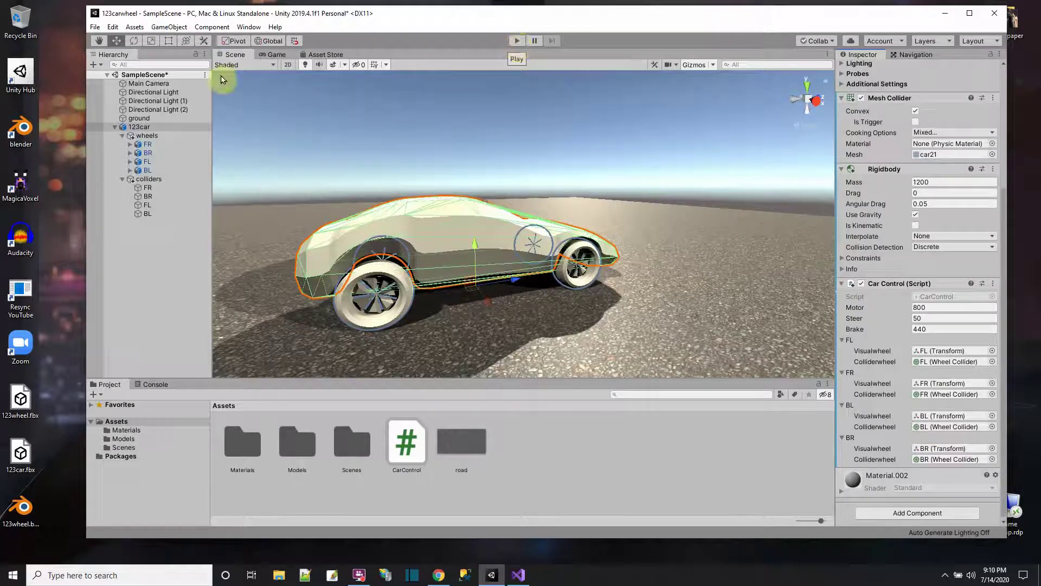
Step: Save the scene and briefly run the game to check what the Main Camera shows
{"action": "left_click", "coordinate": [95, 26]}
{"action": "left_click", "coordinate": [111, 62]}
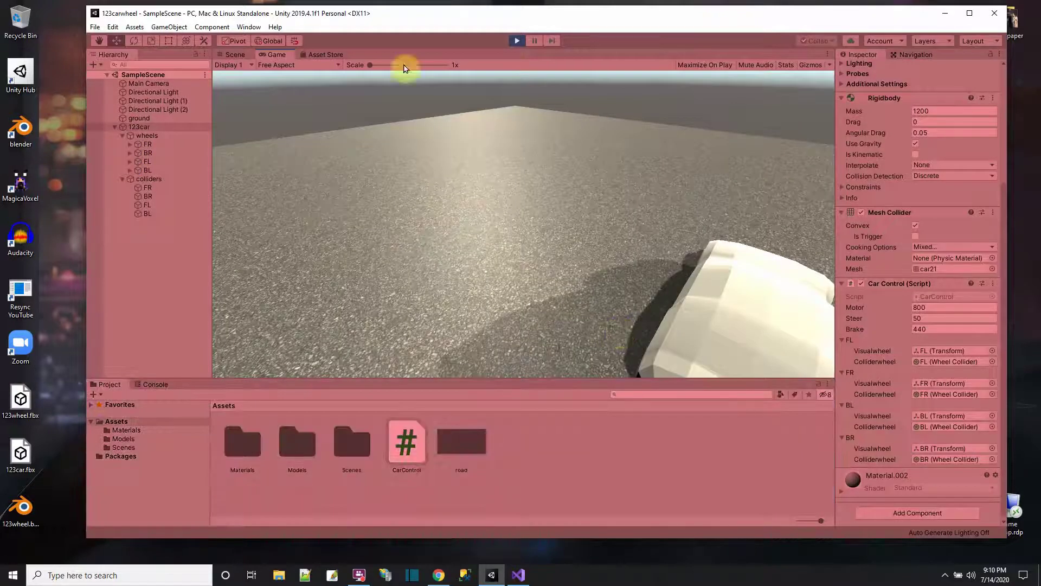
{"action": "left_click", "coordinate": [518, 43]}
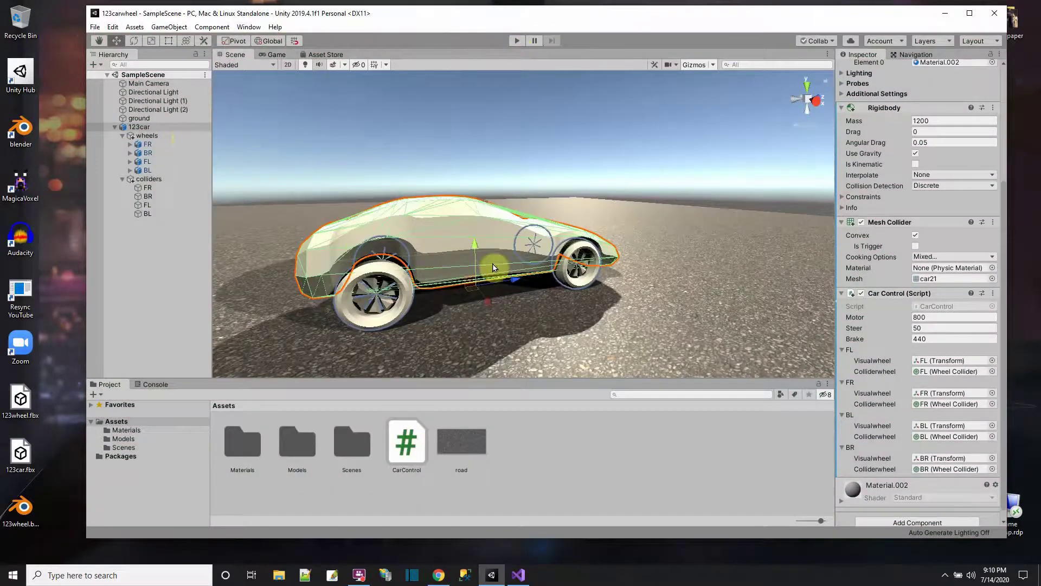
Step: Align the Main Camera with a wider scene view that frames the whole car from the side
{"action": "scroll", "coordinate": [493, 270], "scroll_direction": "down", "scroll_amount": 5}
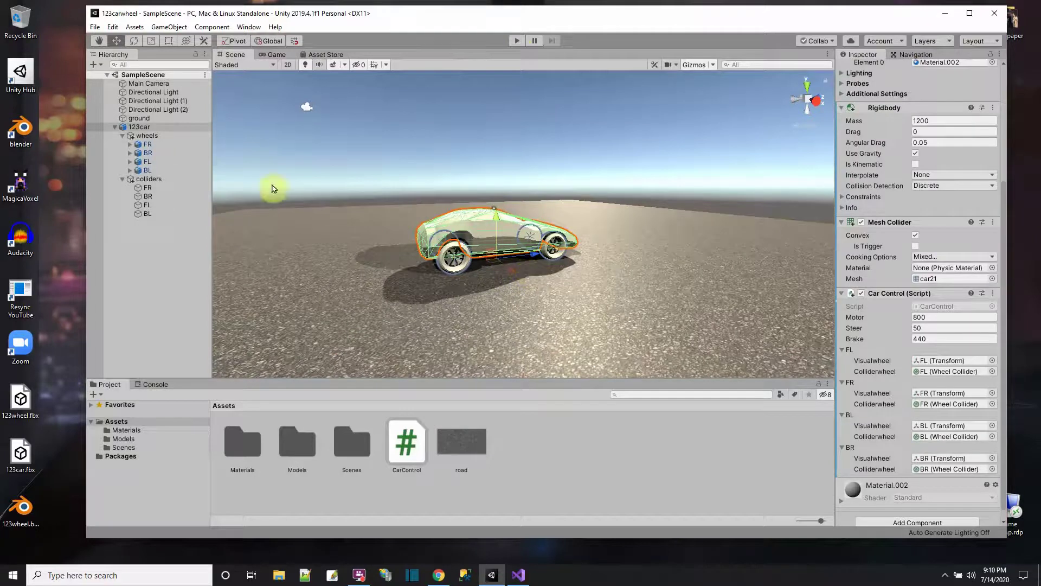
{"action": "left_click", "coordinate": [146, 84]}
{"action": "key", "text": "ctrl+shift+f"}
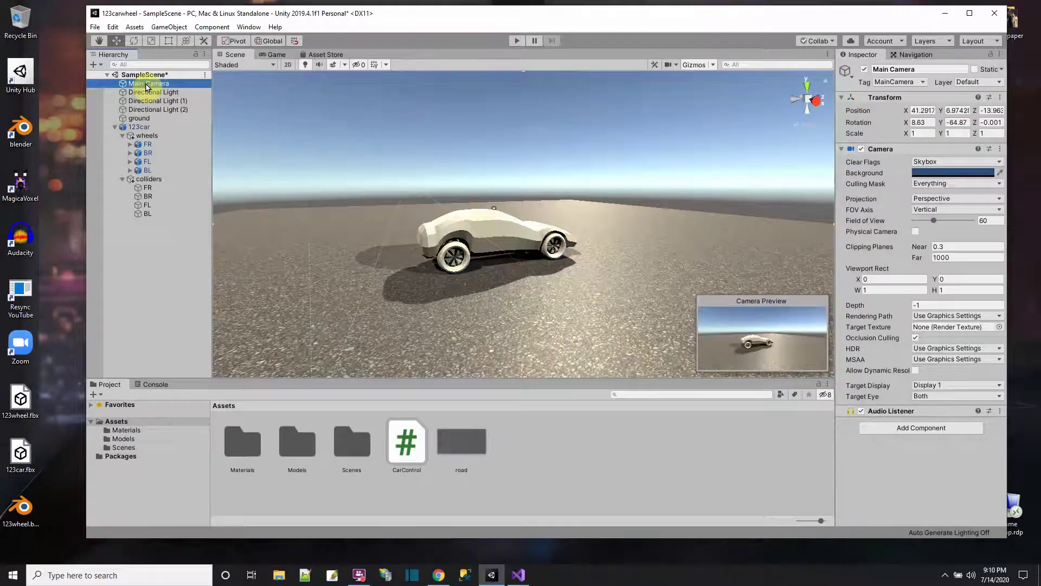
Step: Run the game, drive the car straight forward, and stop play mode
{"action": "left_click", "coordinate": [516, 39]}
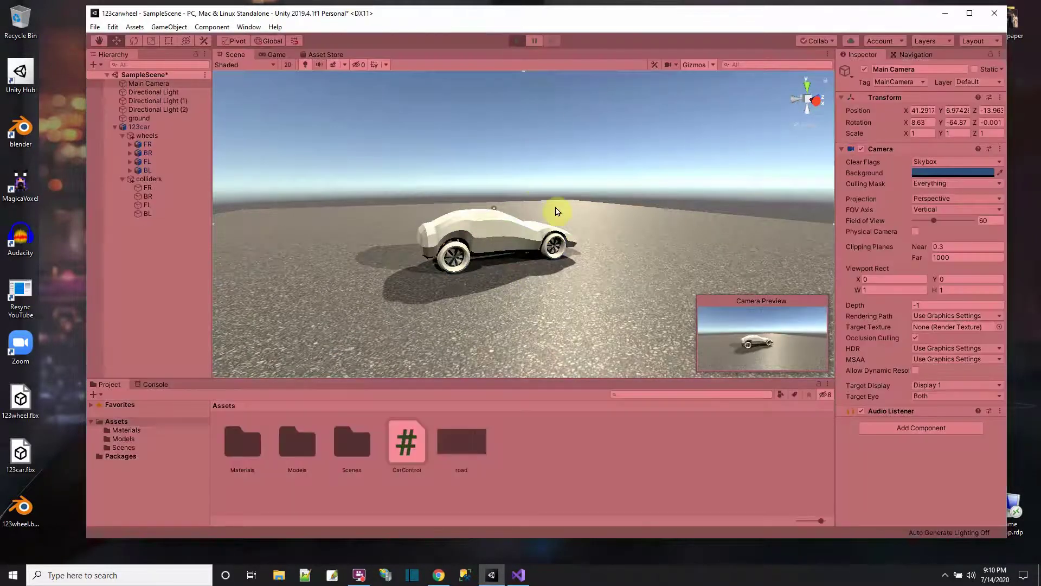
{"action": "key", "text": "w"}
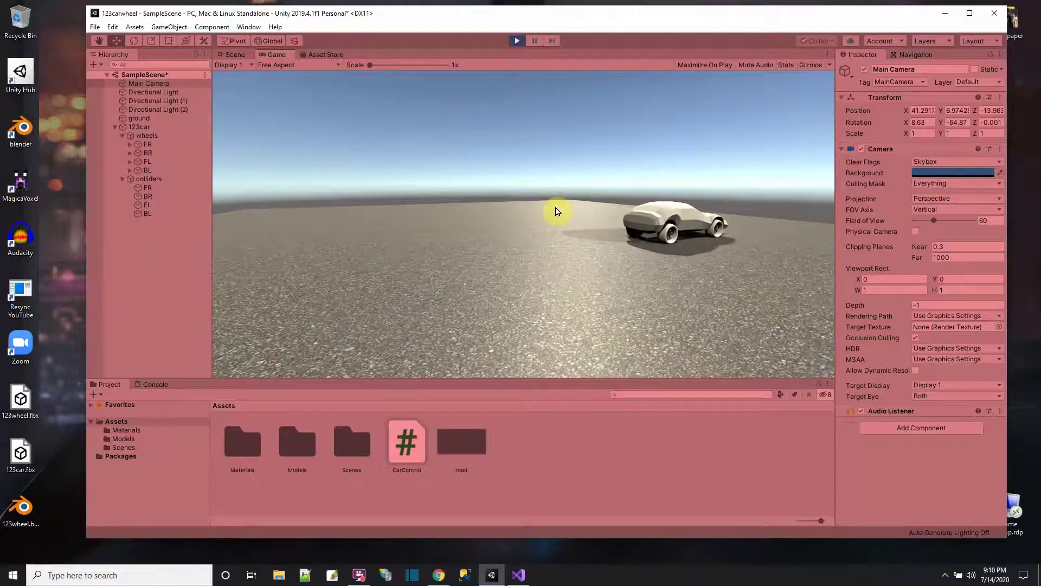
{"action": "left_click", "coordinate": [516, 41]}
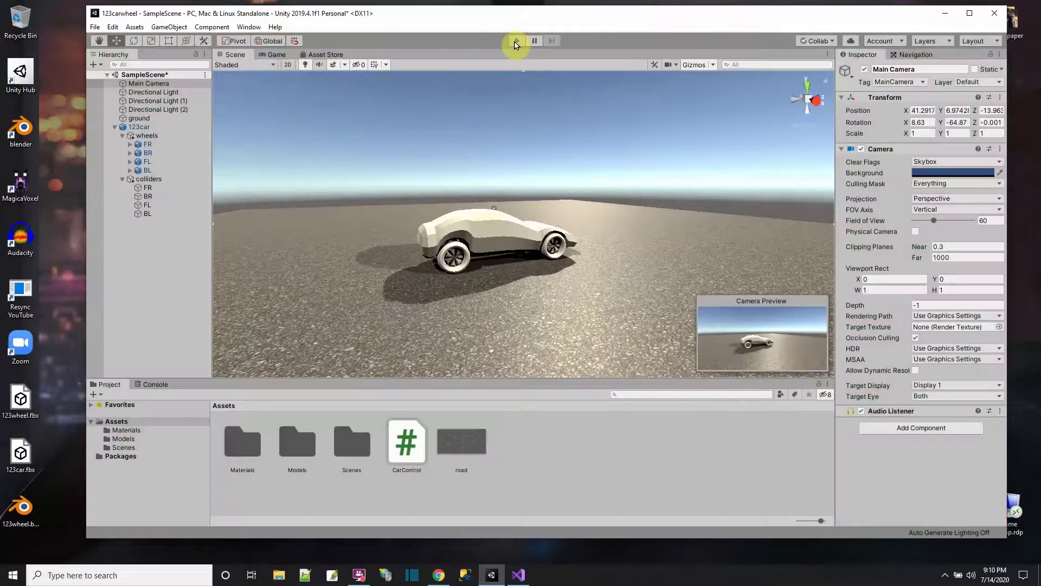
Step: Set the Rigidbody mass of 123car to 800
{"action": "left_click", "coordinate": [138, 127]}
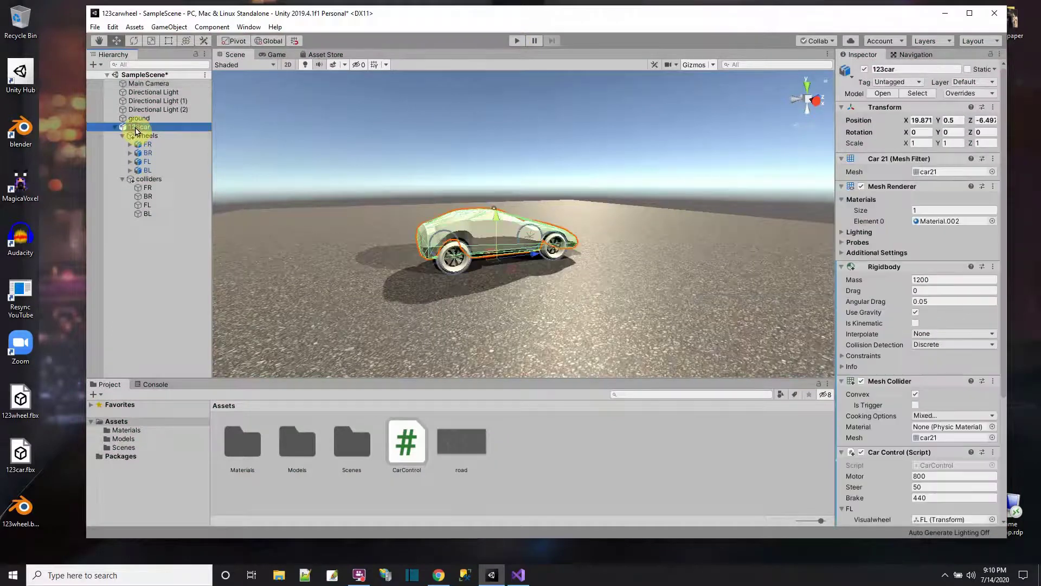
{"action": "left_click", "coordinate": [933, 280]}
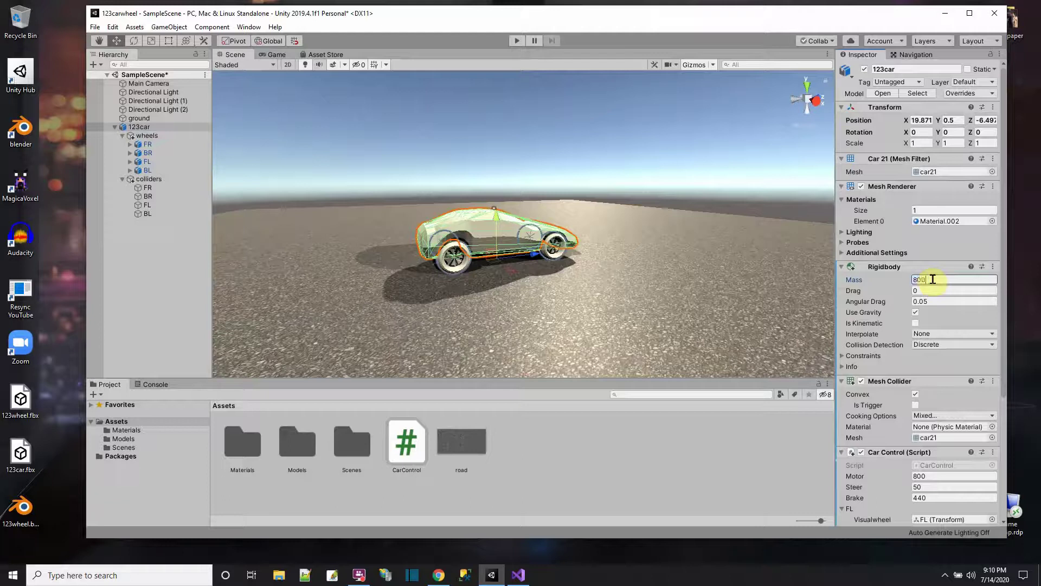
{"action": "type", "text": "800"}
Step: Test-drive the lighter car in play mode, accelerating forward and steering it around to the left, and stop the game
{"action": "left_click", "coordinate": [515, 44]}
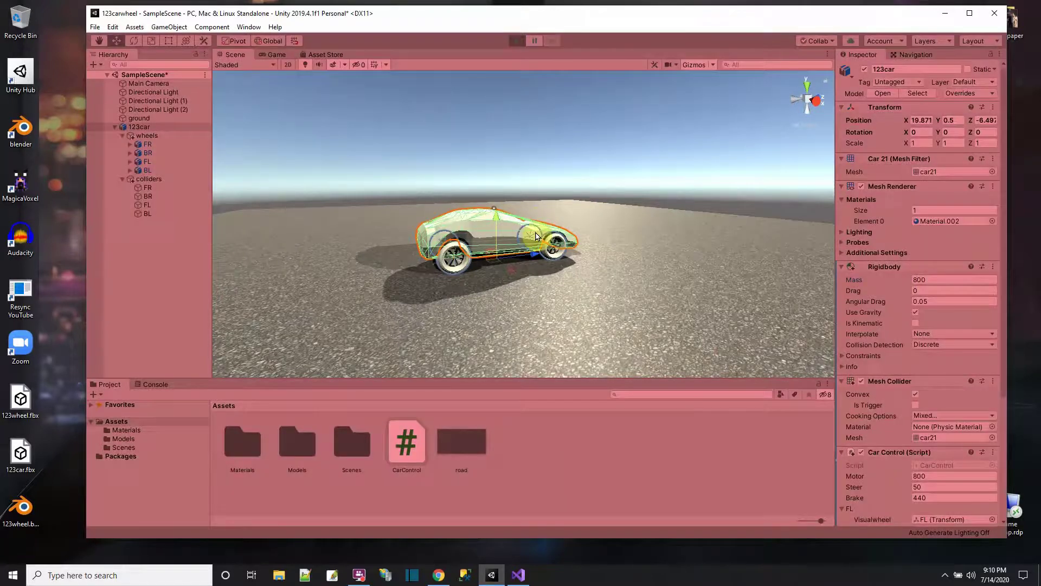
{"action": "key", "text": "w"}
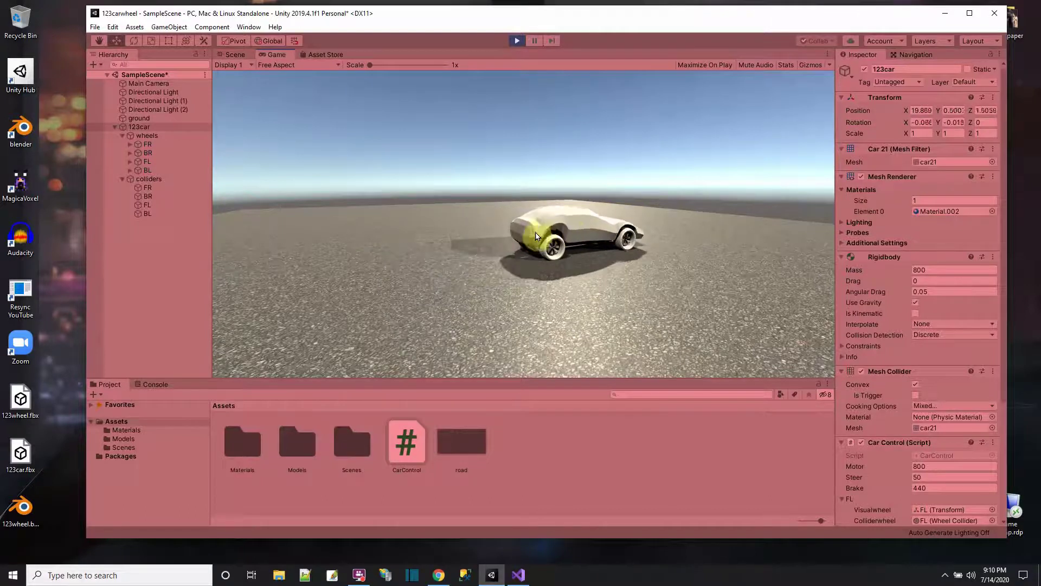
{"action": "key", "text": "a"}
{"action": "key", "text": "a"}
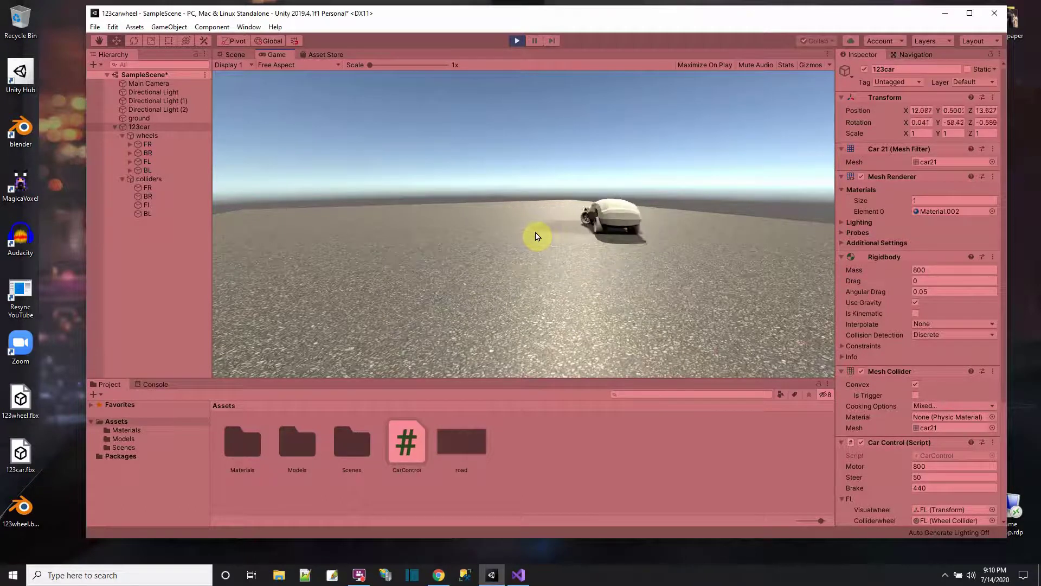
{"action": "key", "text": "a"}
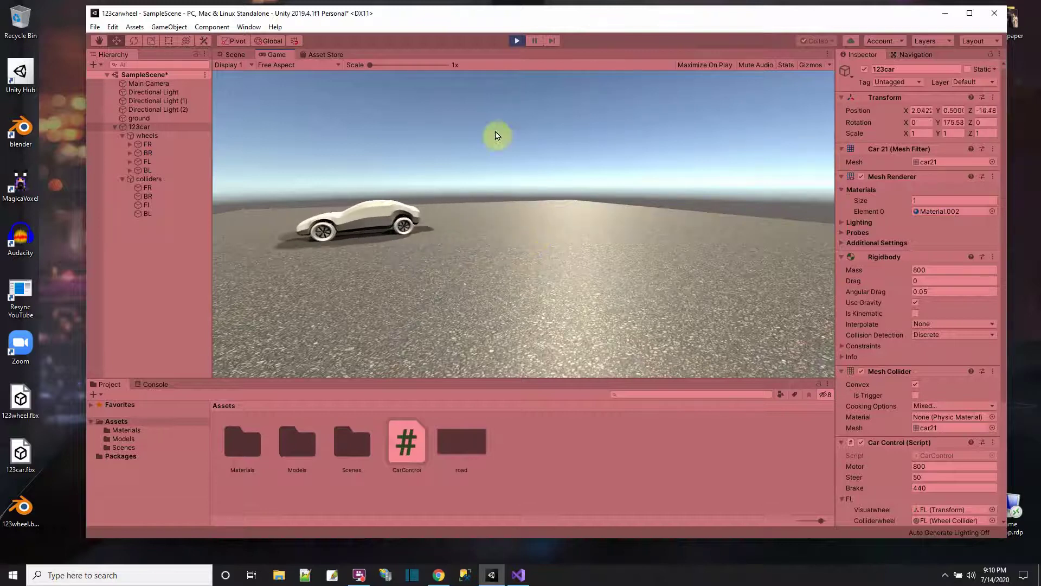
{"action": "left_click", "coordinate": [516, 41]}
Step: Set the Motor value of 123car's CarControl script to 1200
{"action": "left_click", "coordinate": [147, 188]}
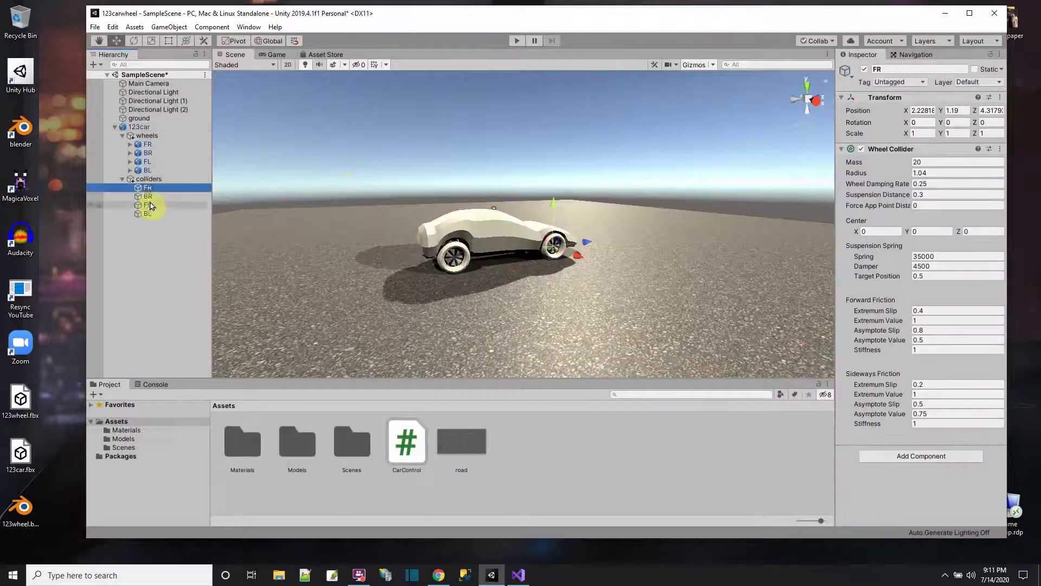
{"action": "left_click", "coordinate": [137, 127]}
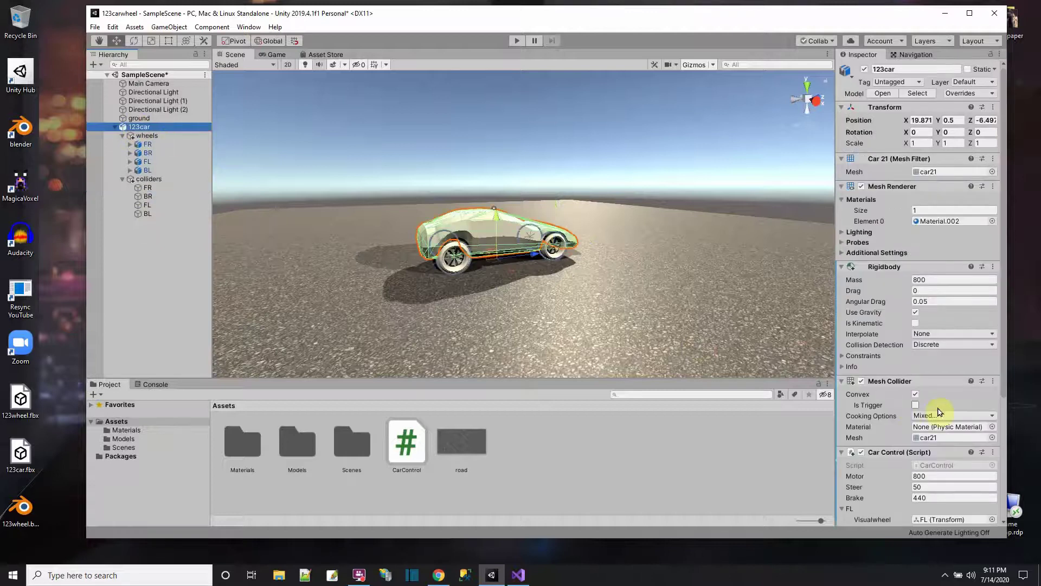
{"action": "scroll", "coordinate": [940, 411], "scroll_direction": "down", "scroll_amount": 3}
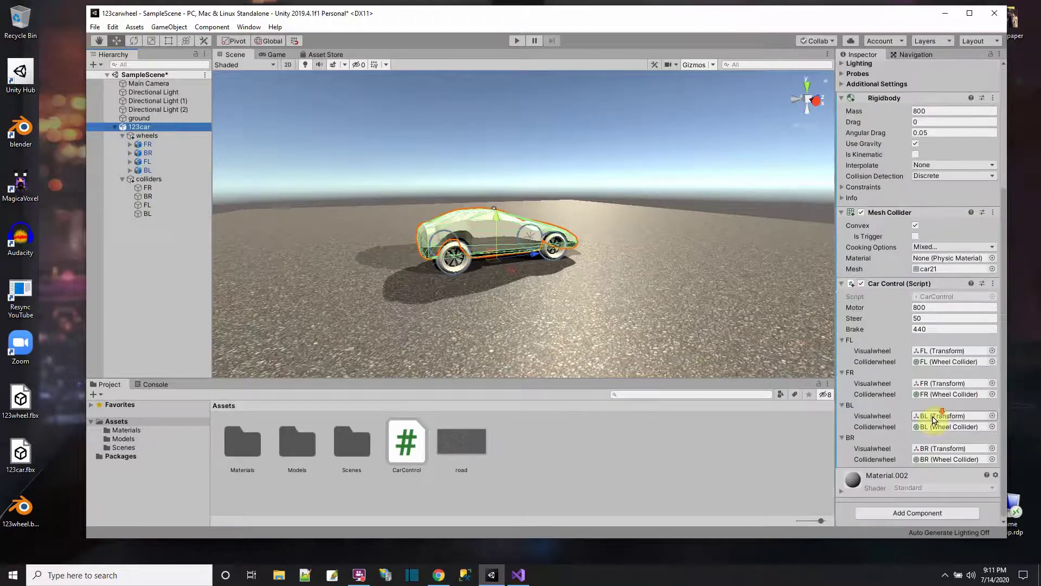
{"action": "left_click", "coordinate": [928, 307]}
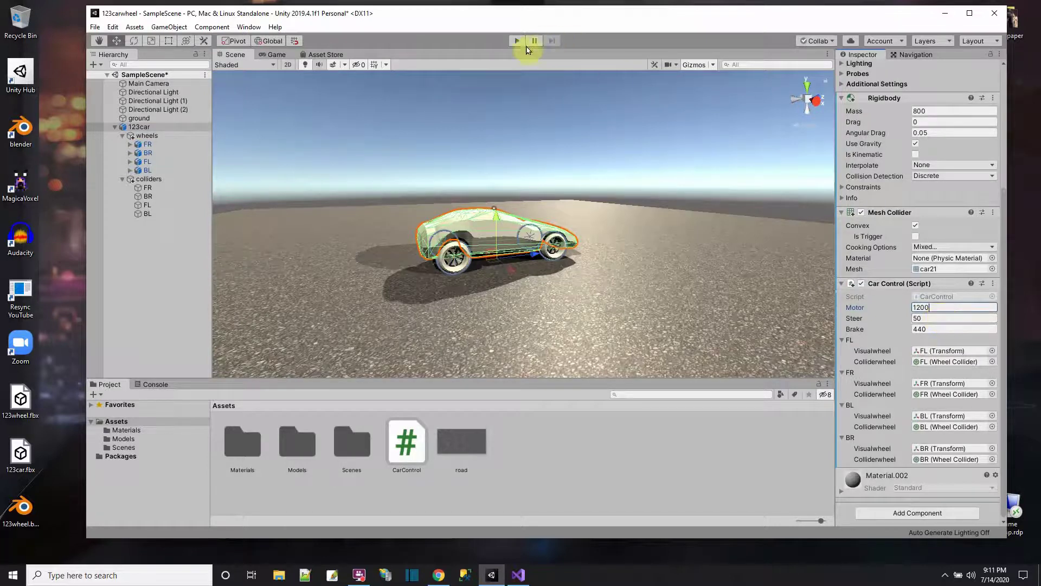
Step: Run the game with the stronger motor, drive the car forward and around in a left-hand loop, and stop play mode
{"action": "key", "text": "ctrl+p"}
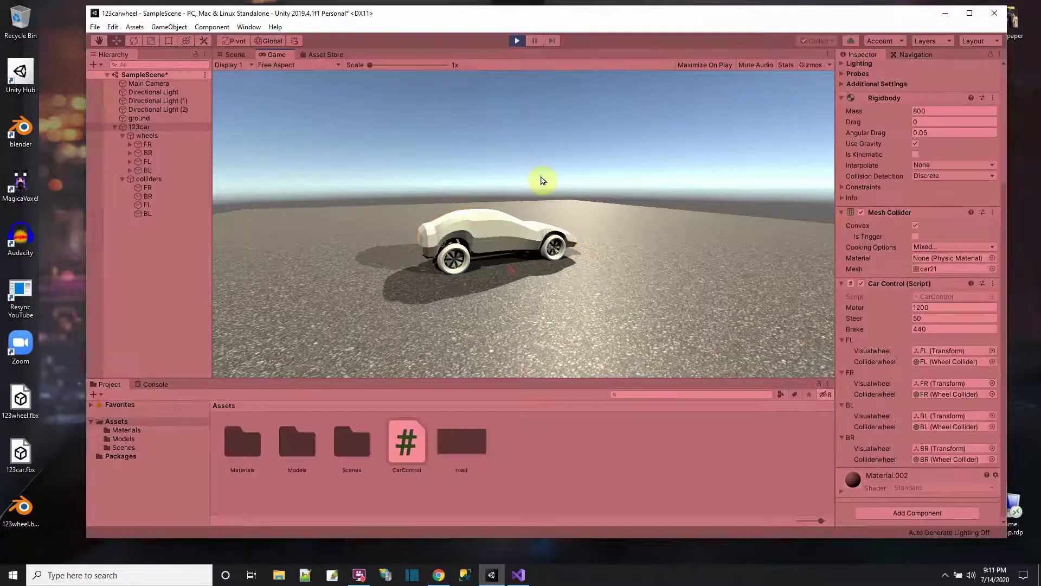
{"action": "key", "text": "w"}
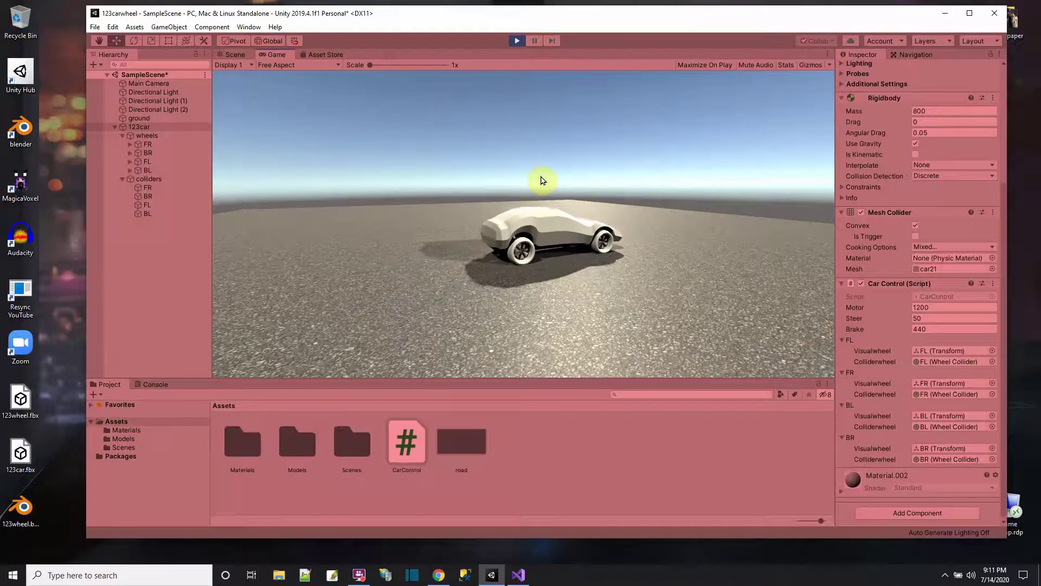
{"action": "key", "text": "a"}
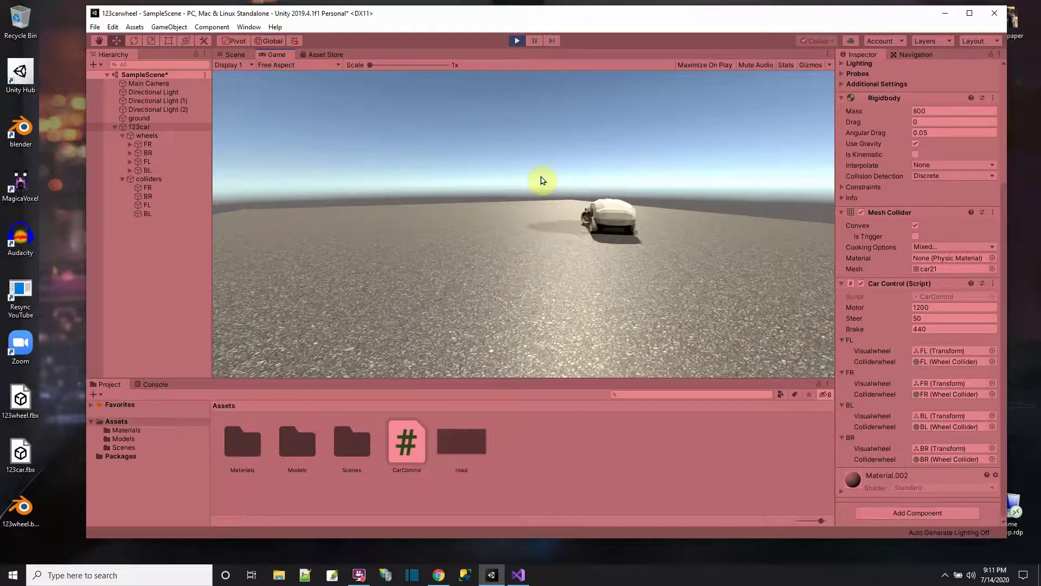
{"action": "key", "text": "a"}
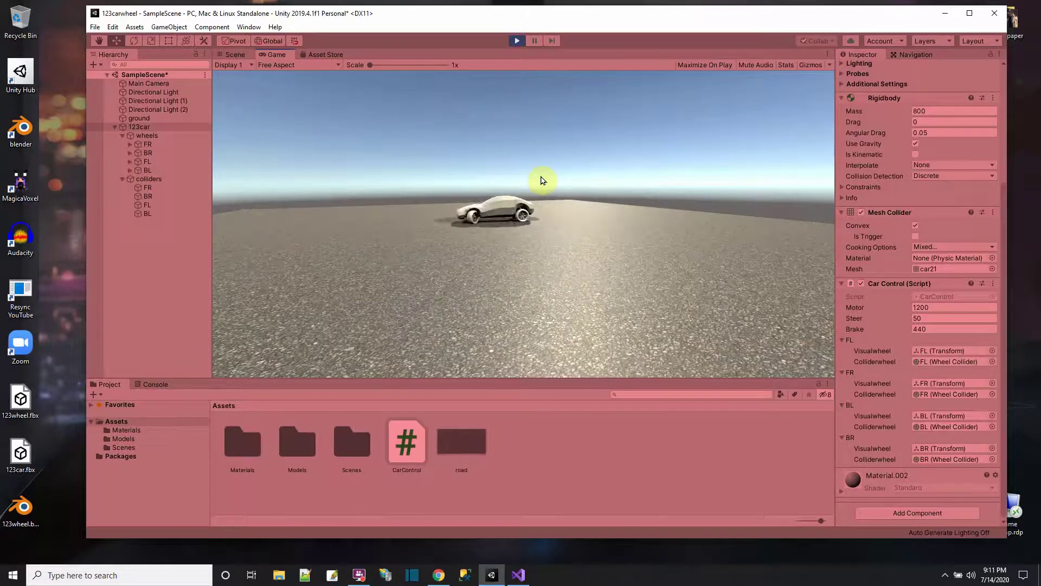
{"action": "key", "text": "a"}
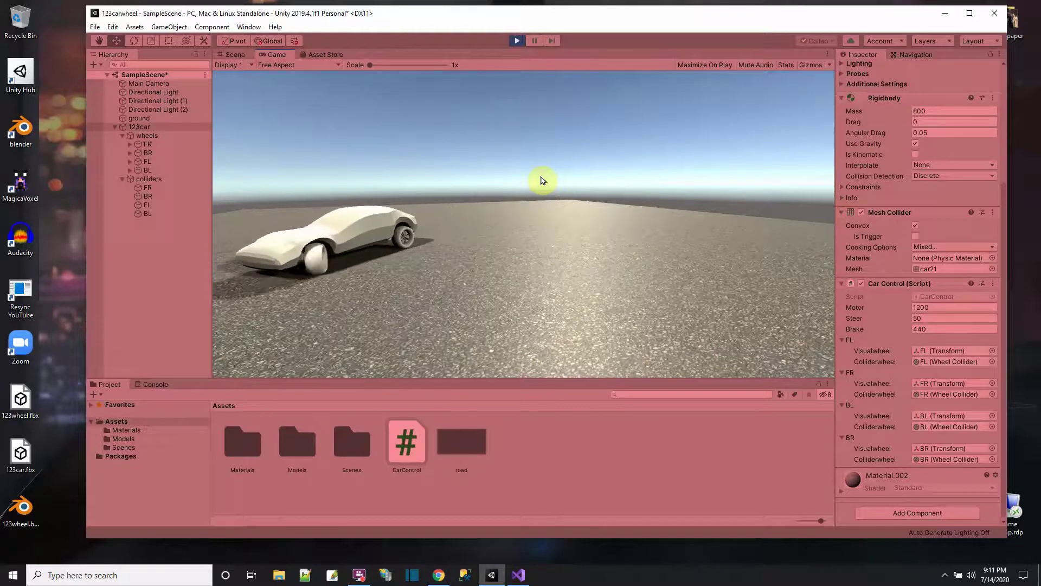
{"action": "key", "text": "a"}
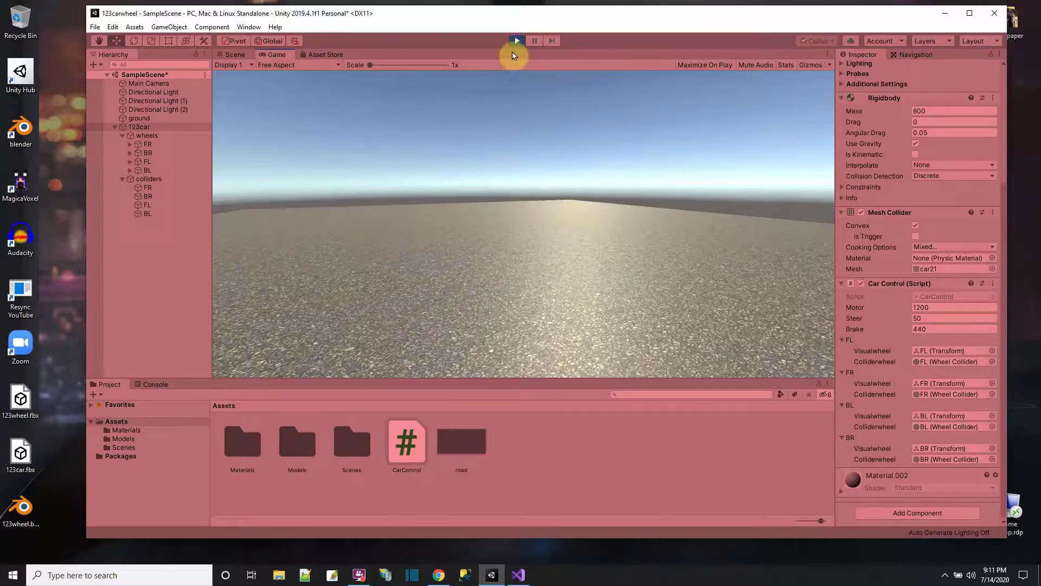
{"action": "left_click", "coordinate": [516, 41]}
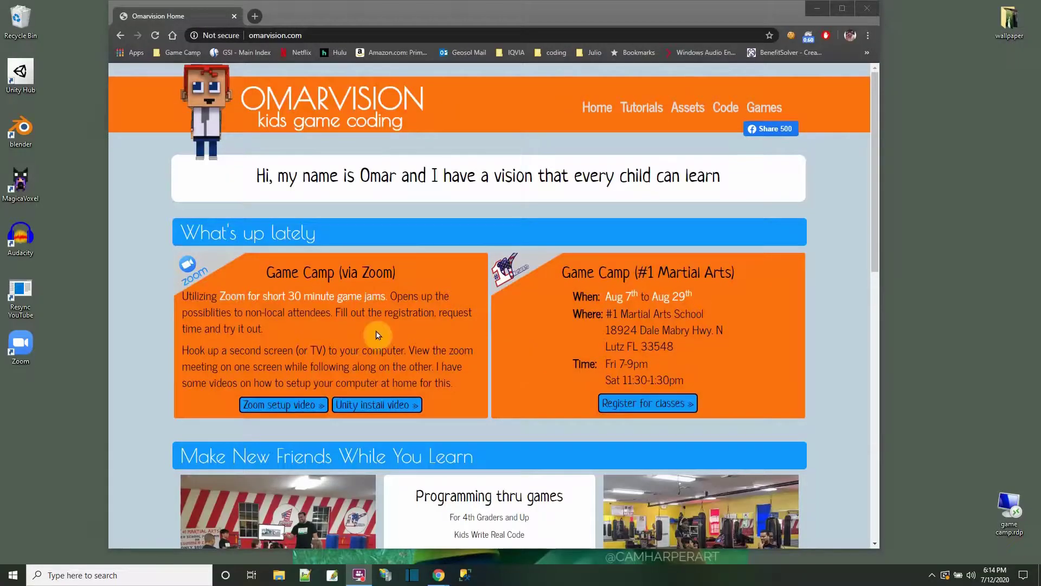
Step: Browse the Tutorials and Games pages of the Omarvision website in the browser
{"action": "left_click", "coordinate": [640, 109]}
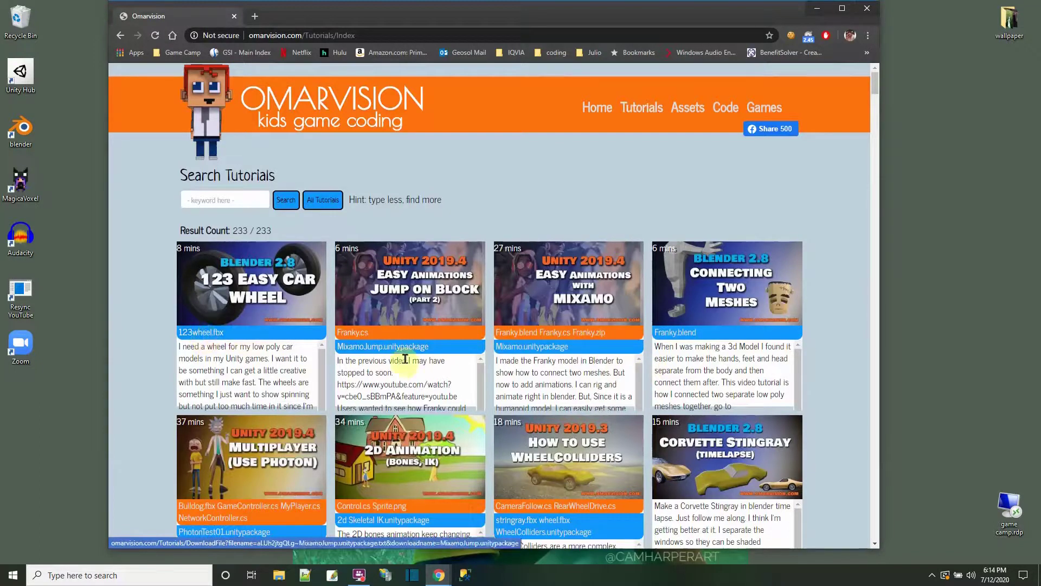
{"action": "left_click", "coordinate": [355, 338]}
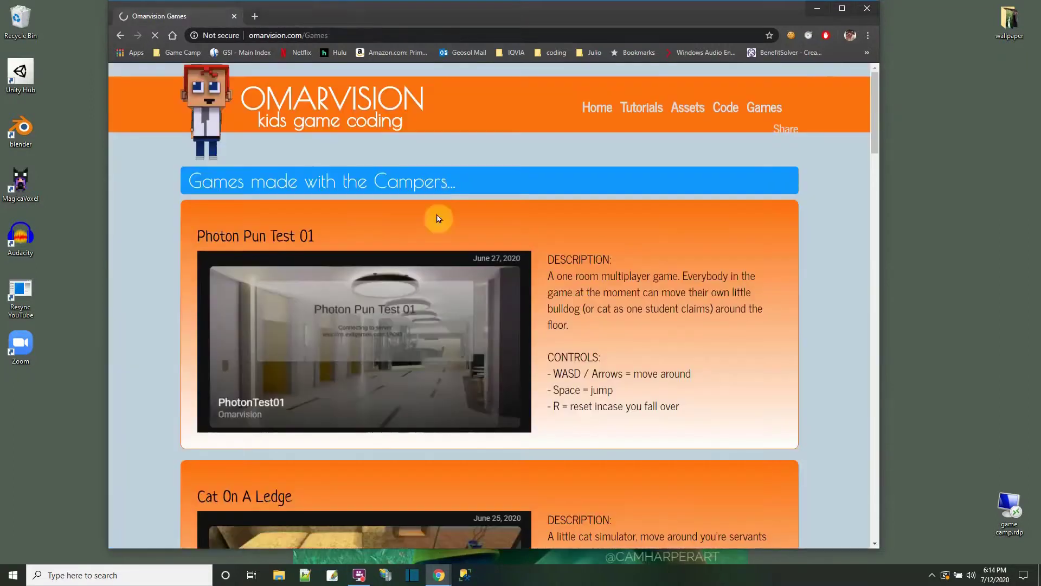
{"action": "scroll", "coordinate": [461, 315], "scroll_direction": "down", "scroll_amount": 5}
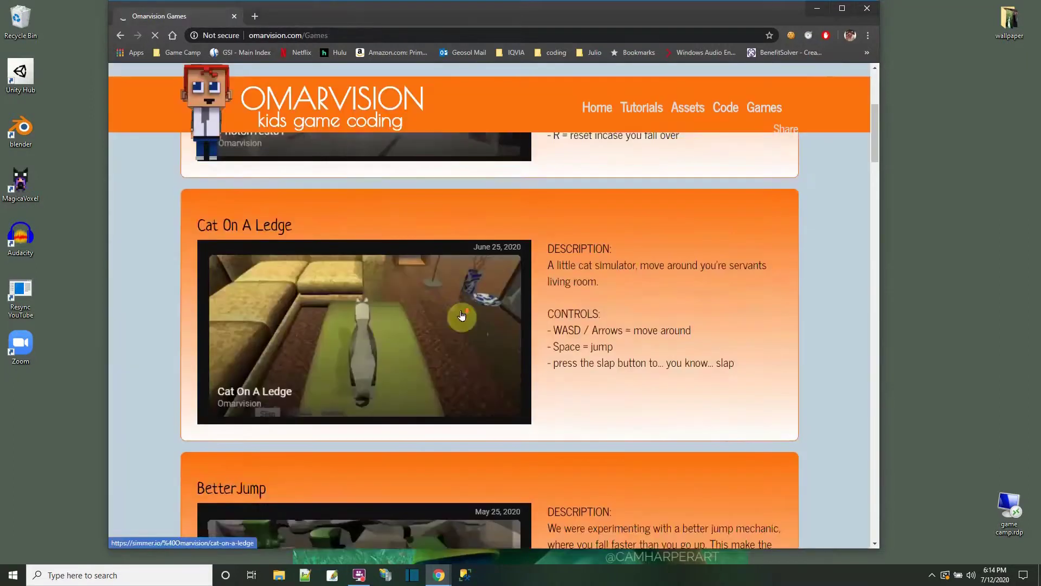
{"action": "scroll", "coordinate": [461, 315], "scroll_direction": "down", "scroll_amount": 7}
{"action": "scroll", "coordinate": [462, 316], "scroll_direction": "up", "scroll_amount": 12}
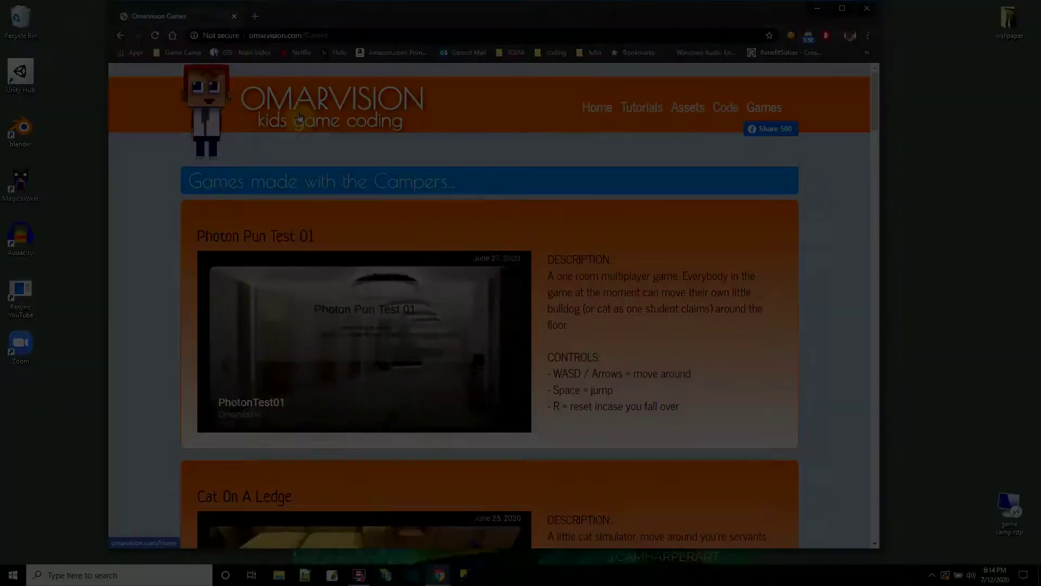